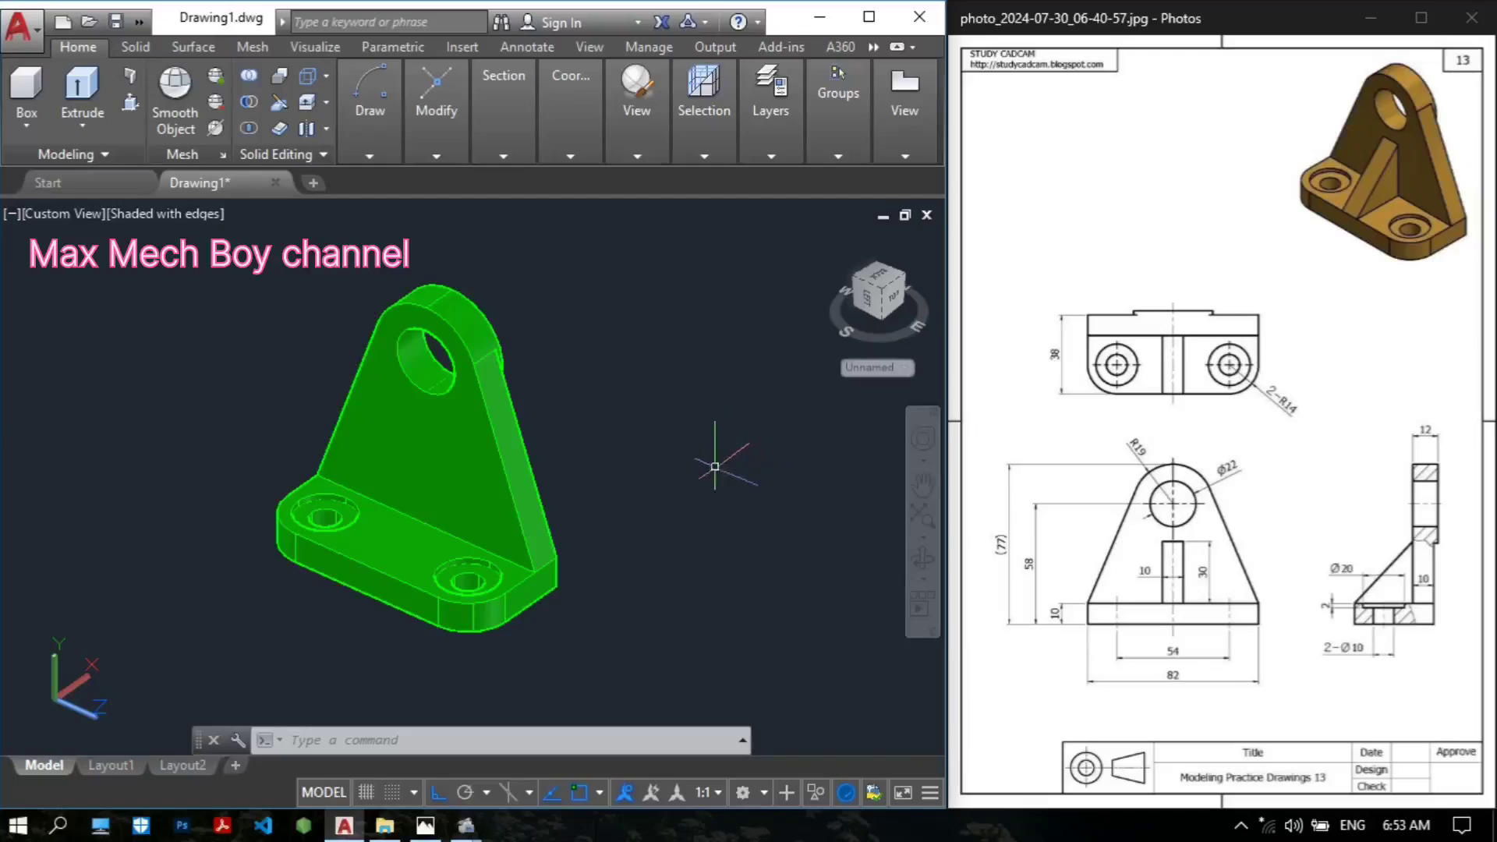
Step: Orbit the green bracket to a slightly different angle and zoom the reference image
middle_click_drag(714, 461, 693, 525, "shift")
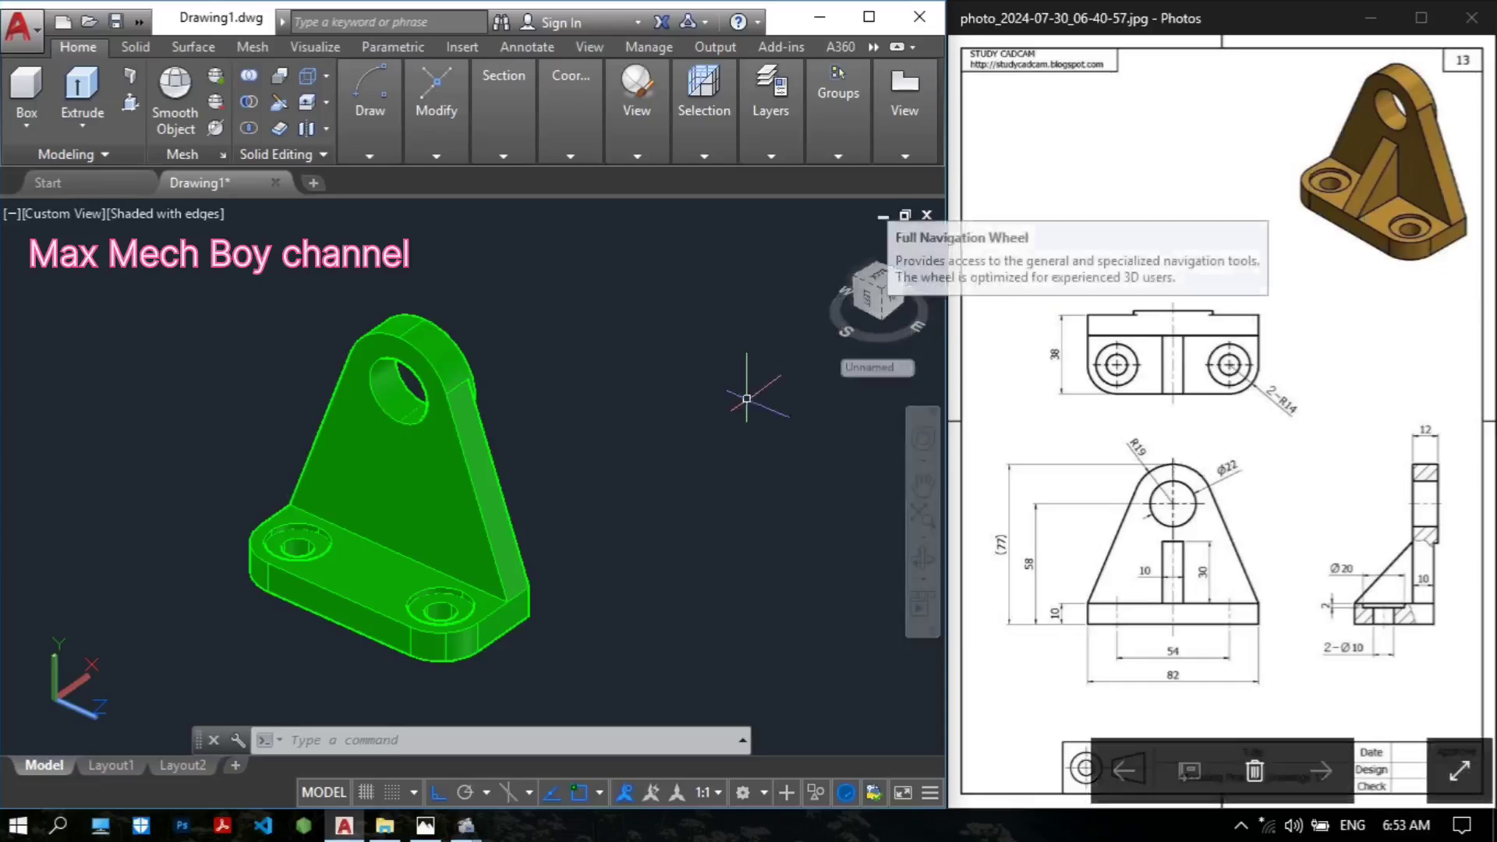
scroll(1376, 284, "up", 2)
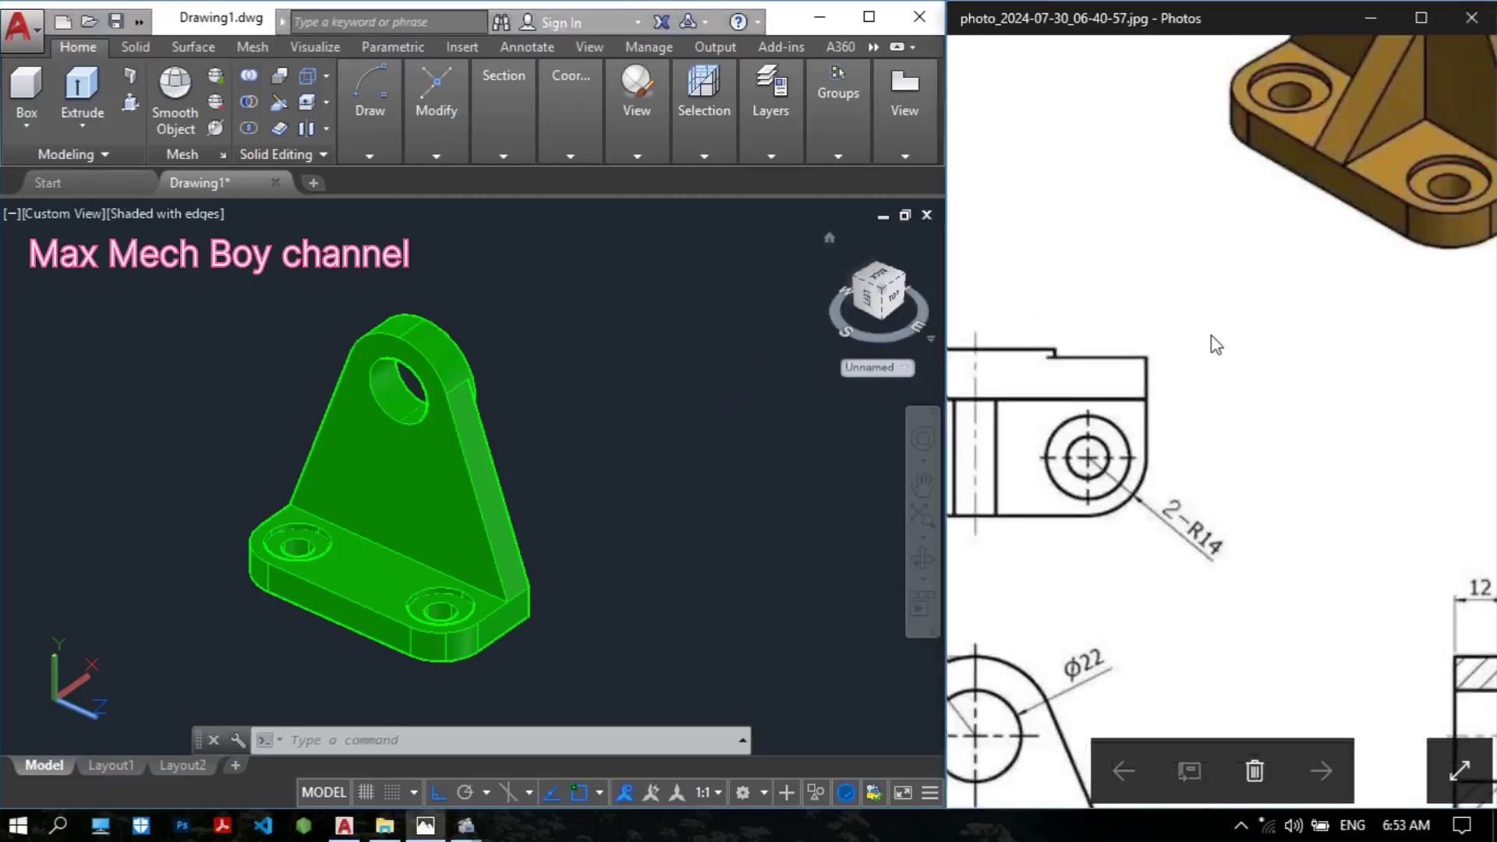
scroll(1213, 341, "down", 2)
Step: Minimize the reference image, maximize AutoCAD and reposition the bracket in view
left_click(1371, 18)
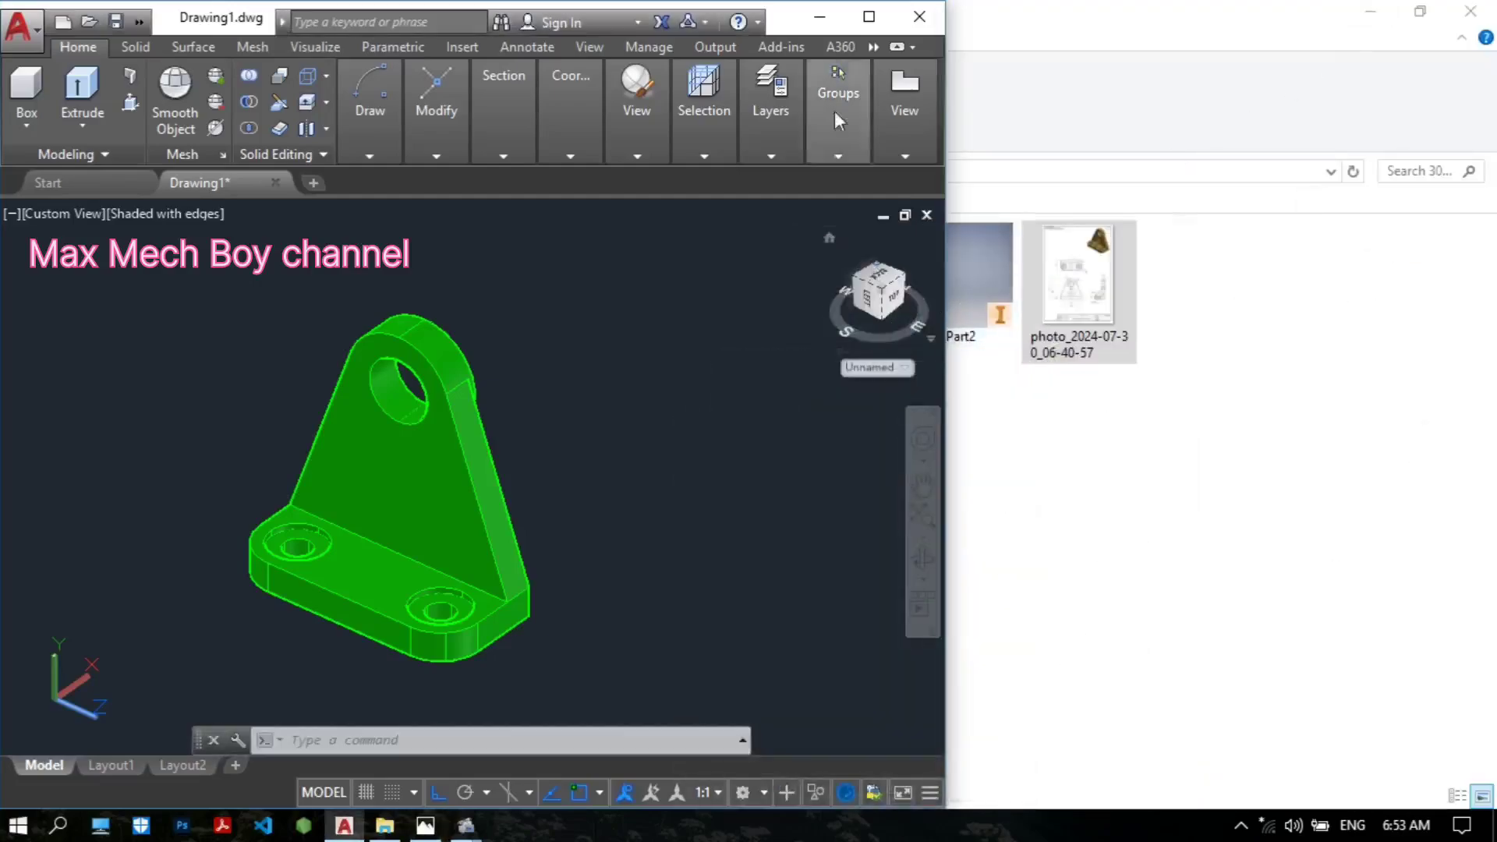
left_click(869, 17)
mouse_move(912, 324)
middle_mouse_down("shift")
mouse_move(1009, 324)
mouse_move(916, 344)
middle_mouse_up("shift")
middle_click_drag(914, 443, 903, 399, "shift")
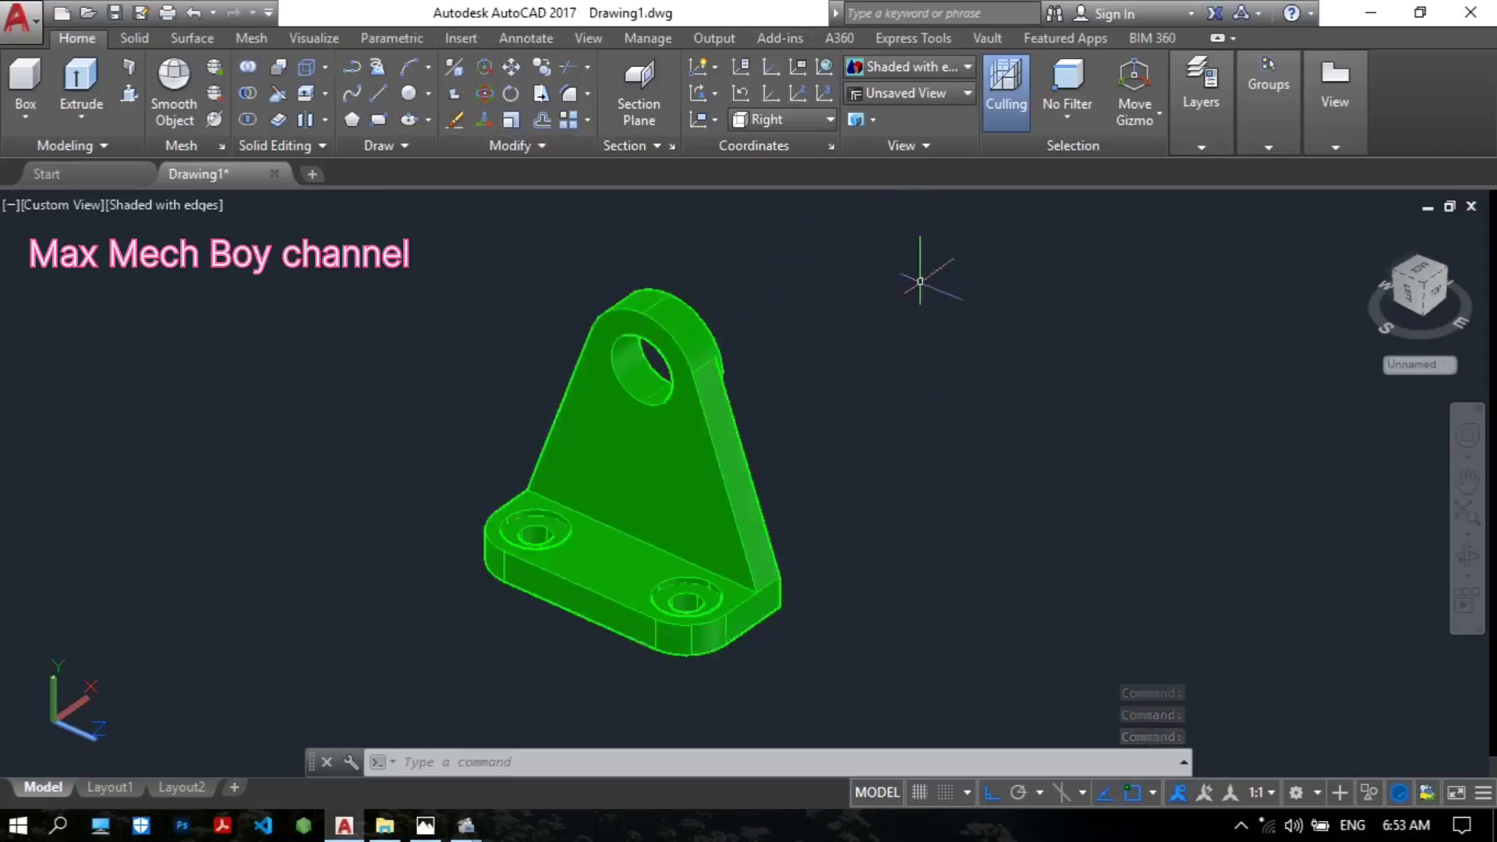
middle_click_drag(911, 385, 895, 386)
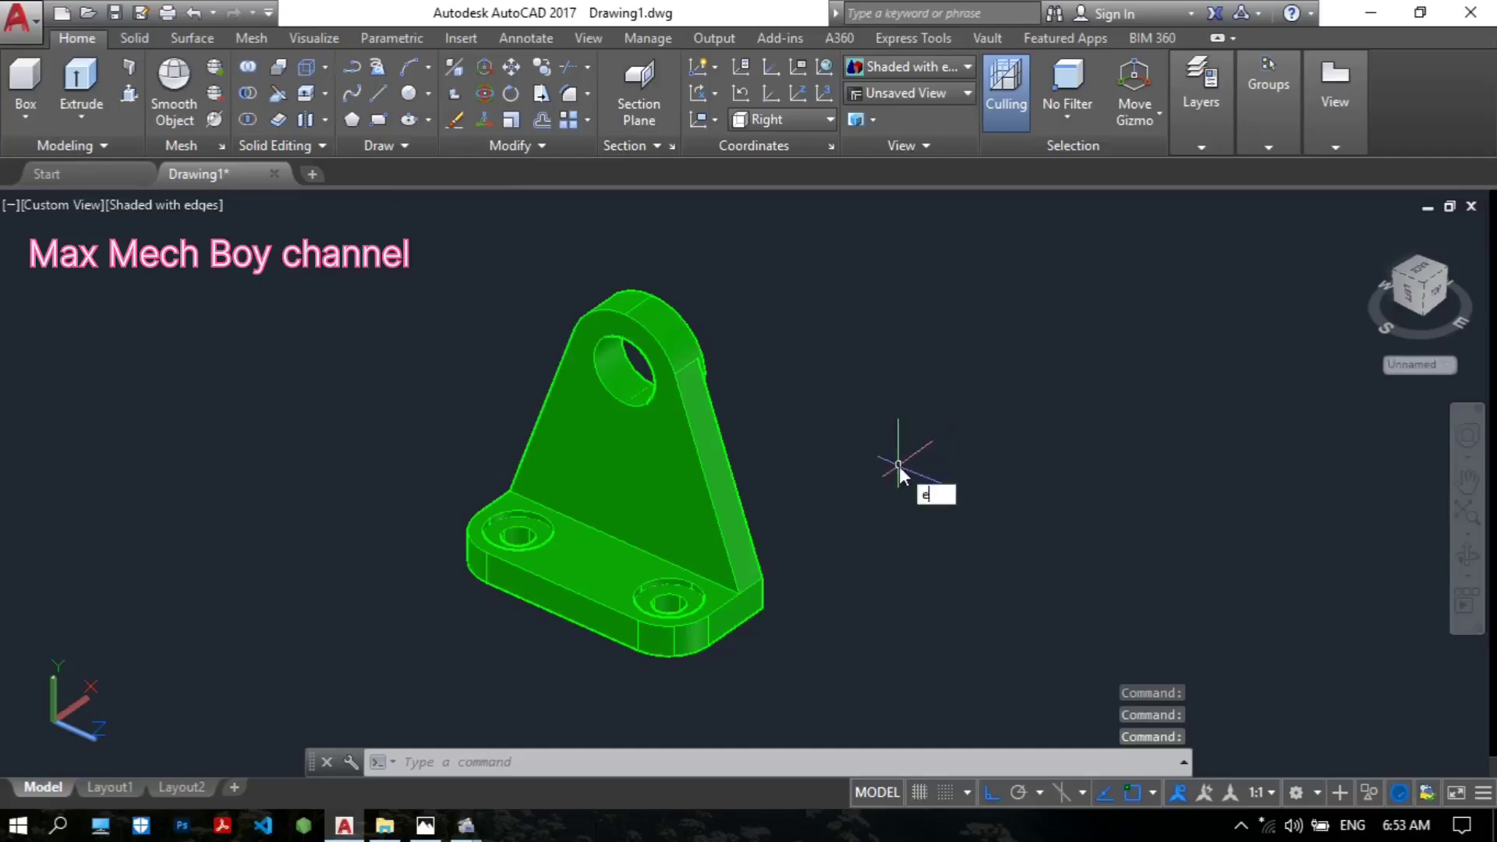
Step: Erase all five bracket parts with a crossing selection
key("Return")
left_click(923, 670)
left_click(336, 323)
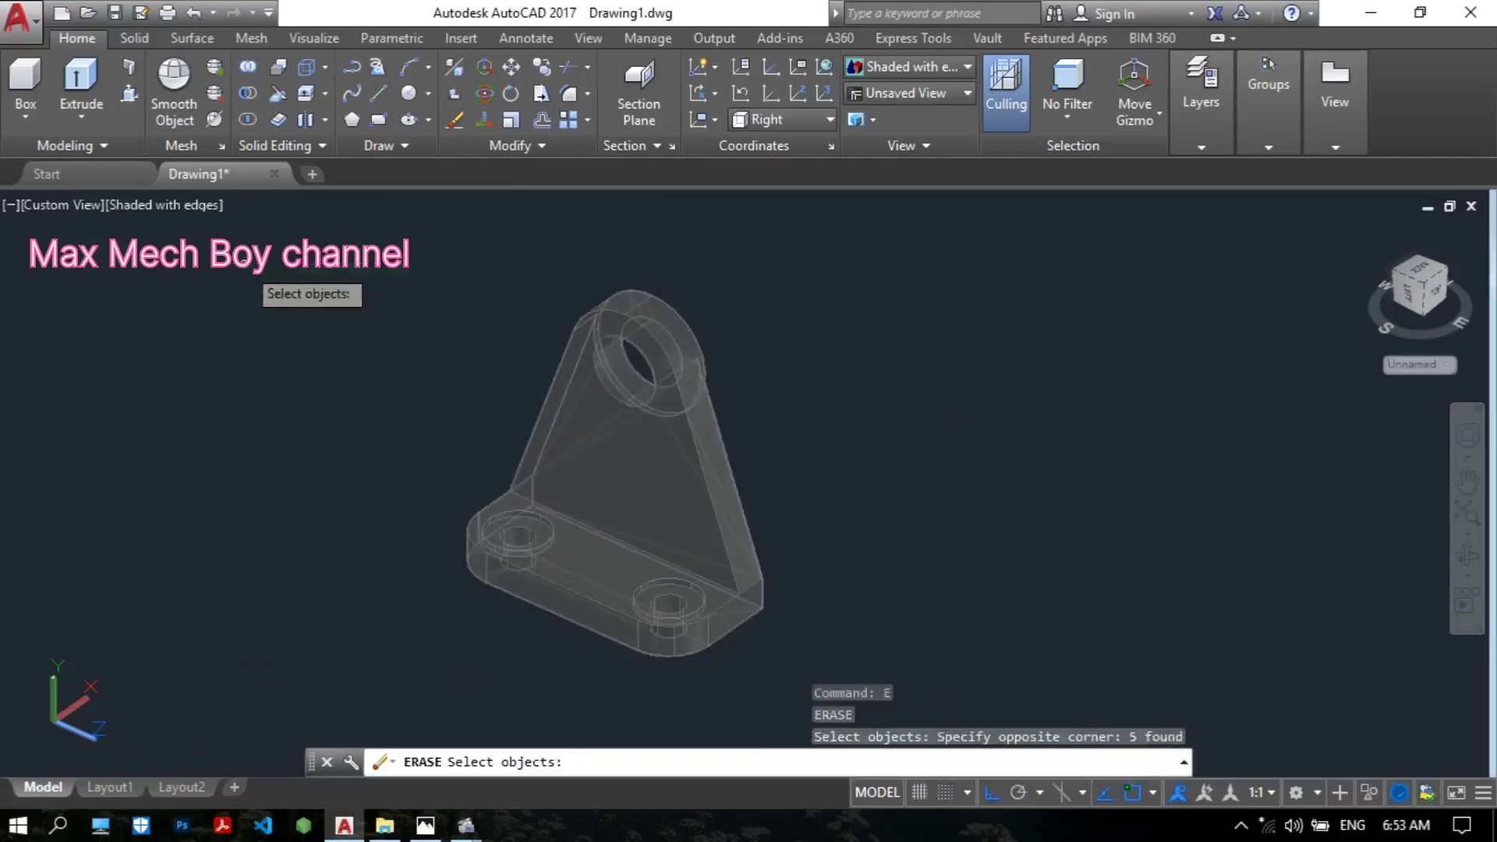
key("Return")
middle_click_drag(789, 449, 835, 421)
Step: Keep the 3D Modeling workspace active
middle_click(808, 418)
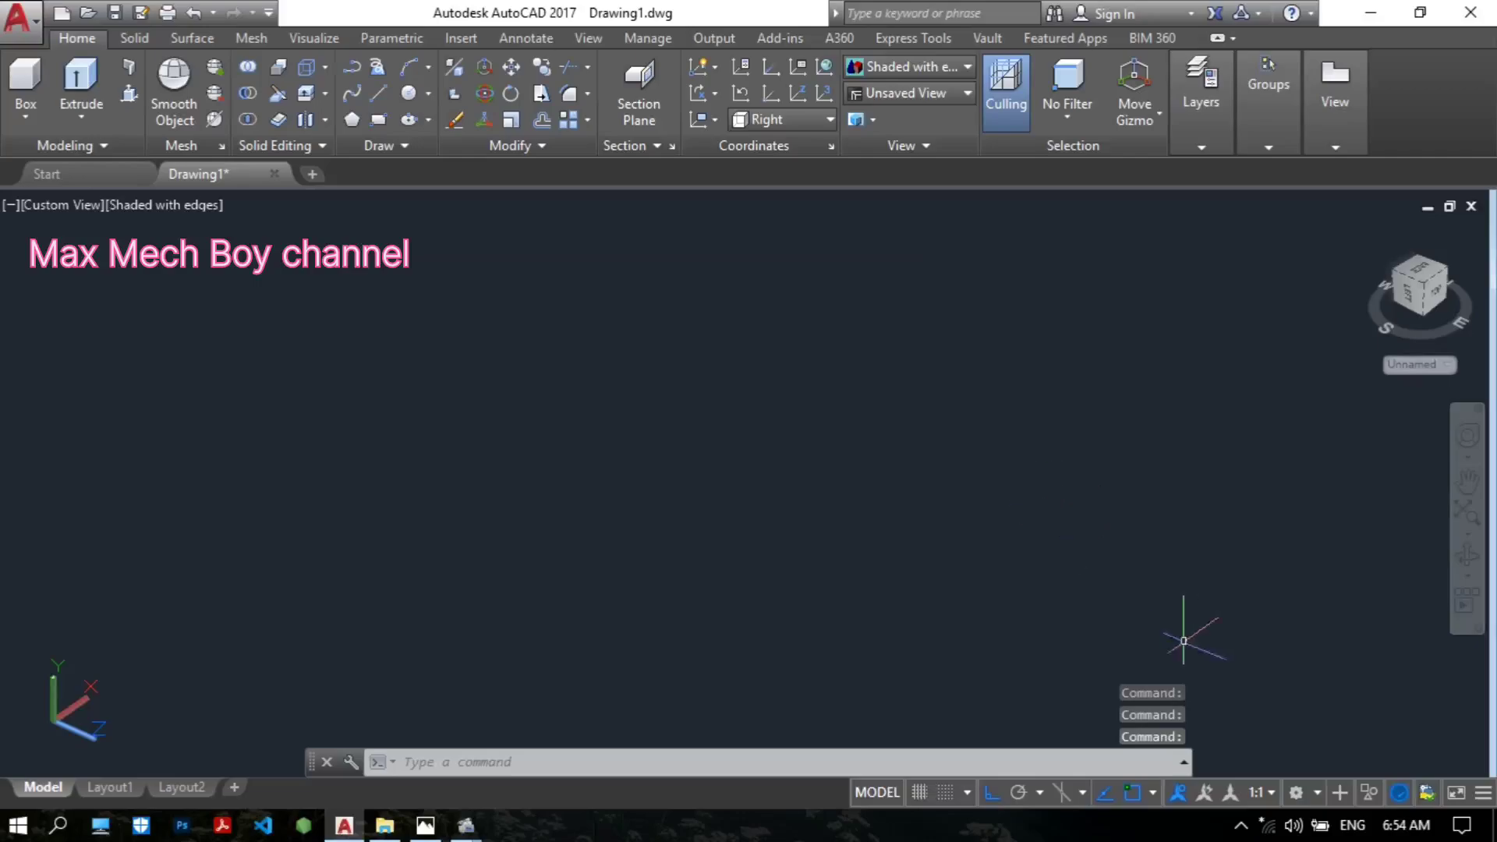
left_click(1297, 792)
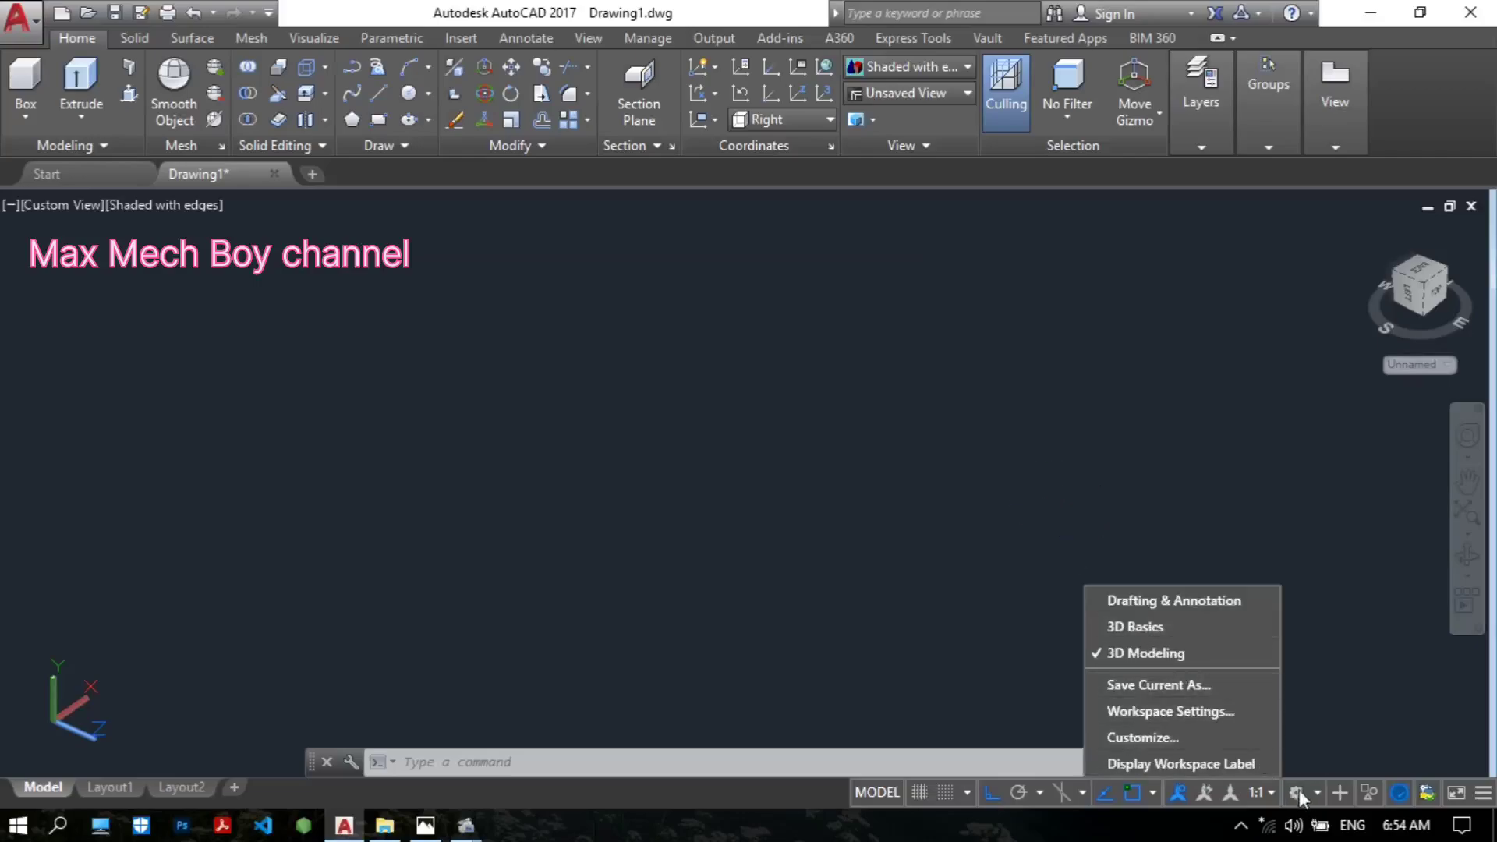
left_click(1299, 789)
left_click(1298, 792)
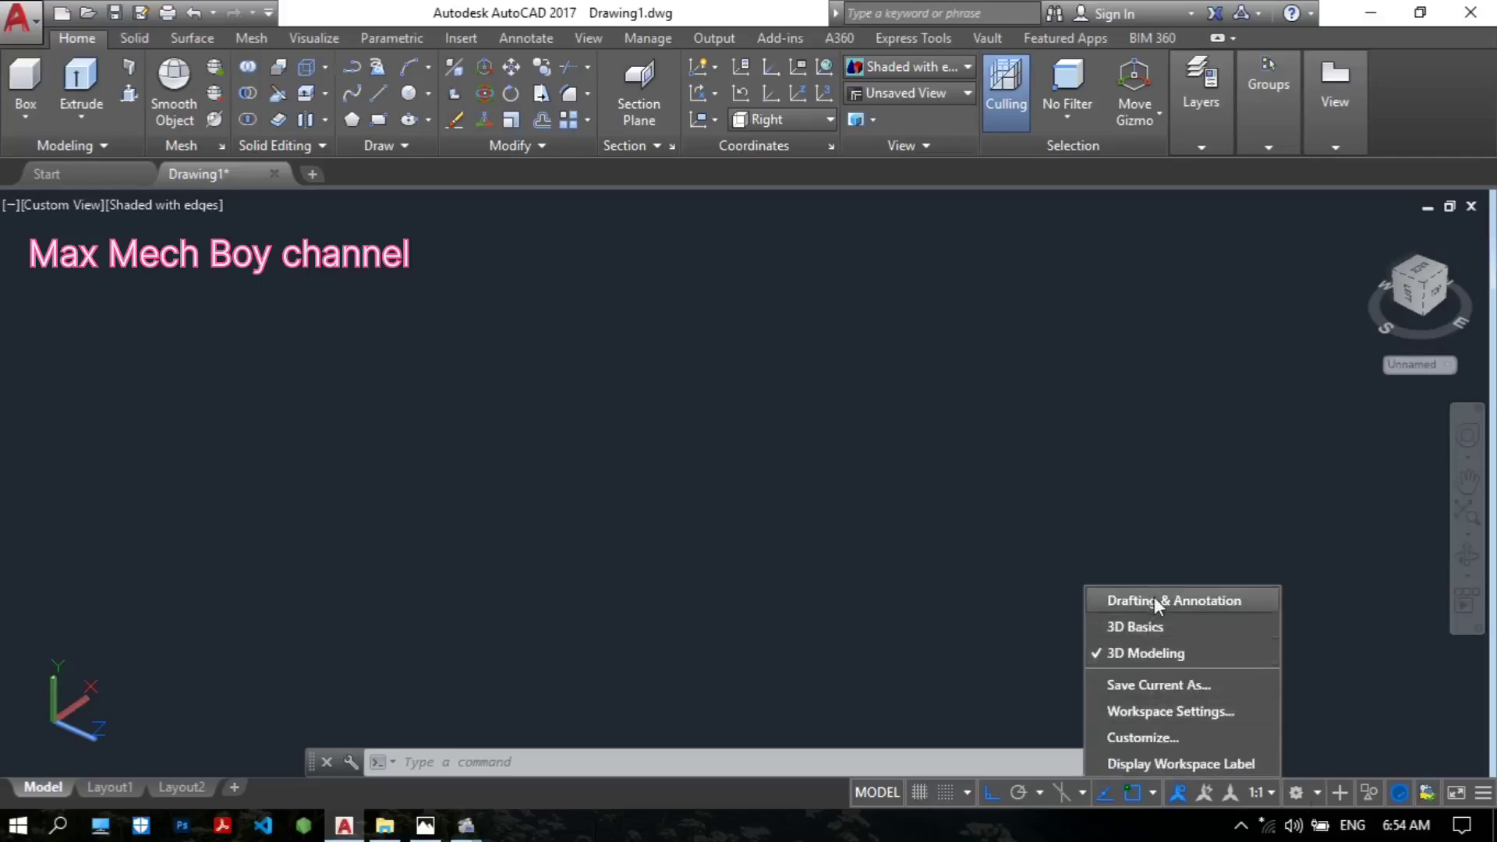
left_click(1165, 653)
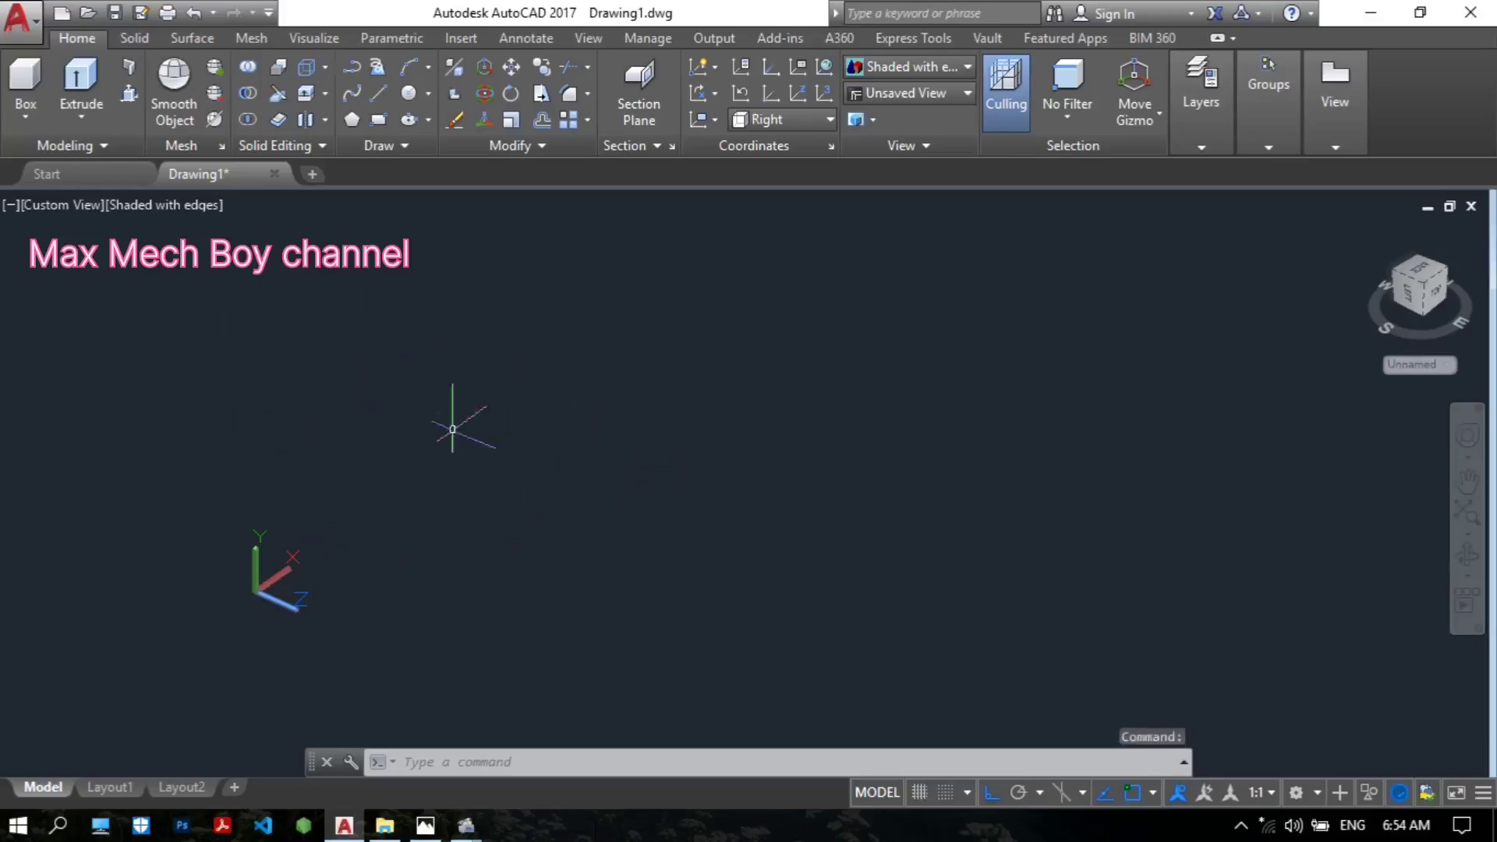
middle_click_drag(453, 428, 407, 462)
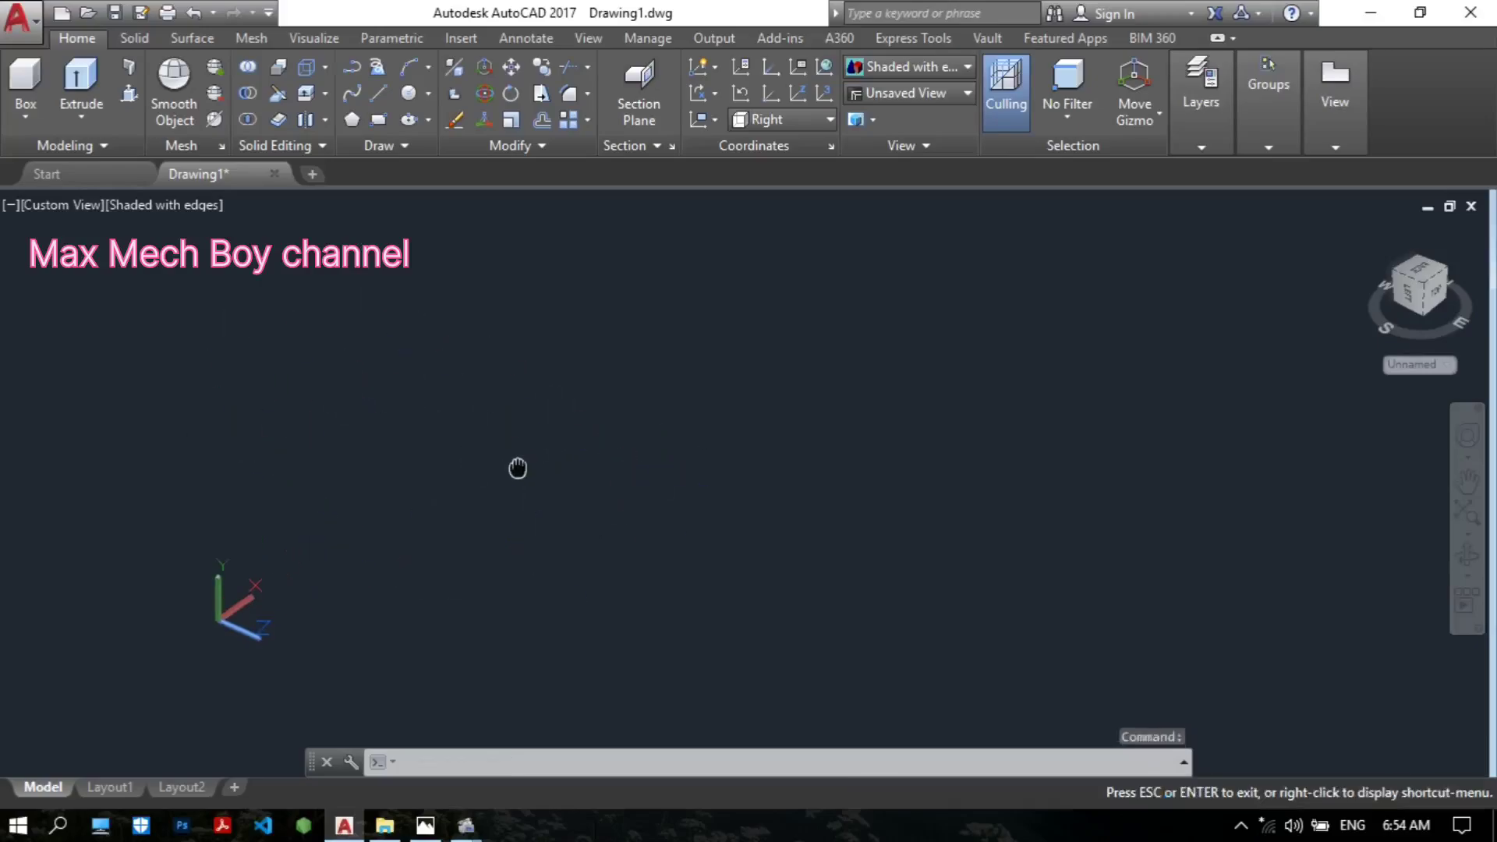
Step: Switch the viewport to the Top view in 2D Wireframe visual style
left_click(77, 206)
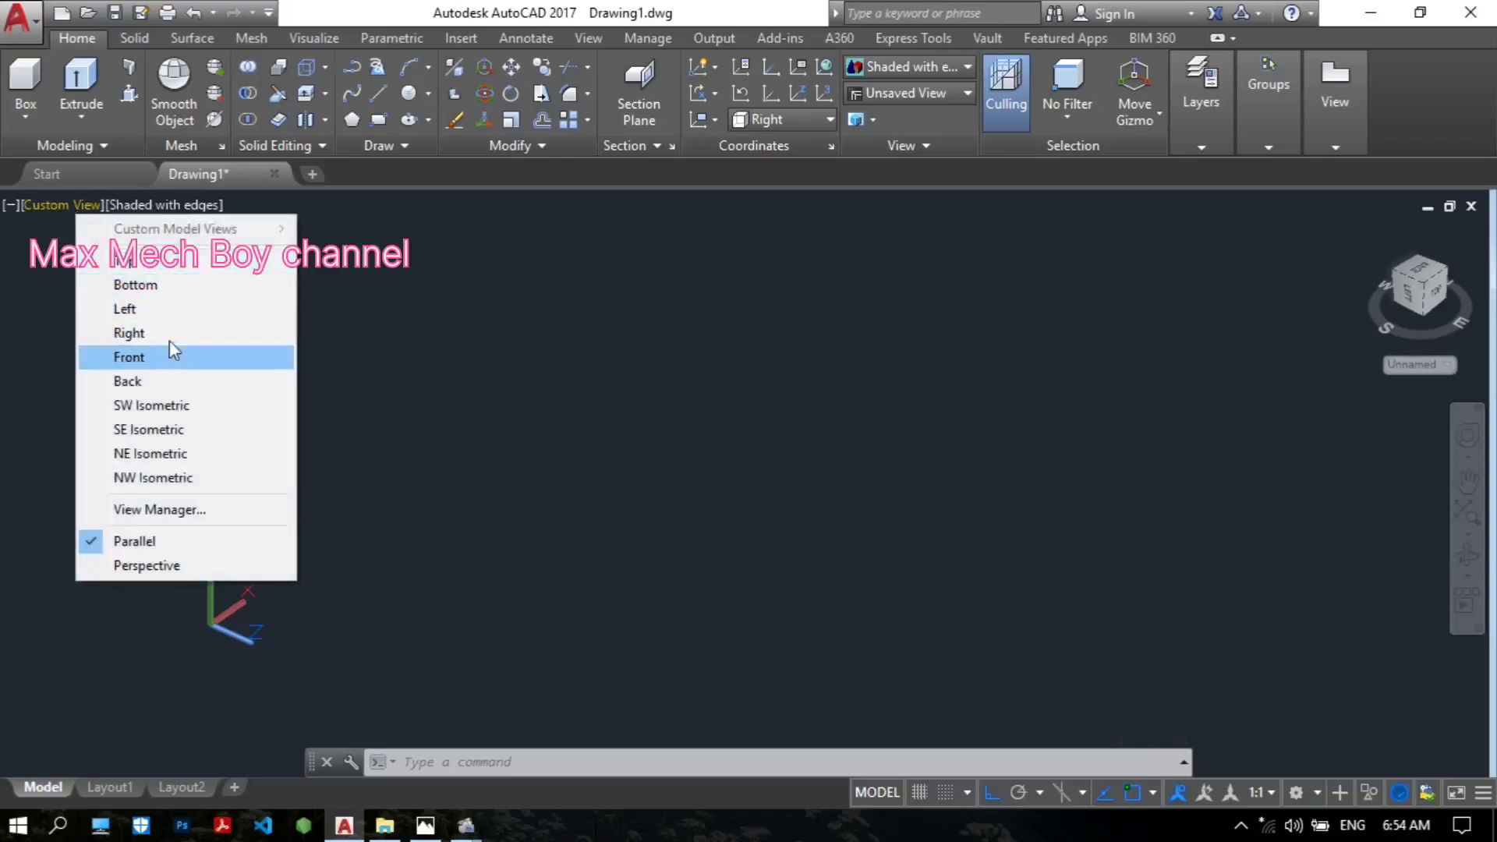
left_click(172, 265)
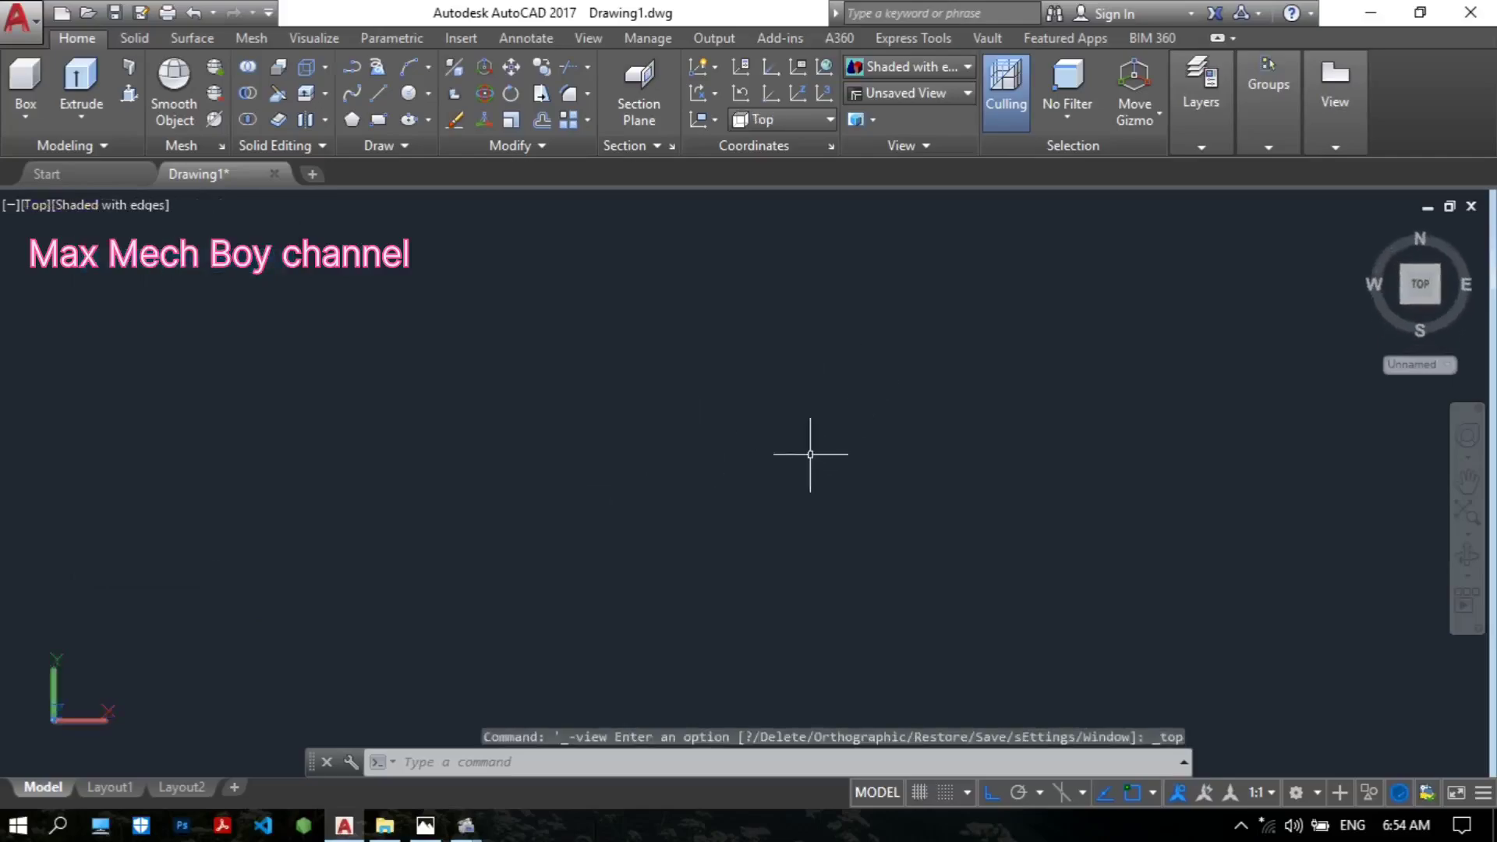
left_click(114, 207)
left_click(156, 254)
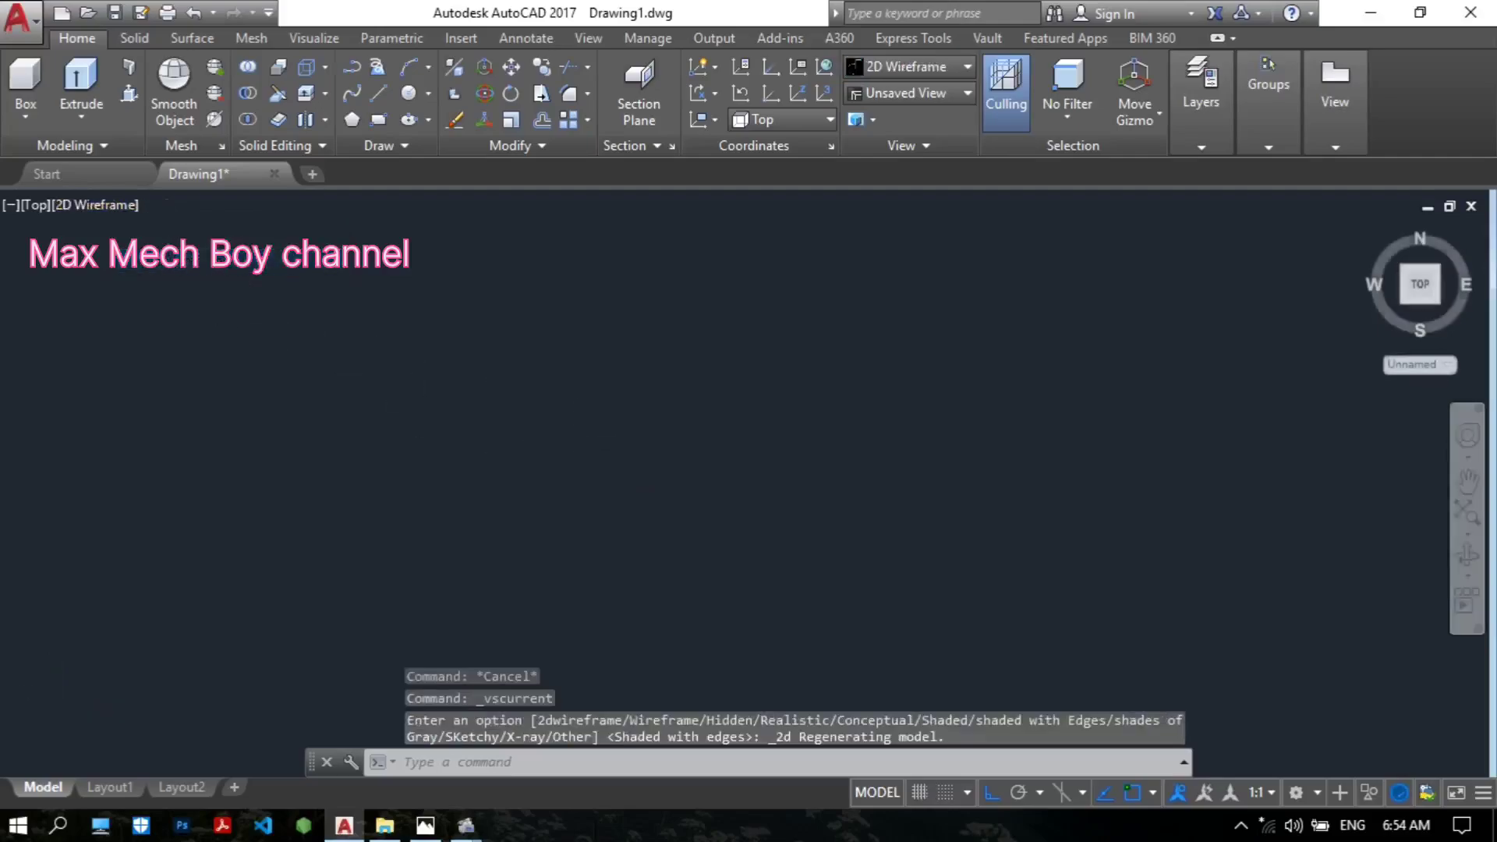
Step: Turn the grid on and frame the view with the origin at lower left
scroll(672, 437, "down", 2)
mouse_move(671, 445)
middle_mouse_down()
mouse_move(544, 468)
mouse_move(642, 522)
middle_mouse_up()
left_click(919, 793)
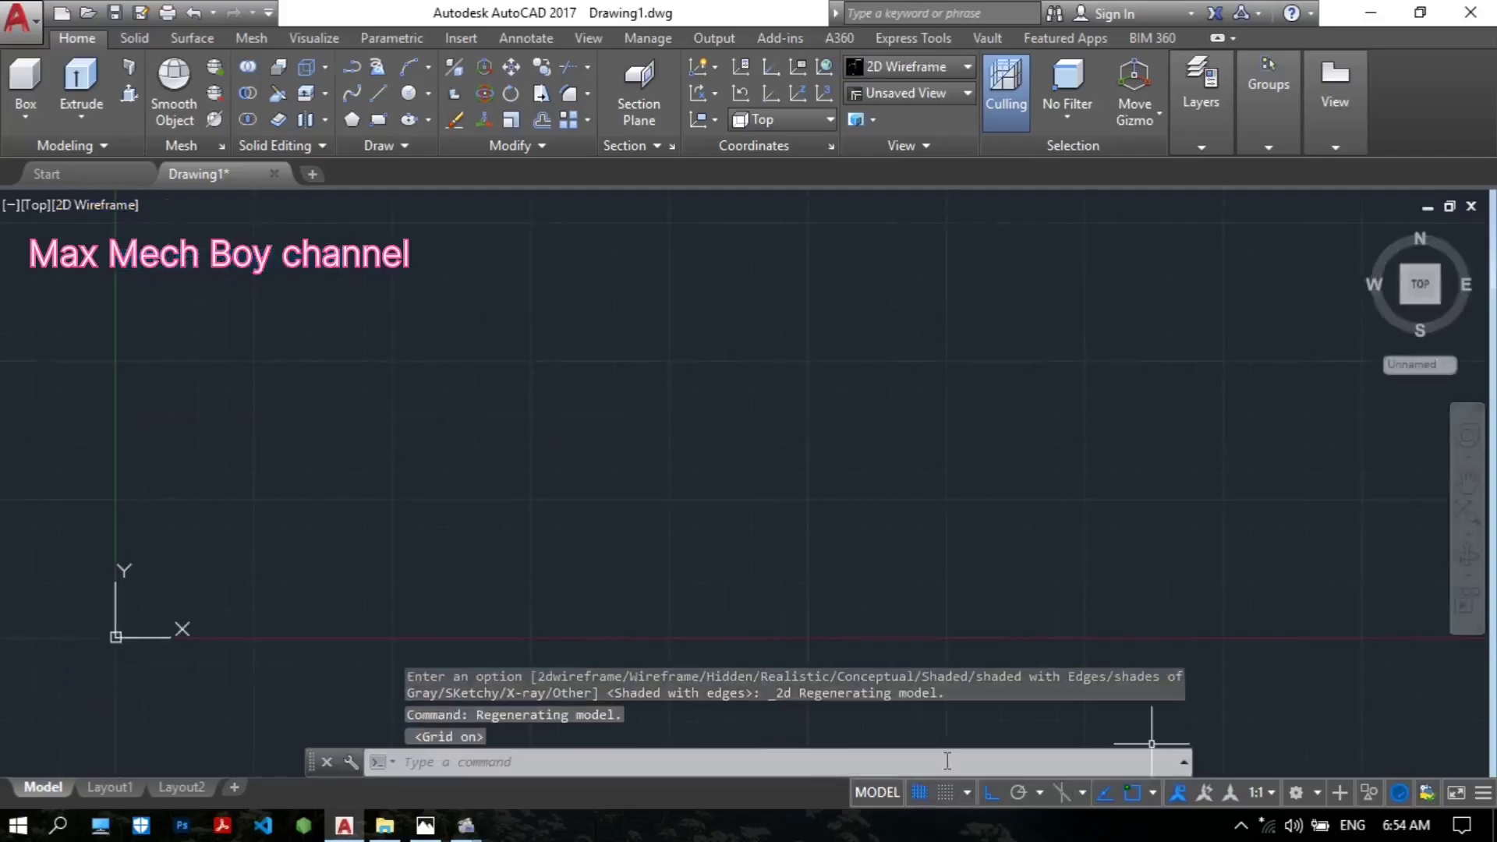
scroll(823, 508, "down", 2)
middle_click_drag(823, 509, 629, 628)
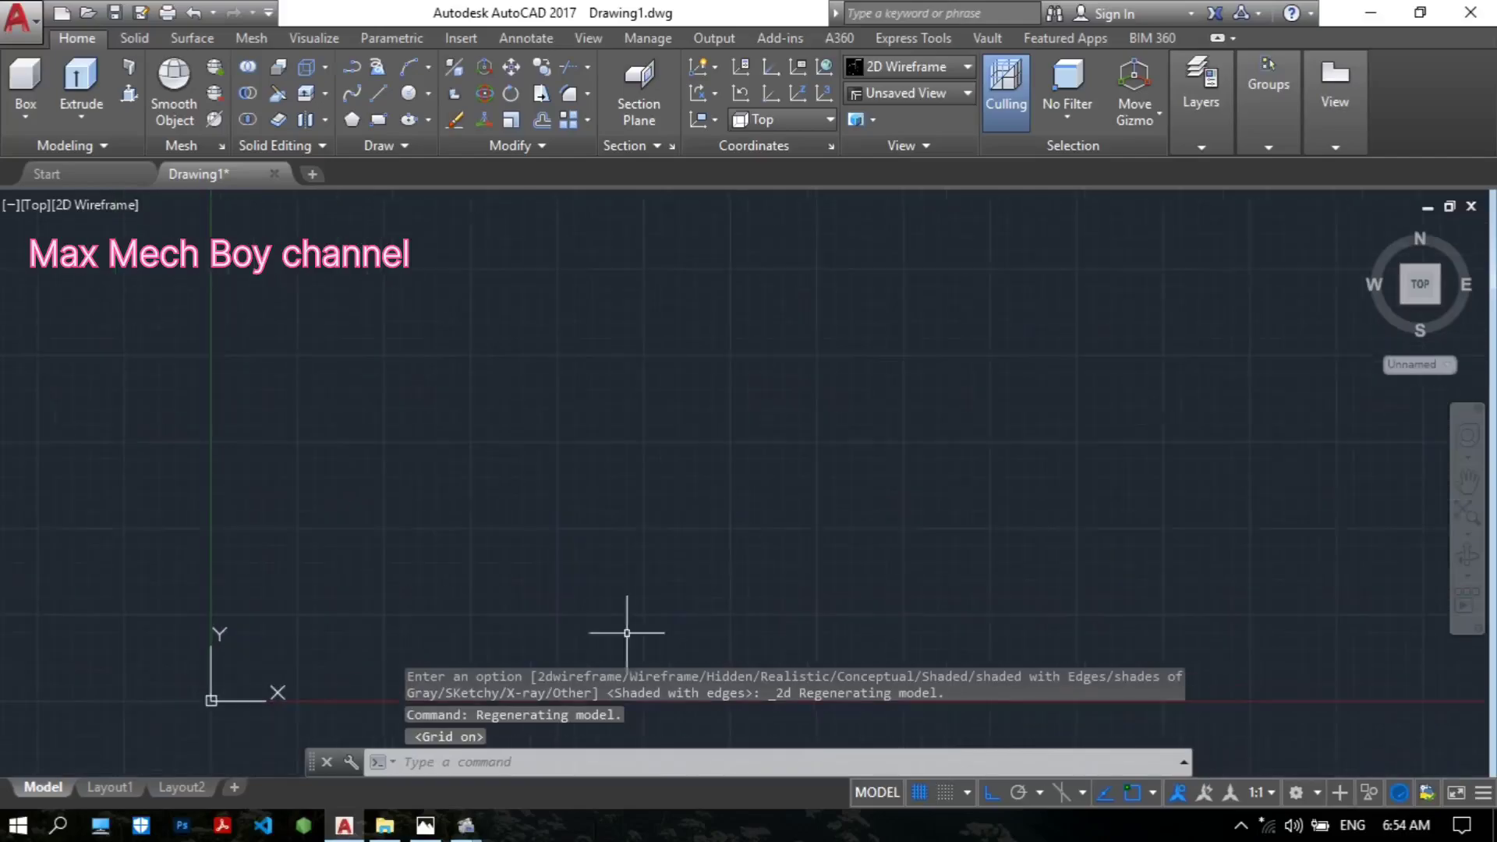
Step: Maximize the reference drawing in Photos and zoom to frame its top and front views
left_click(428, 827)
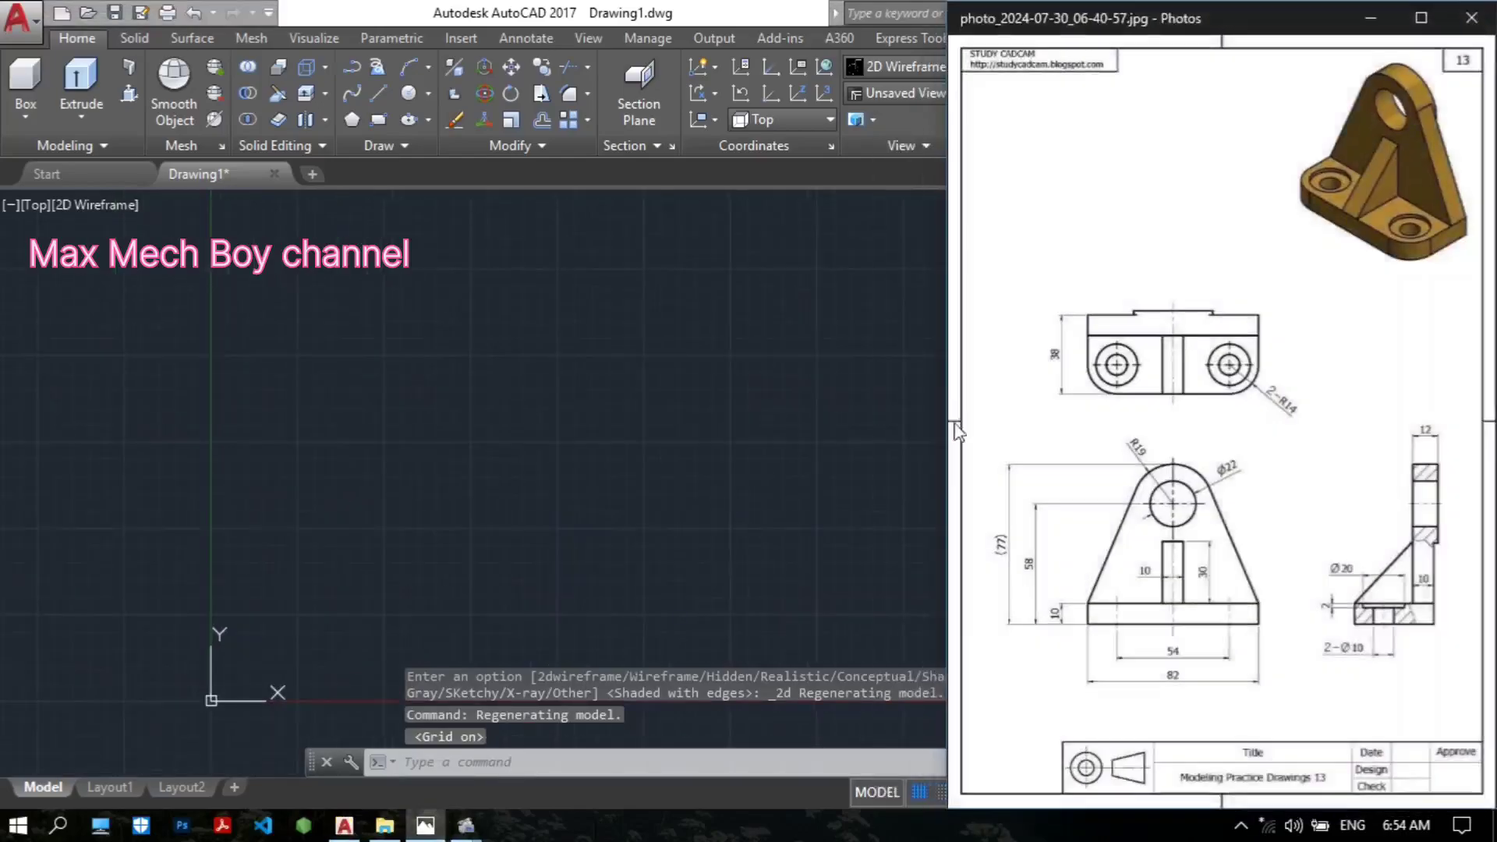
left_click(1419, 19)
scroll(764, 512, "up", 3)
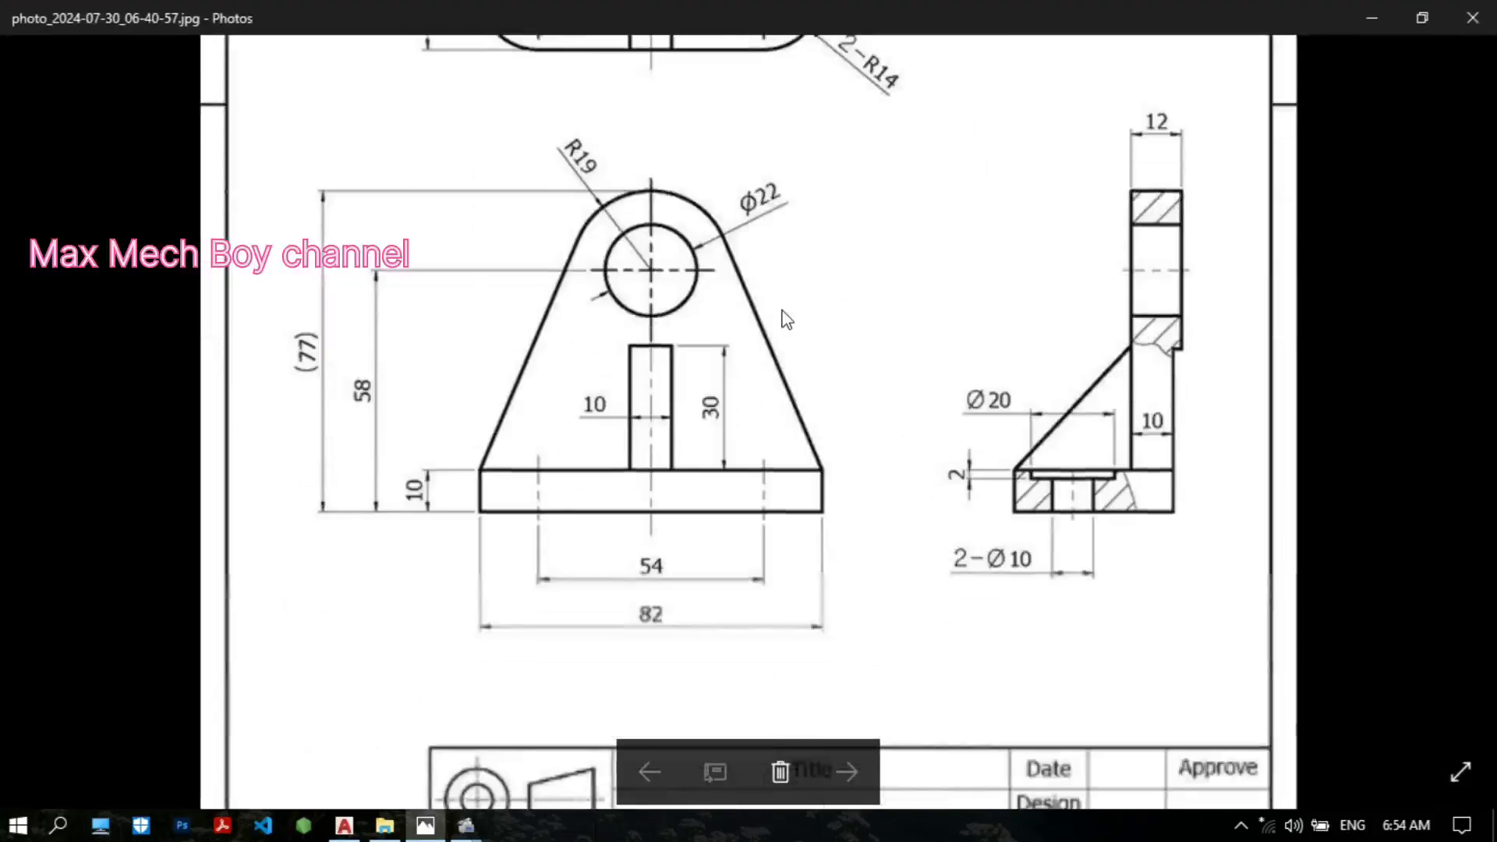
scroll(784, 400, "down", 2)
scroll(775, 421, "up", 2)
left_click_drag(760, 390, 722, 558)
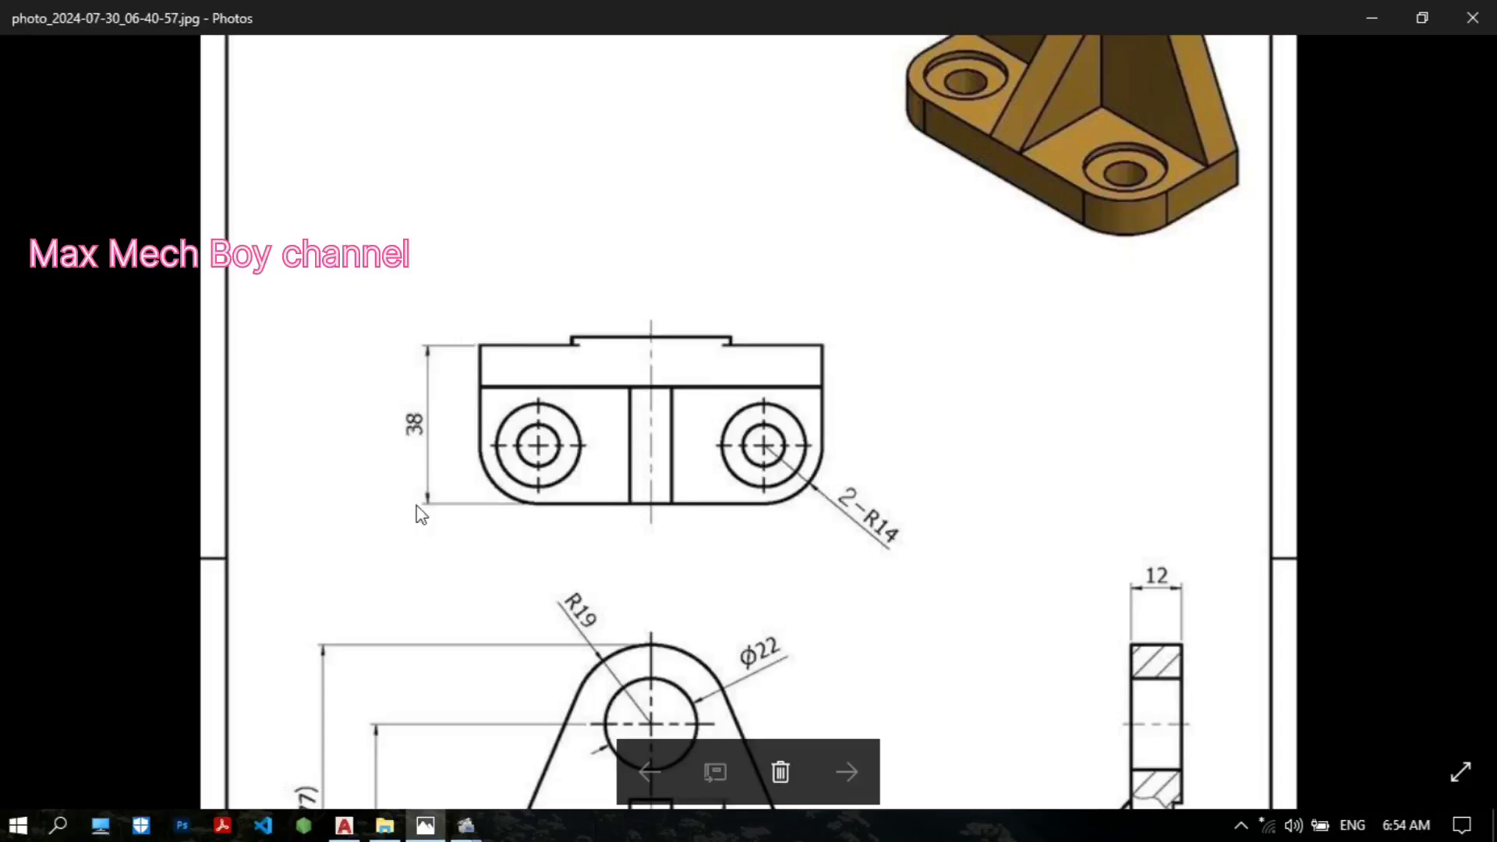
scroll(587, 592, "down", 5)
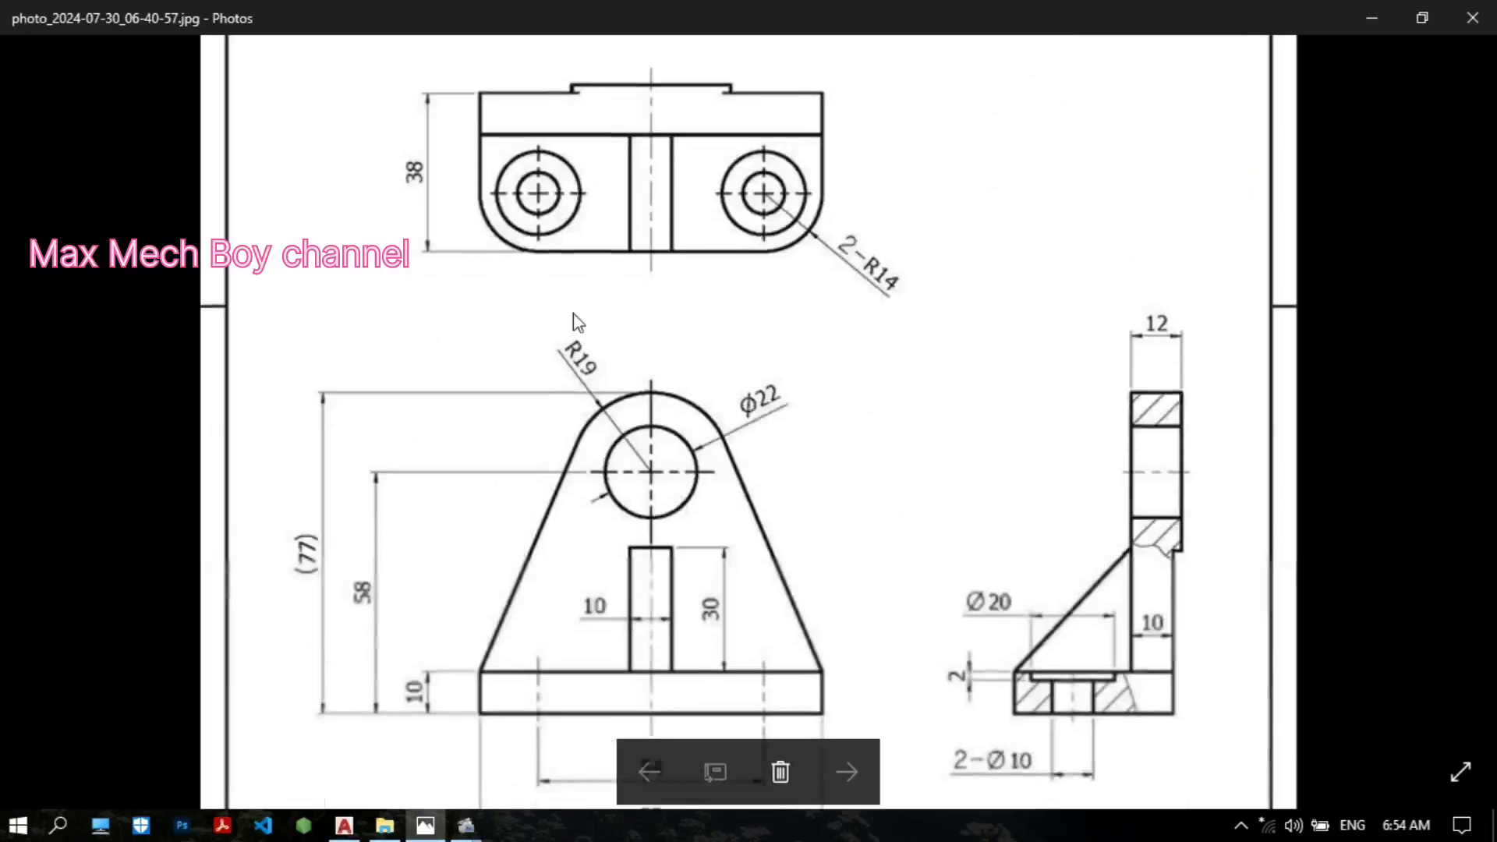
scroll(928, 554, "up", 4)
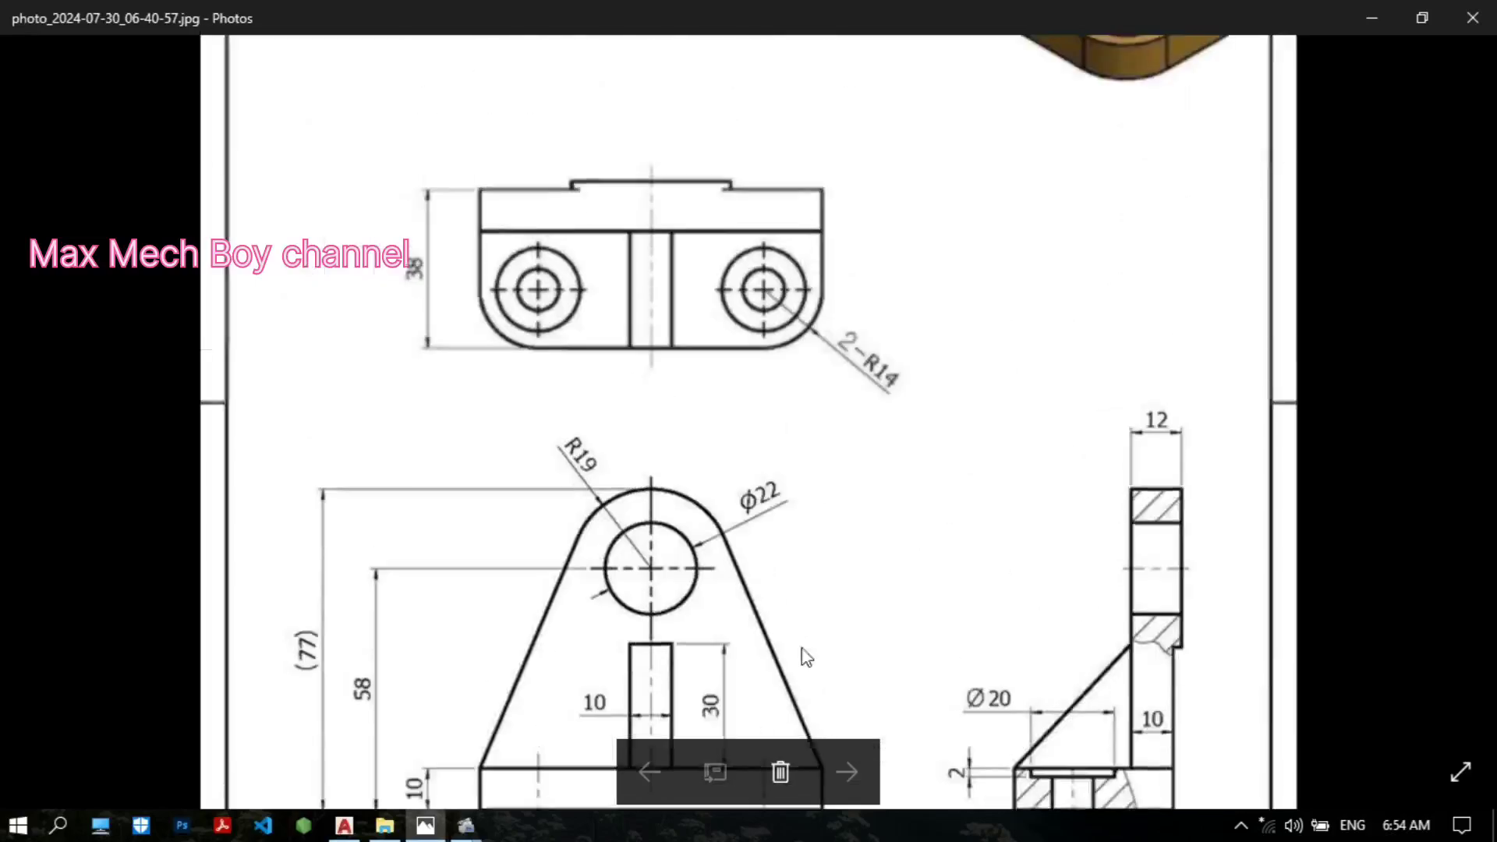
left_click_drag(765, 501, 750, 401)
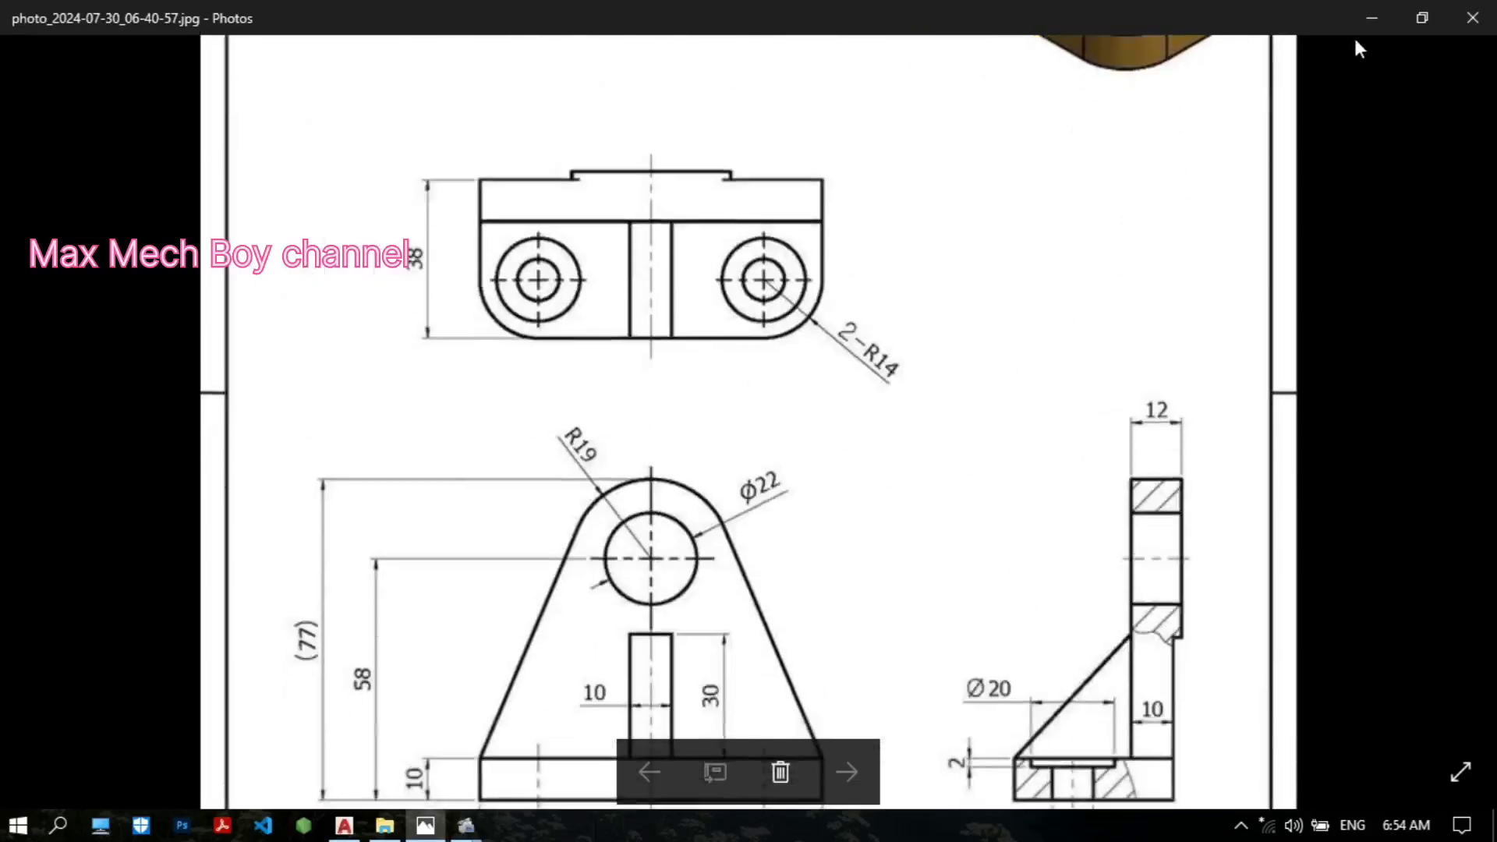
Step: Draw an 82 × 38 rectangle with the RECT command
left_click(344, 827)
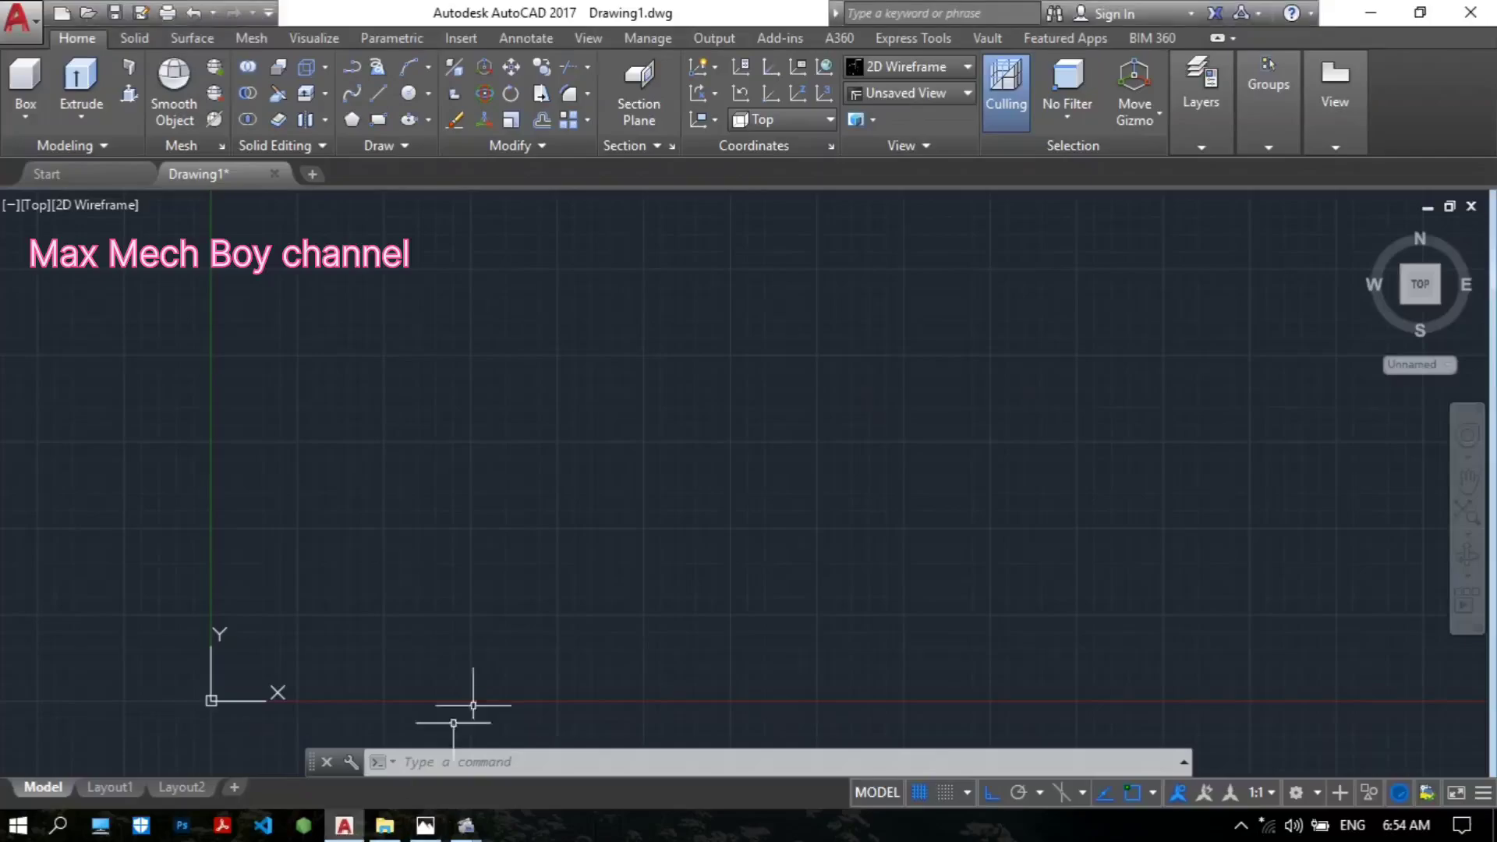
scroll(778, 395, "down", 2)
scroll(692, 431, "up", 3)
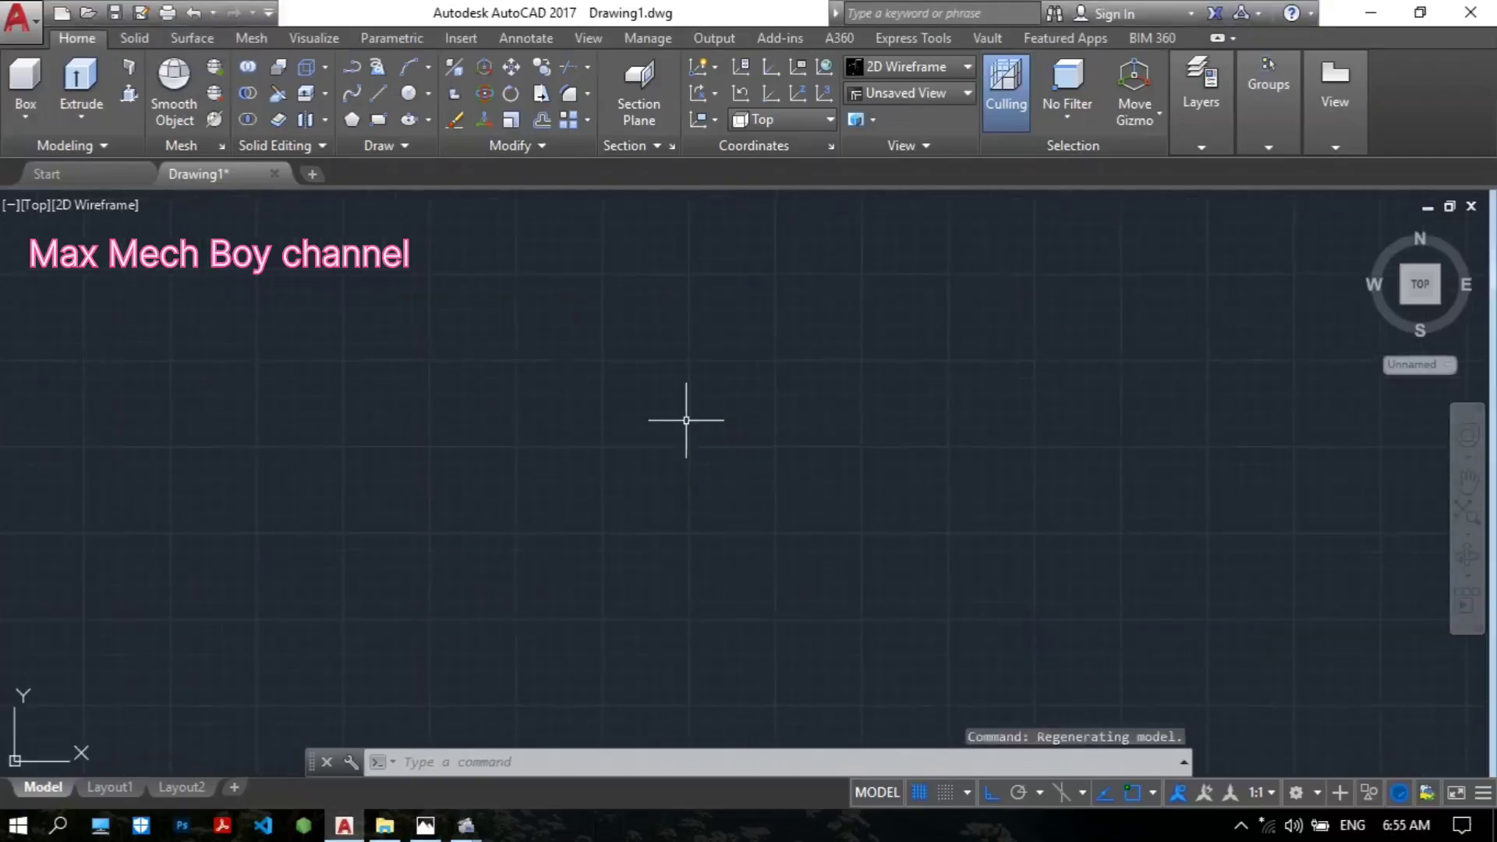
type("rect")
key("Return")
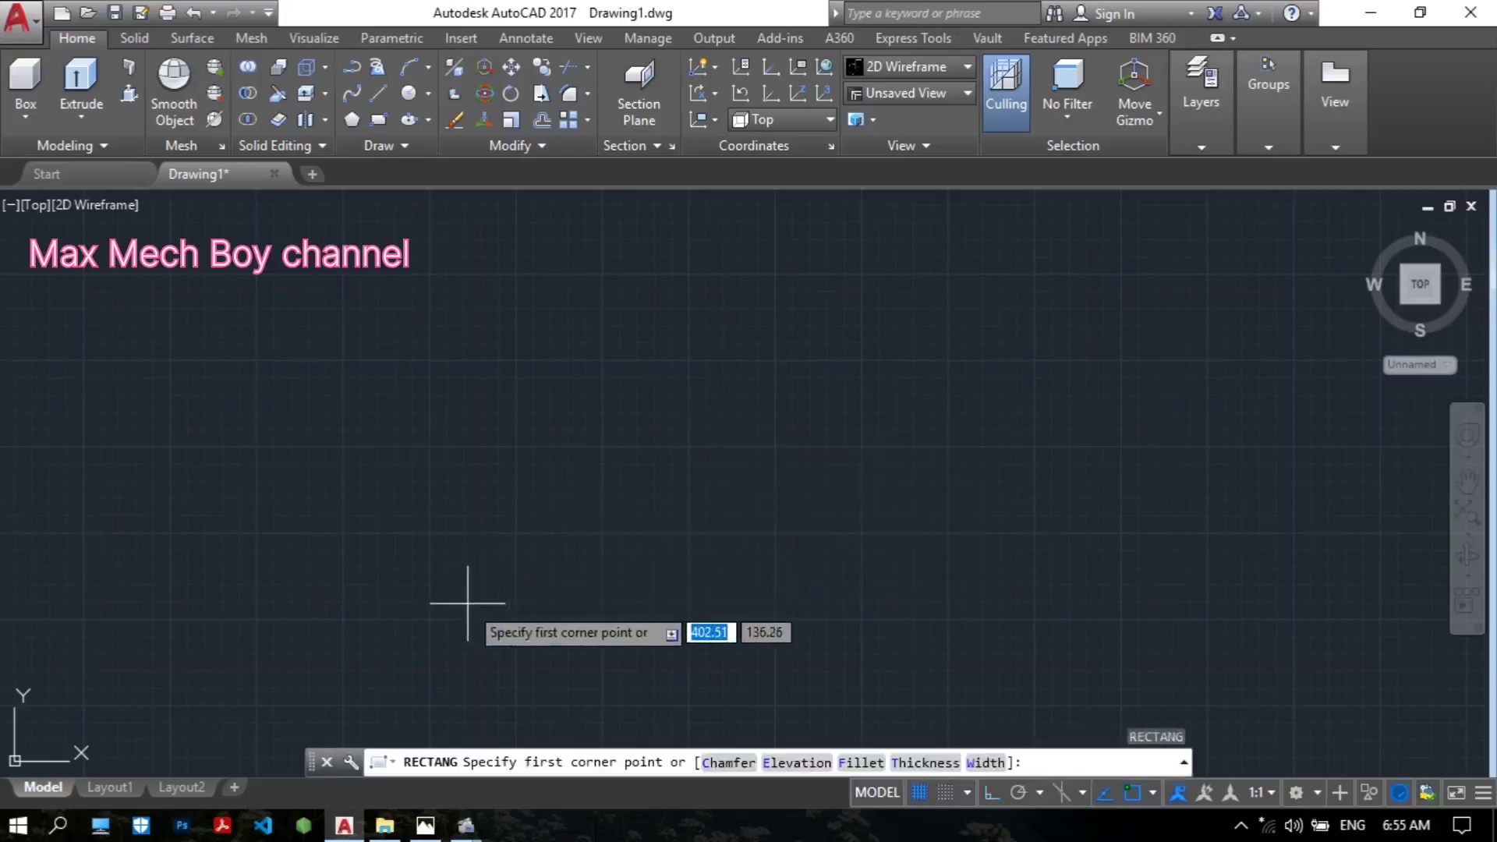
left_click(468, 602)
middle_click_drag(945, 307, 888, 383)
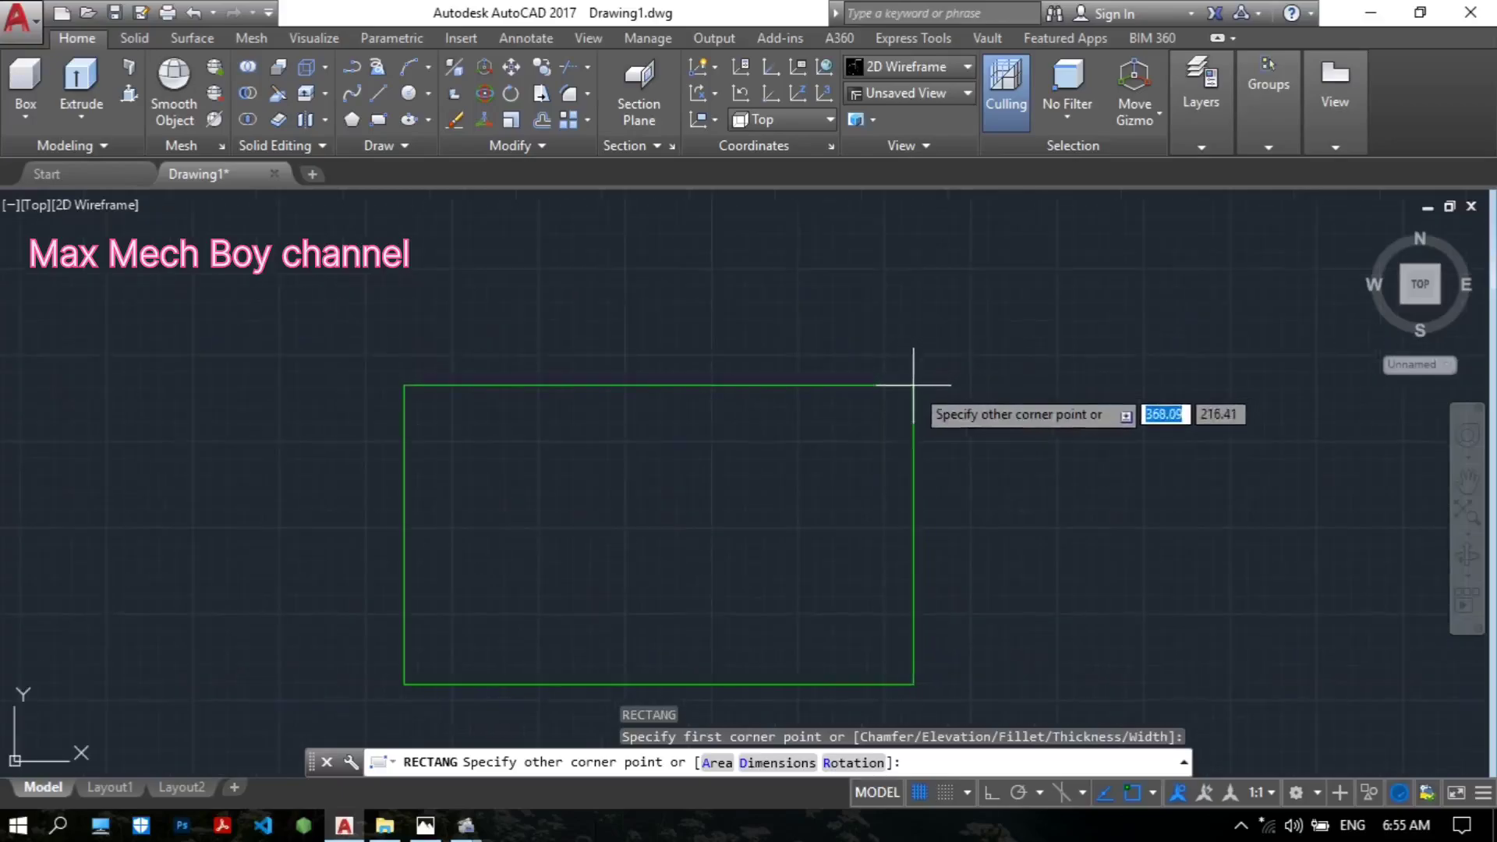
type("82")
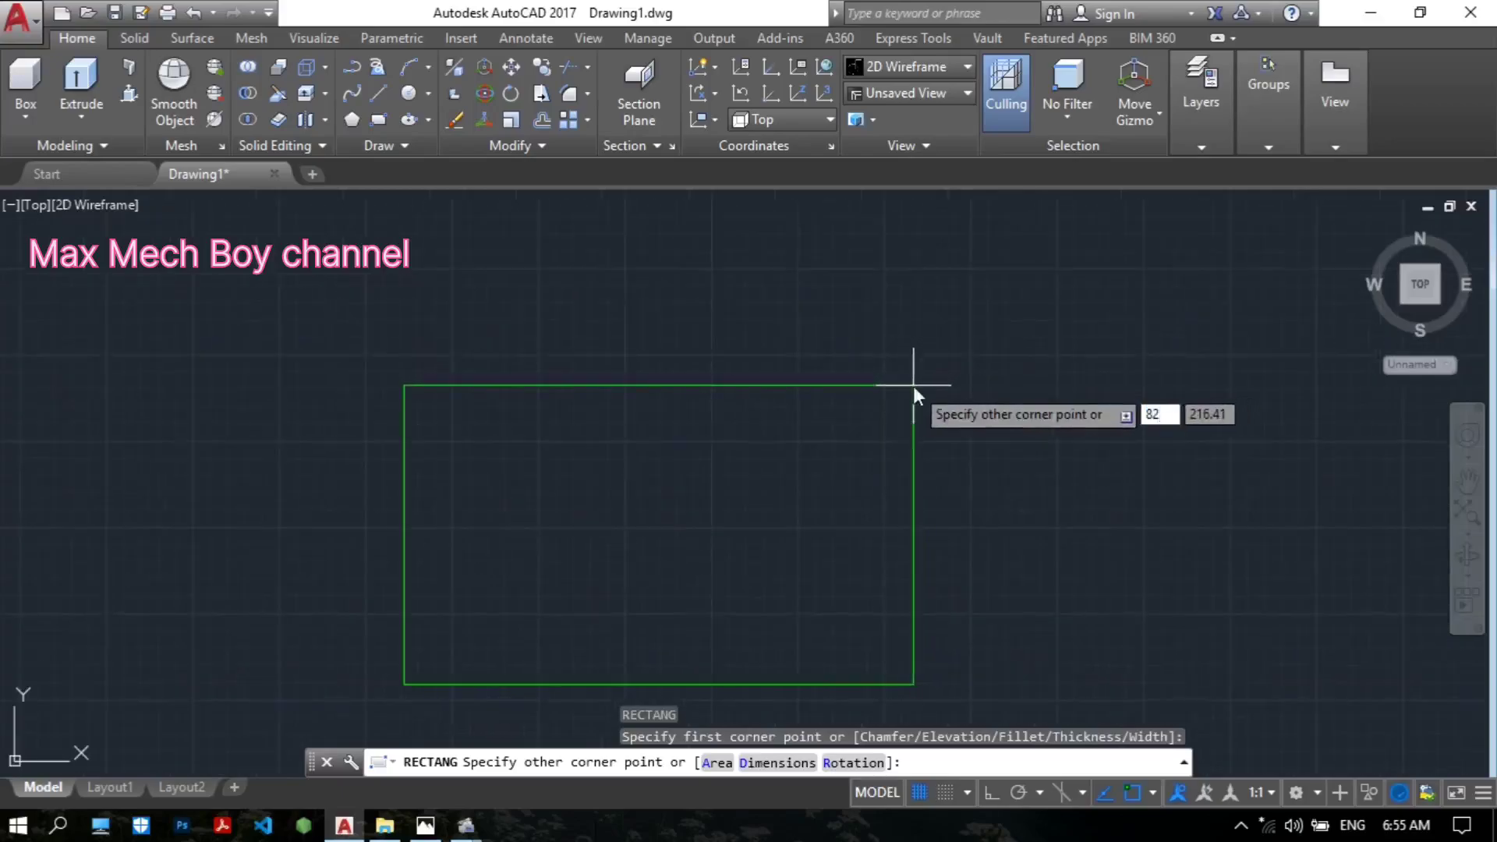
key("Tab")
type("38")
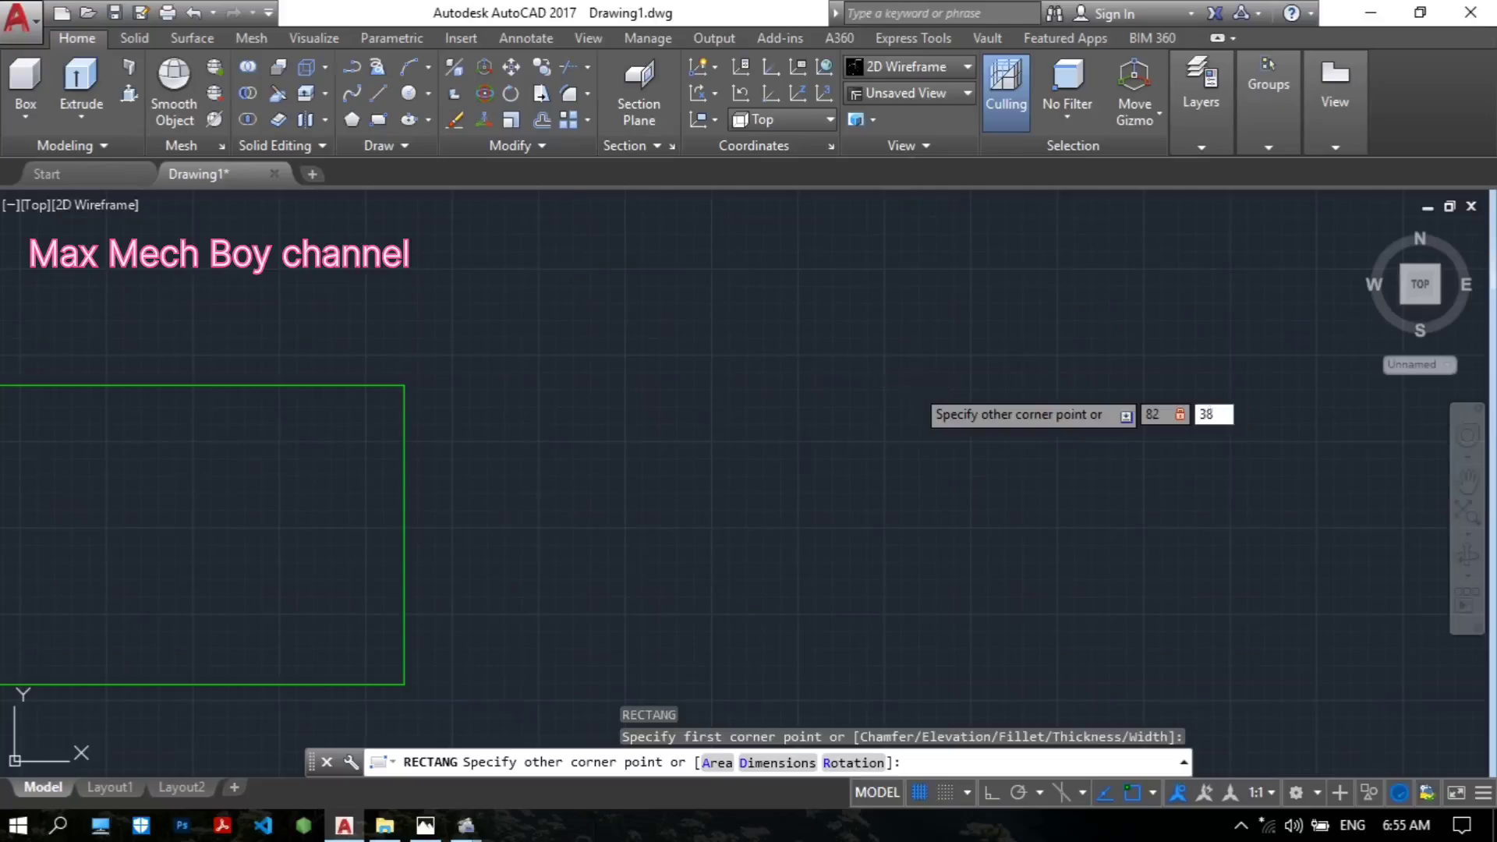
key("Return")
Step: Change layer 0's colour from green to white (7)
scroll(523, 657, "up", 4)
middle_click_drag(525, 652, 689, 502)
scroll(688, 501, "up", 2)
middle_click_drag(871, 219, 883, 281)
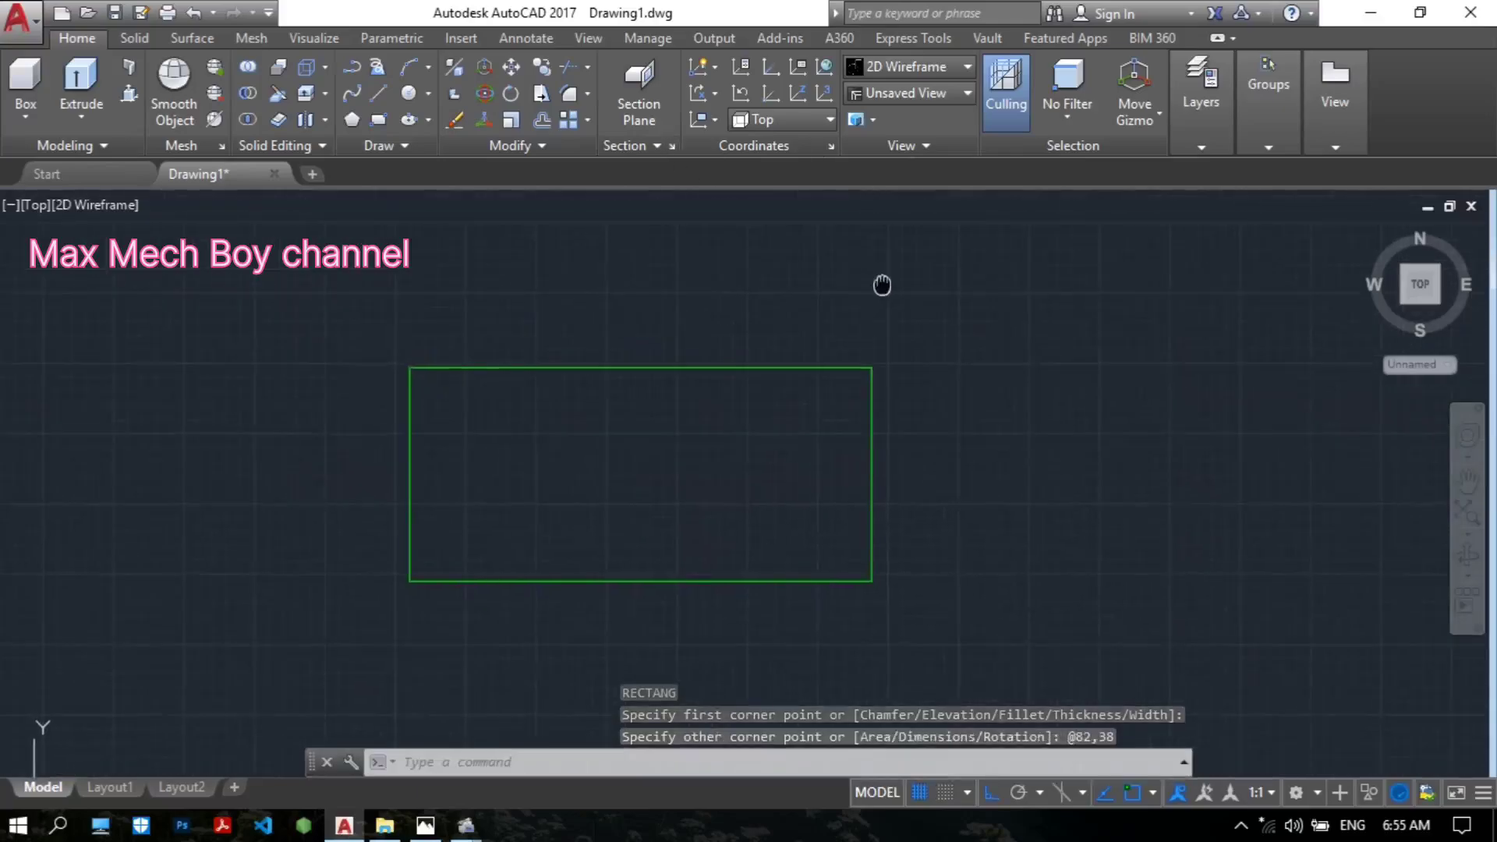
left_click(1191, 129)
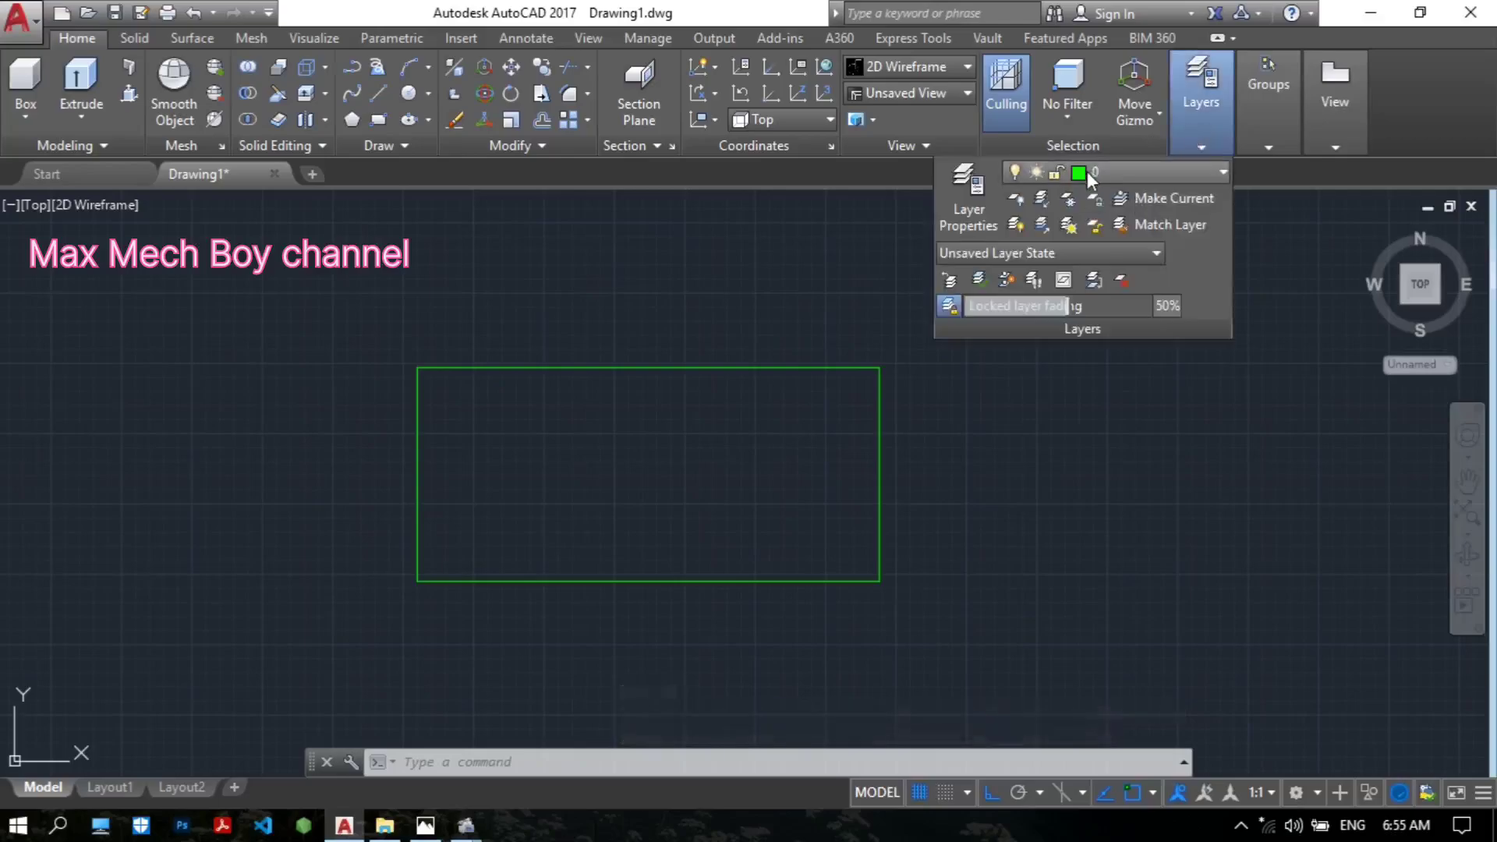
left_click(1079, 173)
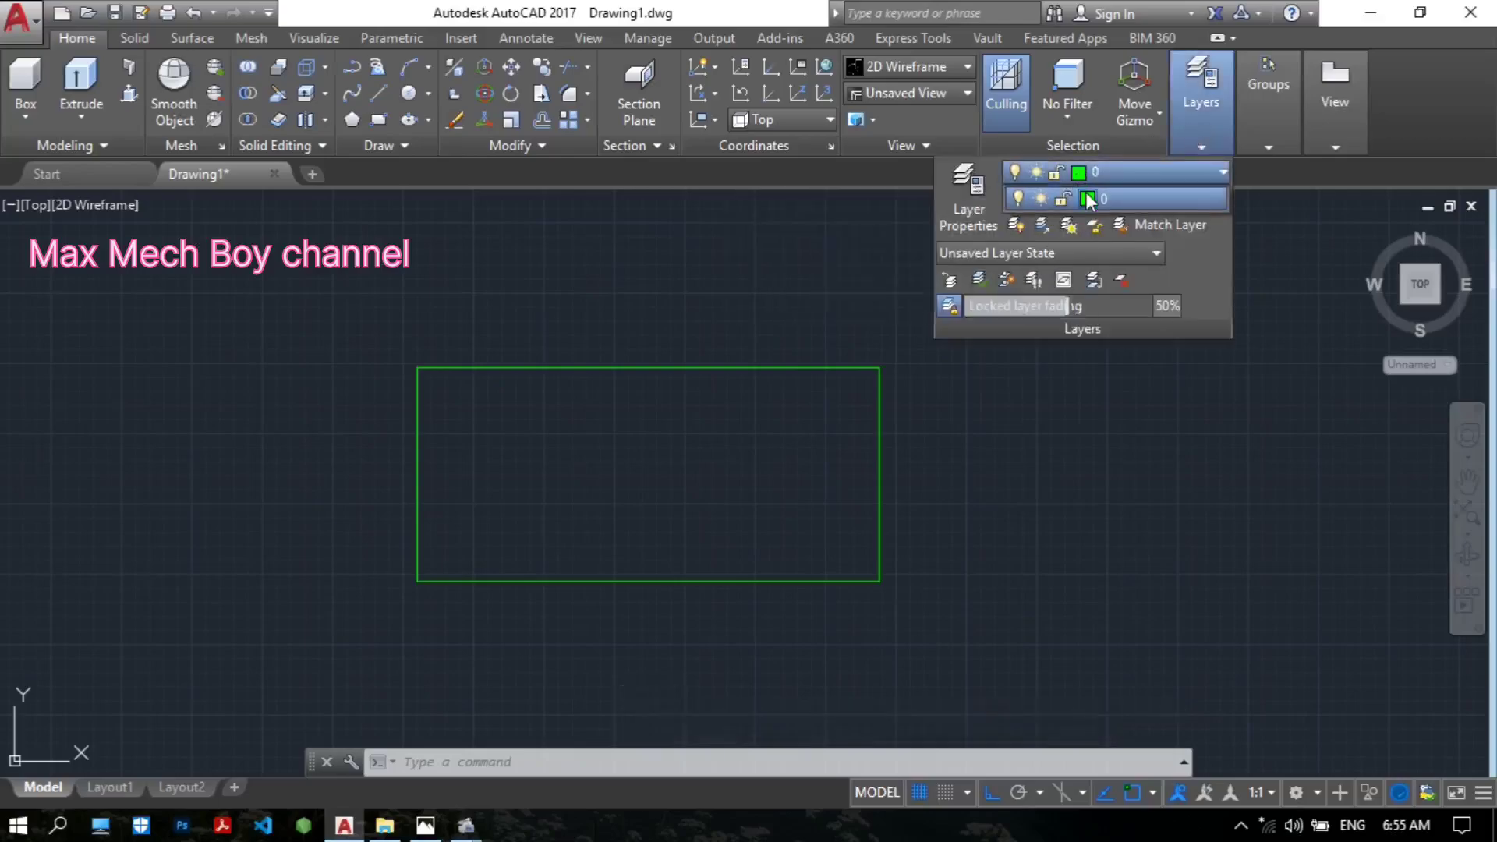
left_click(1086, 197)
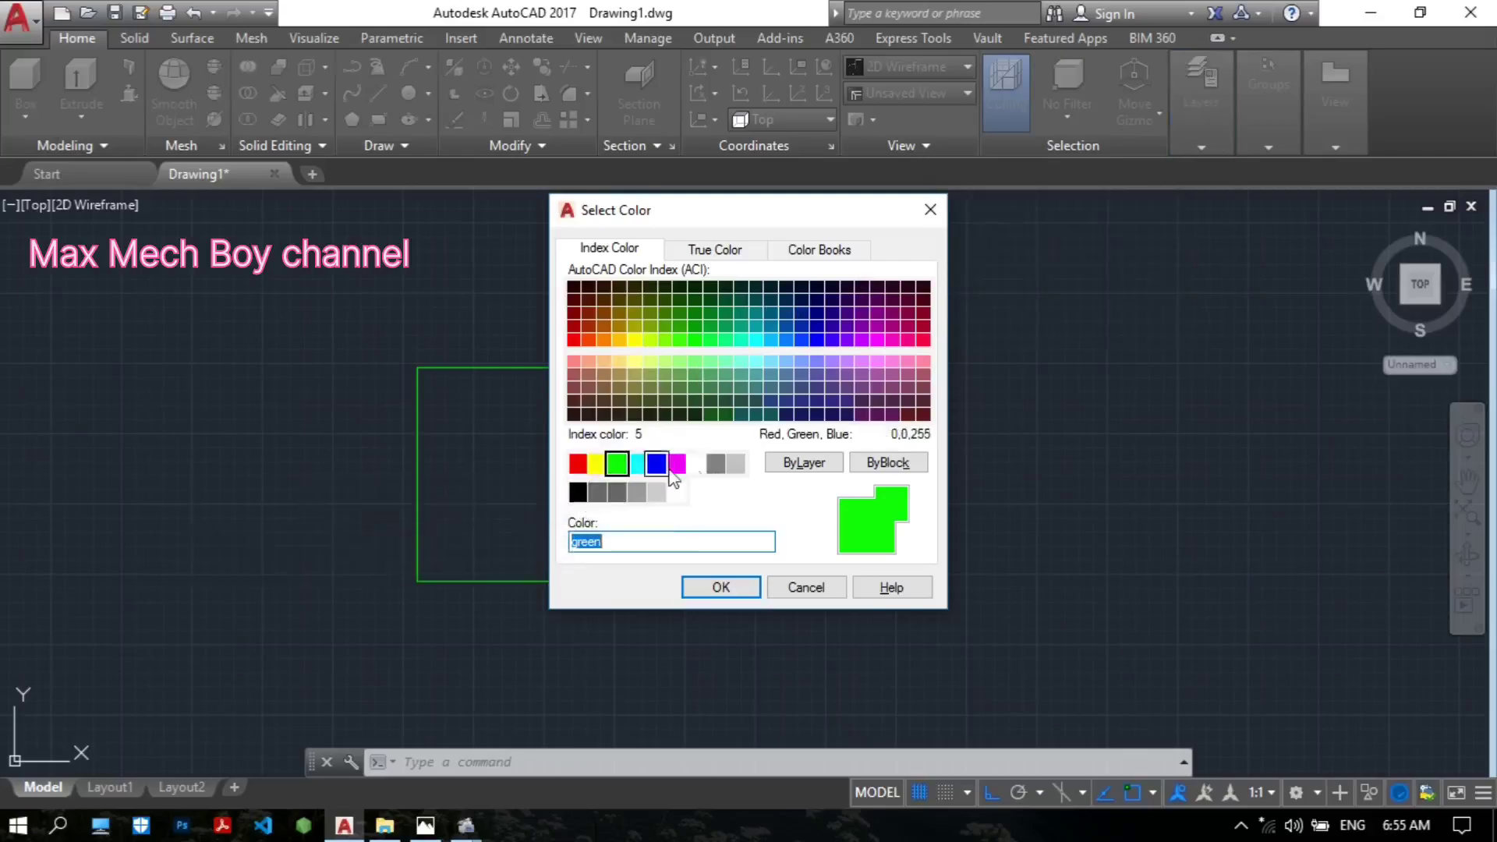
left_click(697, 464)
left_click(746, 595)
Step: Finish the layer change and save the drawing with Ctrl+S
scroll(675, 428, "up", 1)
scroll(675, 429, "down", 1)
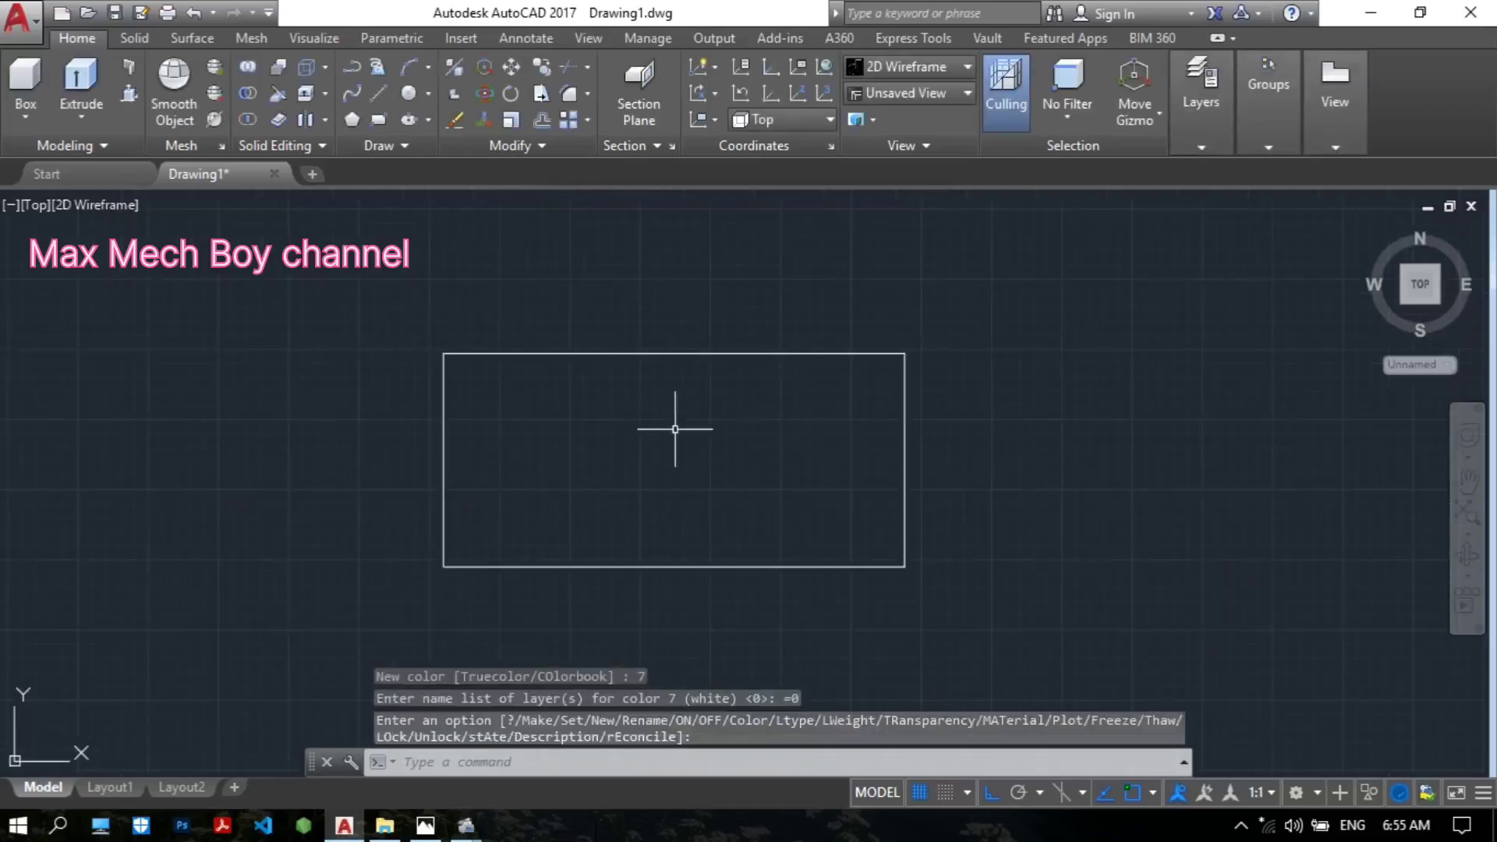
key("Return")
key("Return")
key("ctrl+s")
middle_click_drag(715, 421, 676, 451)
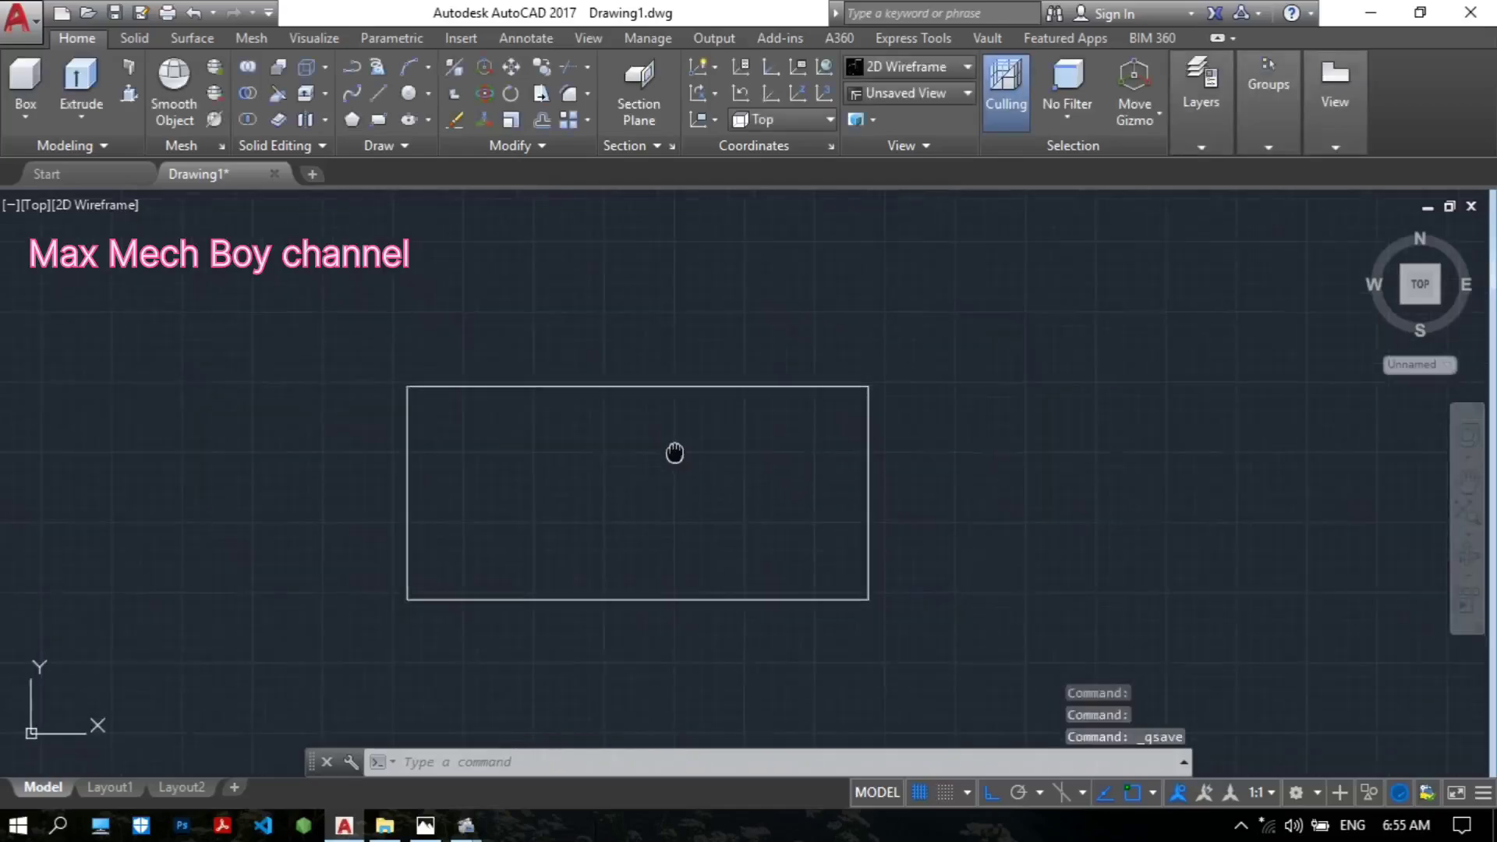
left_click(437, 828)
scroll(573, 524, "down", 3)
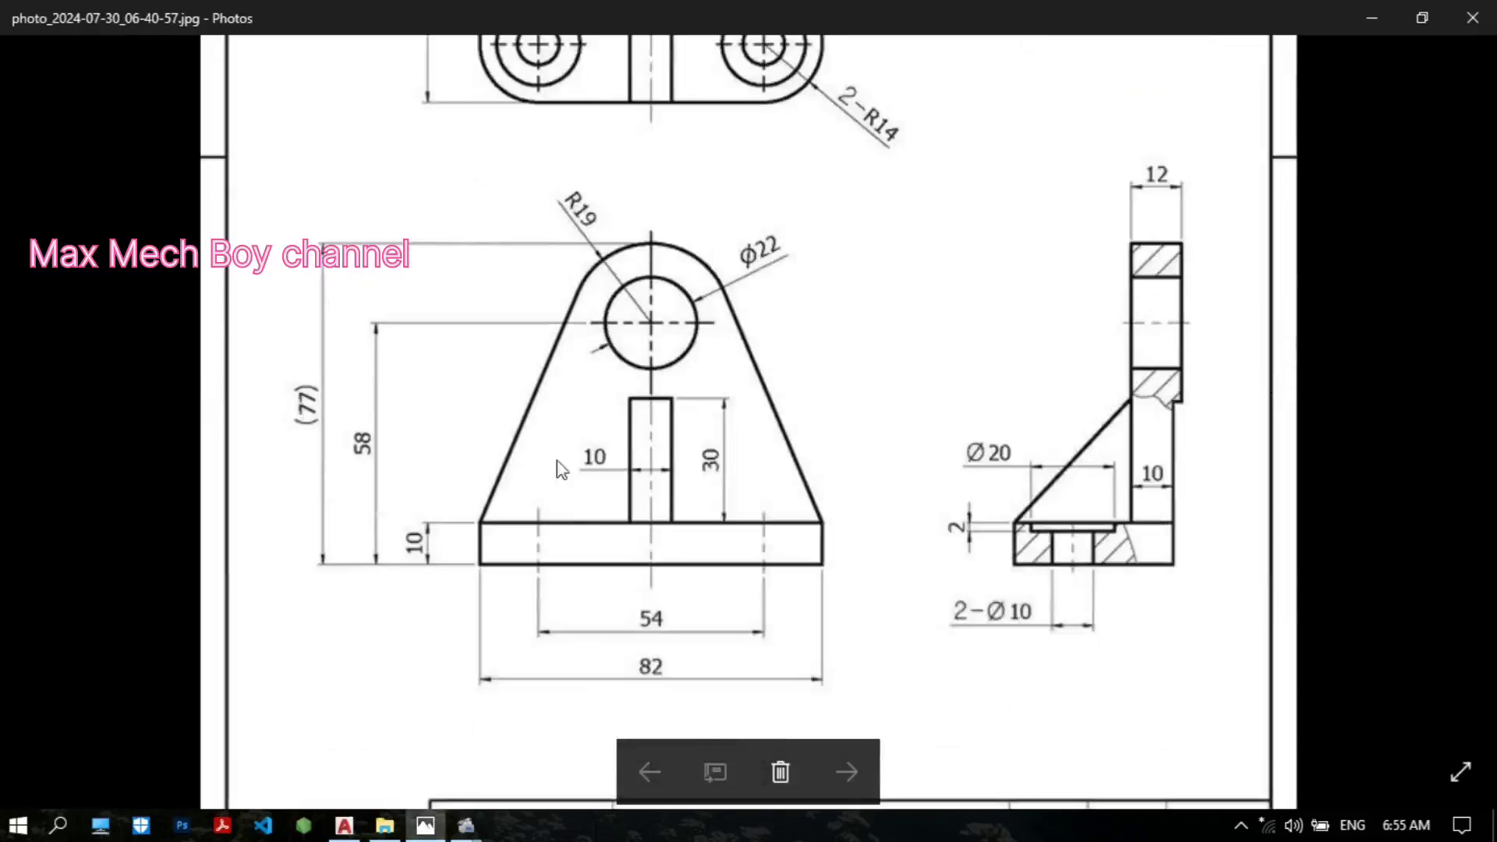
scroll(607, 263, "up", 3)
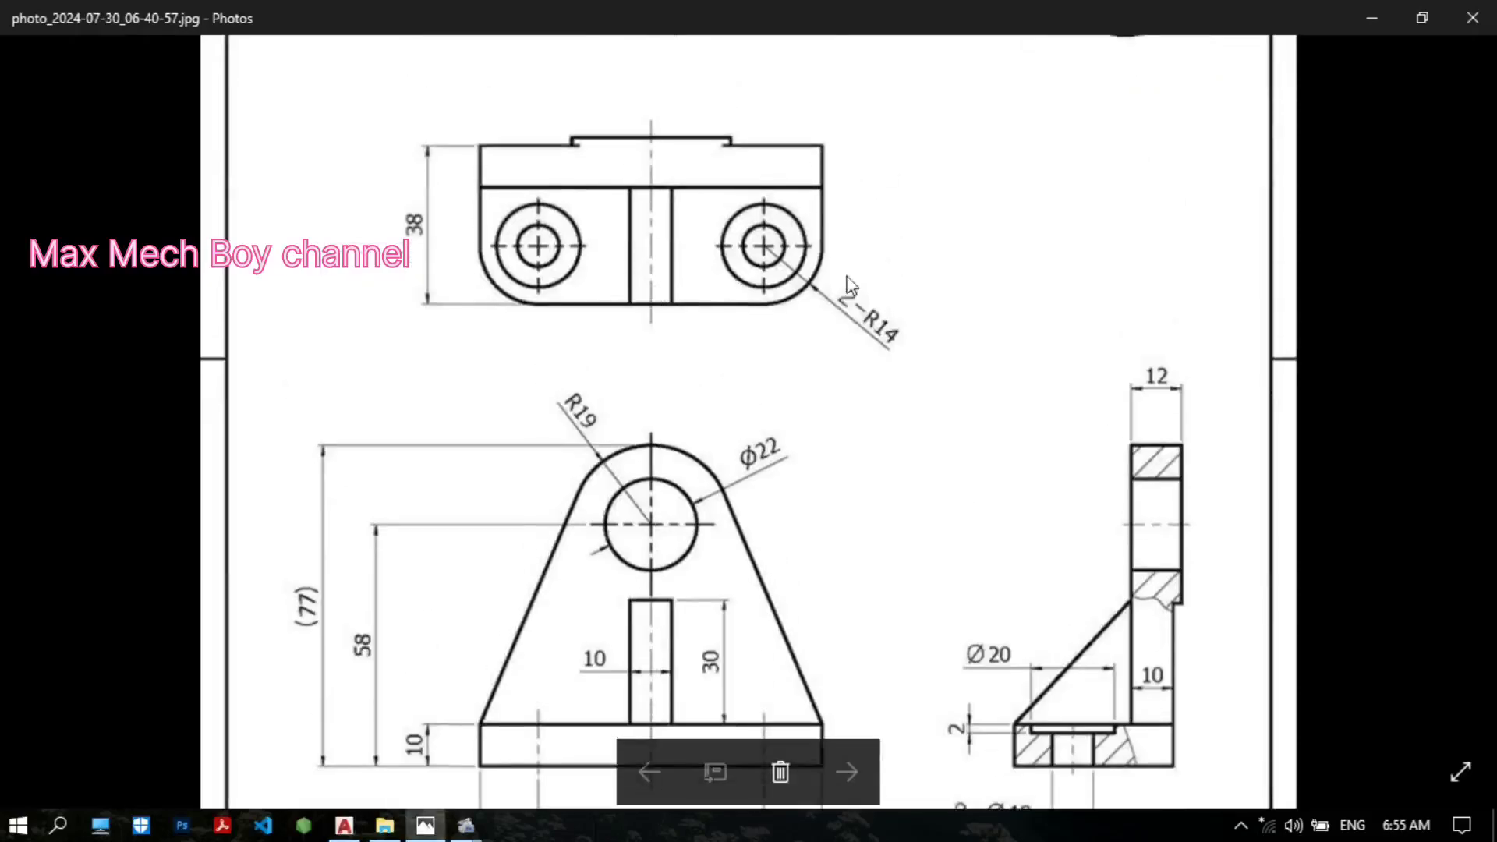
scroll(830, 320, "up", 1)
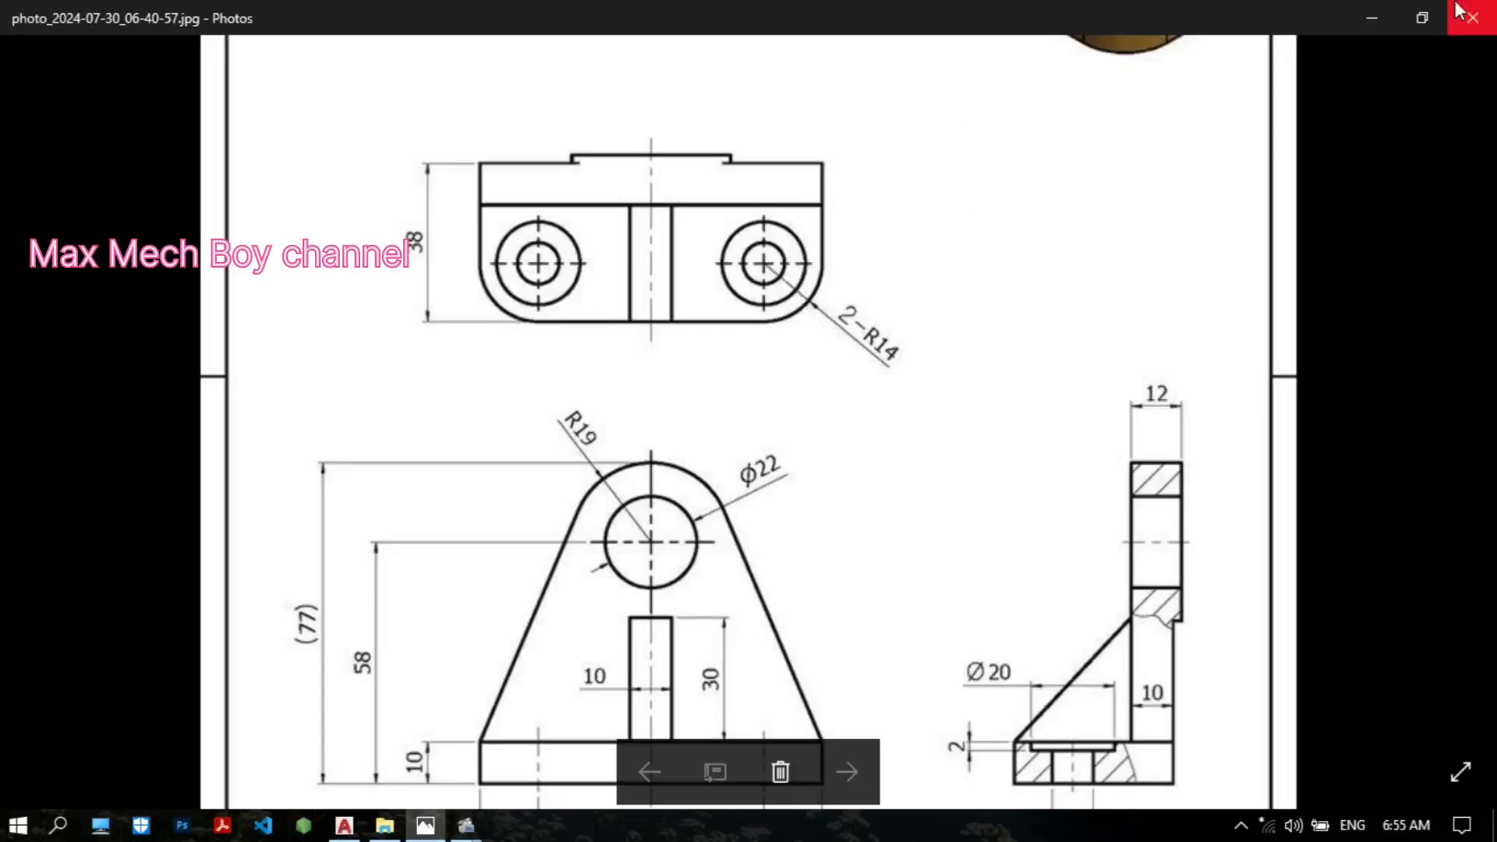
left_click(1372, 19)
scroll(762, 454, "up", 2)
mouse_move(761, 455)
middle_mouse_down()
mouse_move(829, 437)
mouse_move(841, 478)
mouse_move(867, 450)
middle_mouse_up()
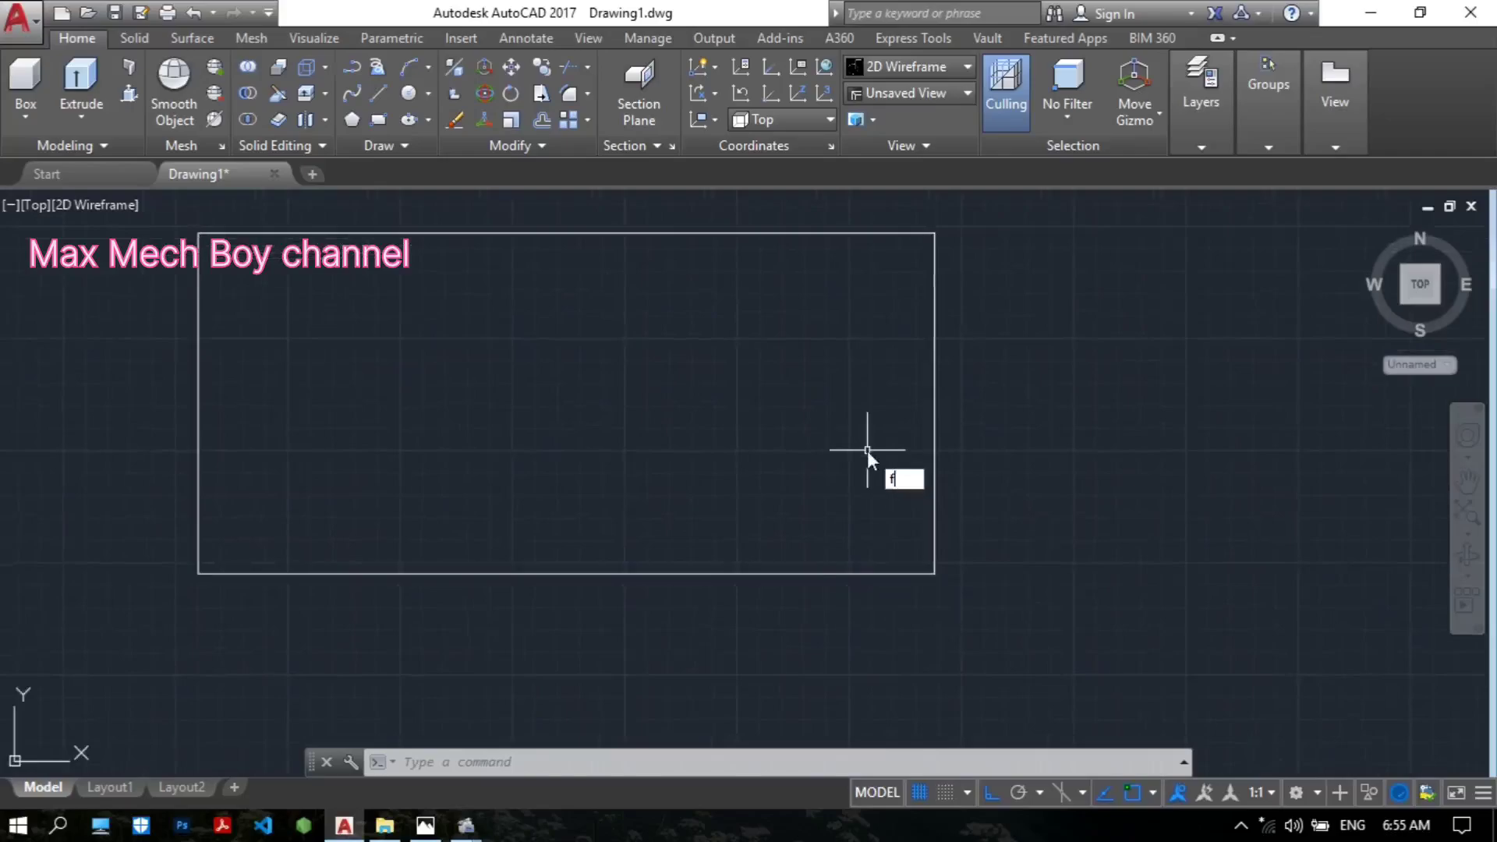
Step: Set the fillet radius to 14 and round the rectangle's bottom-right corner
key("Return")
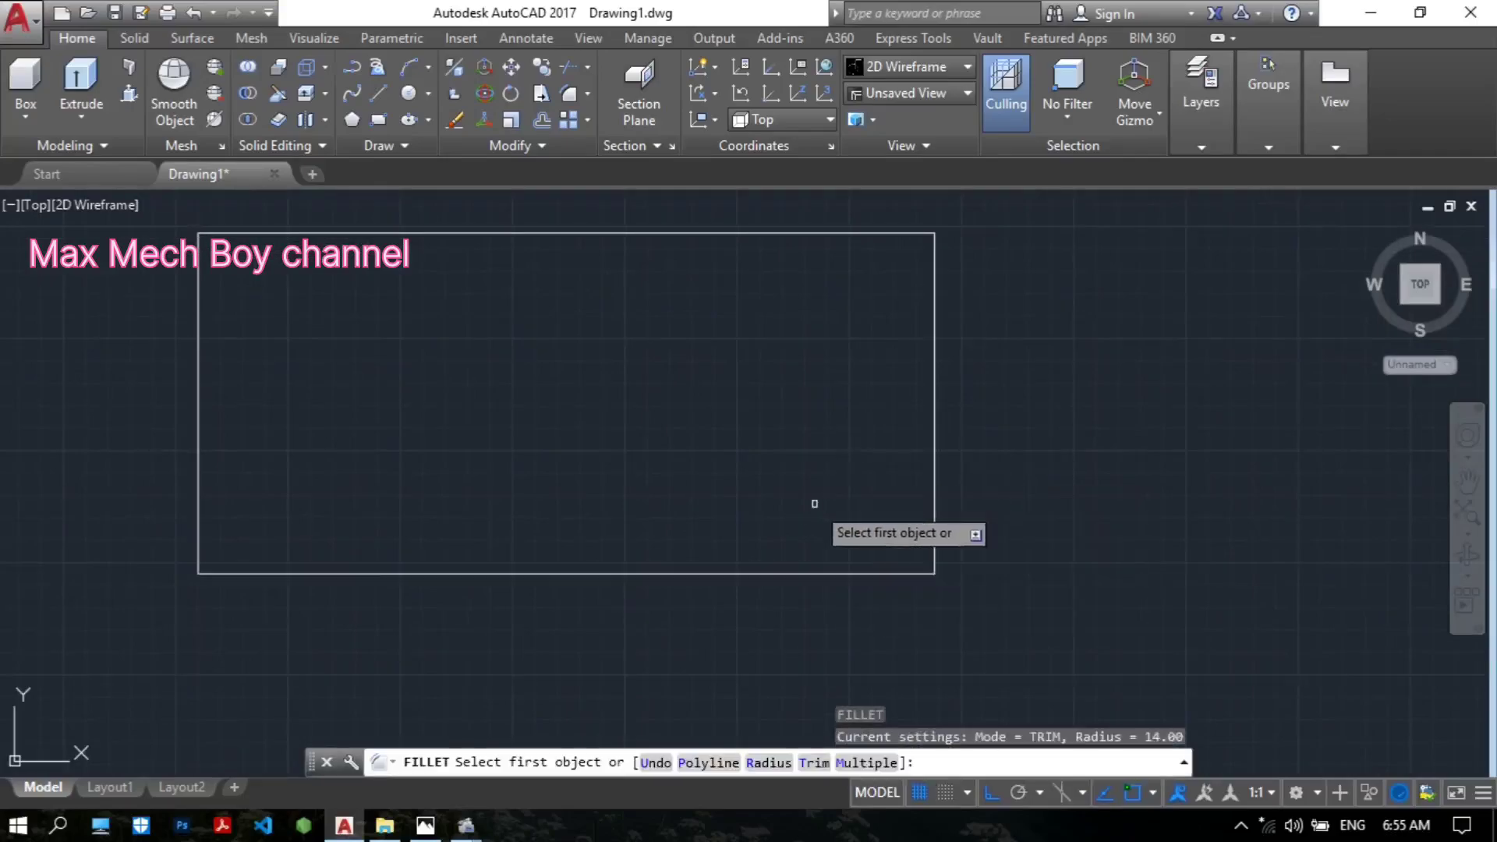
left_click(772, 764)
middle_click_drag(991, 446, 968, 447)
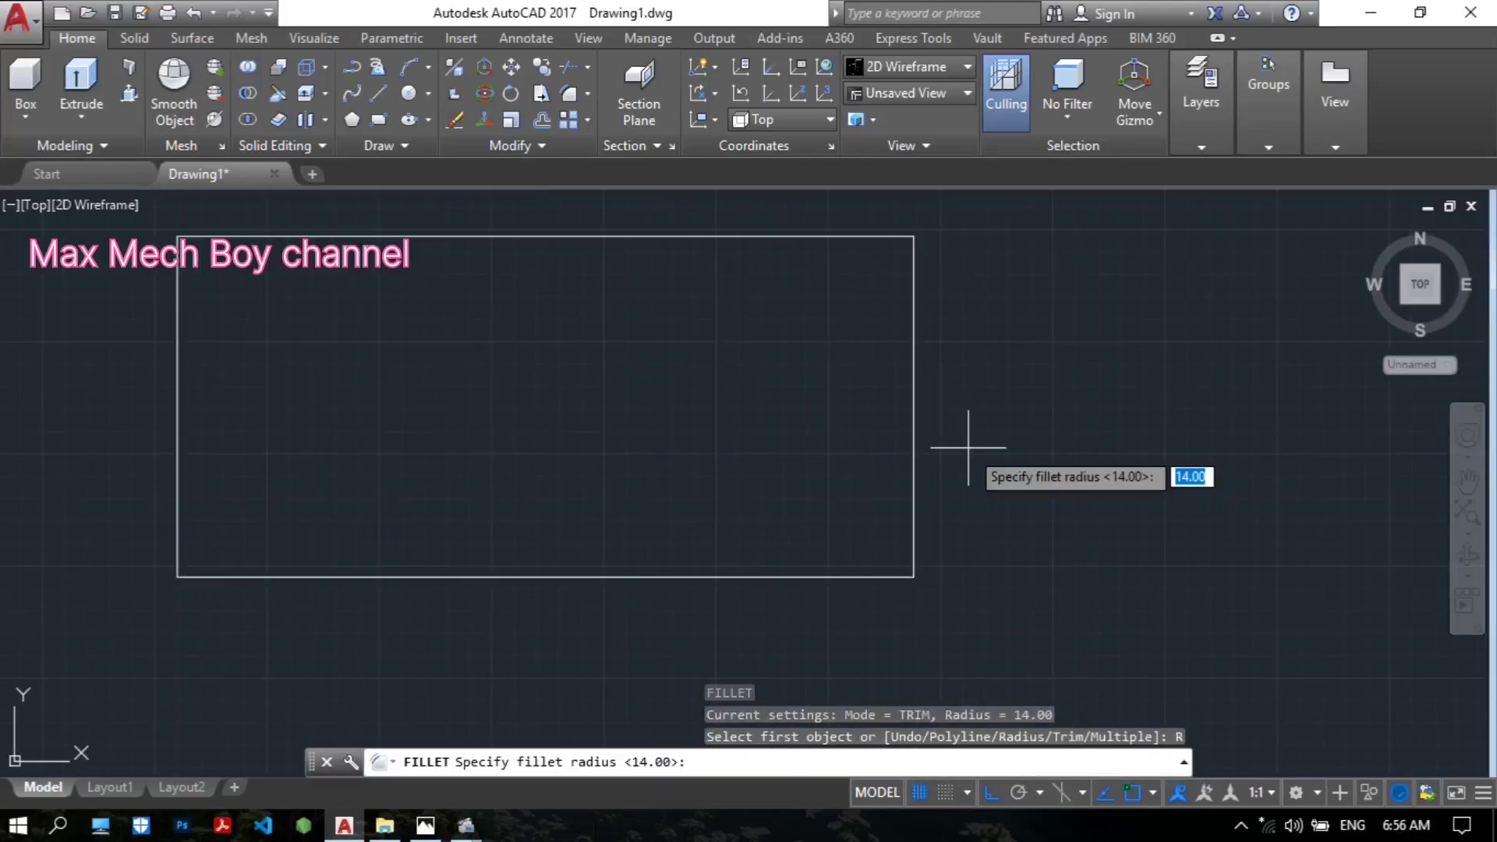
type("14")
key("Return")
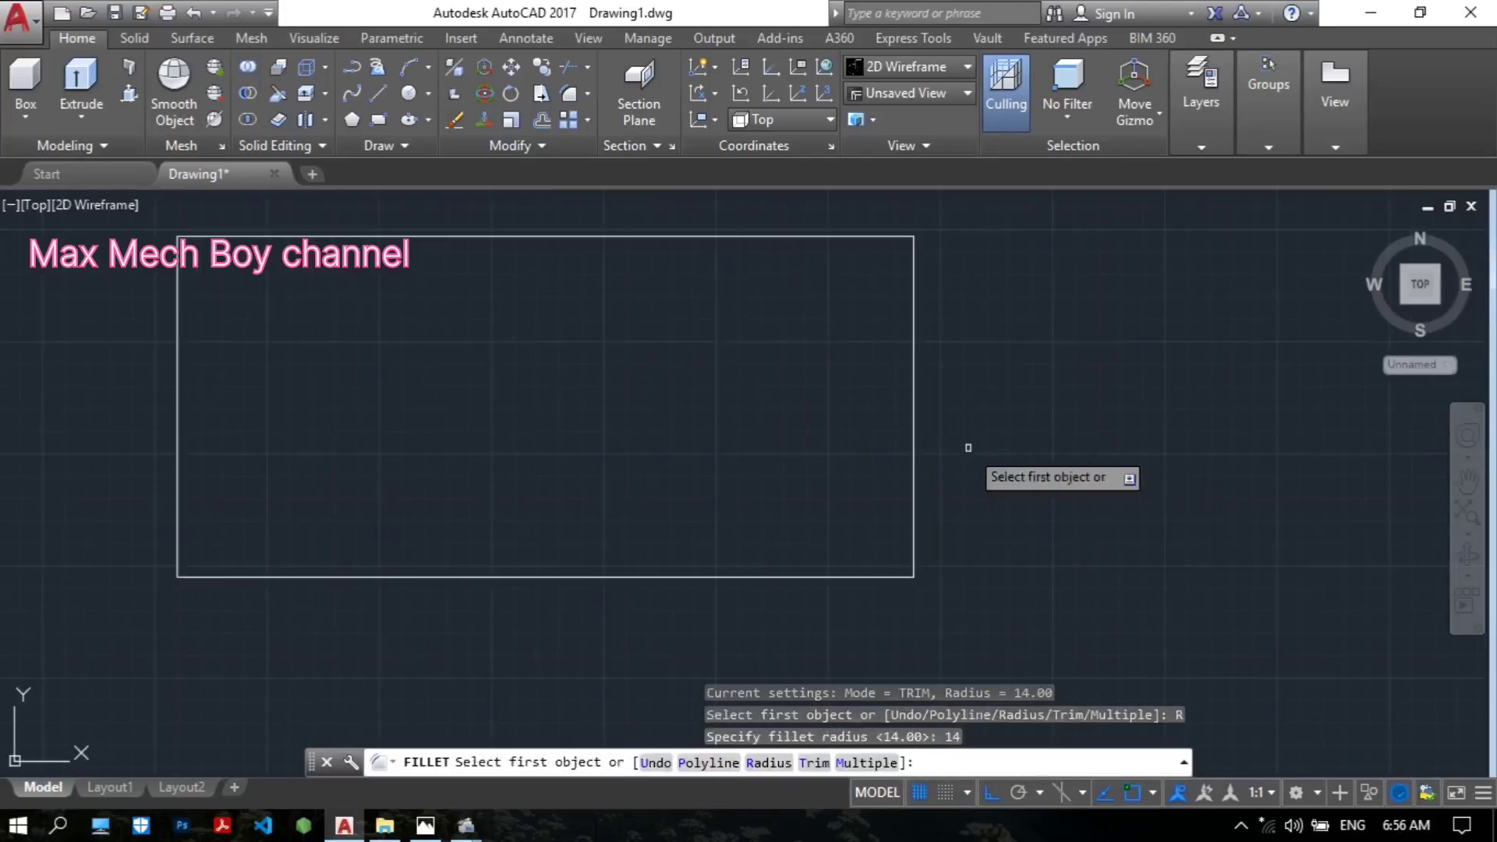
left_click(912, 506)
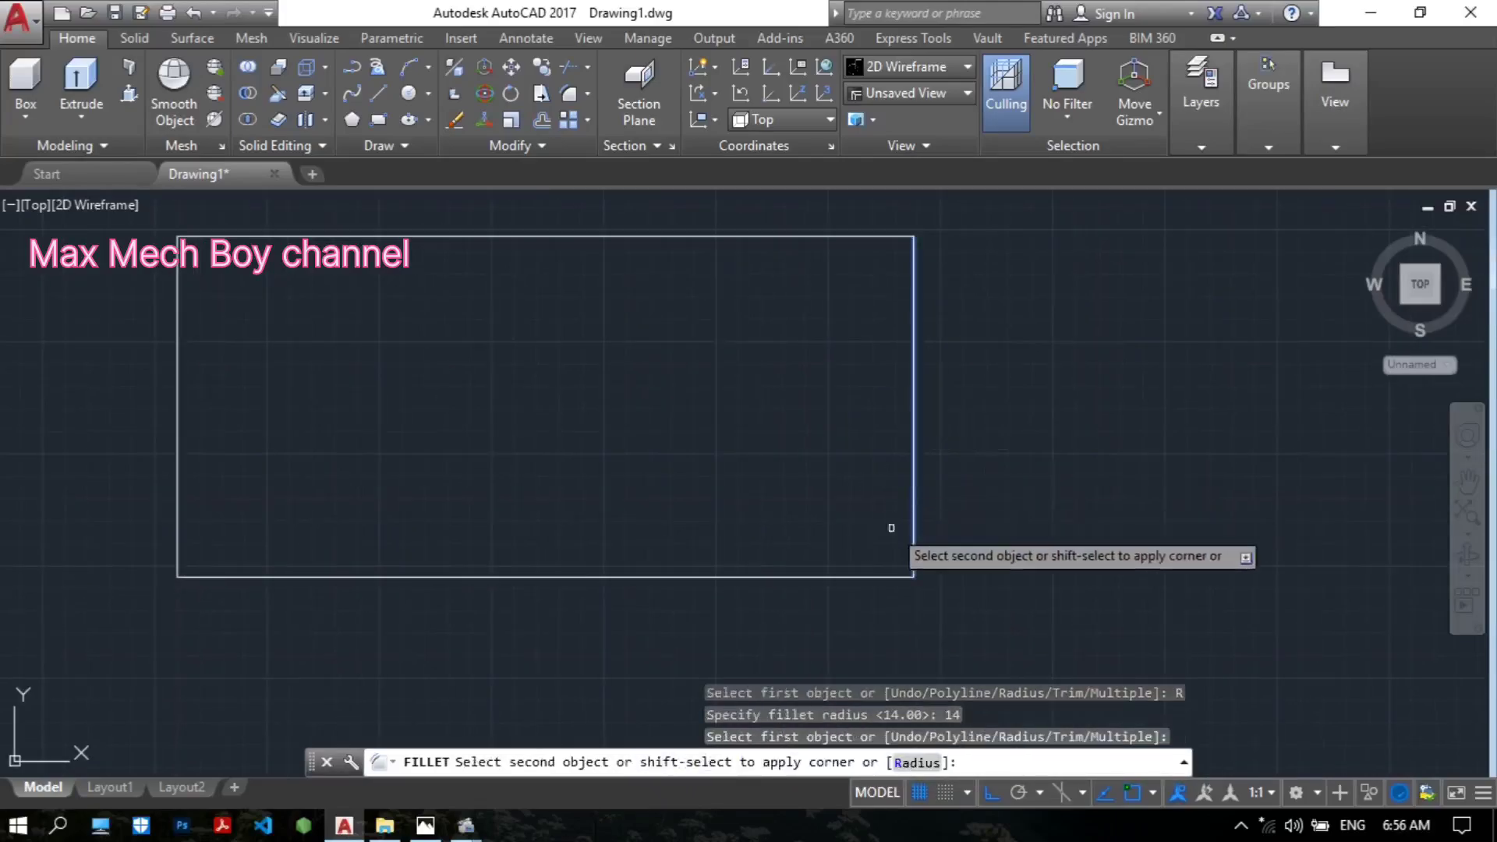
left_click(838, 577)
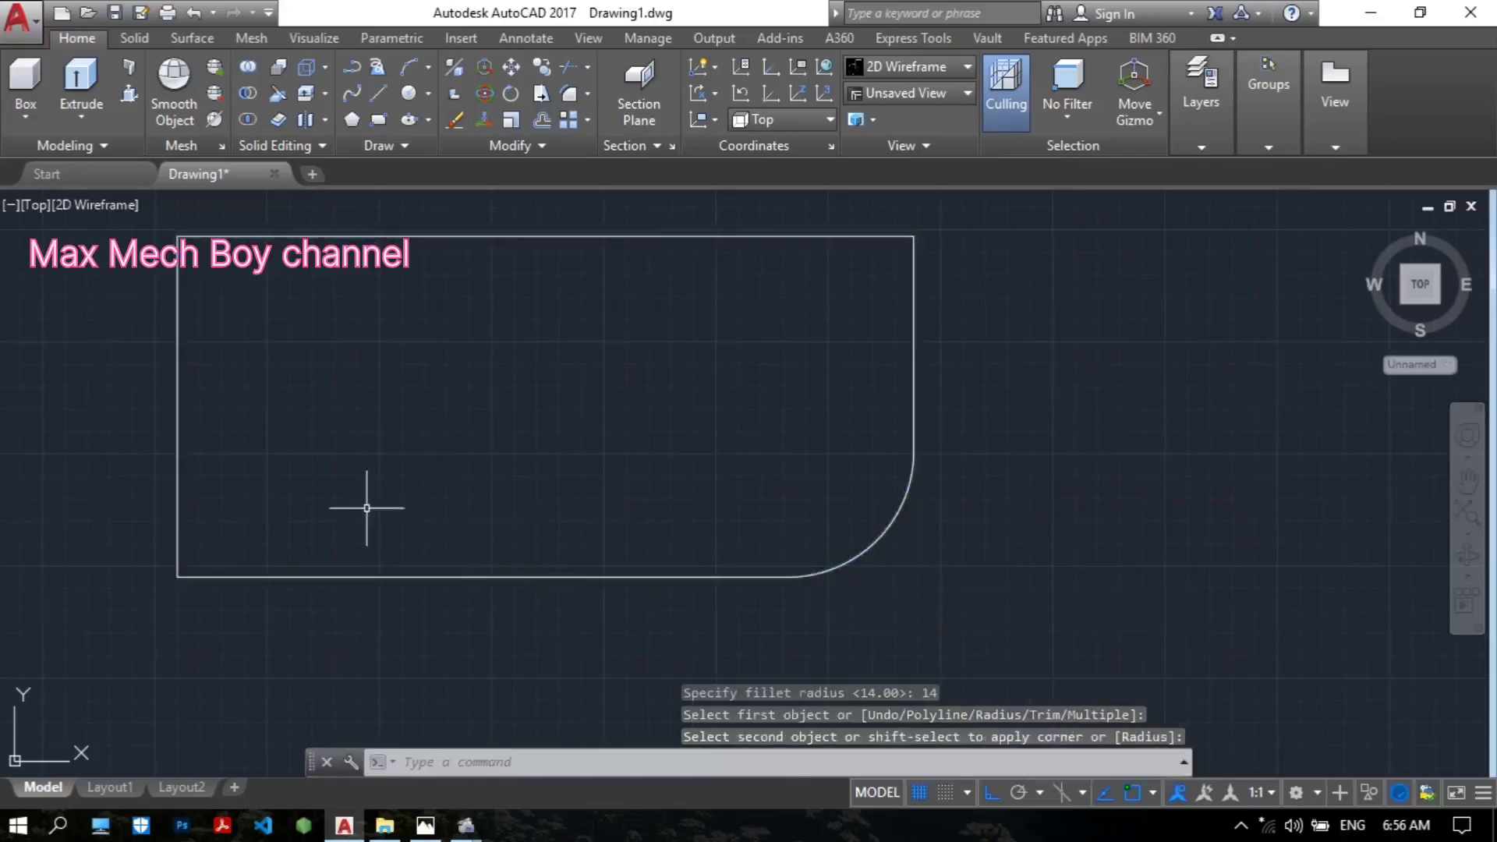
Step: Round the bottom-left corner with the same R14 fillet
key("Return")
mouse_move(391, 488)
middle_mouse_down()
mouse_move(569, 437)
mouse_move(592, 472)
middle_mouse_up()
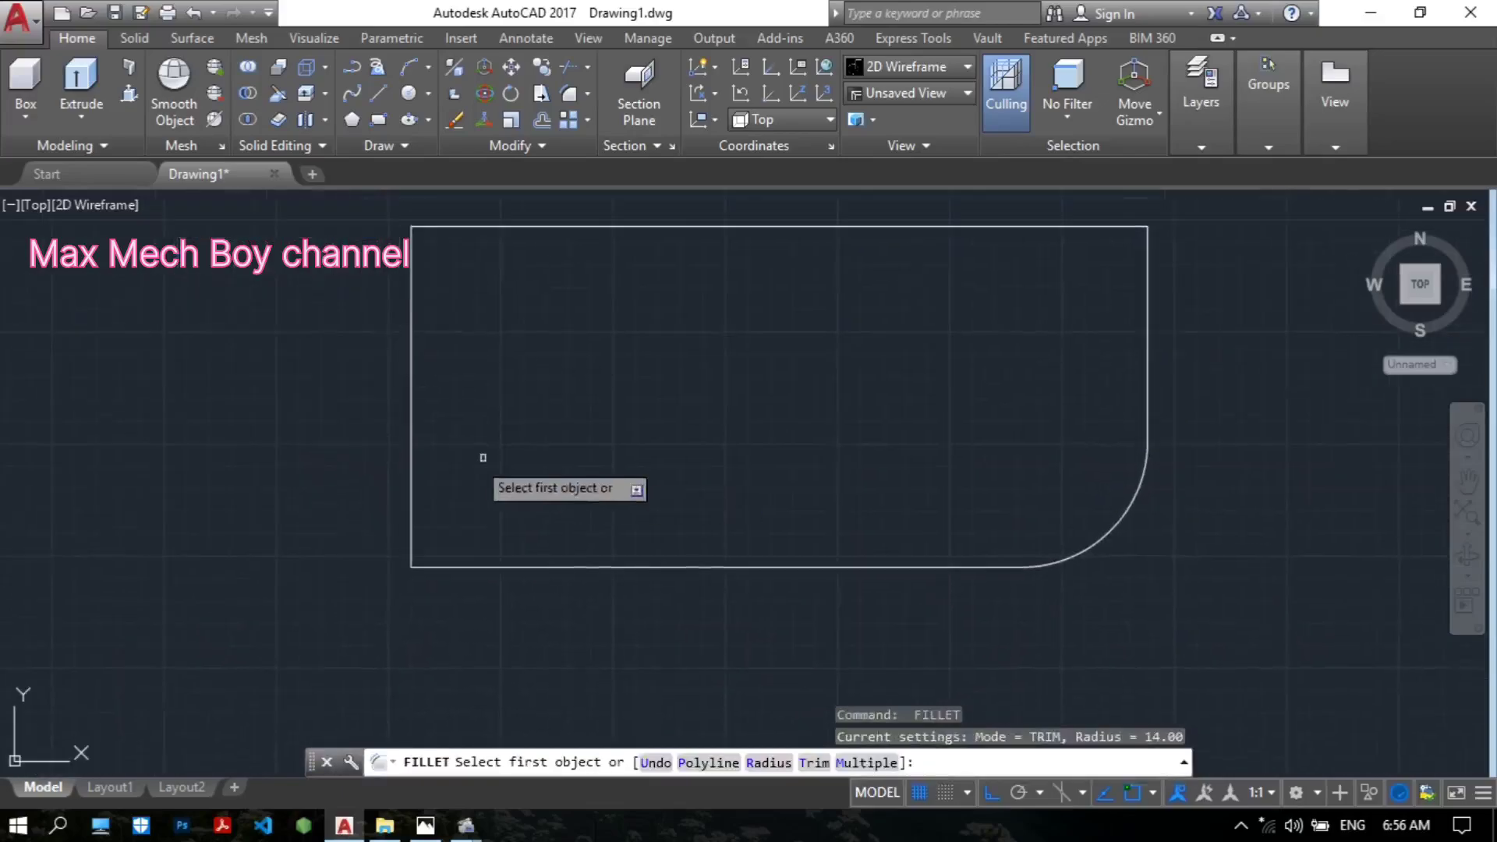
left_click(411, 481)
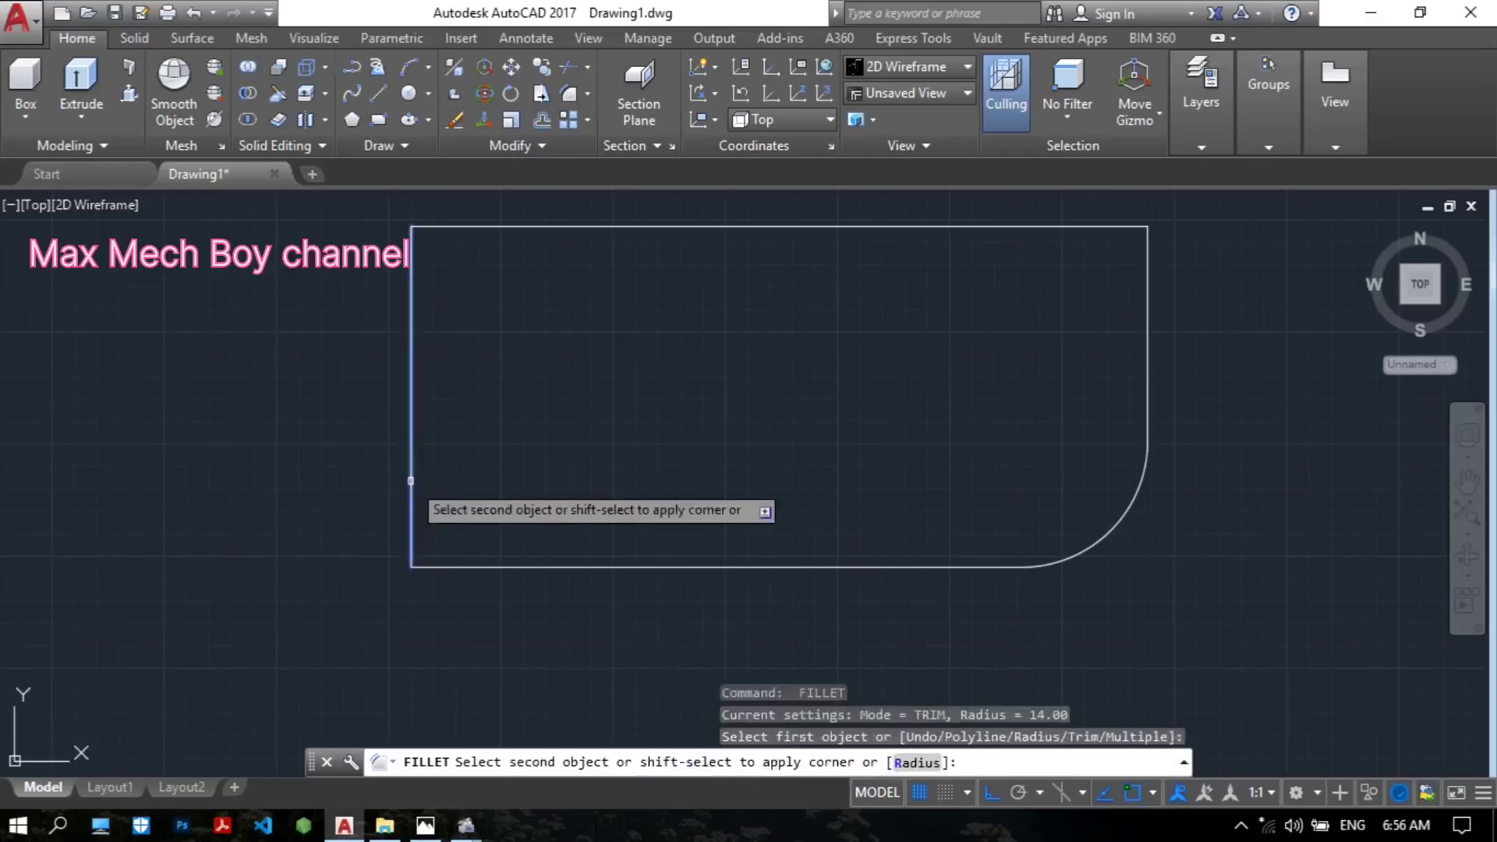
left_click(486, 566)
scroll(701, 460, "down", 6)
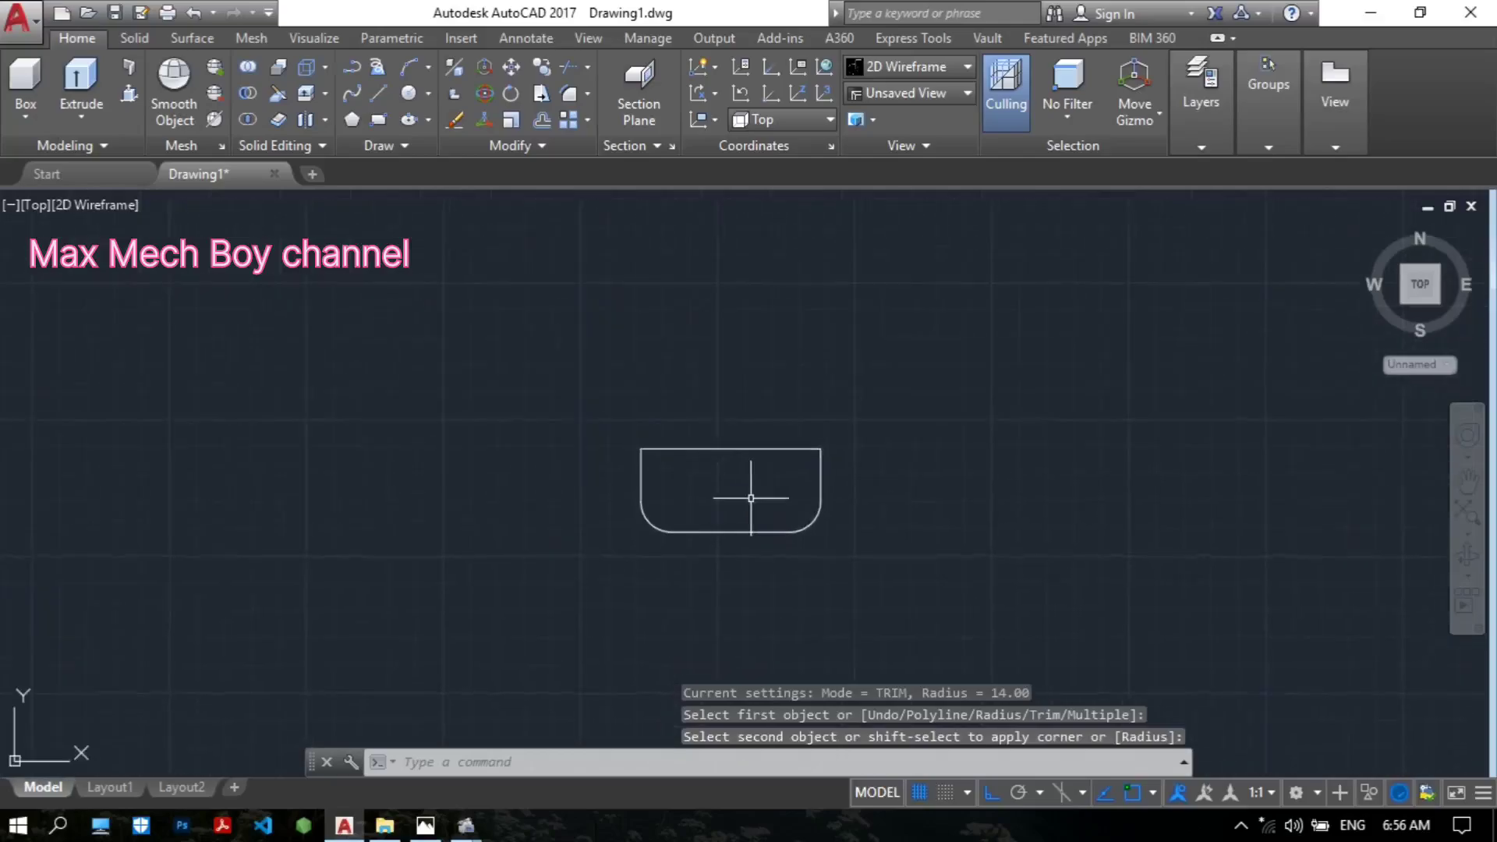
scroll(737, 507, "up", 4)
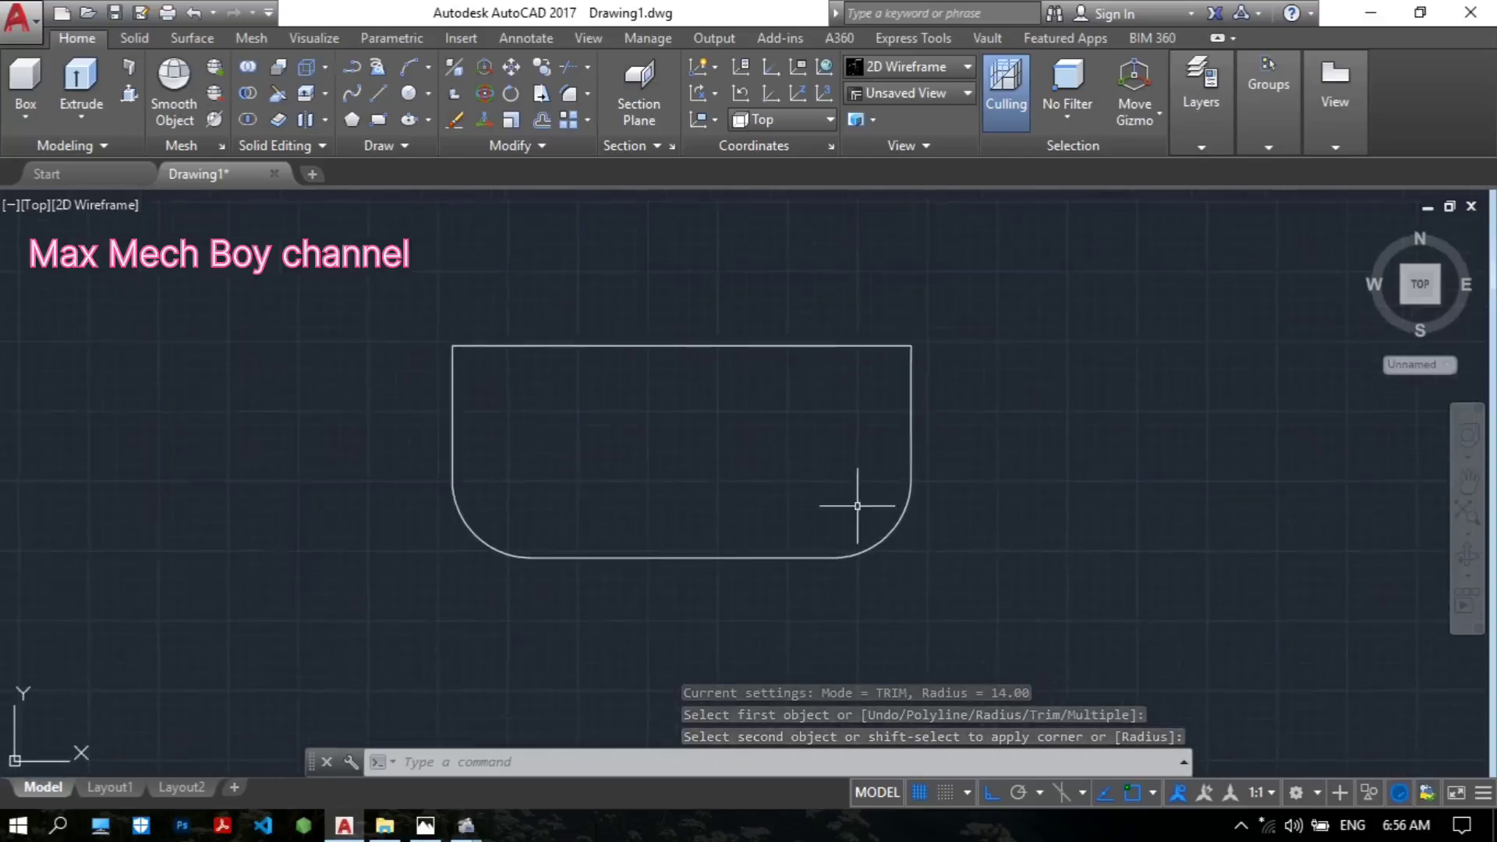
left_click(439, 828)
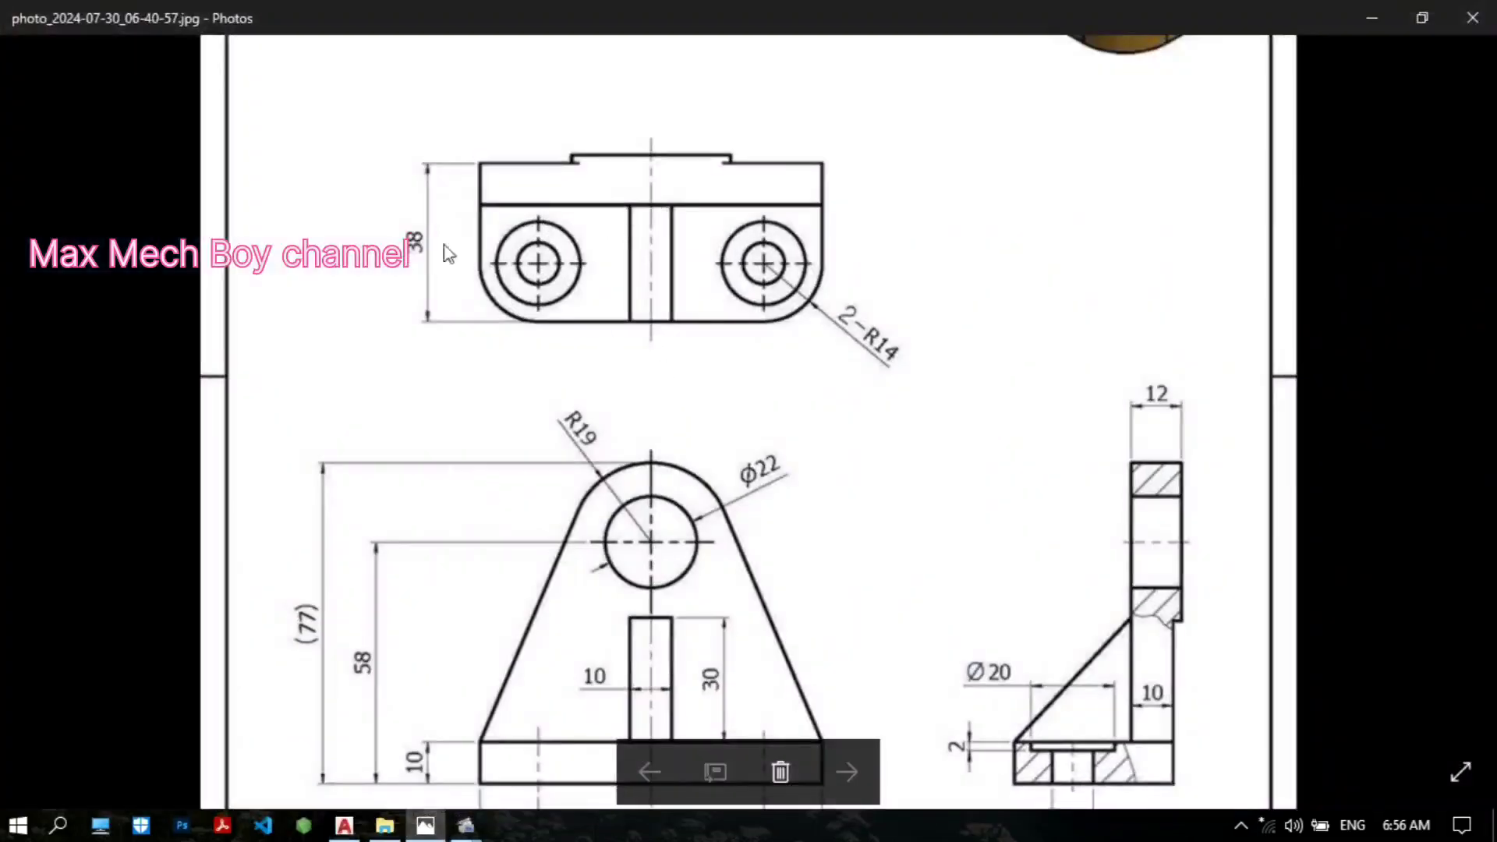
left_click_drag(737, 411, 713, 249)
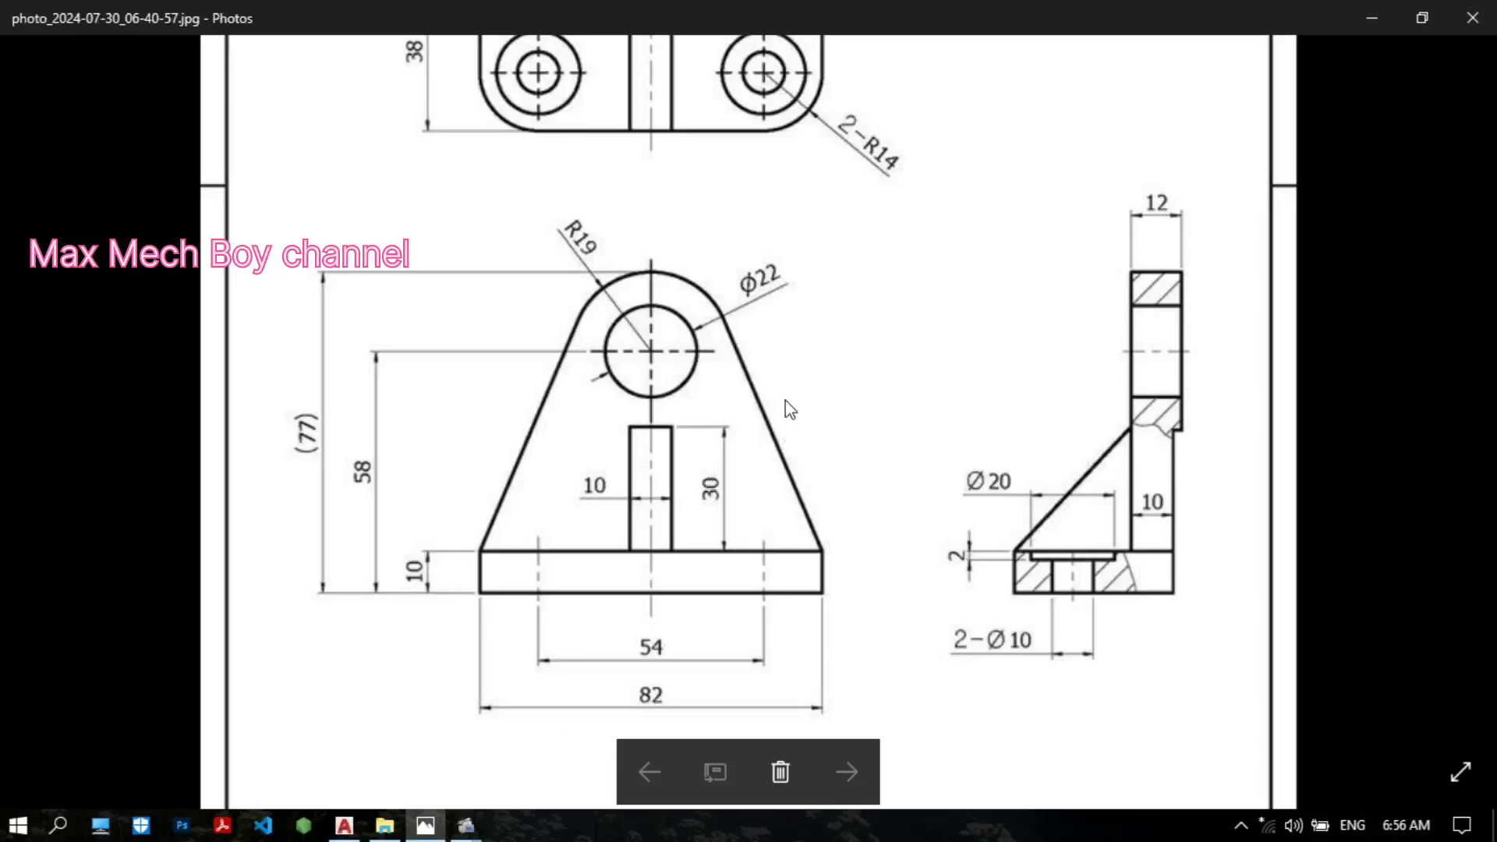
mouse_move(784, 400)
left_mouse_down()
mouse_move(775, 478)
mouse_move(861, 503)
mouse_move(841, 461)
left_mouse_up()
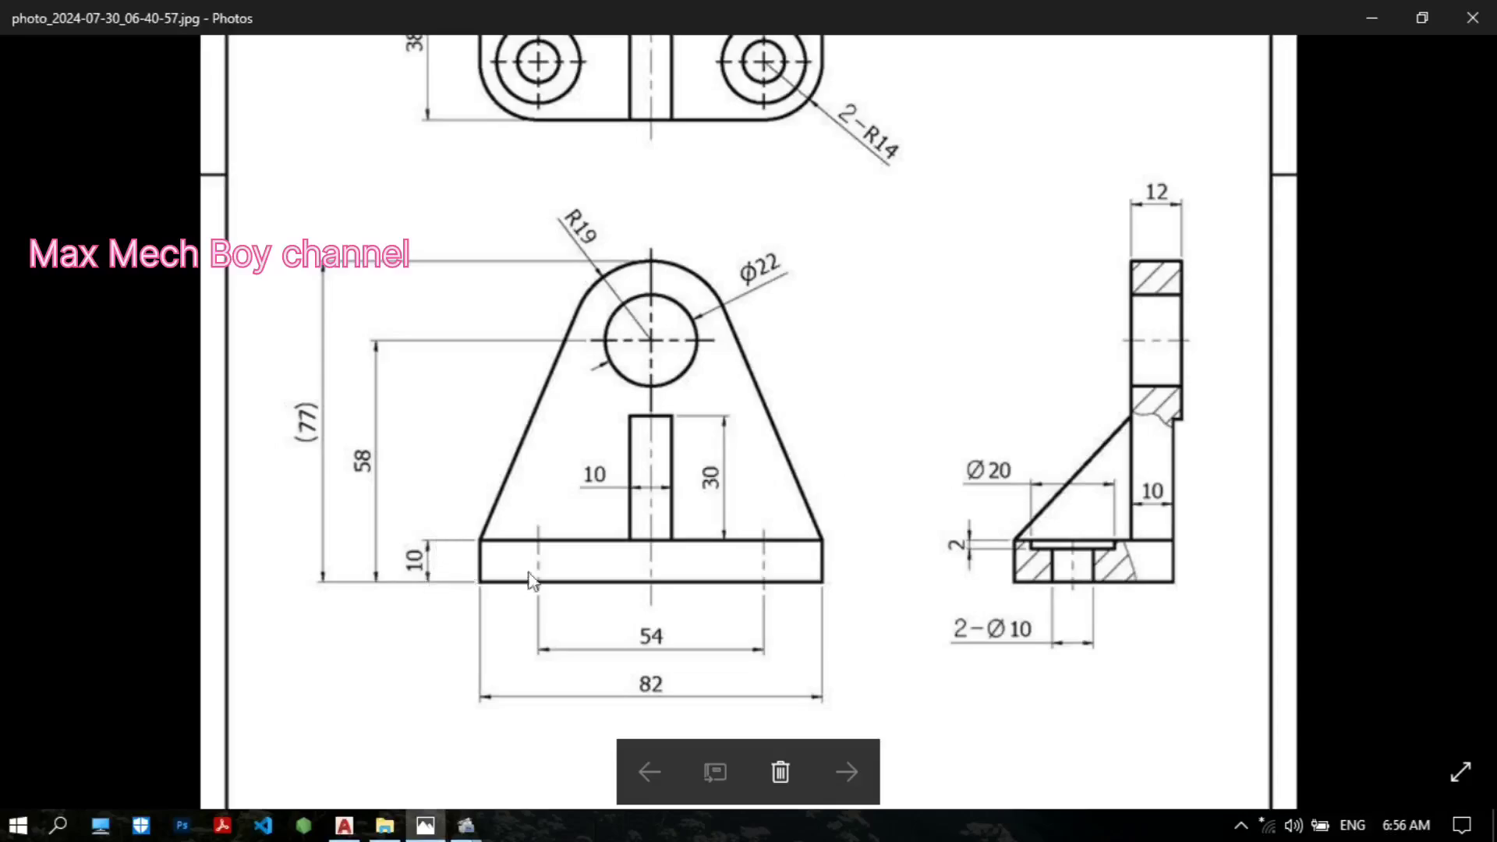
left_click_drag(710, 382, 735, 403)
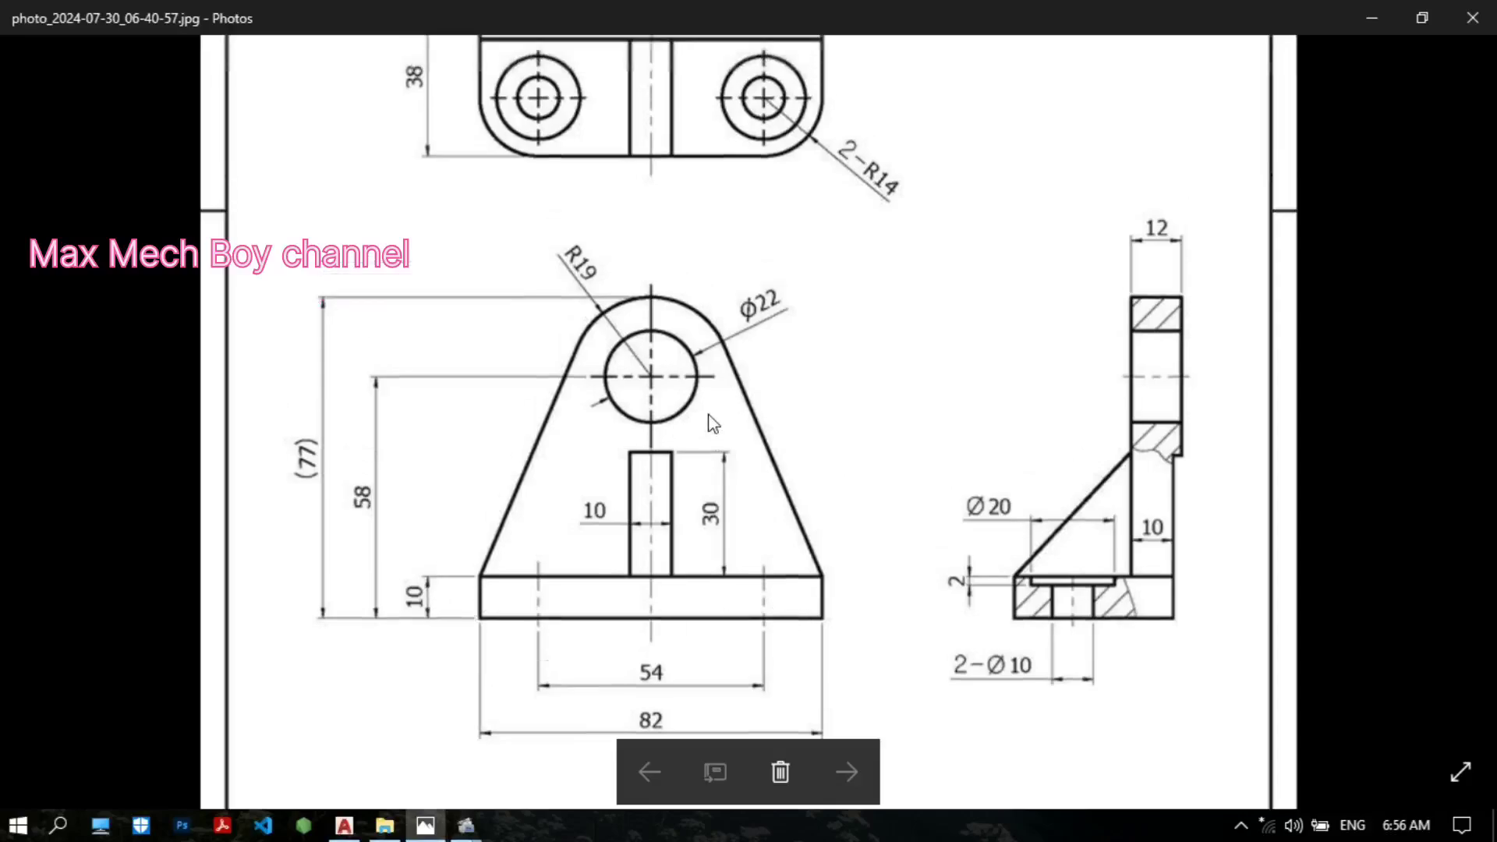
left_click(1374, 17)
mouse_move(843, 379)
middle_mouse_down()
mouse_move(753, 408)
mouse_move(741, 453)
middle_mouse_up()
middle_click_drag(575, 528, 643, 501)
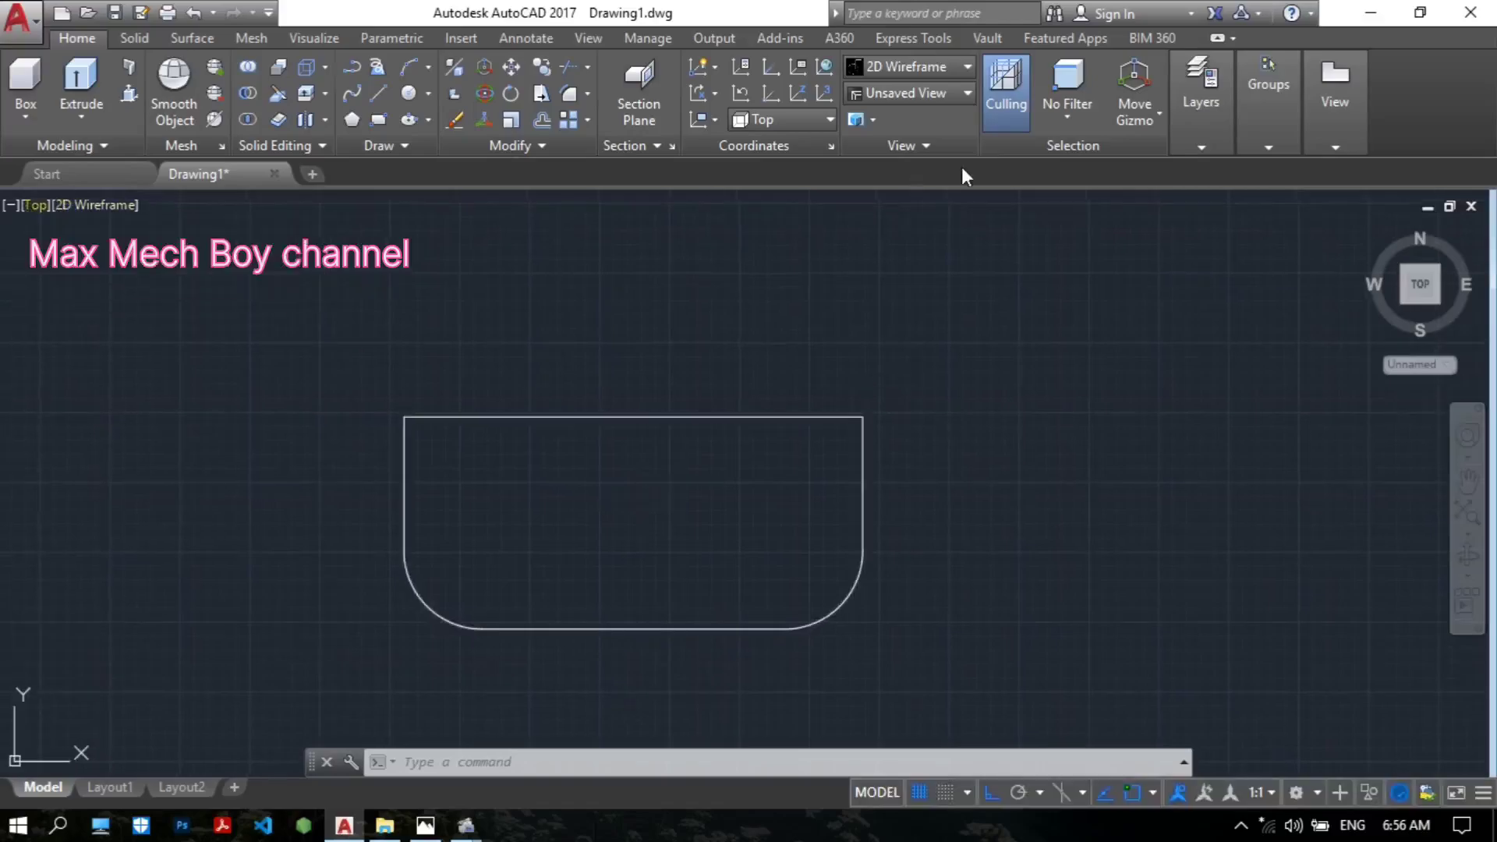
Step: Switch to the SW Isometric view
left_click(942, 94)
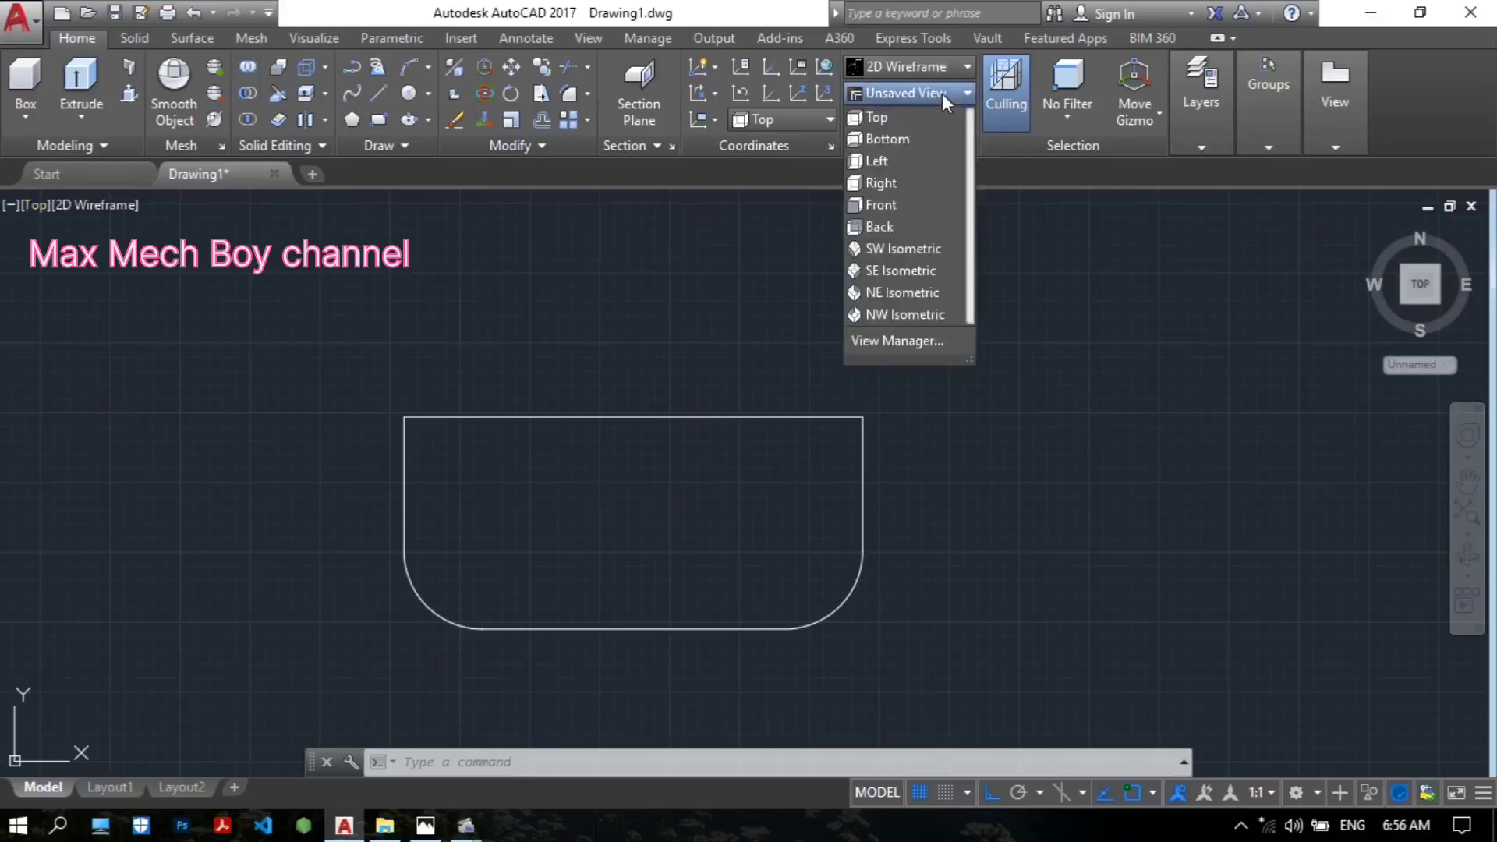
left_click(909, 245)
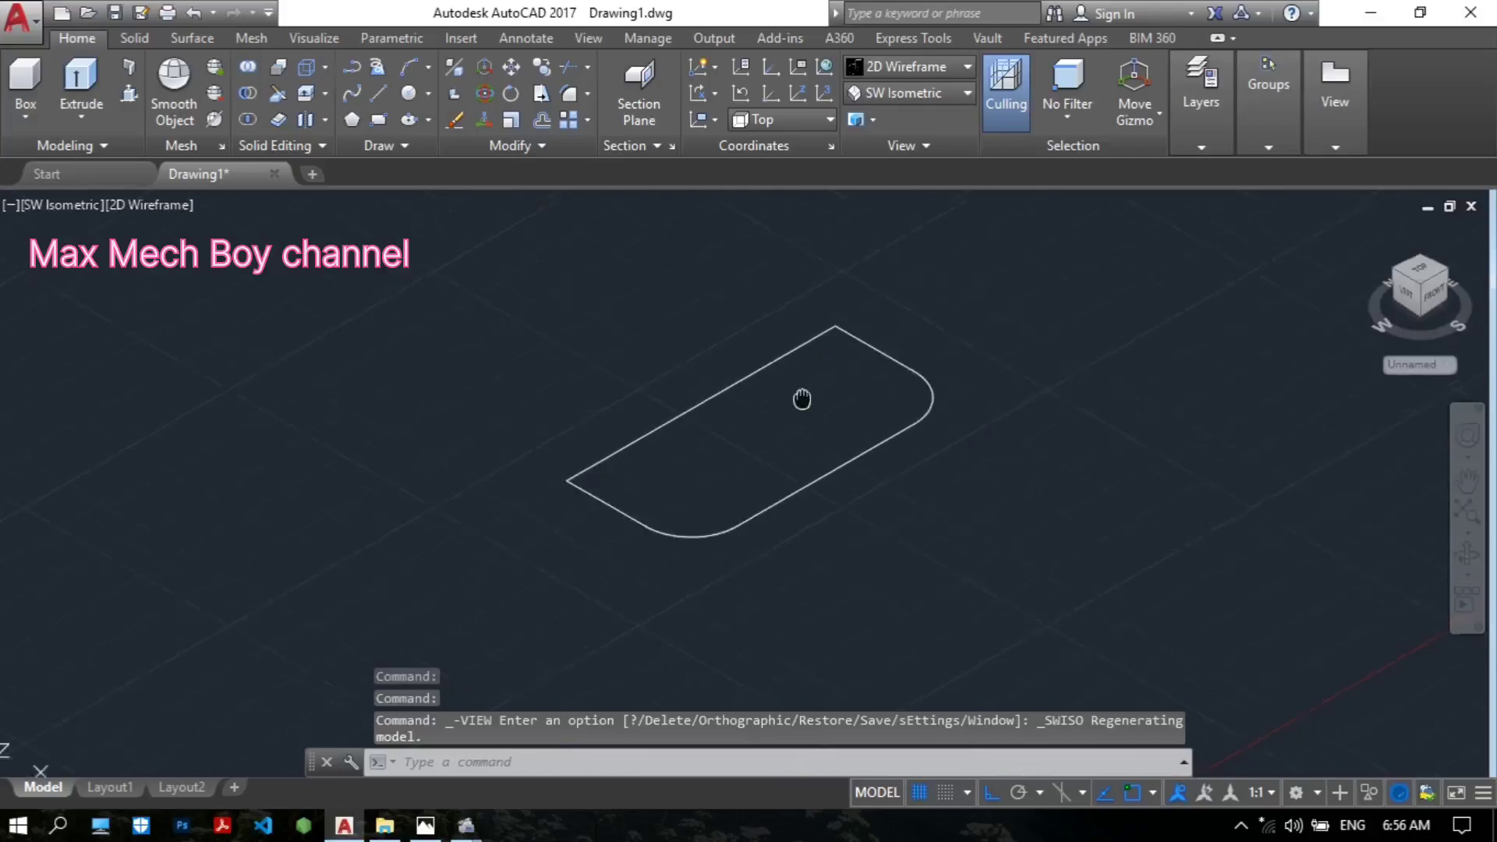
scroll(746, 427, "up", 2)
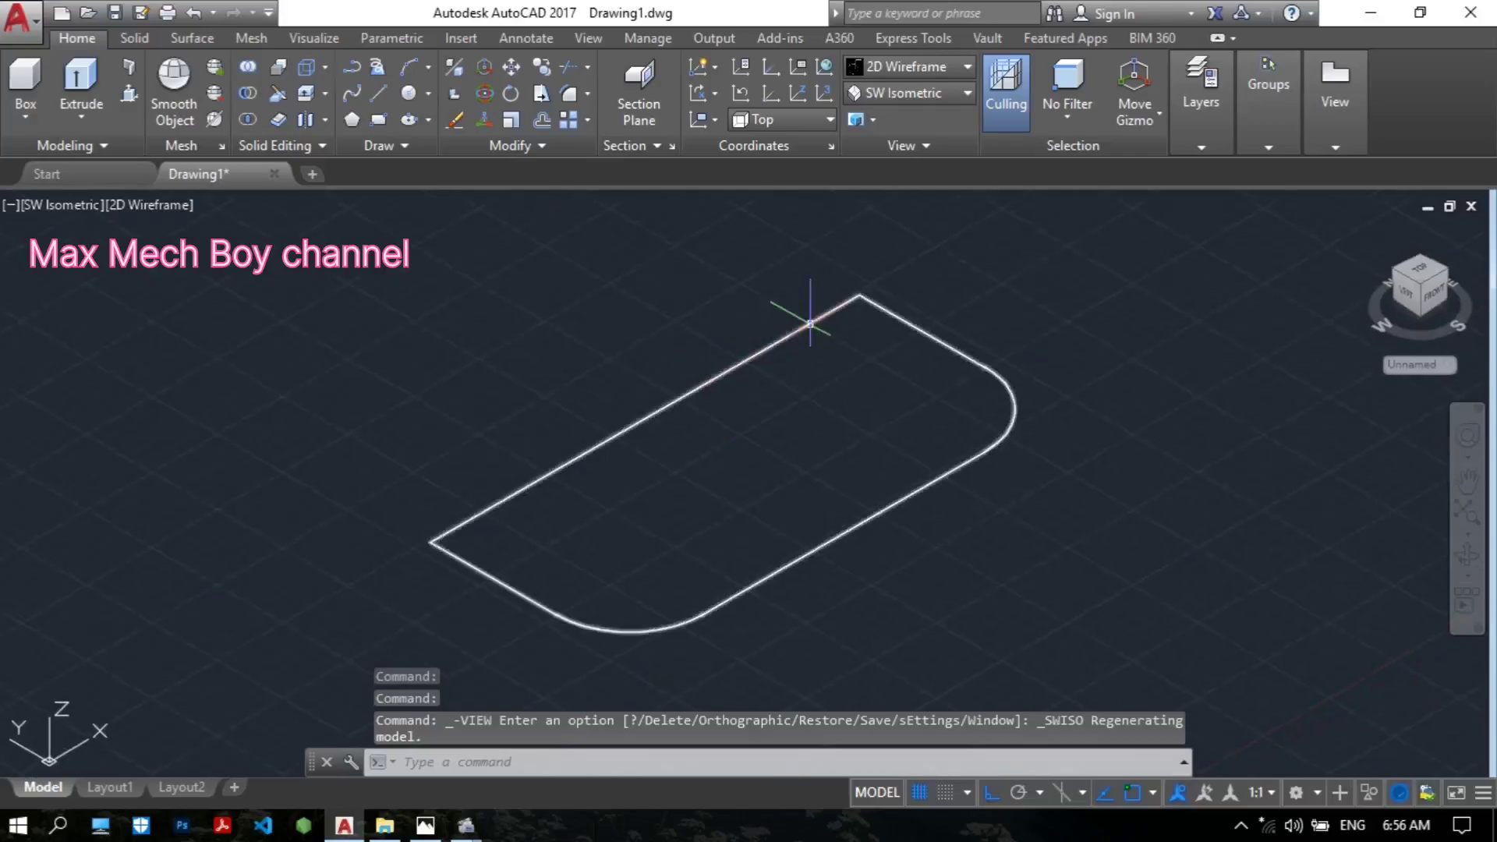
scroll(712, 358, "down", 3)
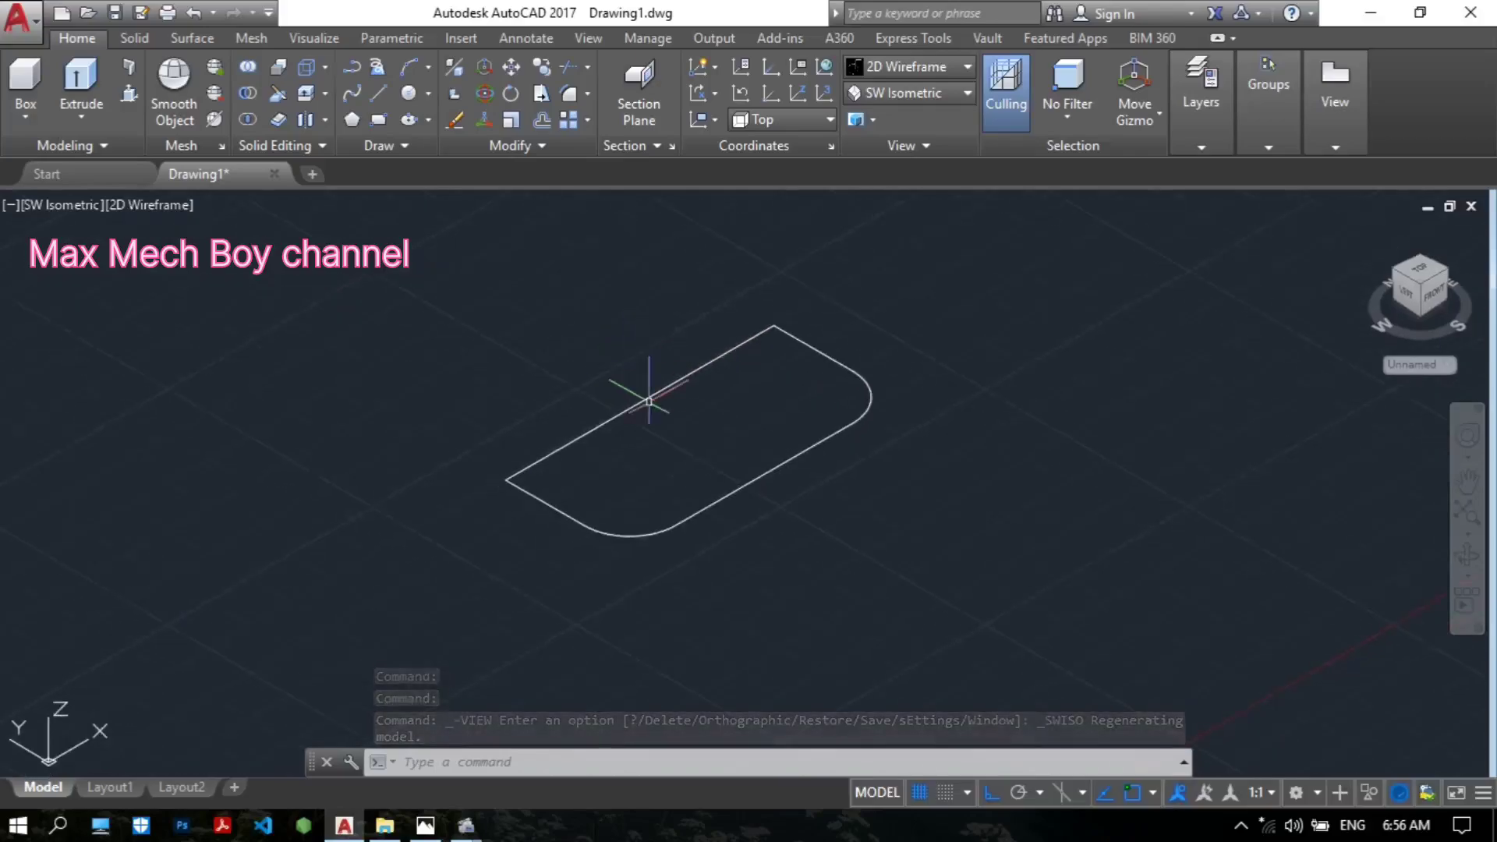
Step: Extrude the filleted 82 × 38 outline to a height of 10
left_click(81, 86)
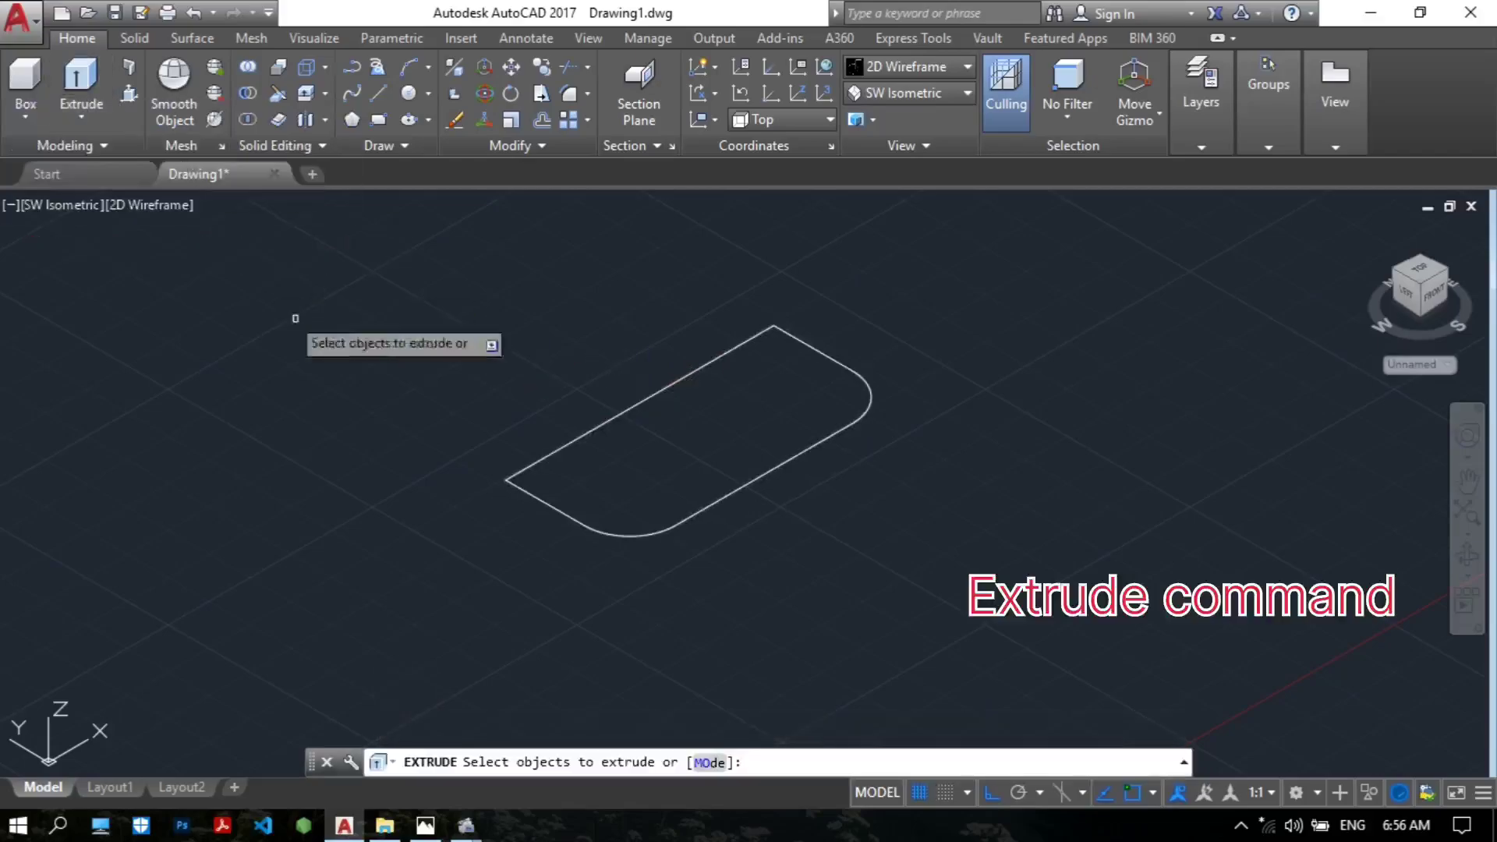
left_click(571, 441)
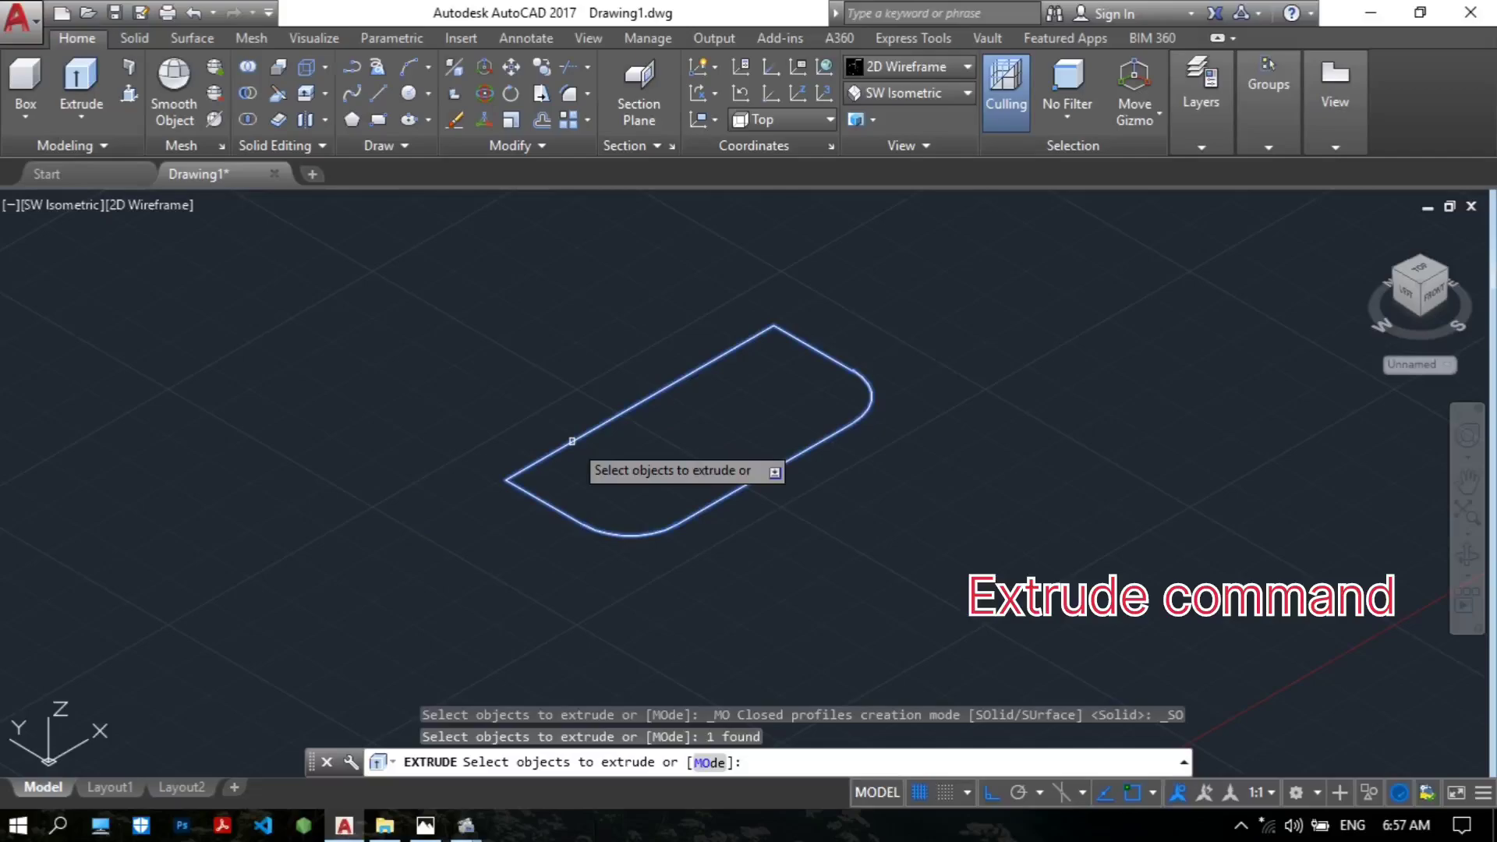
key("Return")
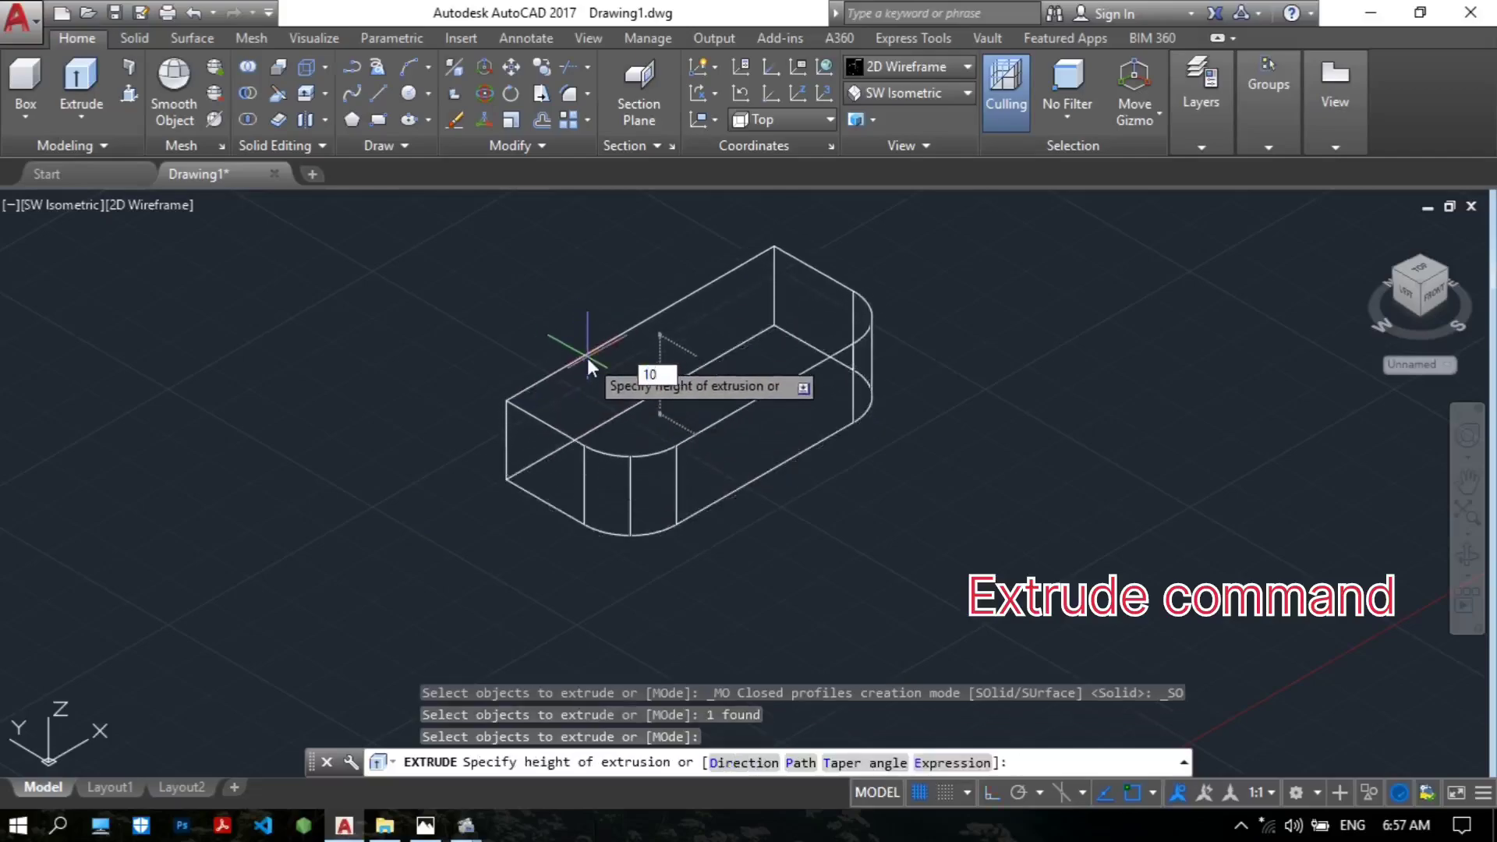
key("Return")
scroll(728, 400, "up", 2)
scroll(679, 451, "up", 2)
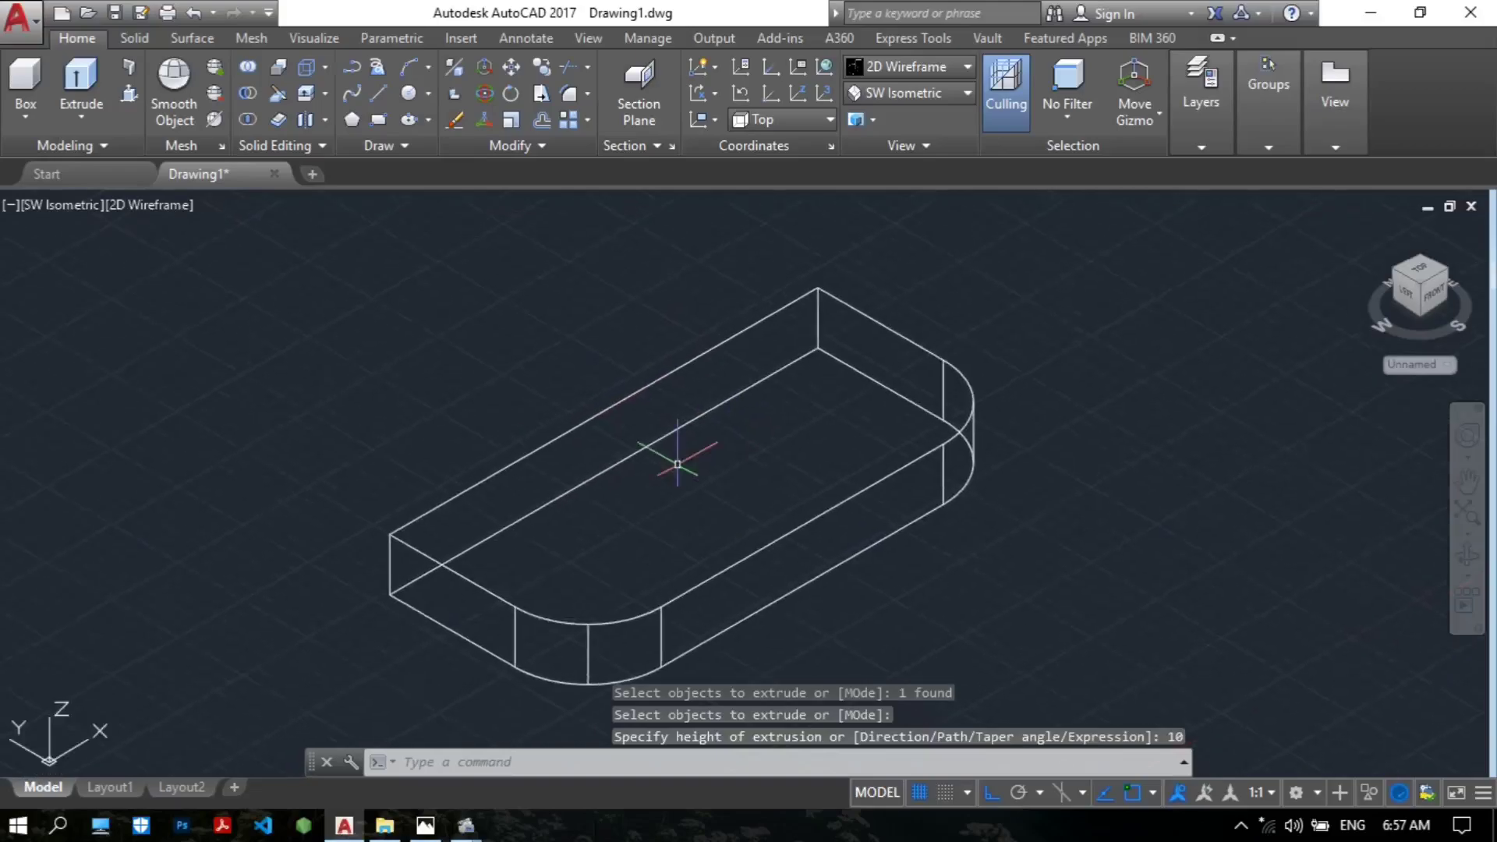
scroll(505, 705, "up", 1)
Step: Read the top, front and side view dimensions in Photos, then return to AutoCAD
left_click(425, 825)
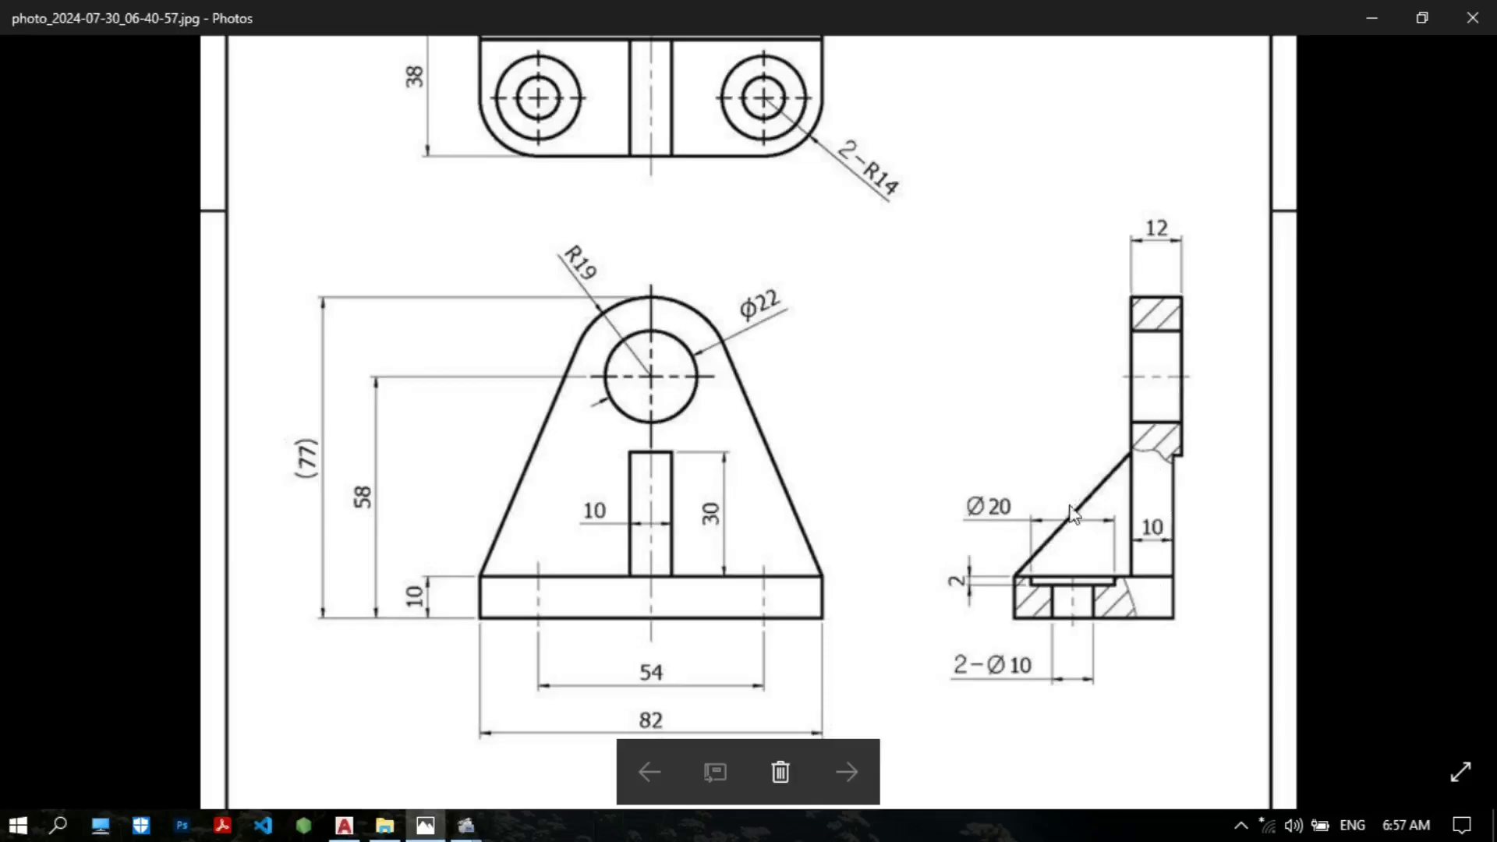
left_click_drag(887, 313, 868, 468)
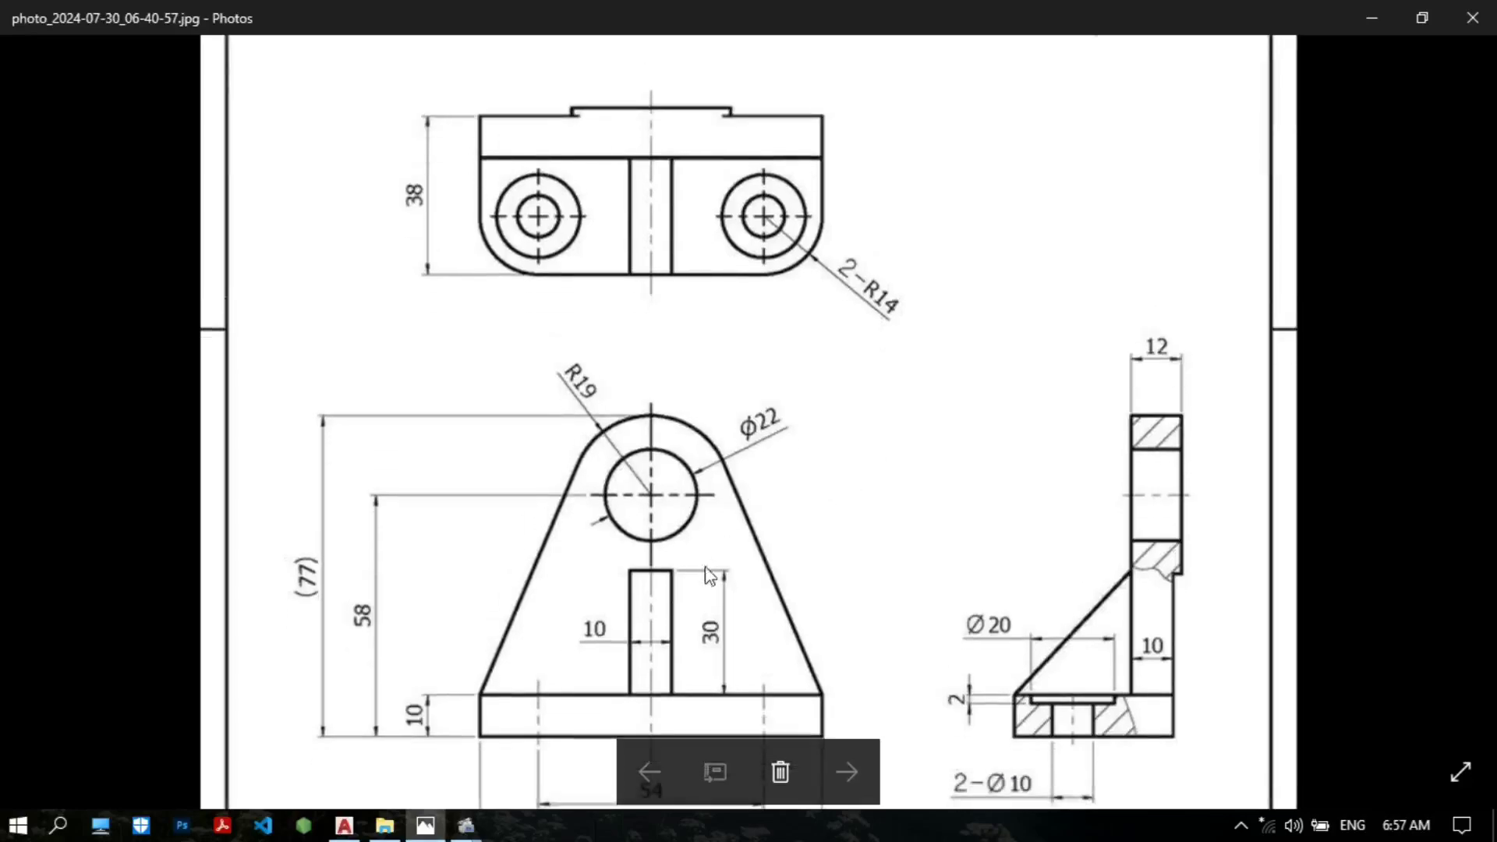
scroll(503, 616, "down", 1)
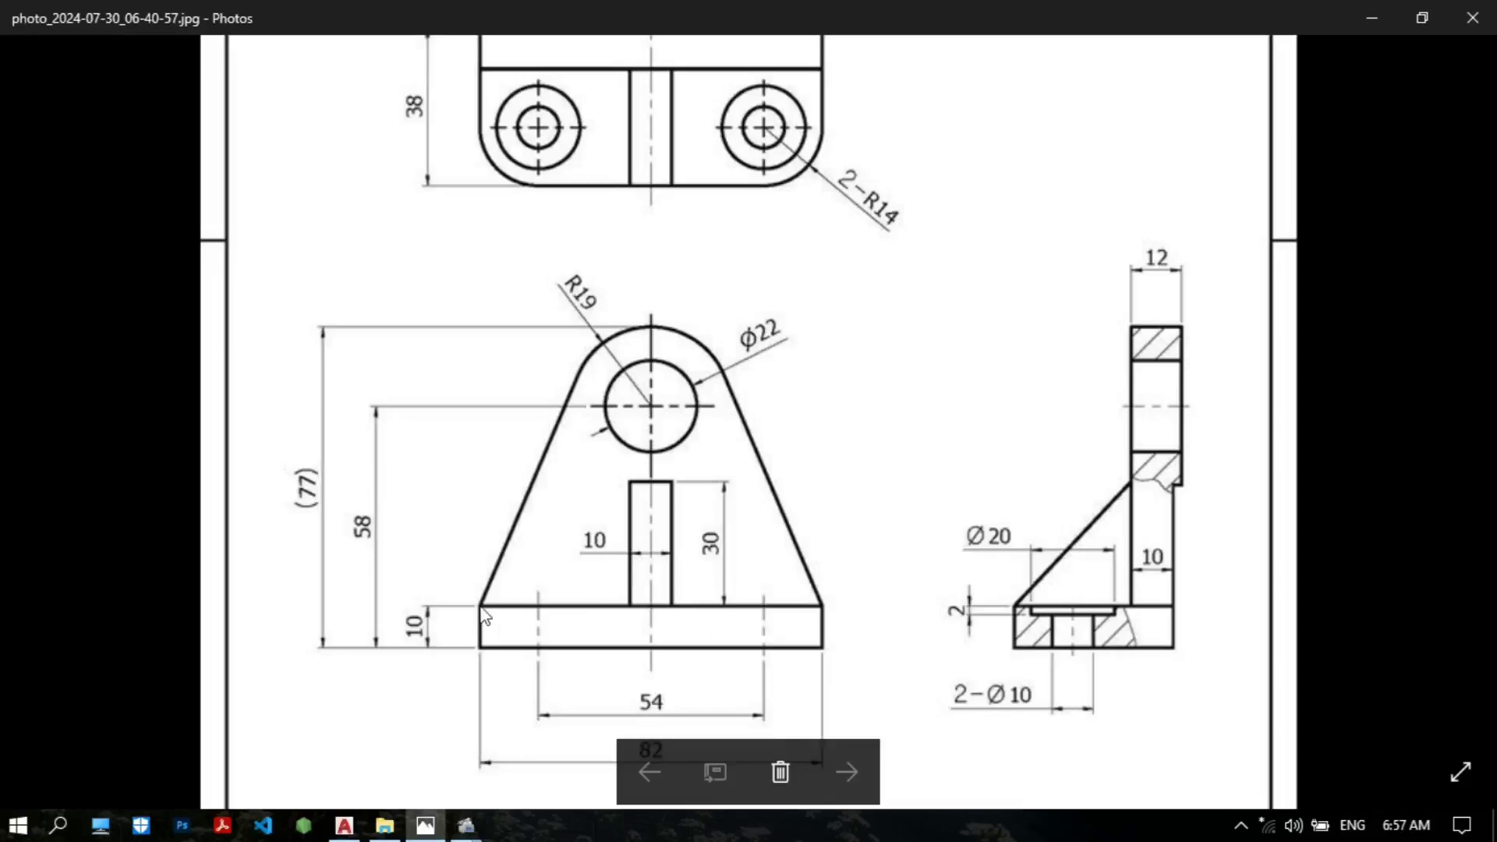
scroll(568, 561, "down", 1)
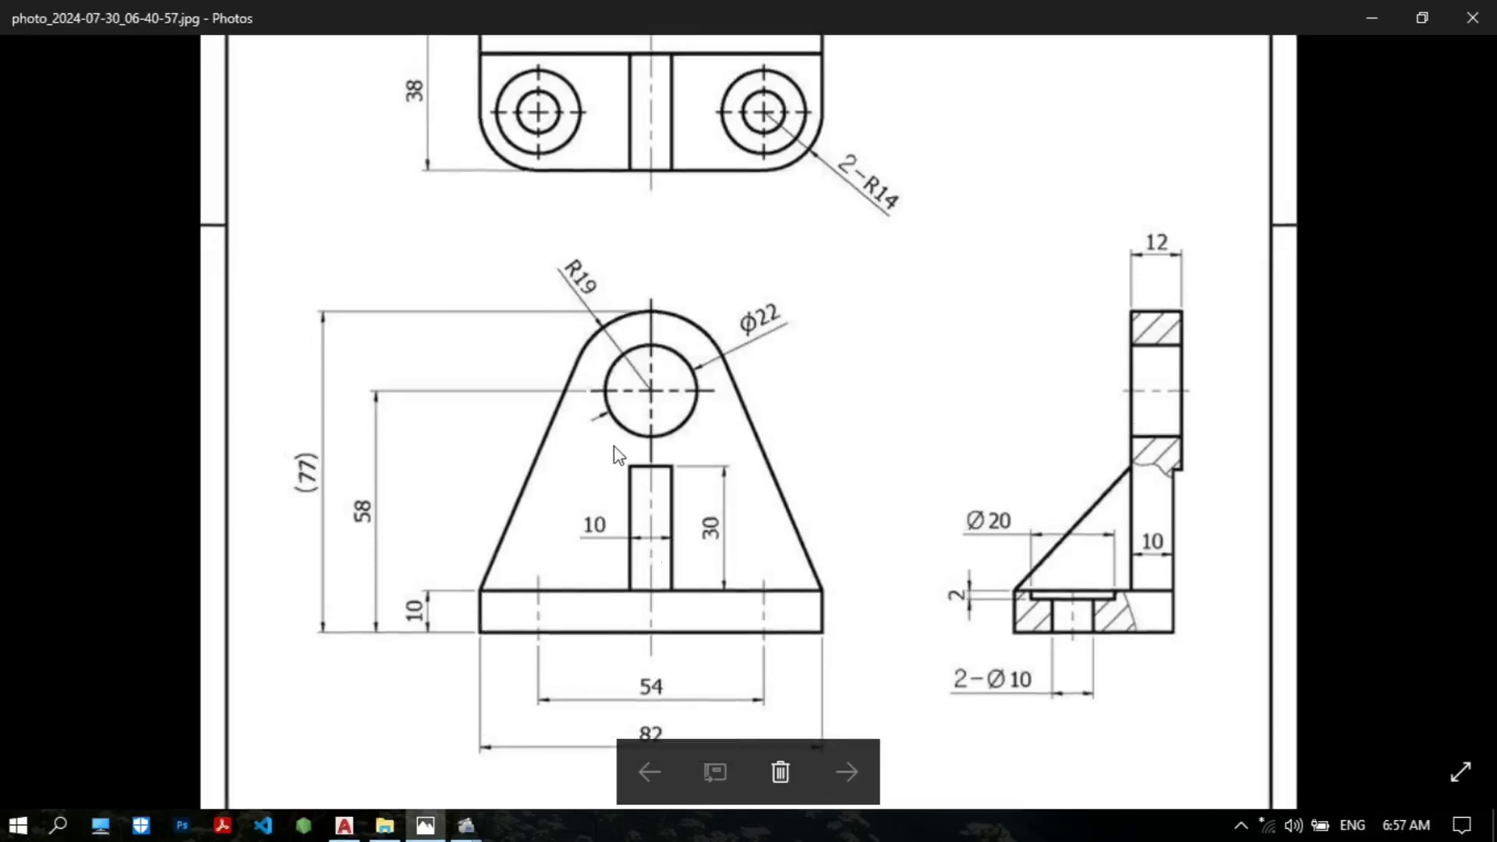
scroll(620, 455, "up", 1)
left_click(343, 824)
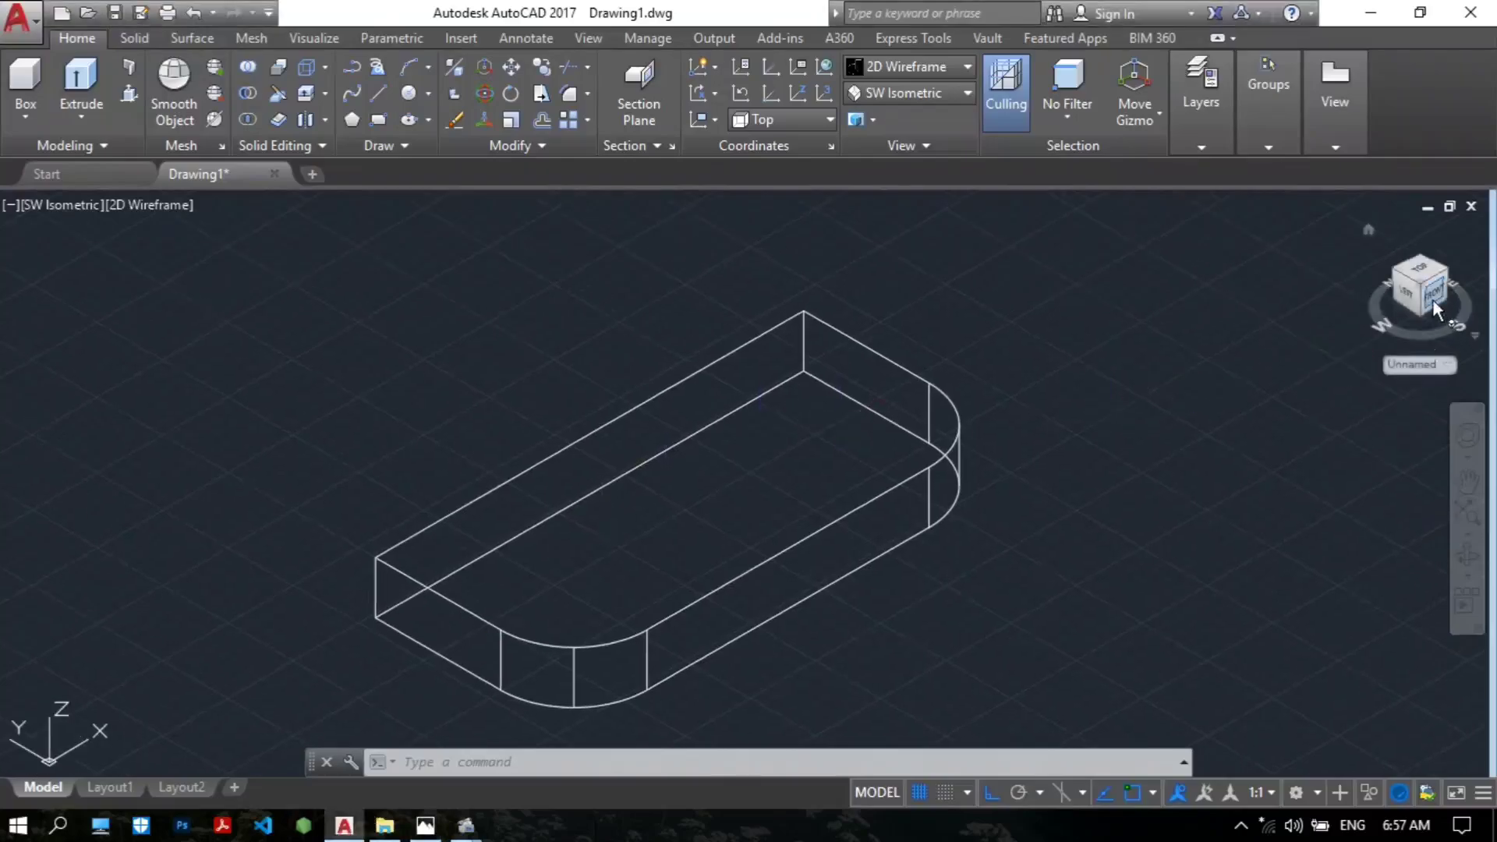
Step: Create a three-point UCS at the base corner, X along the long edge, XY upright
middle_click_drag(535, 478, 646, 464)
mouse_move(645, 335)
middle_mouse_down()
mouse_move(633, 341)
mouse_move(660, 356)
middle_mouse_up()
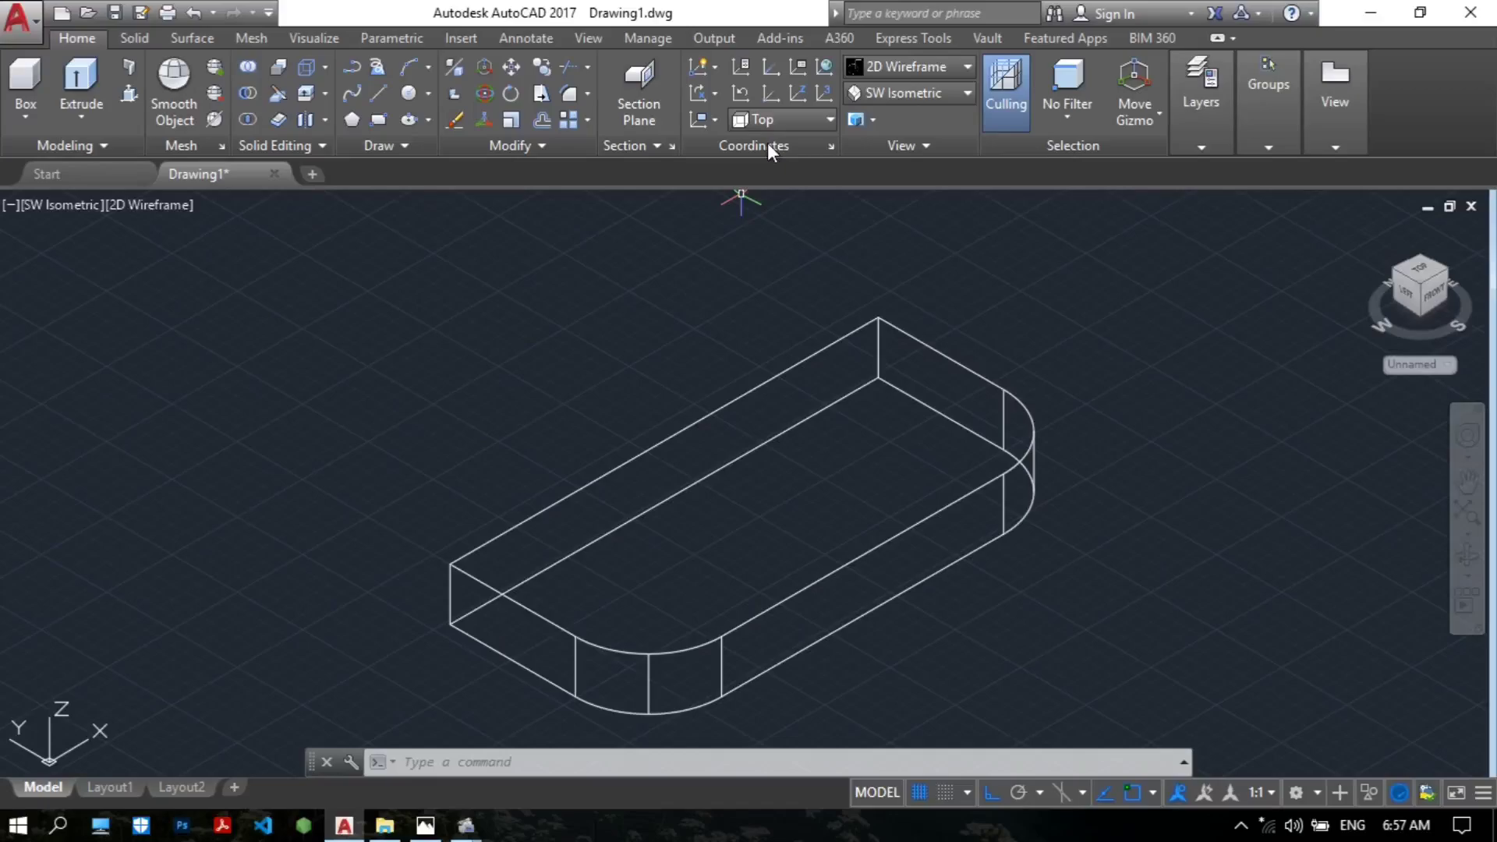
left_click(778, 63)
scroll(437, 418, "up", 5)
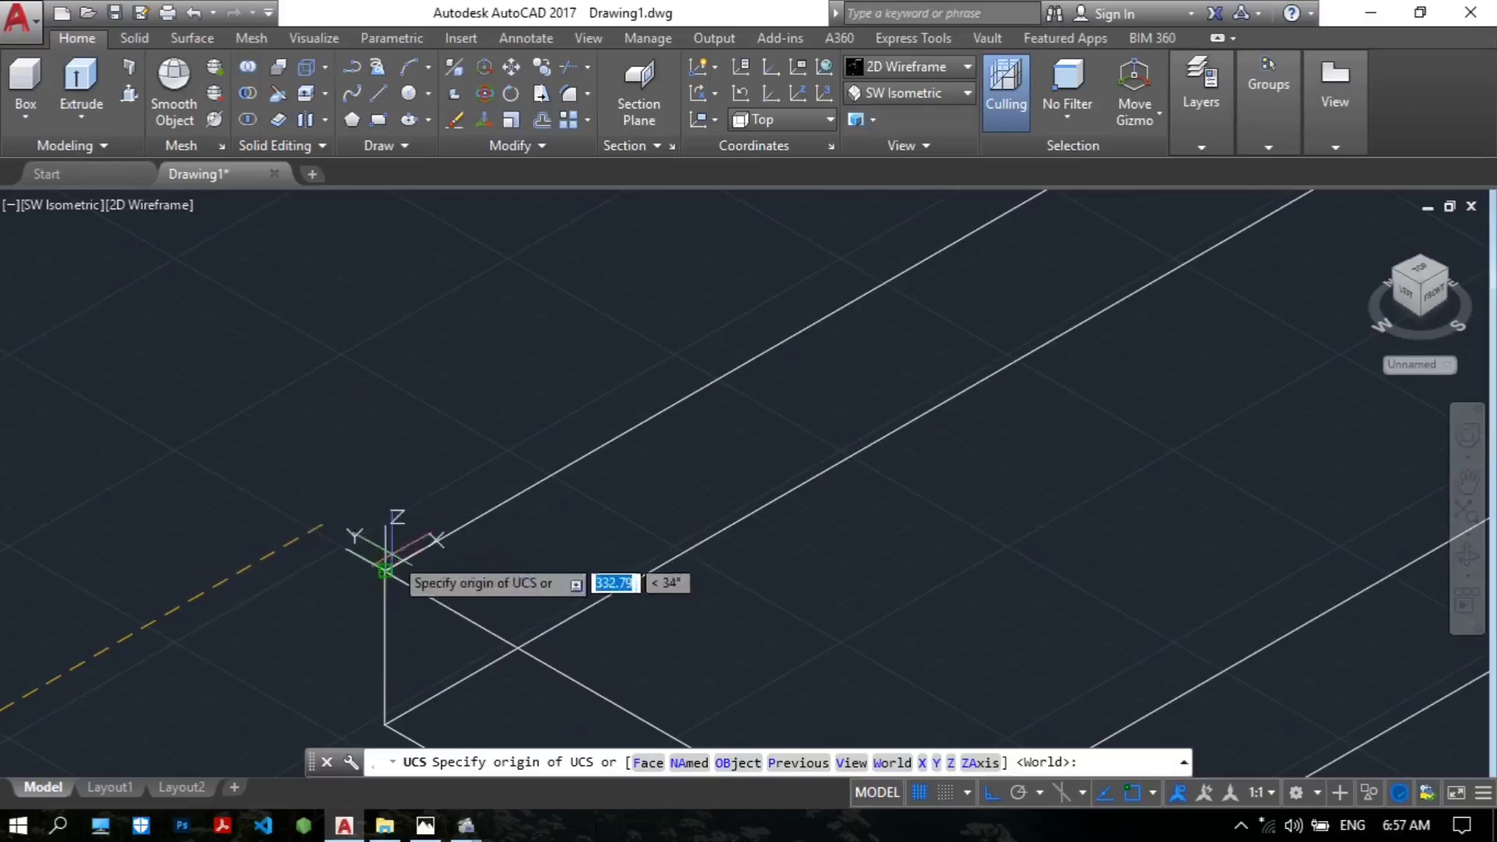
left_click(385, 571)
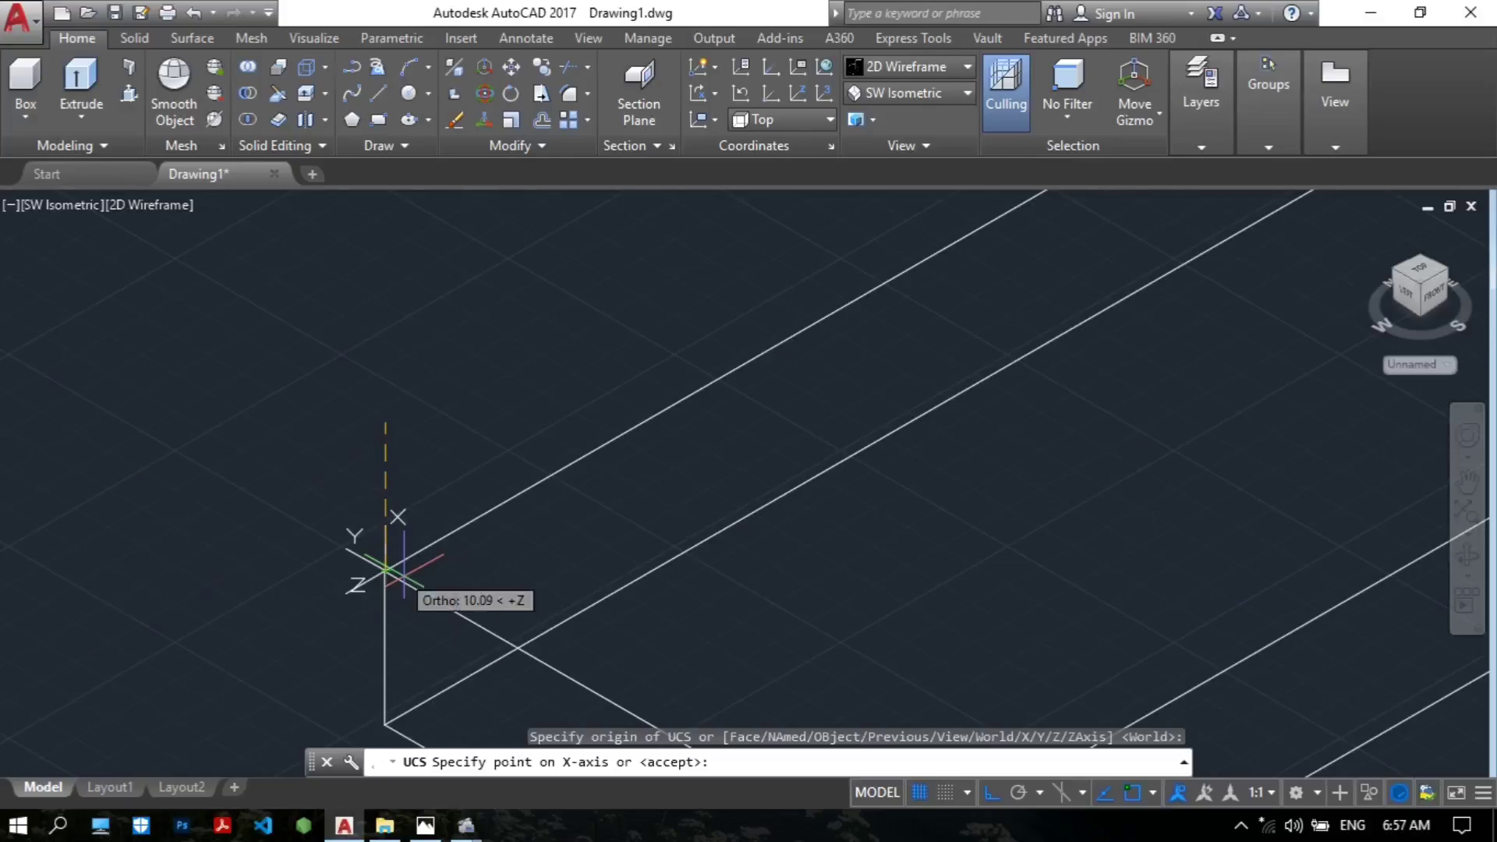
middle_click_drag(487, 593, 400, 569)
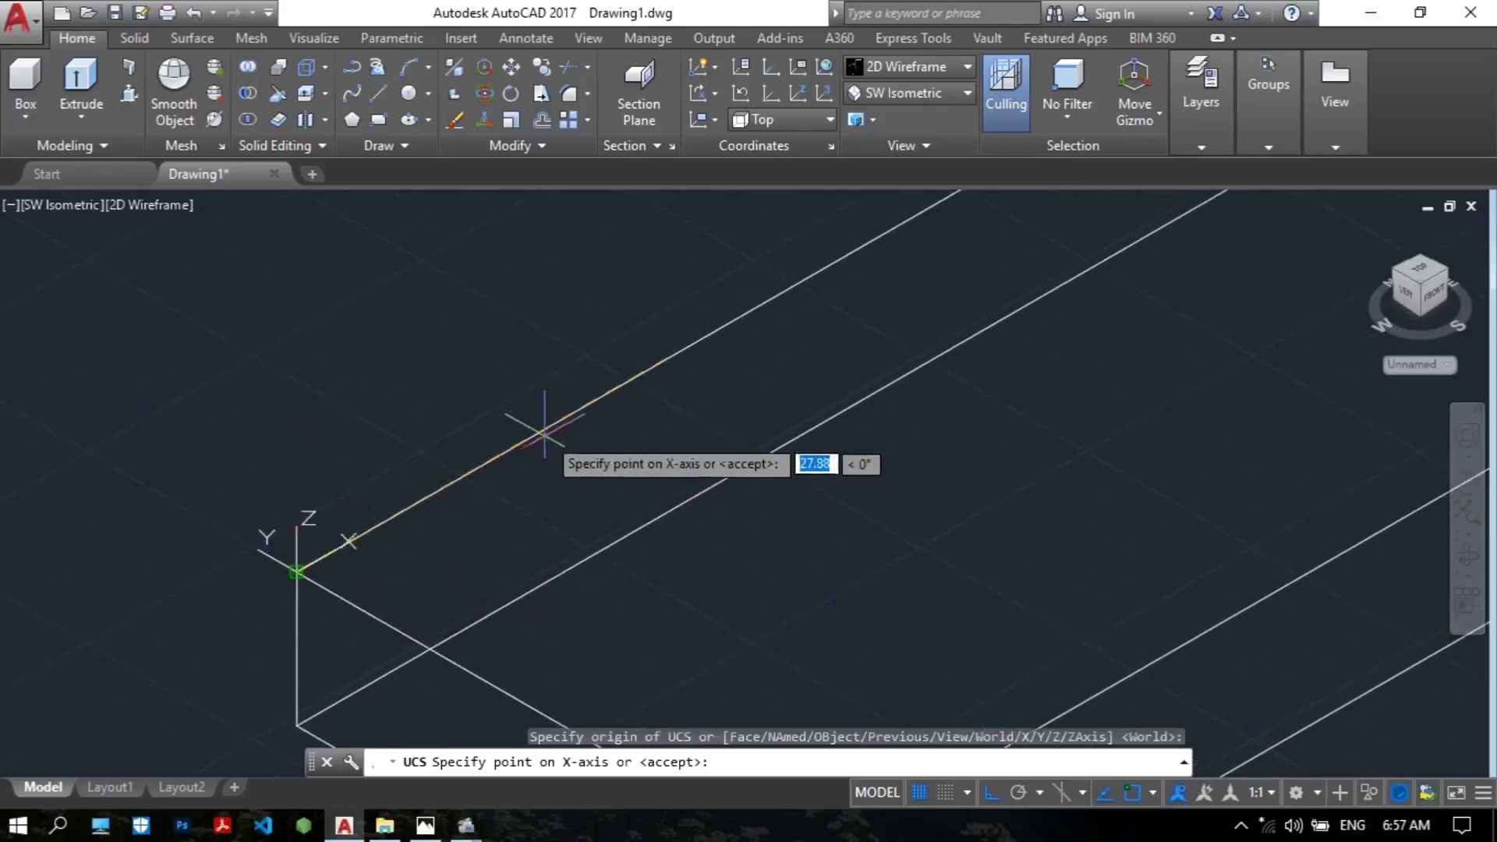
left_click(605, 390)
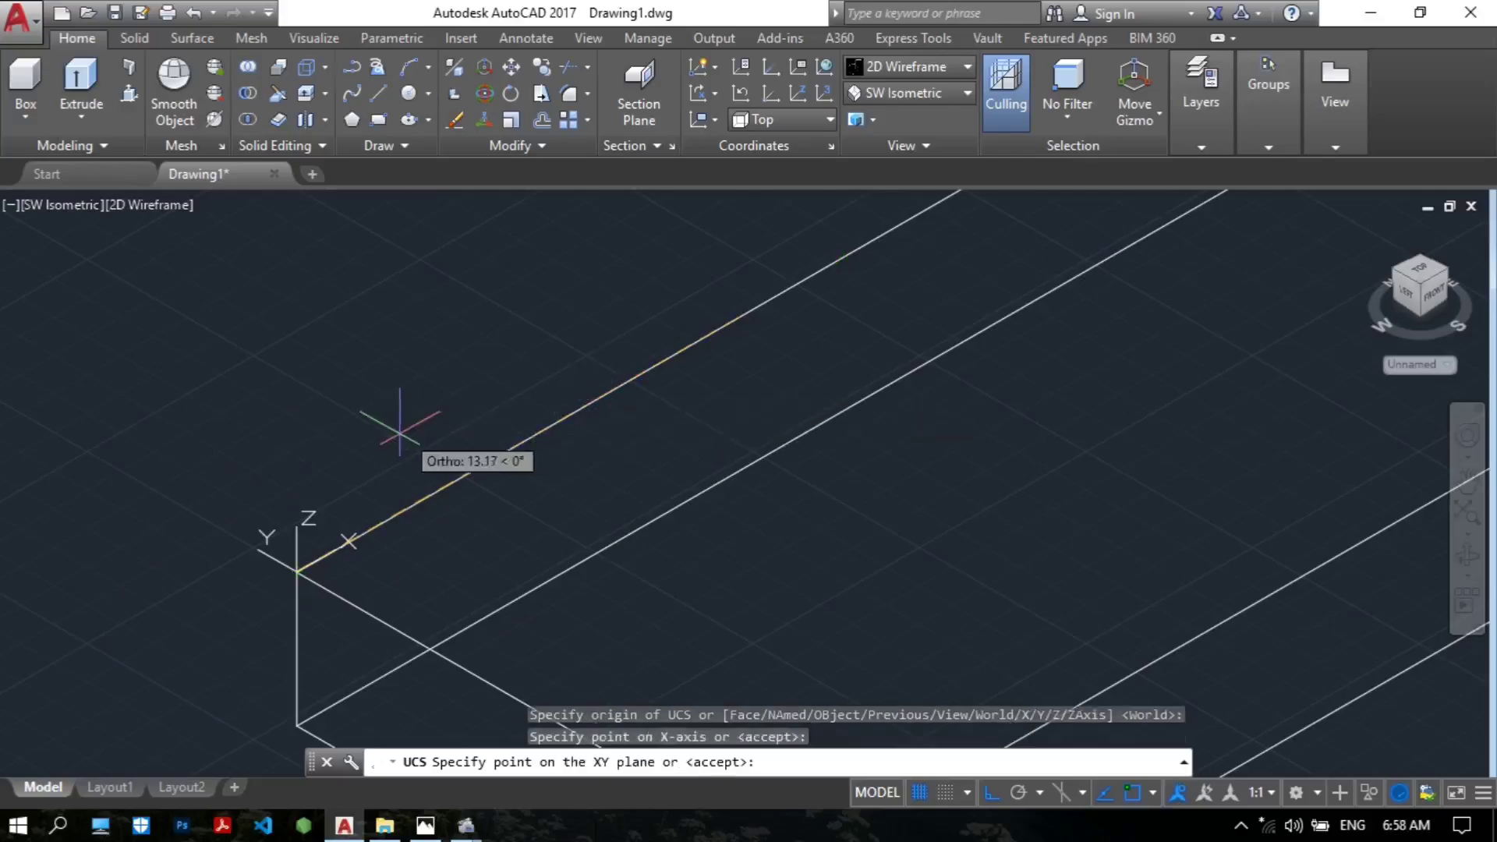
scroll(390, 428, "down", 5)
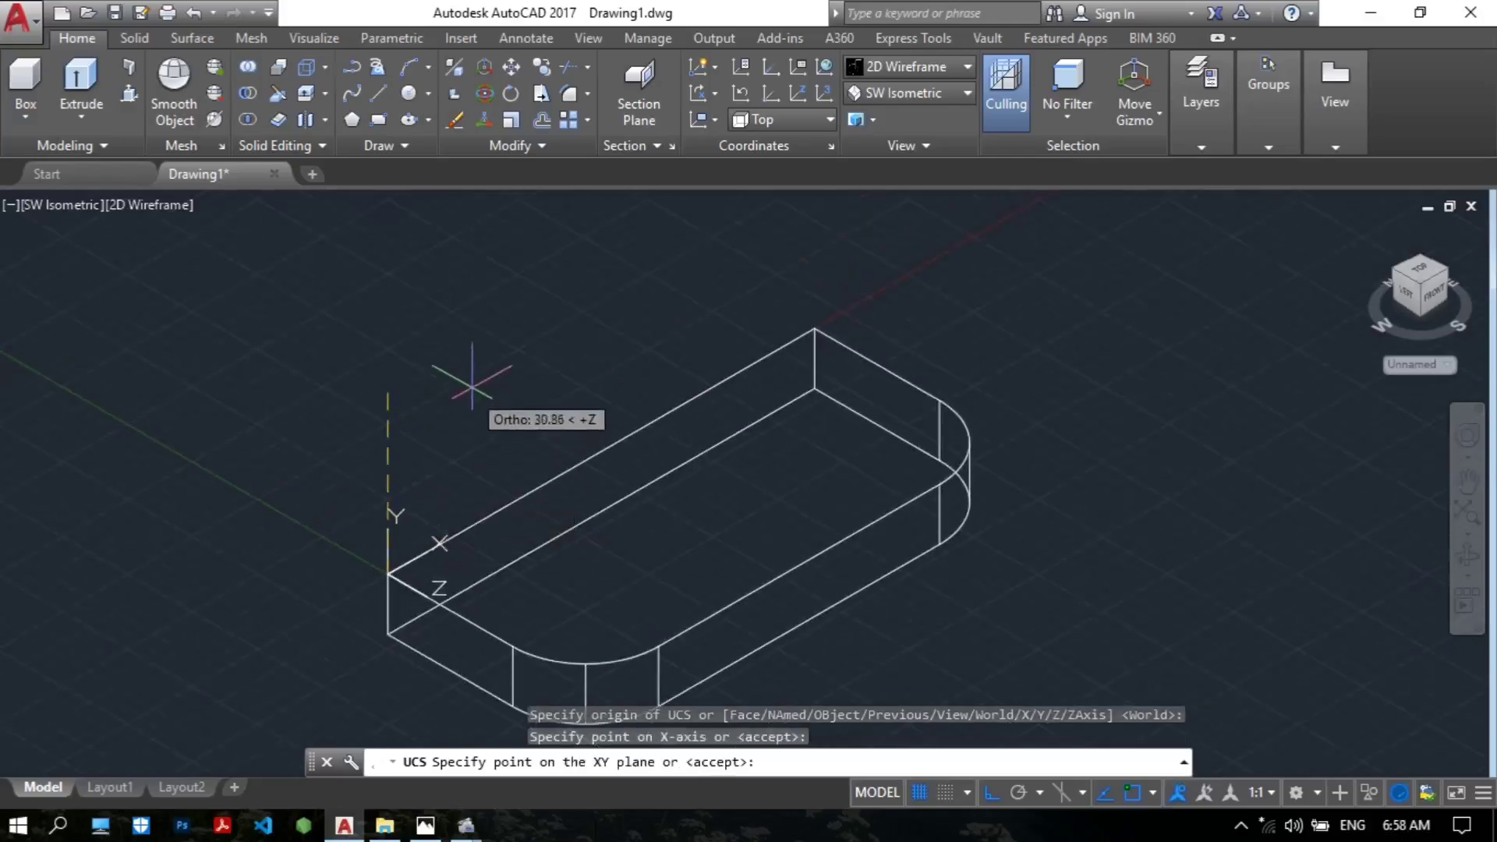
left_click(480, 331)
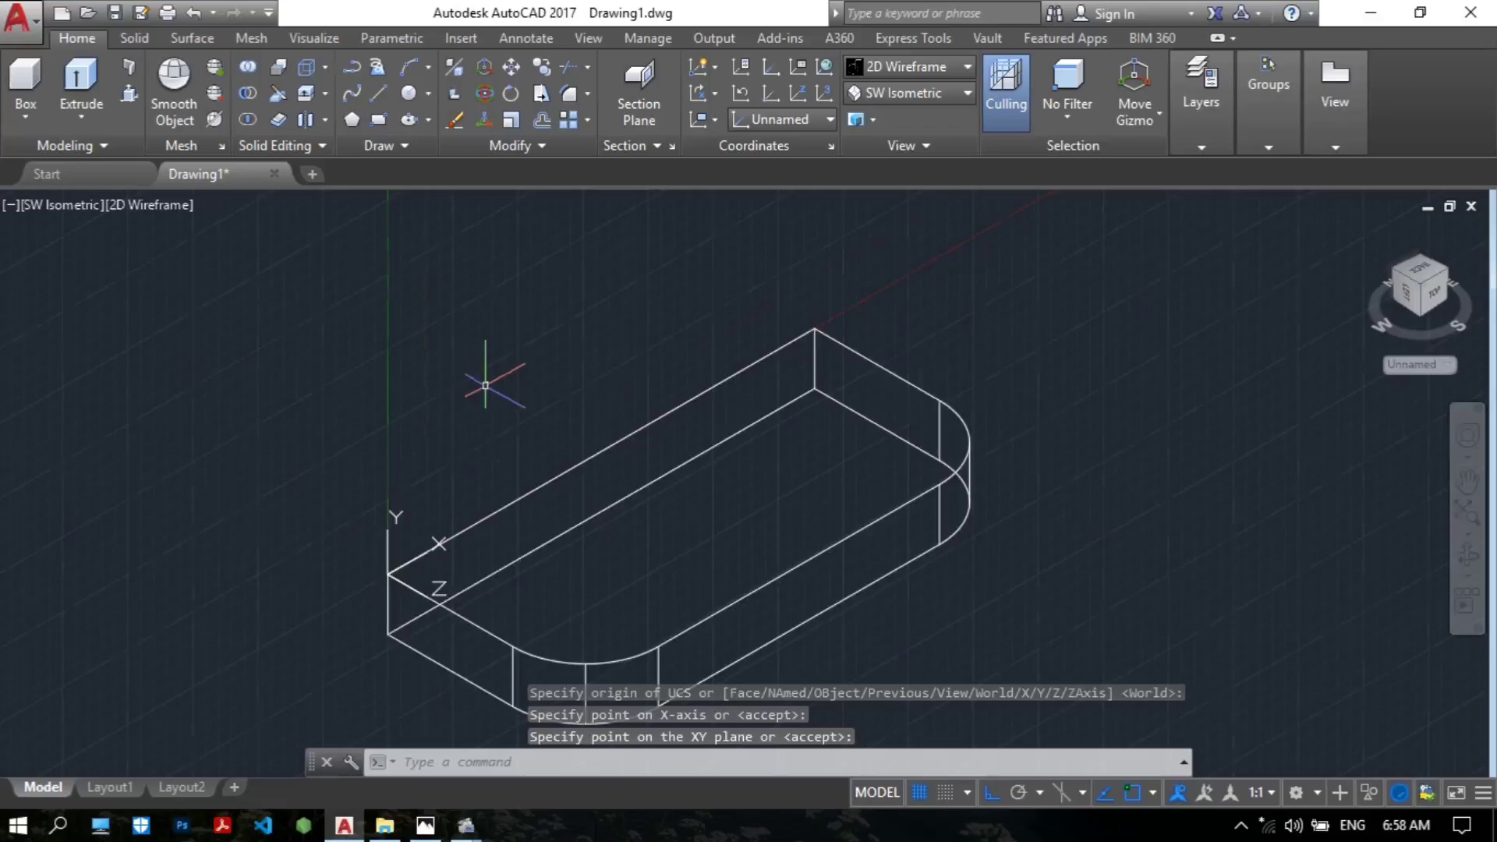
scroll(483, 374, "down", 2)
middle_click_drag(483, 374, 602, 368)
Step: Turn the model to the ViewCube Front view, rotated a quarter turn
scroll(487, 483, "up", 2)
scroll(538, 476, "up", 6)
scroll(694, 499, "down", 4)
scroll(635, 595, "up", 4)
middle_click_drag(635, 595, 593, 623)
scroll(592, 624, "down", 3)
scroll(663, 476, "down", 4)
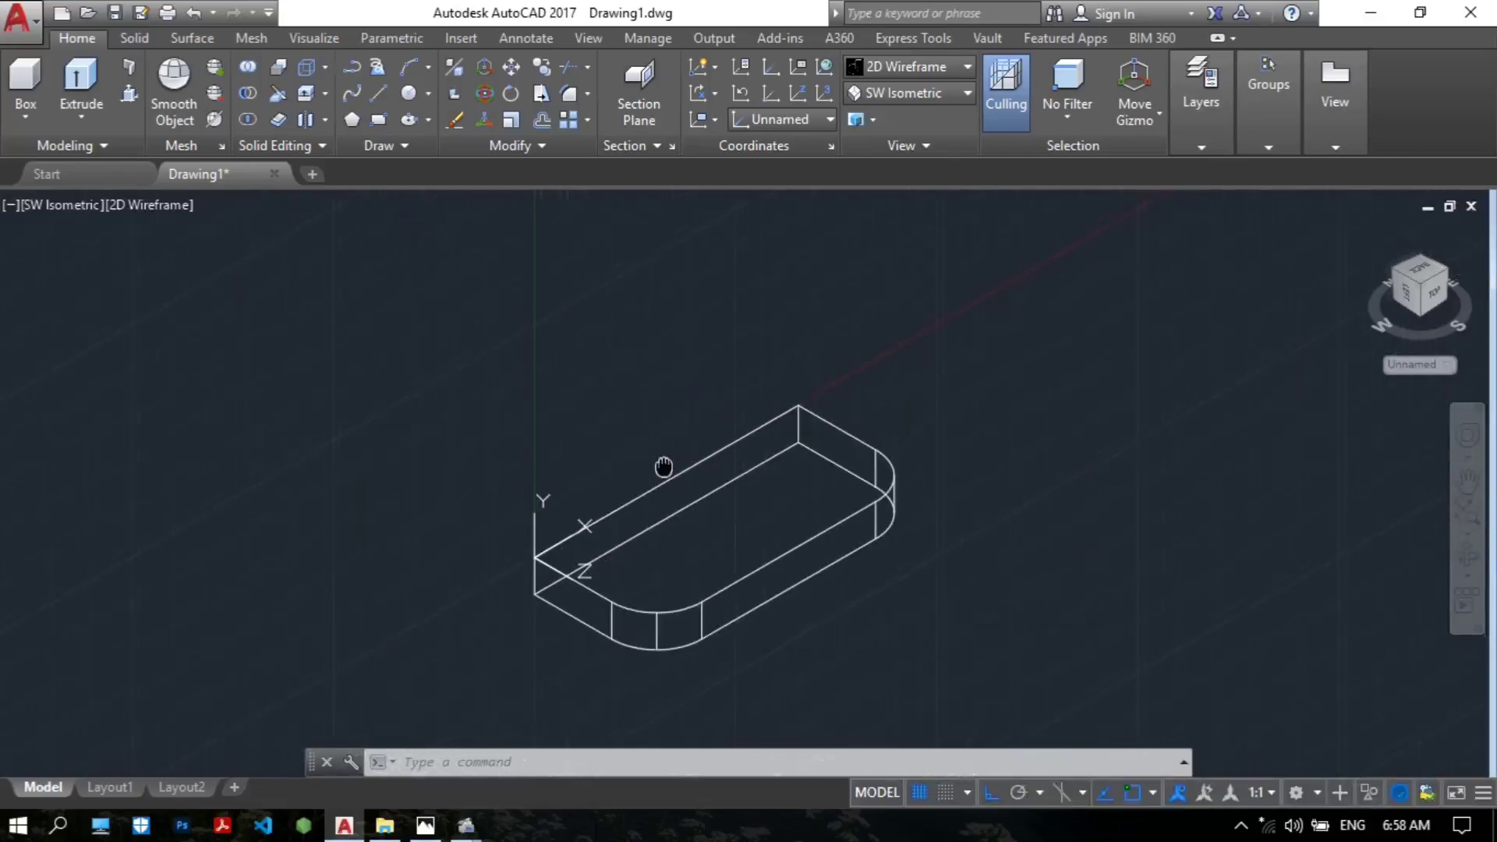
left_click(1432, 298)
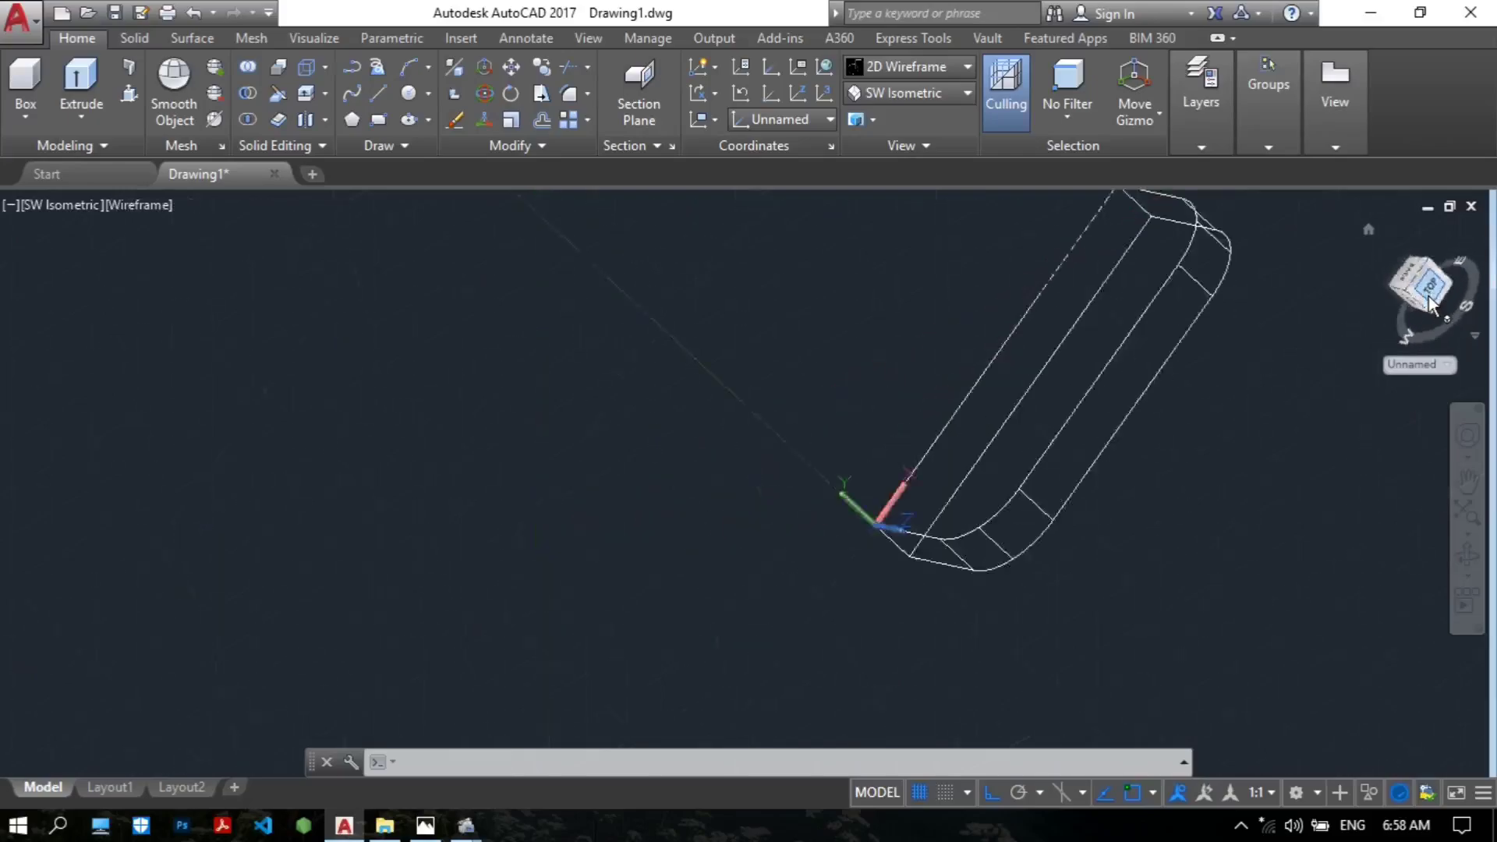
left_click(1479, 246)
scroll(885, 445, "up", 2)
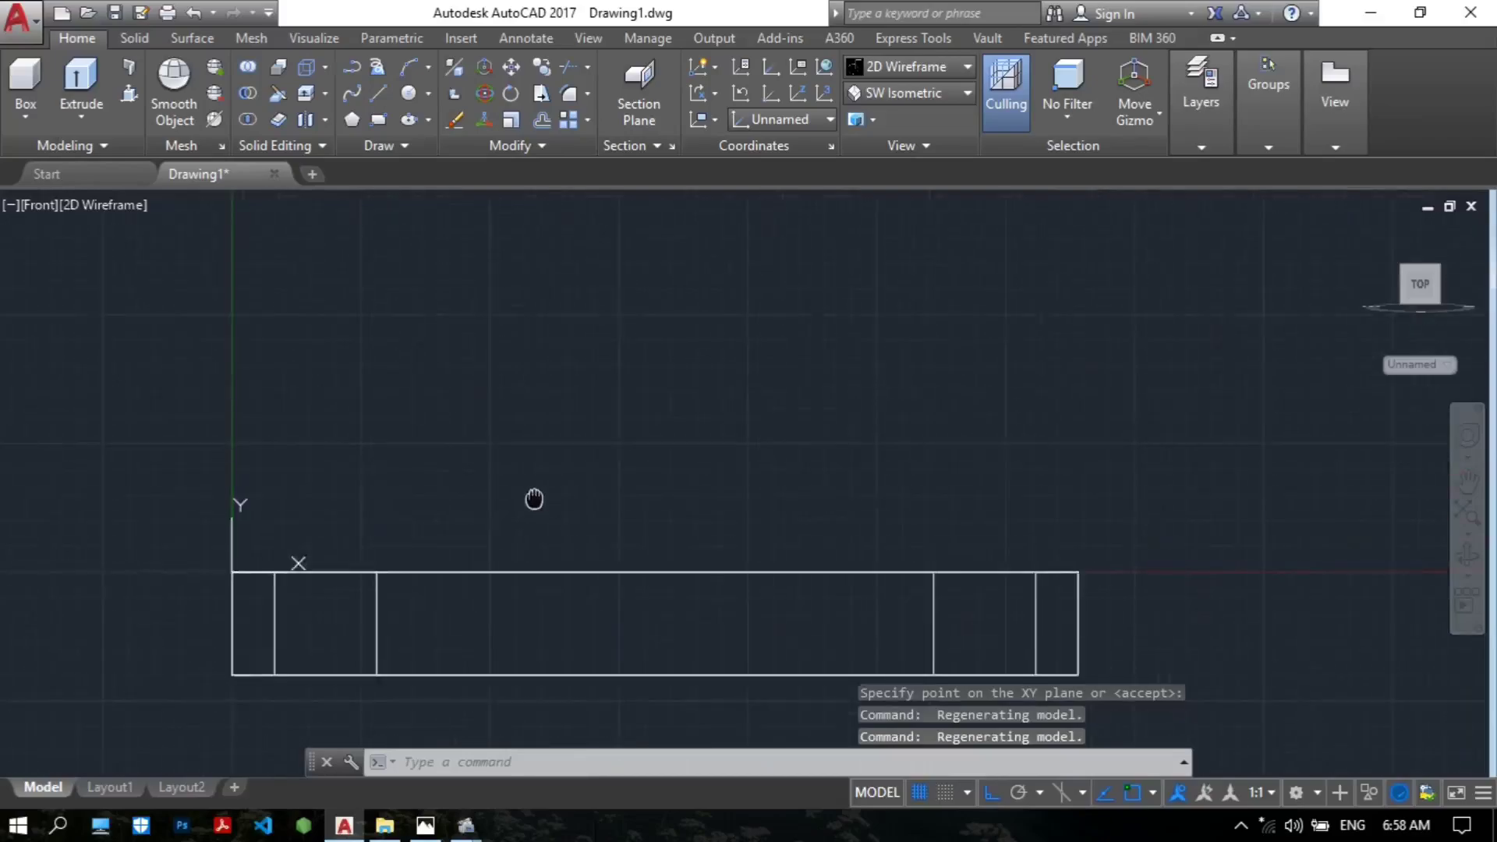
Step: Bring up the reference photo and zoom to the R19 arch and 58 dimension
left_click(425, 825)
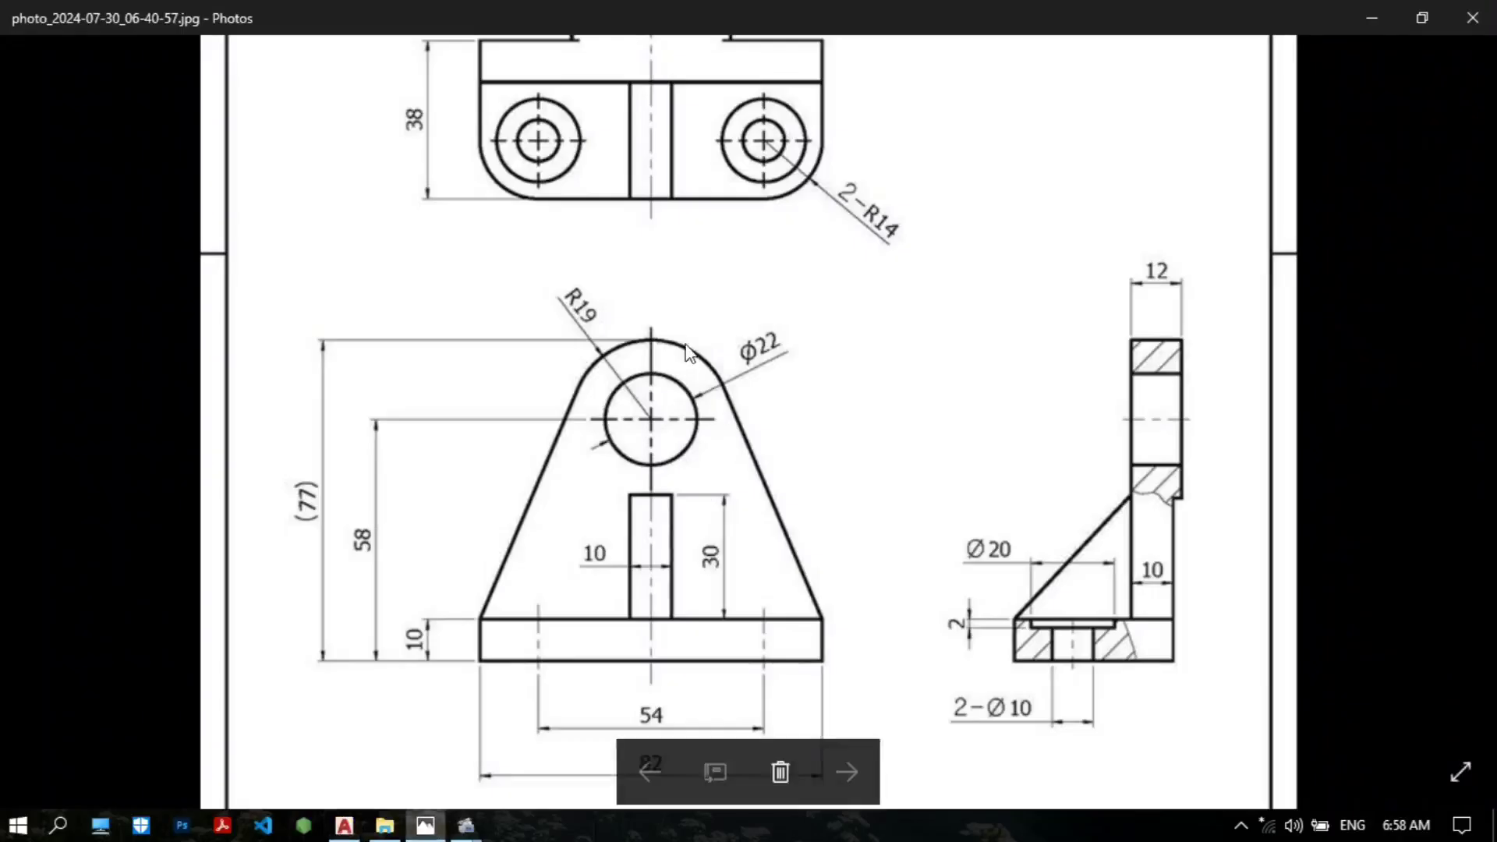
scroll(686, 351, "up", 2)
scroll(595, 367, "down", 2)
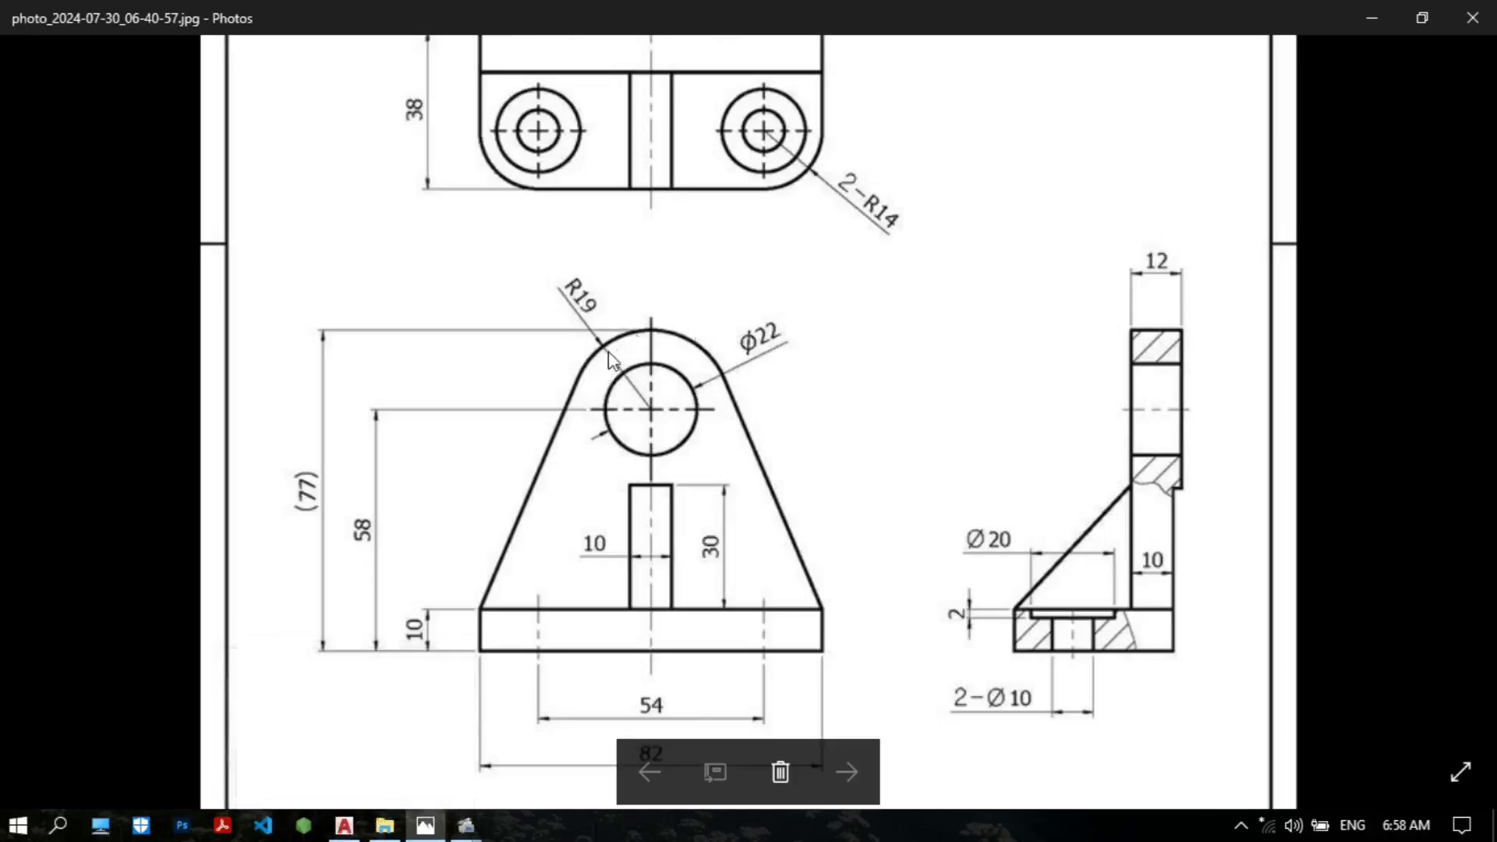
Step: Draw a radius-19 circle centred on the midpoint of the base's top edge
left_click(336, 823)
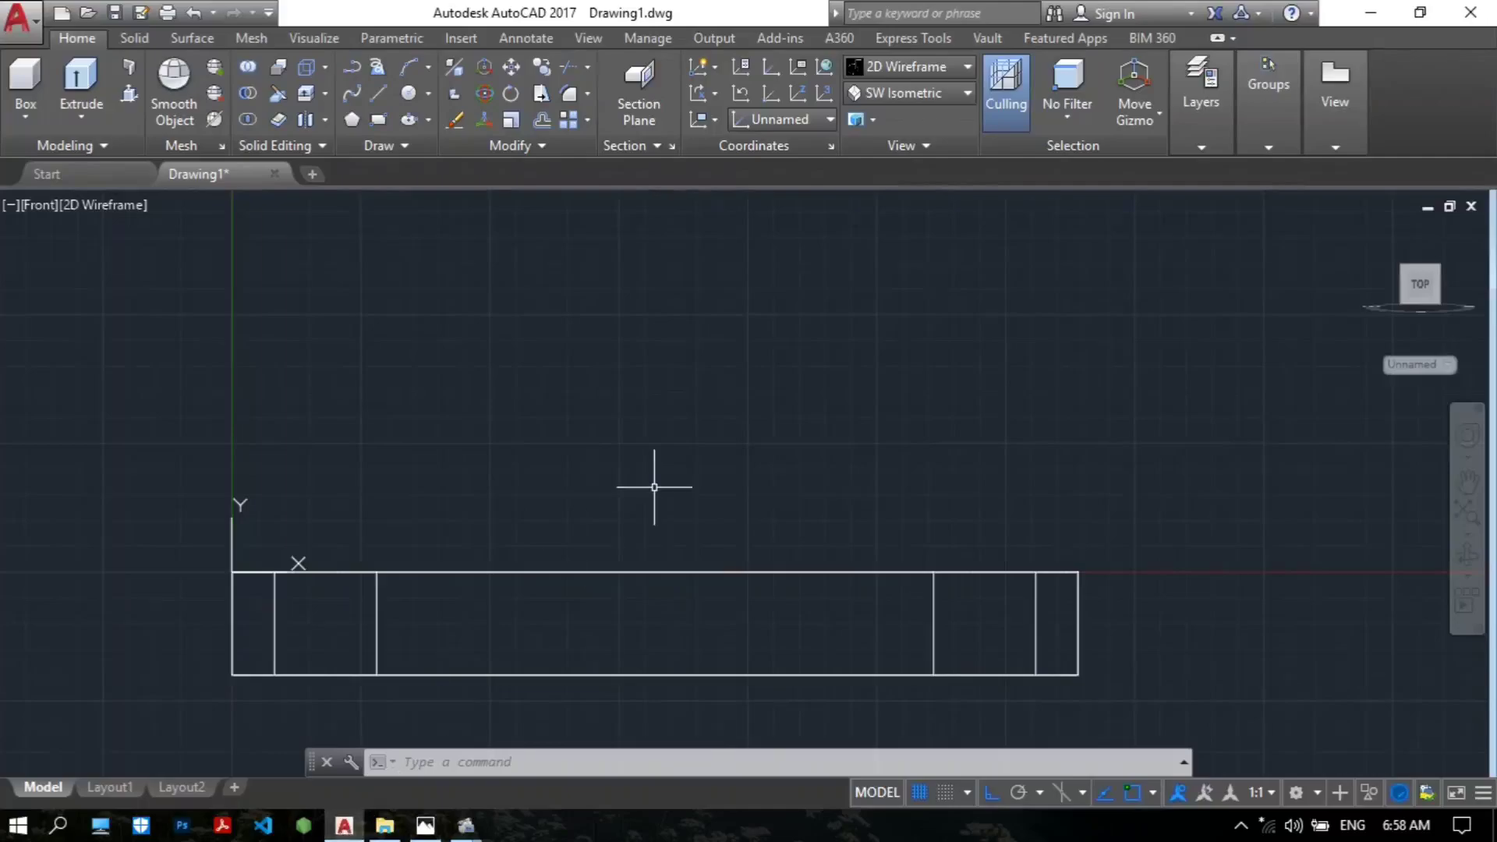
middle_click_drag(656, 489, 641, 499)
type("c")
key("Return")
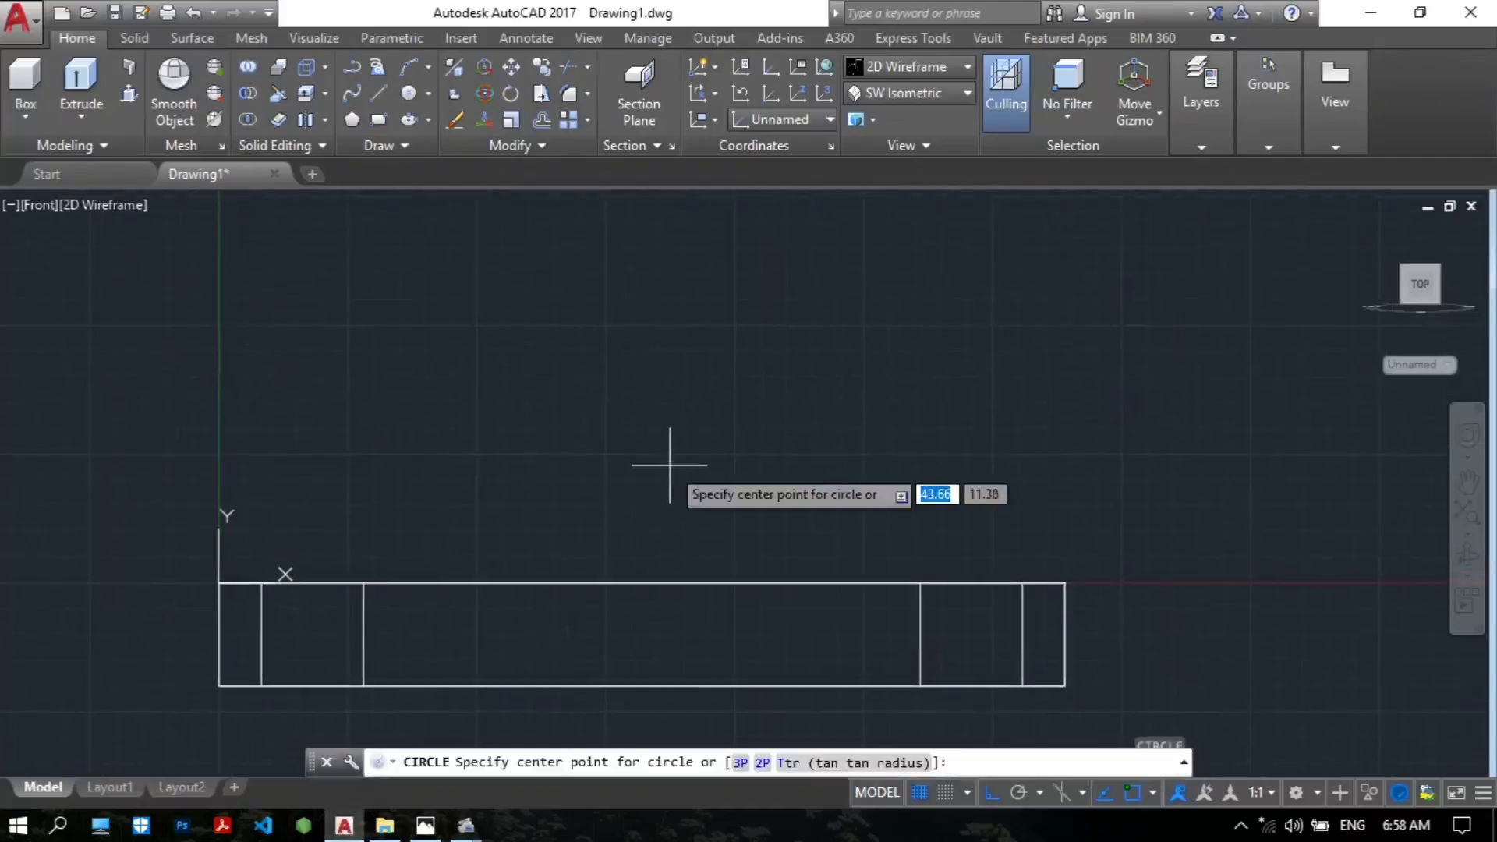
left_click(641, 583)
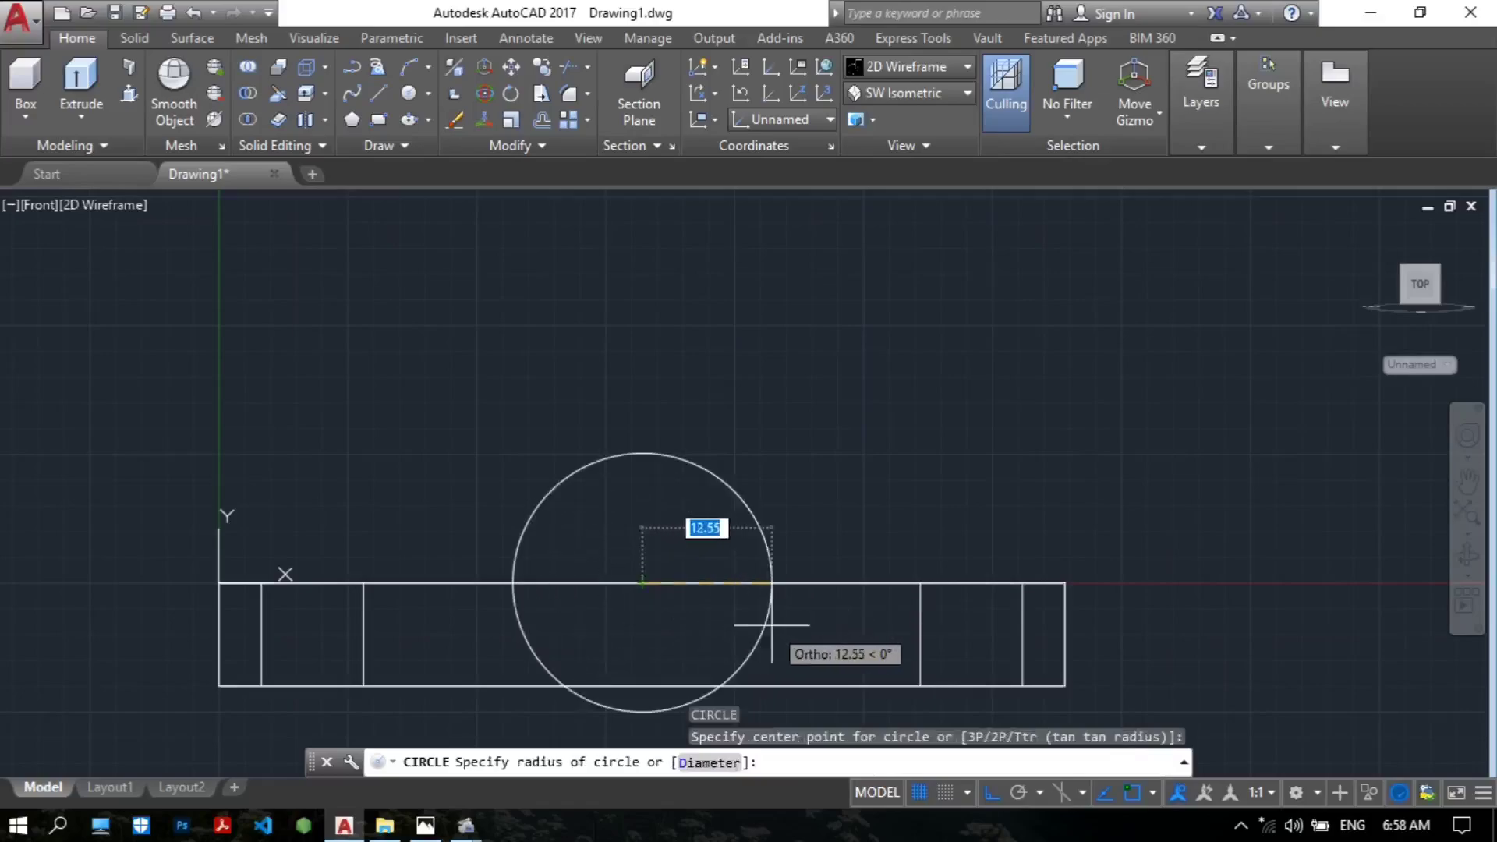
type("19")
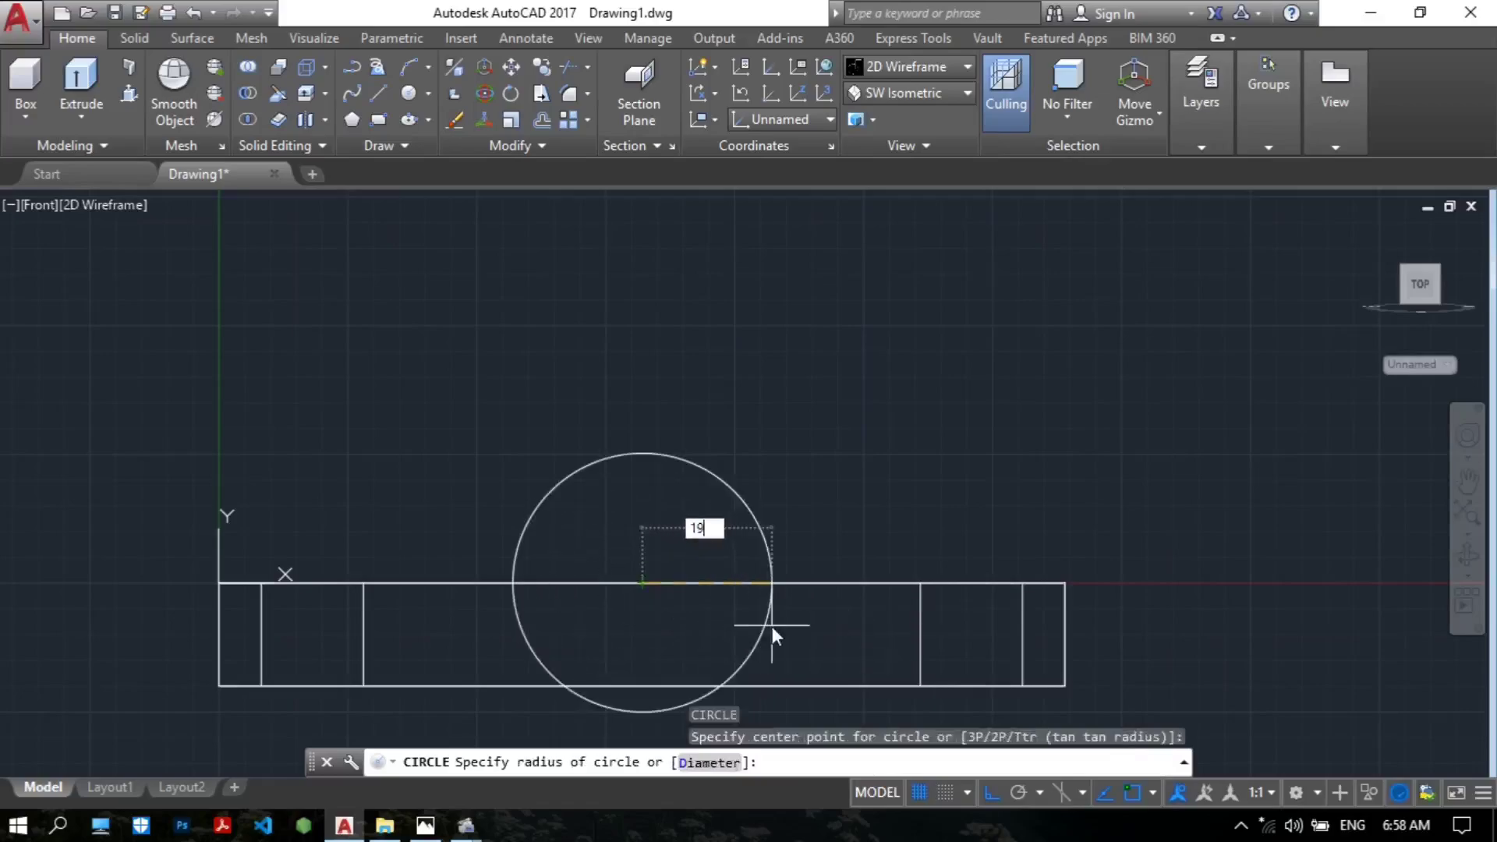
key("Return")
Step: Move the circle from its centre 58 units straight up
scroll(772, 625, "down", 3)
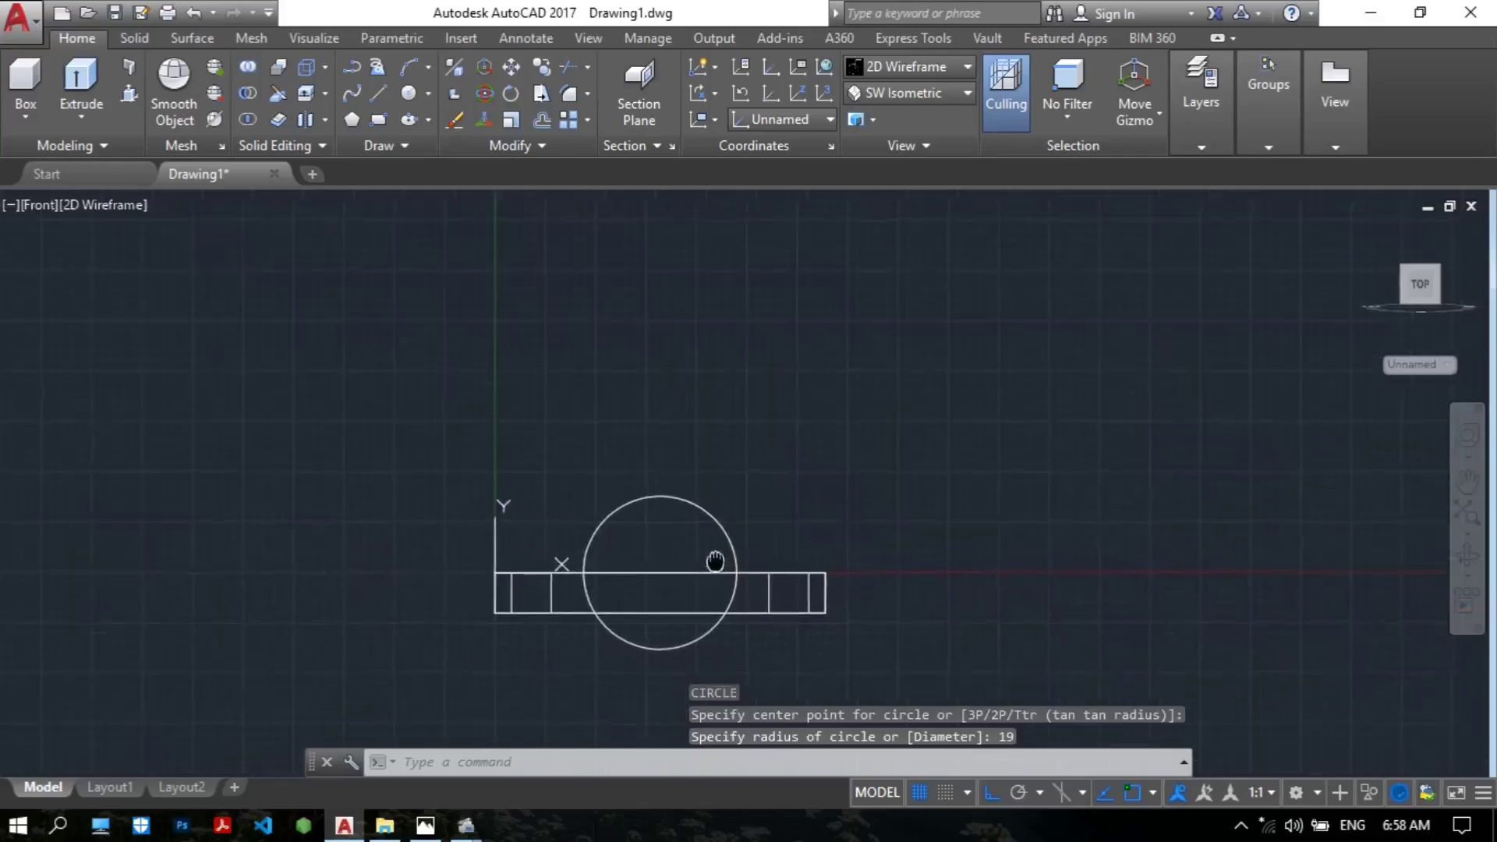
type("m")
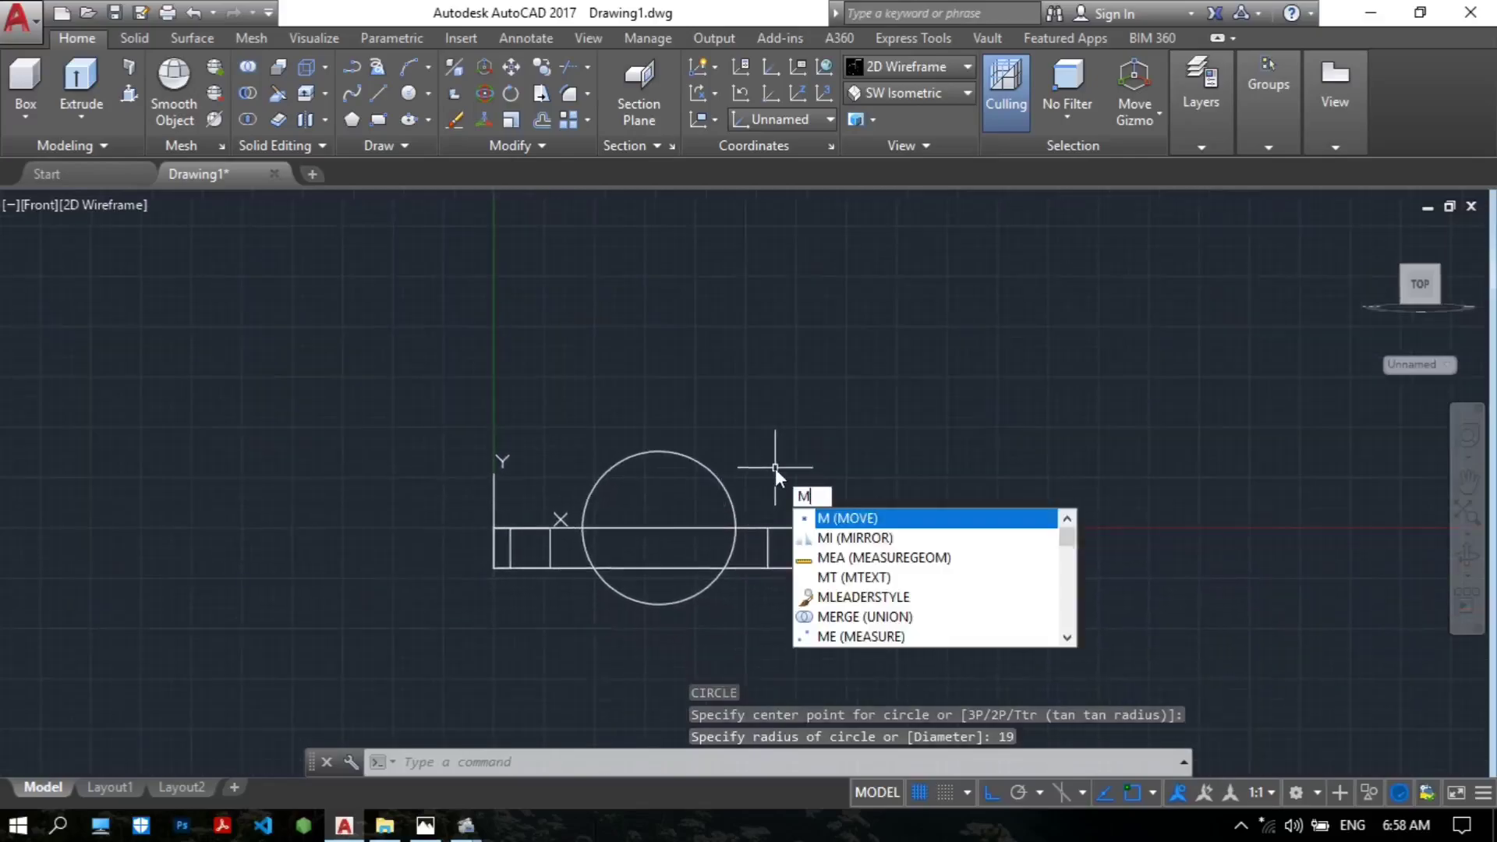
key("Return")
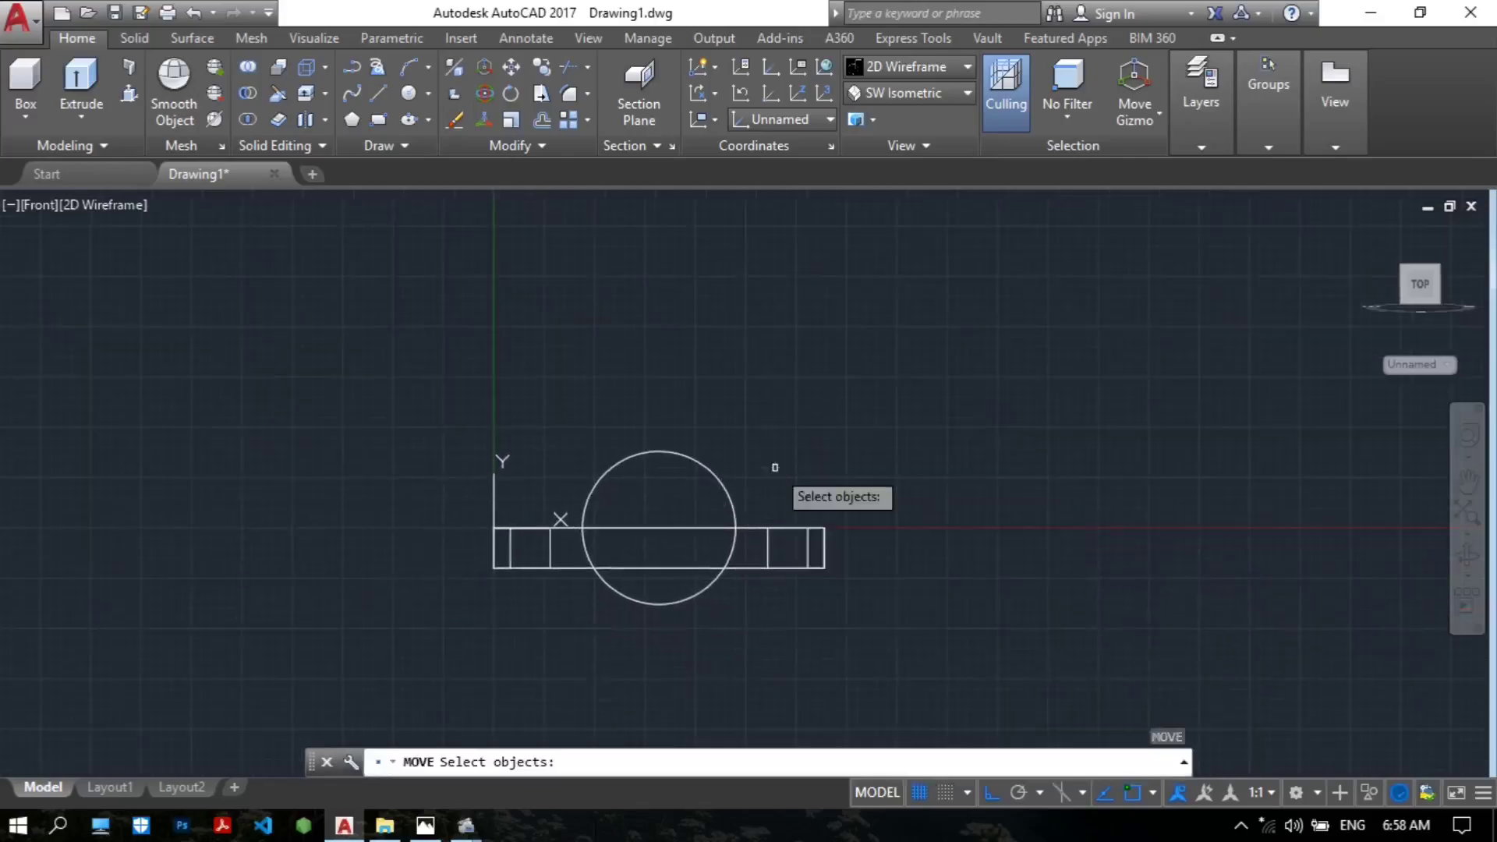
left_click(733, 524)
key("Return")
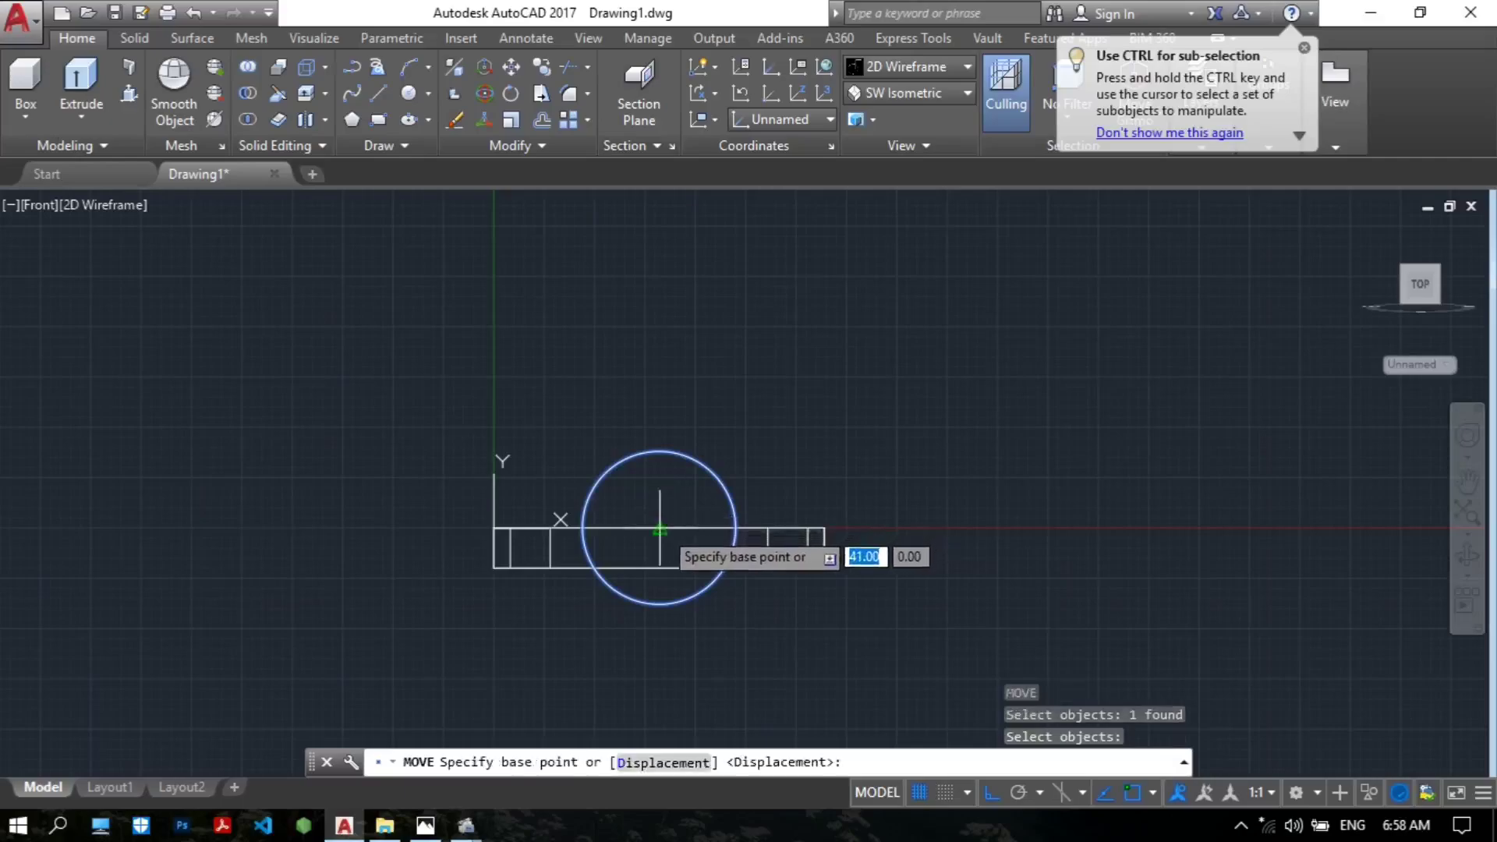
left_click(673, 514)
middle_click_drag(681, 320, 661, 401)
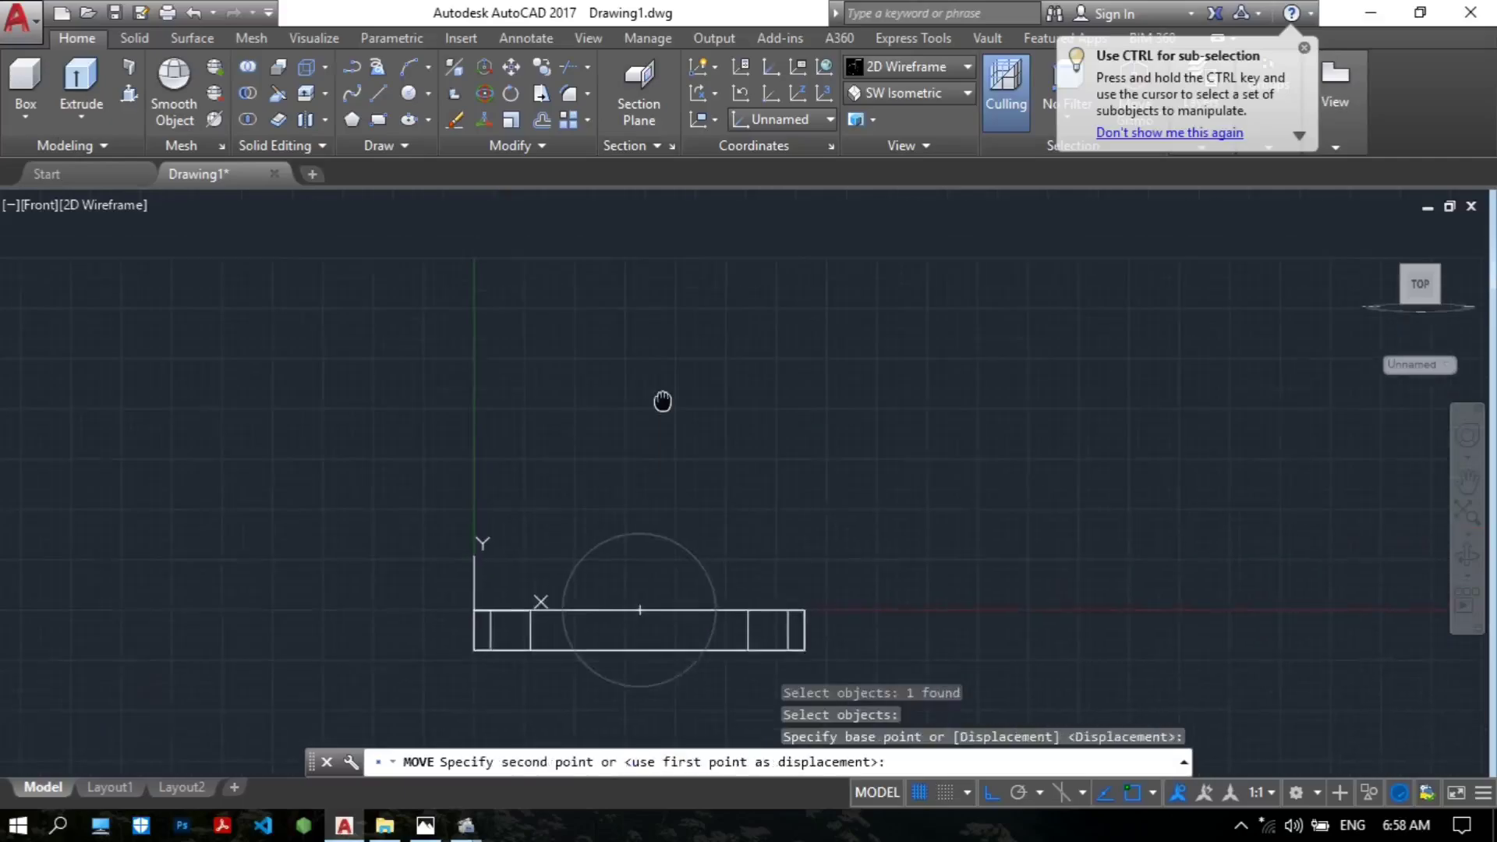
type("58")
key("Return")
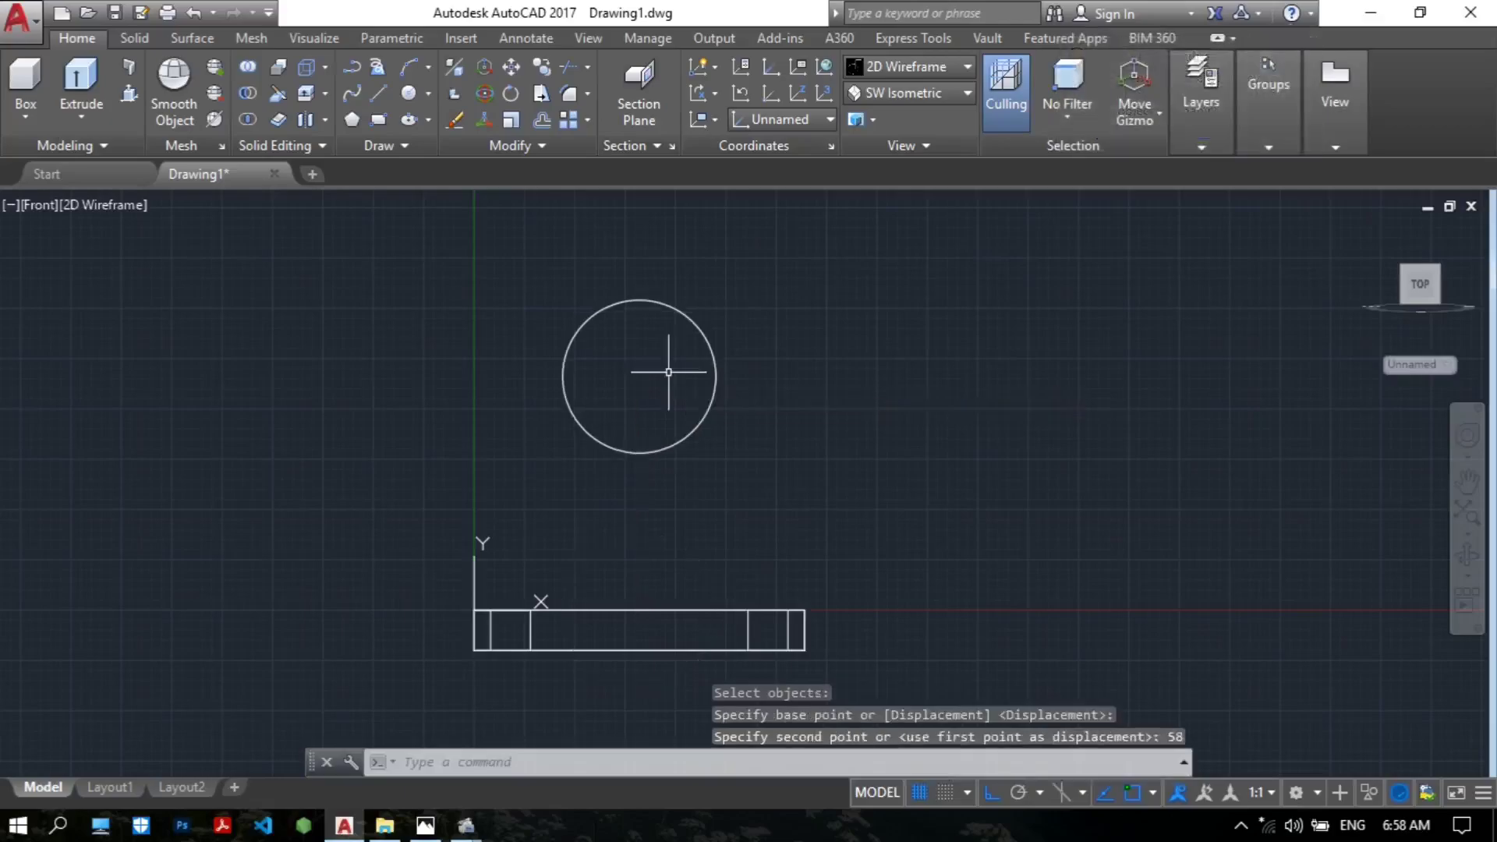
scroll(669, 374, "up", 1)
scroll(668, 327, "down", 1)
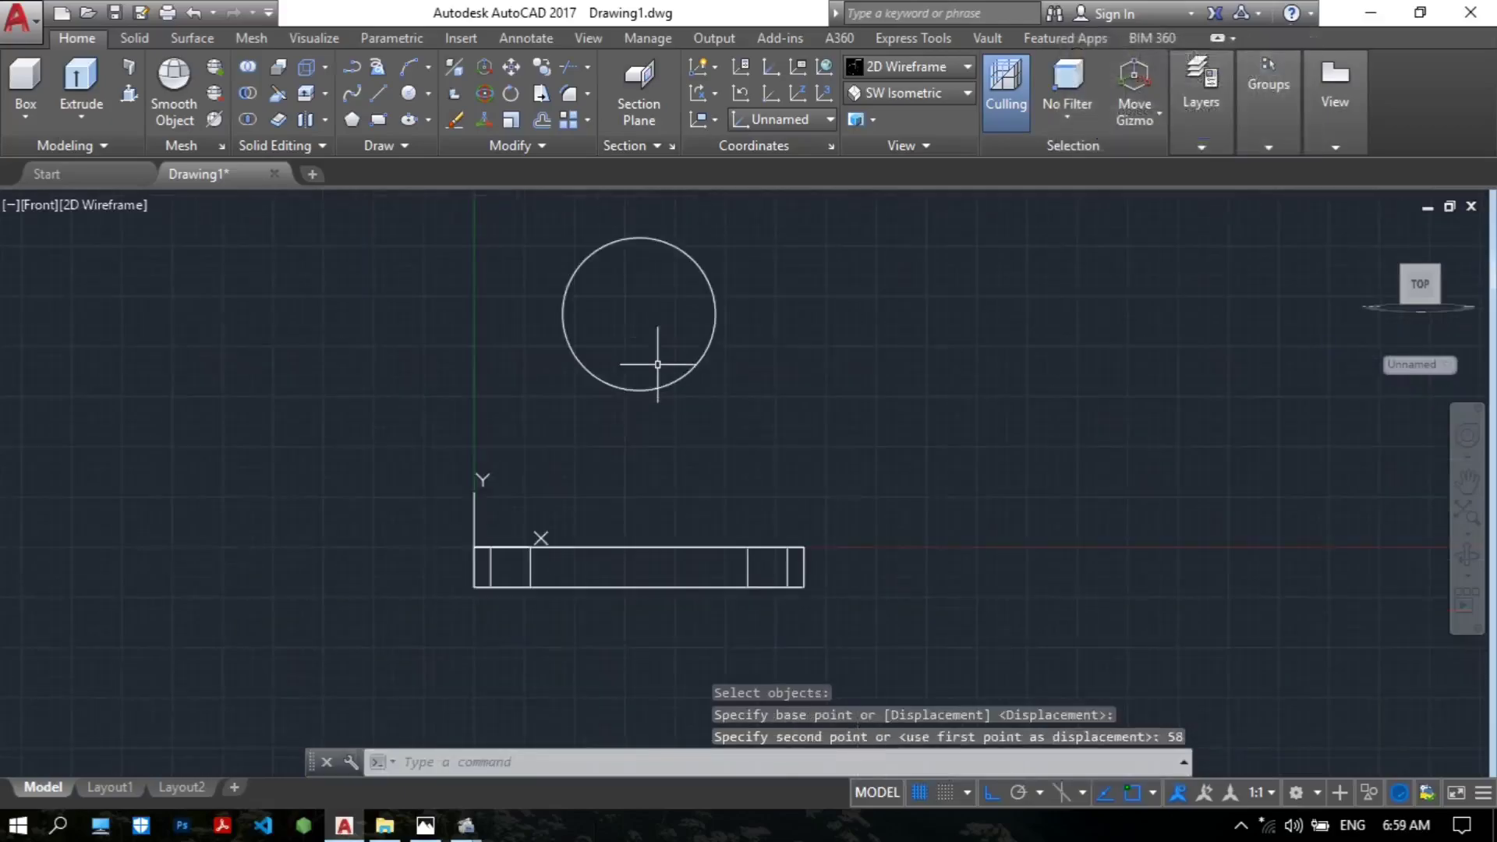
Step: Compare the result with the reference drawing, then return to AutoCAD
left_click(425, 825)
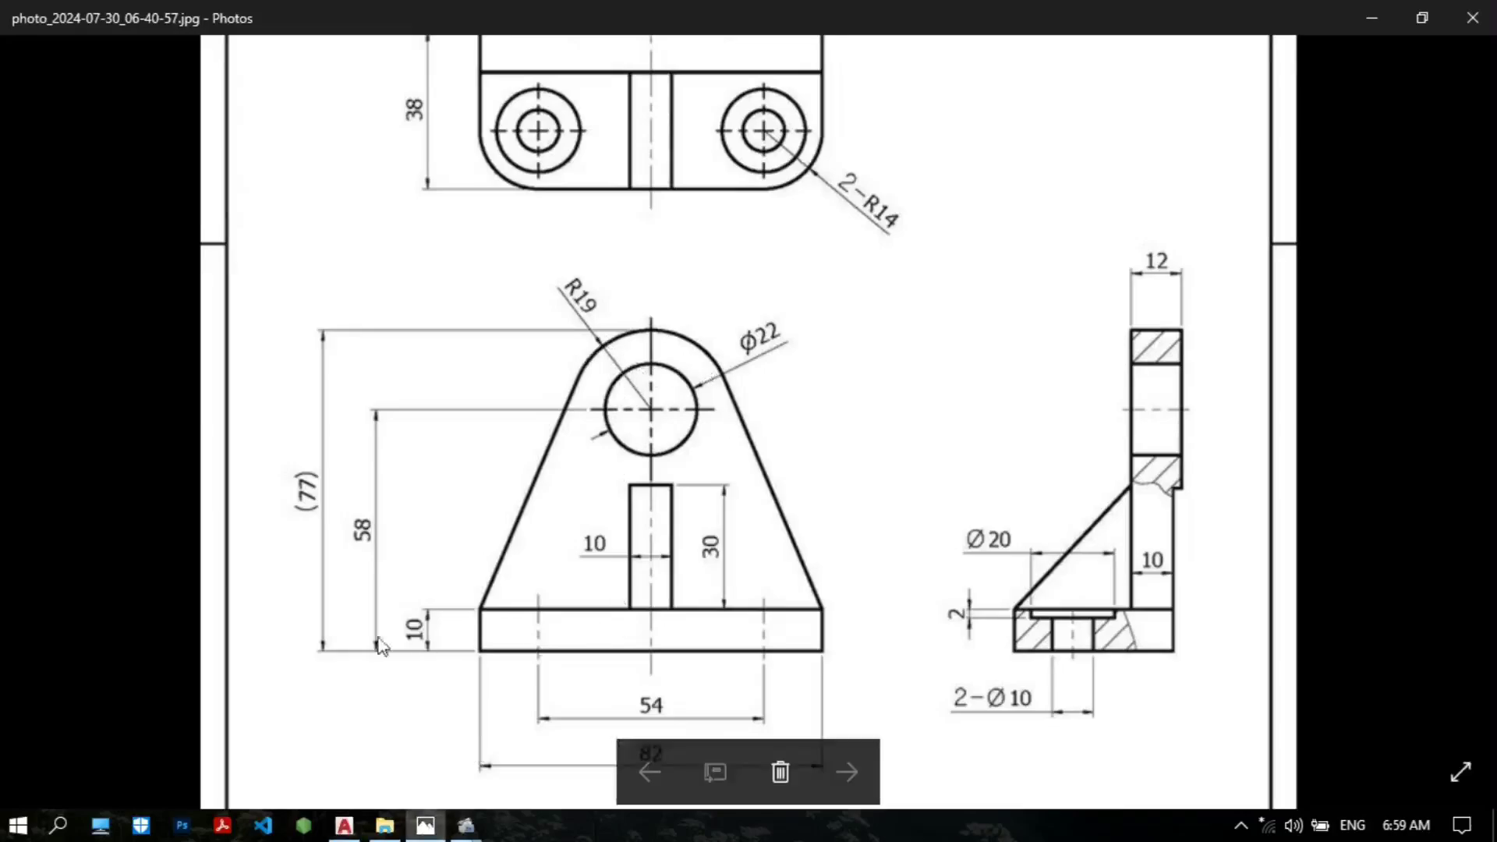
left_click(344, 825)
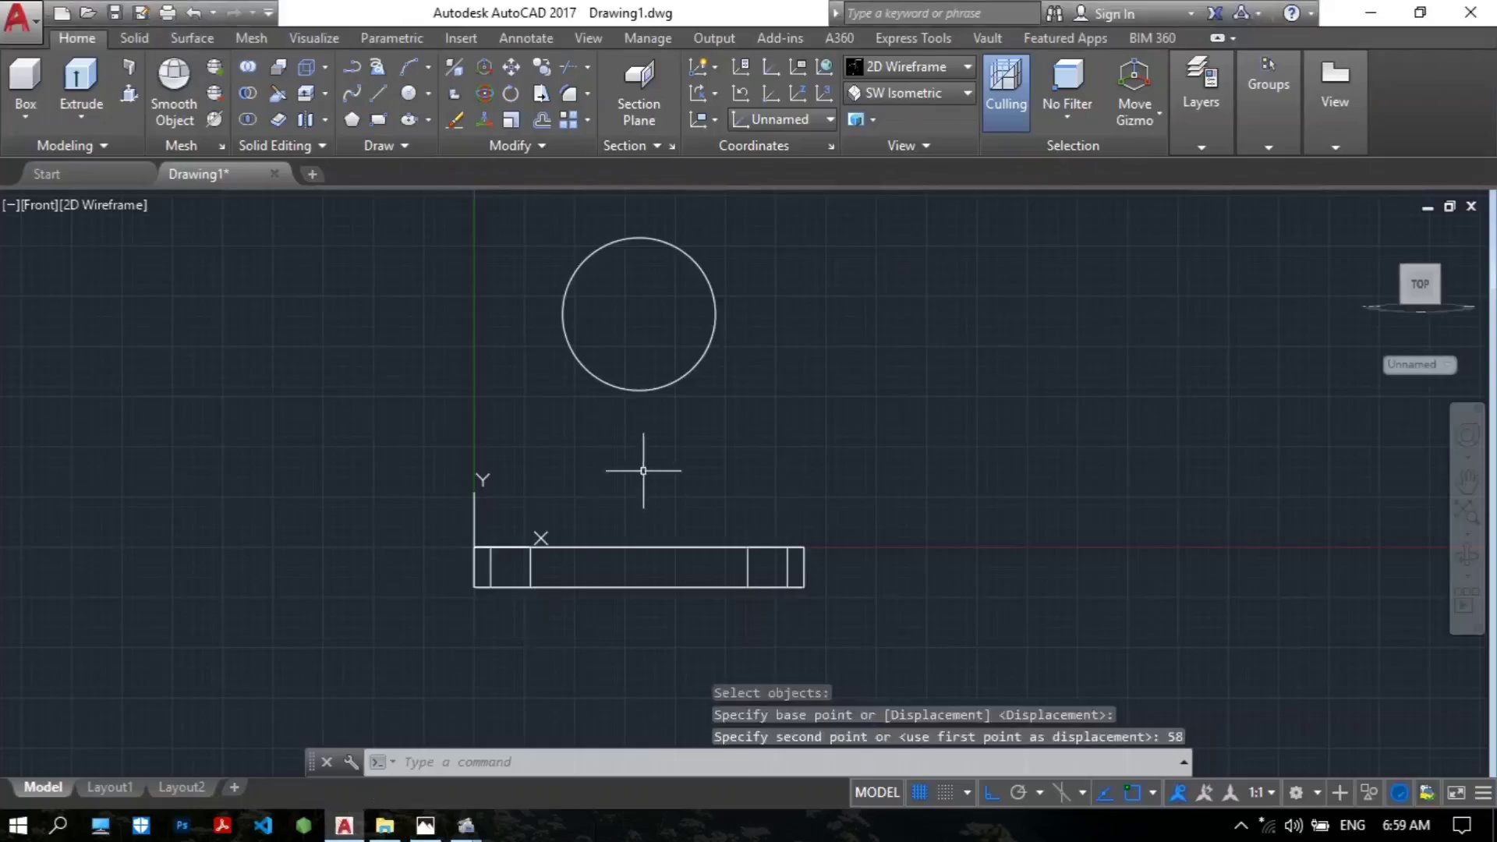
scroll(566, 466, "up", 2)
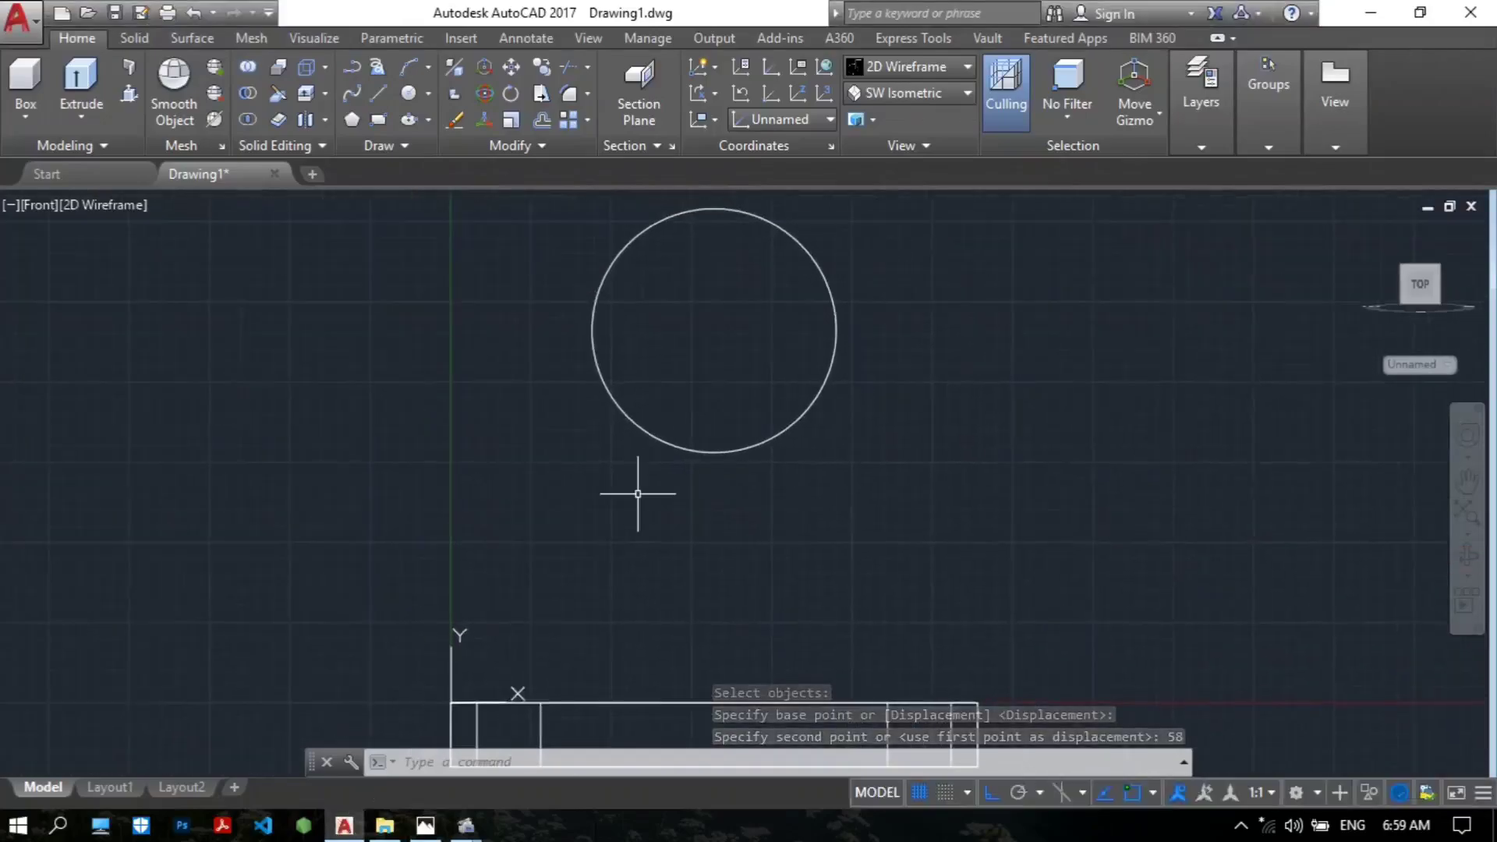
Step: With Ortho off, draw a line from a tangent point on the circle down to the base corner
type("L")
key("Return")
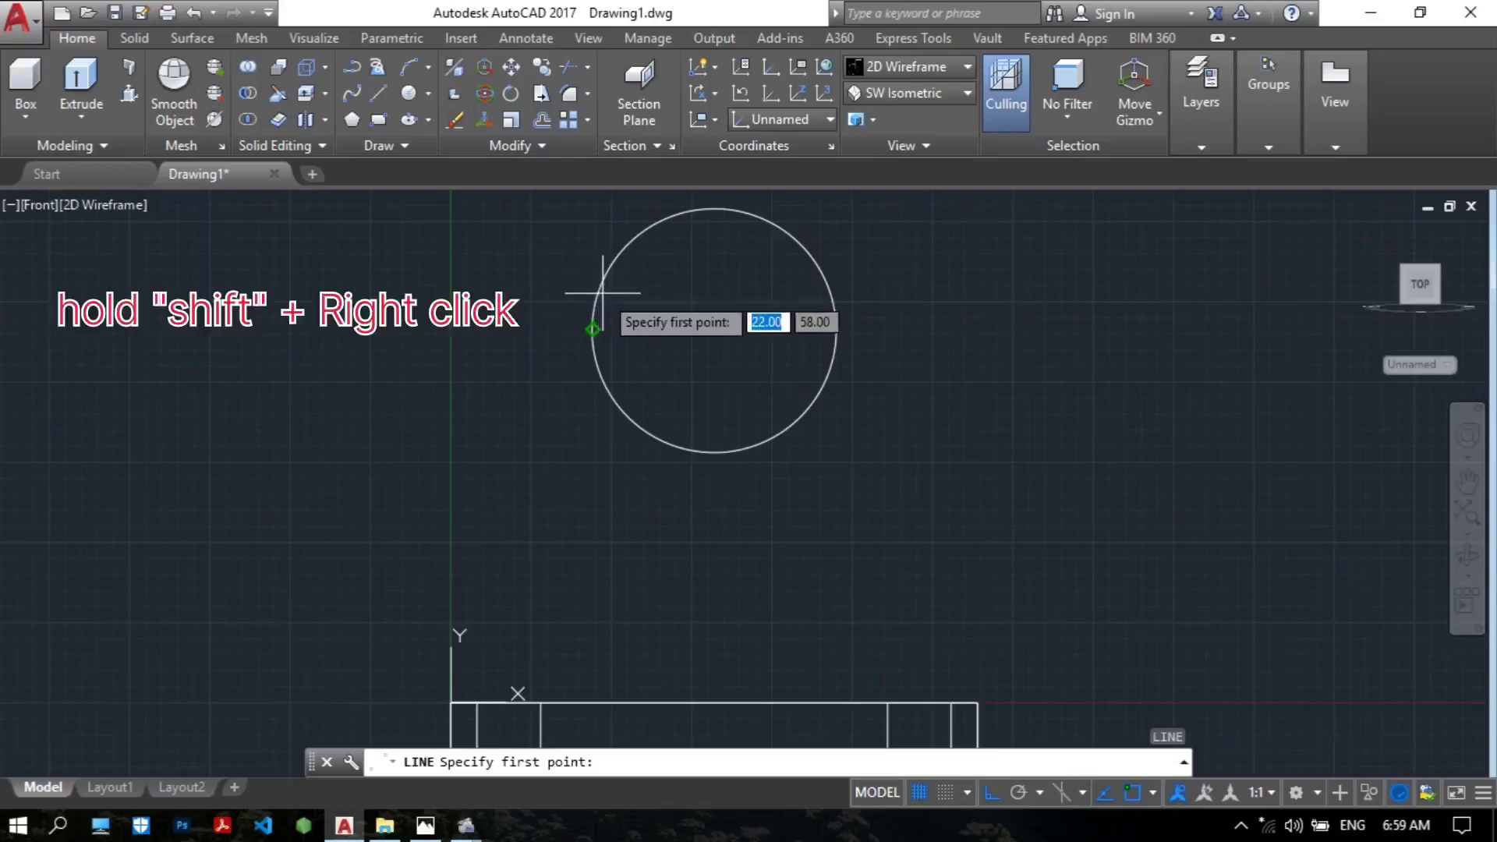
key("F8")
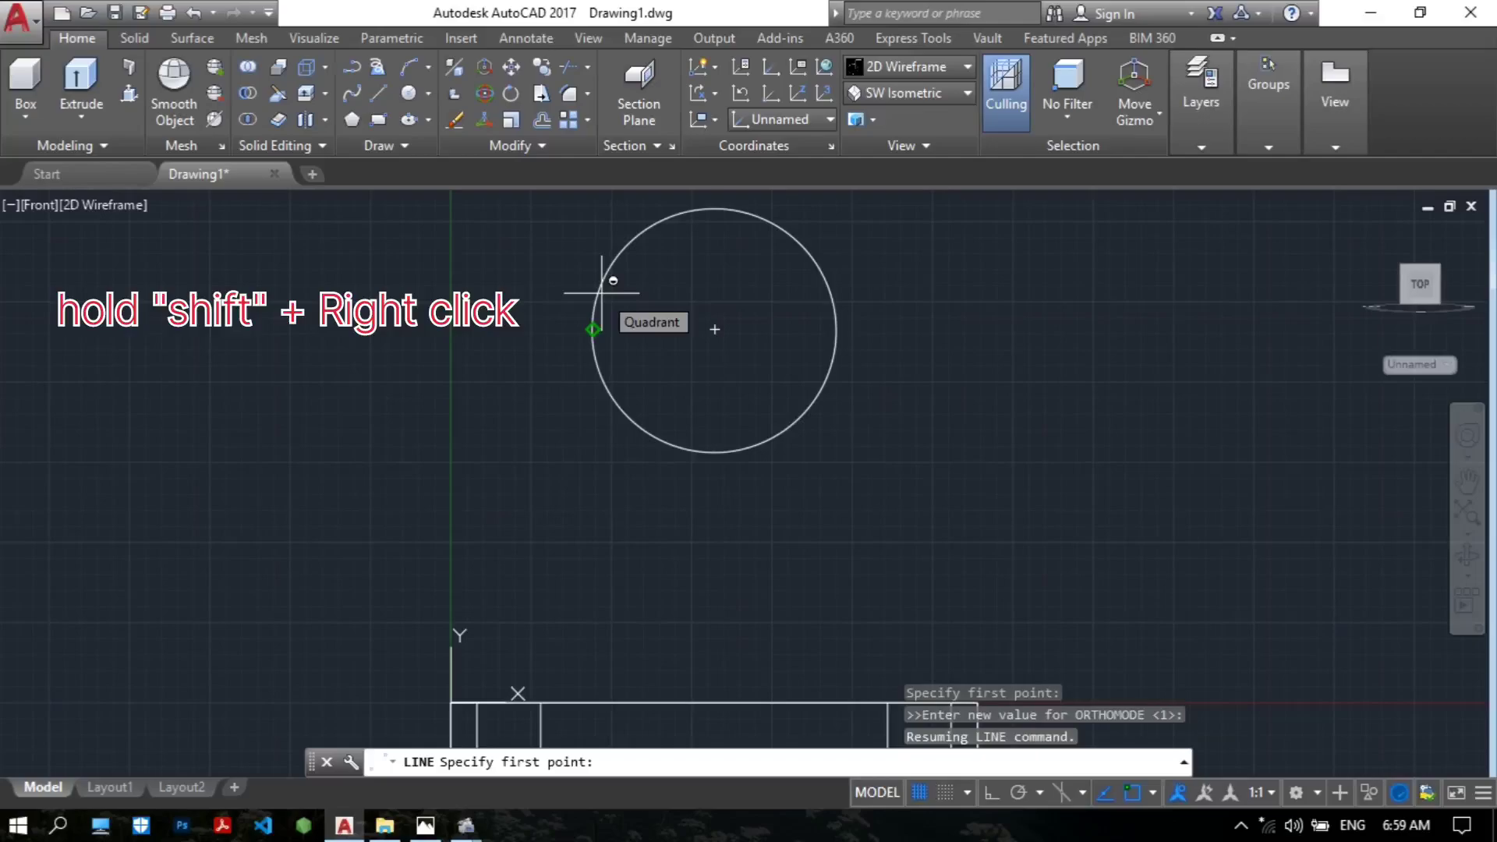
right_click(602, 297, "shift")
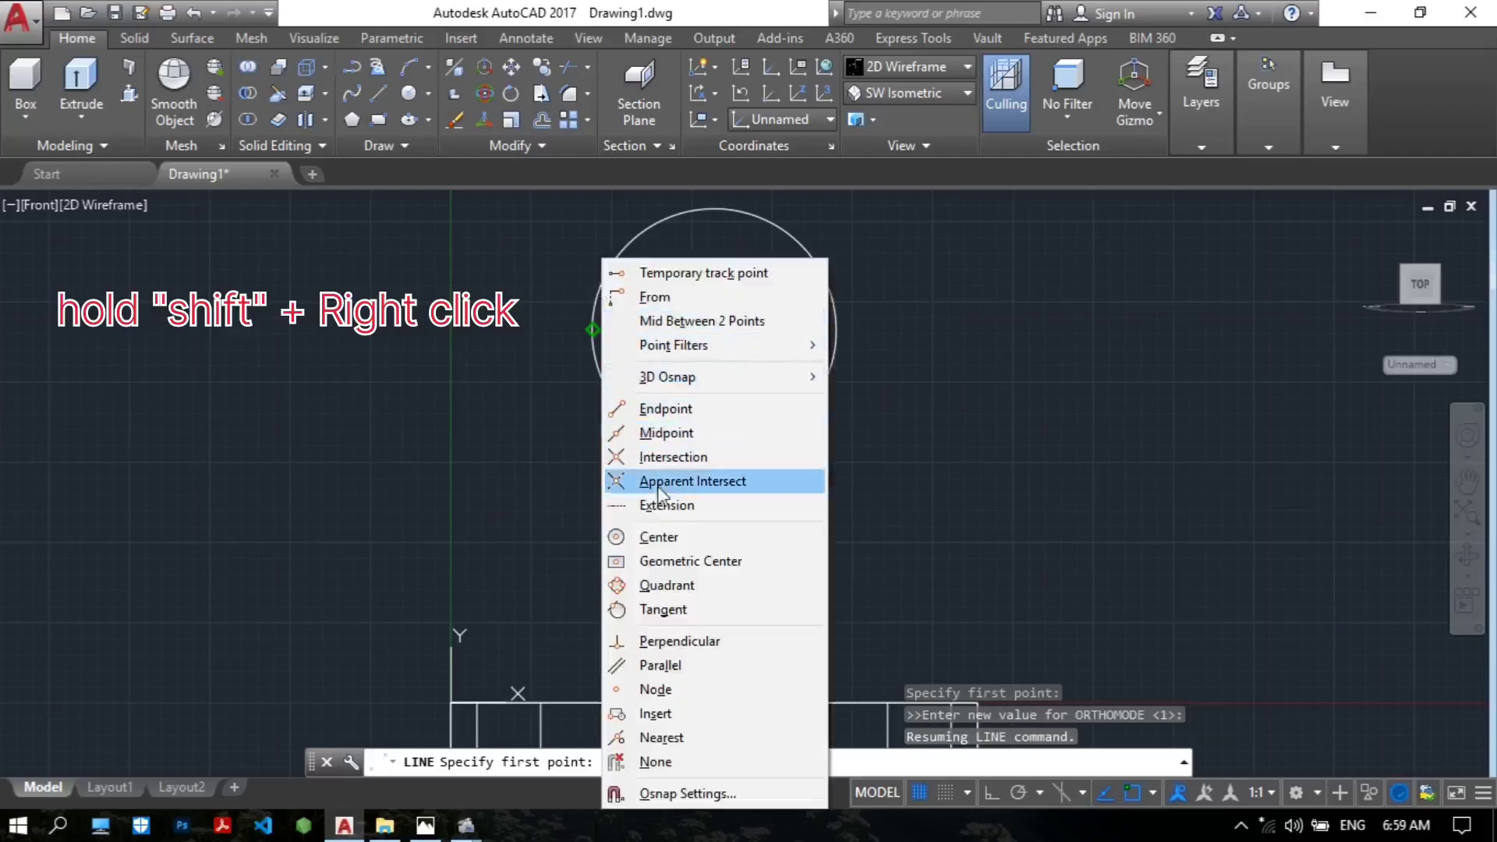
left_click(672, 609)
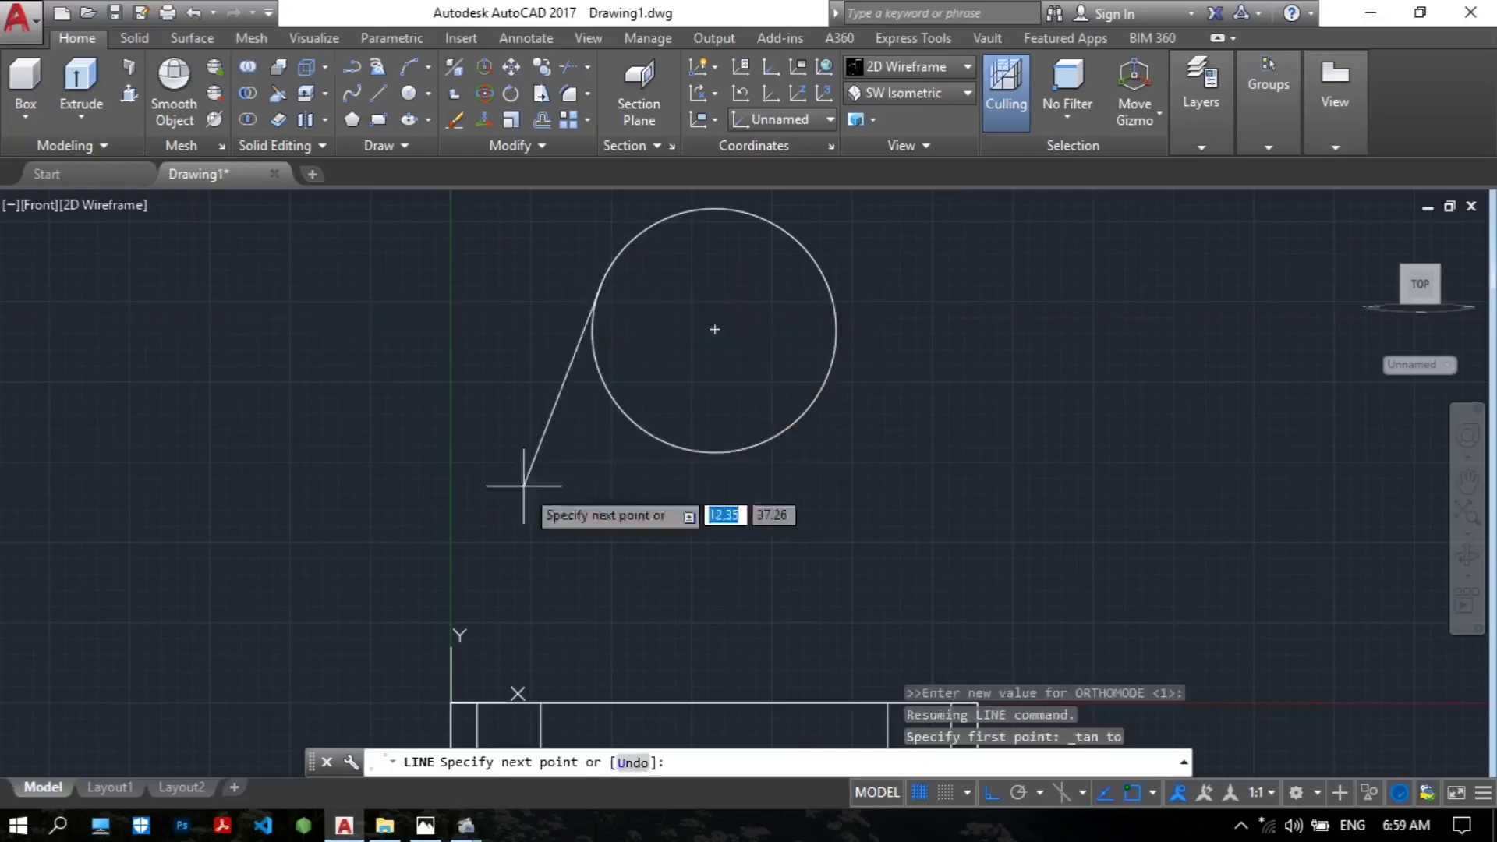
scroll(444, 718, "up", 2)
middle_click_drag(444, 718, 468, 540)
scroll(468, 541, "up", 3)
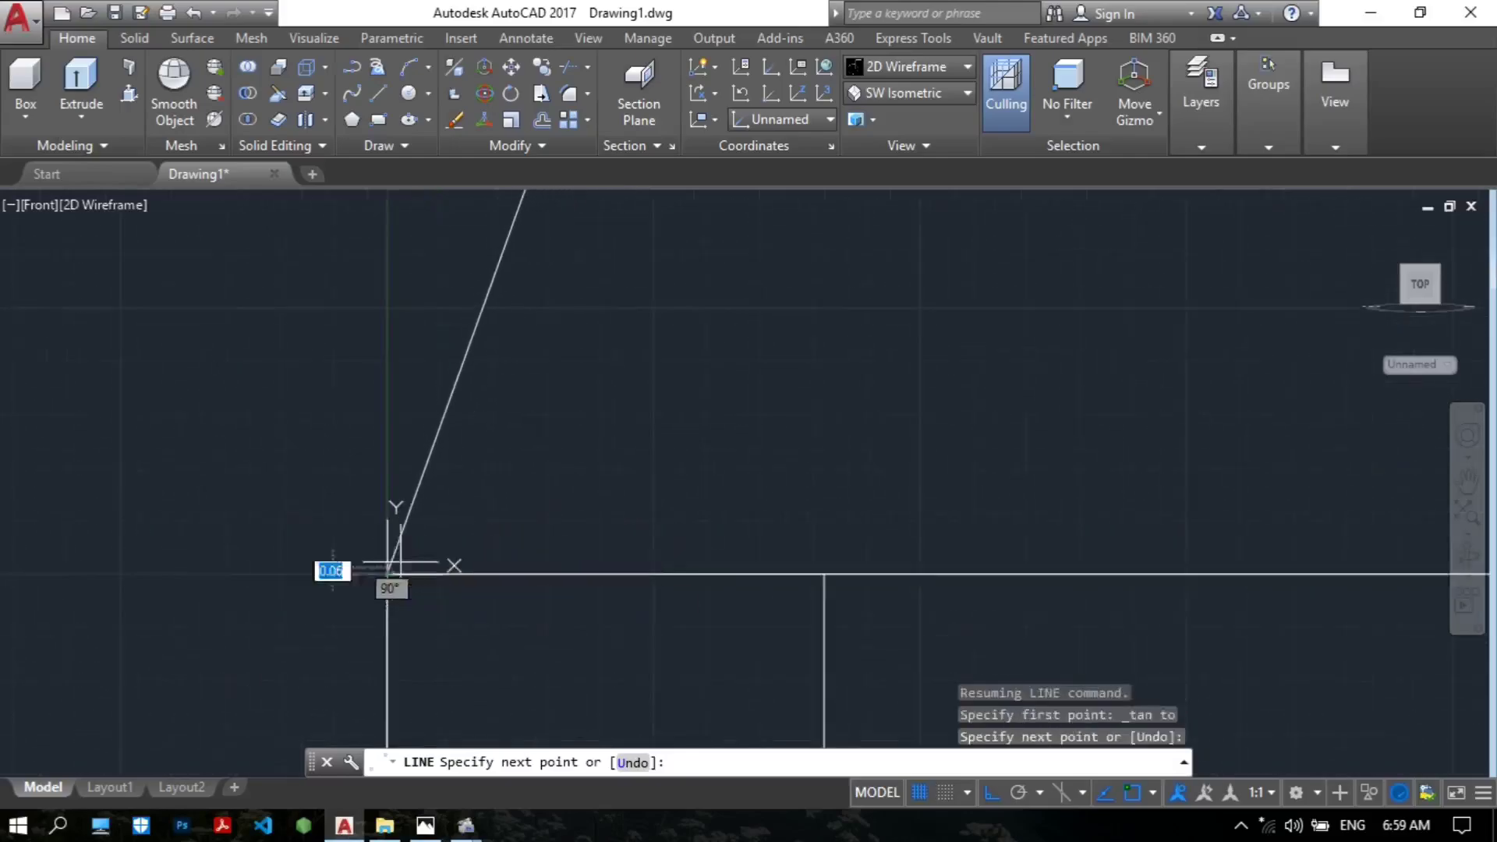
scroll(460, 525, "down", 3)
mouse_move(468, 538)
middle_mouse_down()
mouse_move(384, 489)
mouse_move(347, 489)
middle_mouse_up()
scroll(927, 546, "up", 4)
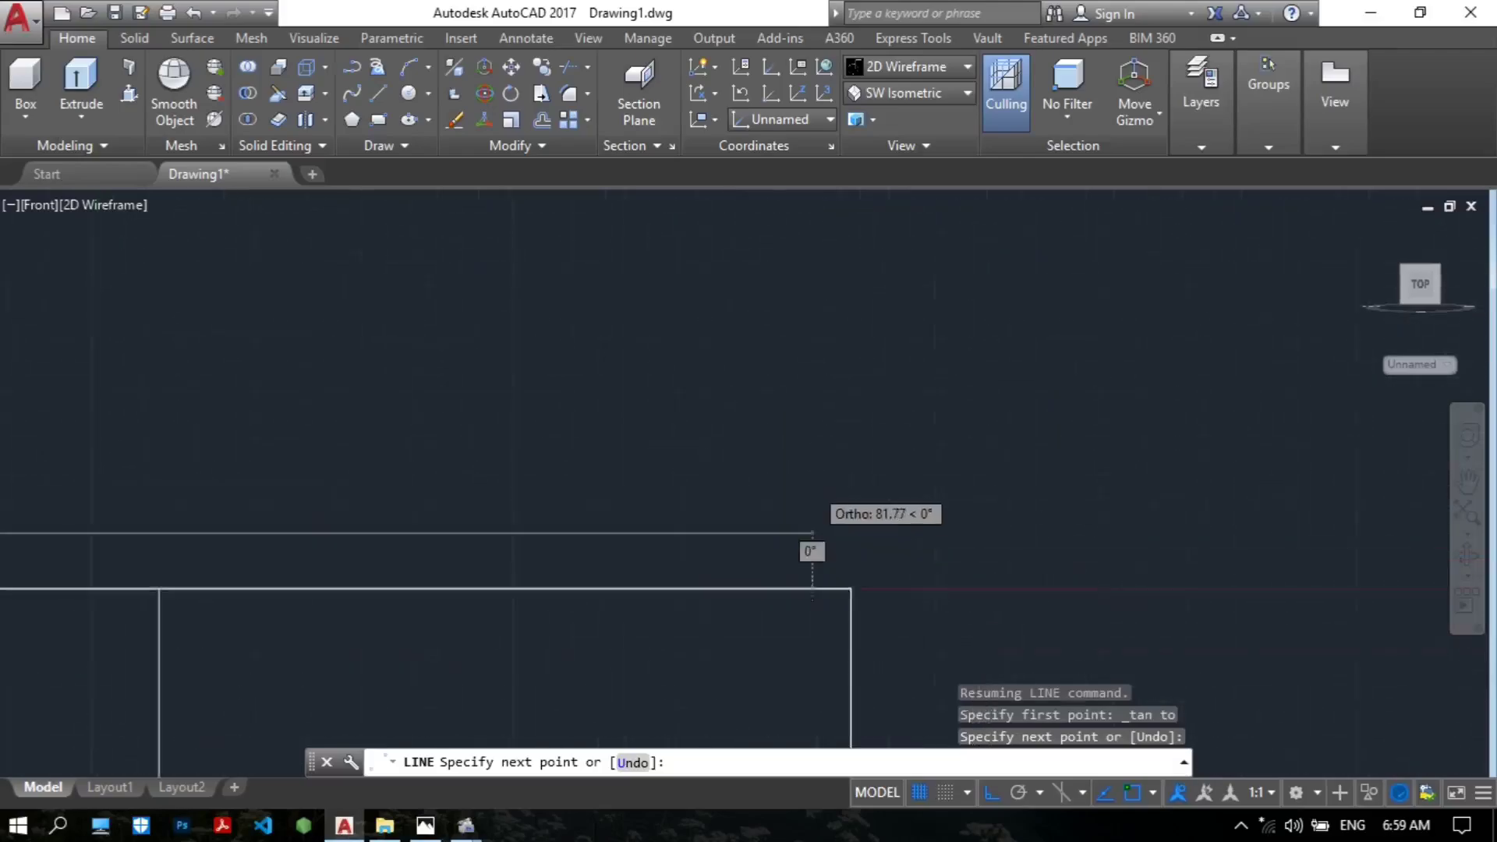
left_click(874, 651)
Step: Run the line back up tangent to the circle's right side and finish it
scroll(819, 545, "down", 2)
scroll(790, 515, "down", 5)
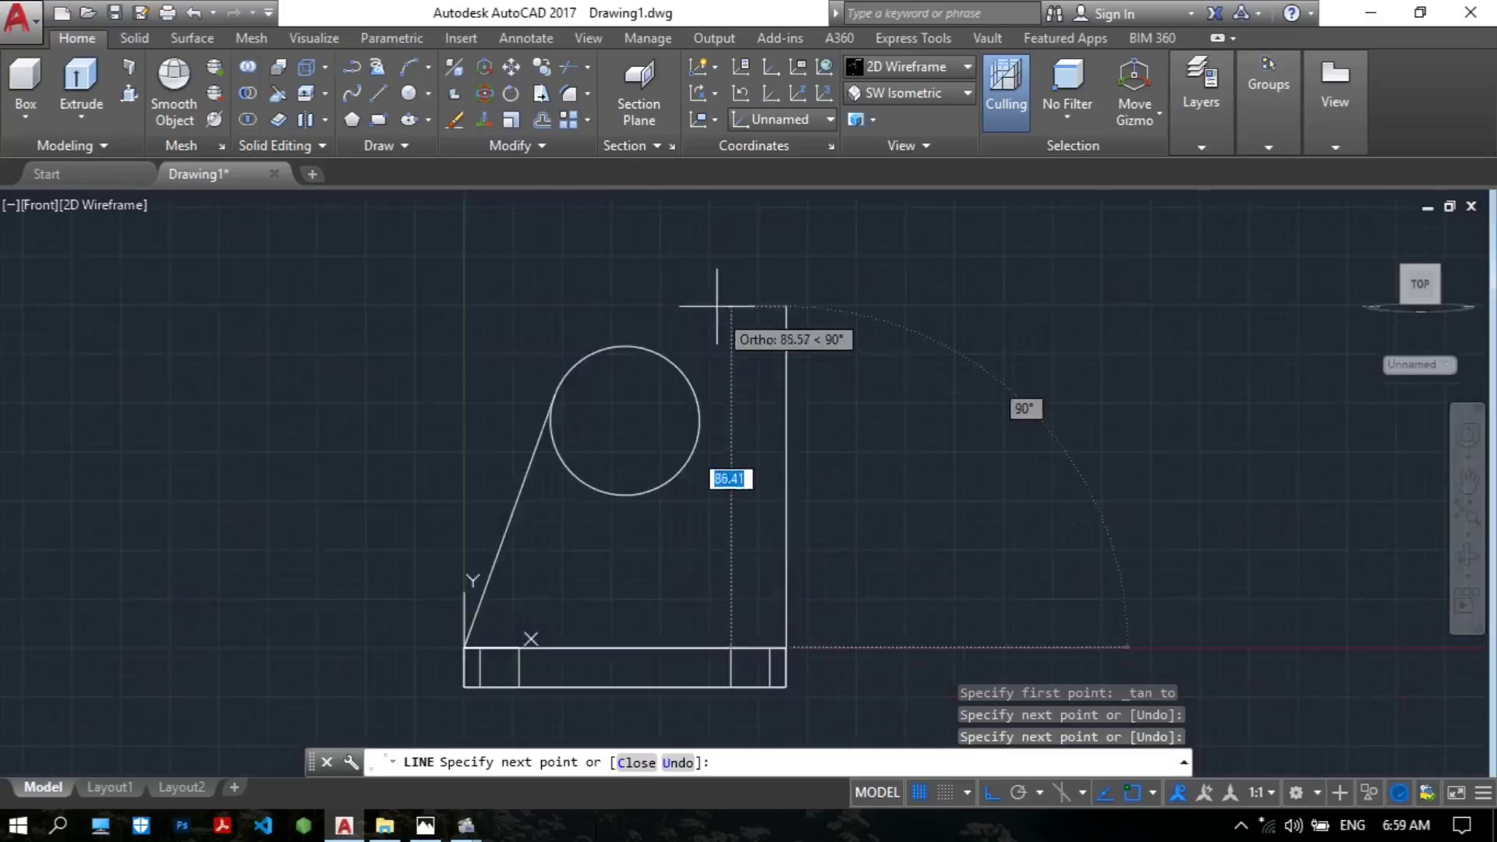
scroll(715, 387, "up", 6)
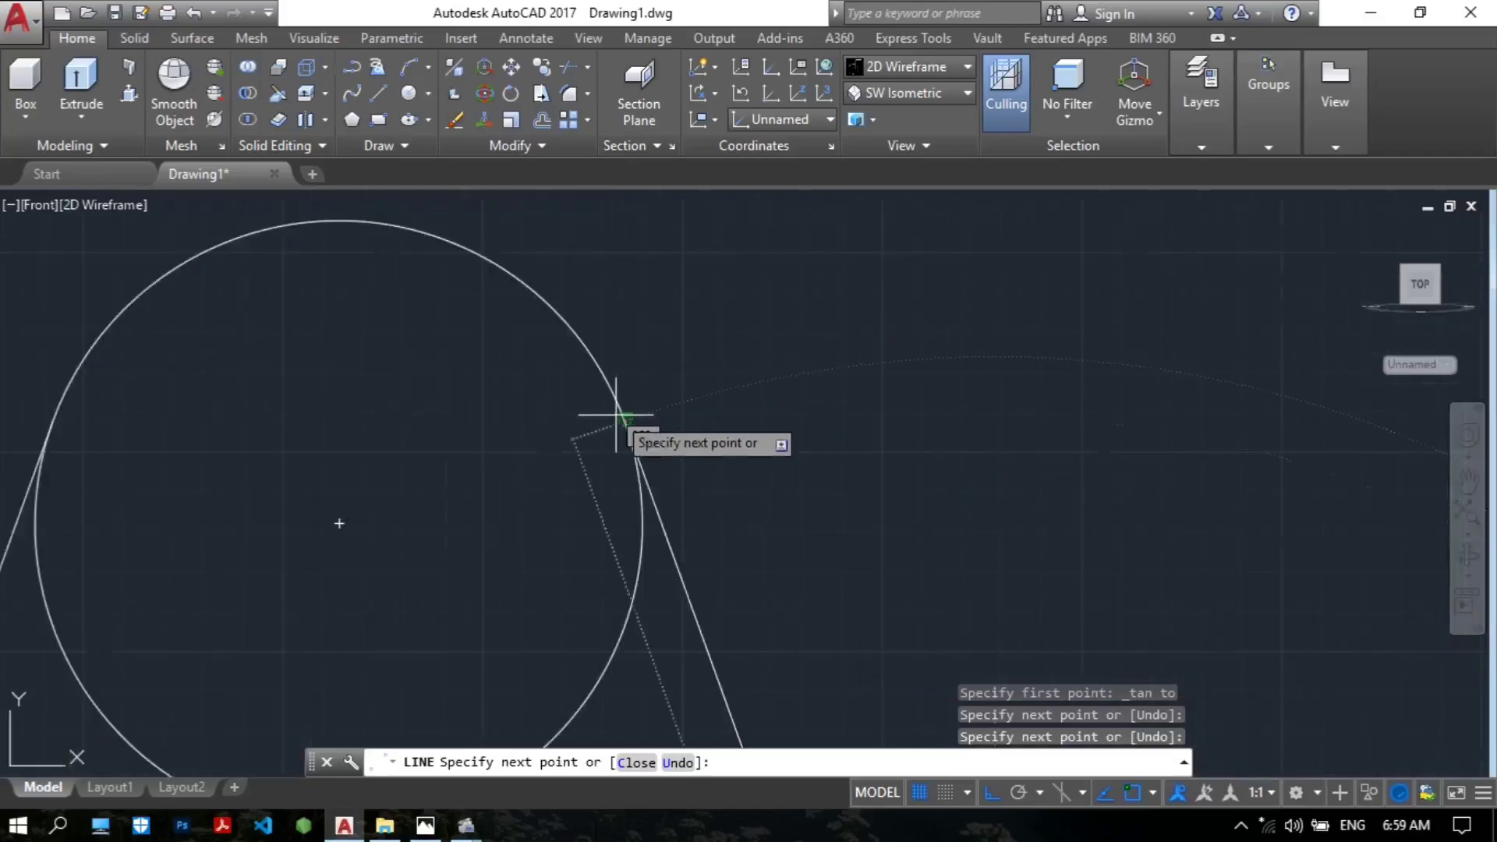
scroll(618, 418, "up", 4)
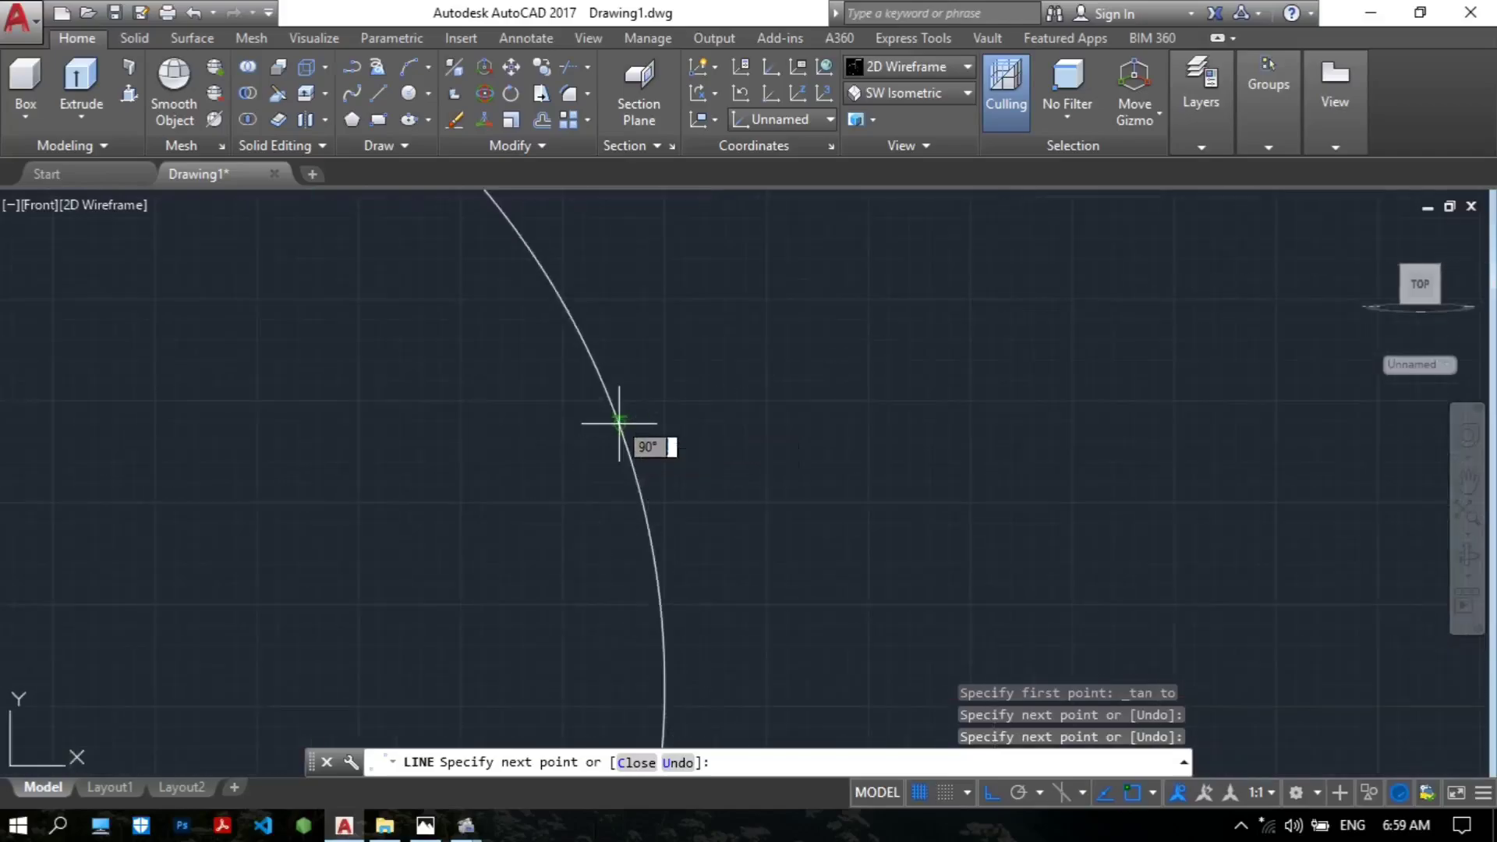
left_click(620, 423)
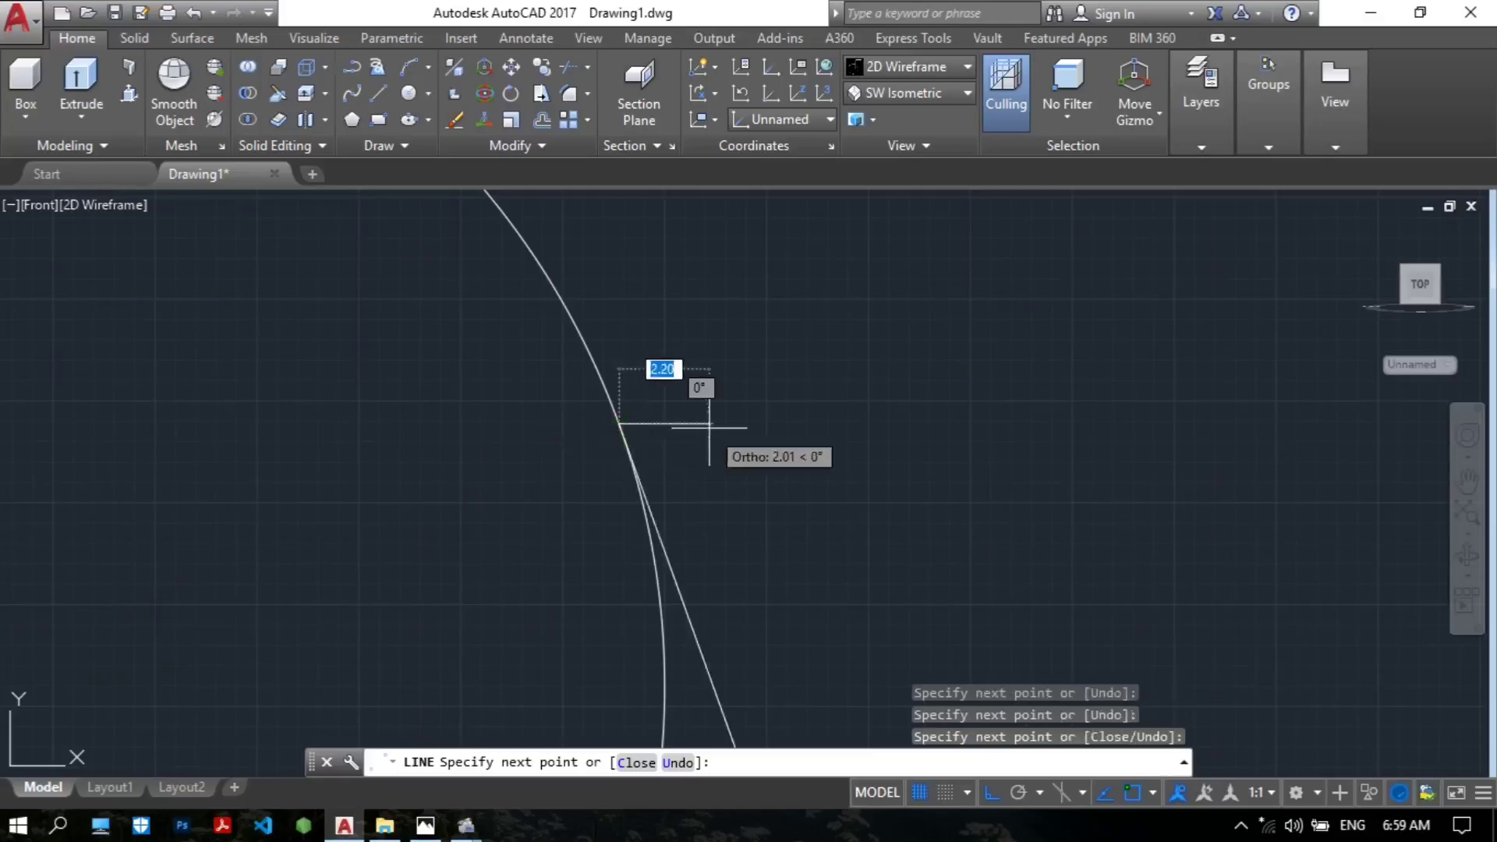
scroll(743, 426, "down", 4)
key("Return")
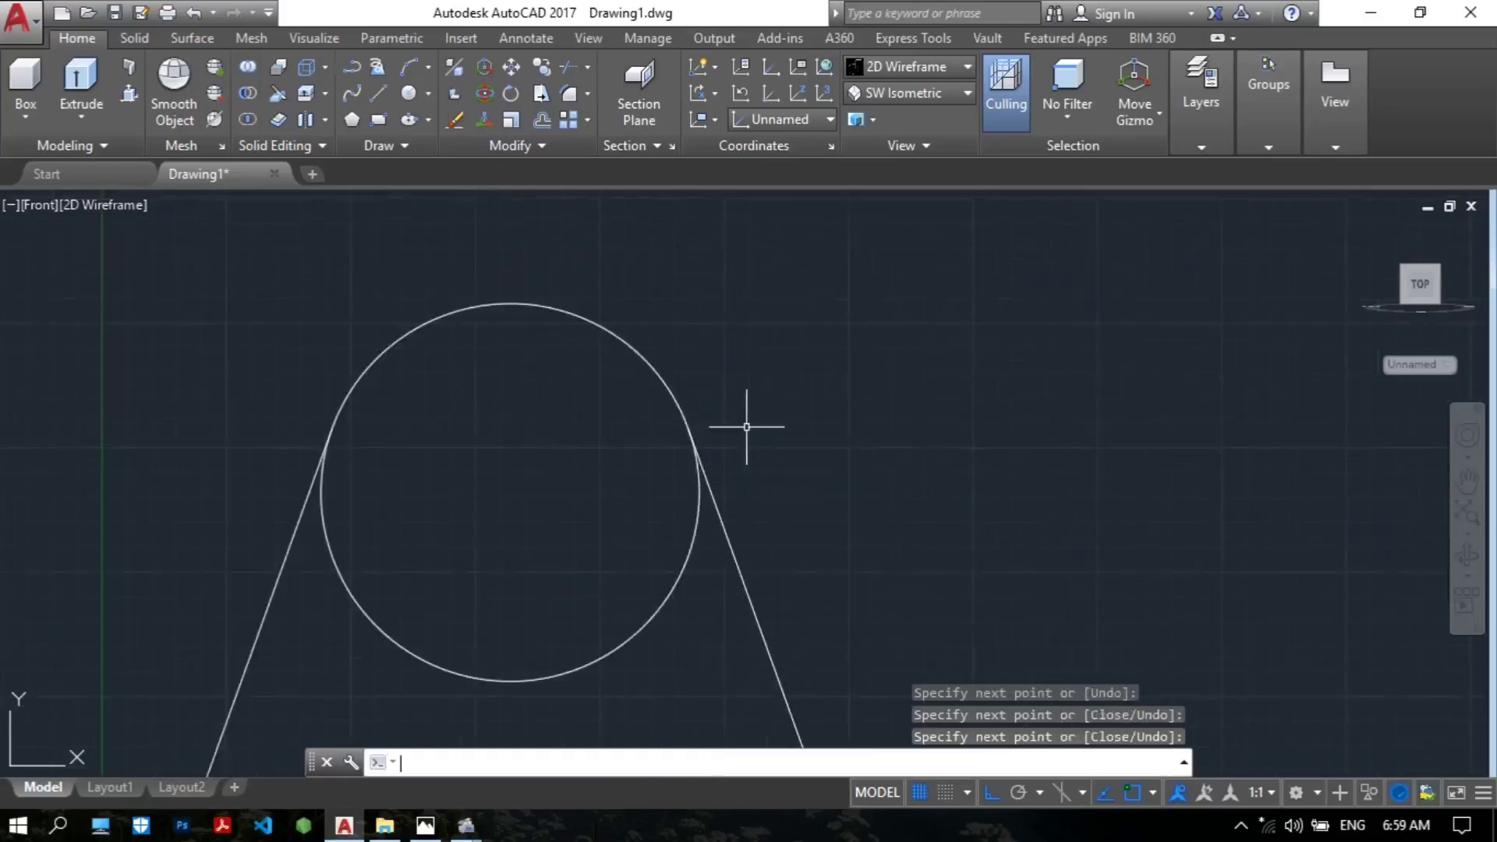
scroll(749, 424, "down", 3)
middle_click_drag(762, 414, 769, 395)
scroll(769, 394, "up", 2)
scroll(770, 406, "down", 4)
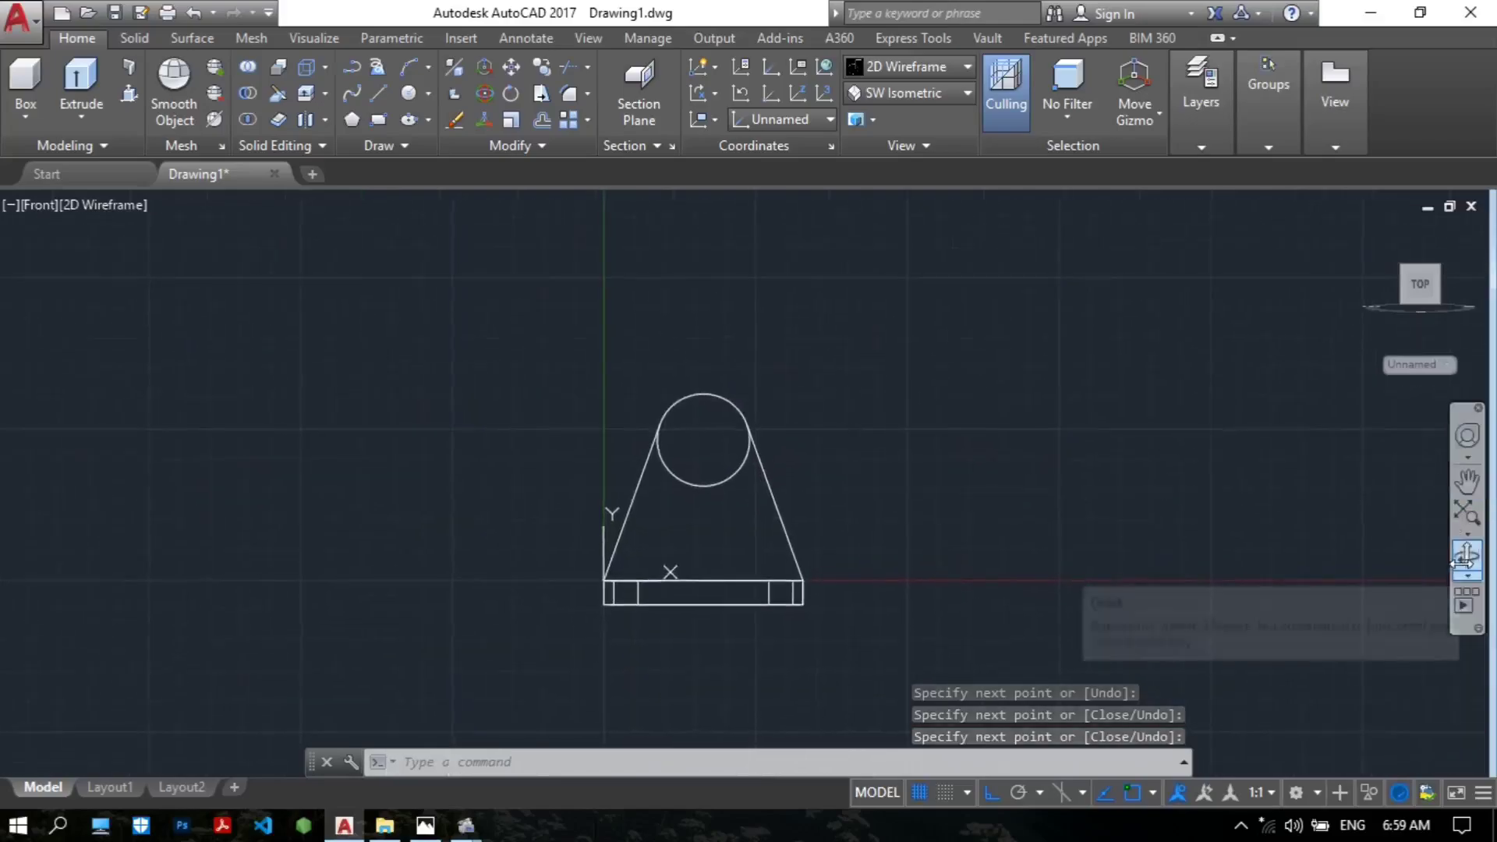
Step: Orbit to an angled 3D view showing the base thickness under the lug outline
left_click(1466, 553)
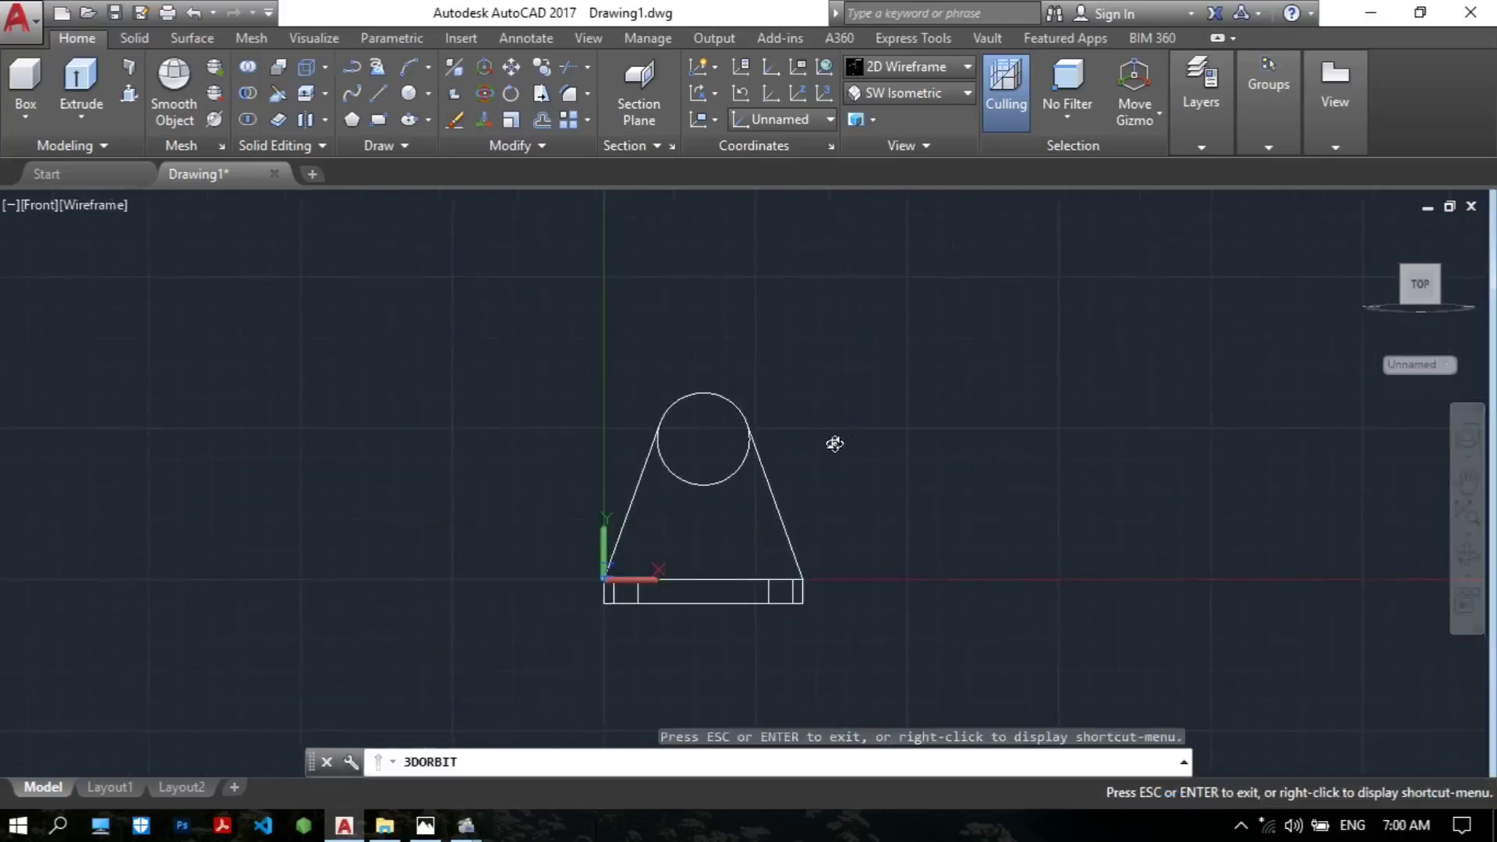
left_click_drag(829, 444, 727, 461)
key("Escape")
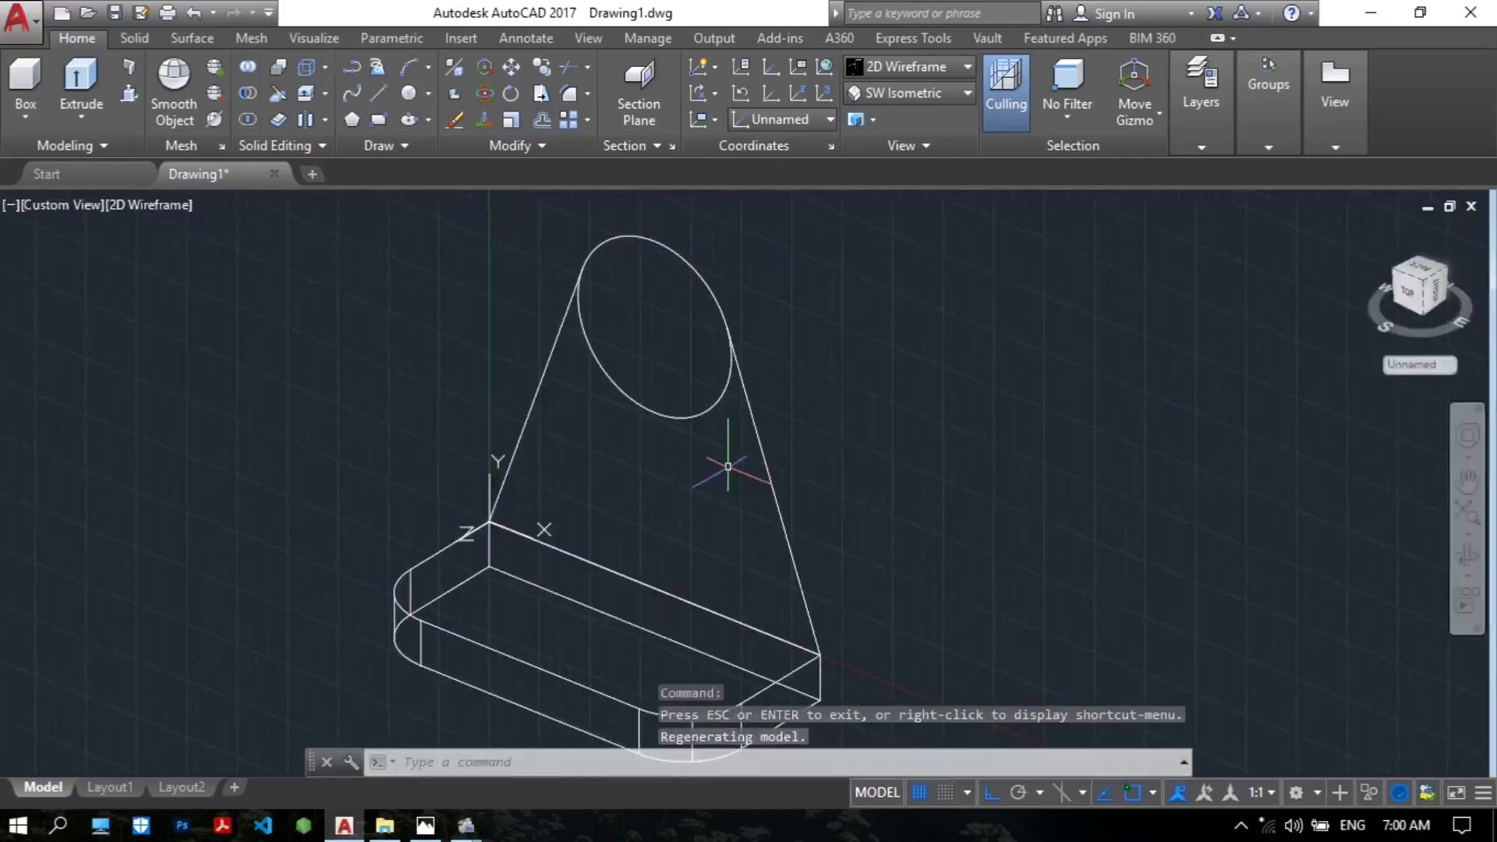
scroll(736, 458, "down", 5)
scroll(733, 457, "up", 5)
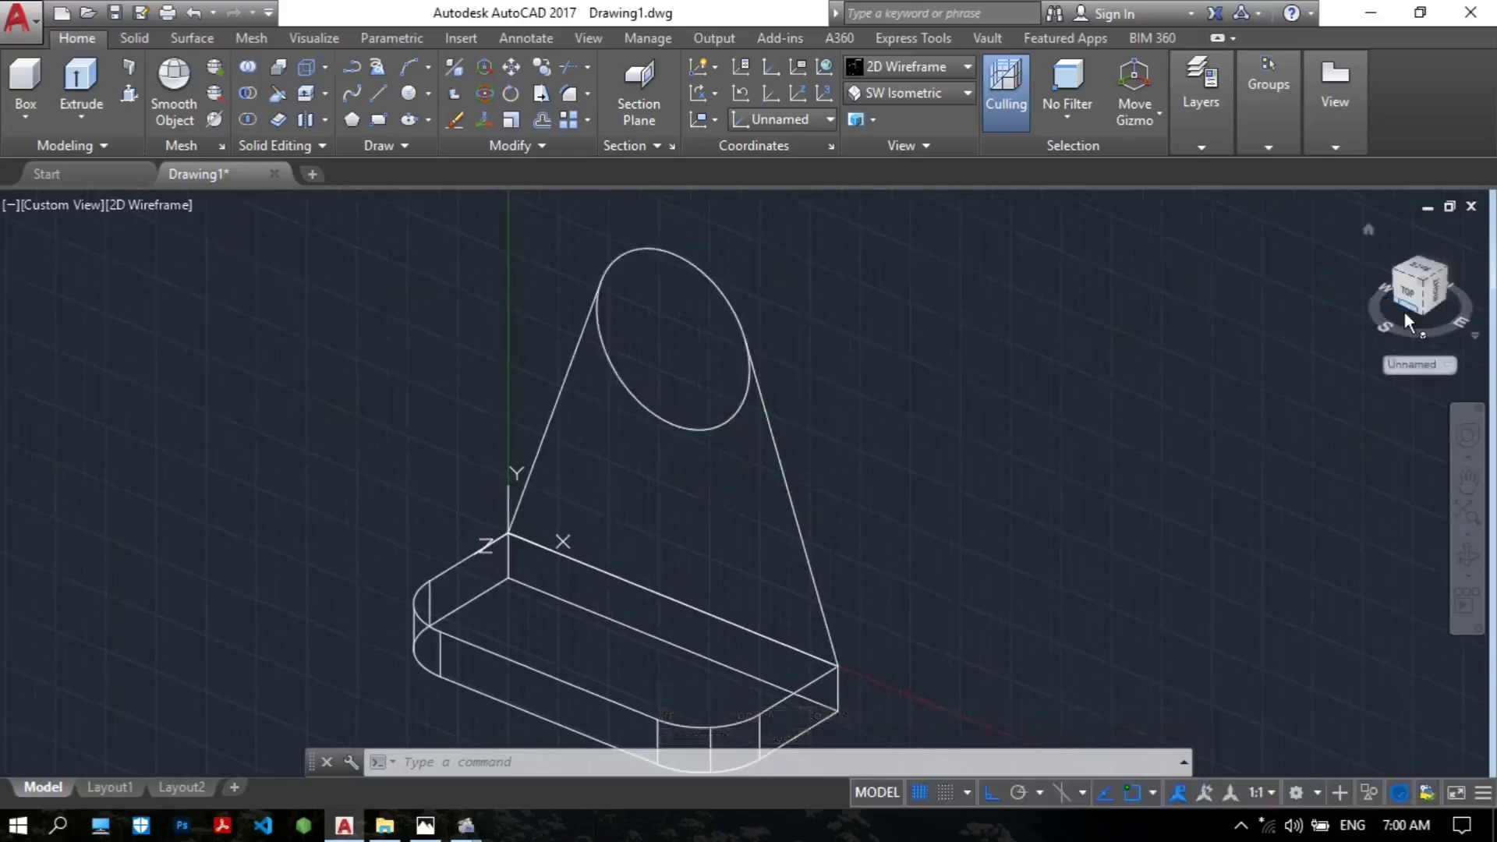
middle_click_drag(855, 461, 881, 450)
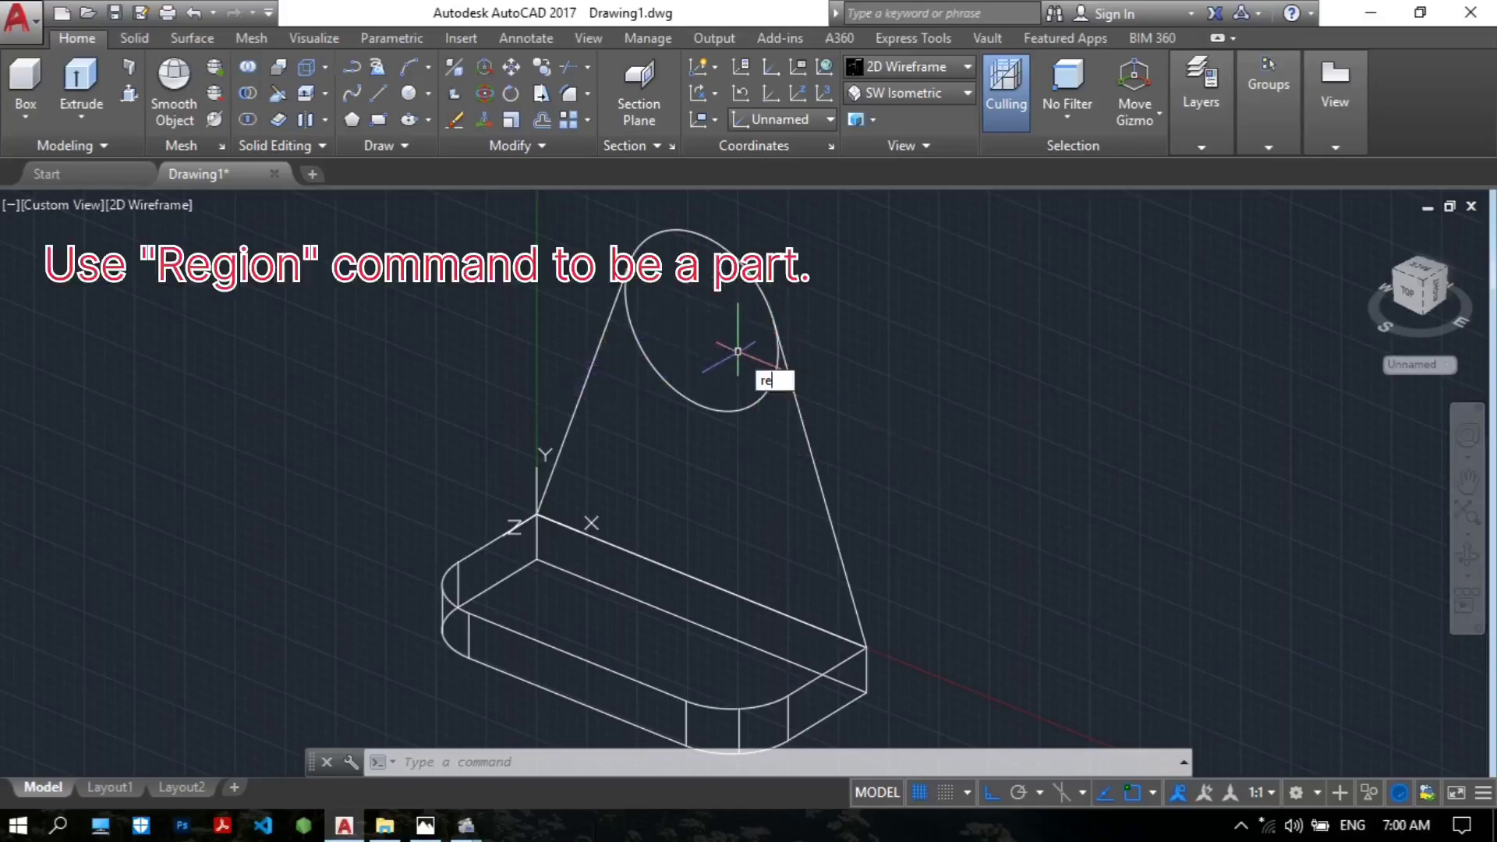
Step: Make a region from the two slanted lines, the base's top edge and the circle
type("g")
key("Return")
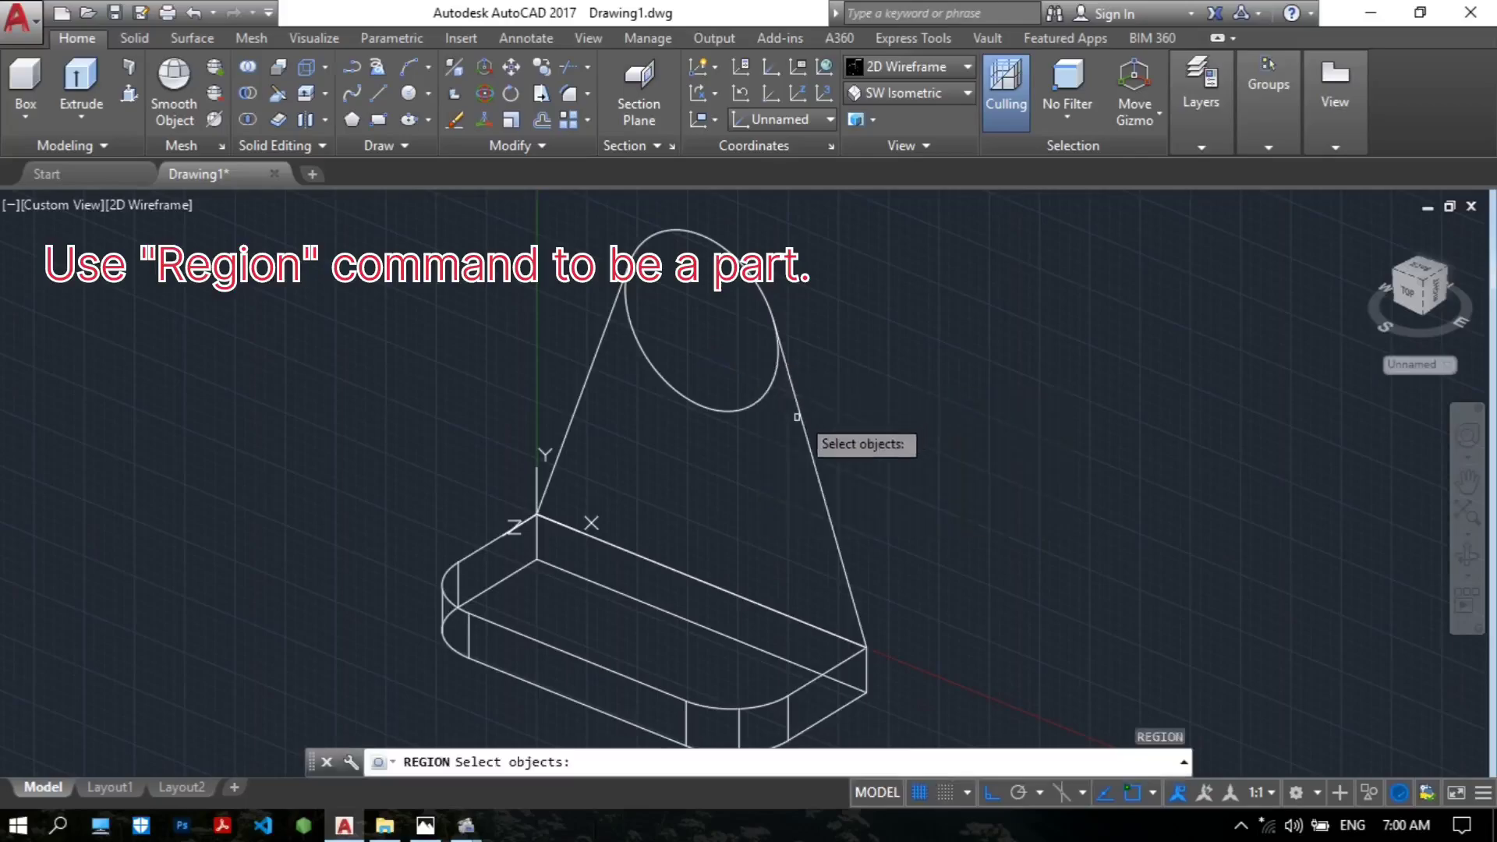
left_click(799, 416)
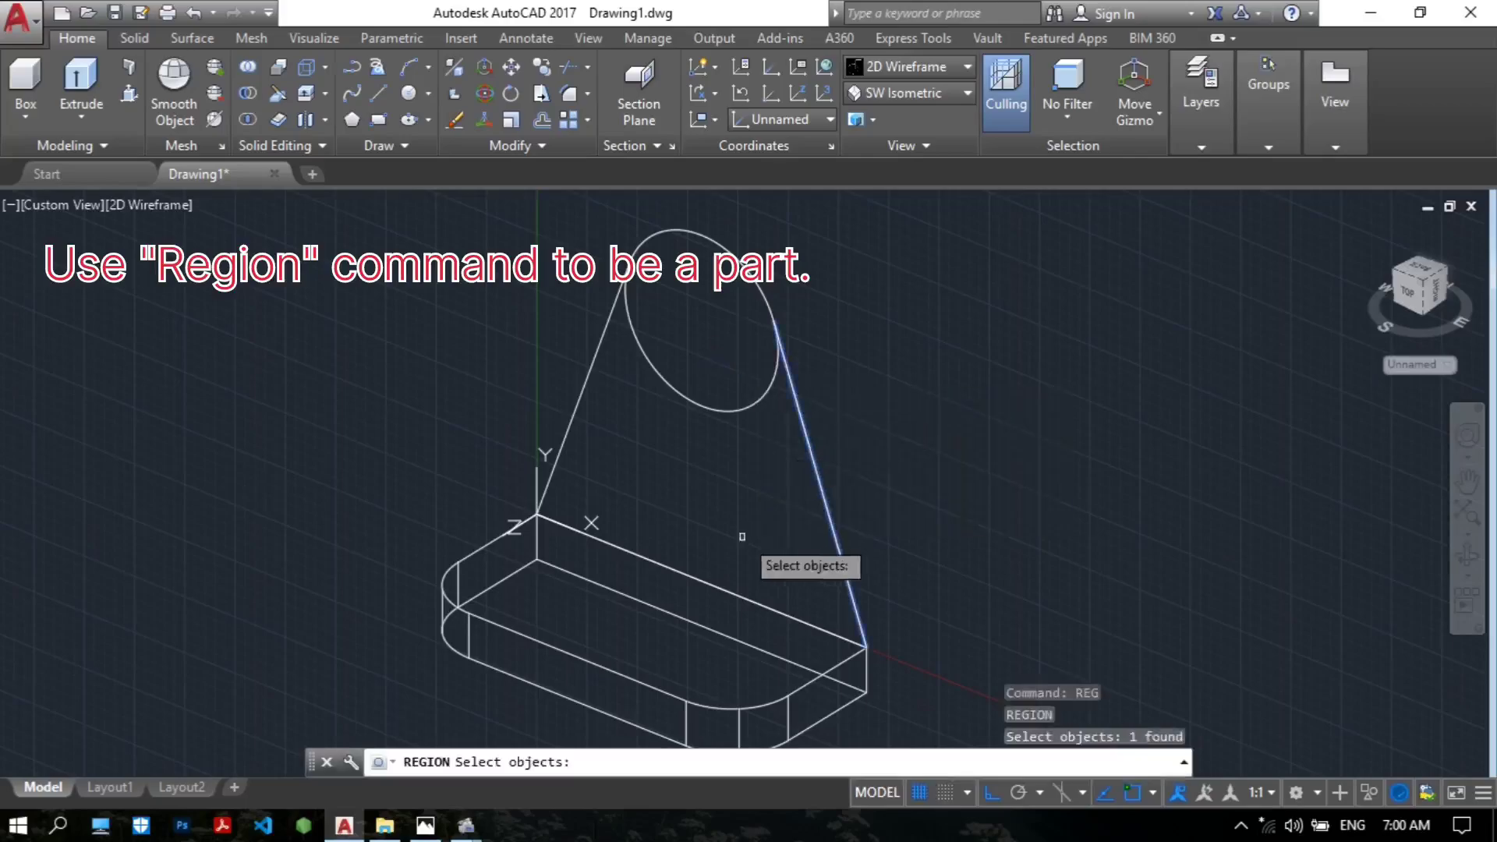
left_click(718, 589)
left_click(575, 417)
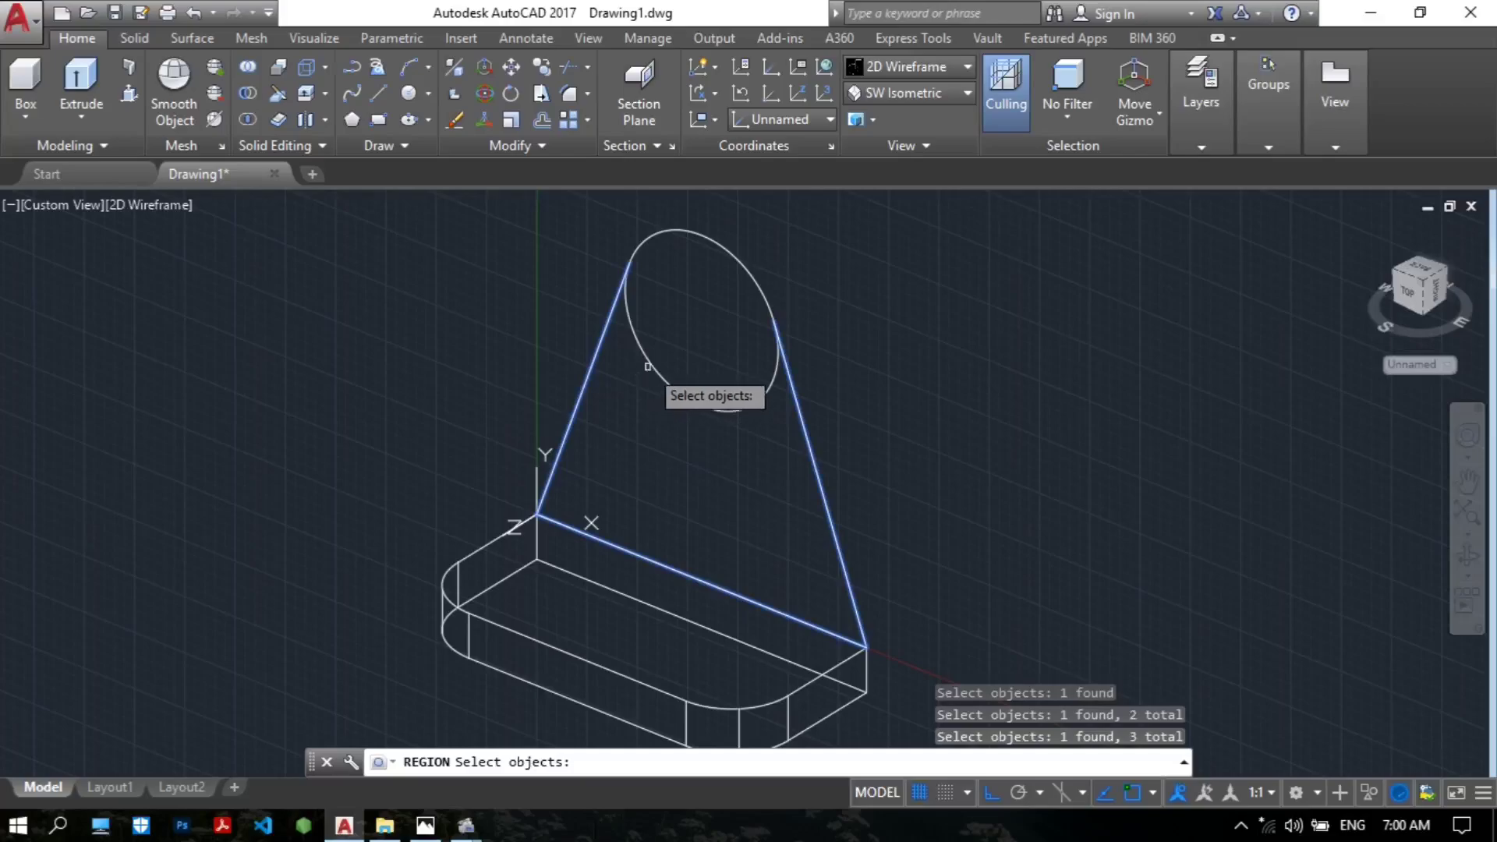
left_click(652, 363)
key("Return")
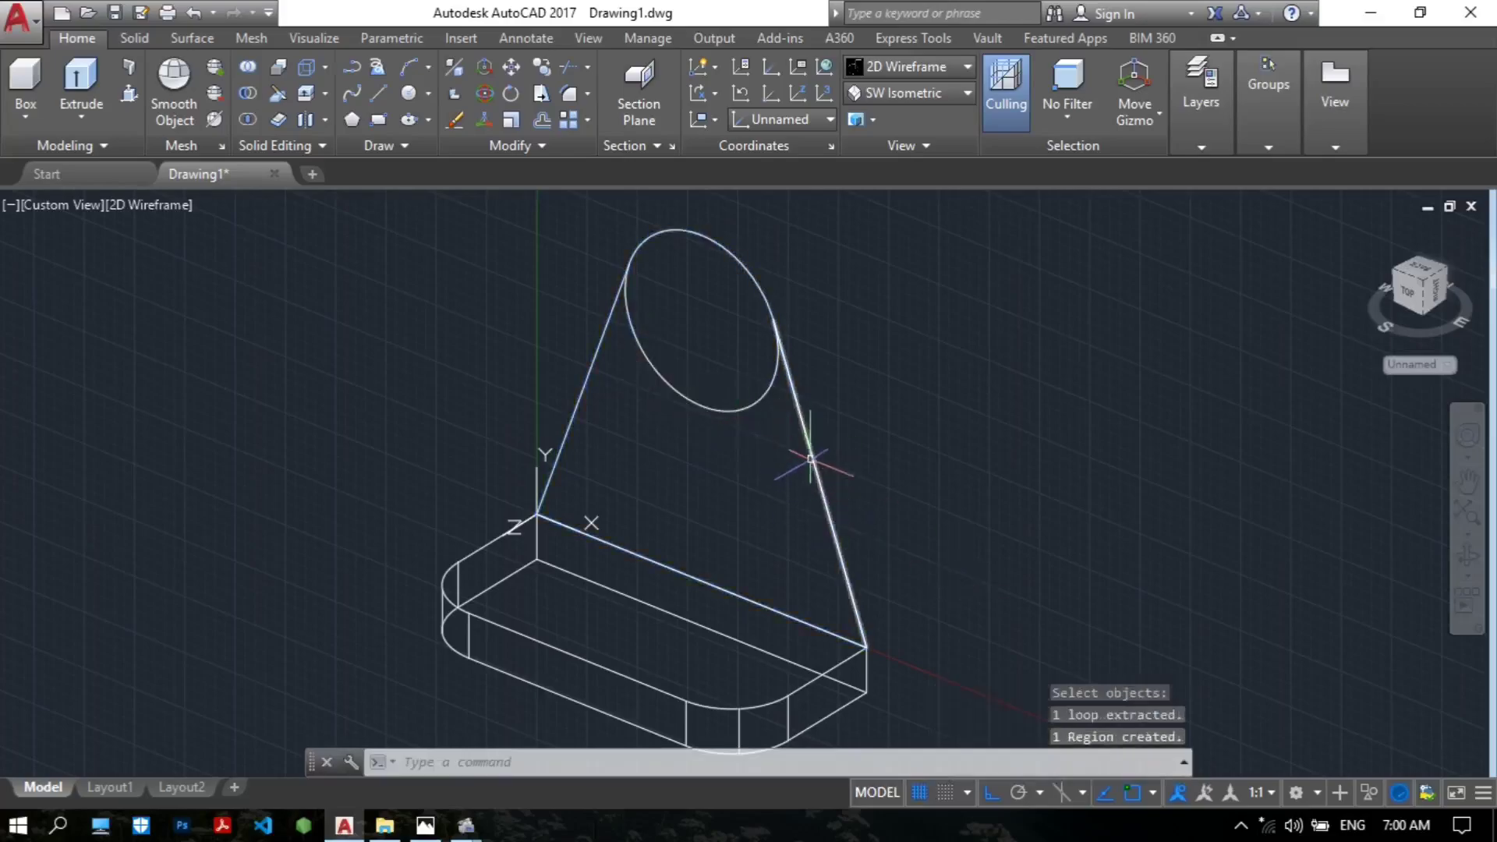
scroll(545, 394, "down", 2)
scroll(546, 394, "up", 2)
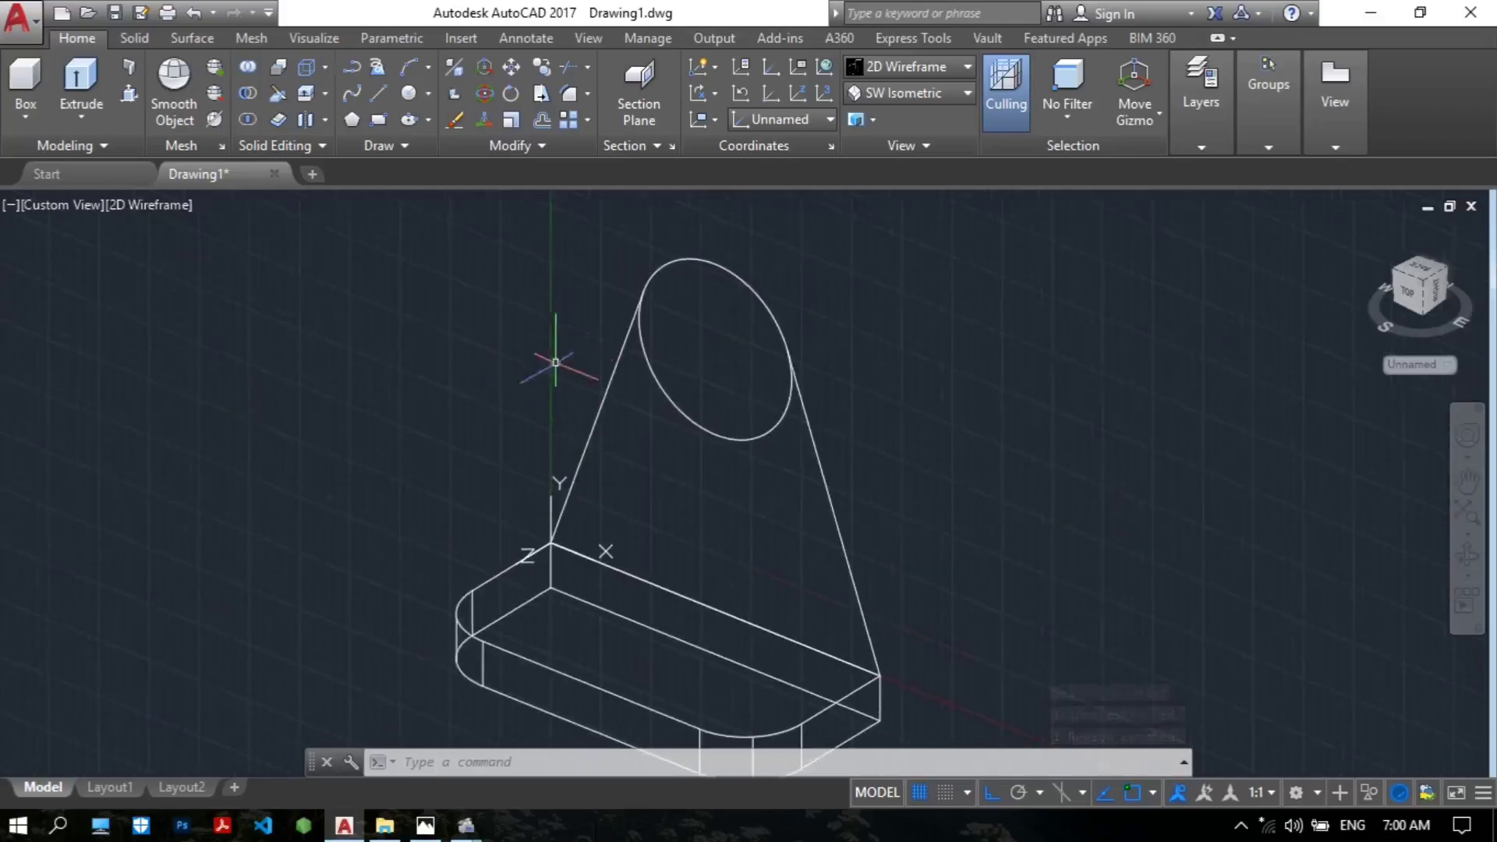
Step: Press-pull the web region 10 units and extend the lug cylinder's end face to match
left_click(129, 95)
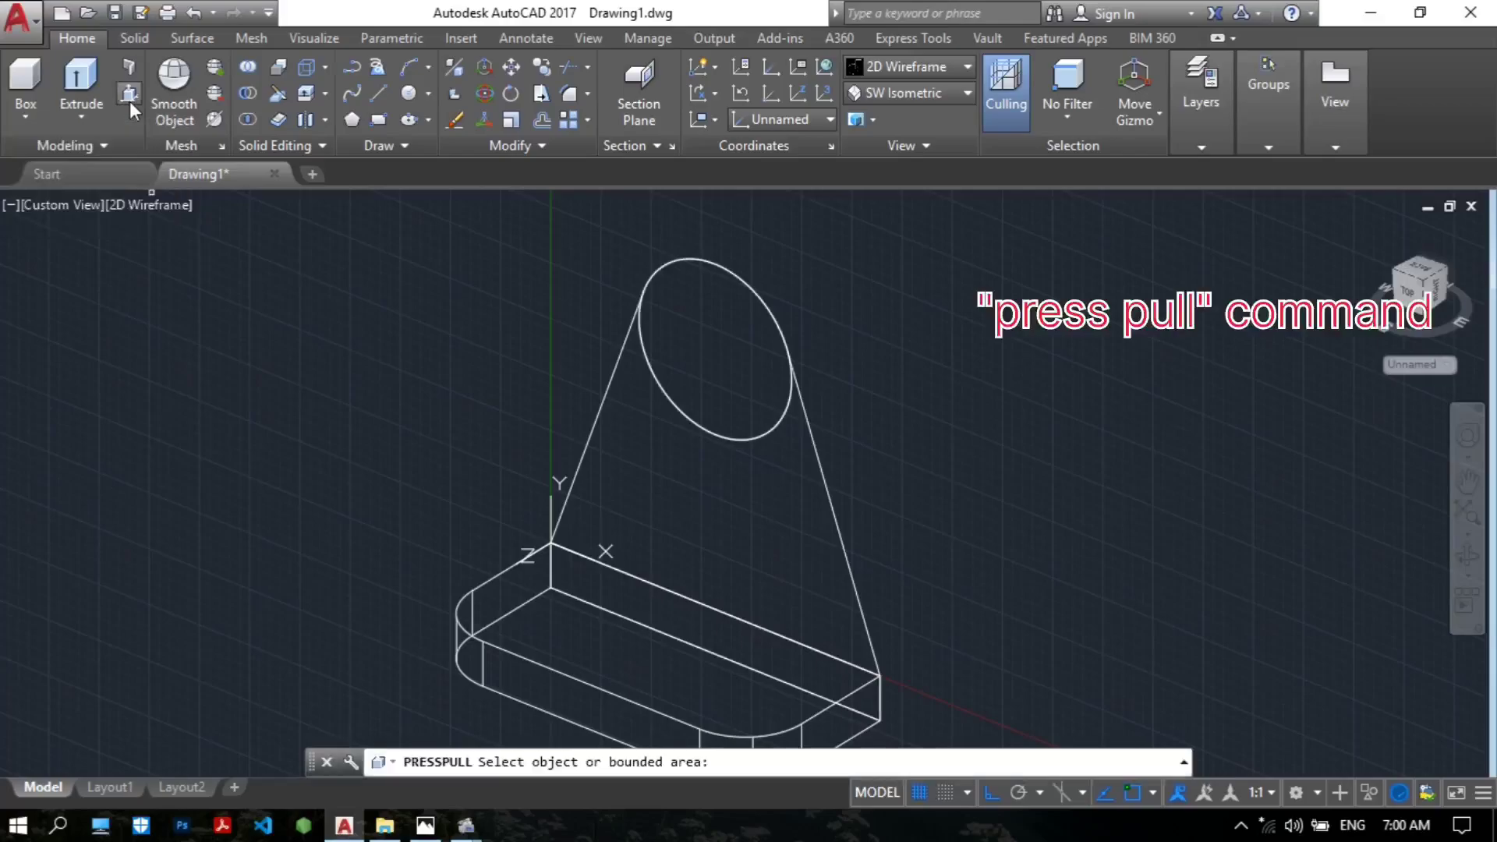
left_click(640, 453)
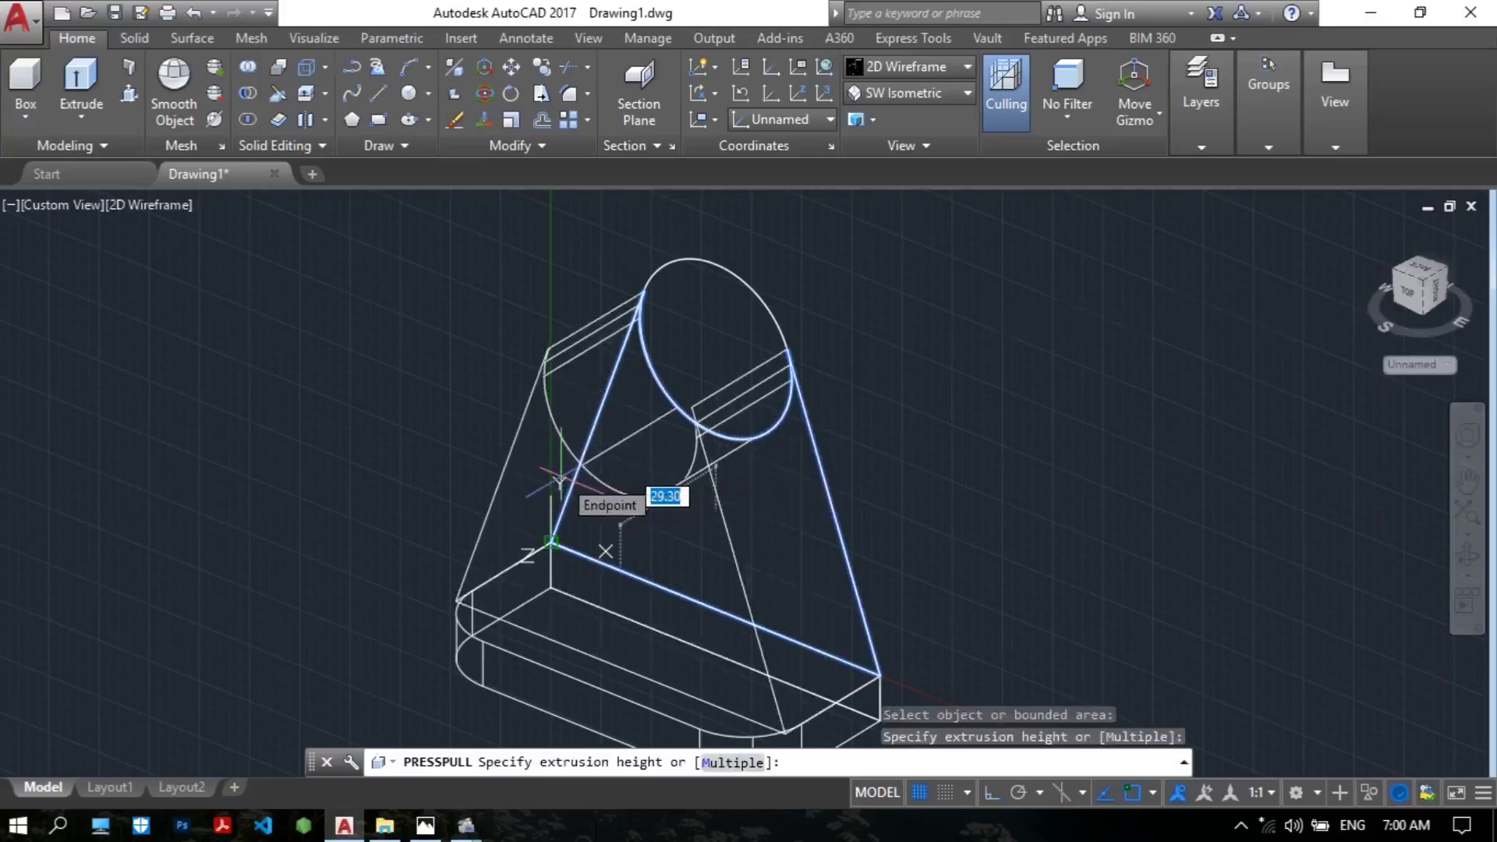
type("10")
key("Return")
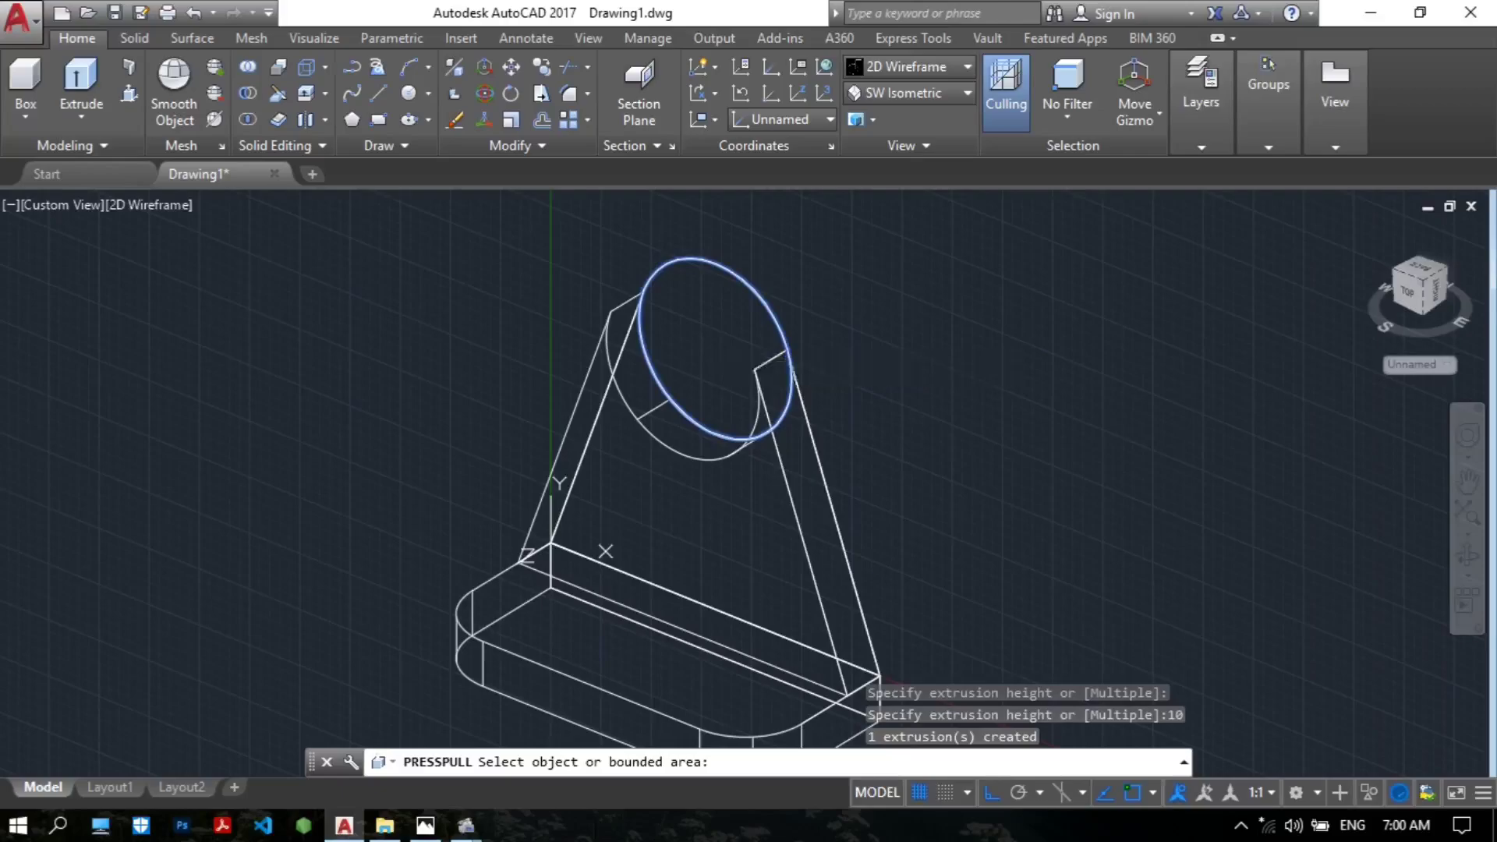
left_click(702, 346)
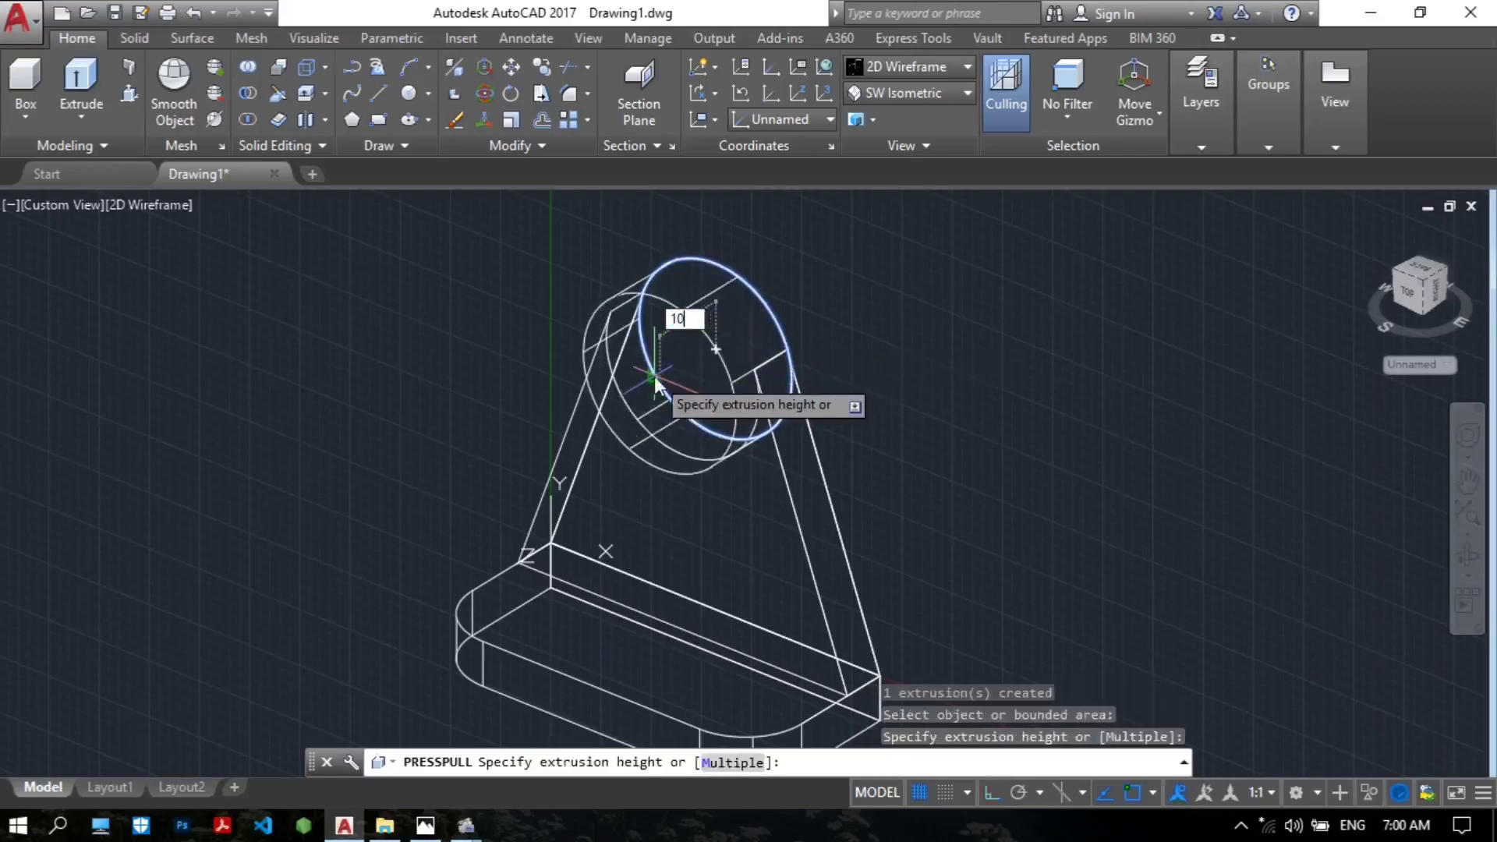
left_click(716, 349)
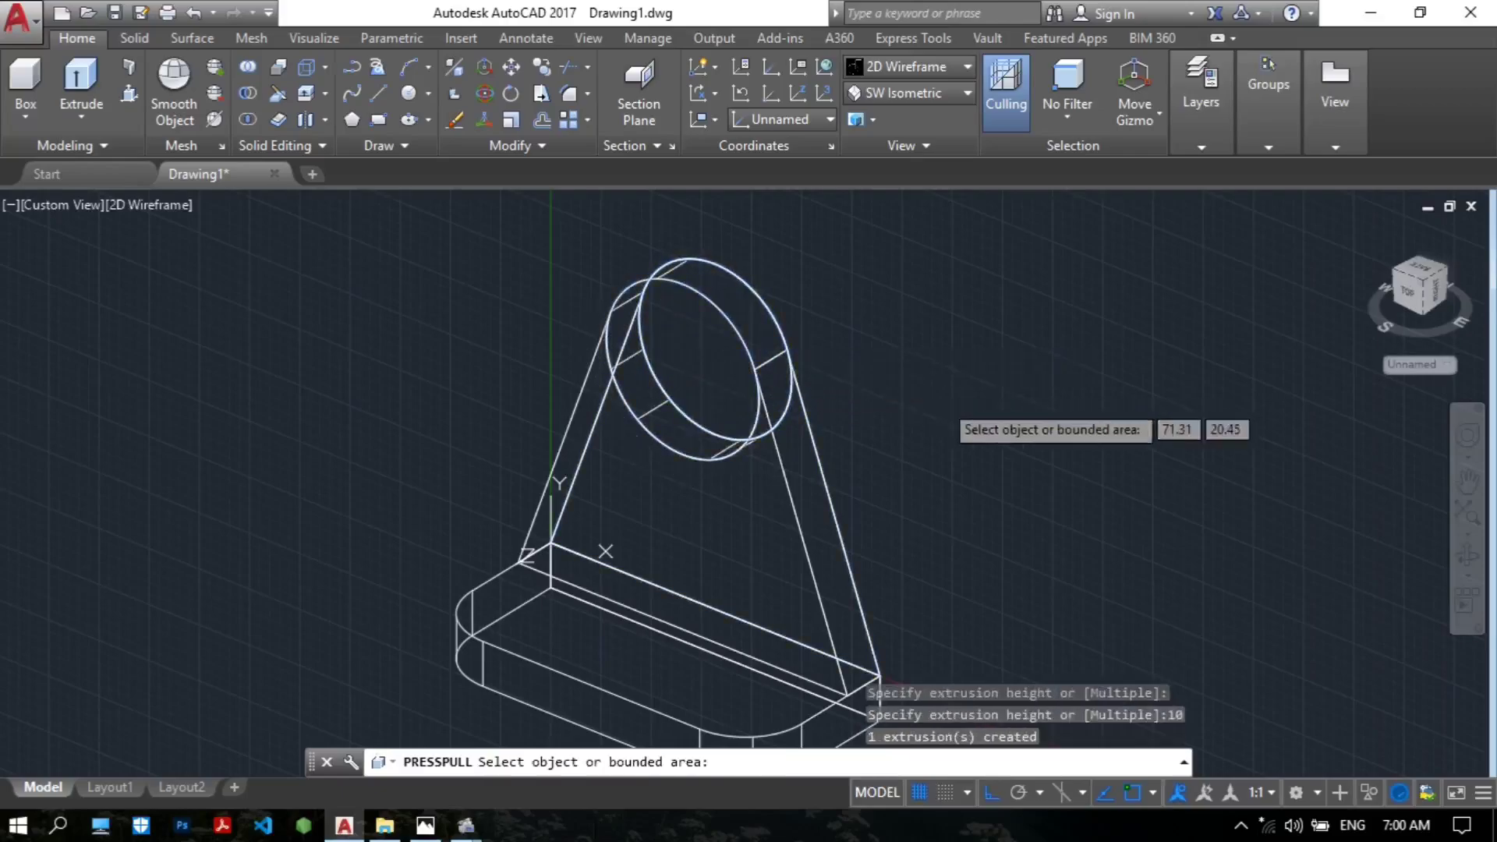
key("Return")
middle_click_drag(1002, 445, 952, 413)
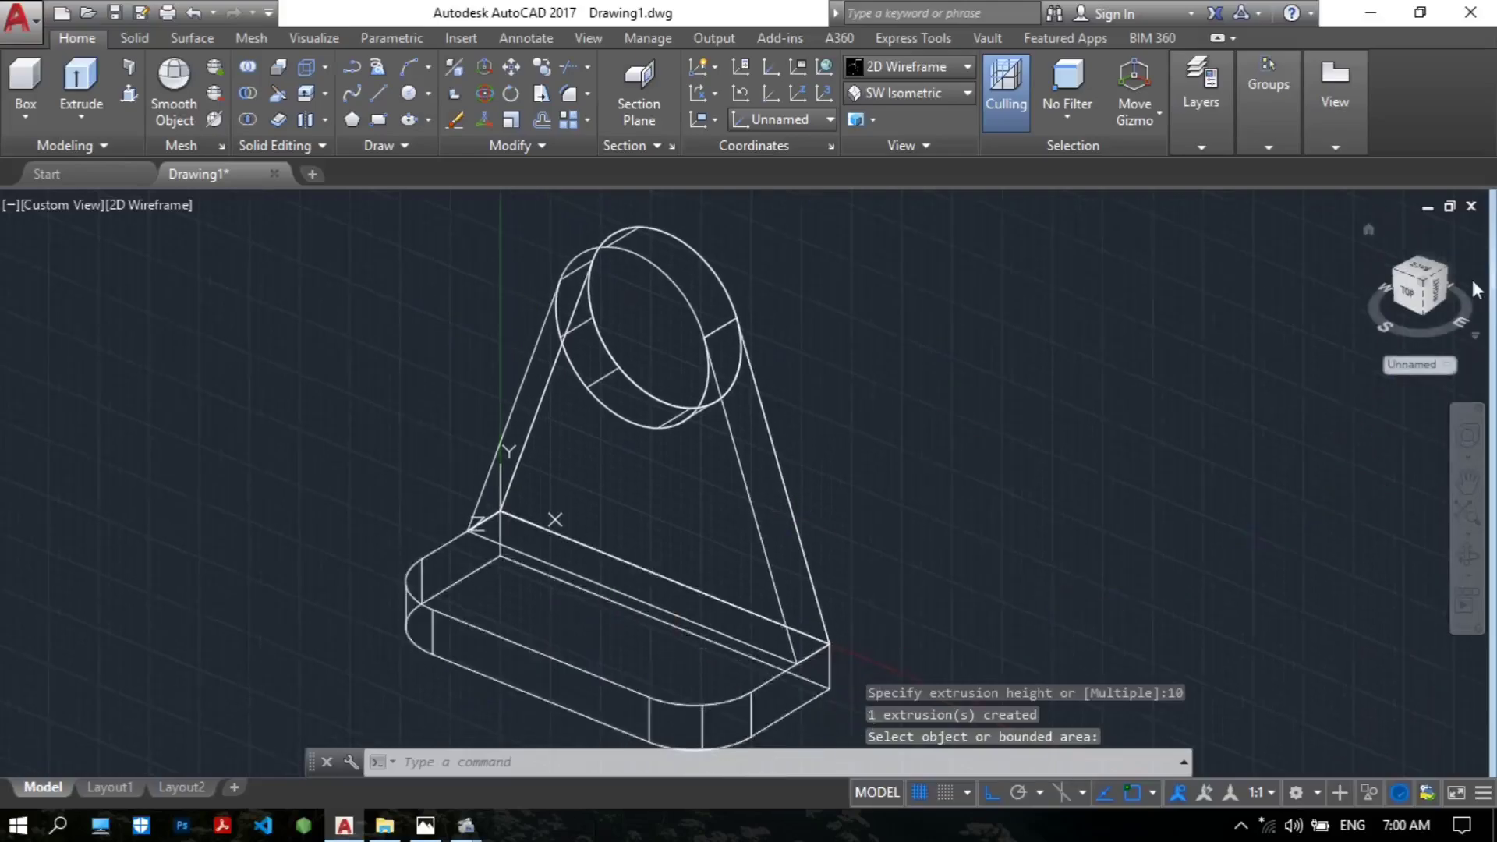
Step: View the bracket from the right side, rolled upright with the ViewCube
left_click(1434, 287)
left_click(1449, 234)
left_click(1463, 226)
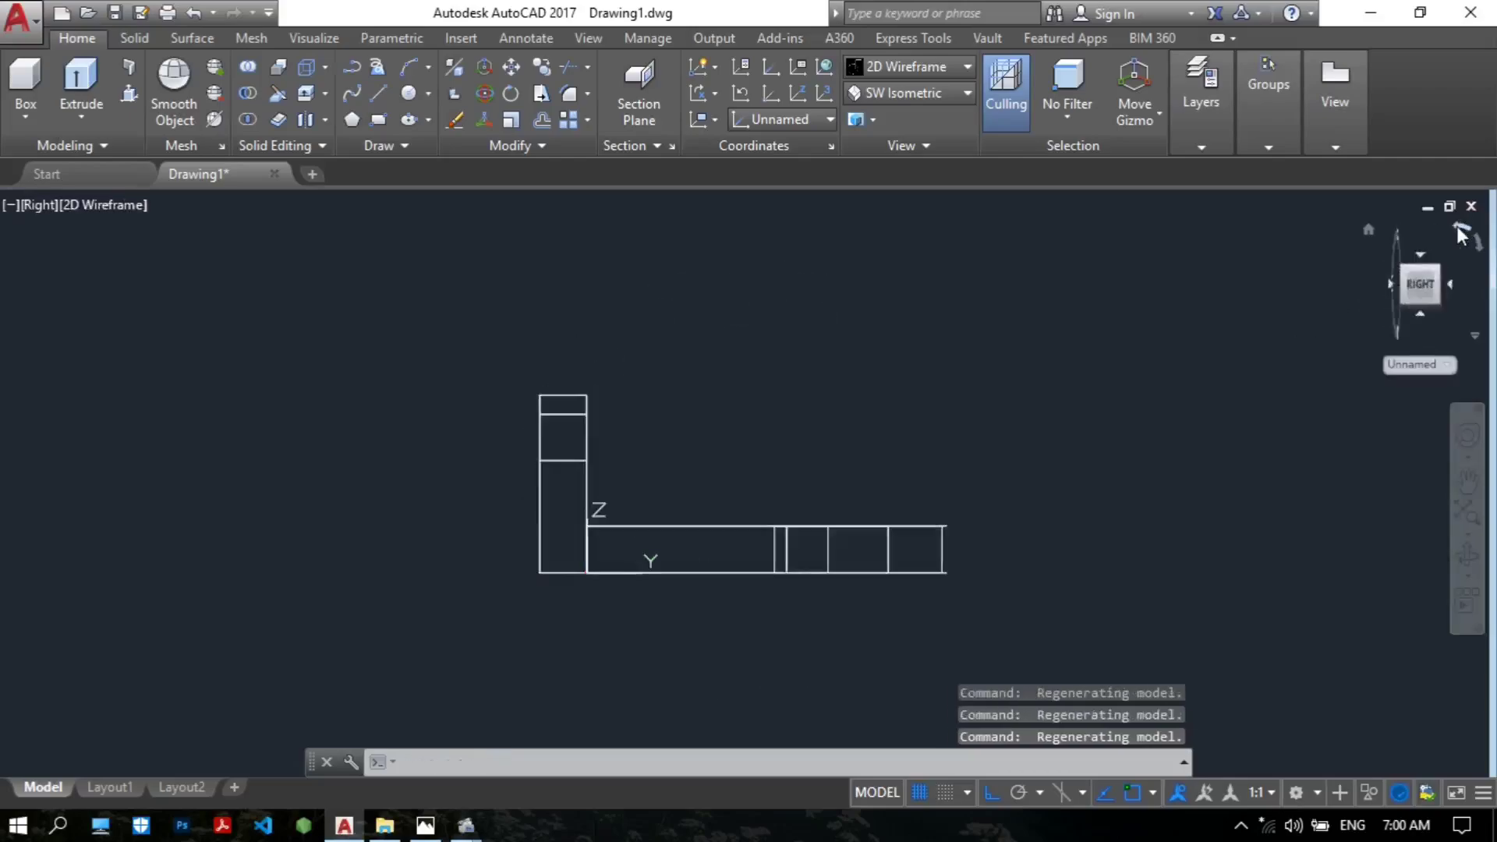
left_click(1461, 234)
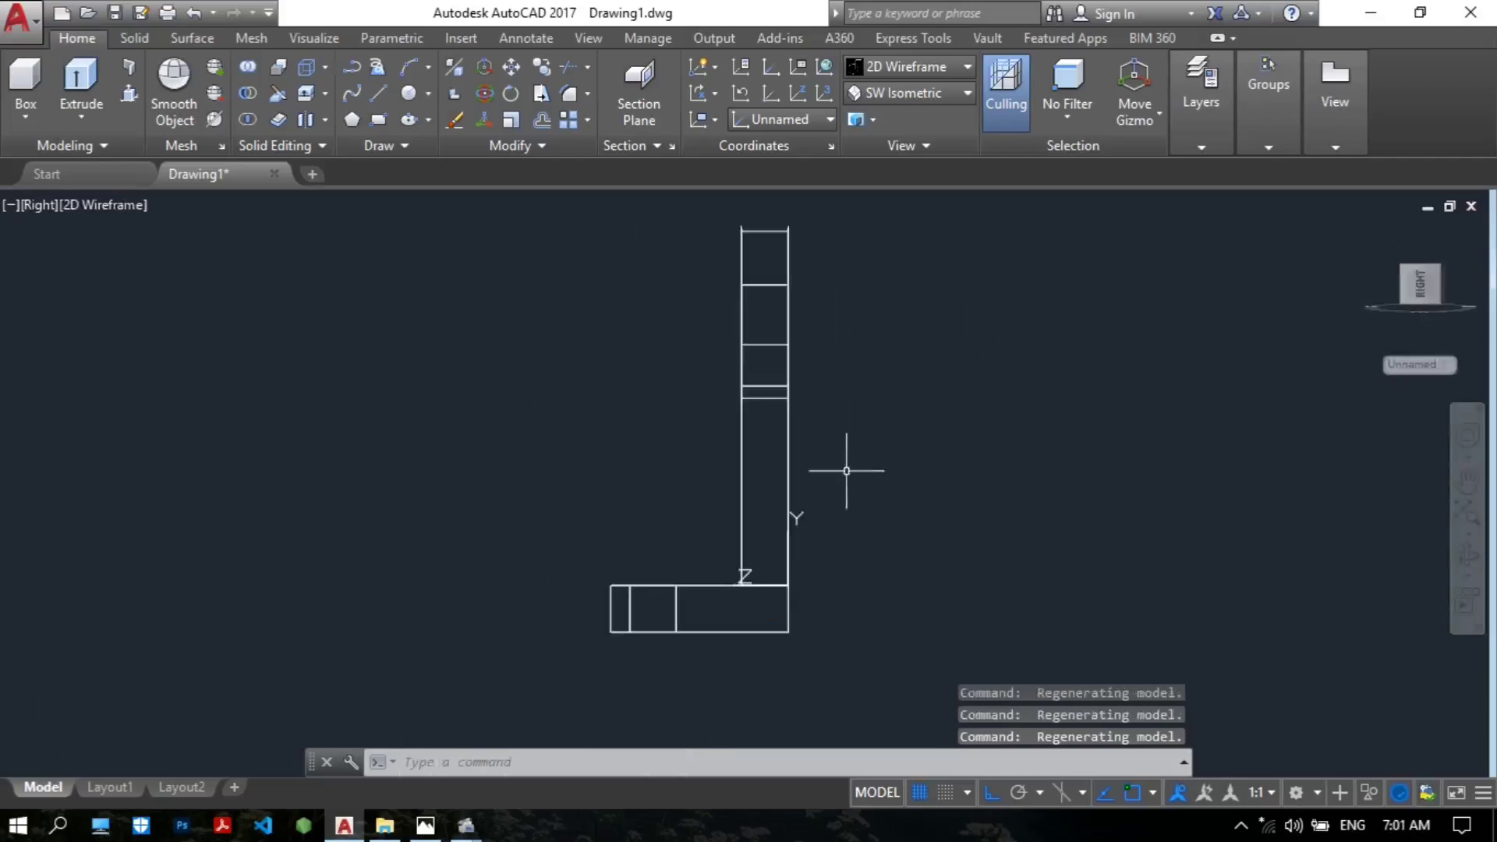
Step: Compare with the reference drawing, then orbit back to an angled 3D view
left_click(425, 825)
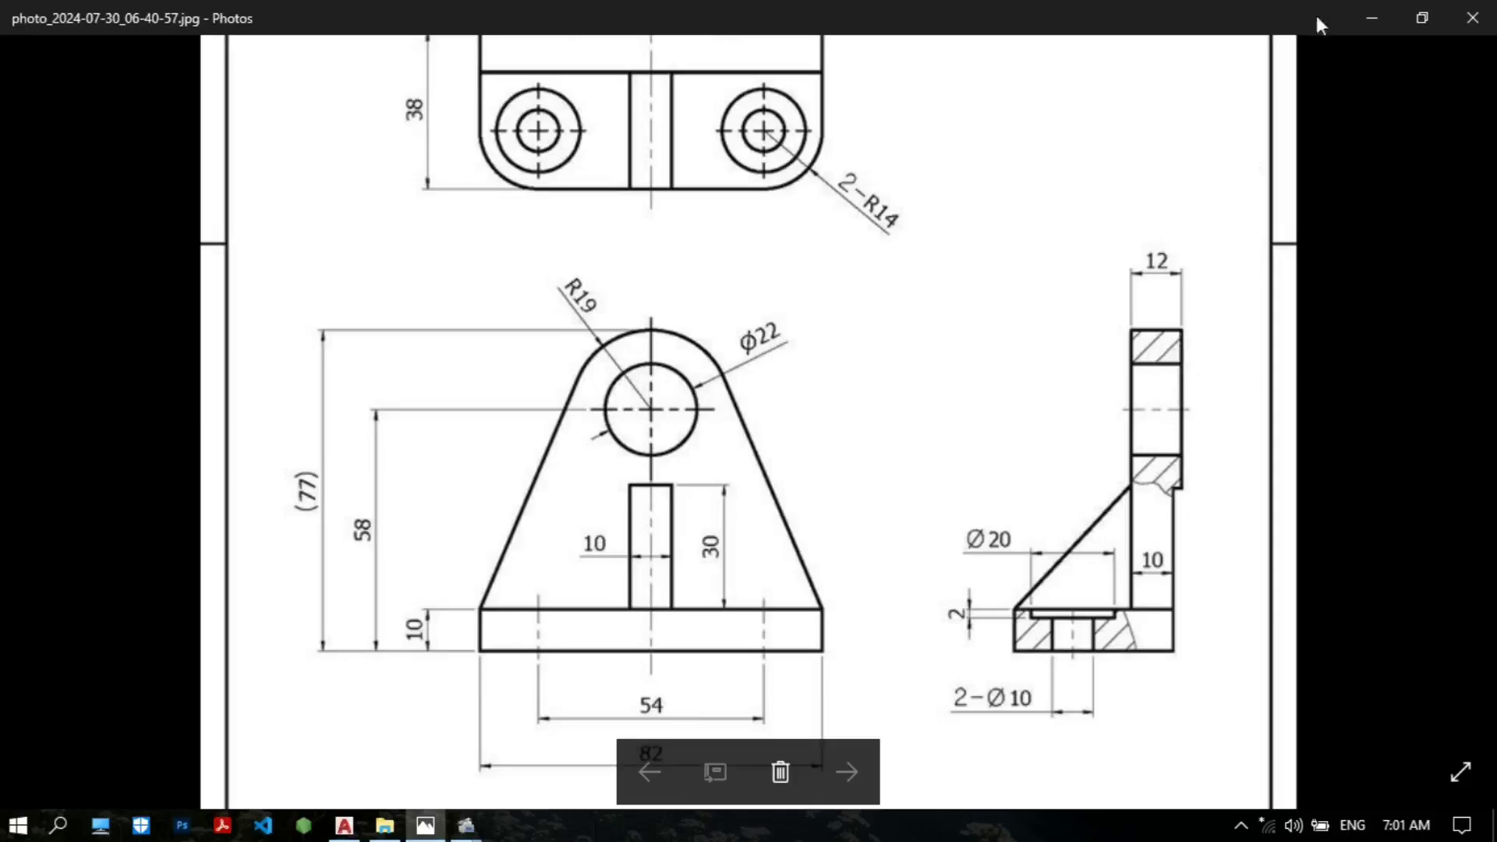
left_click(349, 830)
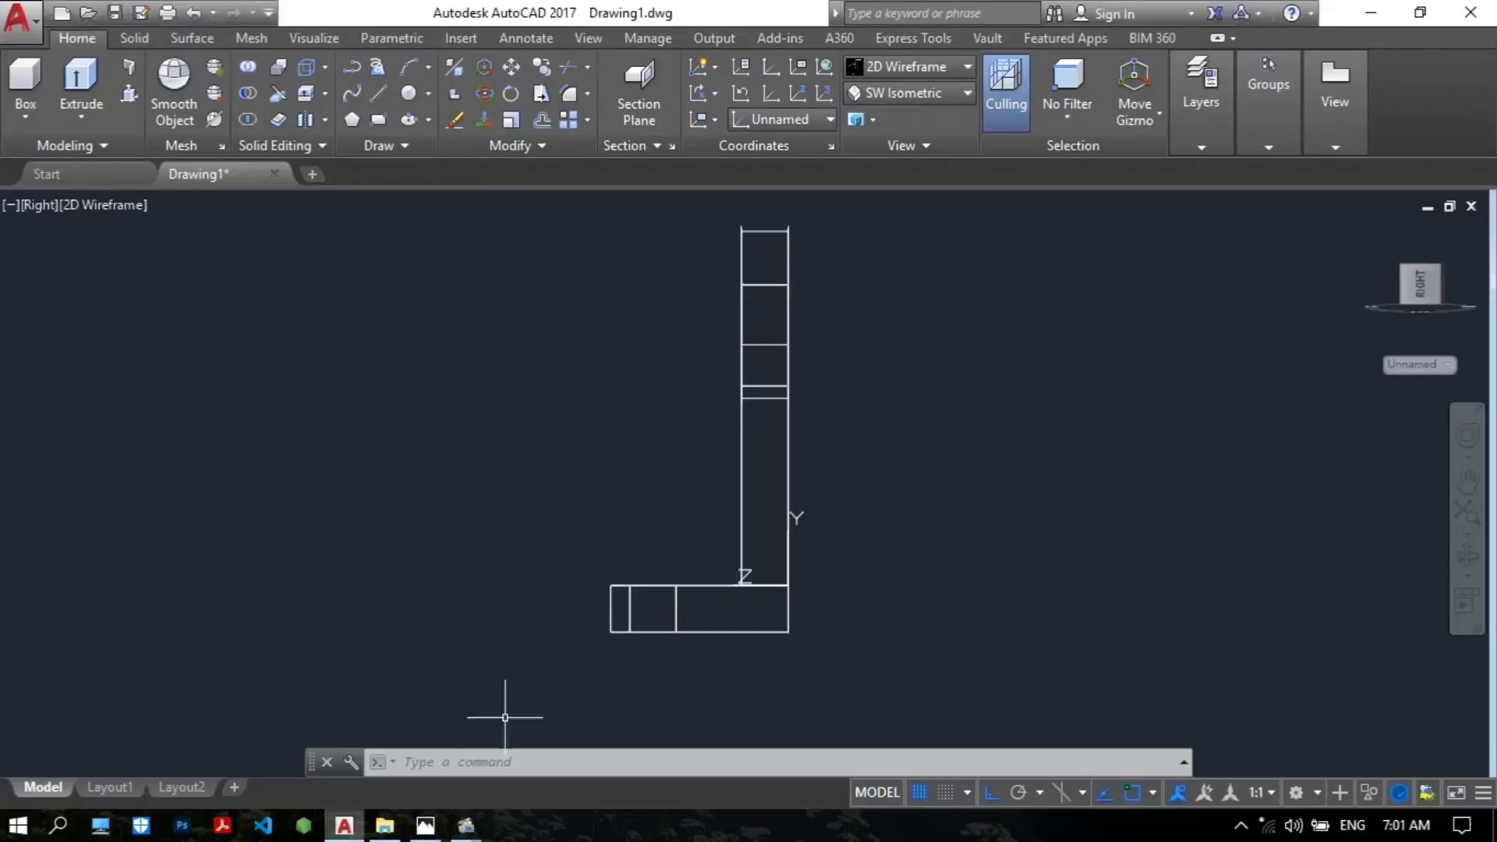
scroll(906, 314, "up", 2)
left_click(1466, 556)
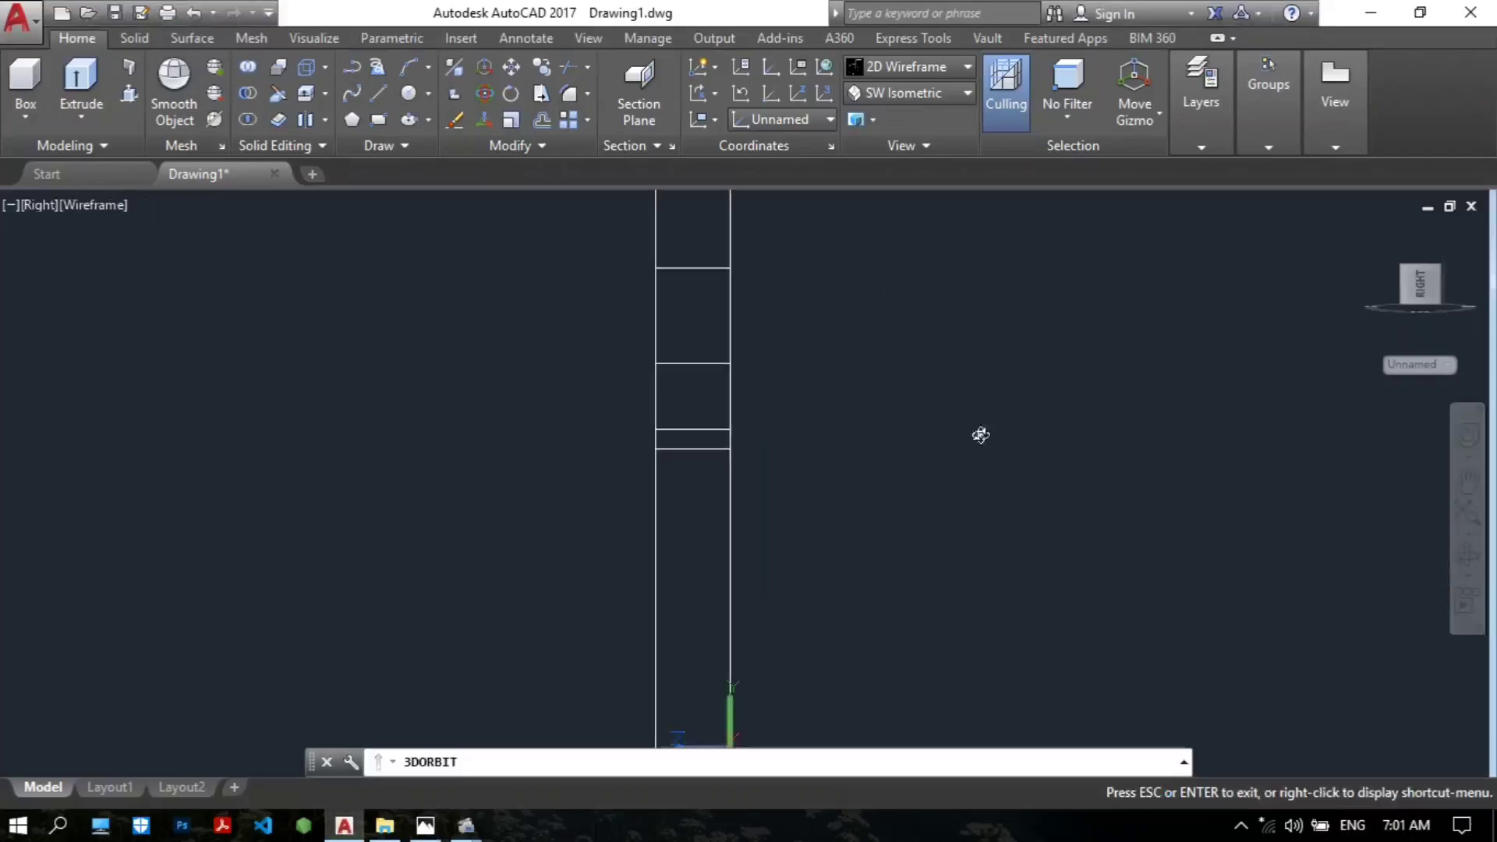
mouse_move(792, 382)
left_mouse_down()
mouse_move(769, 365)
mouse_move(685, 407)
mouse_move(686, 392)
mouse_move(612, 384)
left_mouse_up()
Step: Press-pull the lug's circular face out an extra 2 units
key("Escape")
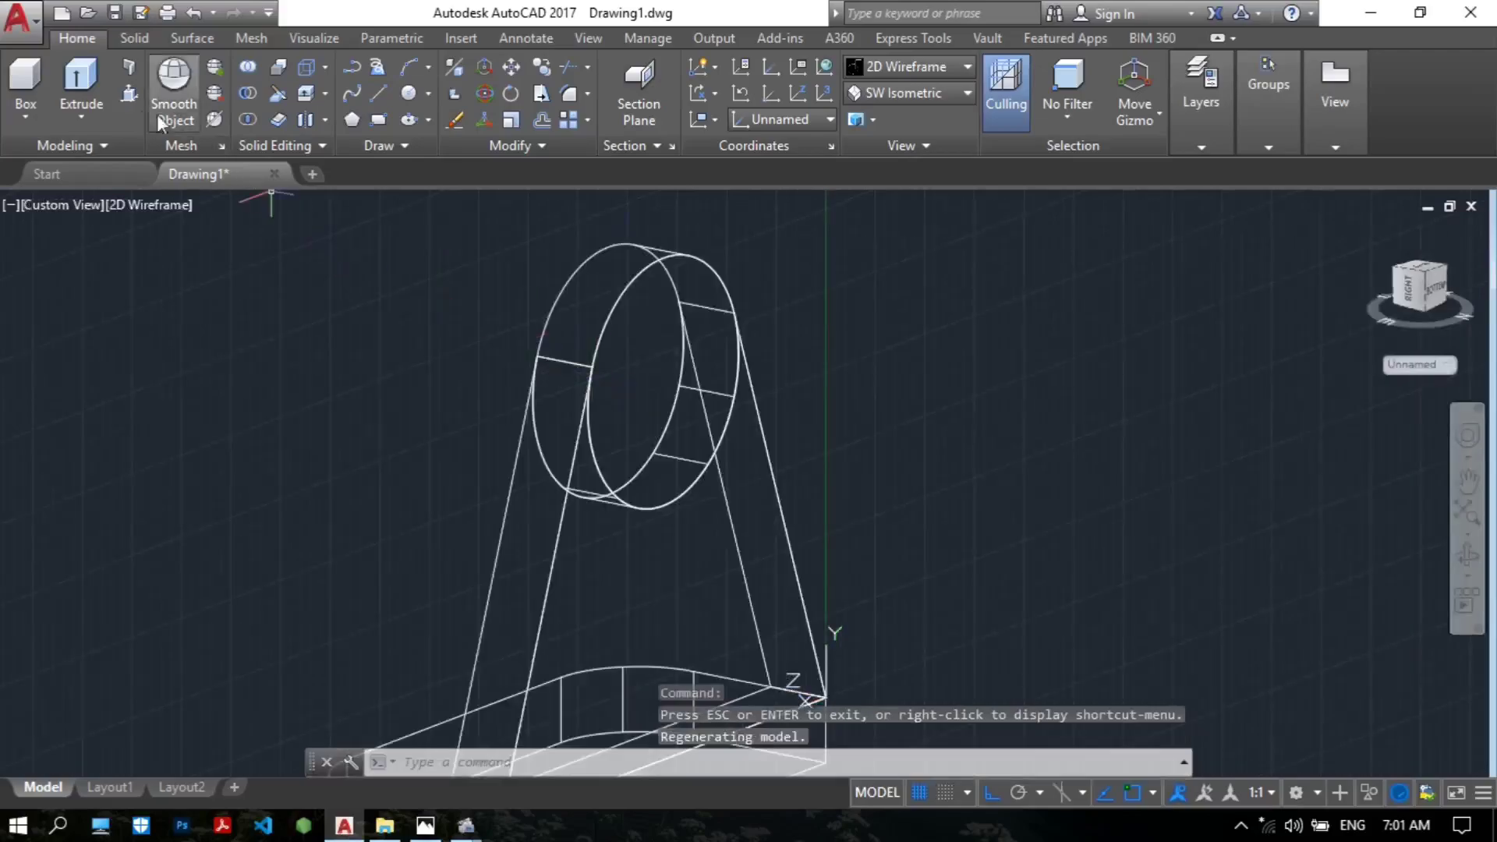
left_click(130, 94)
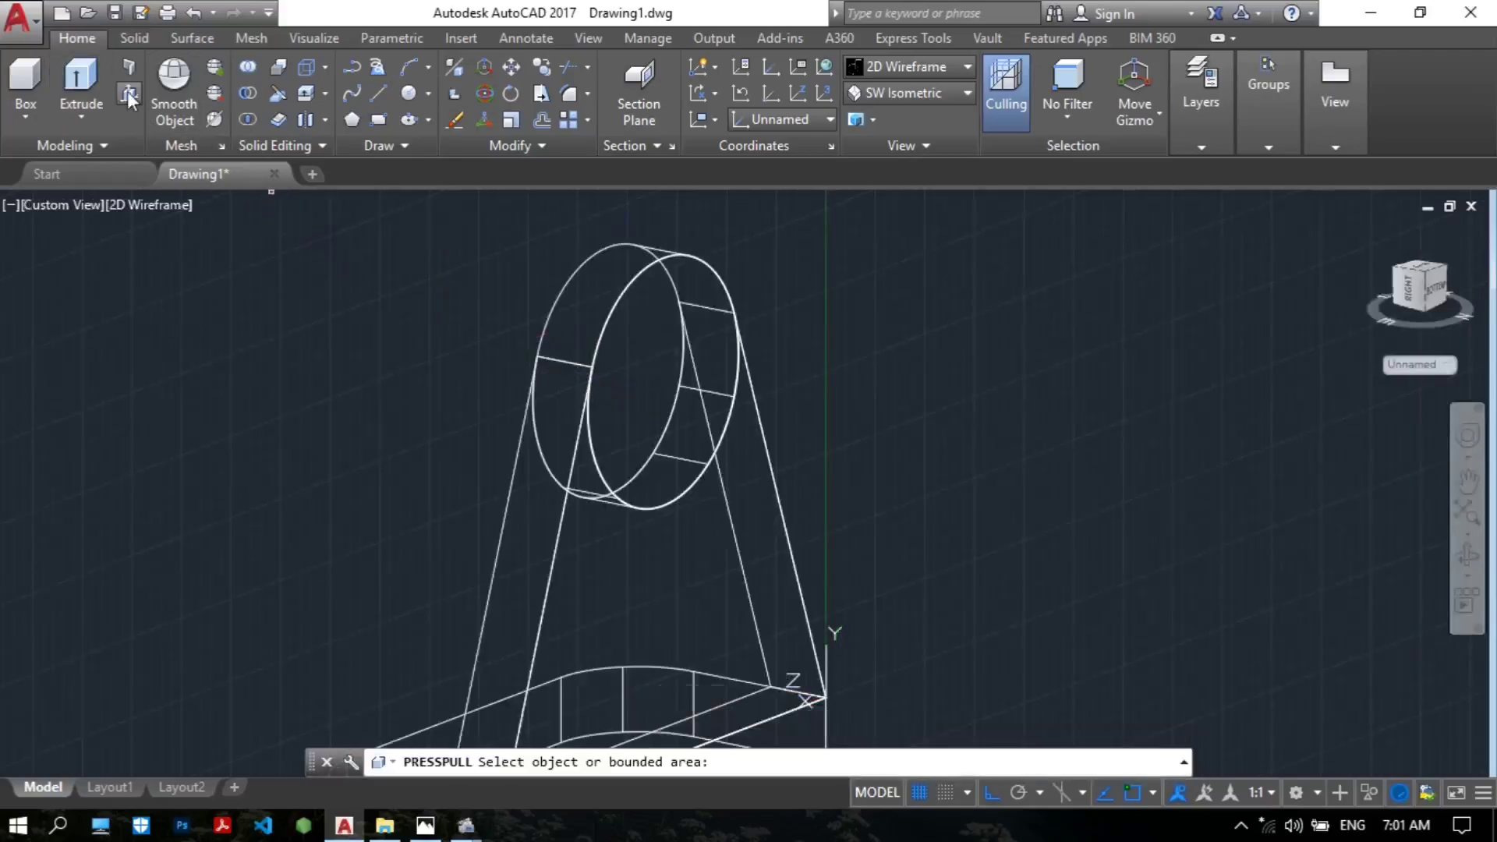
left_click(655, 358)
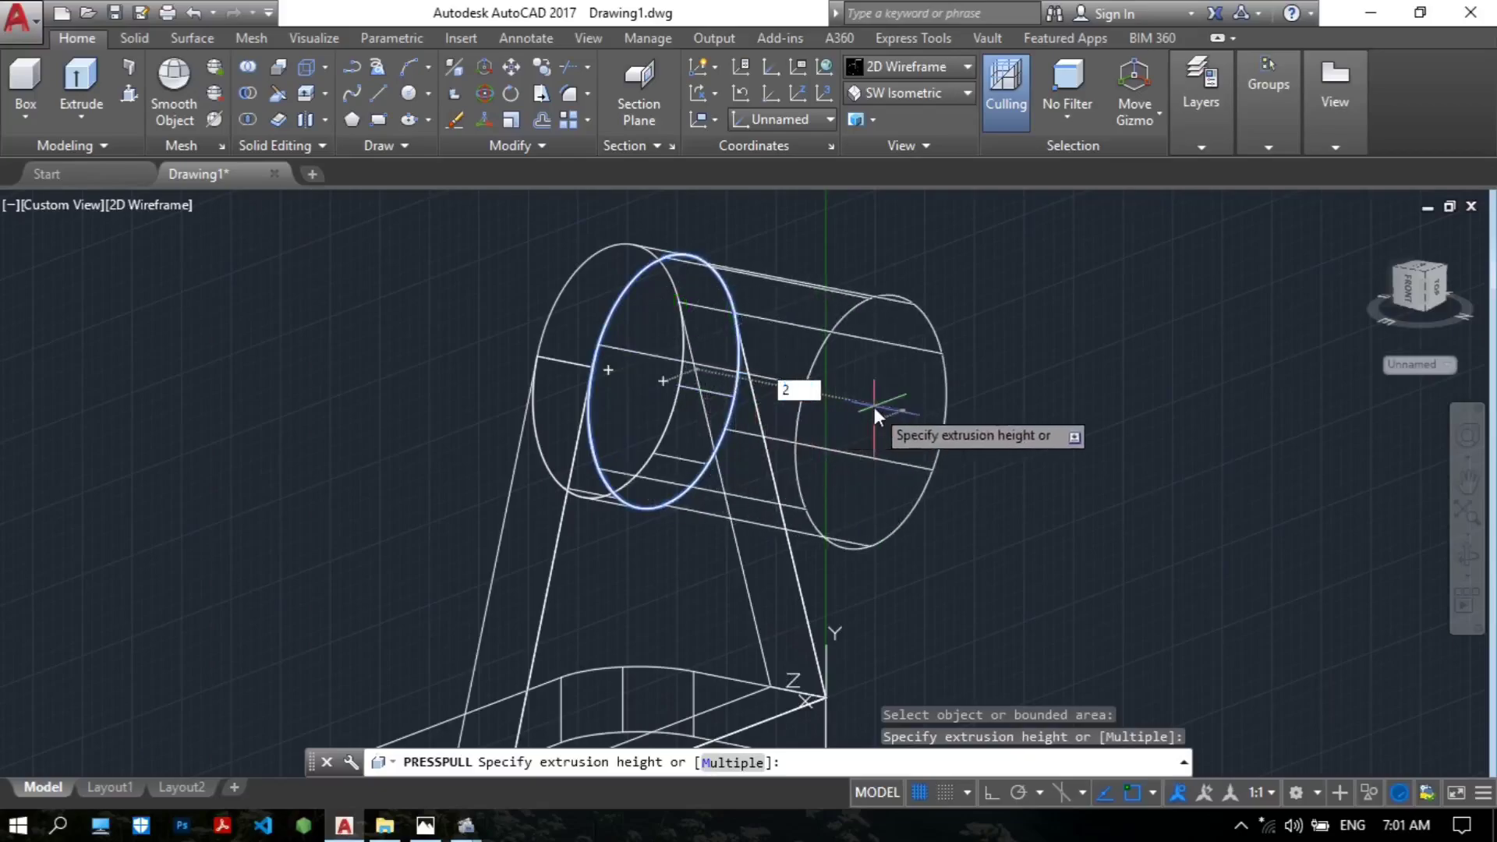
type("2")
key("Return")
key("Return")
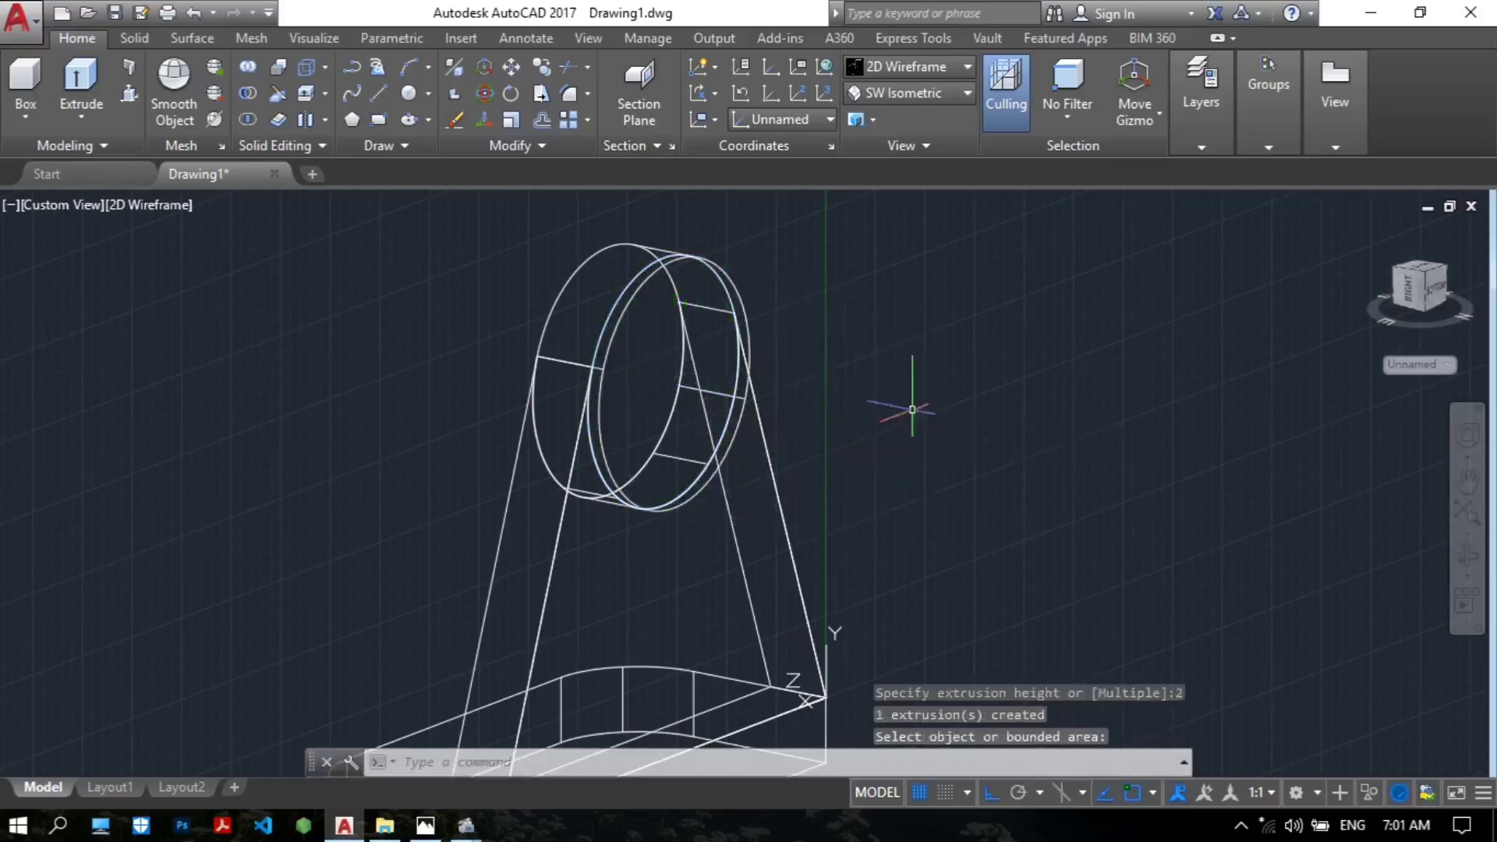
Step: View the bracket from the right side, rolled upright, and compare with the reference photo
left_click(1408, 287)
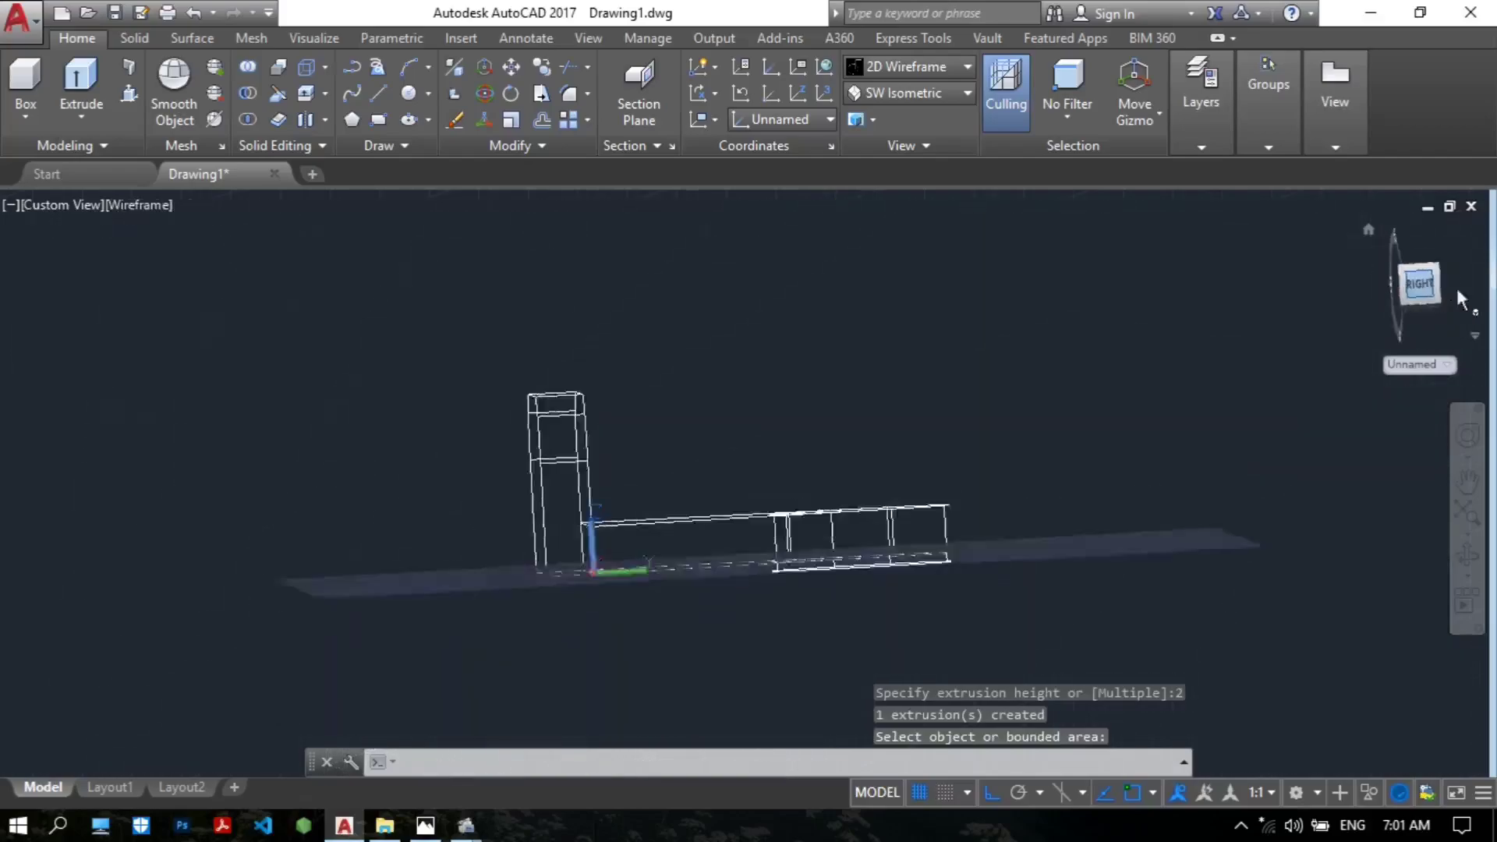
left_click(1479, 251)
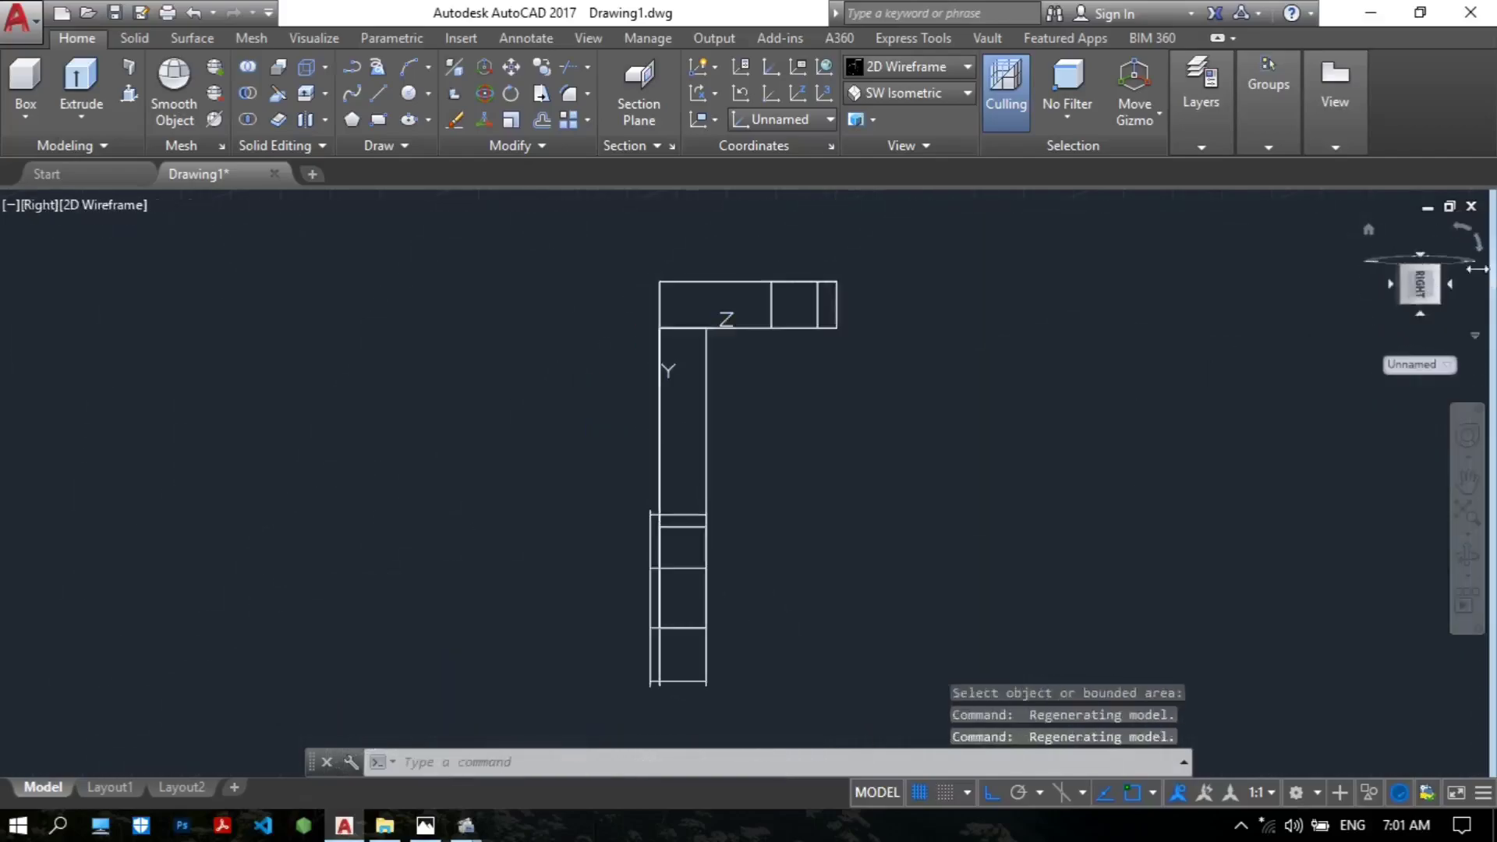
left_click(1470, 233)
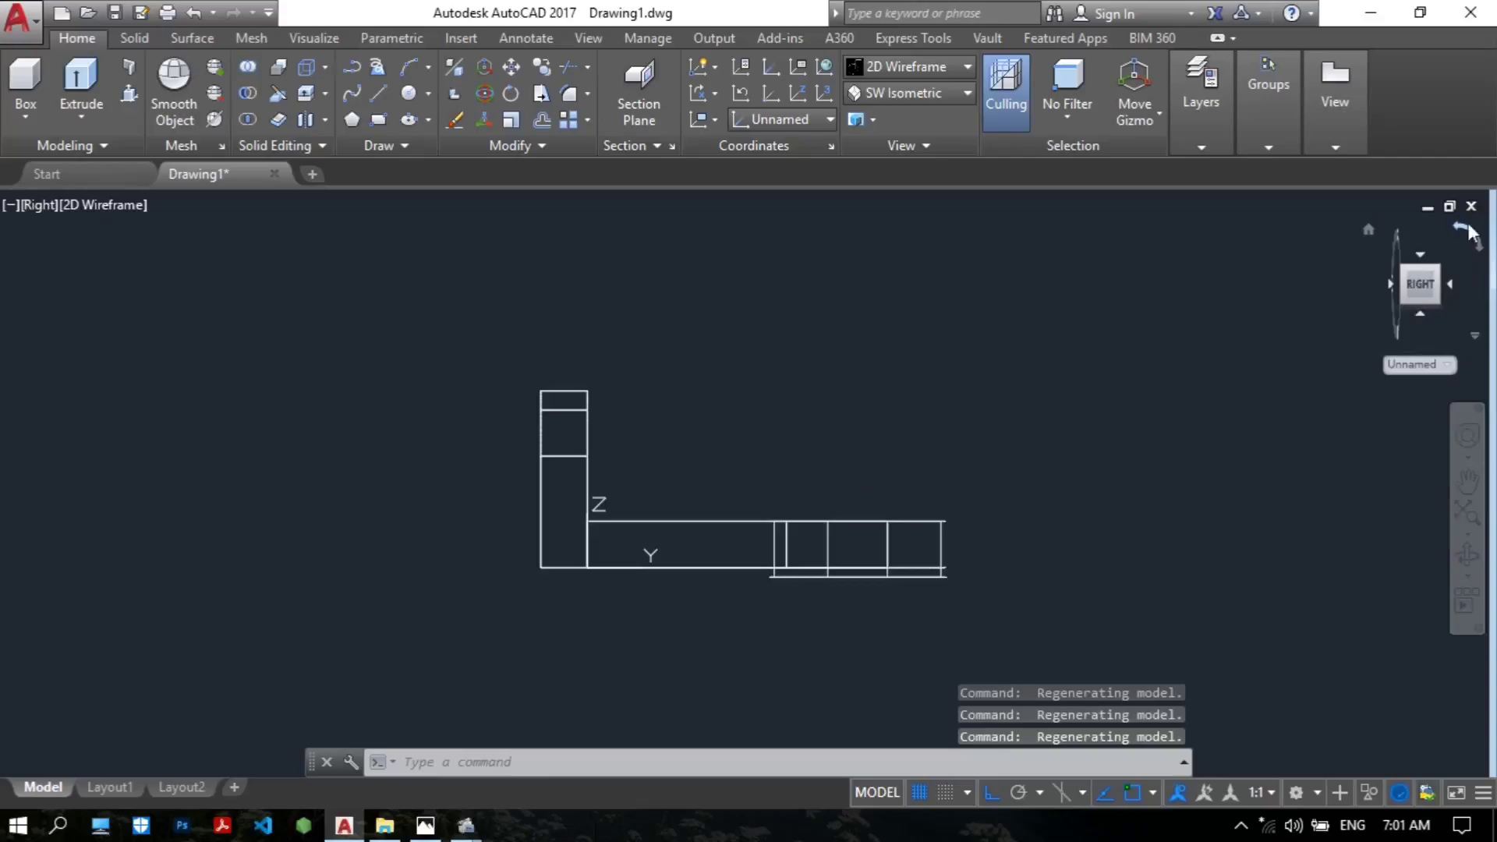
left_click(1470, 233)
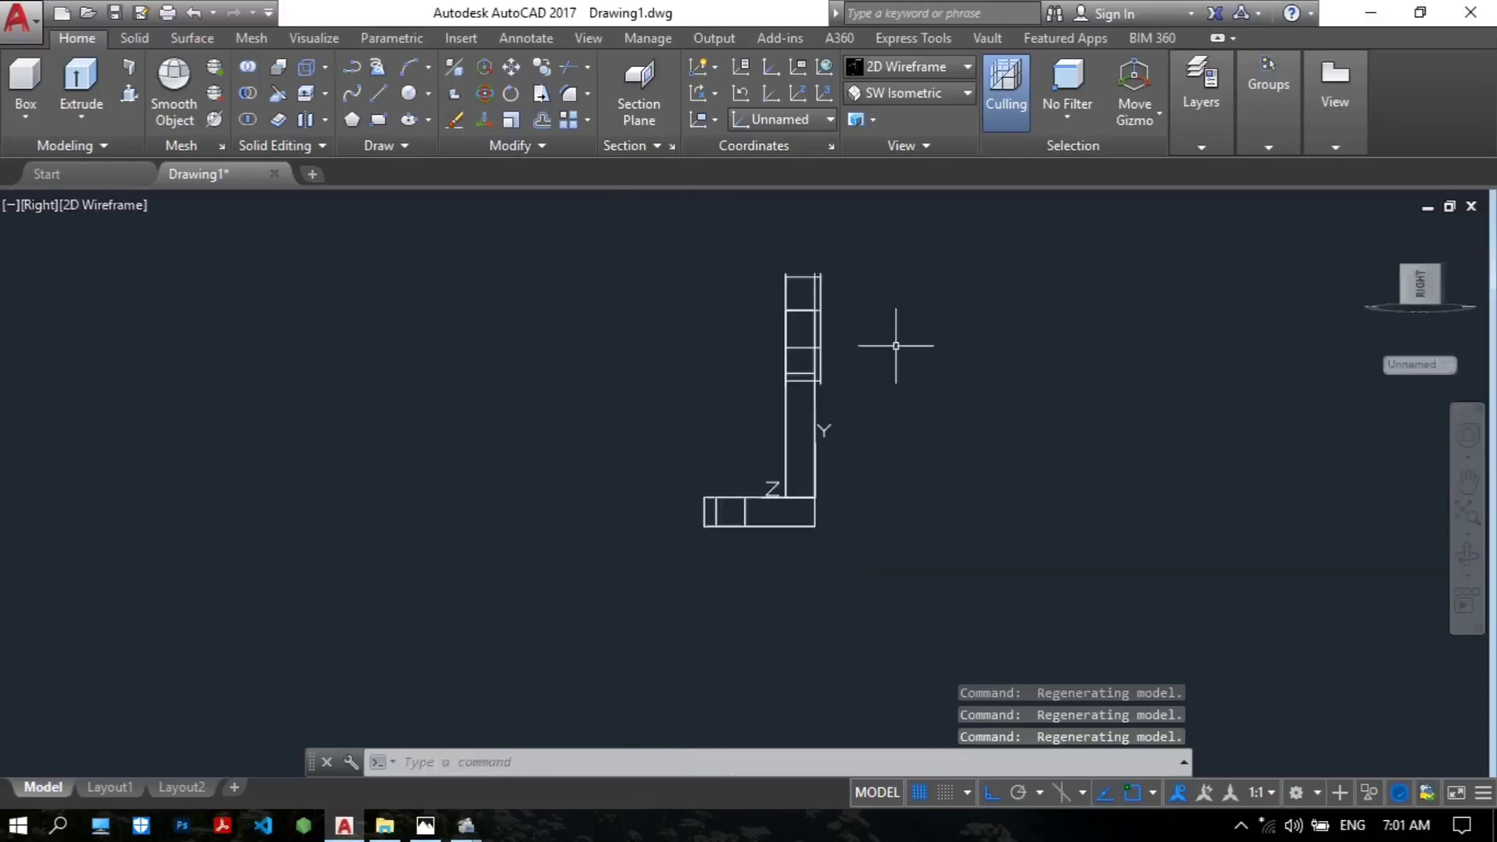
left_click(425, 825)
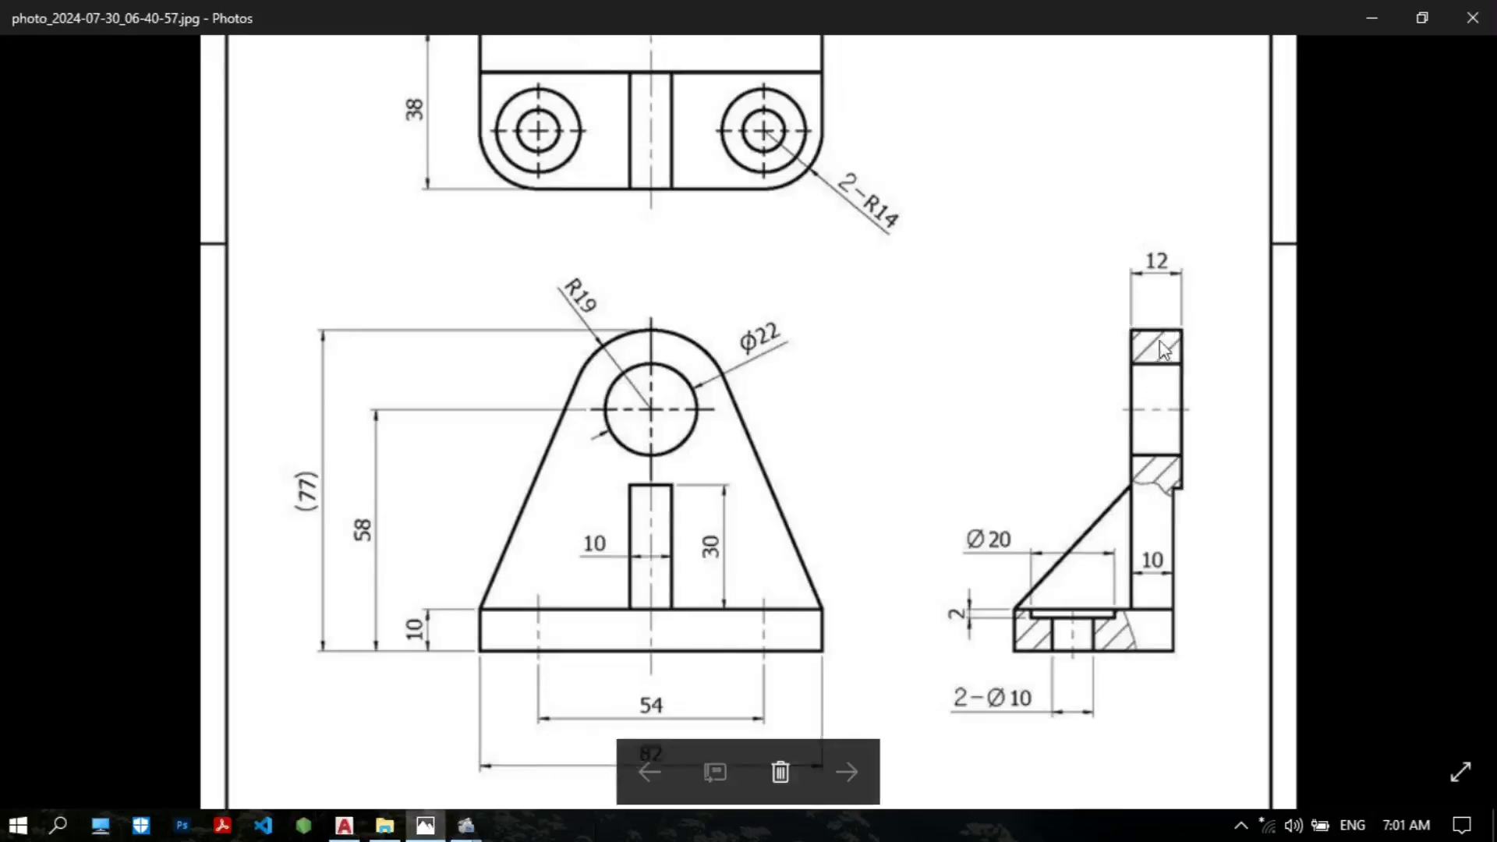
Step: Return to AutoCAD and orbit the bracket to an angled view from above
left_click(345, 825)
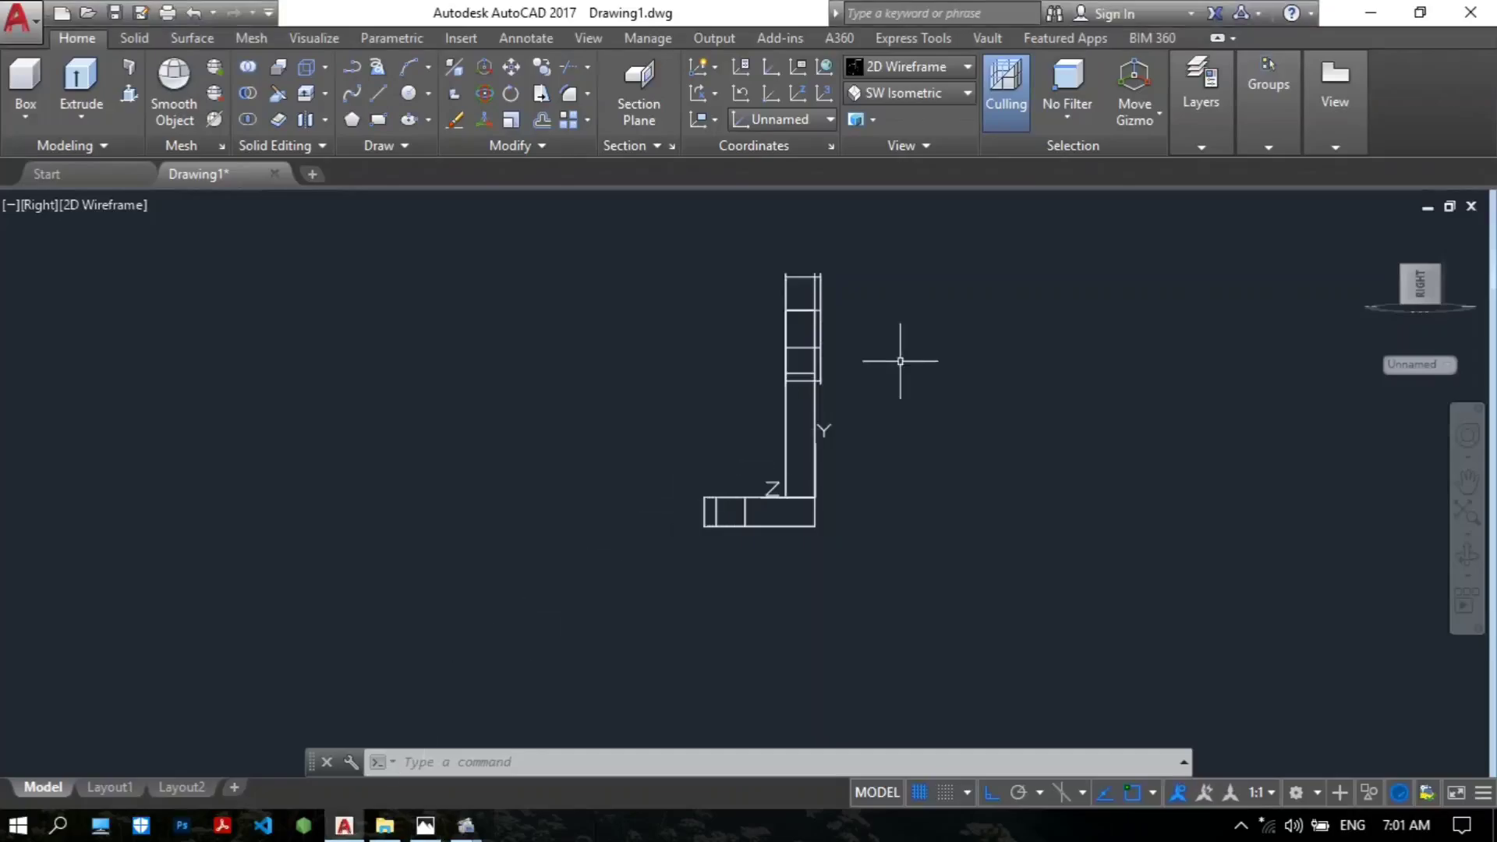
scroll(900, 361, "up", 4)
left_click(1464, 557)
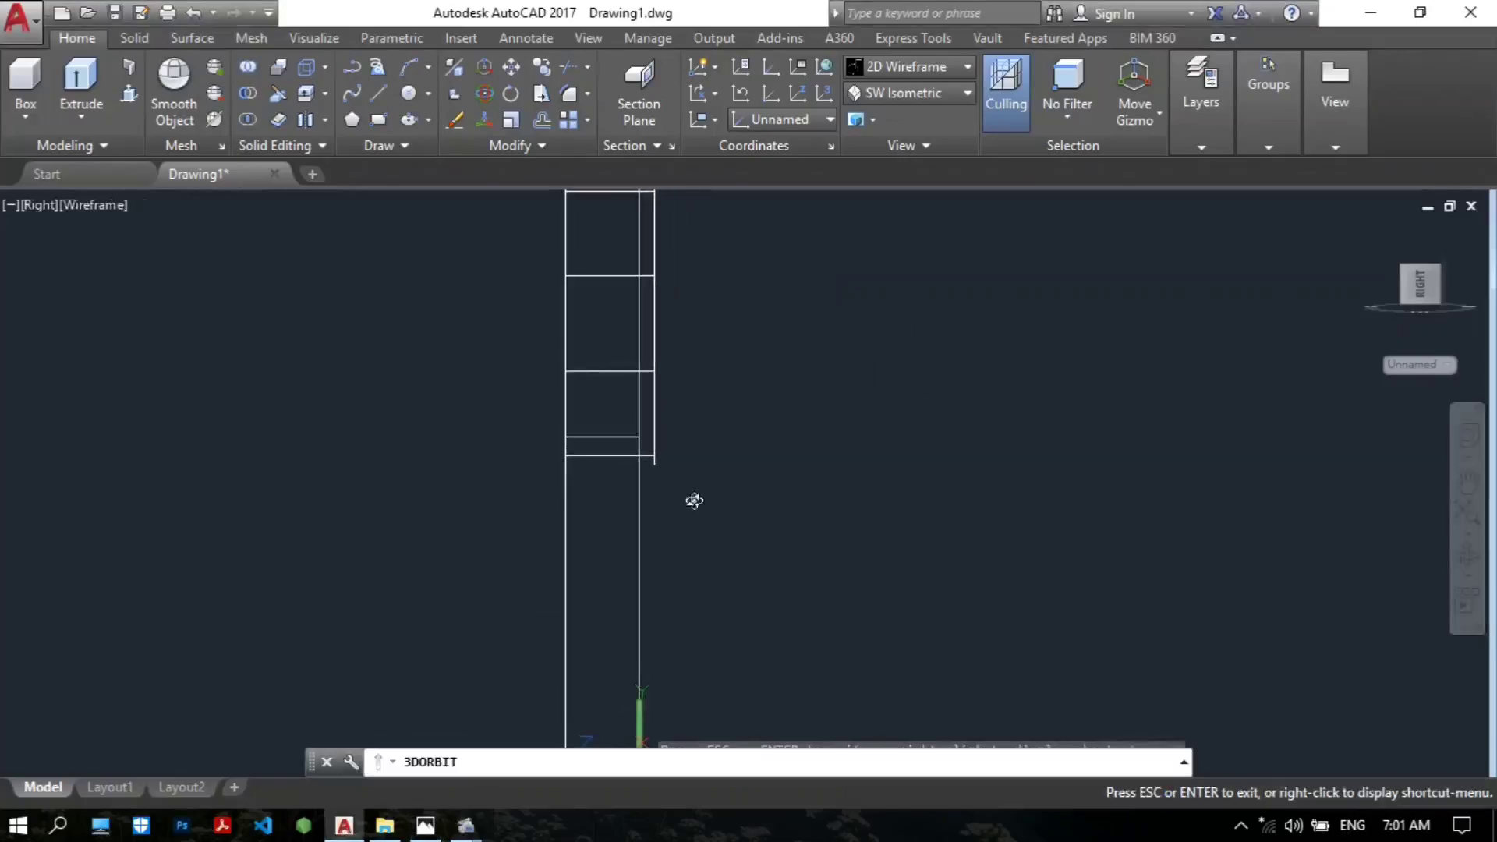
left_click_drag(625, 491, 670, 503)
left_click_drag(742, 454, 868, 419)
middle_click_drag(850, 445, 680, 369)
left_click_drag(679, 369, 696, 360)
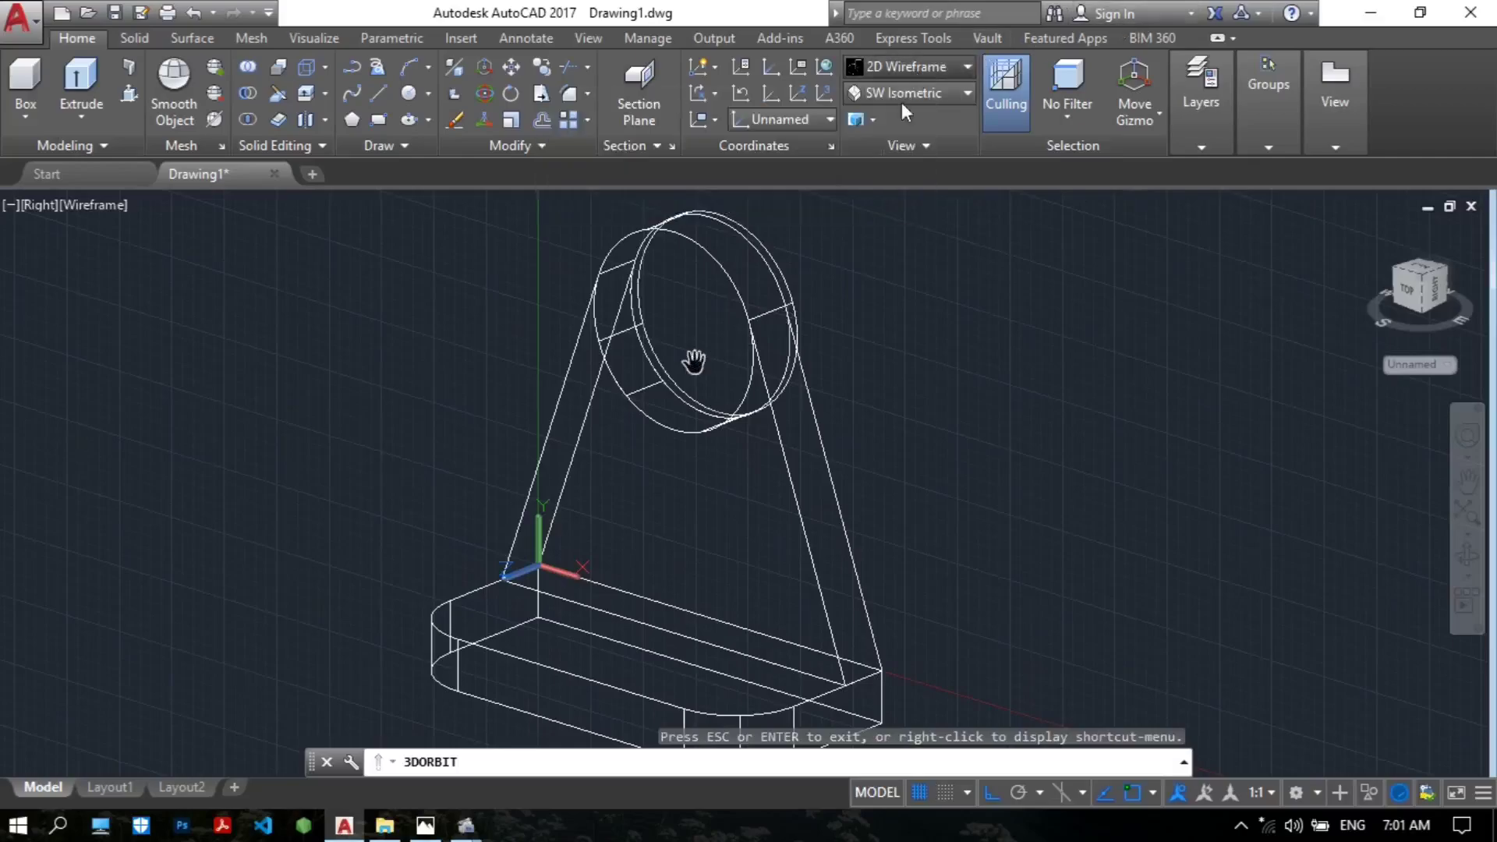
Step: Switch the visual style to Shaded with Edges and recentre the model
left_click(904, 67)
left_click(737, 194)
key("Escape")
scroll(694, 350, "down", 2)
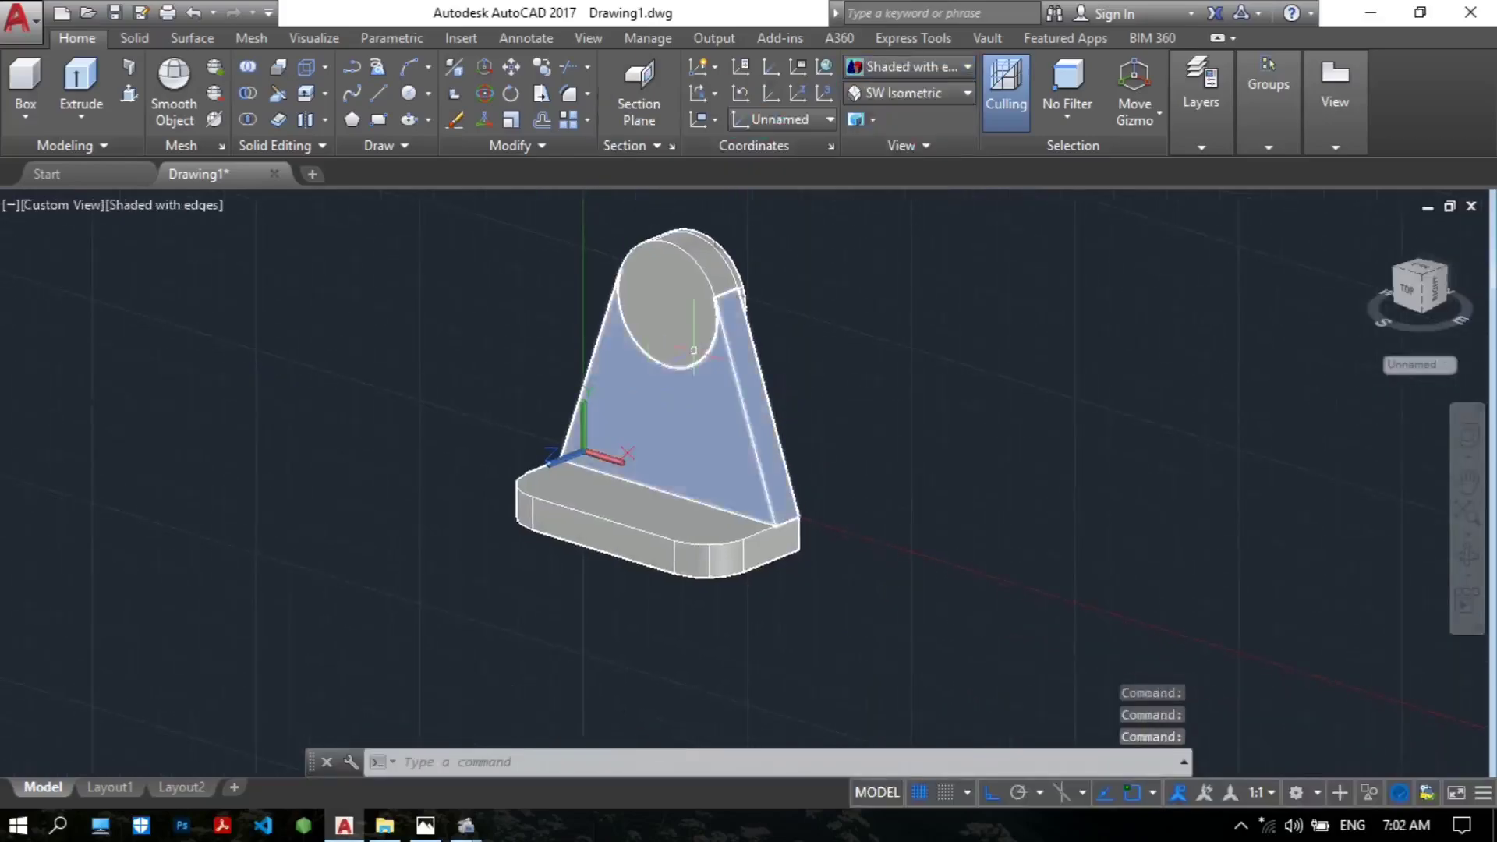
middle_click_drag(694, 350, 729, 403)
scroll(723, 396, "up", 2)
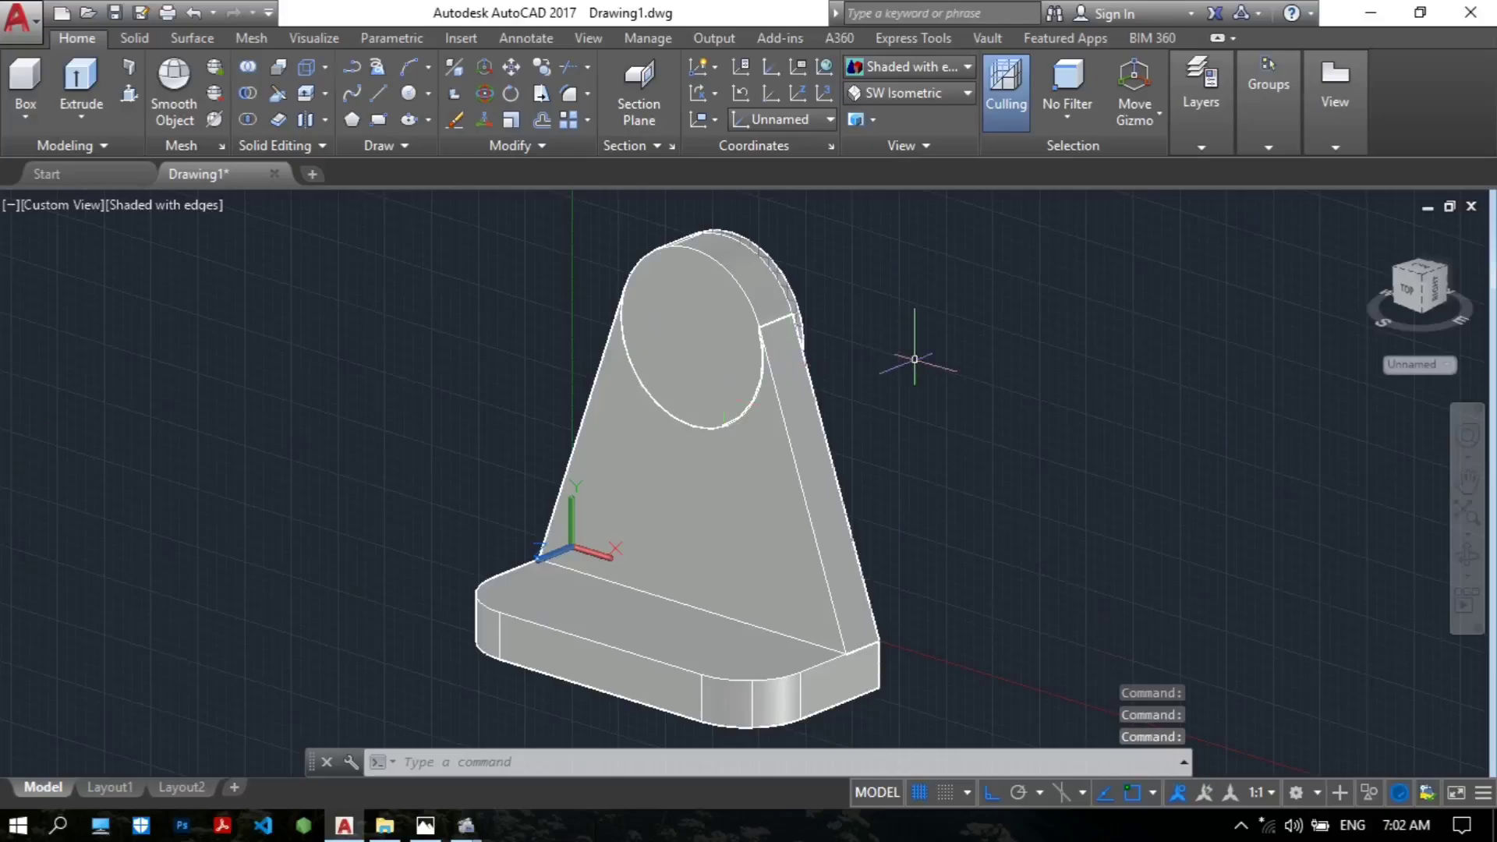
Step: Switch back to 2D Wireframe, reframe the bracket, and bring up the reference photo
left_click(917, 64)
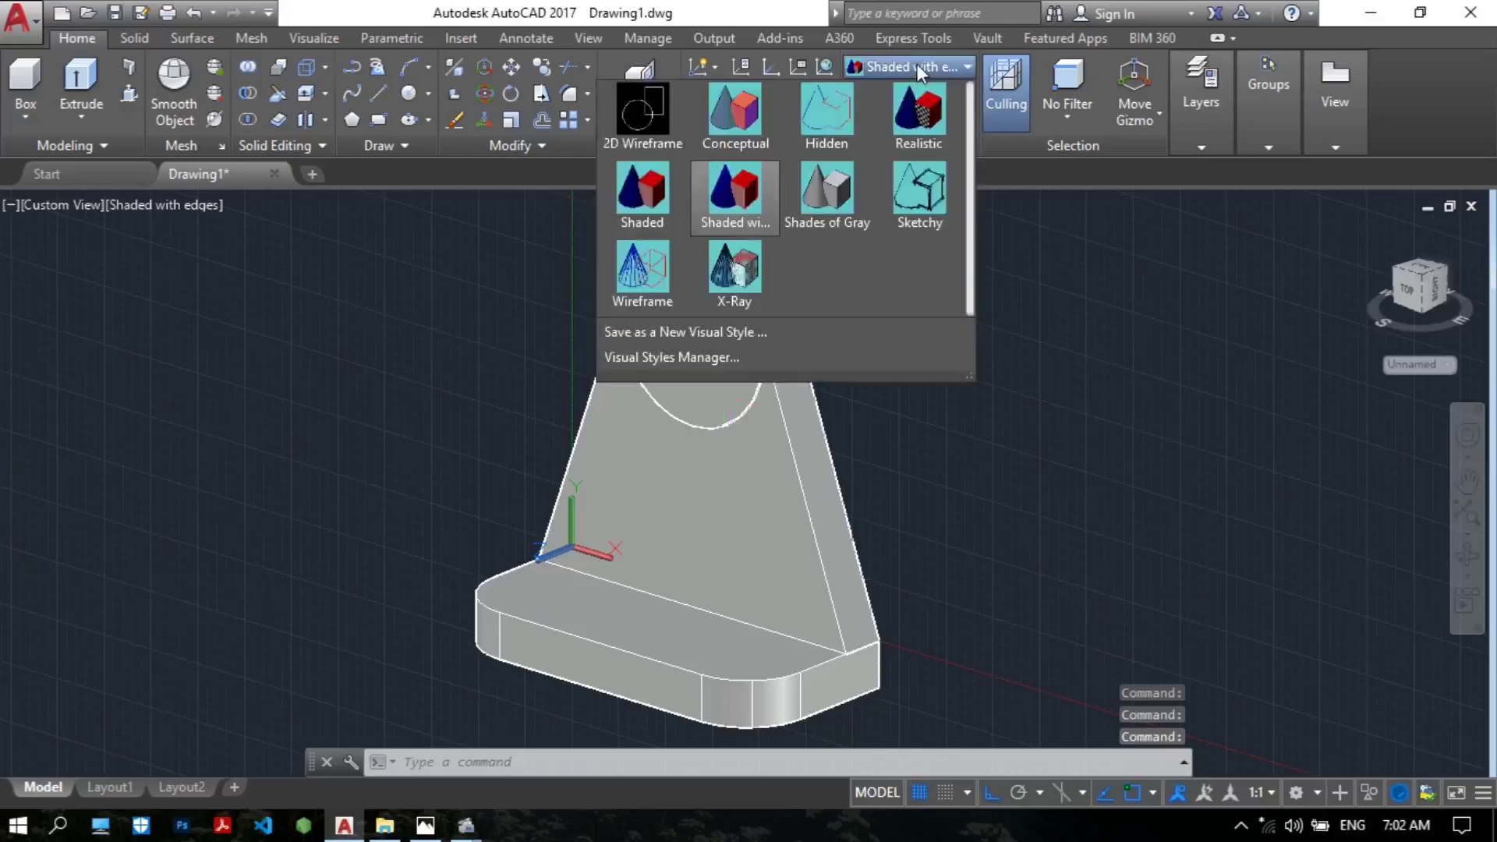
left_click(647, 127)
scroll(742, 324, "up", 2)
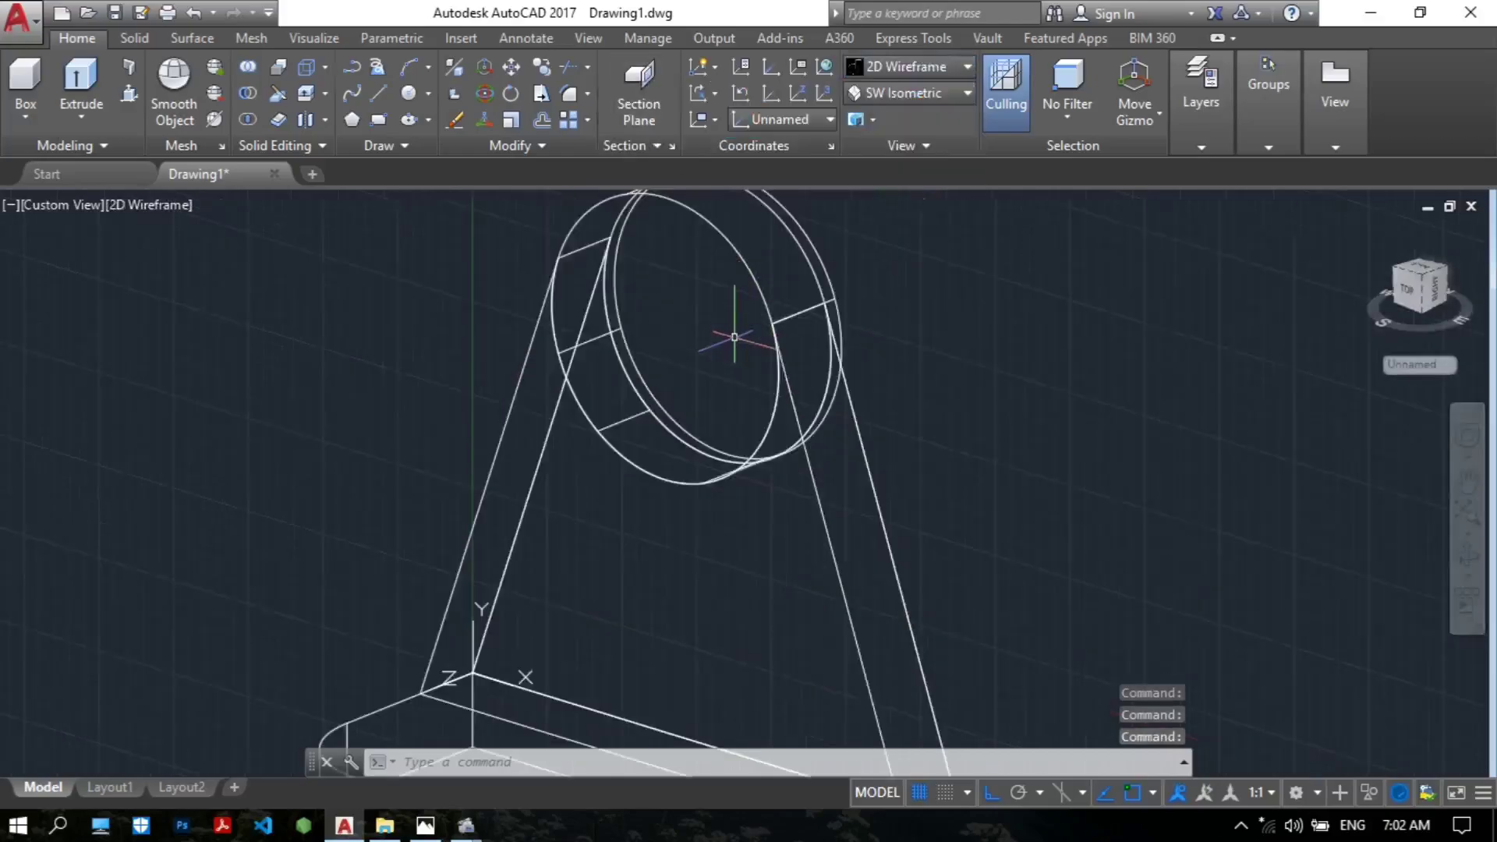
scroll(773, 316, "down", 3)
middle_click_drag(716, 325, 751, 342)
scroll(744, 343, "up", 1)
scroll(714, 351, "down", 1)
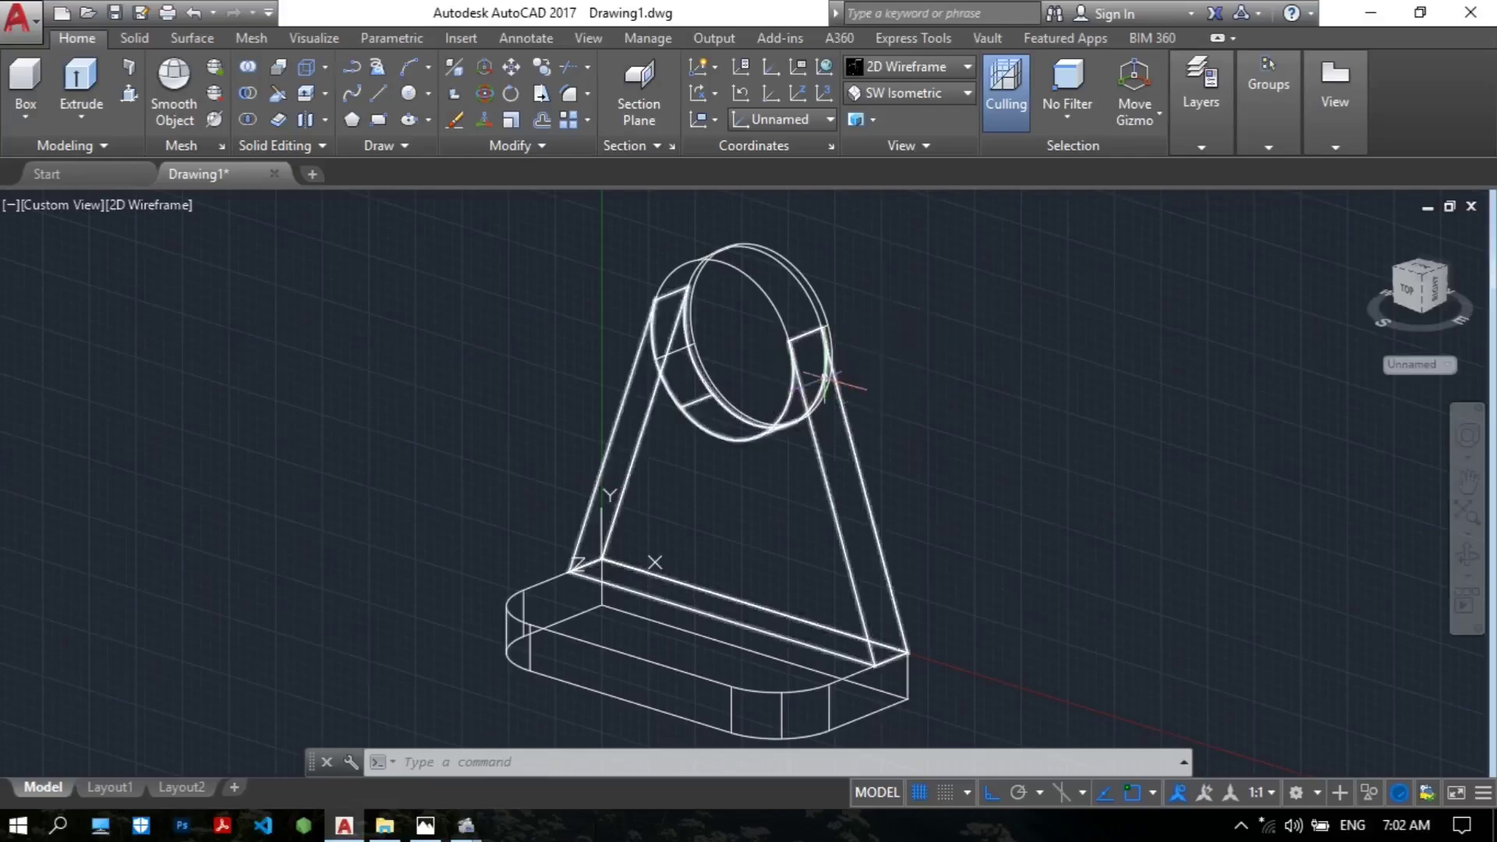
scroll(853, 378, "up", 2)
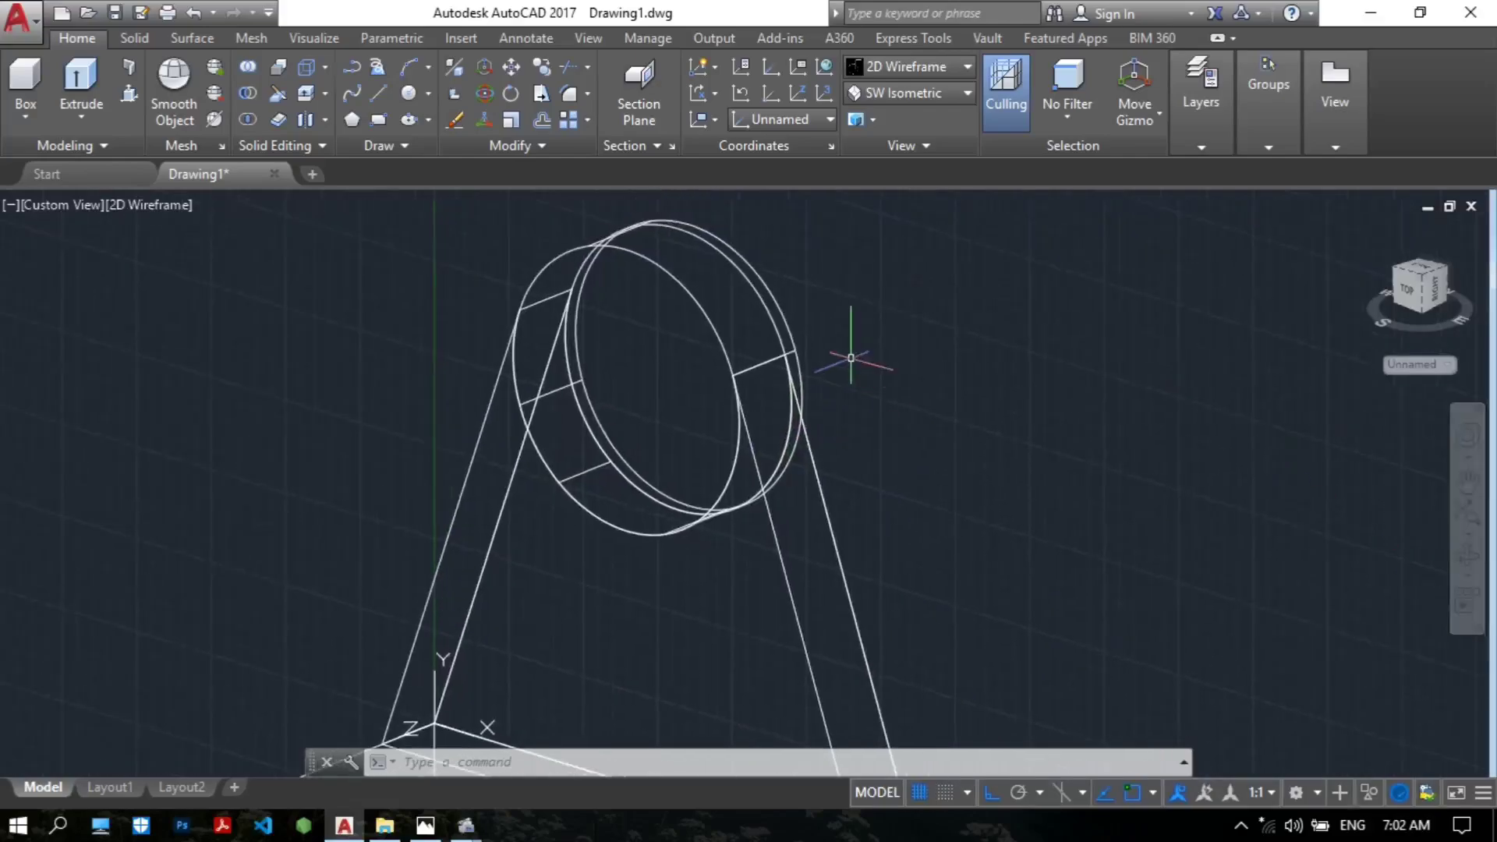
middle_click_drag(855, 335, 832, 378)
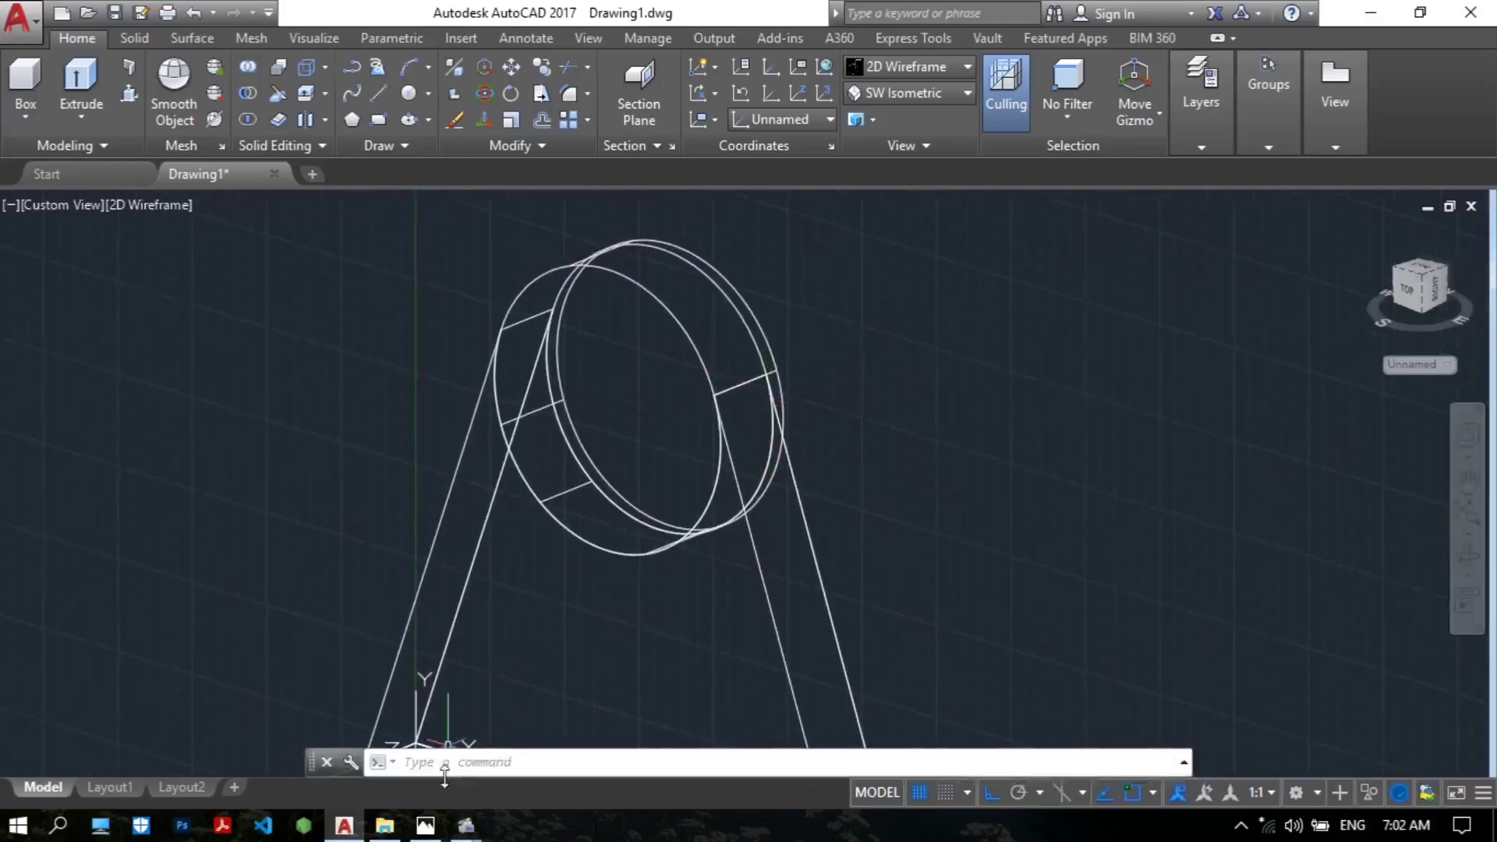
left_click(425, 824)
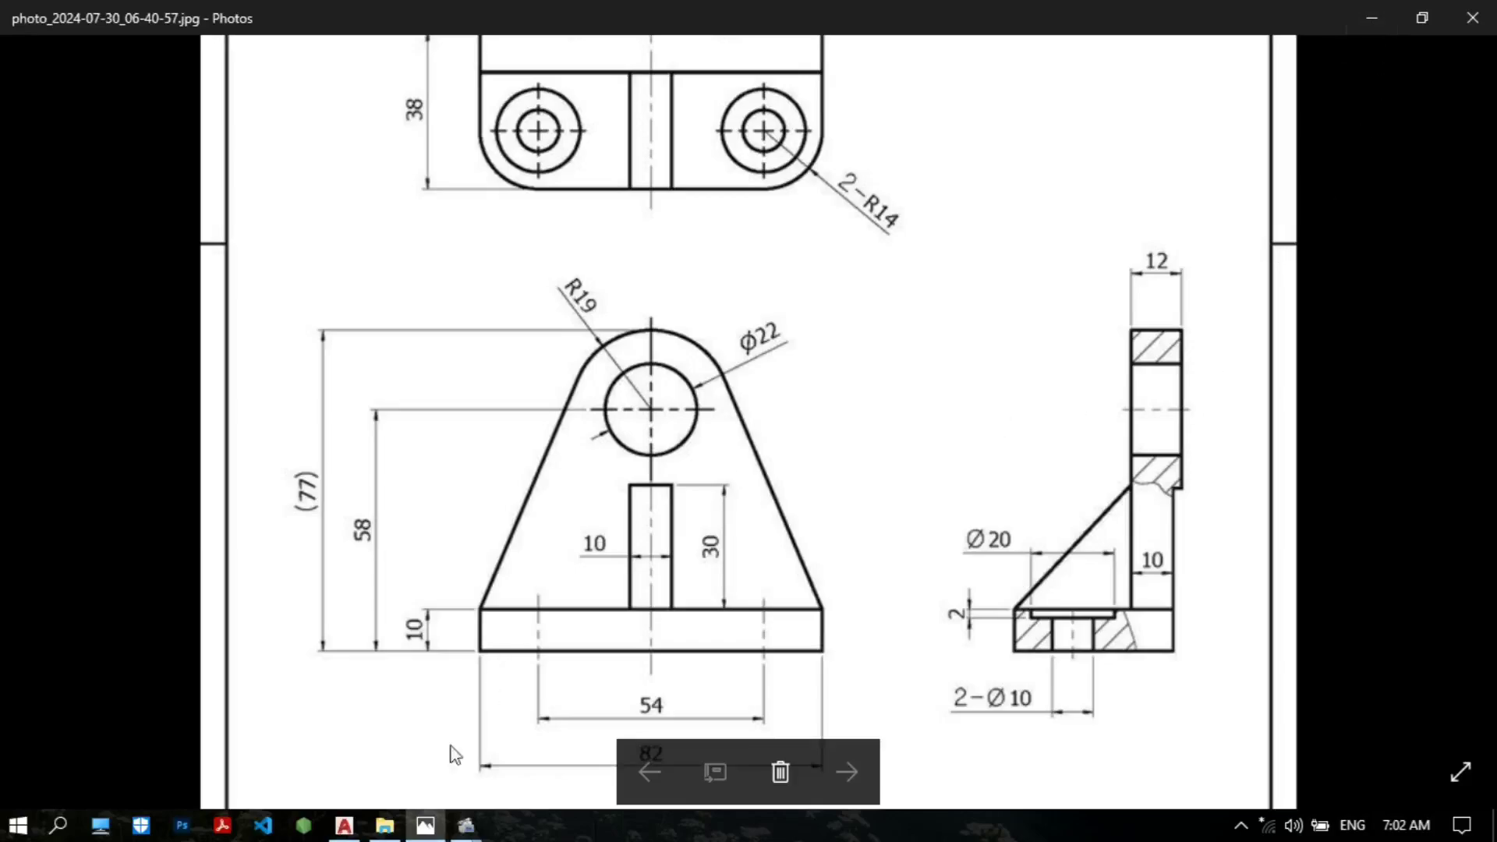
Step: Back in AutoCAD, orbit and pan the wireframe model to centre the lug
left_click(357, 828)
middle_click_drag(812, 418, 911, 409, "shift")
scroll(910, 409, "up", 3)
middle_click_drag(1019, 443, 1006, 358)
Step: Set a front view with the ViewCube, rolled so the base sits horizontal
scroll(984, 439, "down", 4)
scroll(920, 530, "up", 2)
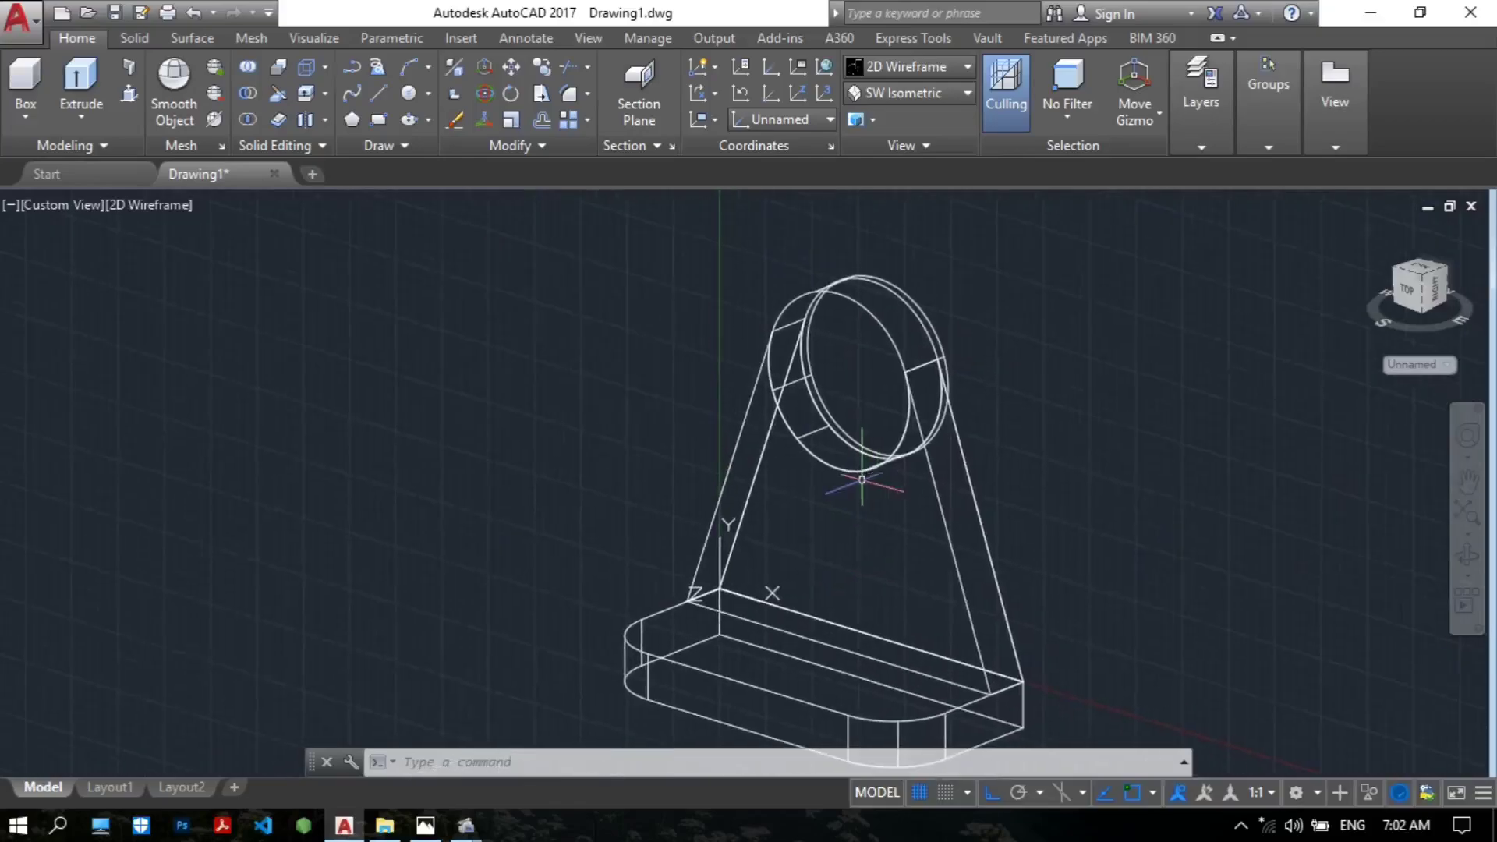
left_click(1406, 300)
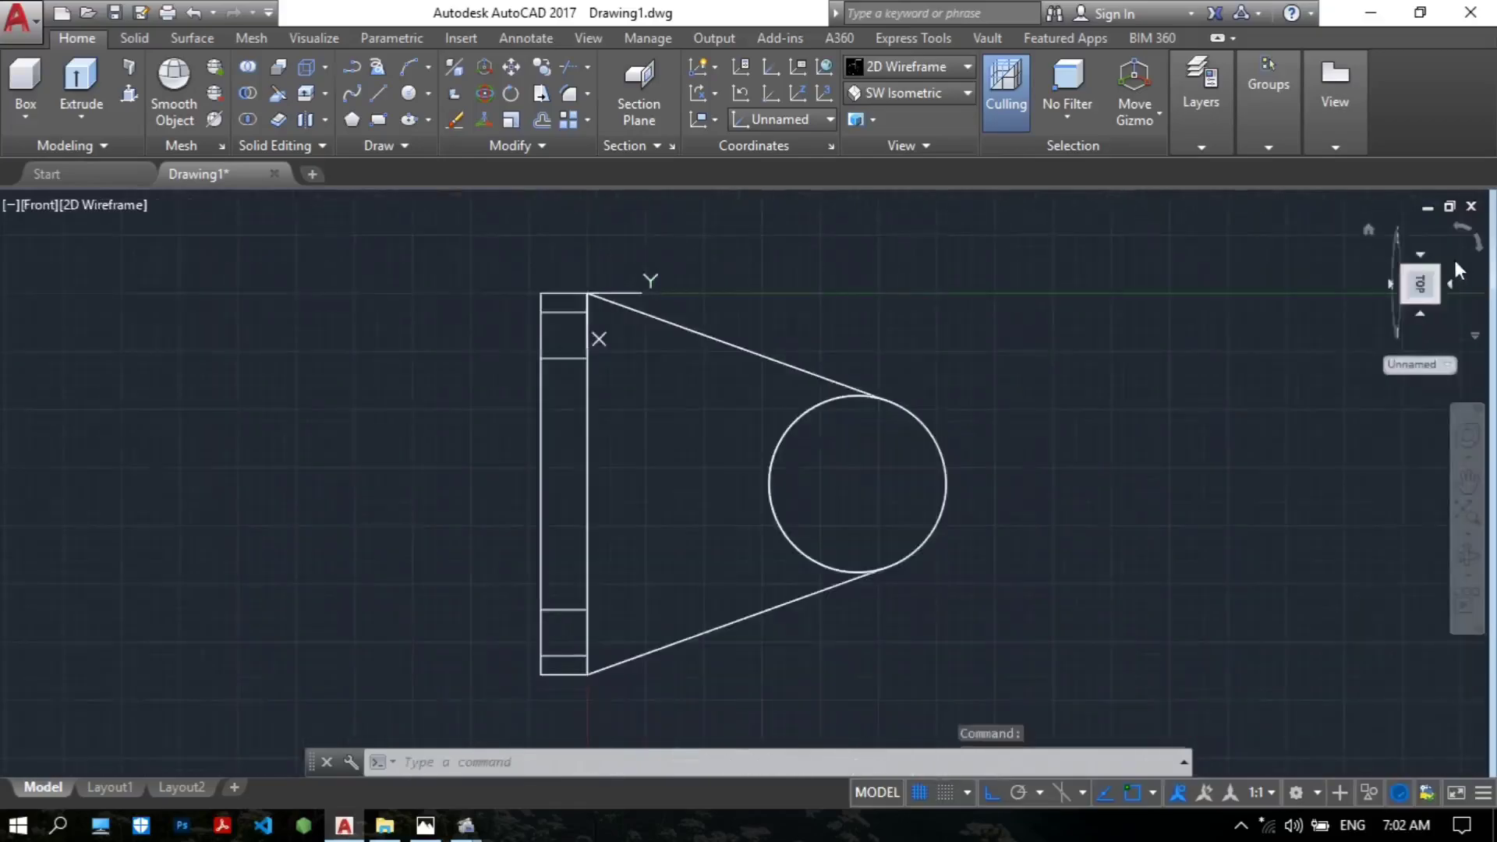
left_click(1478, 247)
left_click(1466, 233)
left_click(1466, 233)
scroll(803, 395, "up", 3)
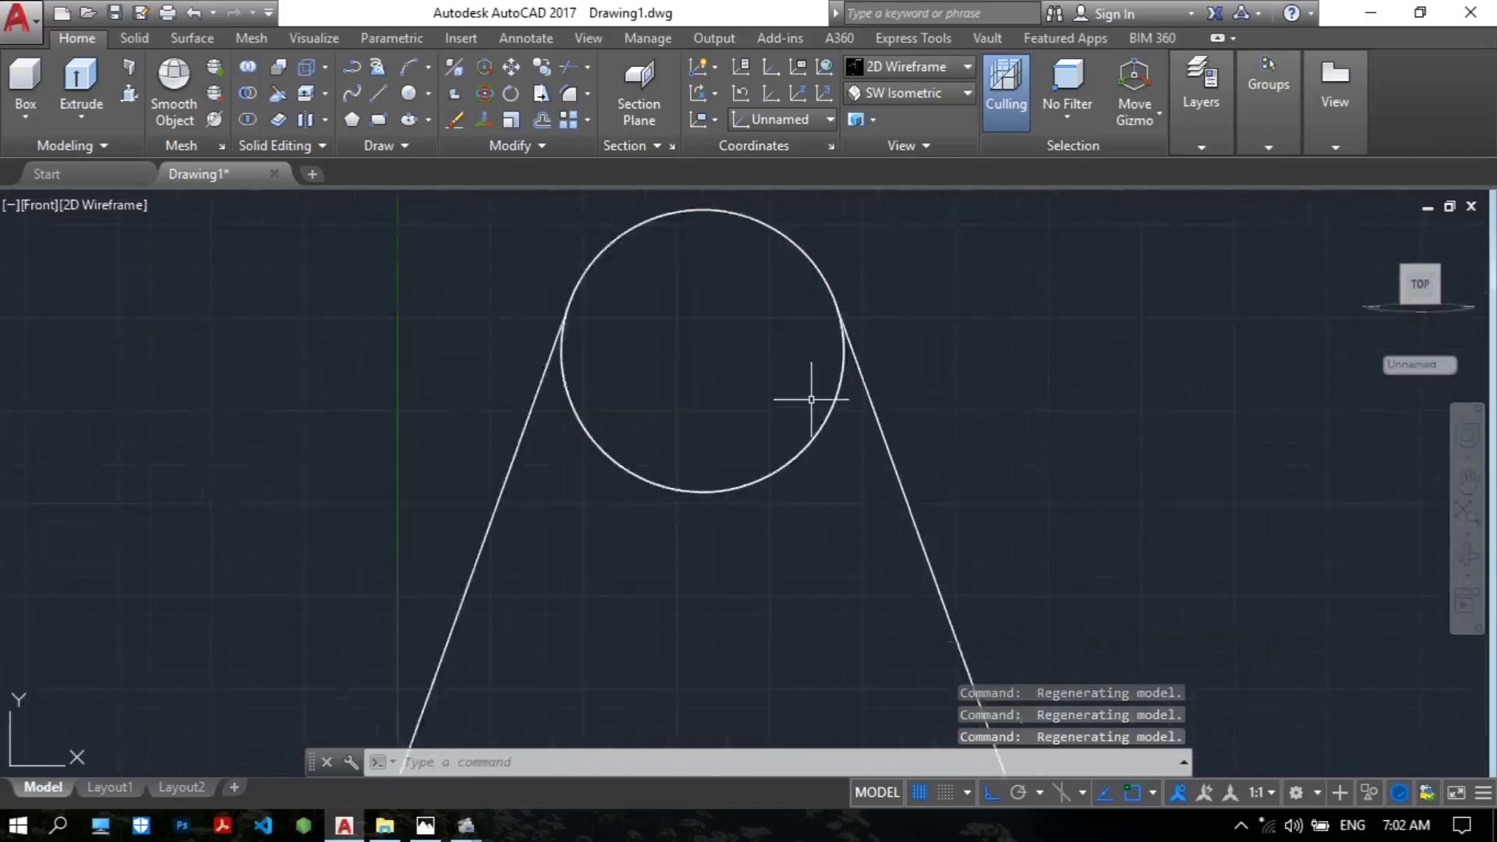
Step: Draw a diameter-22 circle at the centre of the lug
type("c")
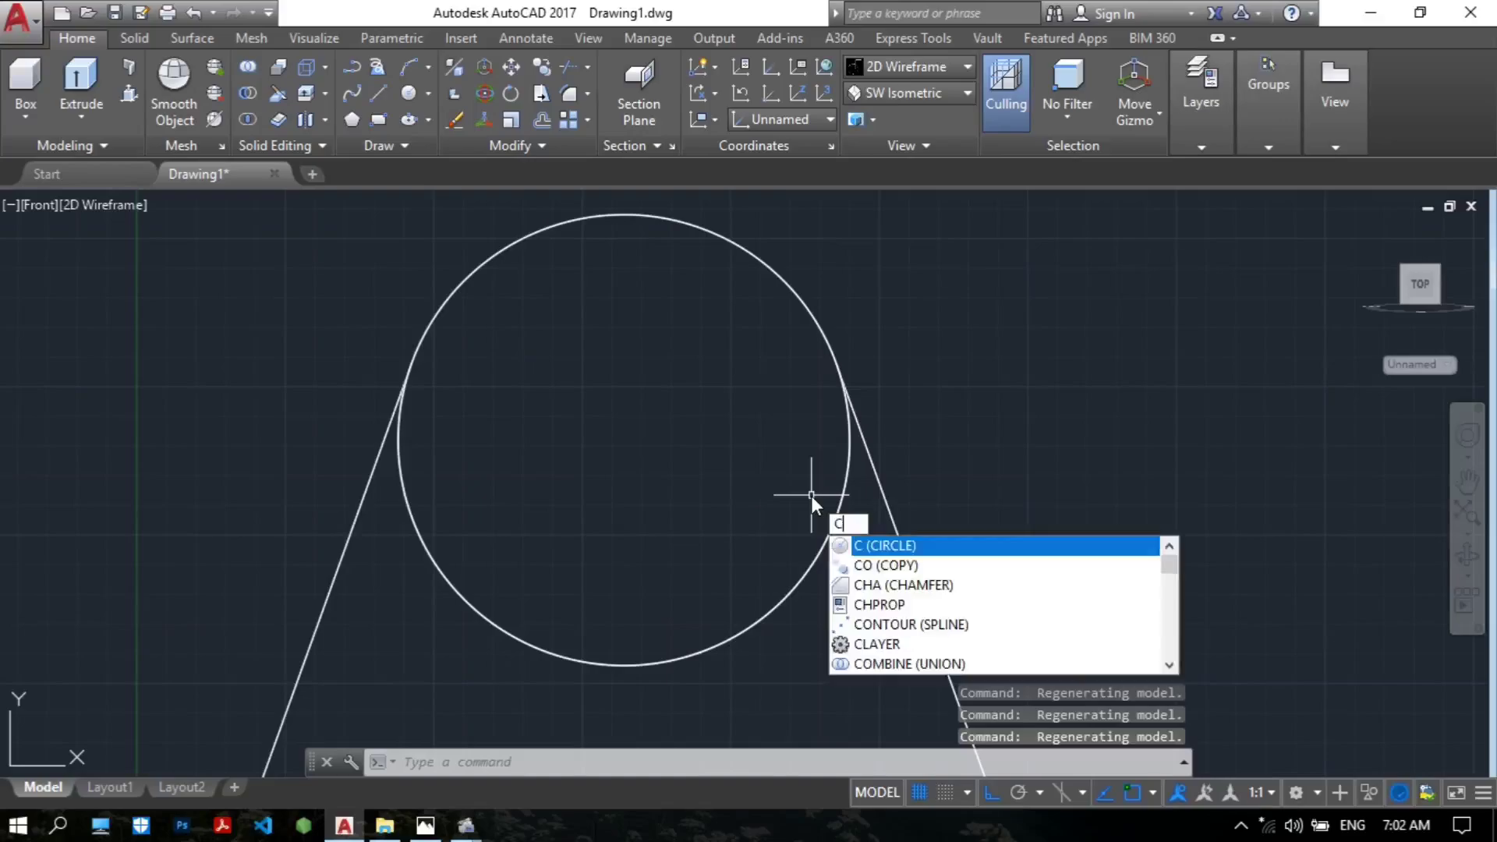
key("Return")
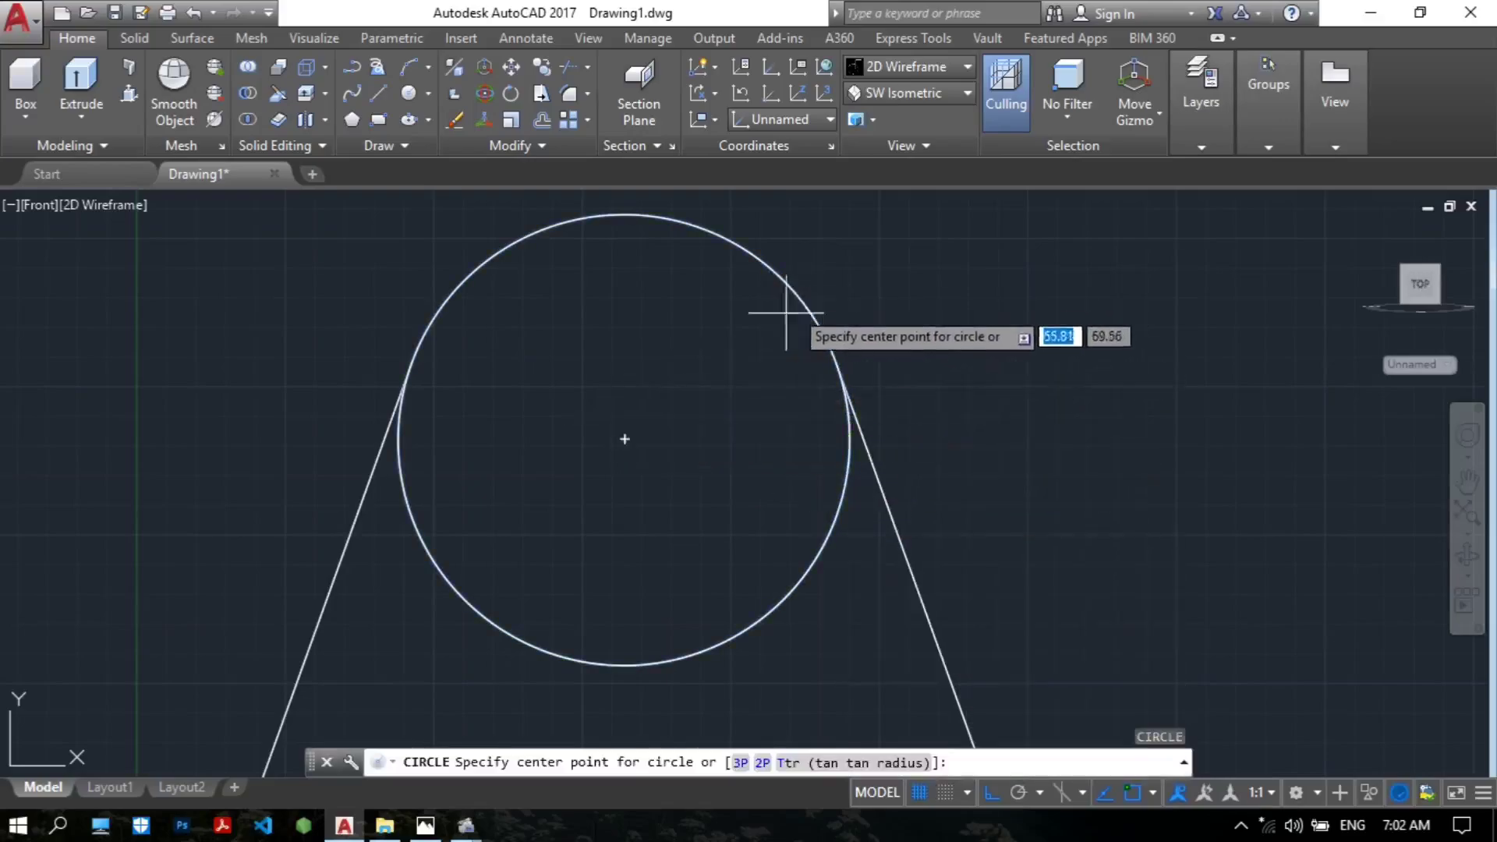
left_click(625, 439)
type("d")
key("Return")
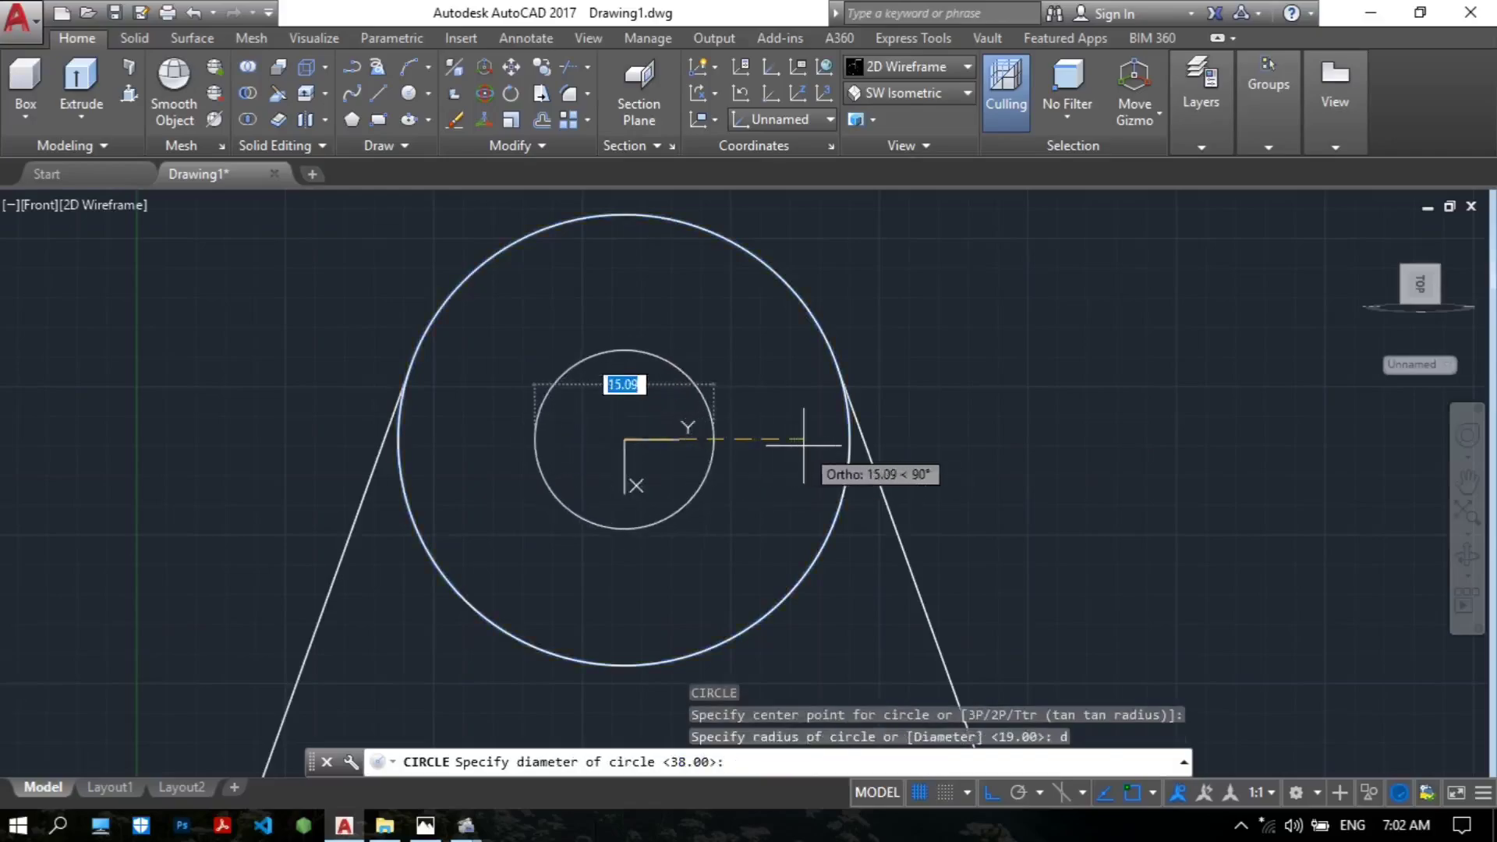
type("22")
key("Return")
Step: Orbit the model back to an angled 3D view
scroll(803, 446, "down", 2)
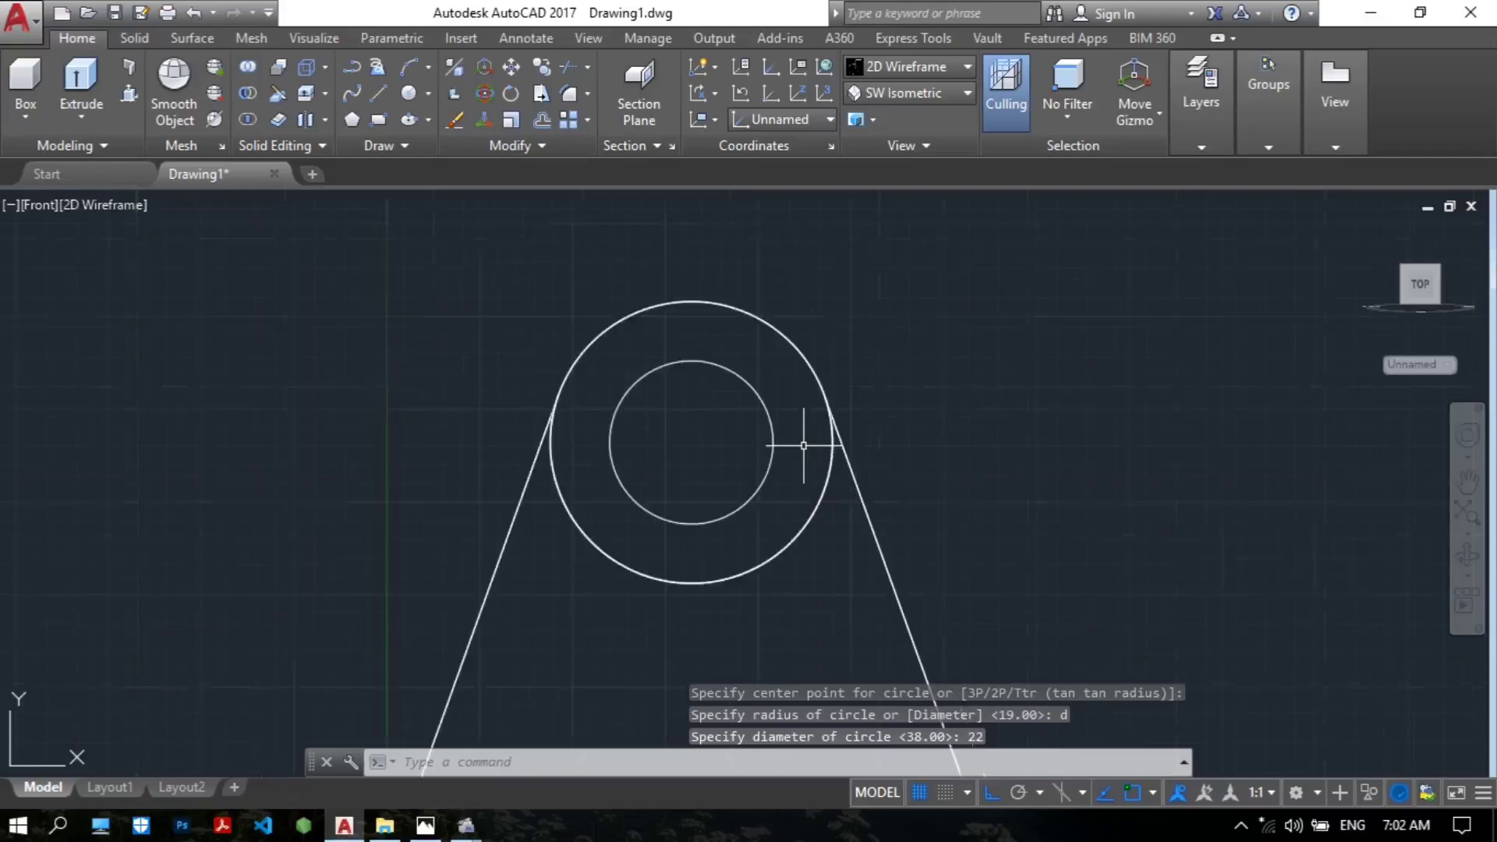
middle_click_drag(803, 445, 844, 386)
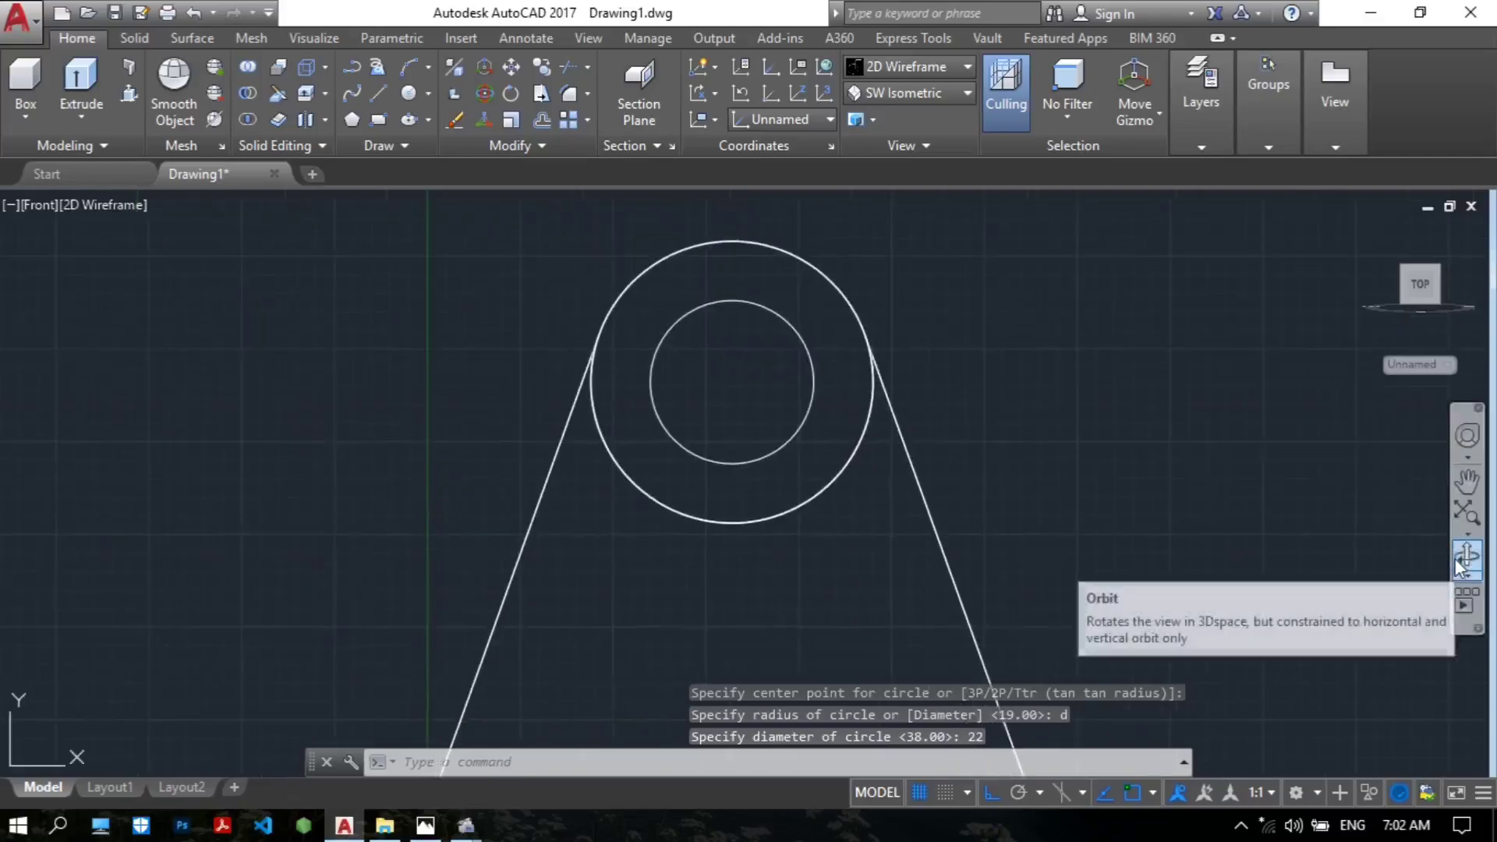
left_click(1465, 558)
left_click_drag(992, 421, 909, 493)
middle_click_drag(933, 448, 945, 443)
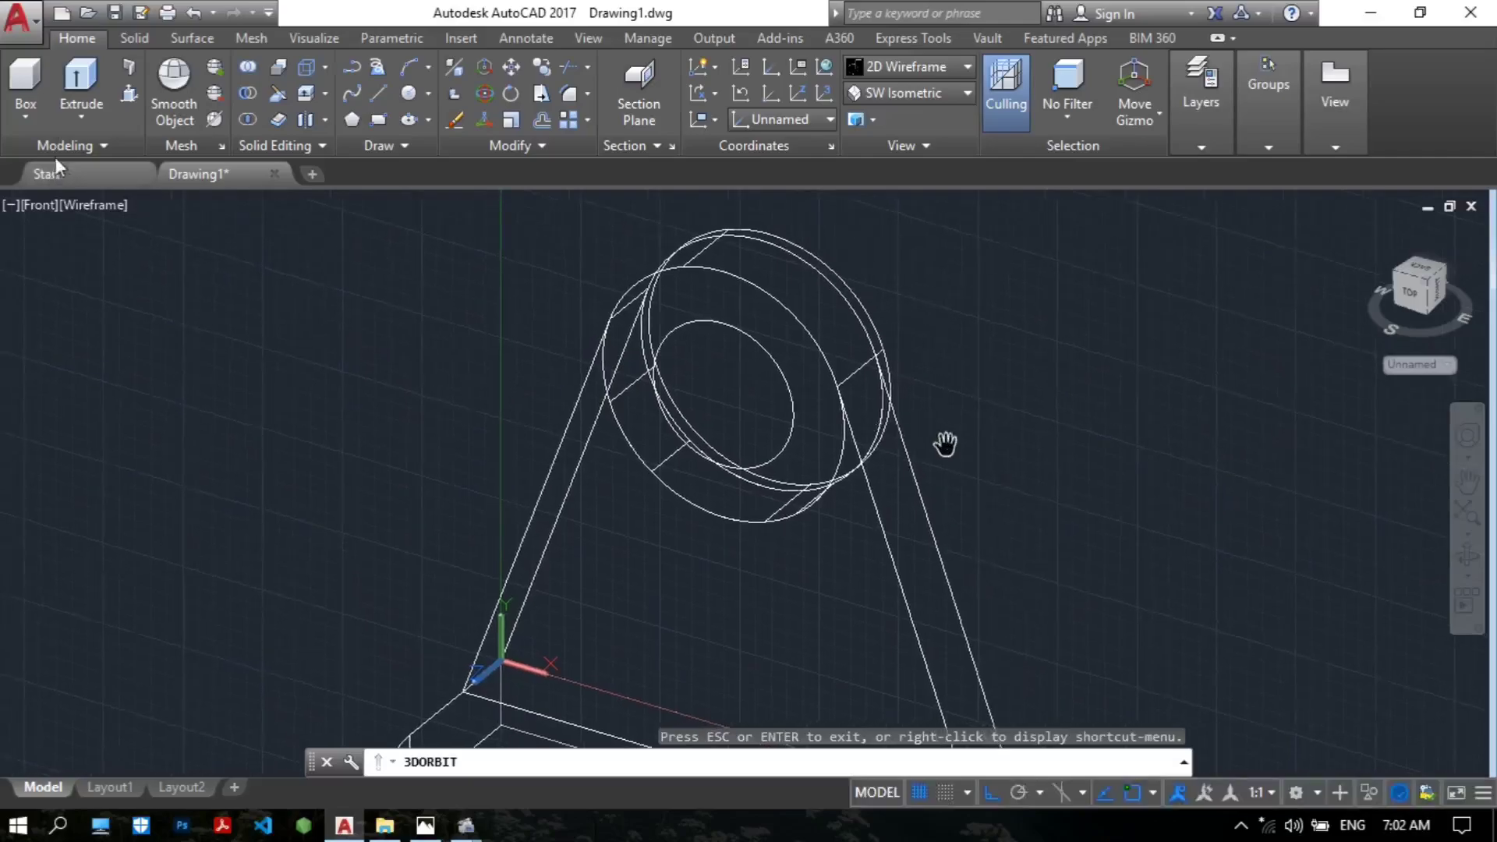
Step: Extrude the inner Ø22 circle 12 units into a solid cylinder through the lug
left_click(81, 78)
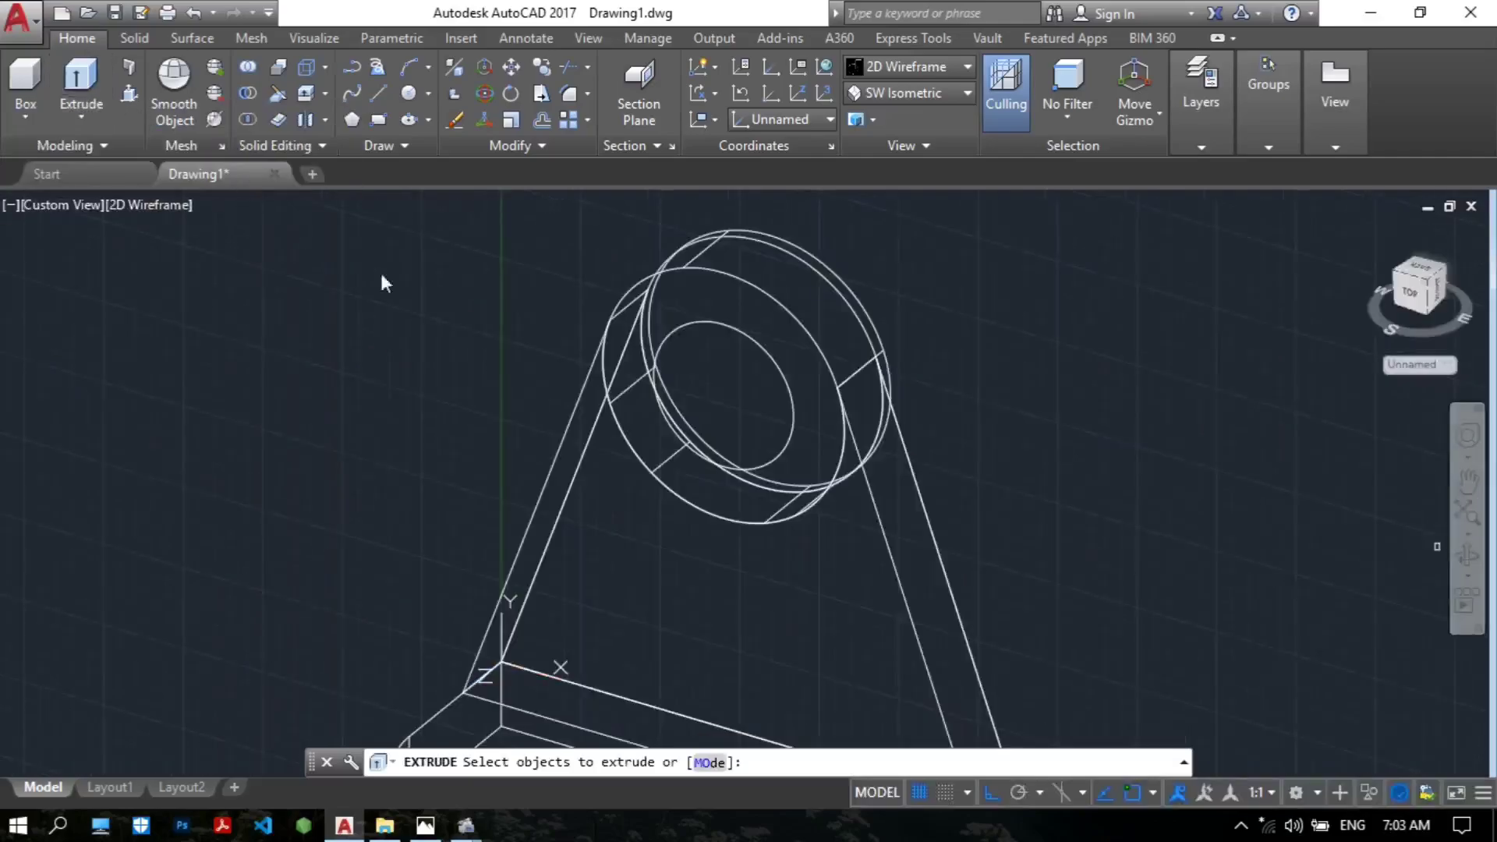
left_click(774, 360)
key("Return")
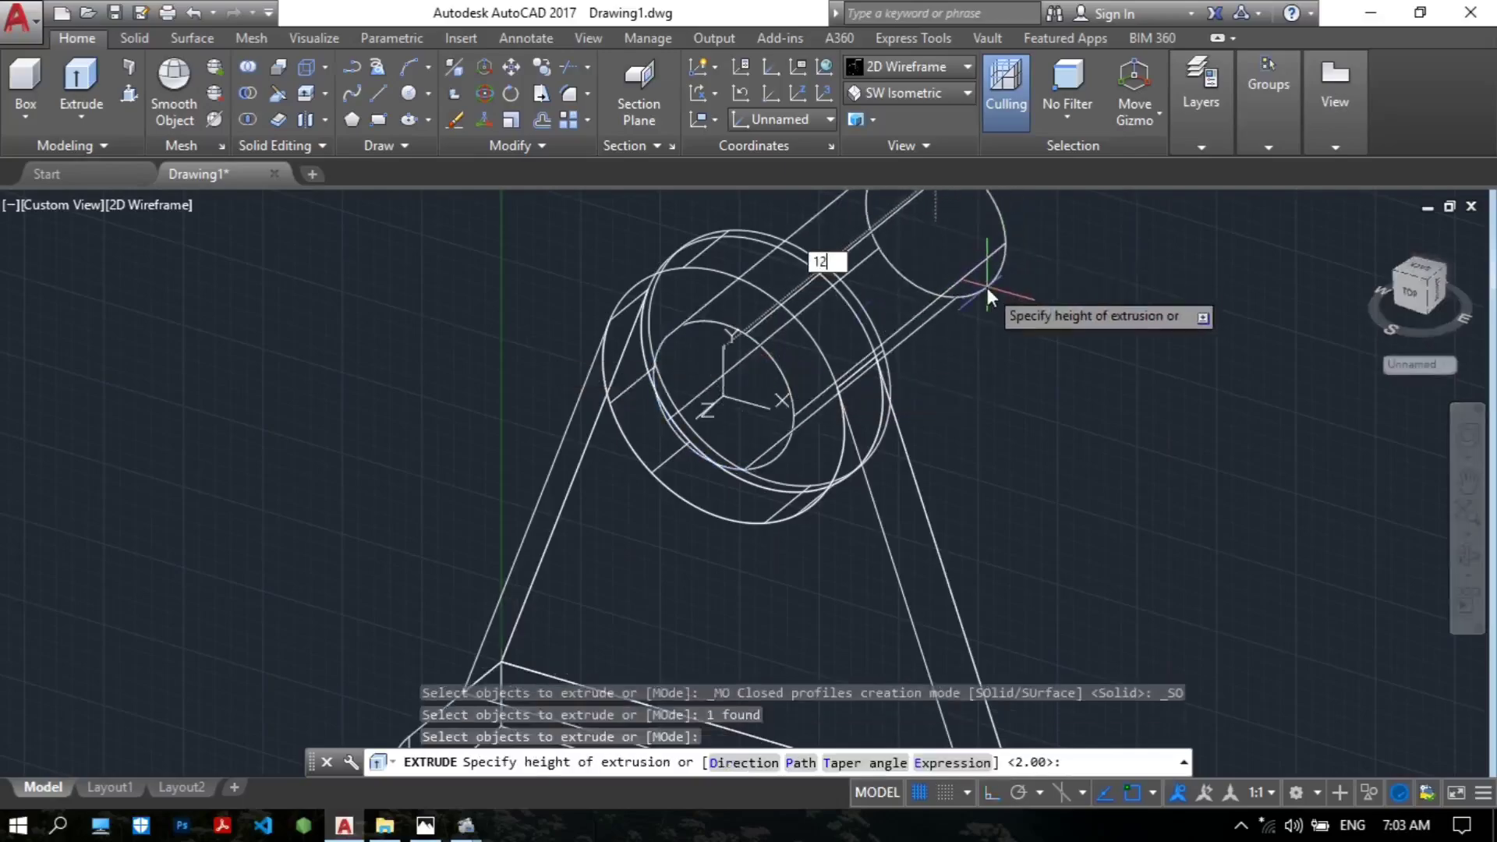
type("12")
key("Return")
key("Escape")
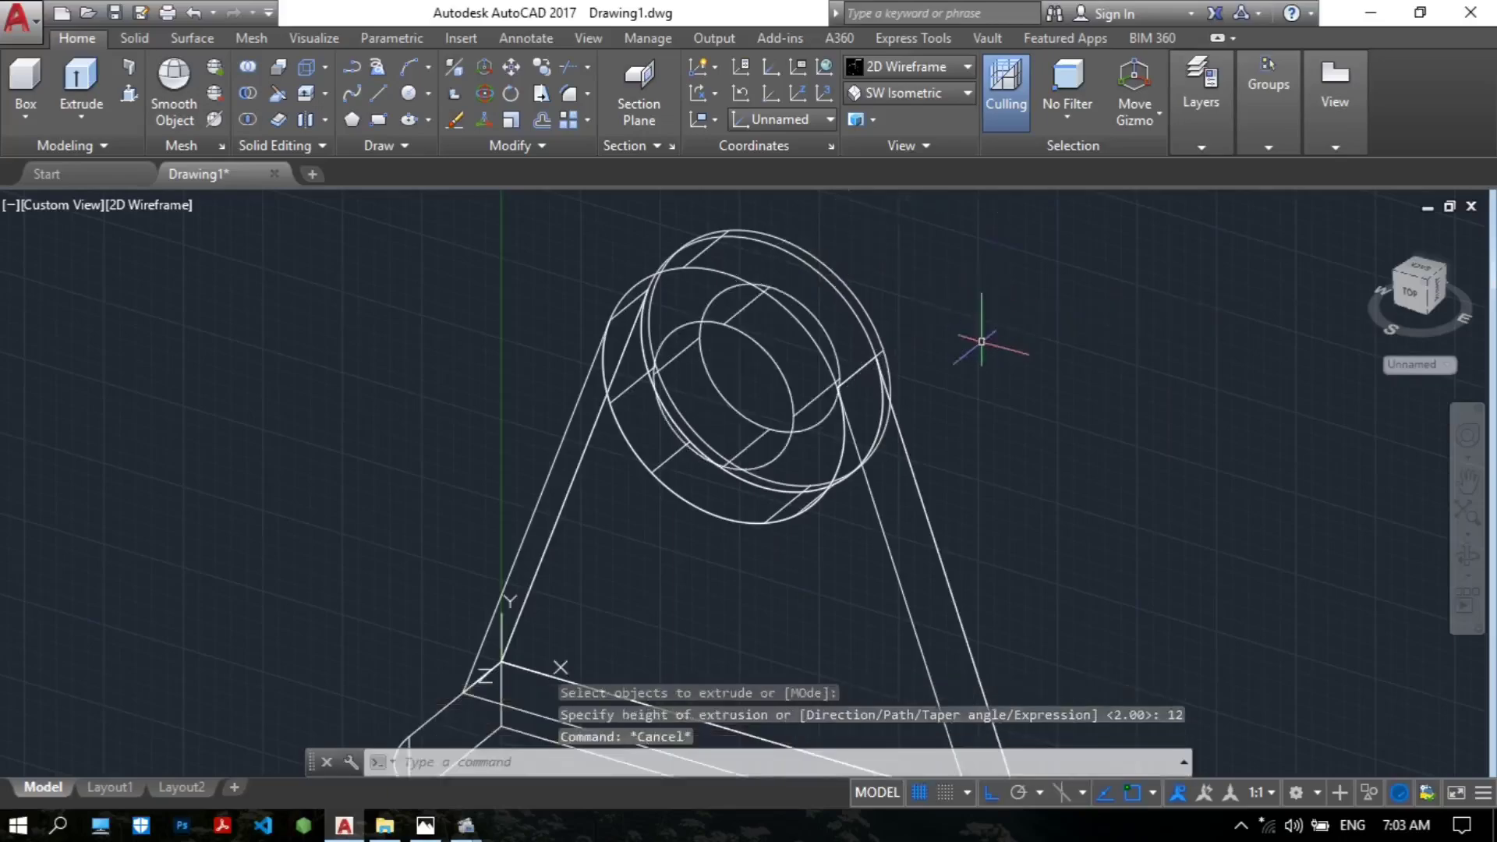
scroll(946, 335, "up", 2)
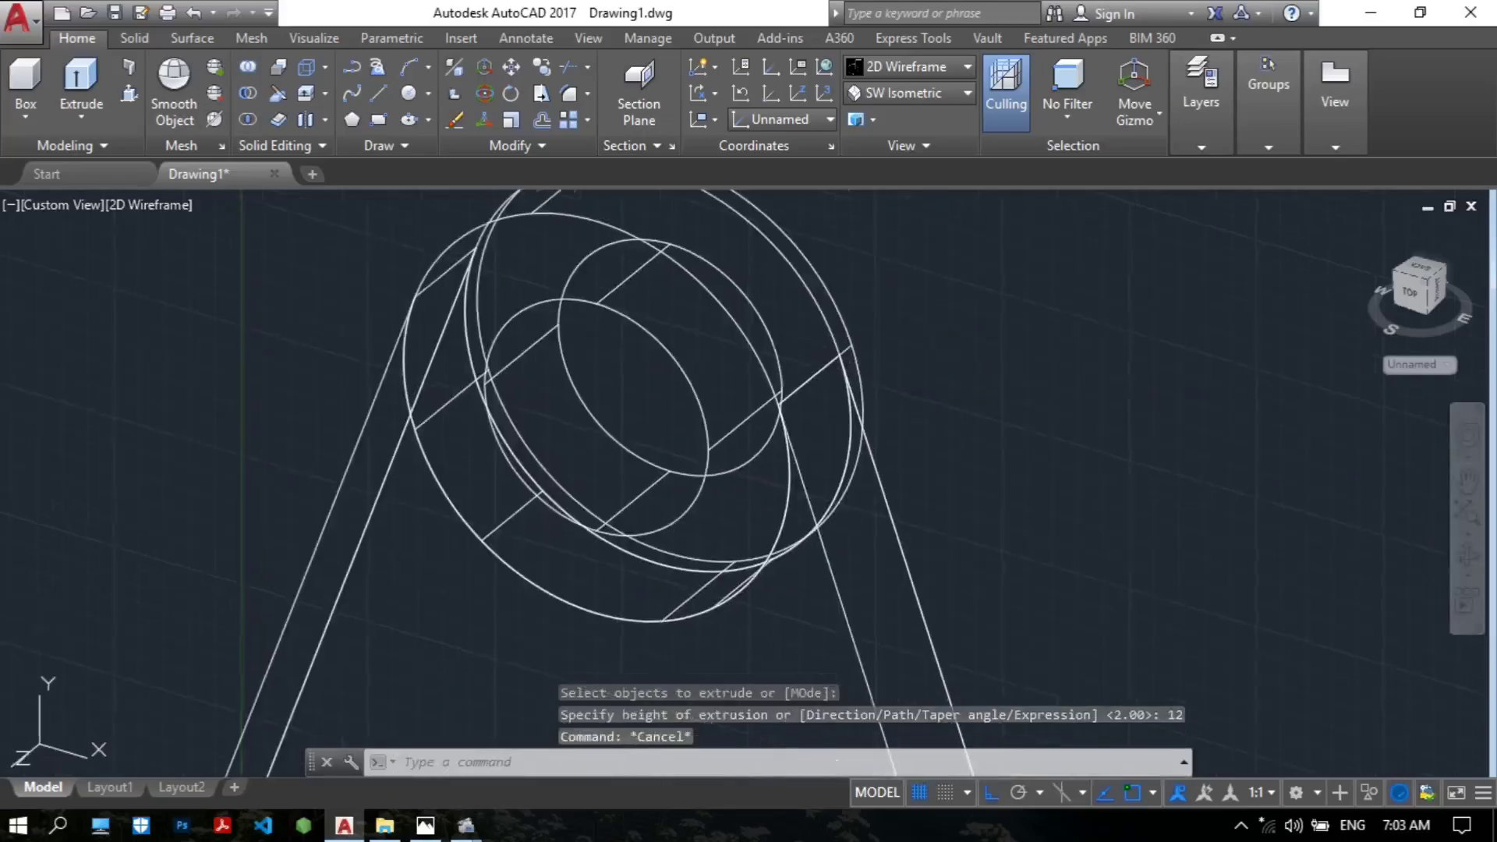
scroll(928, 370, "down", 3)
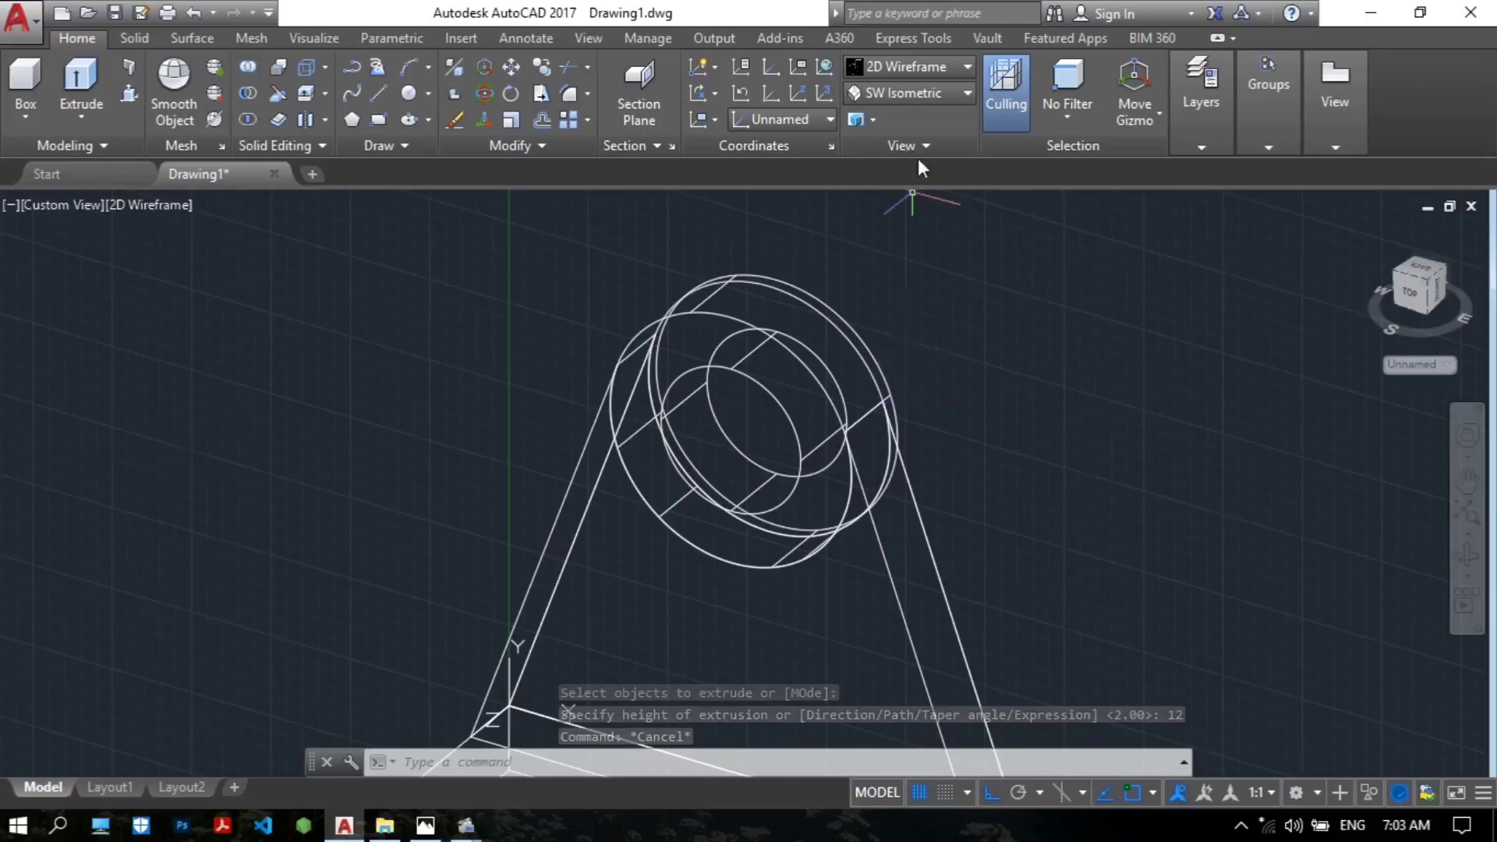
Step: Switch the visual style to Shaded with Edges and select the inner cylinder
left_click(938, 69)
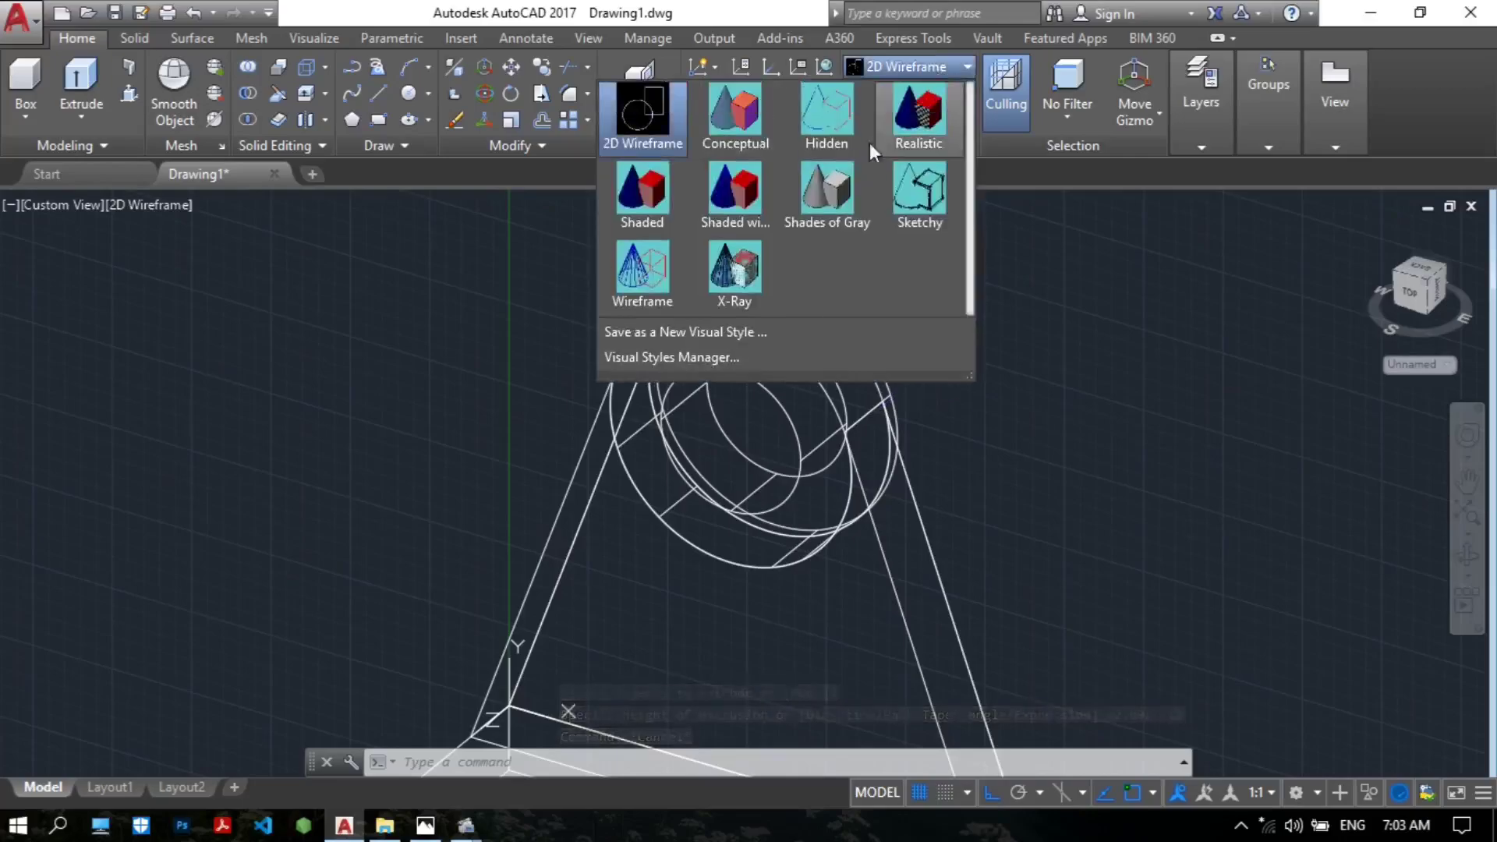
left_click(742, 203)
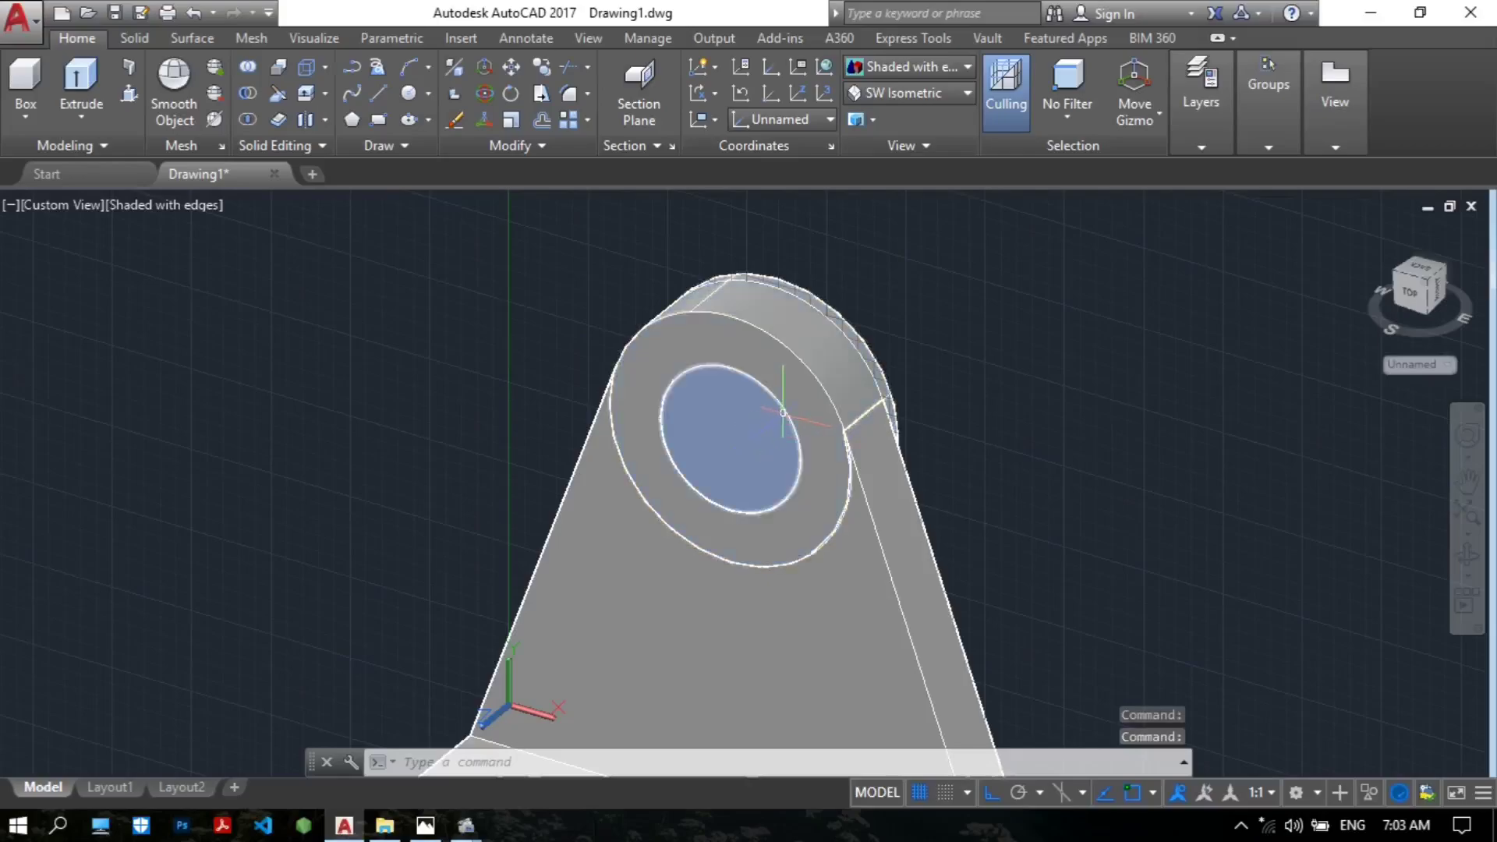
left_click(780, 414)
Step: Orbit the view to look at the round lug face-on
left_click(1464, 563)
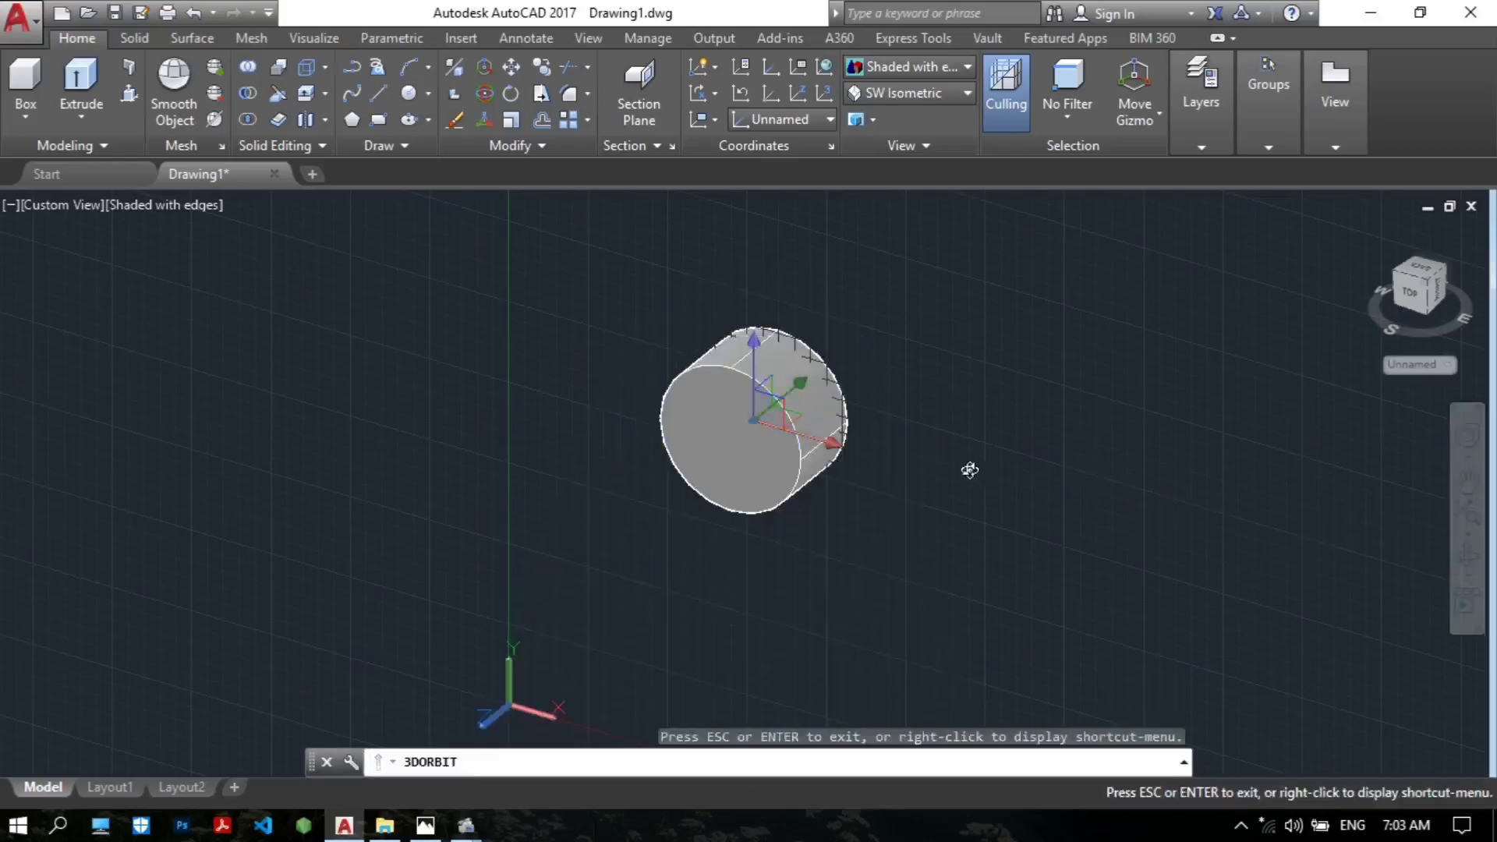
left_click_drag(965, 468, 911, 475)
key("Escape")
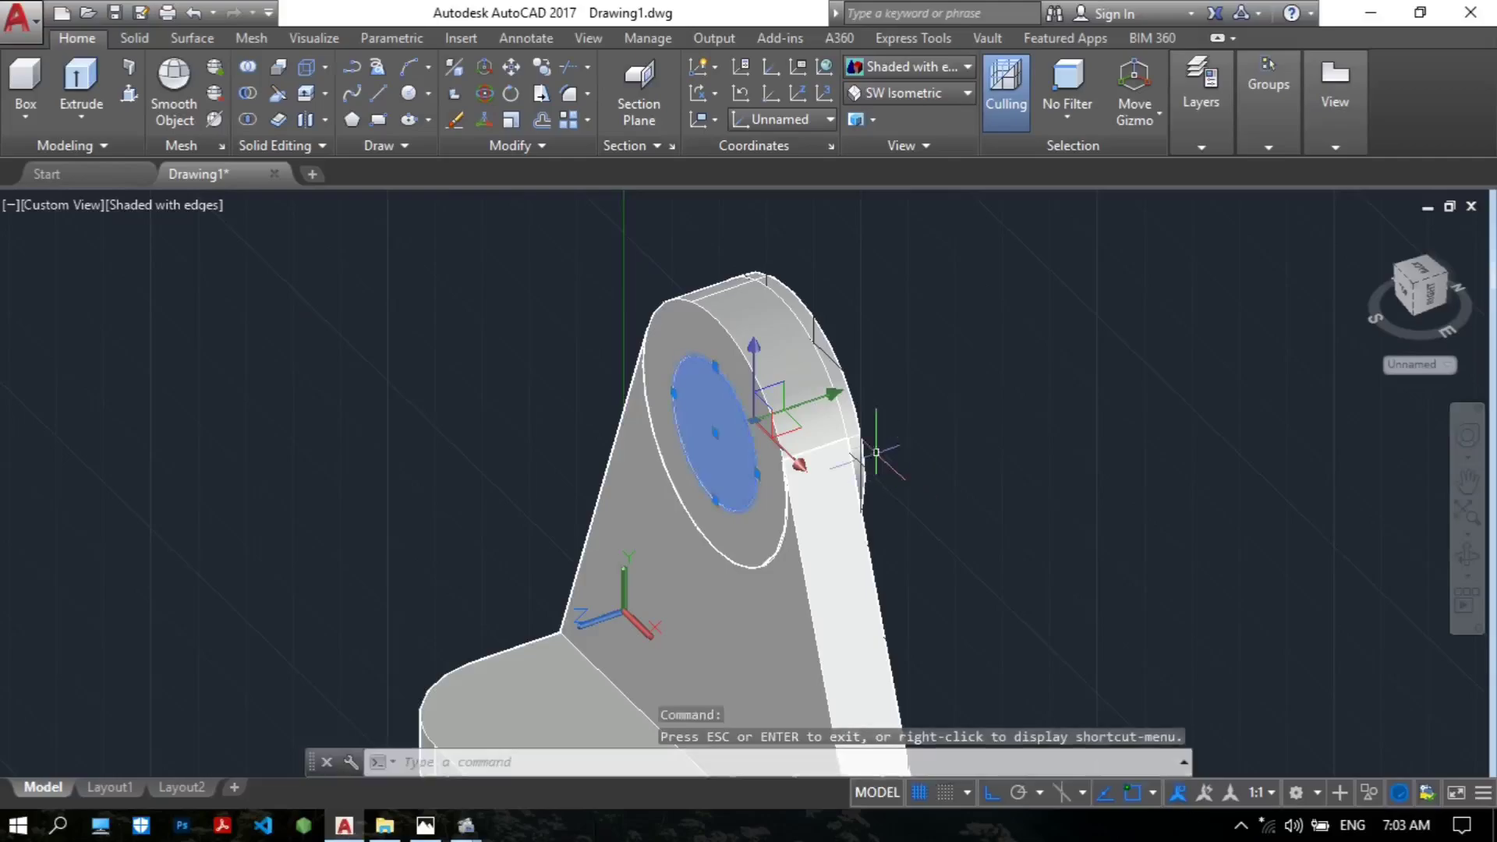
key("Escape")
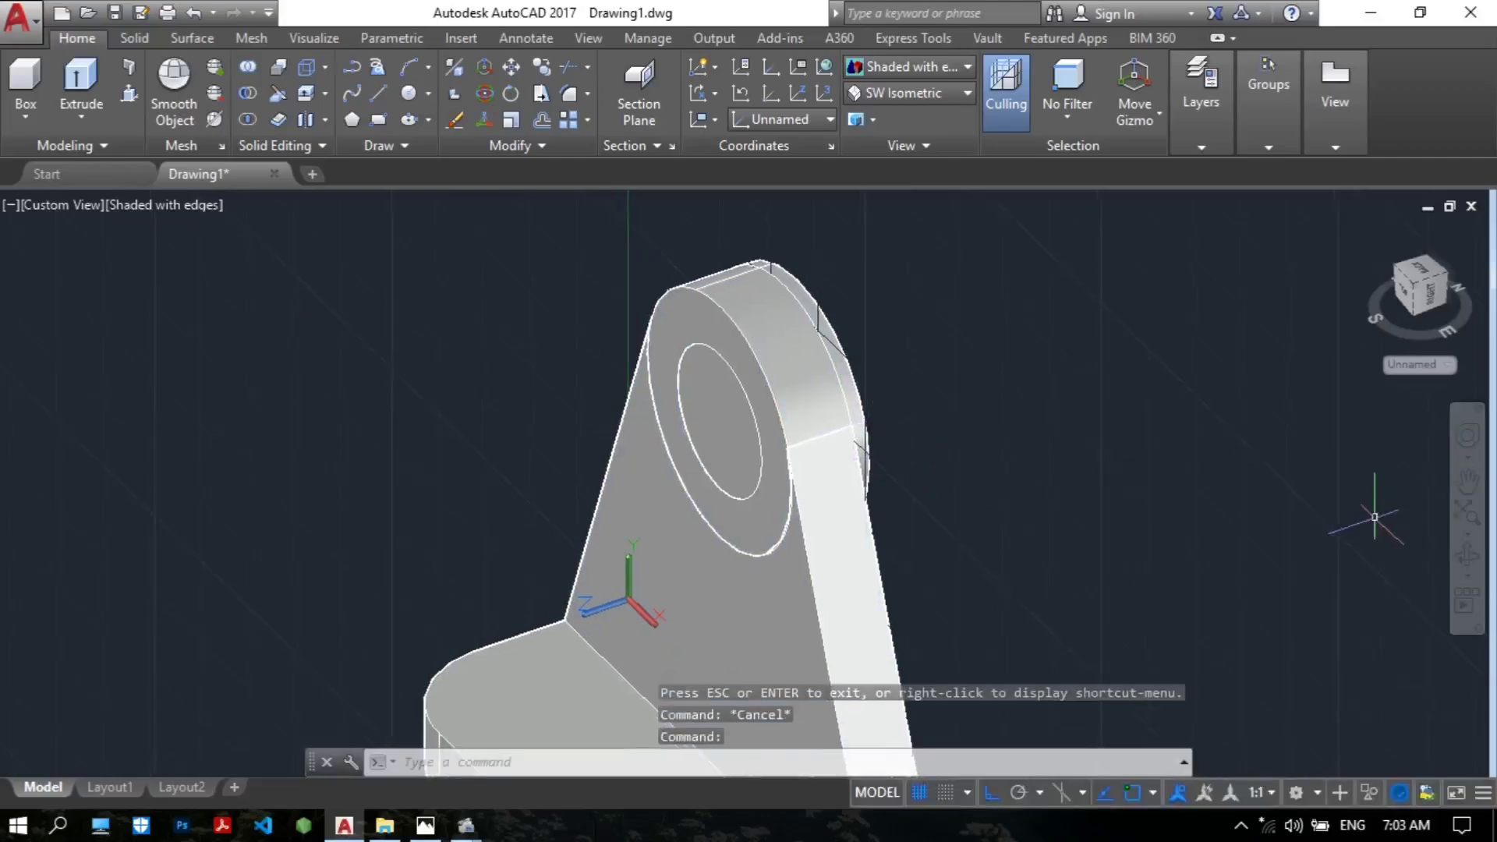
left_click(1466, 563)
left_click_drag(1002, 478, 900, 426)
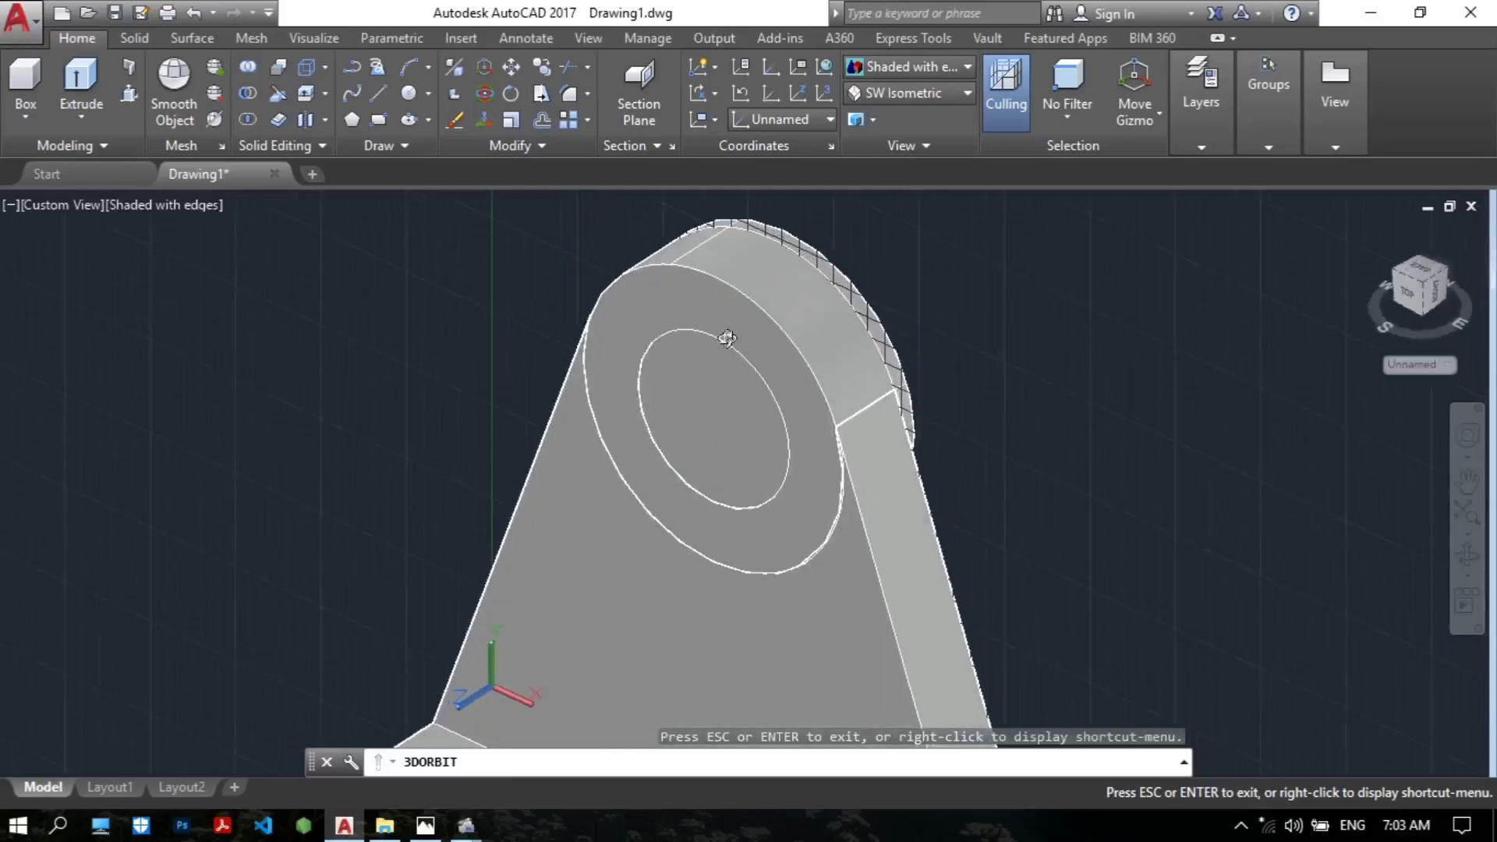
key("Return")
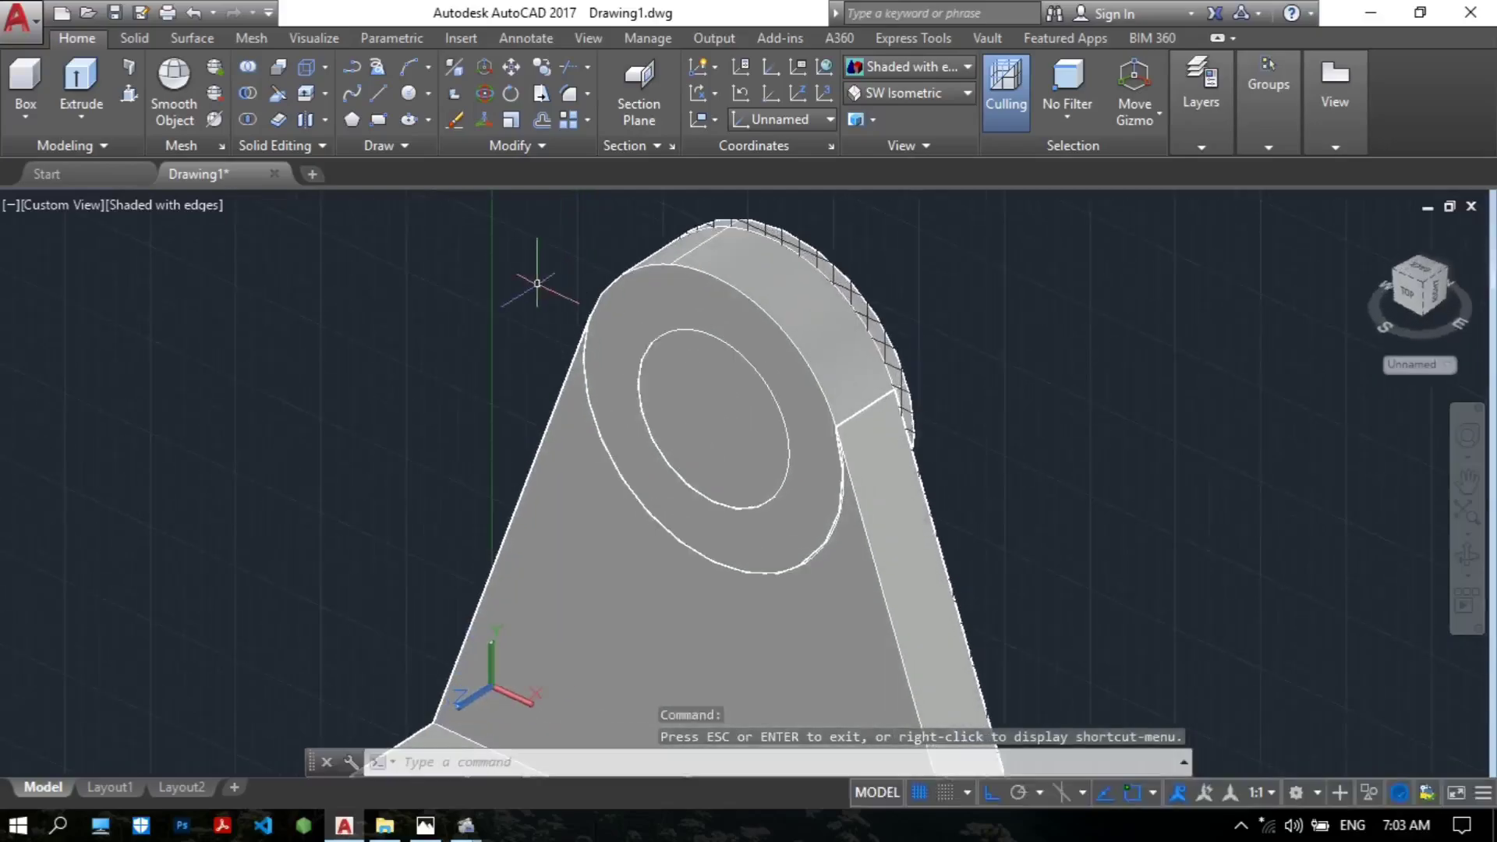
Step: Subtract the Ø22 inner cylinder from the lug's outer cylinder and inspect the new hole
left_click(255, 98)
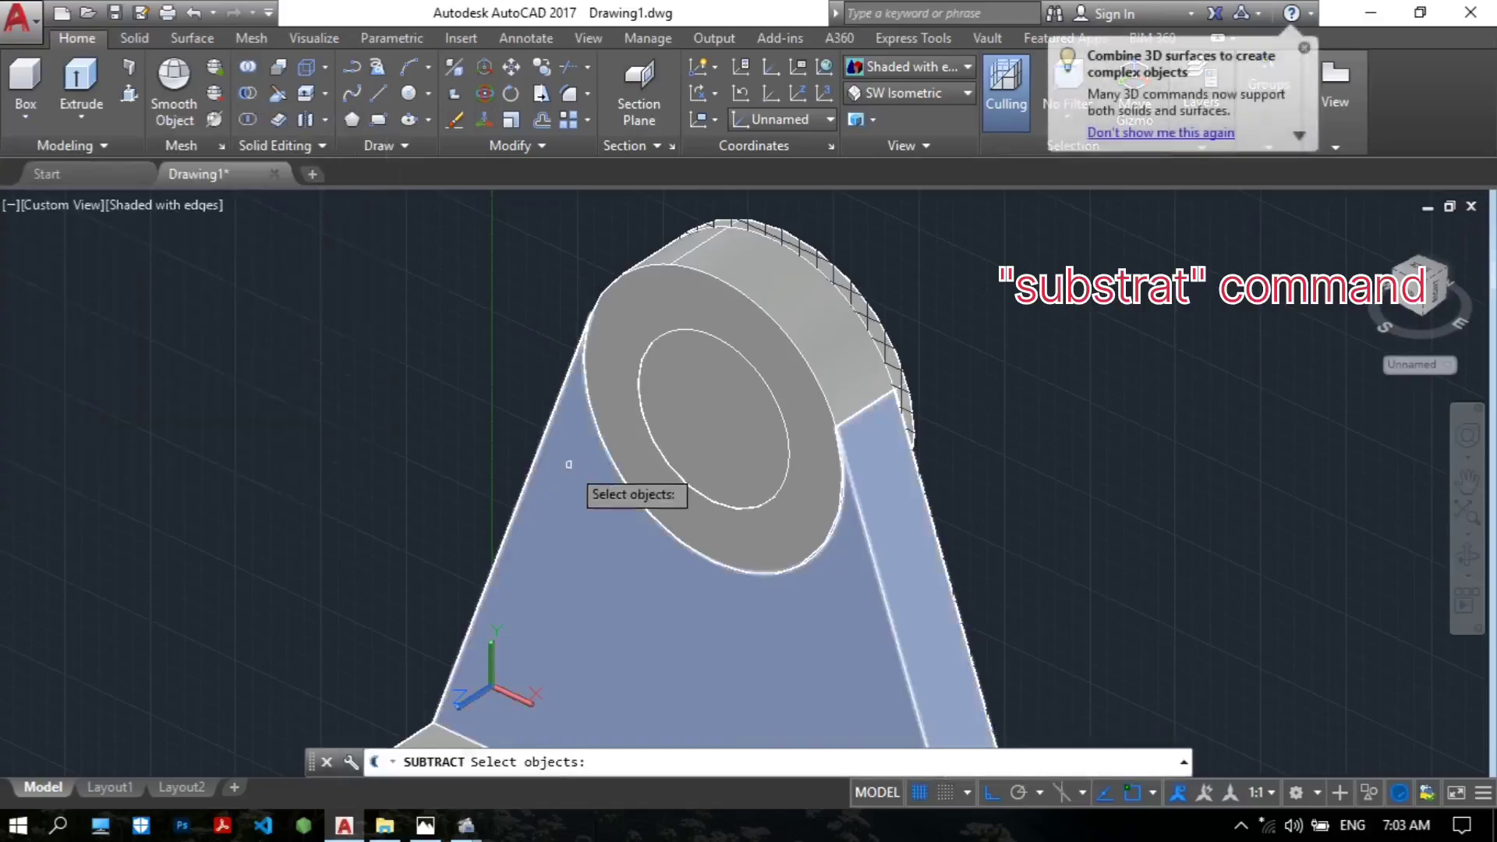
left_click(617, 333)
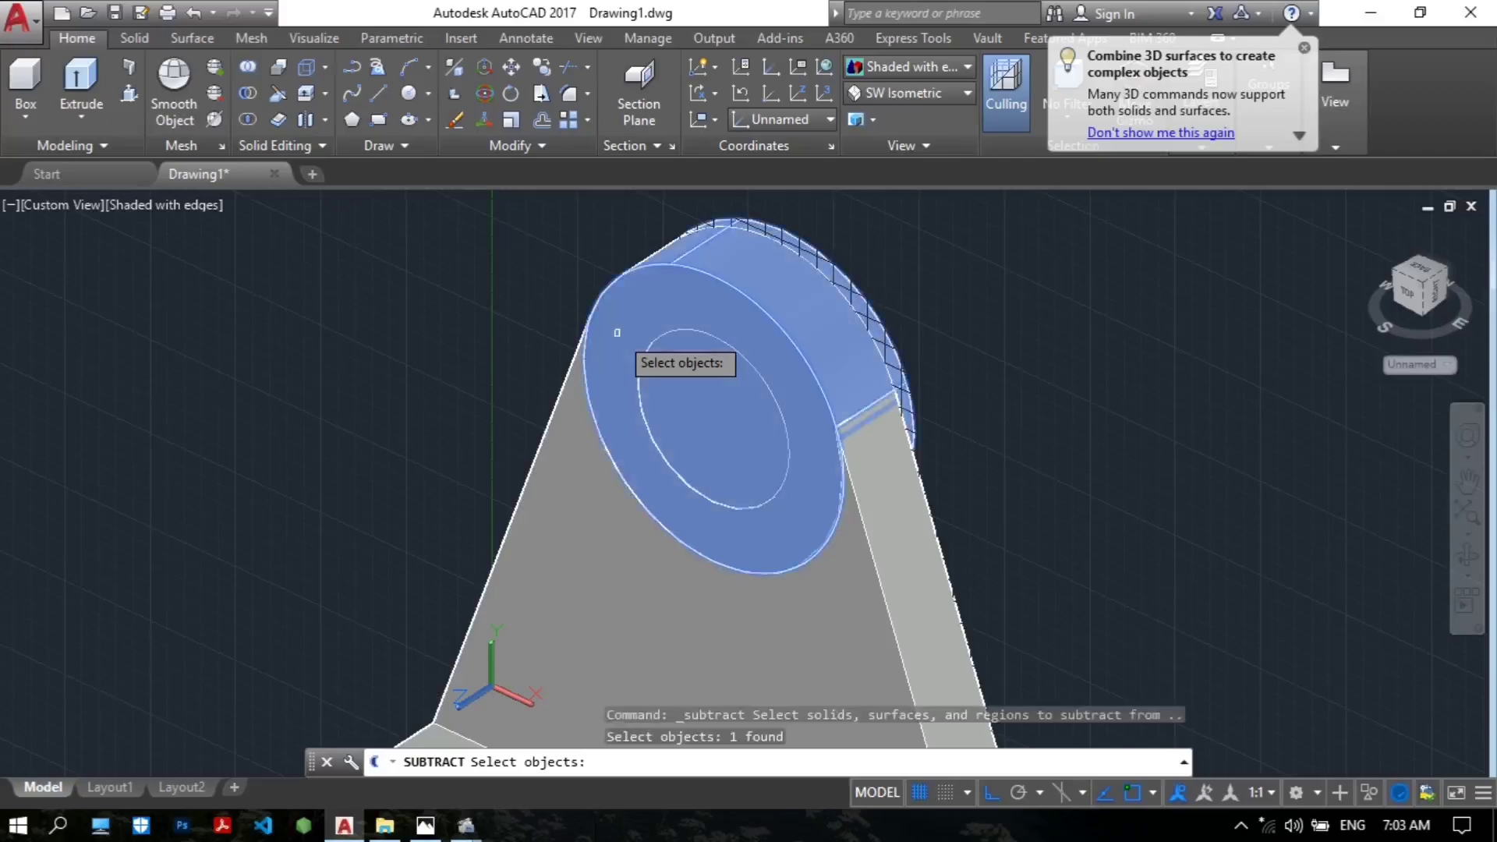
key("Return")
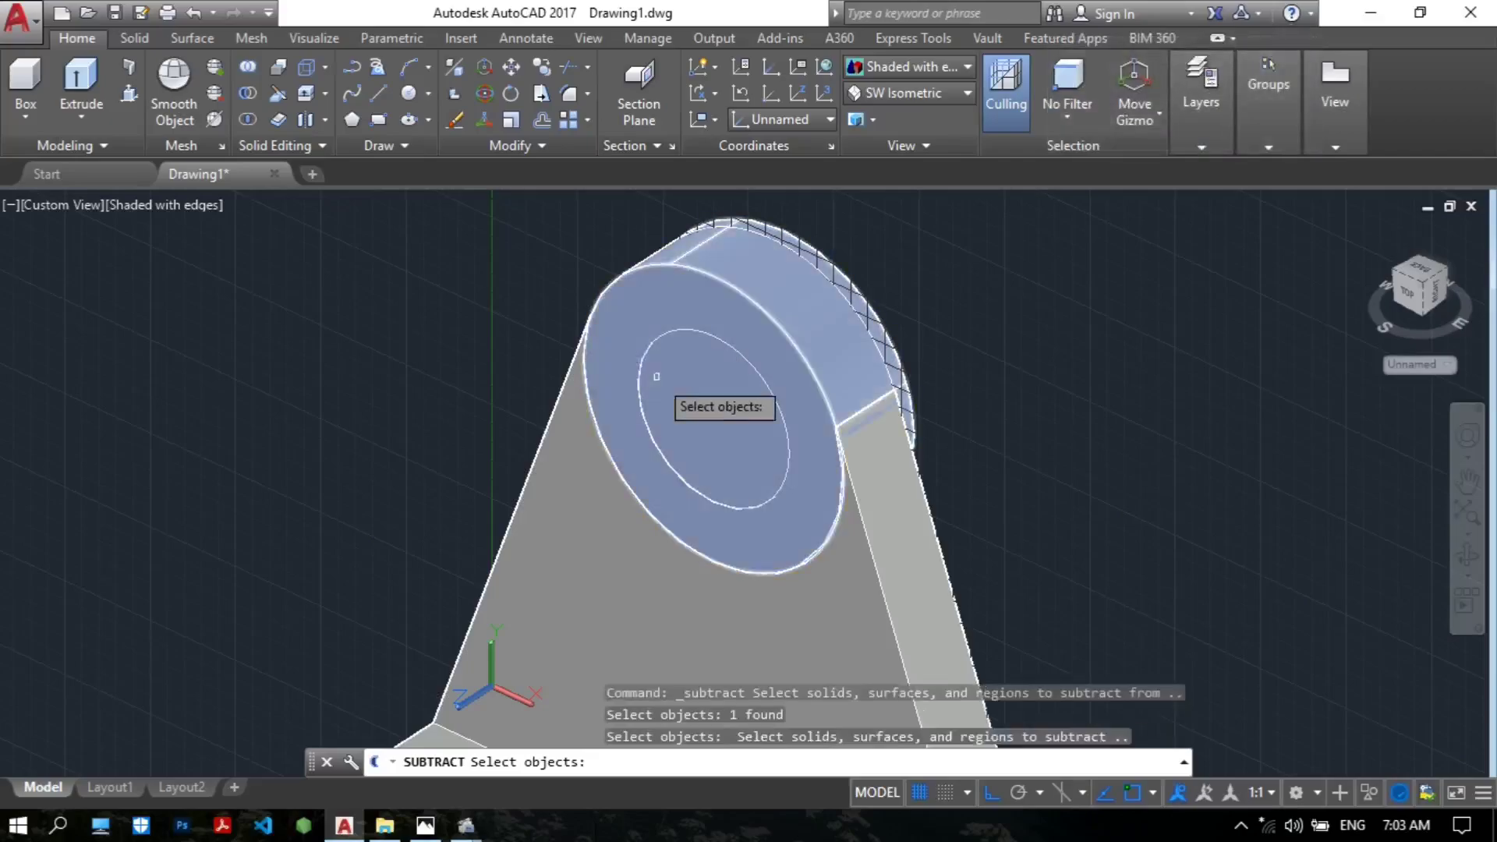
left_click(640, 383)
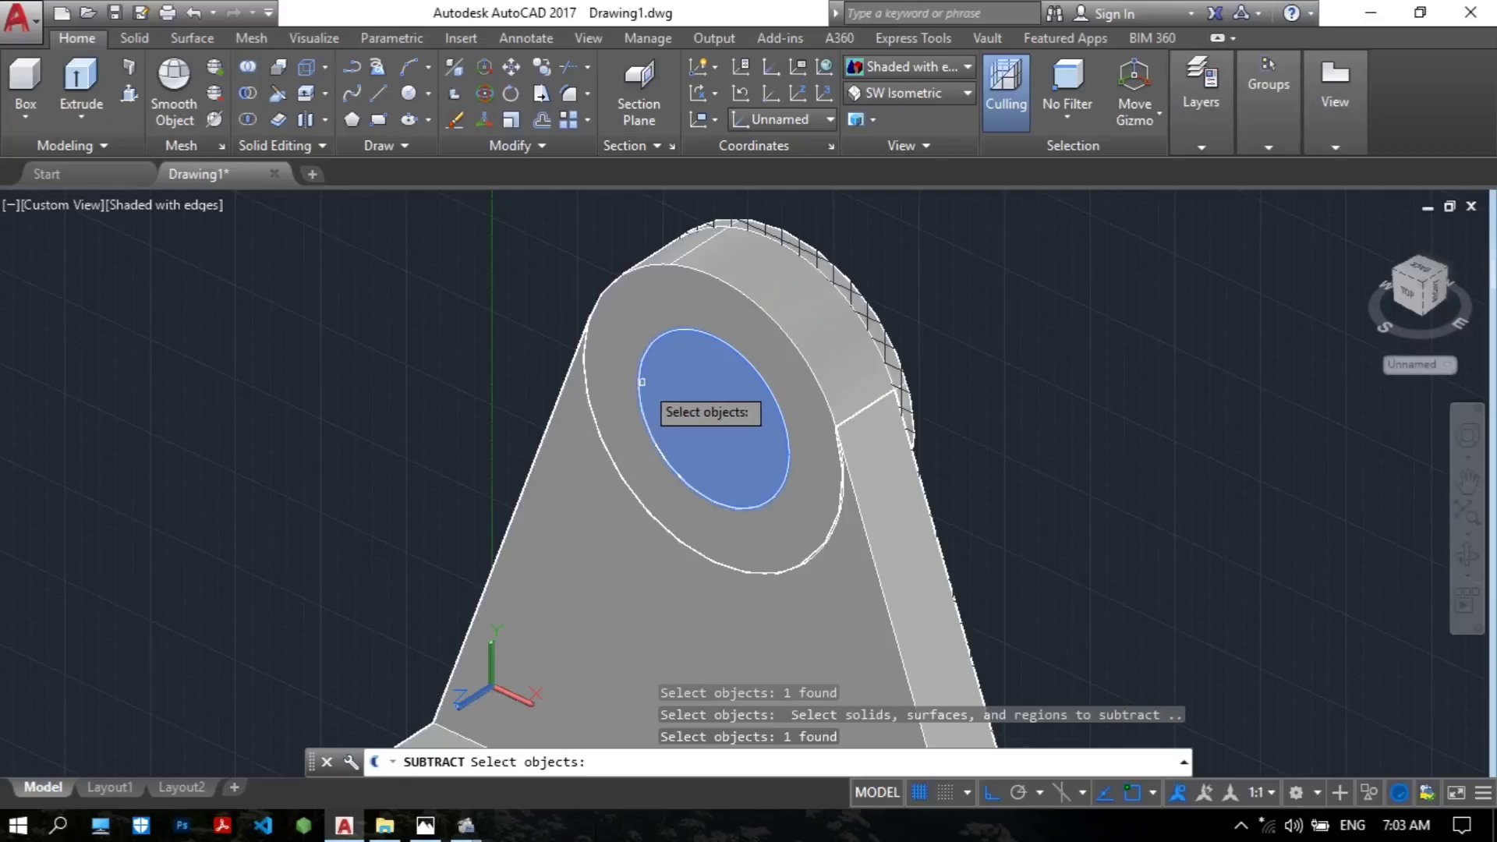
key("Return")
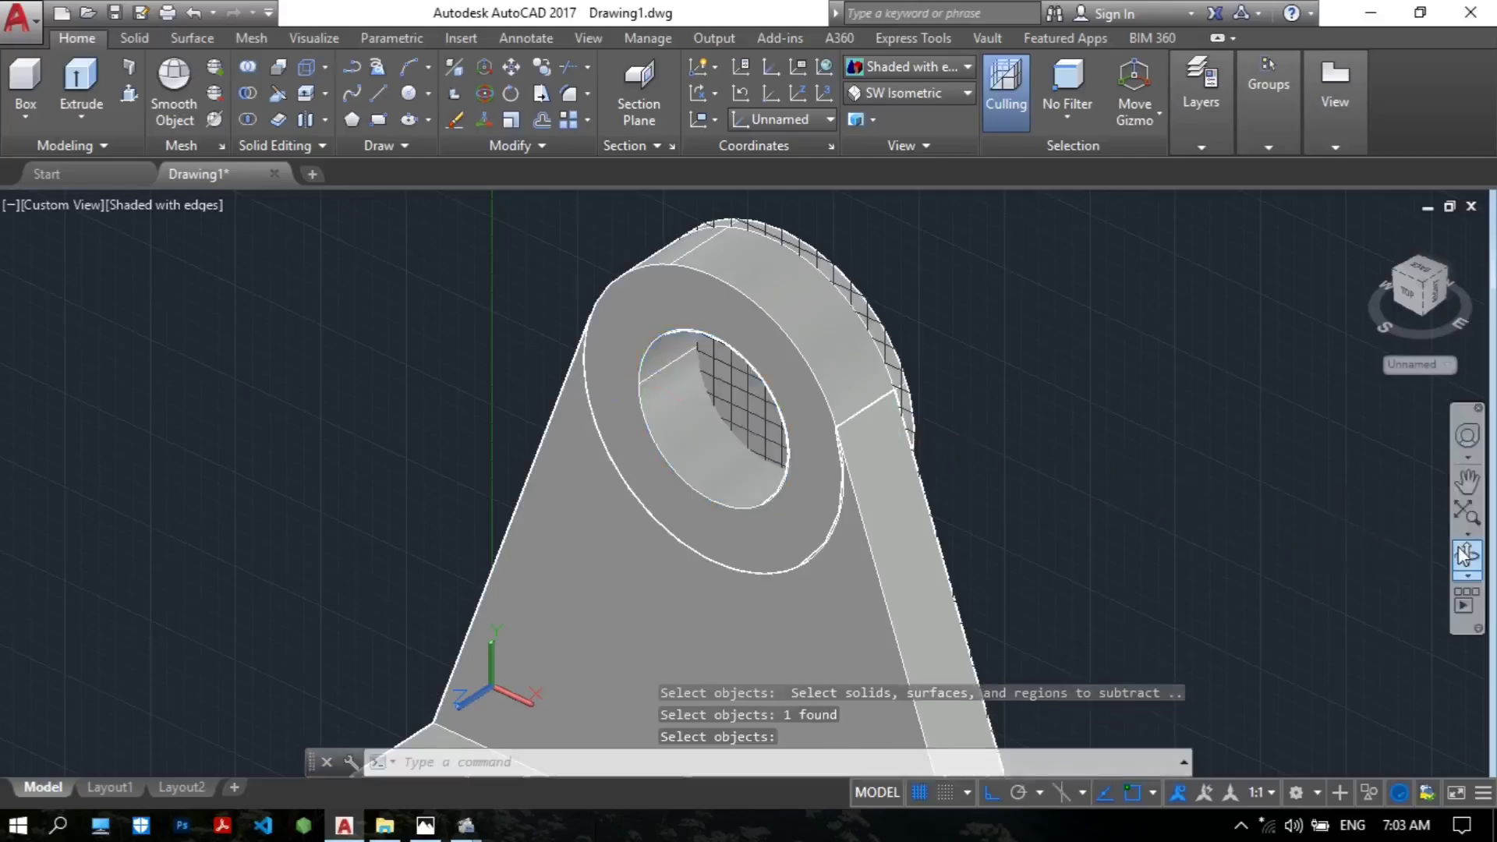
left_click(1466, 555)
left_click_drag(922, 426, 701, 419)
key("Escape")
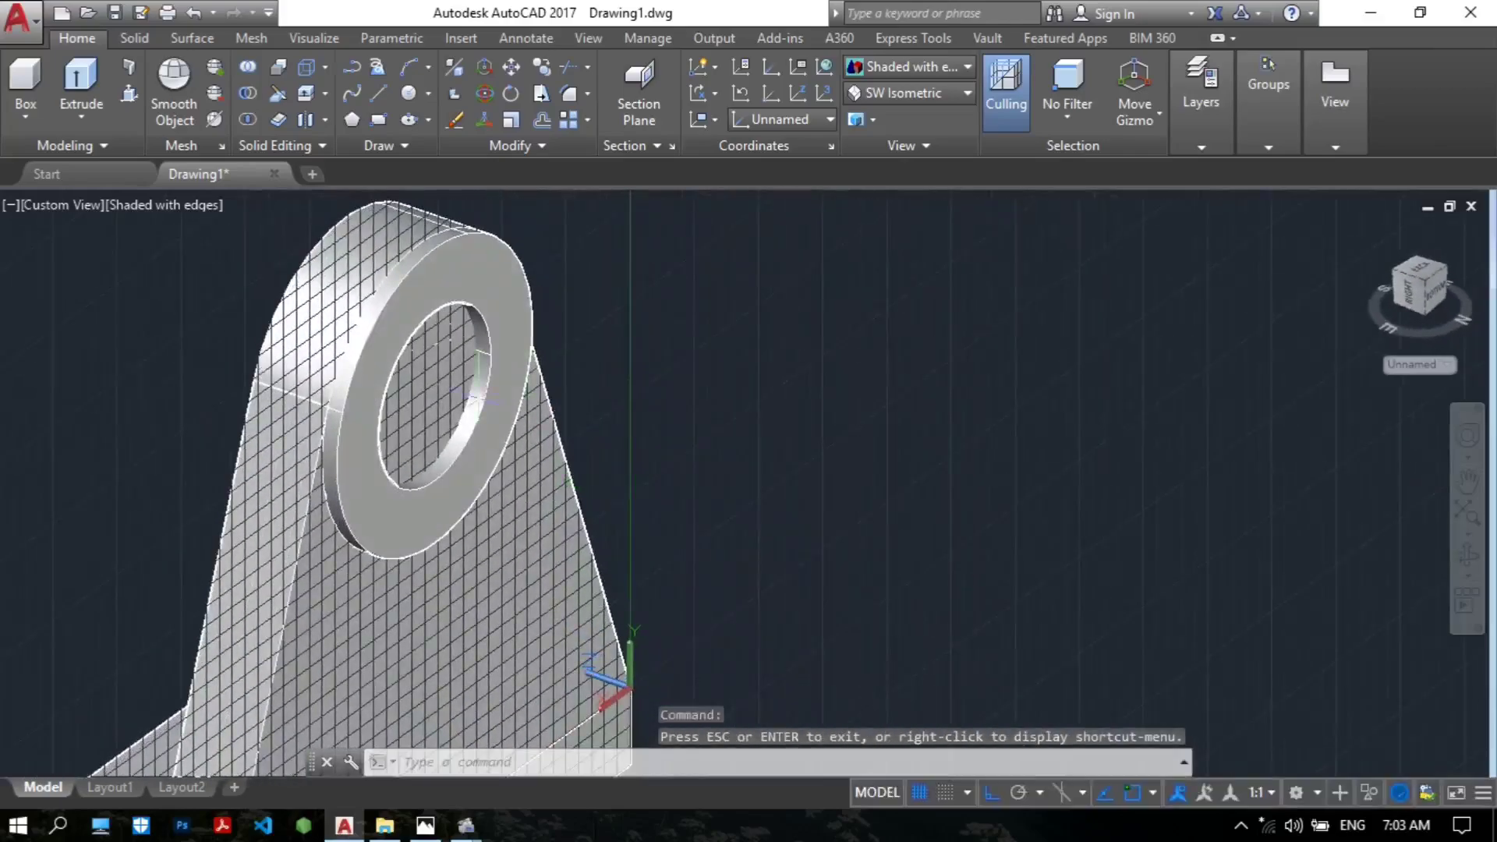
Step: Erase the leftover solid sitting in the lug's hole with the E command
left_click(439, 375)
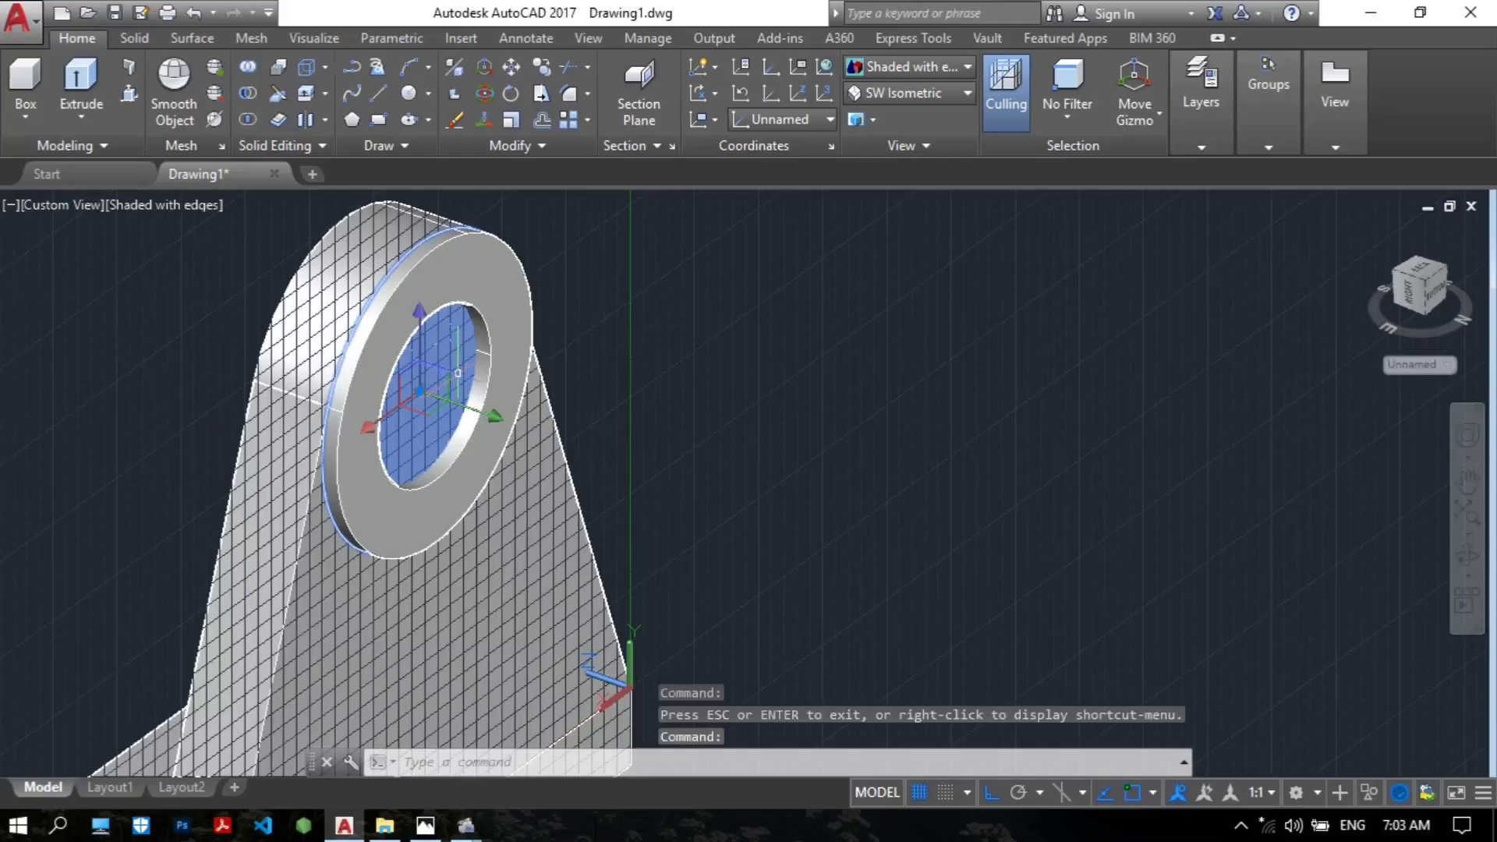
key("Escape")
key("Escape")
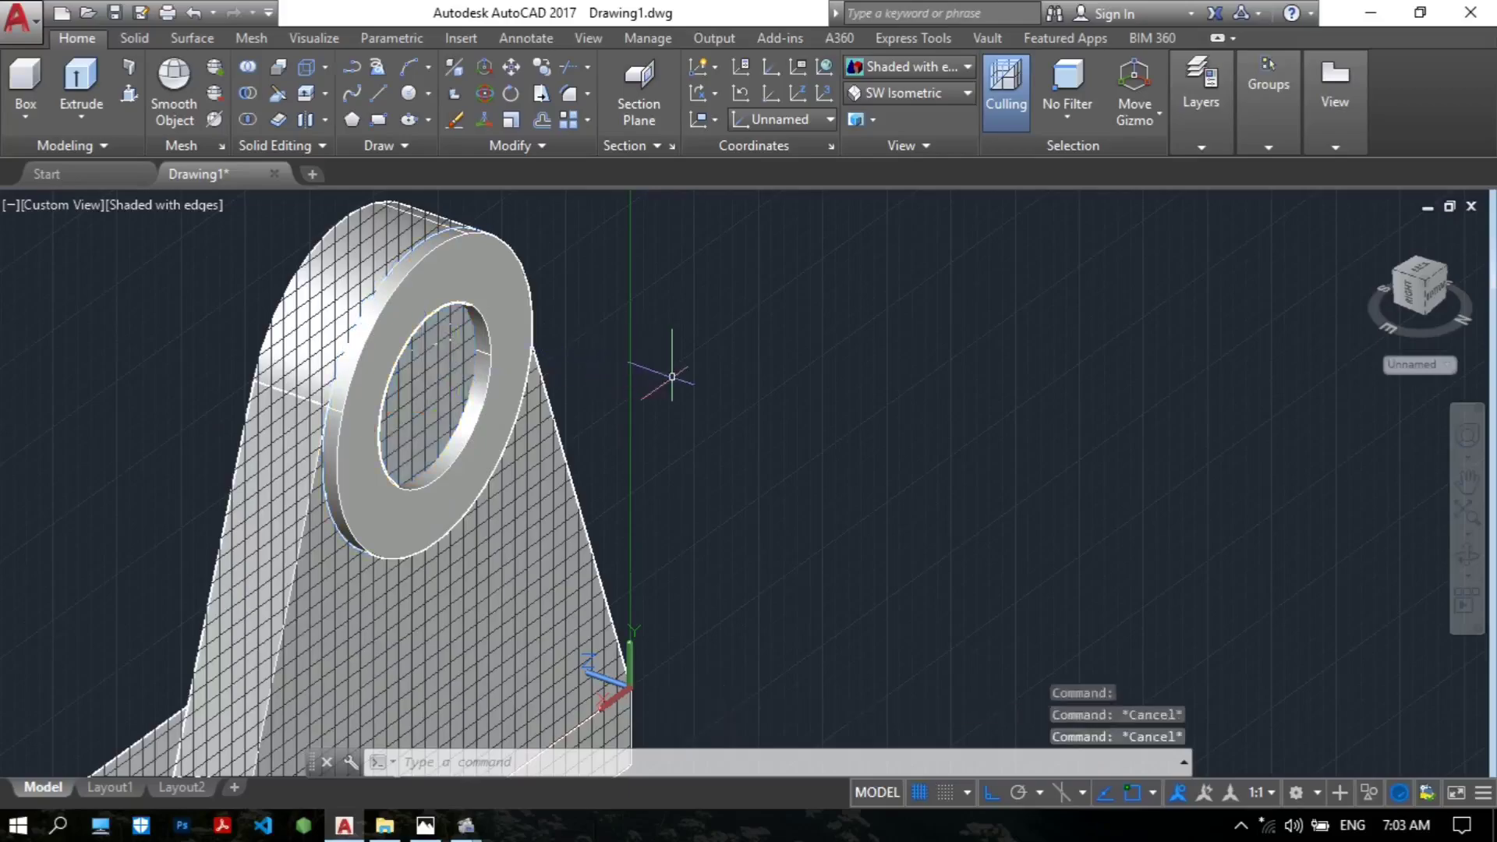
type("e")
key("Return")
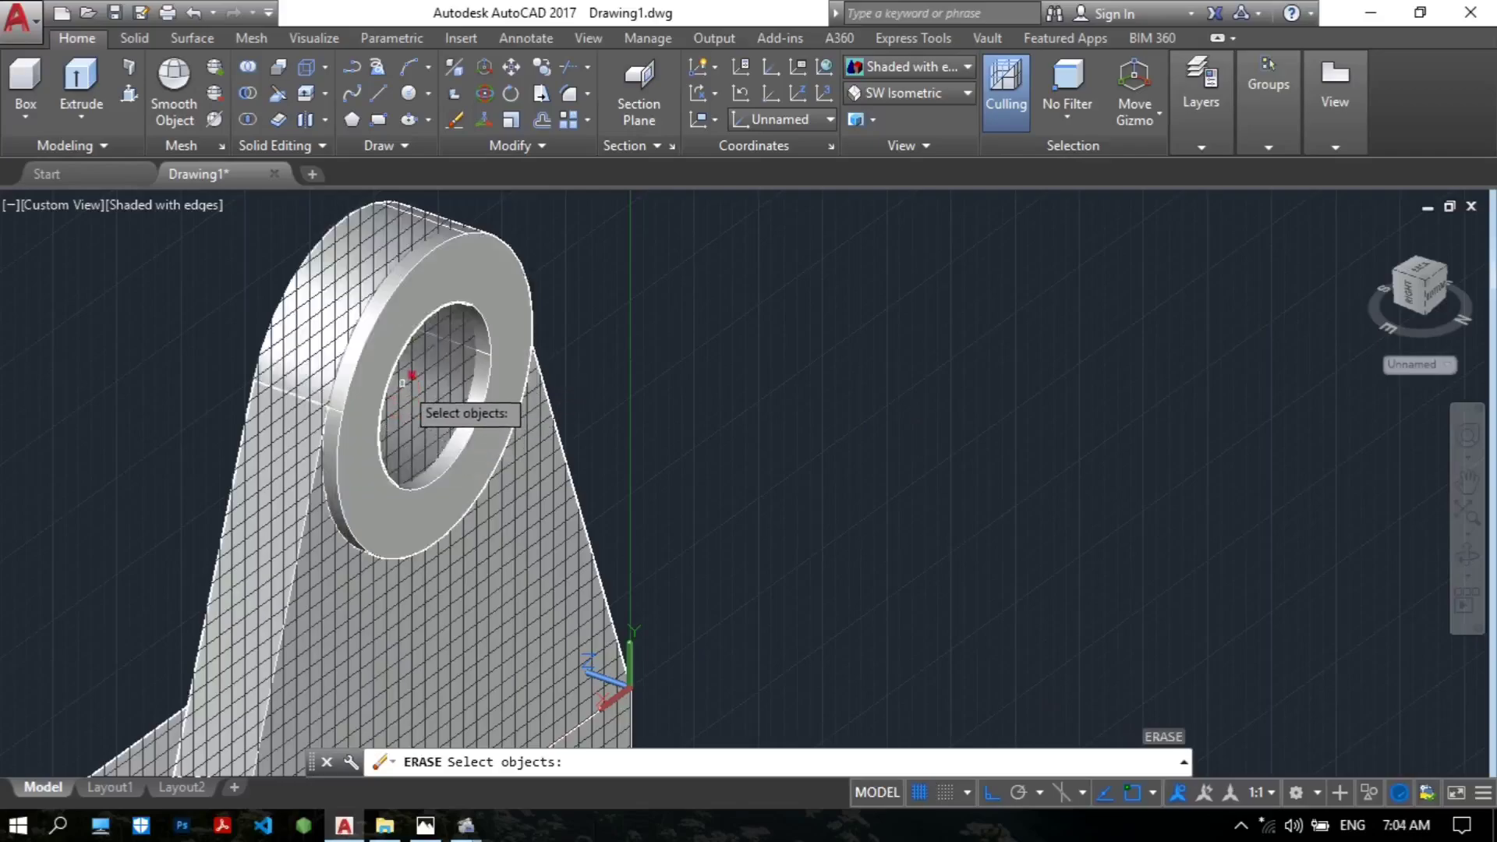
left_click(406, 383)
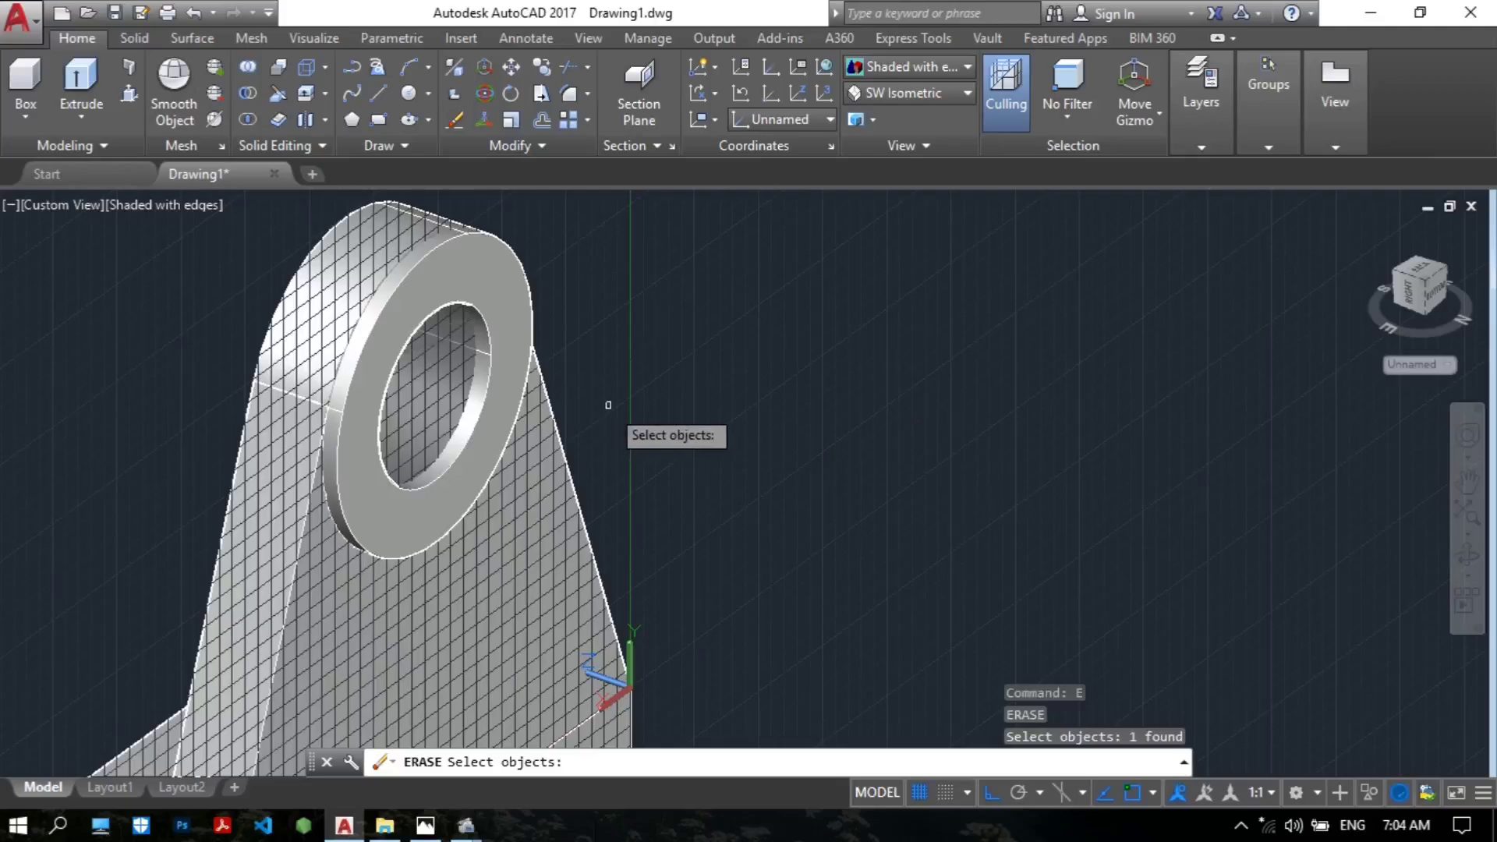
Step: Zoom out and orbit to show the whole bracket and its base
scroll(606, 405, "down", 4)
mouse_move(858, 506)
middle_mouse_down("shift")
mouse_move(605, 424)
mouse_move(868, 424)
mouse_move(1026, 453)
mouse_move(1003, 431)
mouse_move(611, 468)
mouse_move(811, 447)
mouse_move(621, 408)
mouse_move(735, 384)
mouse_move(829, 411)
mouse_move(744, 446)
mouse_move(868, 405)
mouse_move(842, 425)
mouse_move(802, 401)
mouse_move(798, 415)
middle_mouse_up("shift")
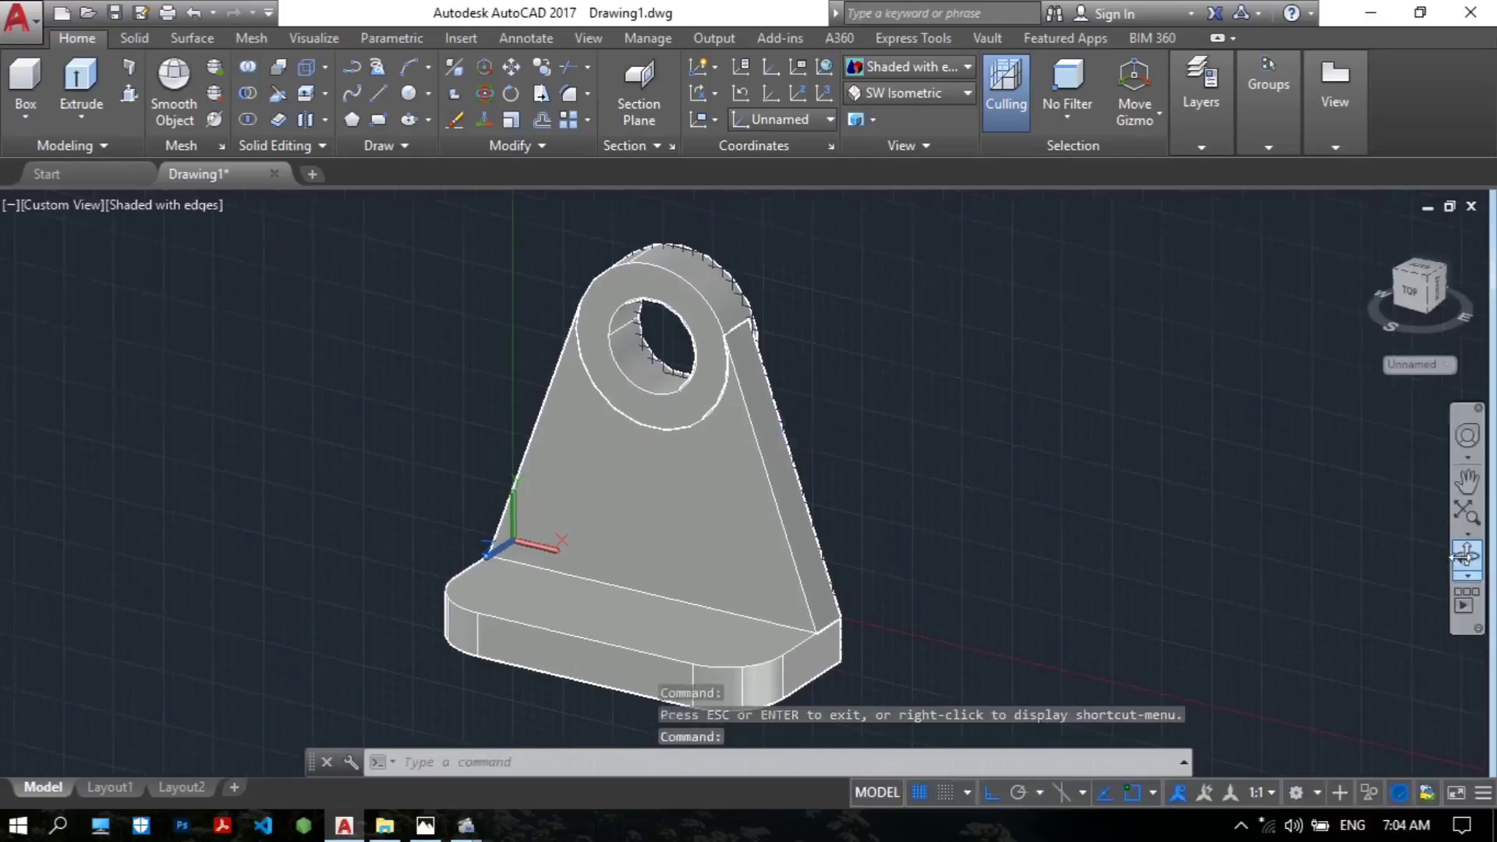
left_click(1467, 555)
left_click_drag(876, 485, 787, 411)
middle_click_drag(857, 340, 859, 380)
key("Escape")
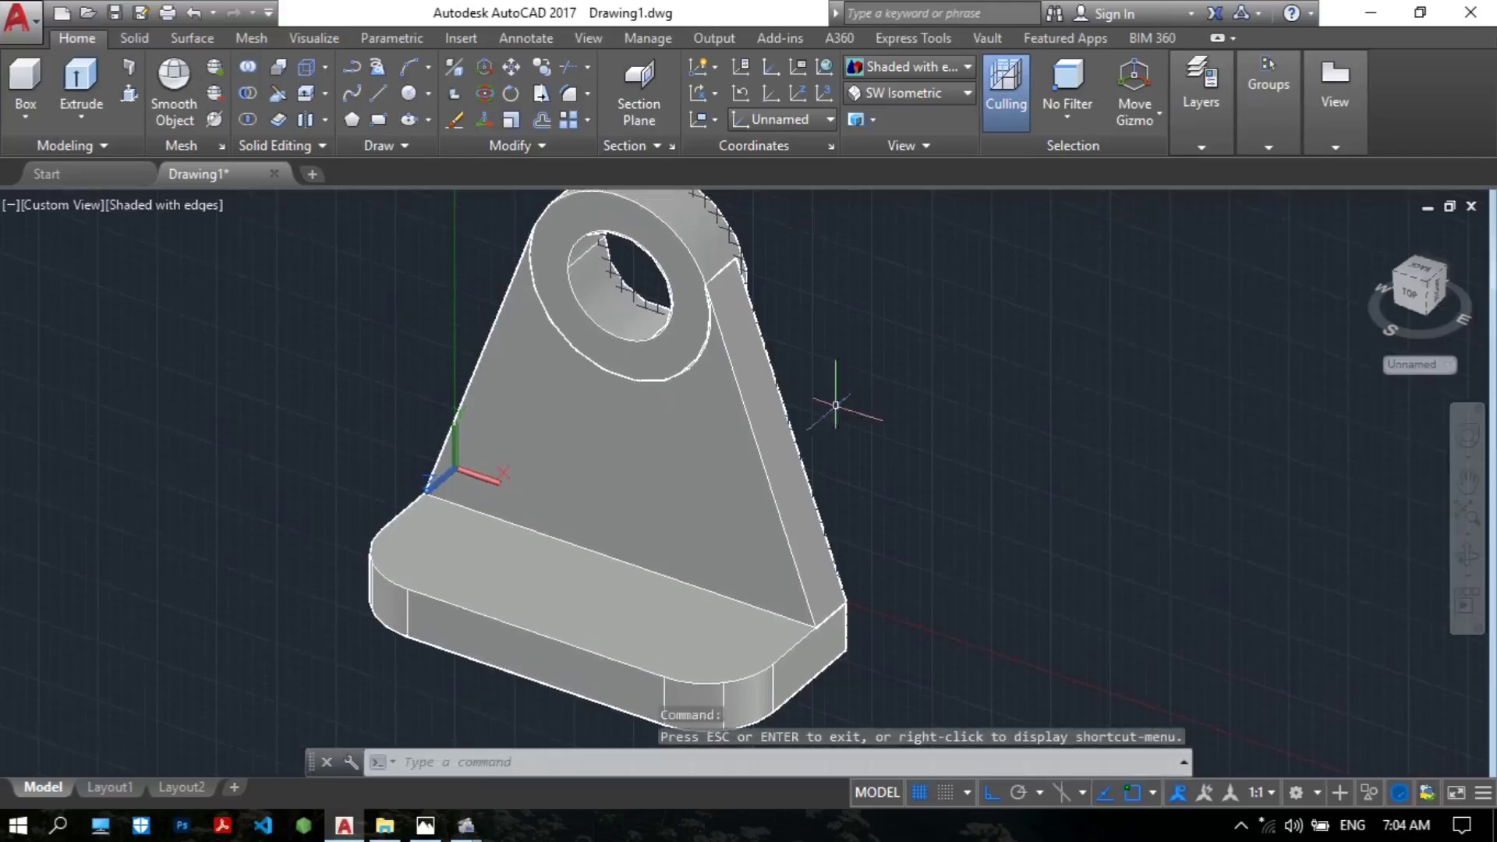
key("alt+Tab")
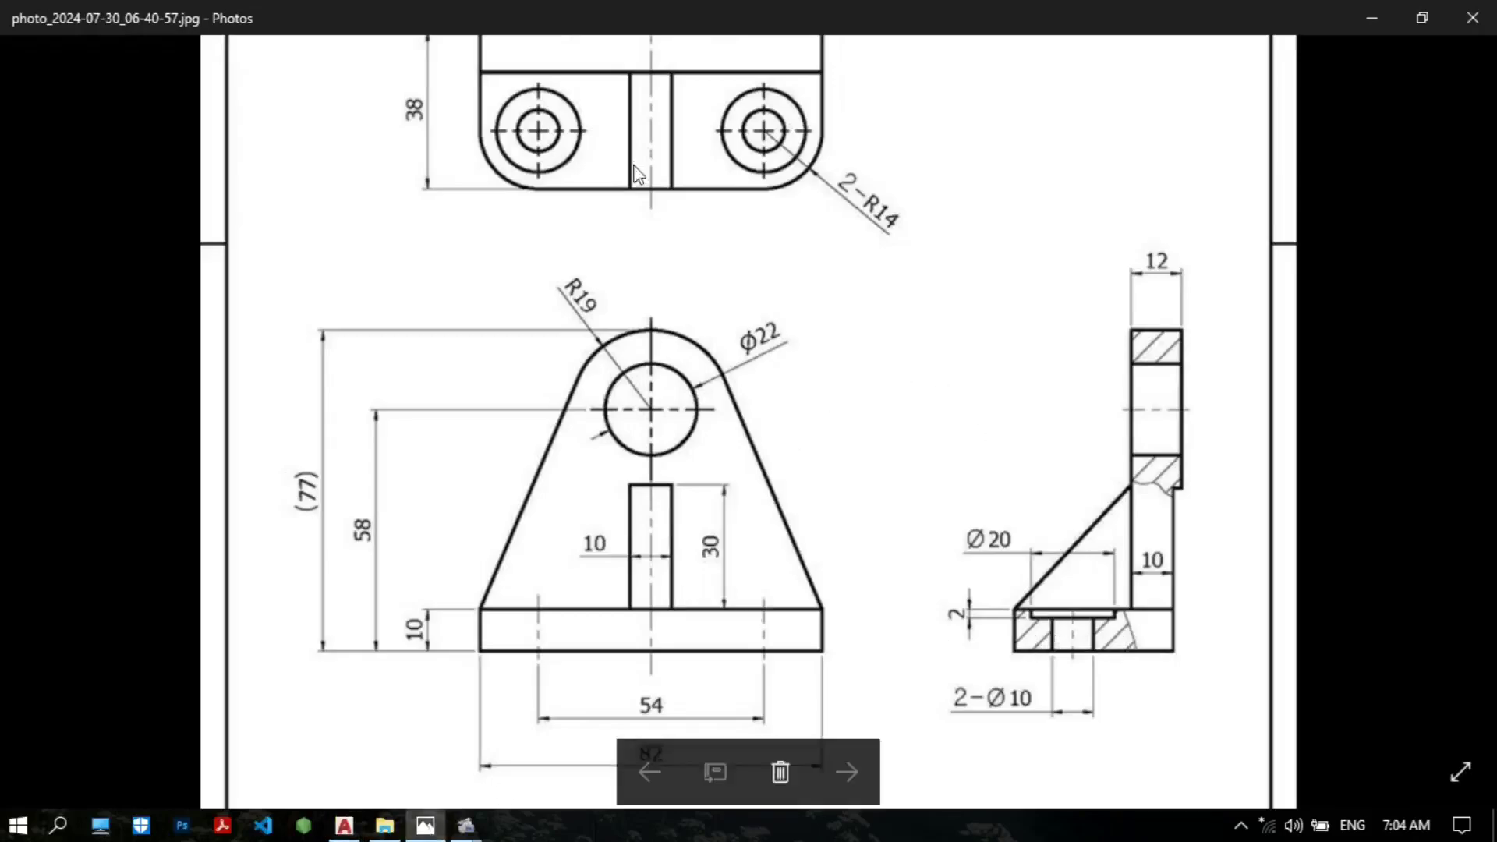
mouse_move(789, 235)
left_mouse_down()
mouse_move(762, 377)
mouse_move(845, 227)
mouse_move(840, 281)
left_mouse_up()
scroll(807, 463, "down", 1)
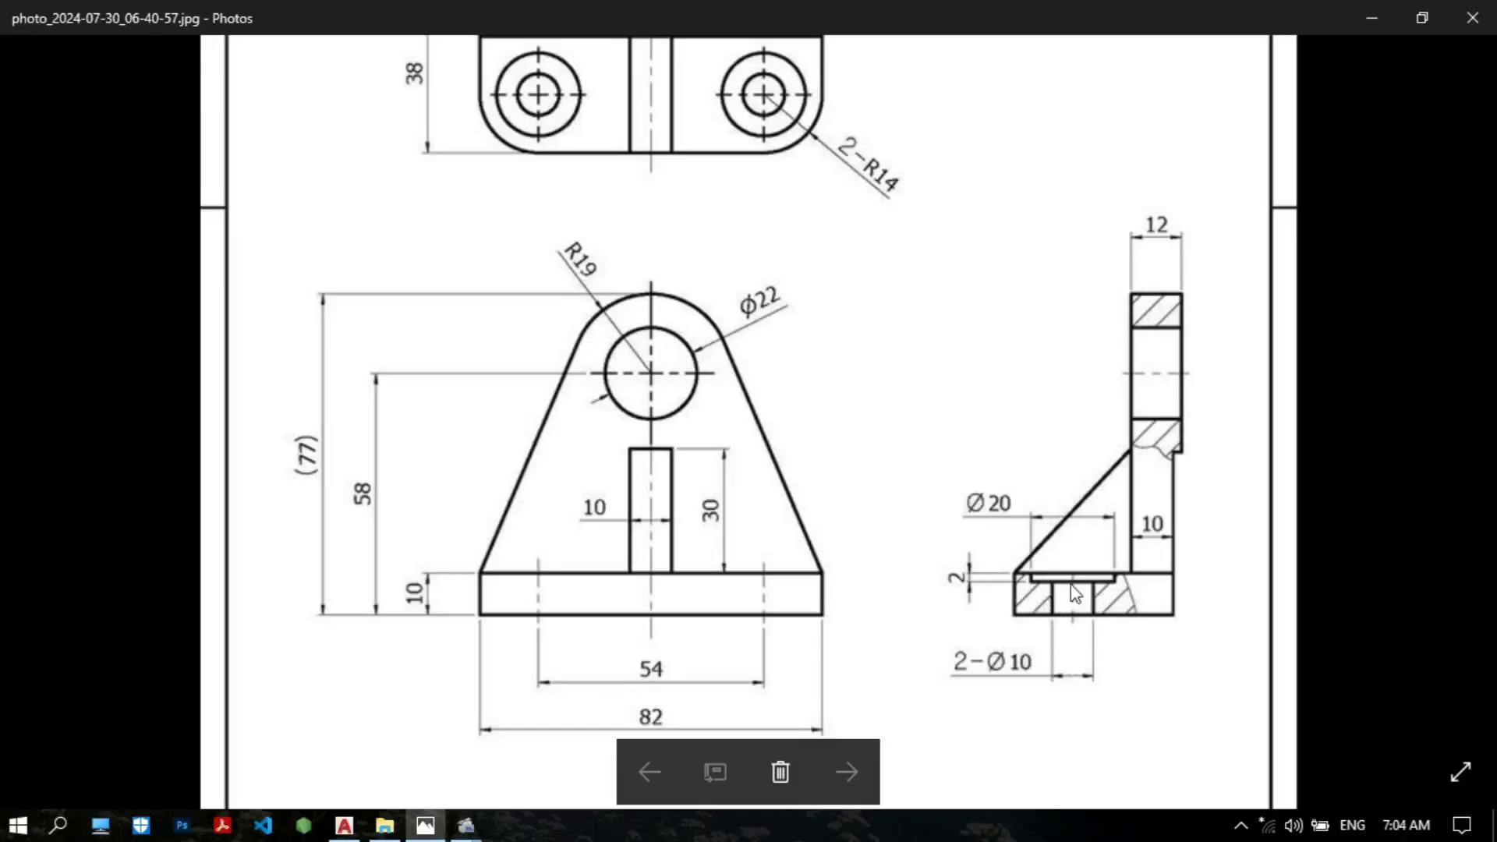
Step: Switch the bracket to 2D Wireframe and orbit to look down on the base
left_click(1366, 12)
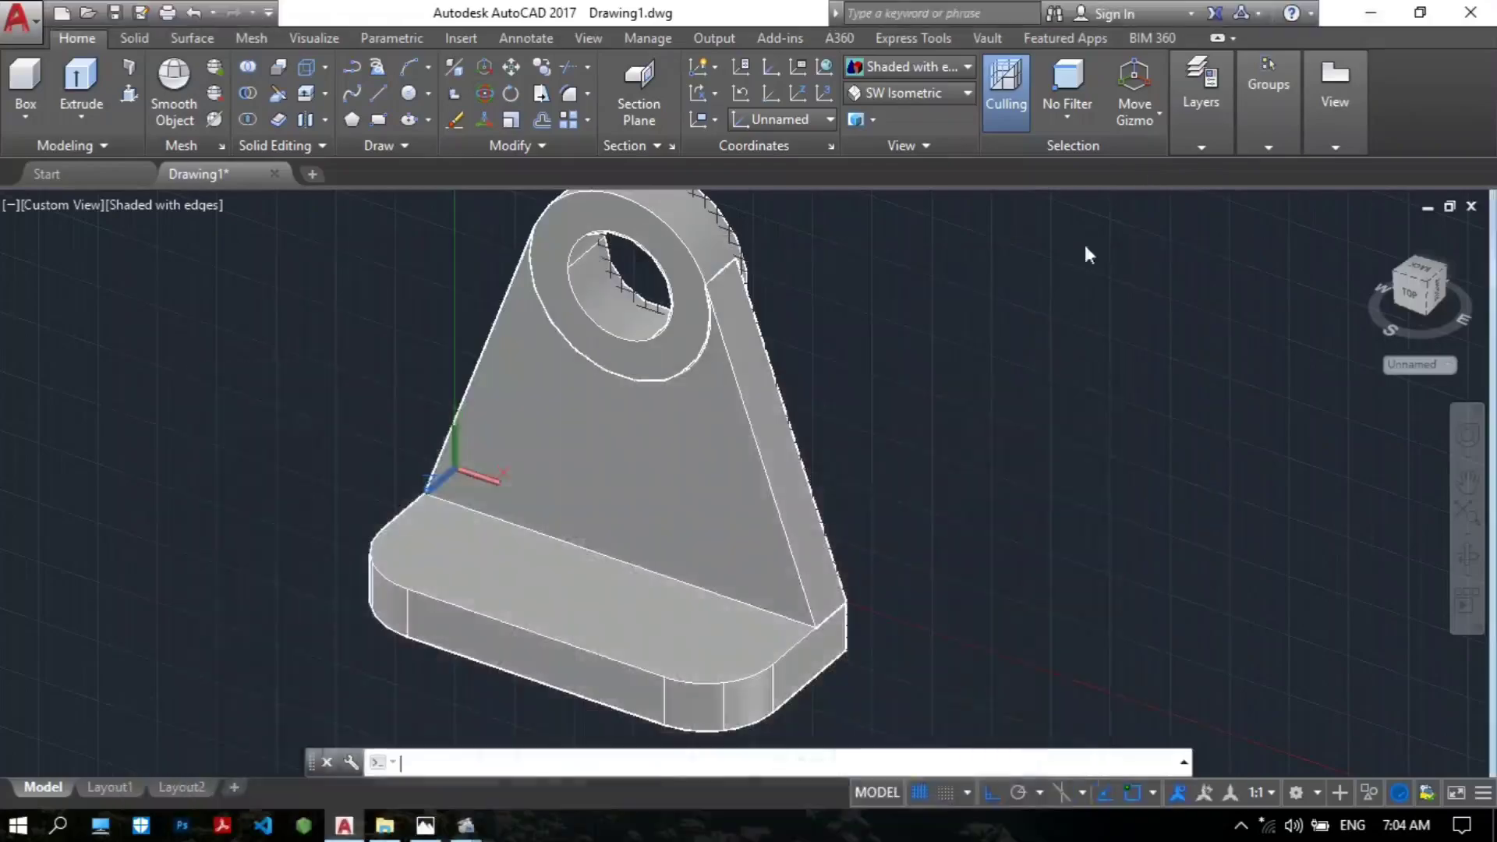
left_click(917, 69)
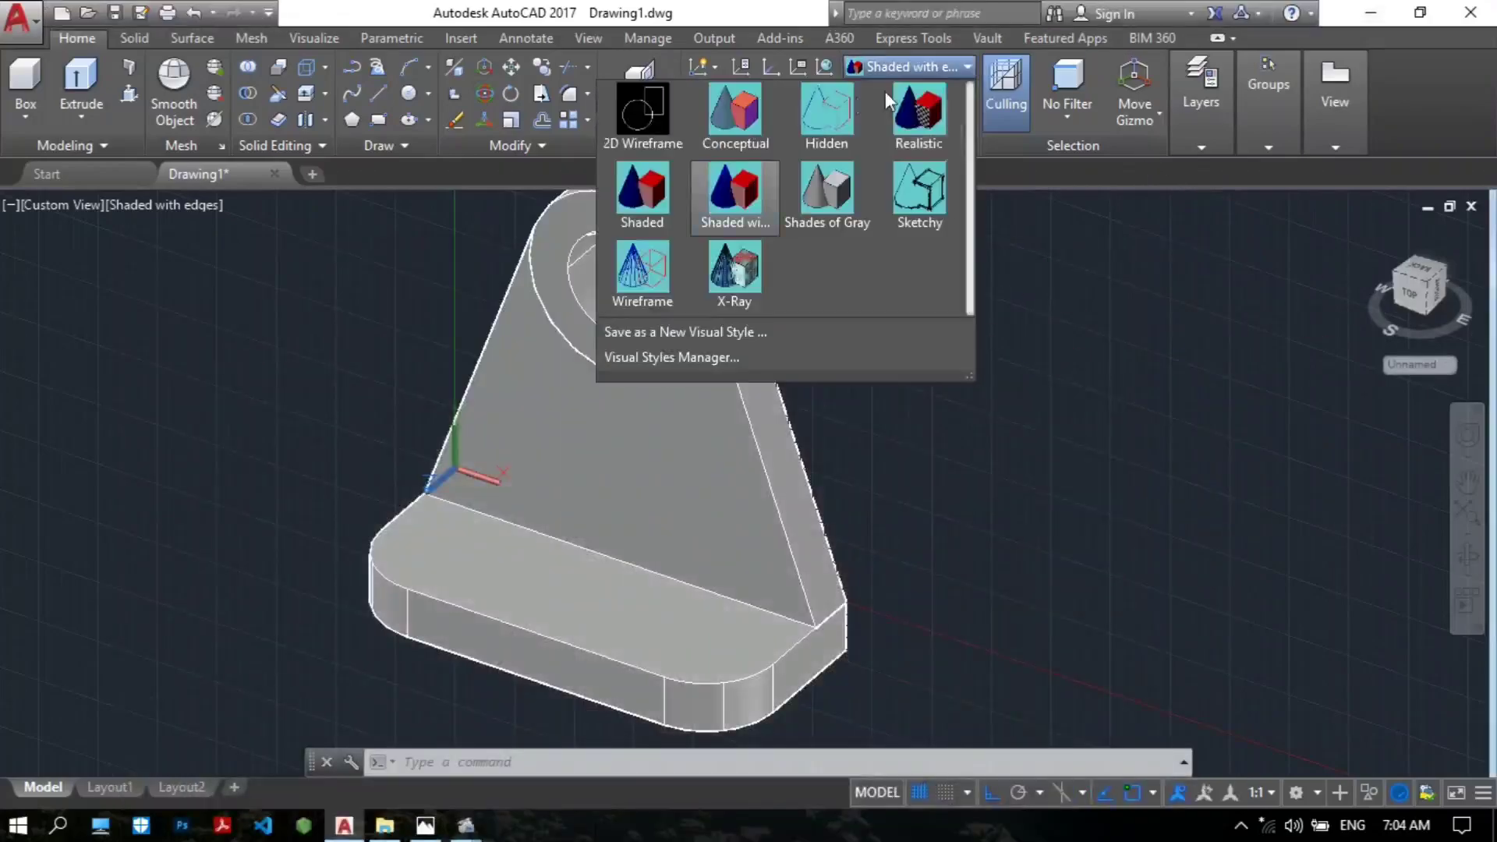
left_click(637, 139)
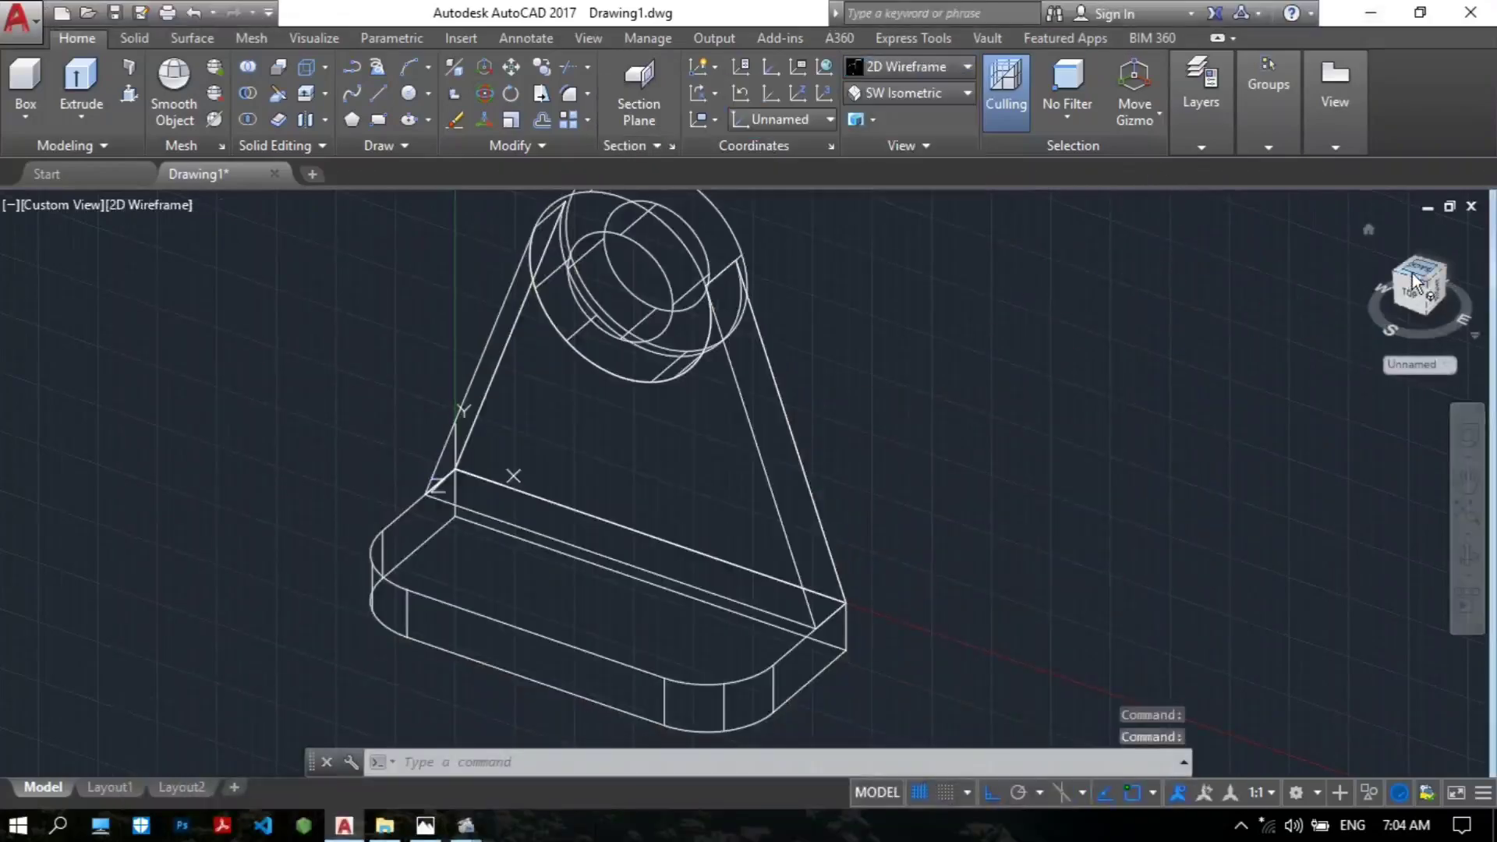
middle_click_drag(980, 348, 1117, 321)
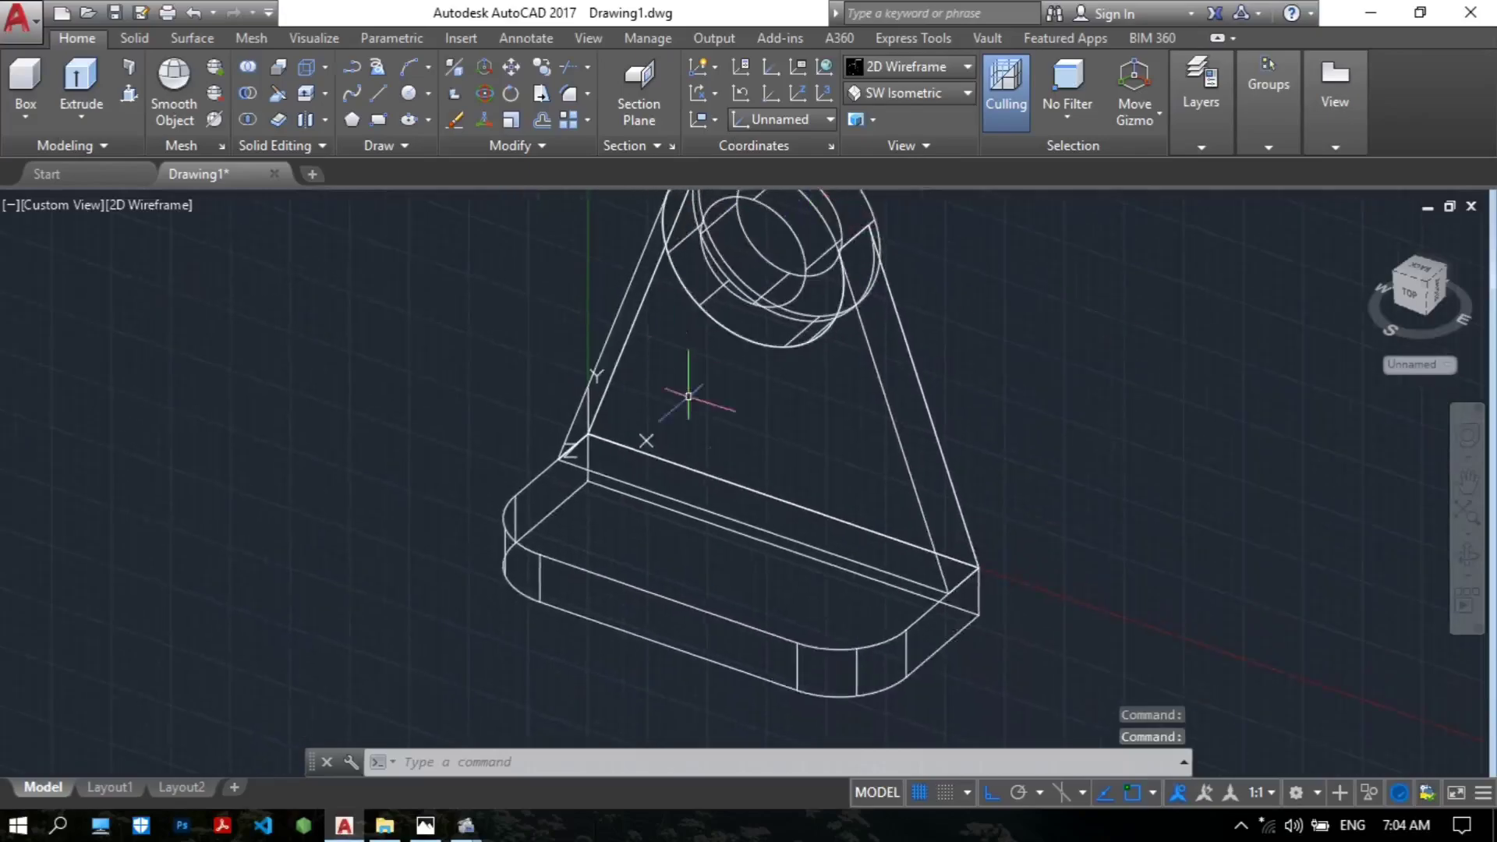
left_click(1468, 555)
left_click_drag(1133, 494, 802, 352)
key("Escape")
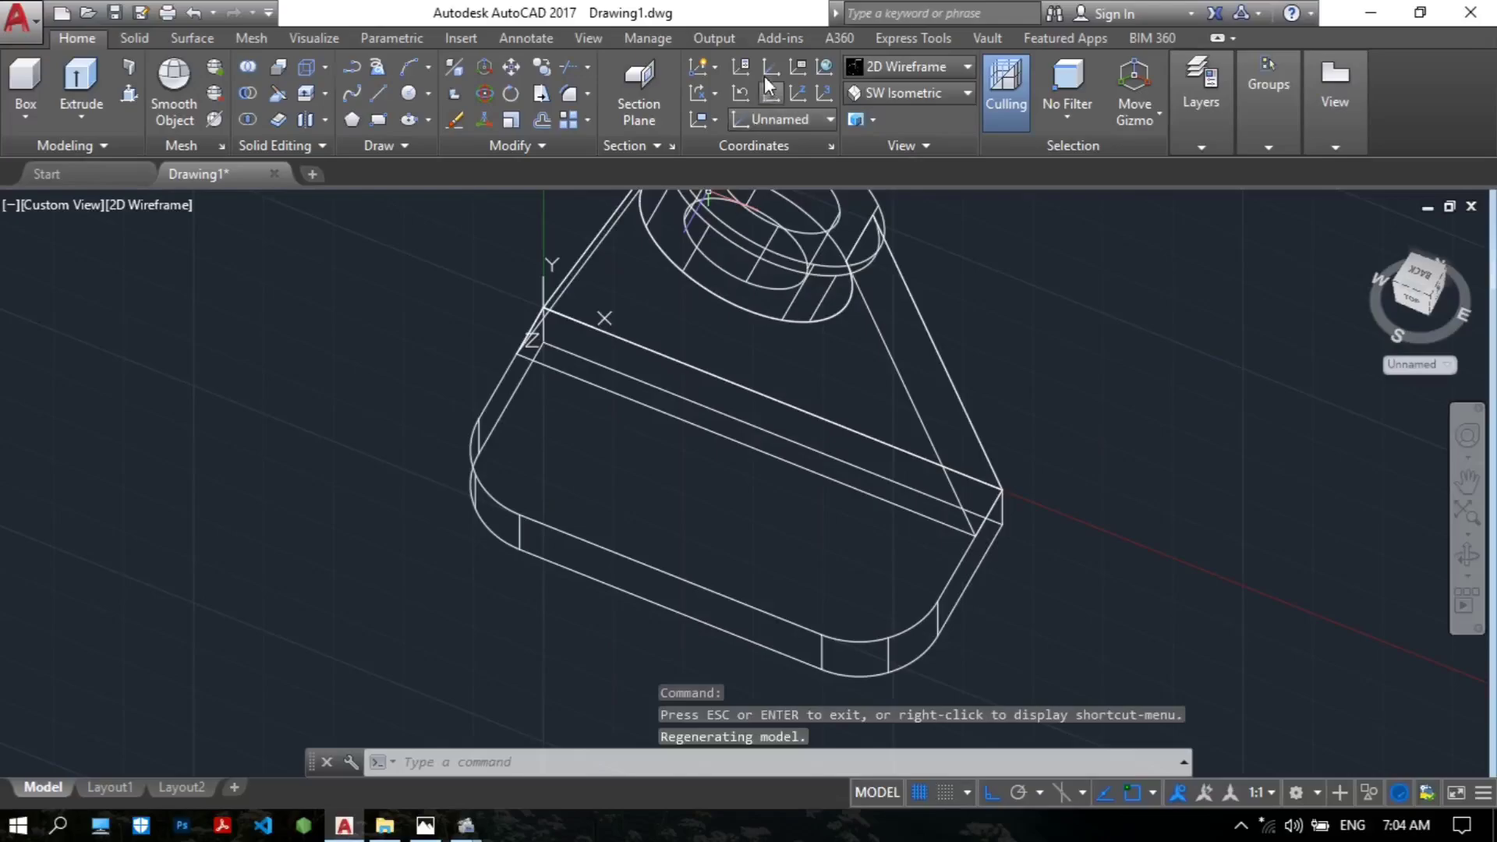
Step: Set a three-point UCS with origin at the base plate corner and X along its edge
left_click(771, 66)
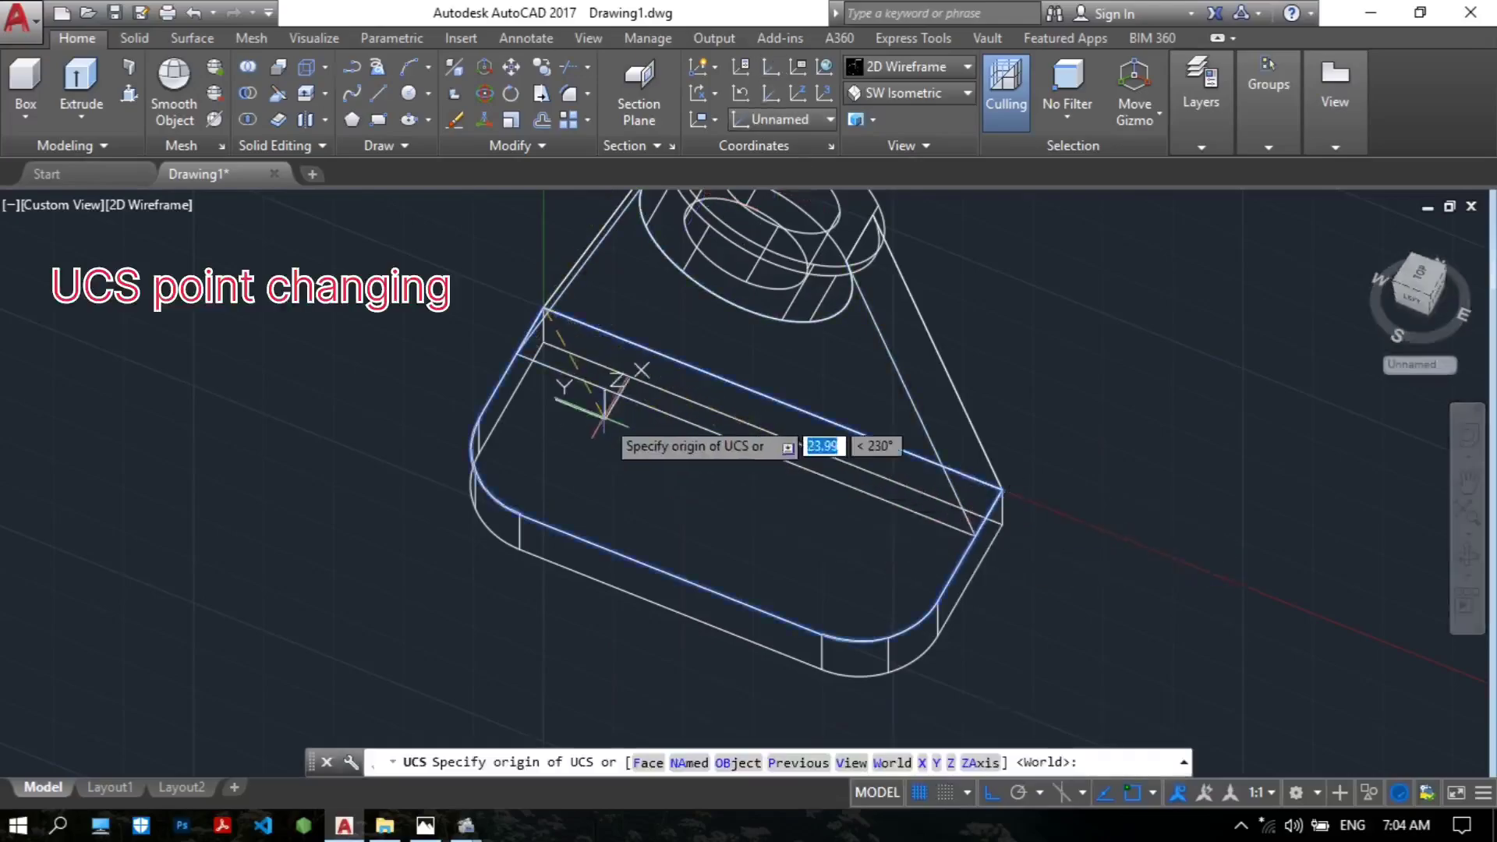
scroll(763, 421, "up", 2)
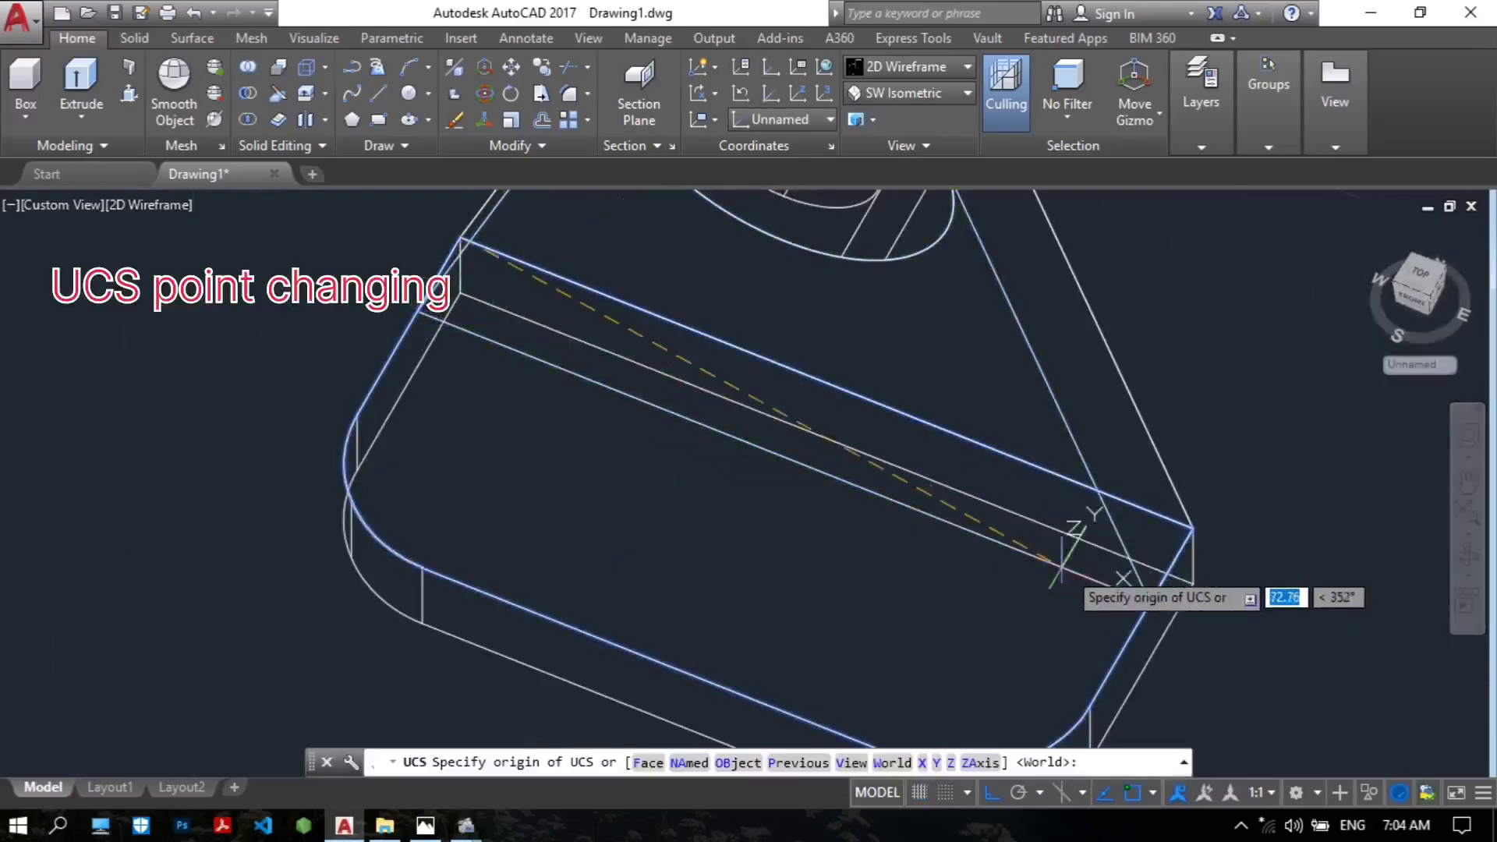
middle_click_drag(1068, 571, 994, 468)
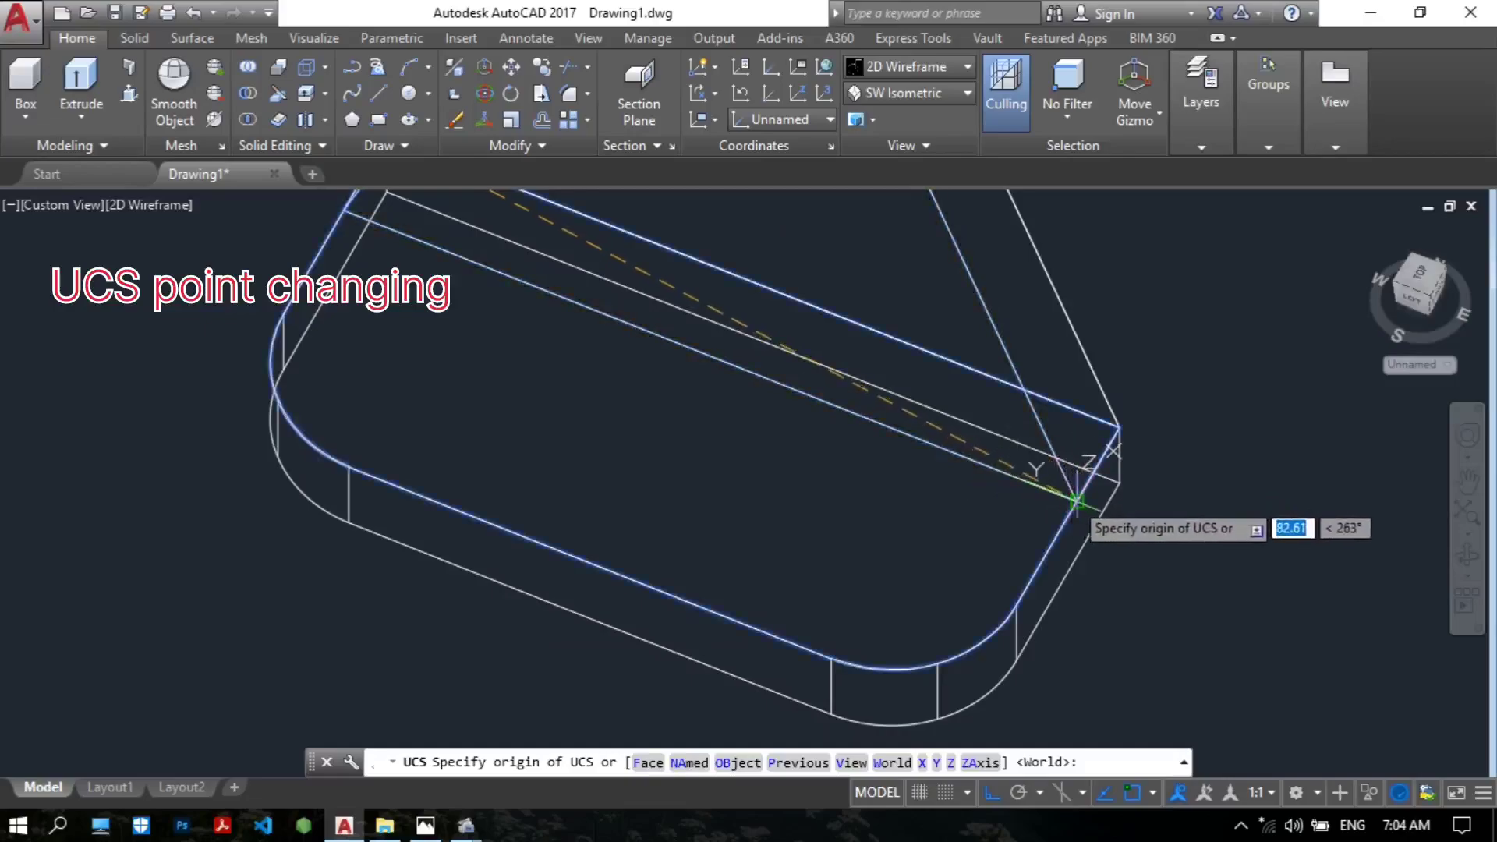
scroll(1075, 496, "up", 3)
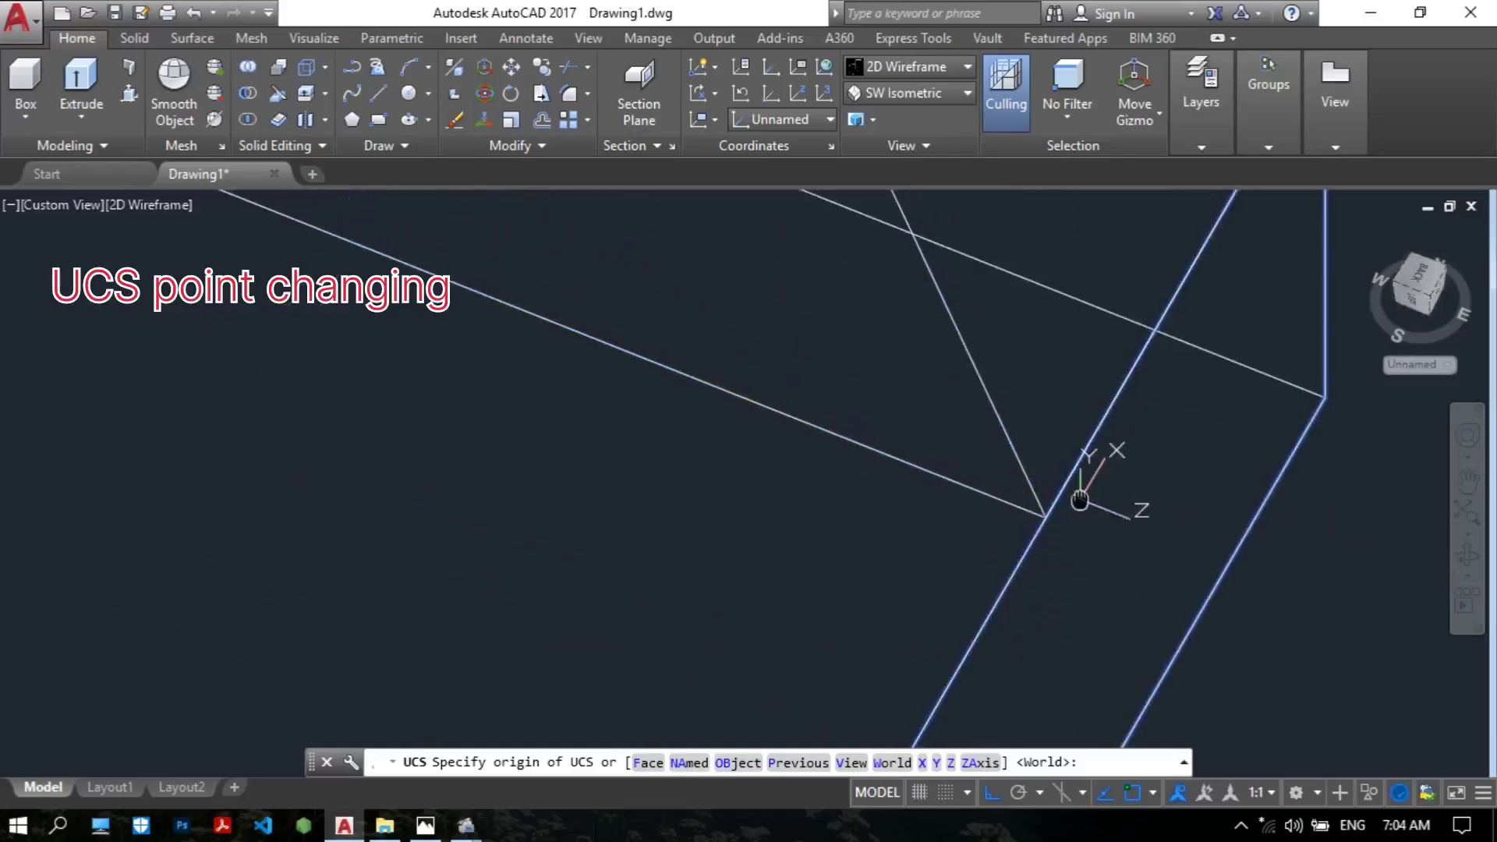
middle_click_drag(1073, 492, 1011, 450)
left_click(976, 467)
scroll(857, 507, "down", 3)
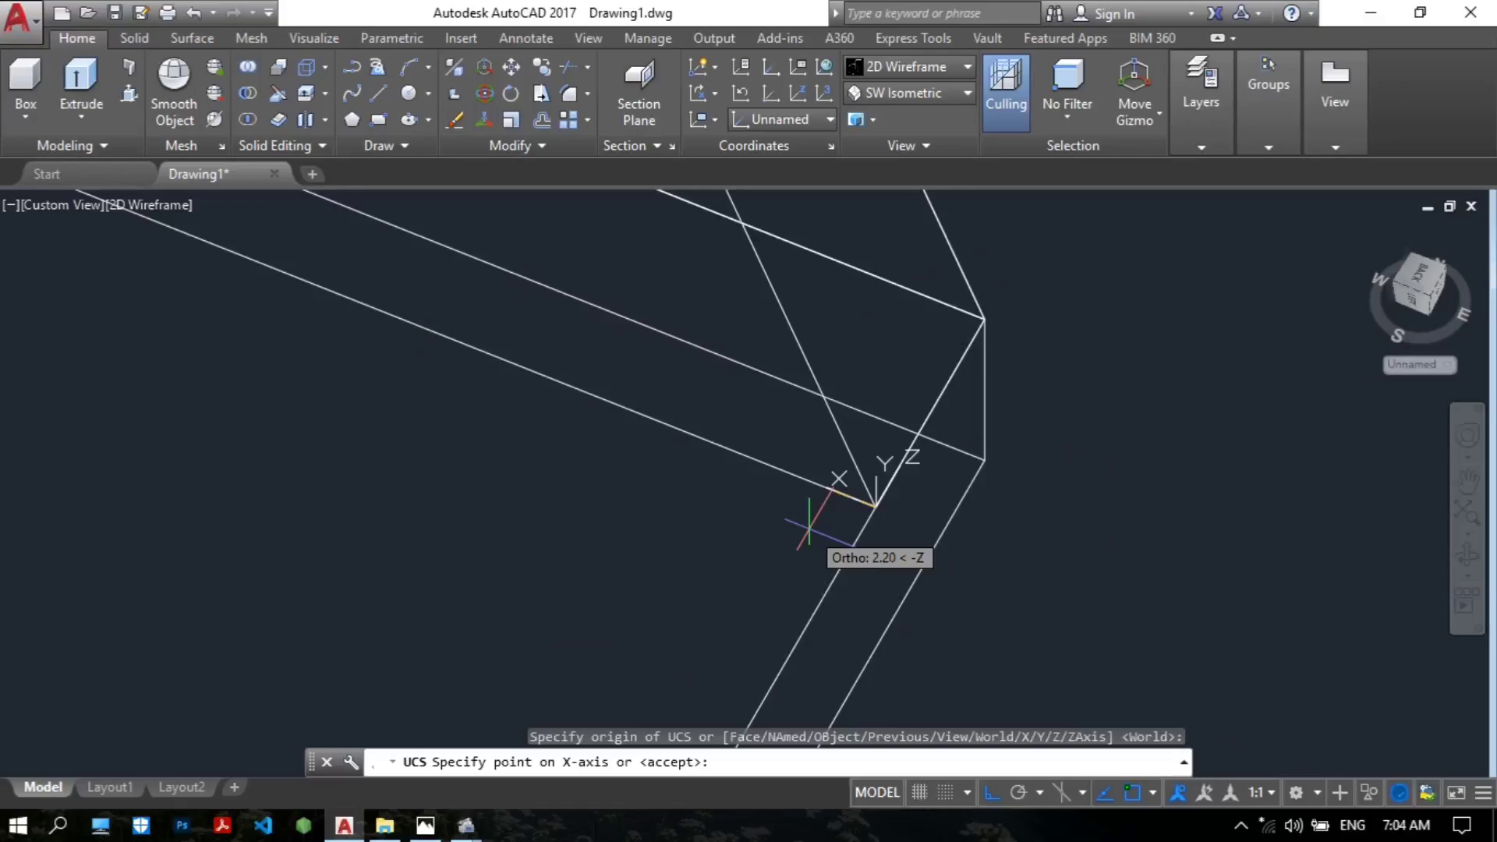
middle_click_drag(809, 524, 918, 339)
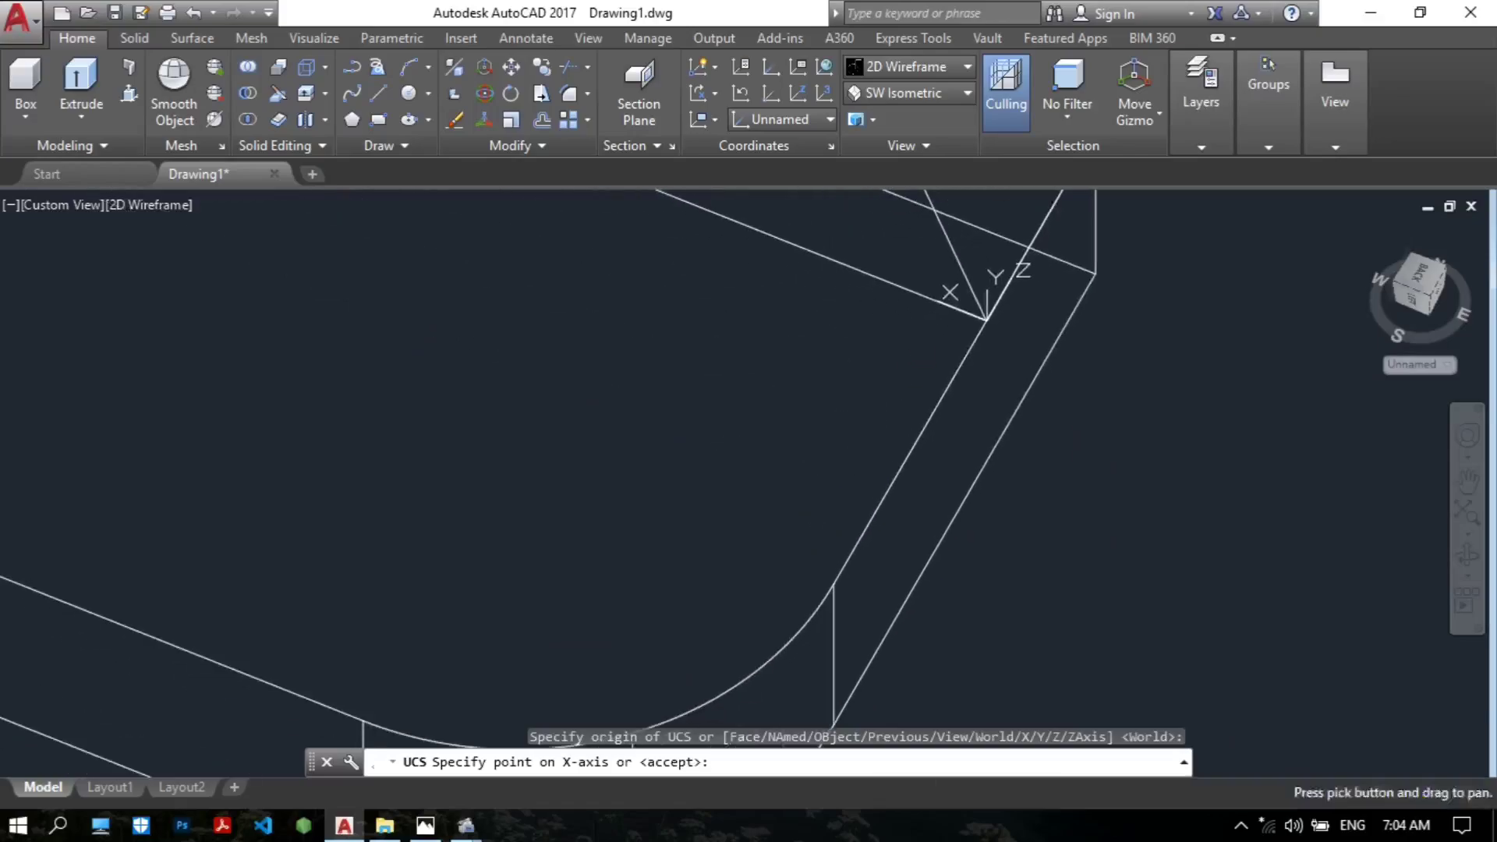
left_click(833, 583)
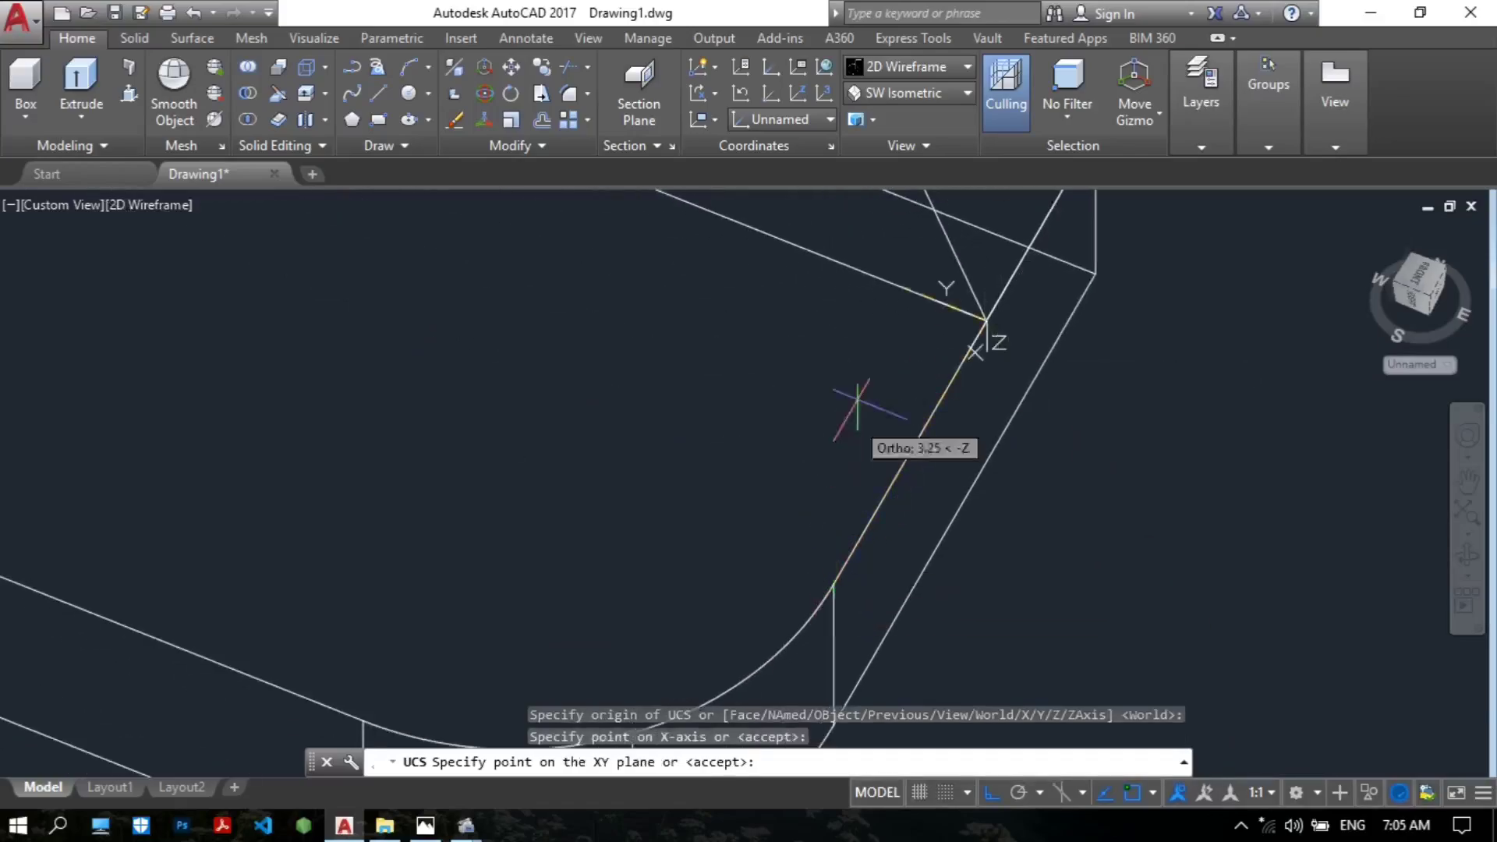
scroll(842, 384, "down", 2)
scroll(885, 491, "up", 2)
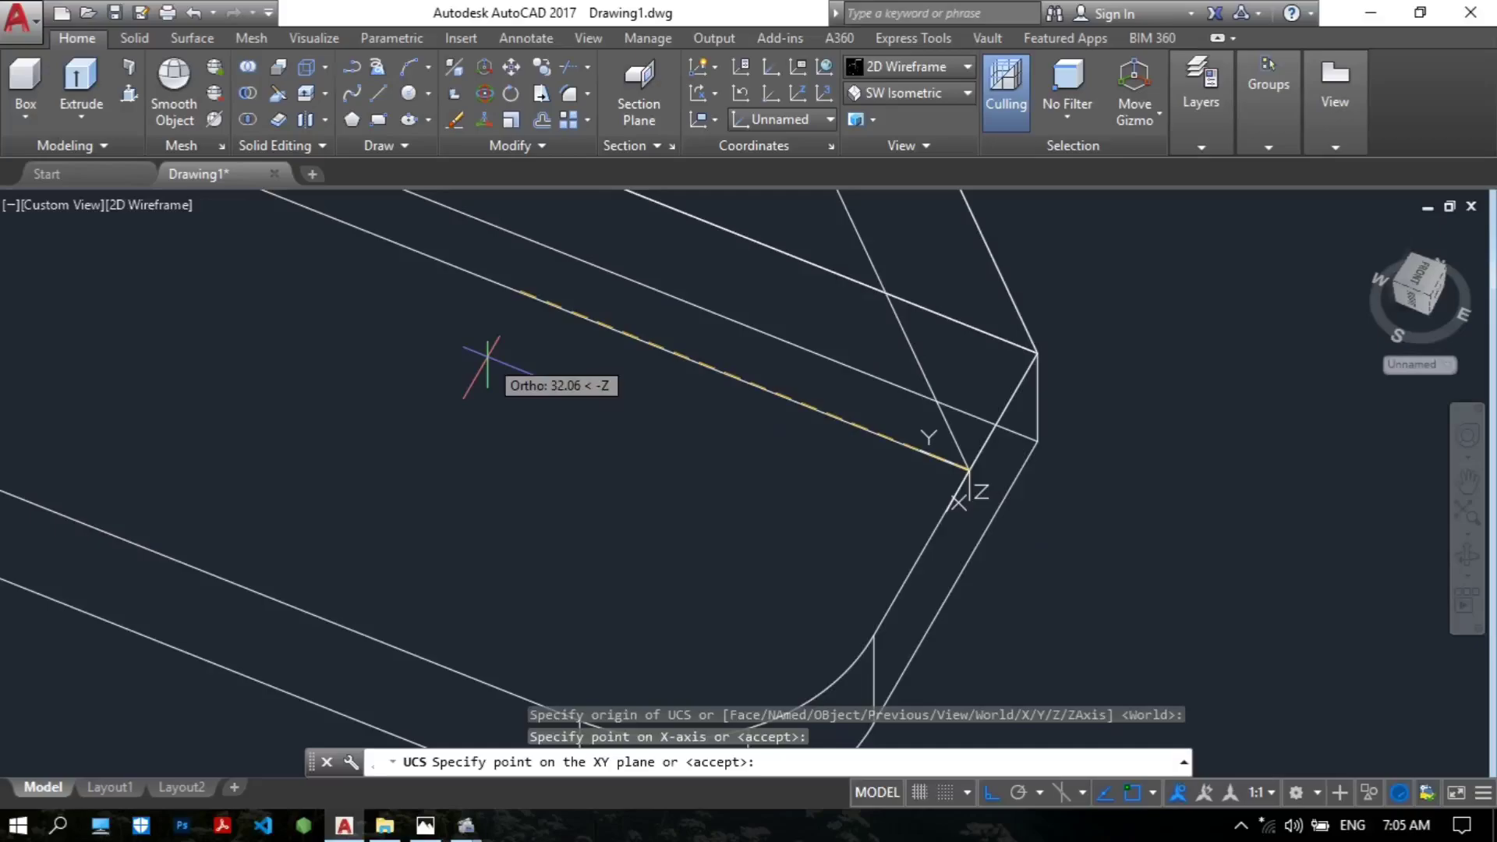
left_click(520, 297)
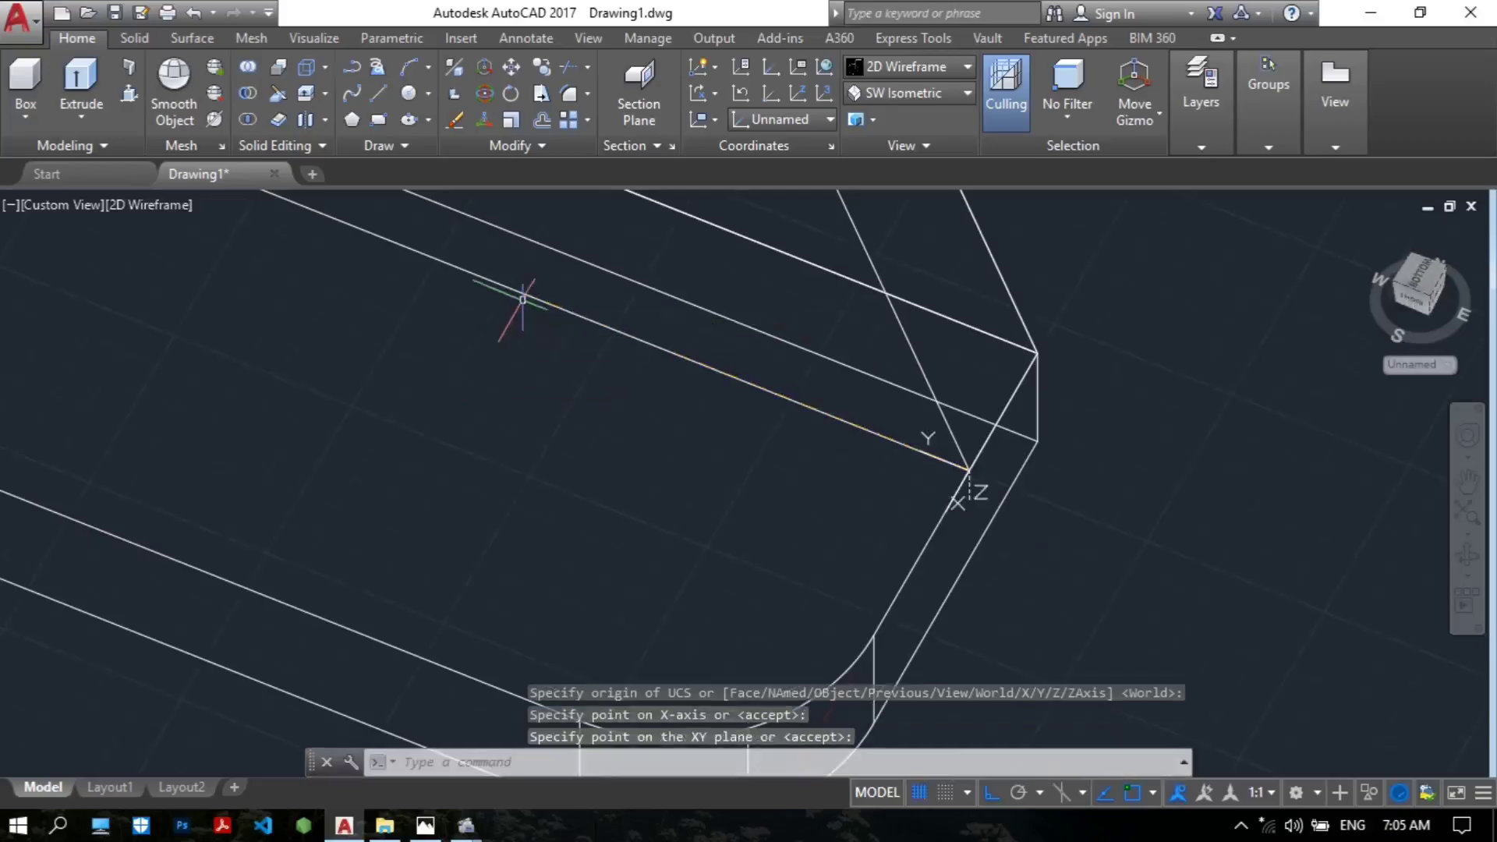
Step: Show the part in top plan view using the ViewCube
scroll(574, 394, "down", 3)
middle_click_drag(575, 395, 756, 382)
scroll(807, 427, "up", 2)
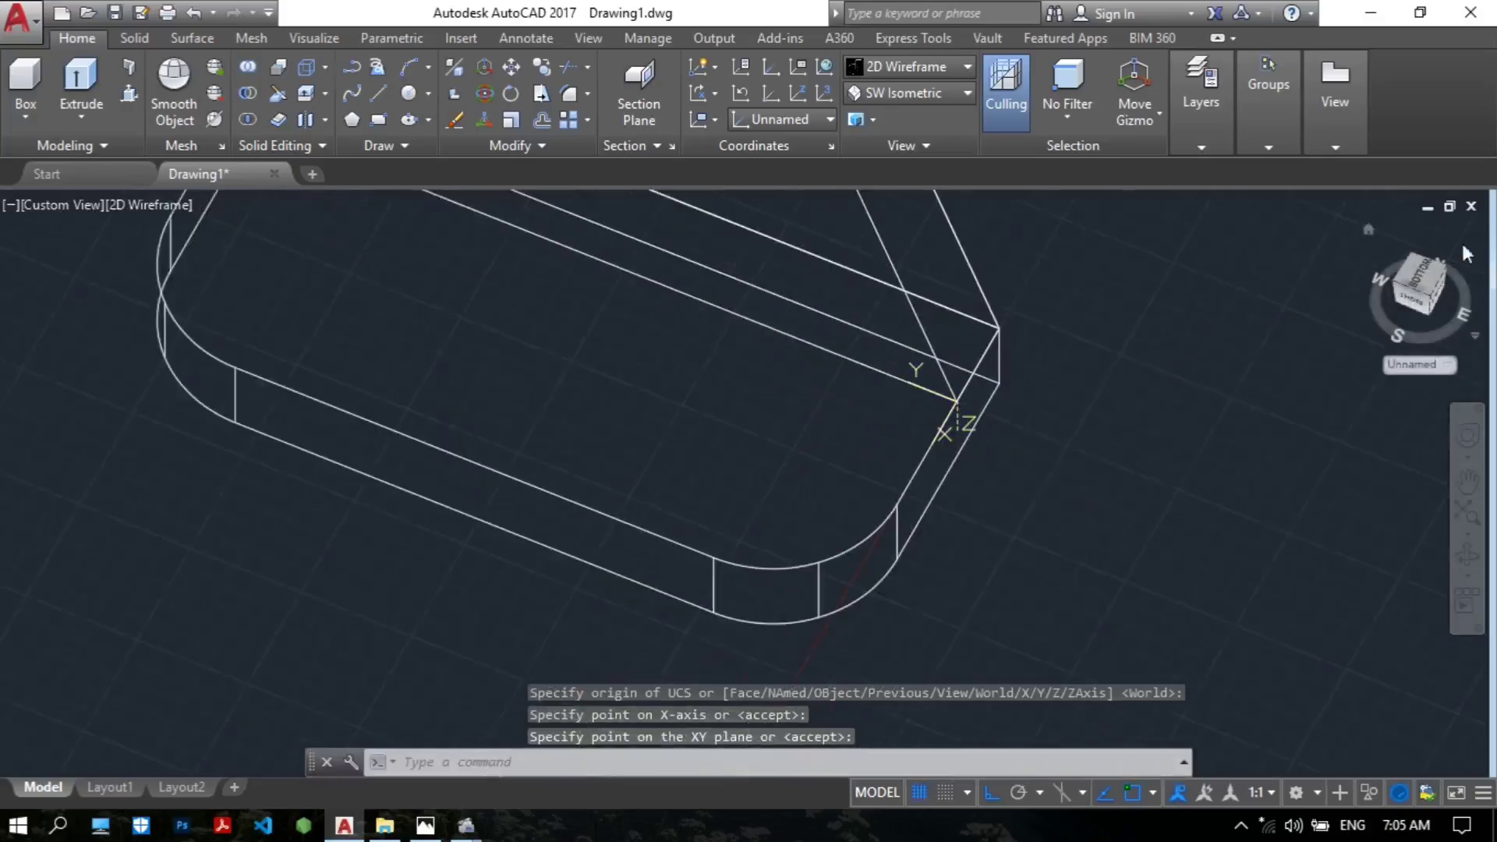
left_click(1433, 274)
Step: Draw a Ø20 circle near the right end of the base plate
scroll(873, 503, "up", 5)
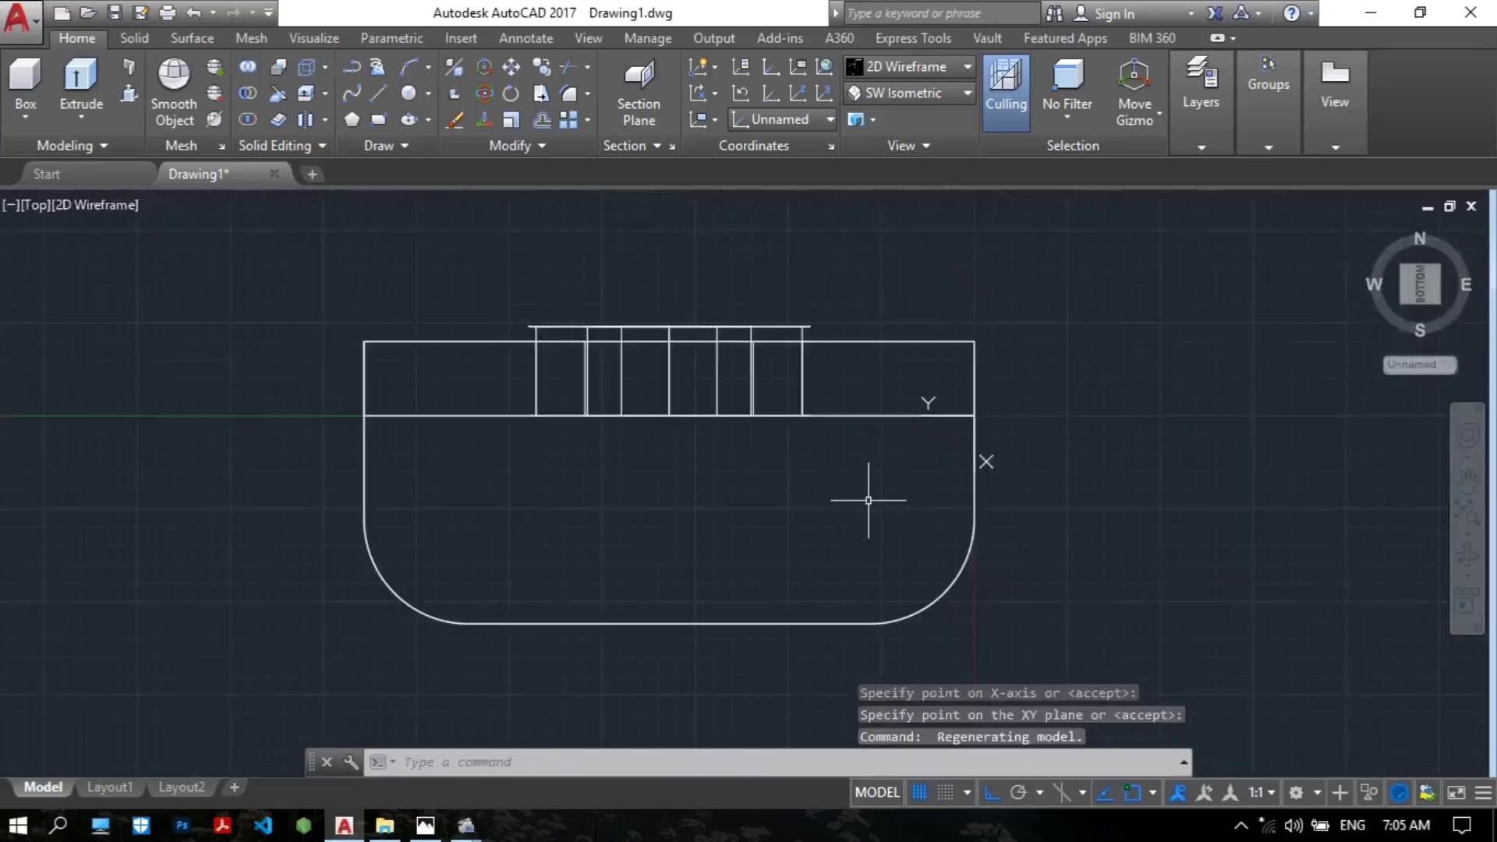
middle_click_drag(896, 508, 876, 455)
scroll(875, 455, "down", 2)
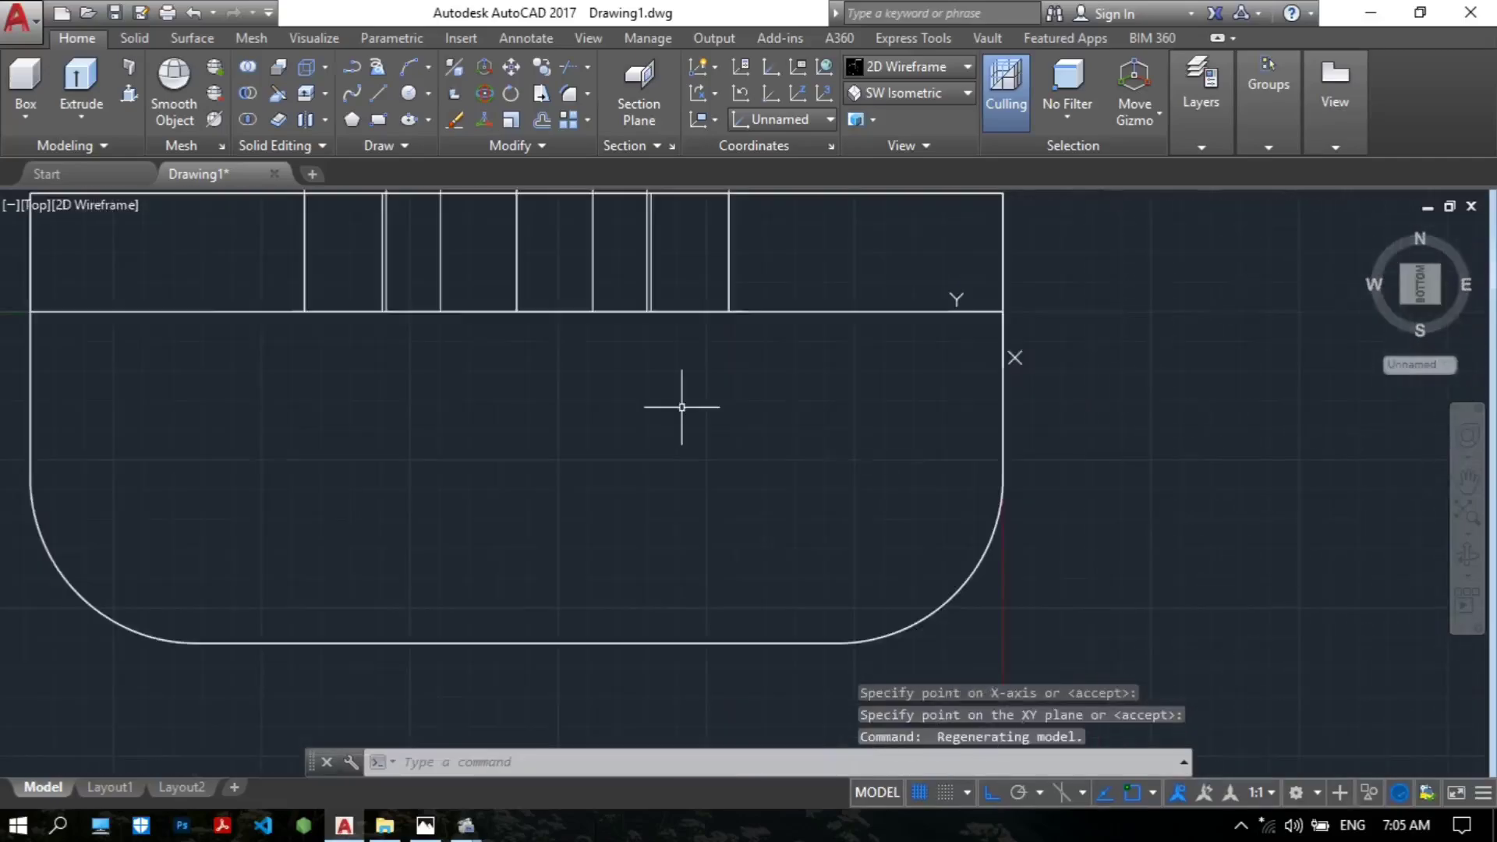
key("Return")
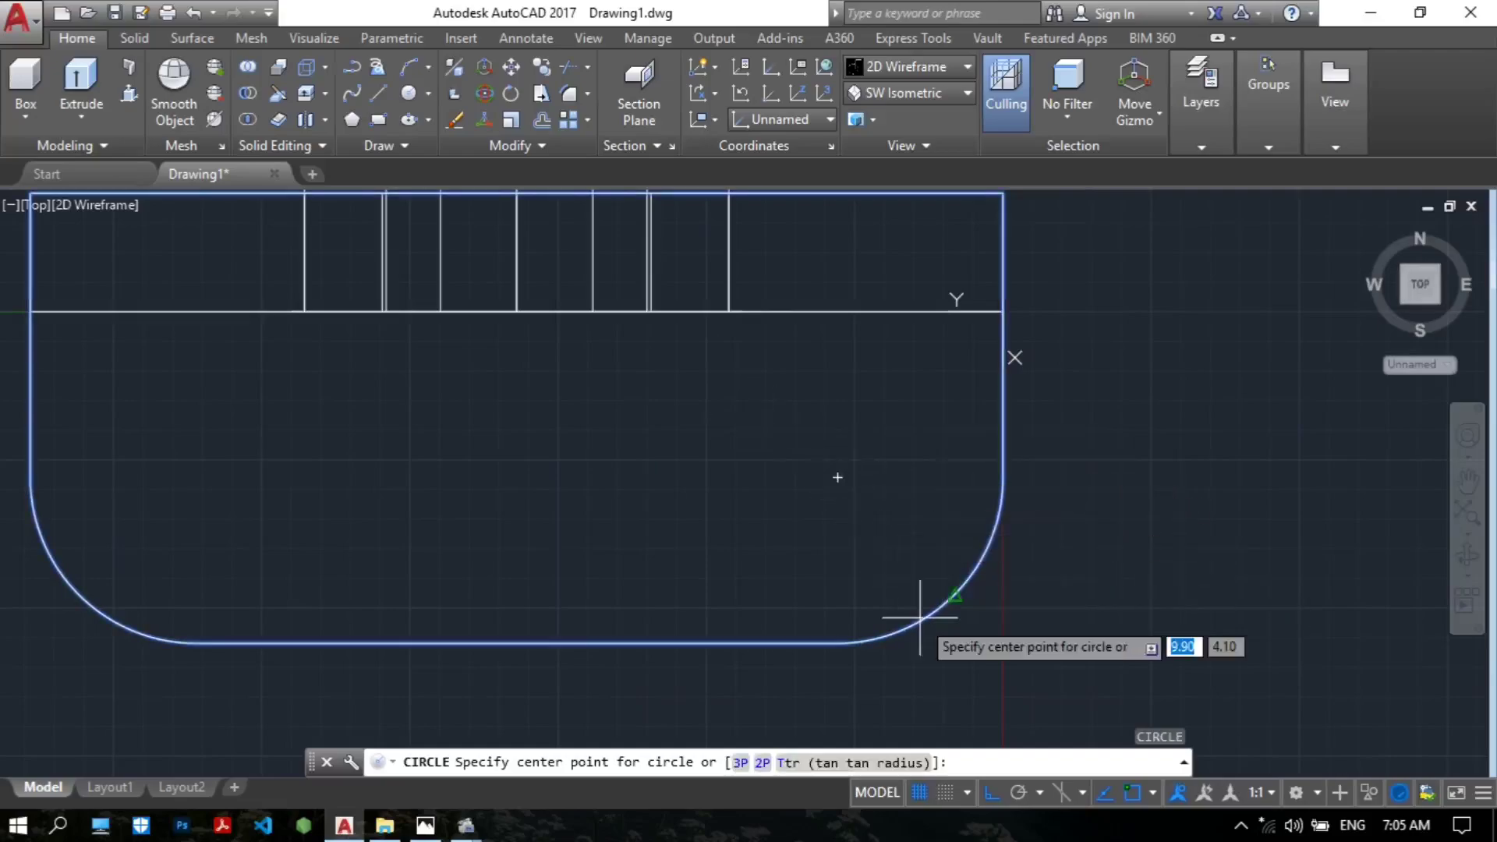
left_click(837, 477)
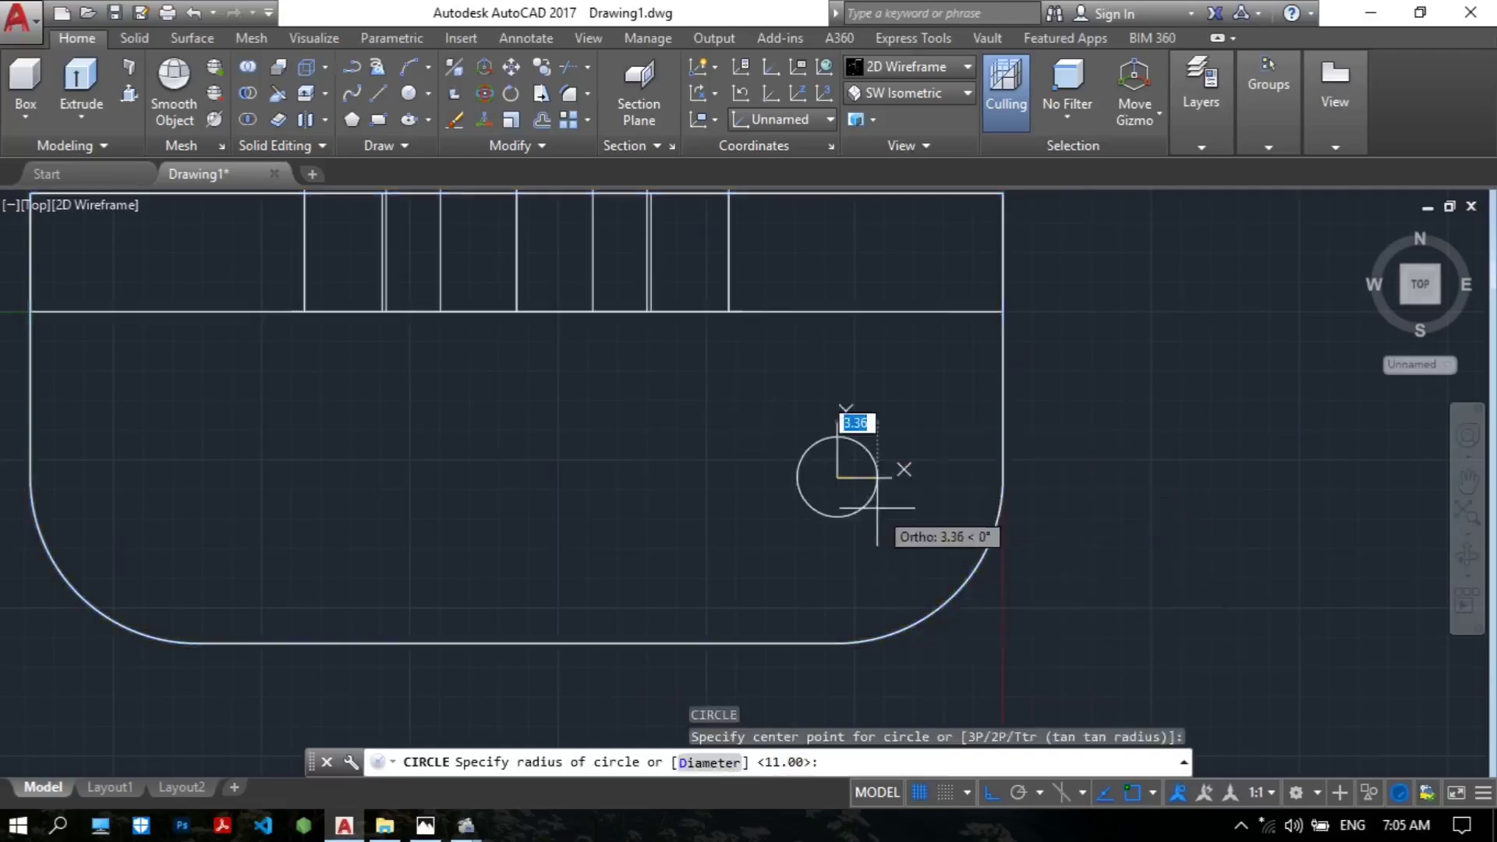
type("d")
key("Return")
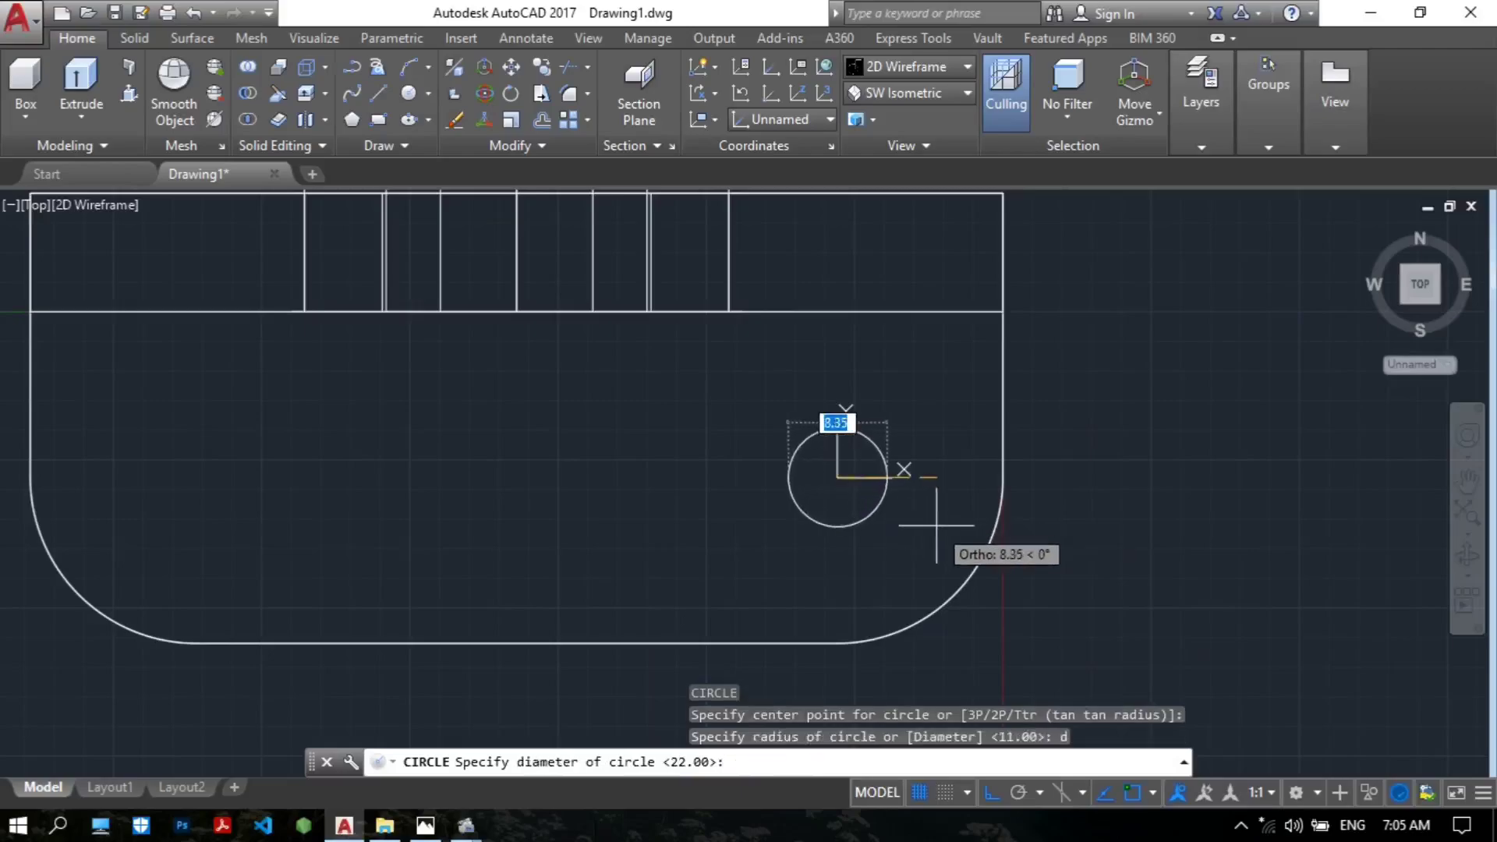
type("20")
key("Return")
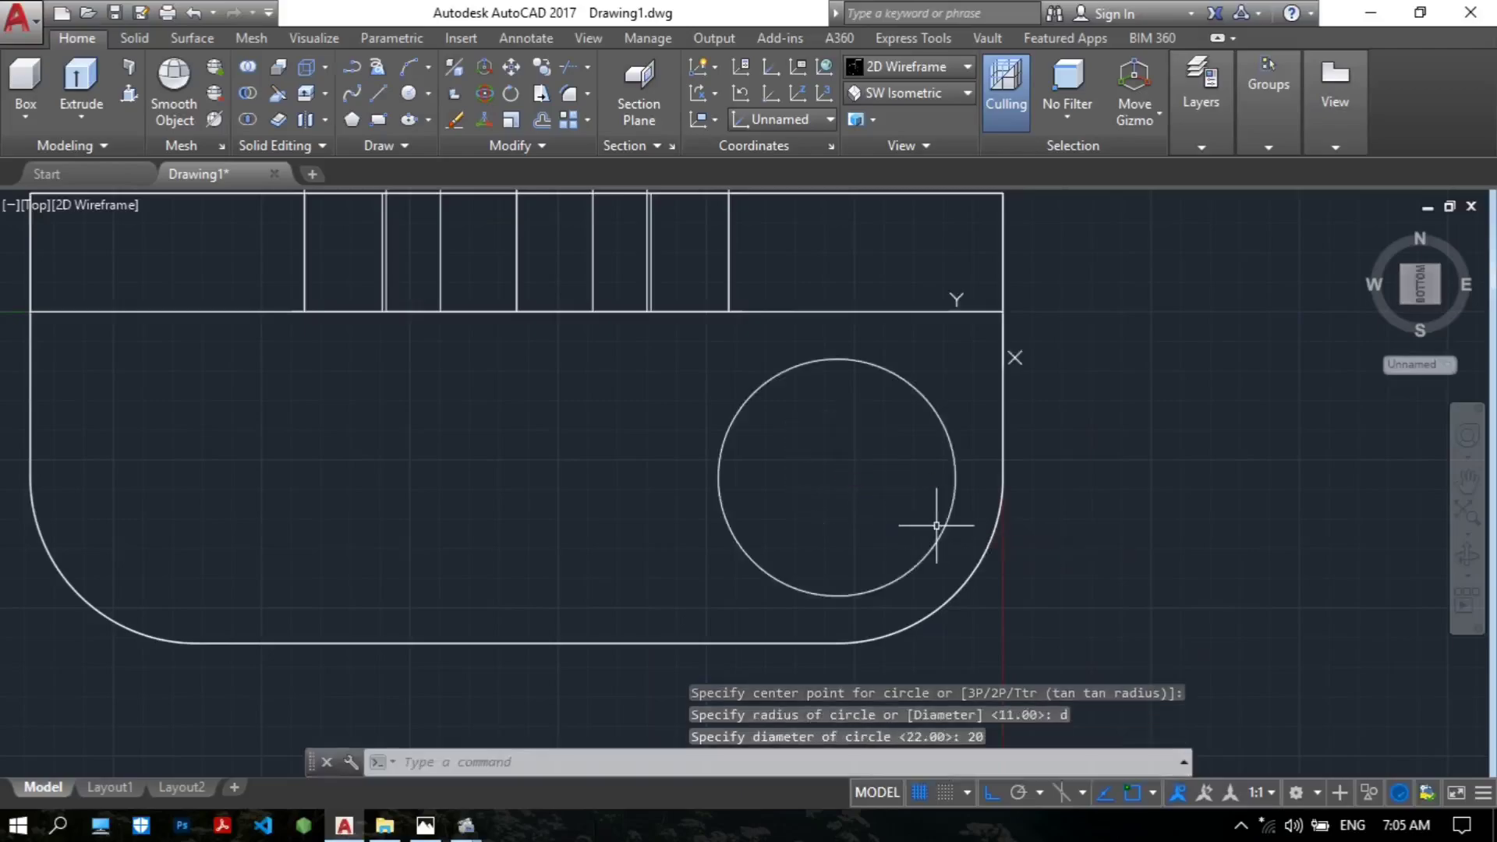
Step: Draw a concentric Ø10 circle at the centre of the Ø20 circle
scroll(936, 525, "down", 2)
middle_click_drag(908, 540, 939, 530)
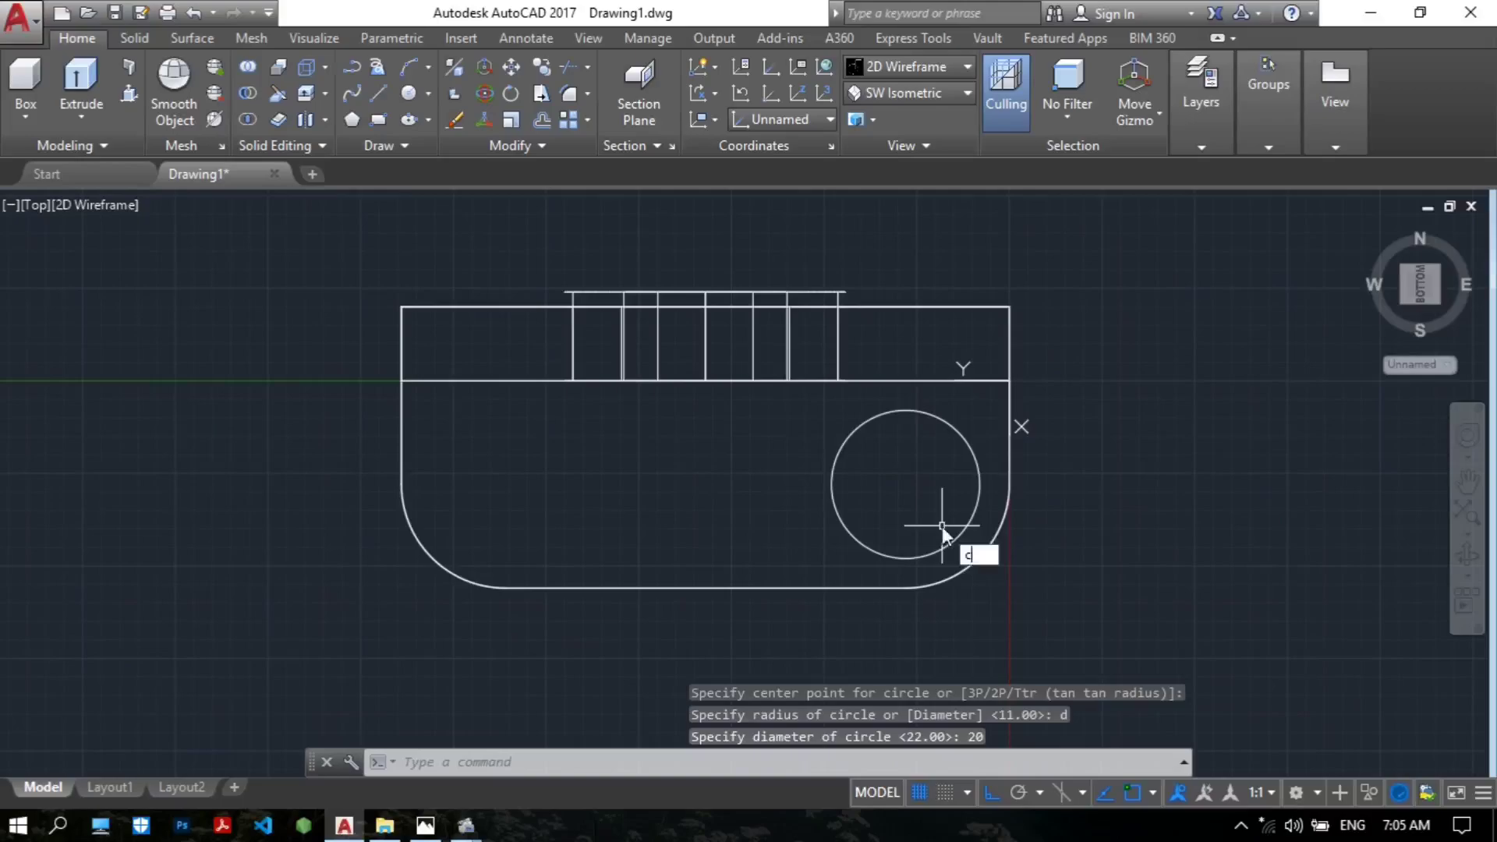
type("c")
key("Return")
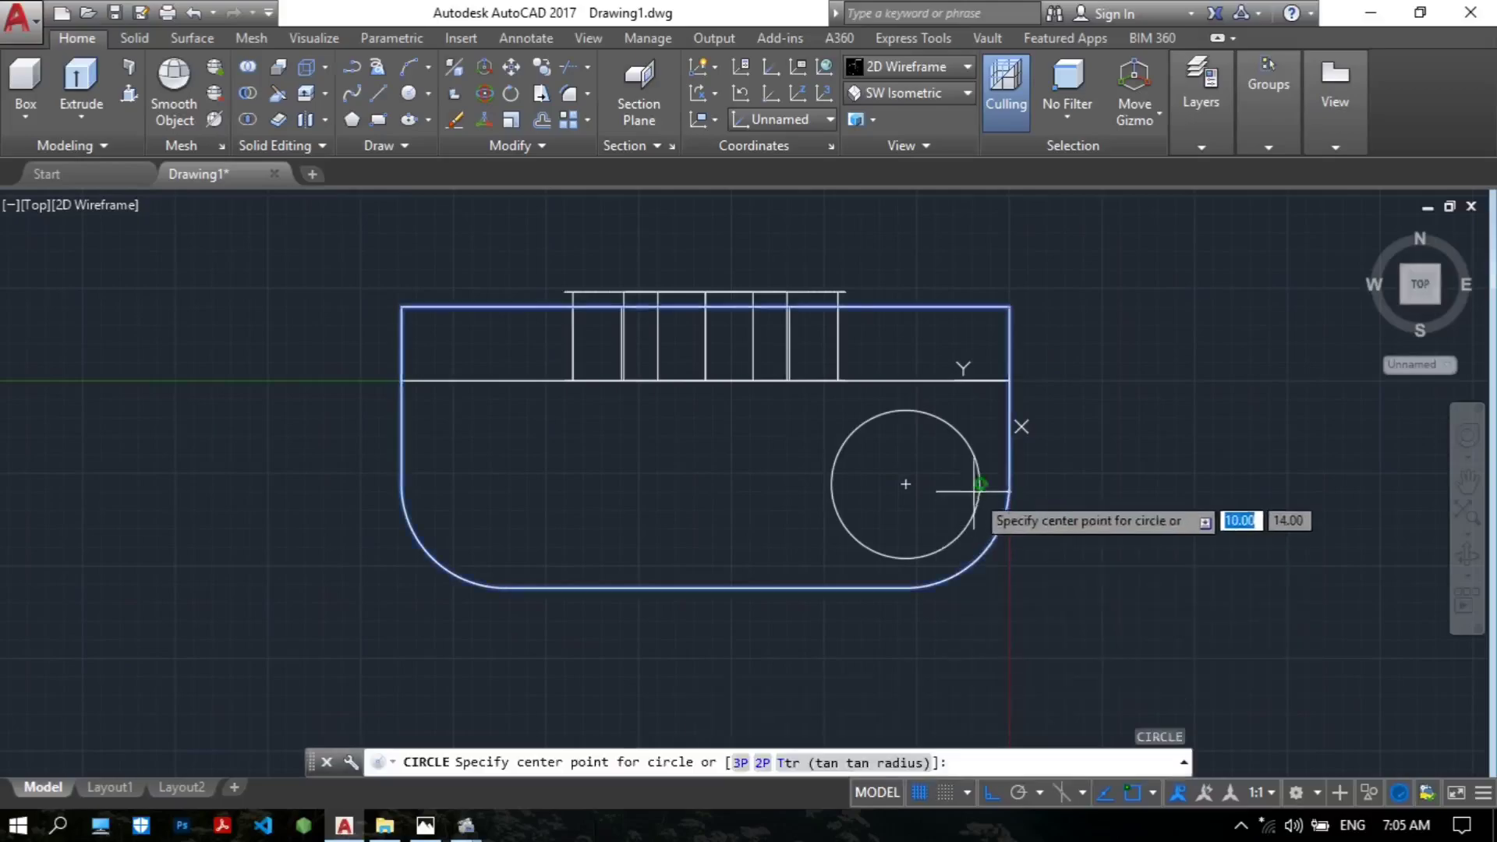
left_click(915, 482)
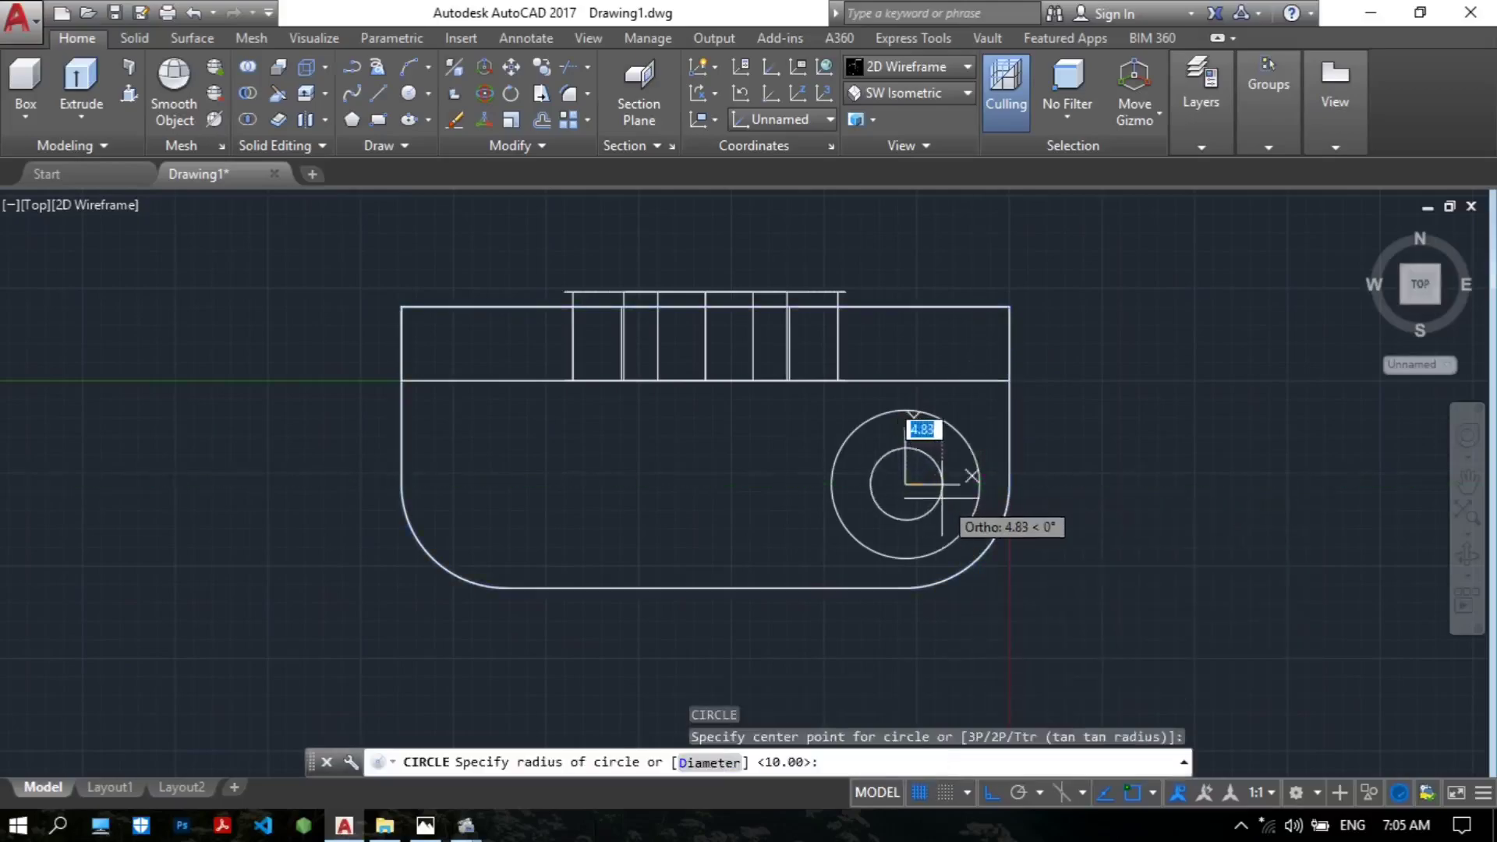
type("d")
key("Return")
type("10")
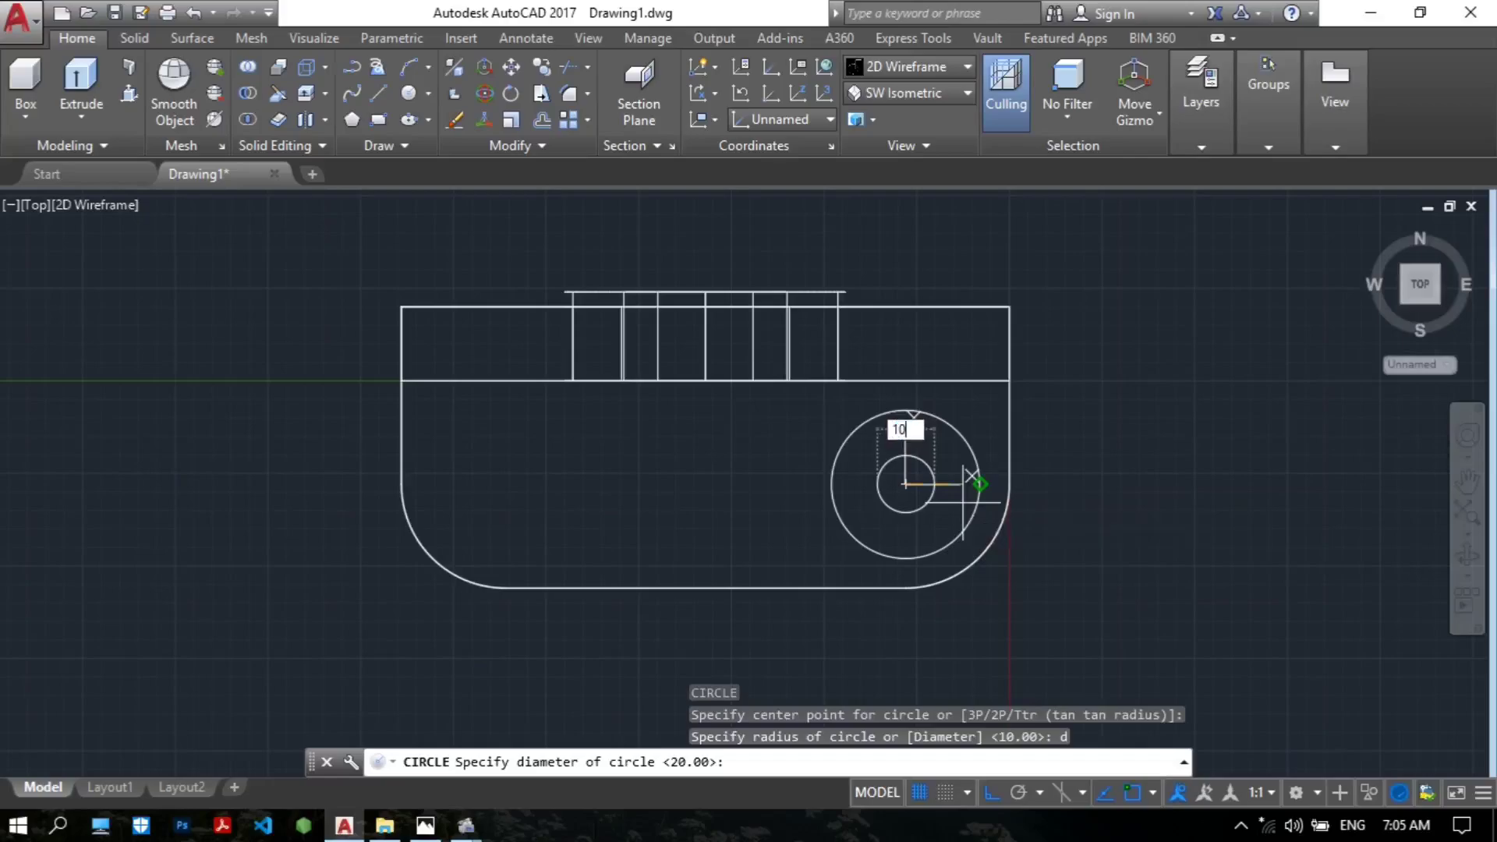
key("Return")
scroll(940, 508, "up", 2)
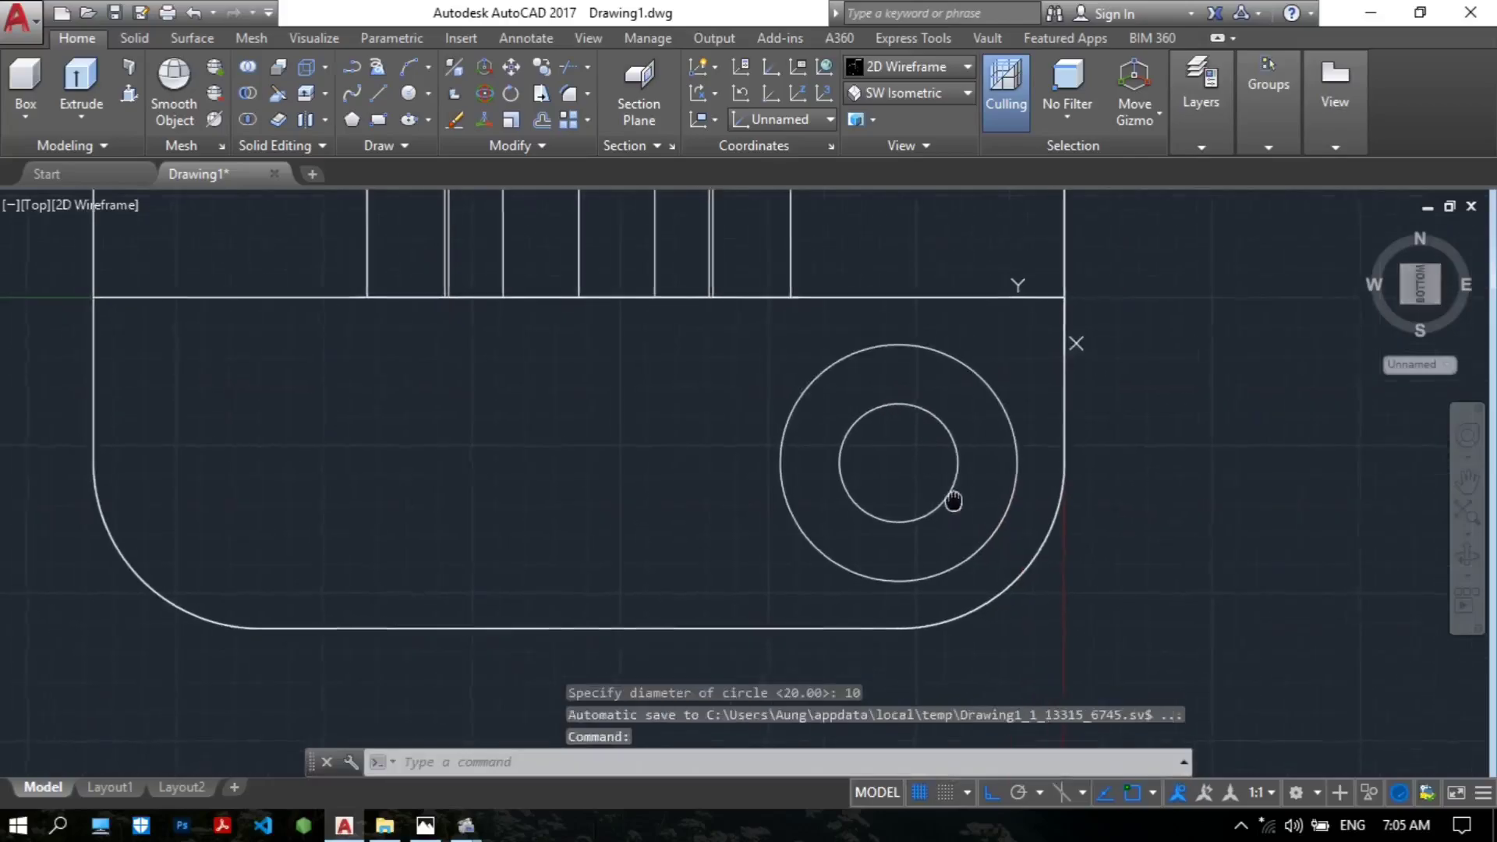
scroll(951, 499, "down", 2)
Step: Mirror the Ø20 and Ø10 circles about a vertical line through the plate's bottom midpoint
type("mi")
key("Return")
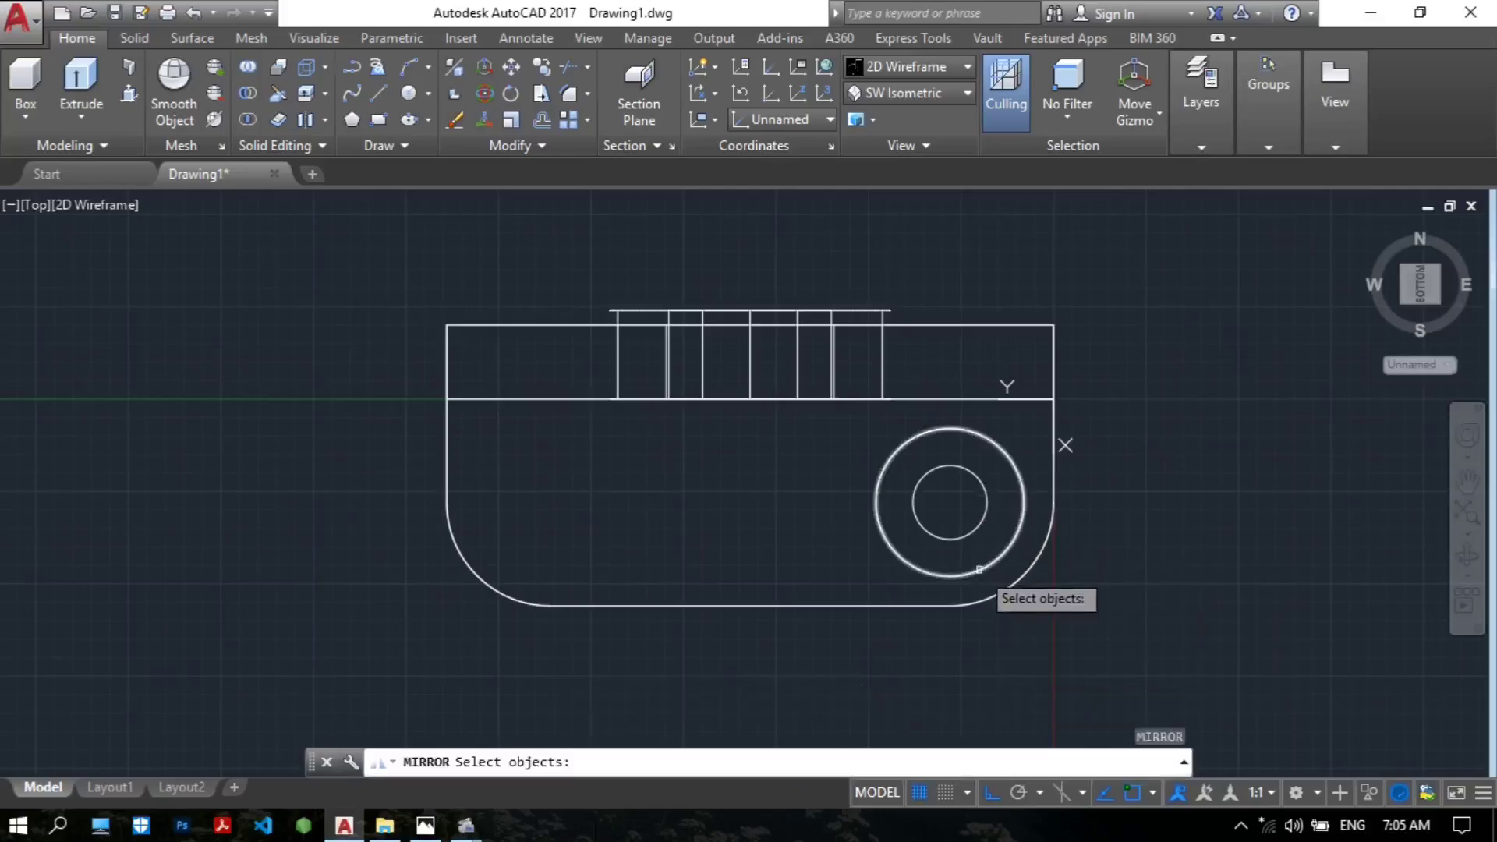
left_click(980, 570)
left_click(971, 530)
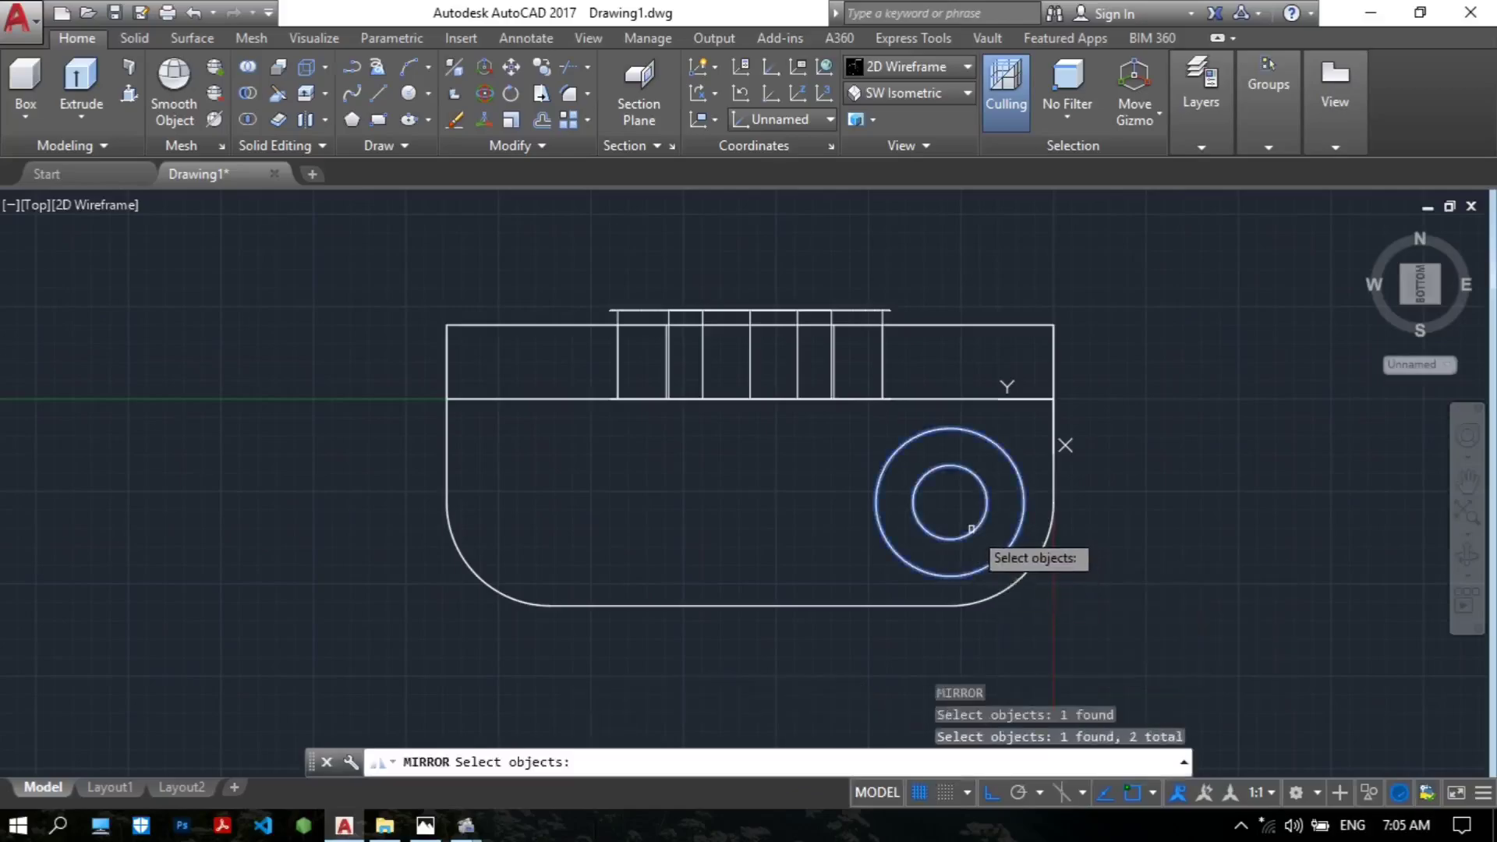
key("Return")
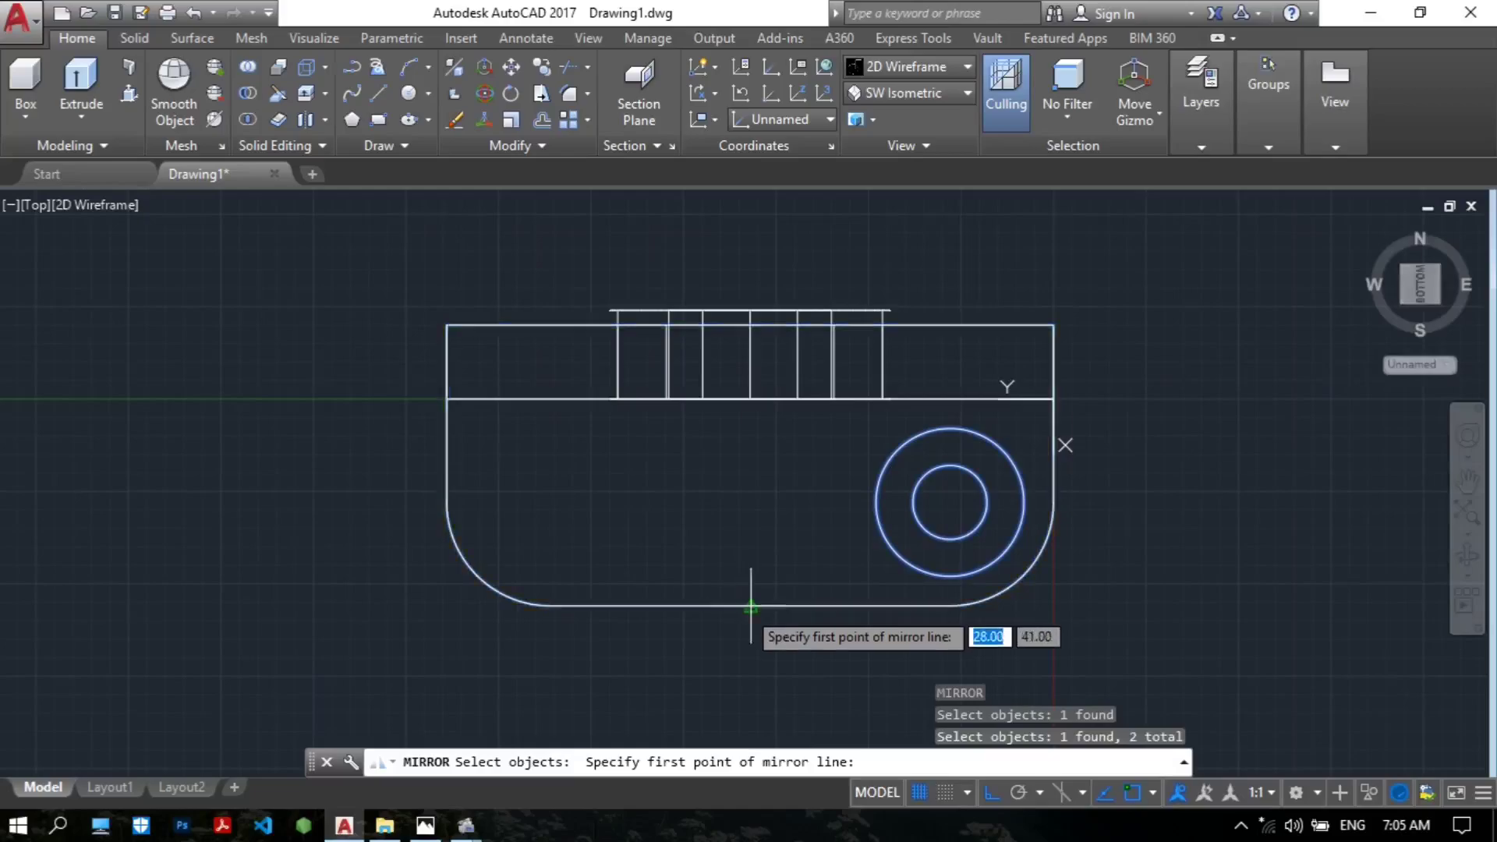
left_click(751, 605)
left_click(750, 422)
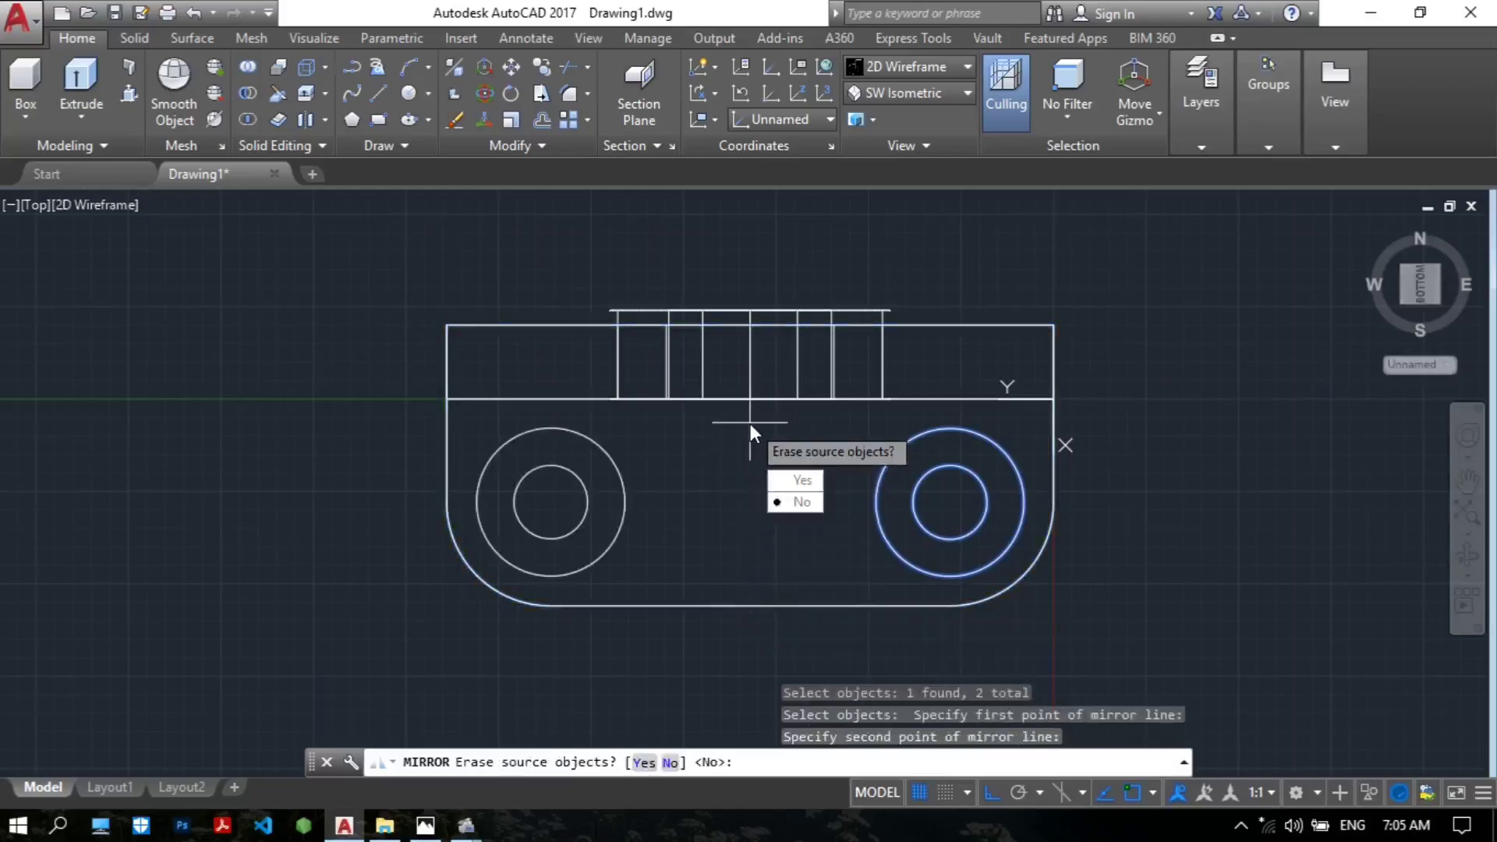
left_click(795, 502)
scroll(692, 441, "up", 2)
middle_click_drag(655, 451, 593, 478)
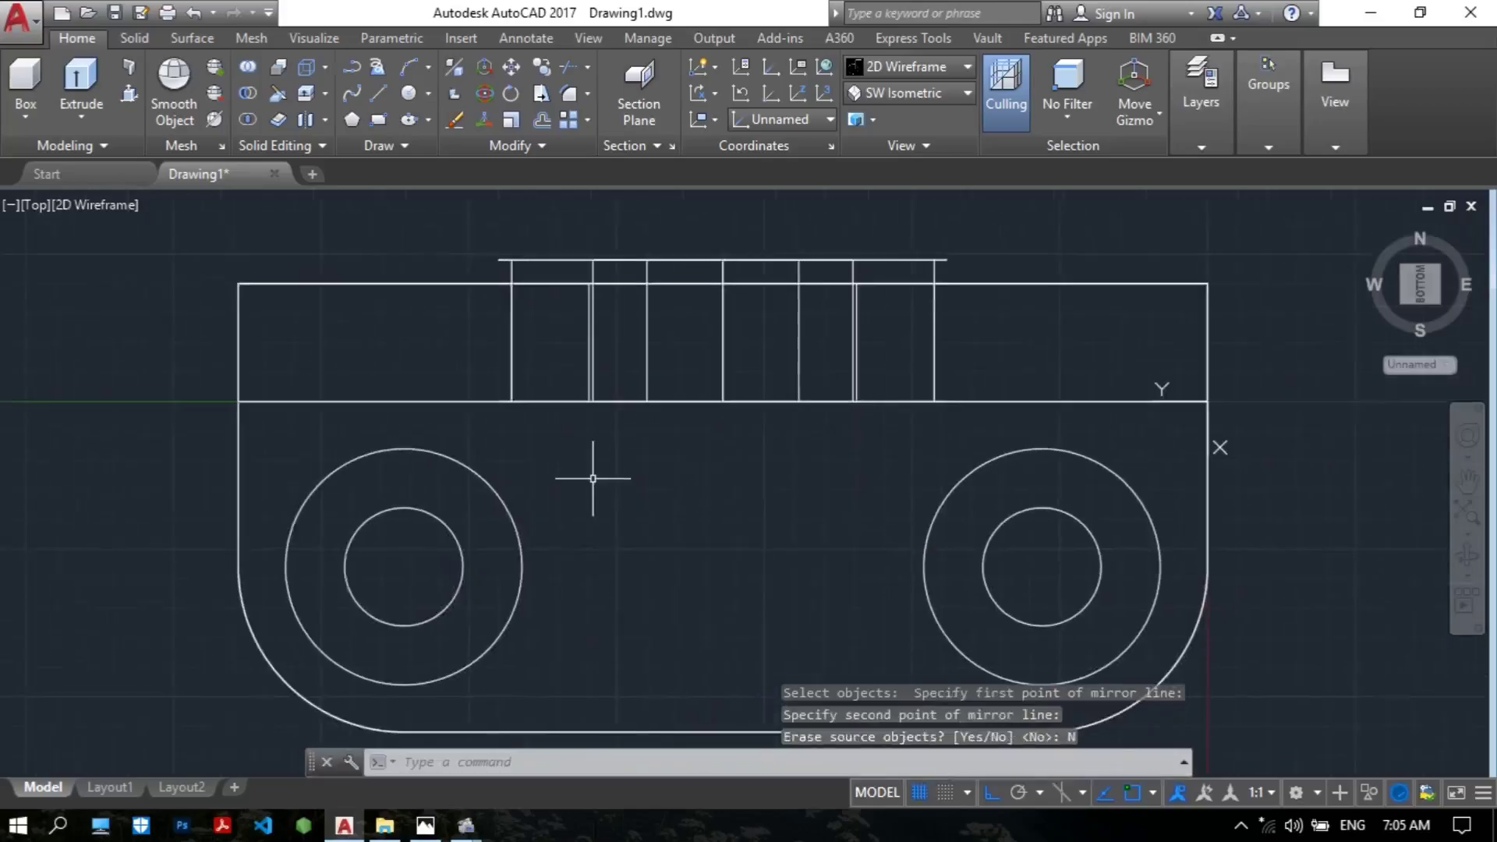
scroll(597, 475, "down", 2)
scroll(730, 445, "up", 2)
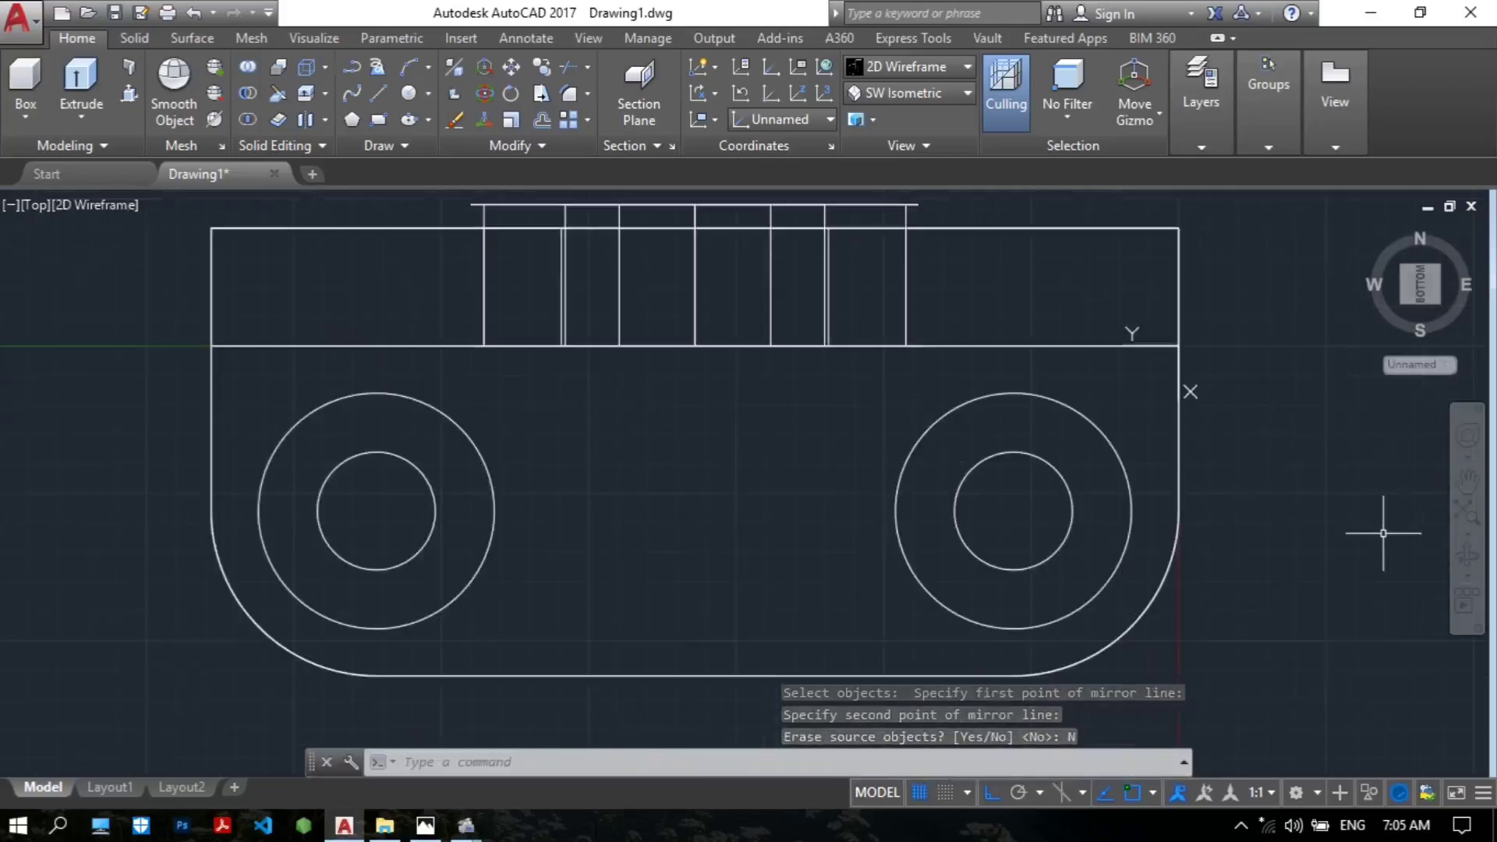
middle_click_drag(802, 468, 789, 488)
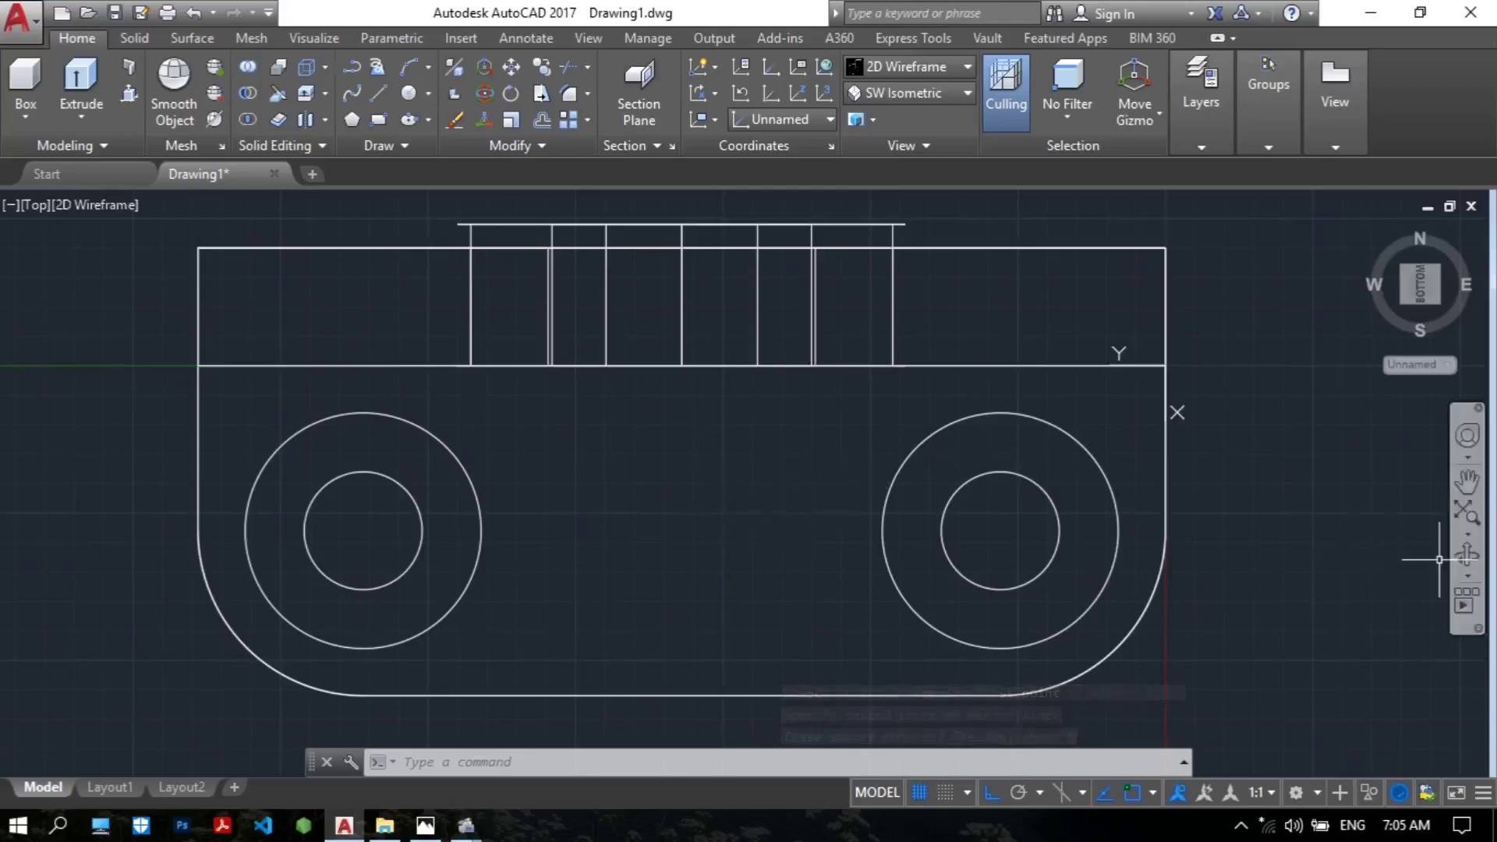
Step: Orbit the plan view into an angled 3D view of the base
left_click(1447, 560)
left_click_drag(1053, 555, 918, 399)
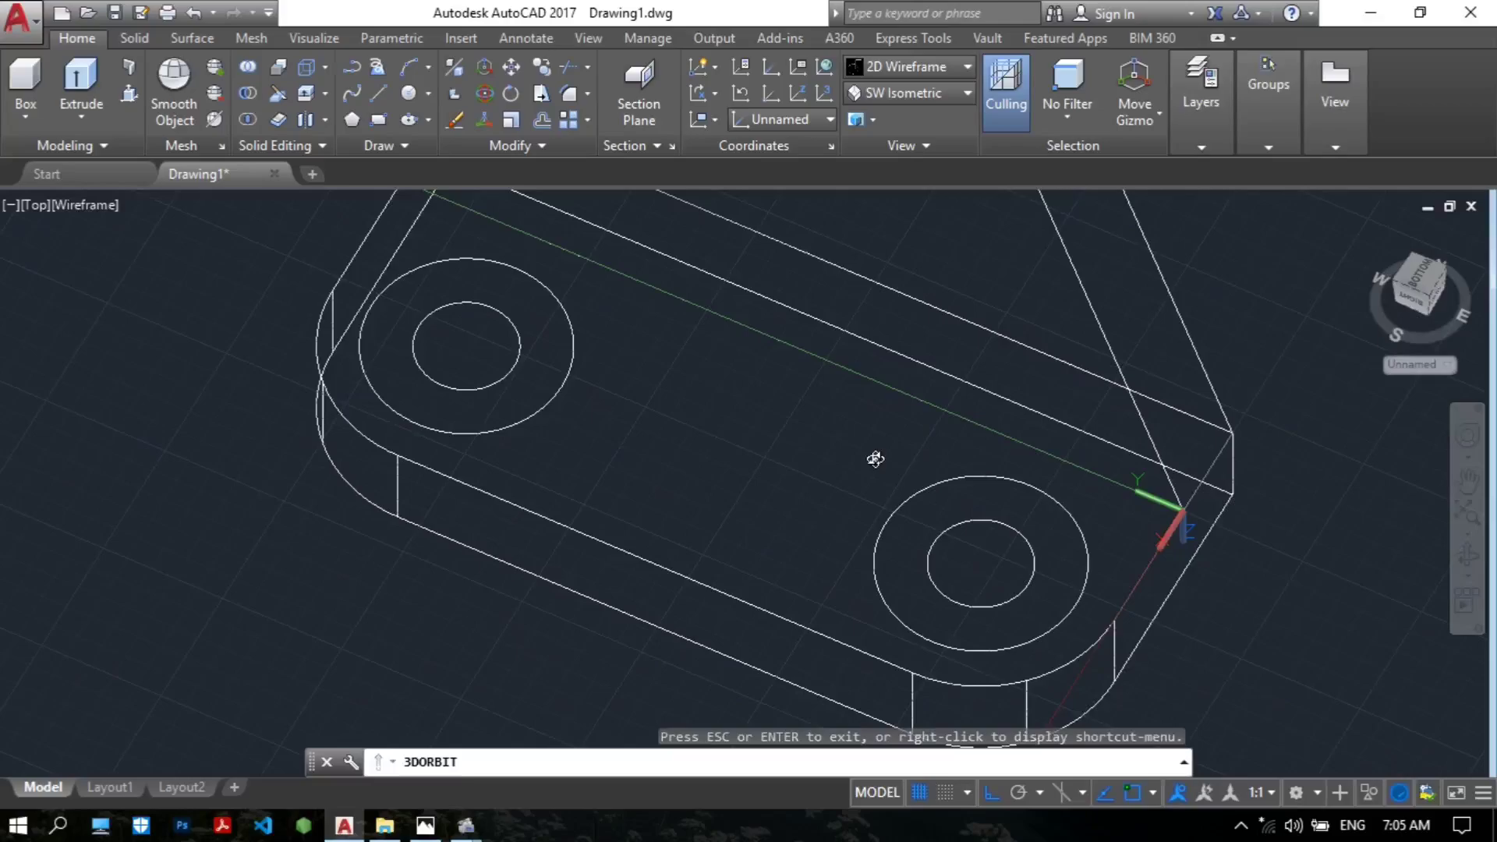
left_click_drag(875, 458, 743, 408)
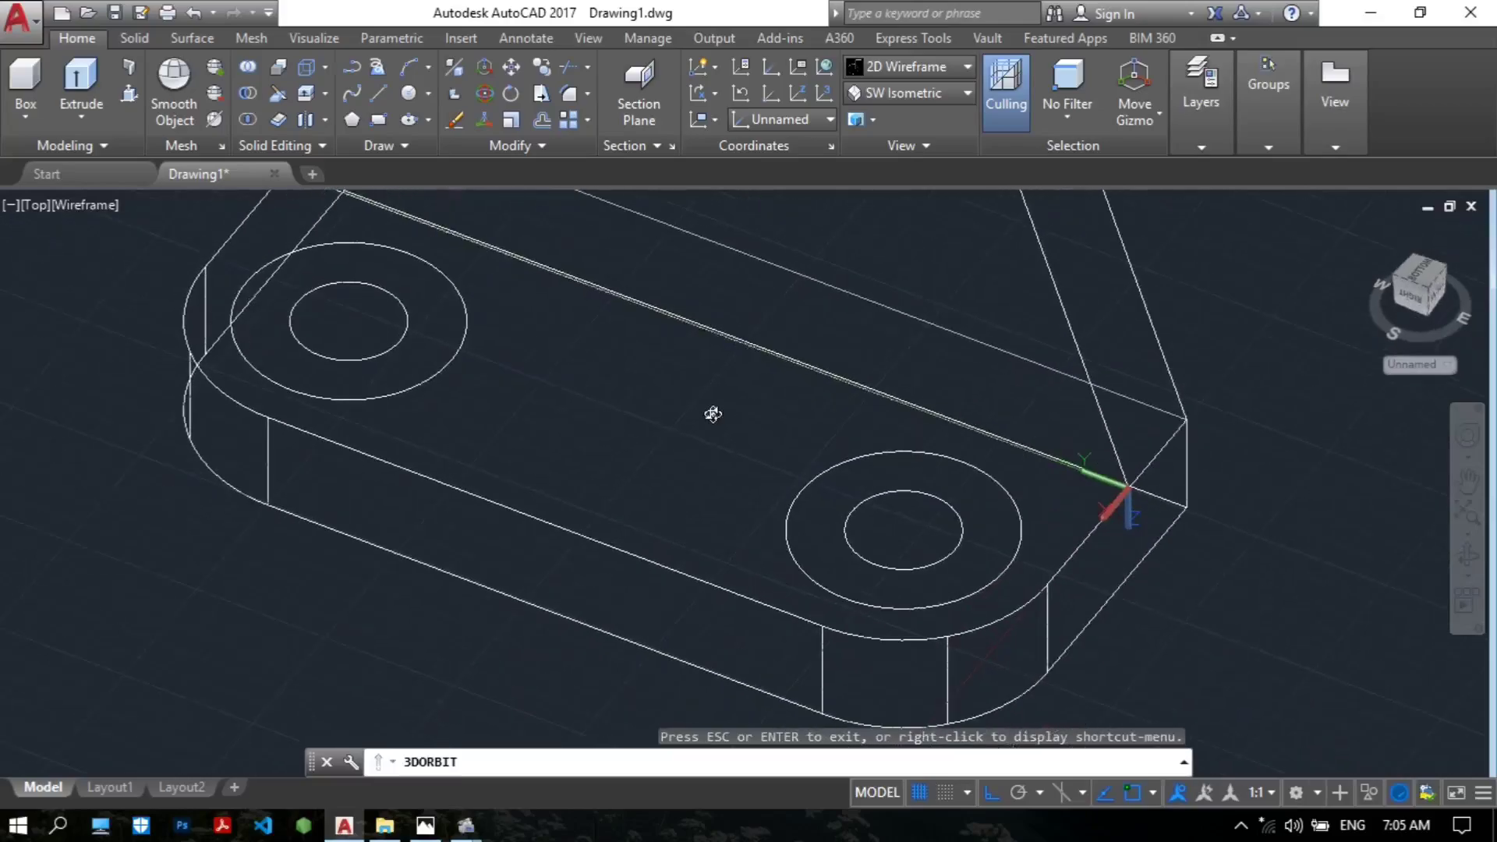
key("Escape")
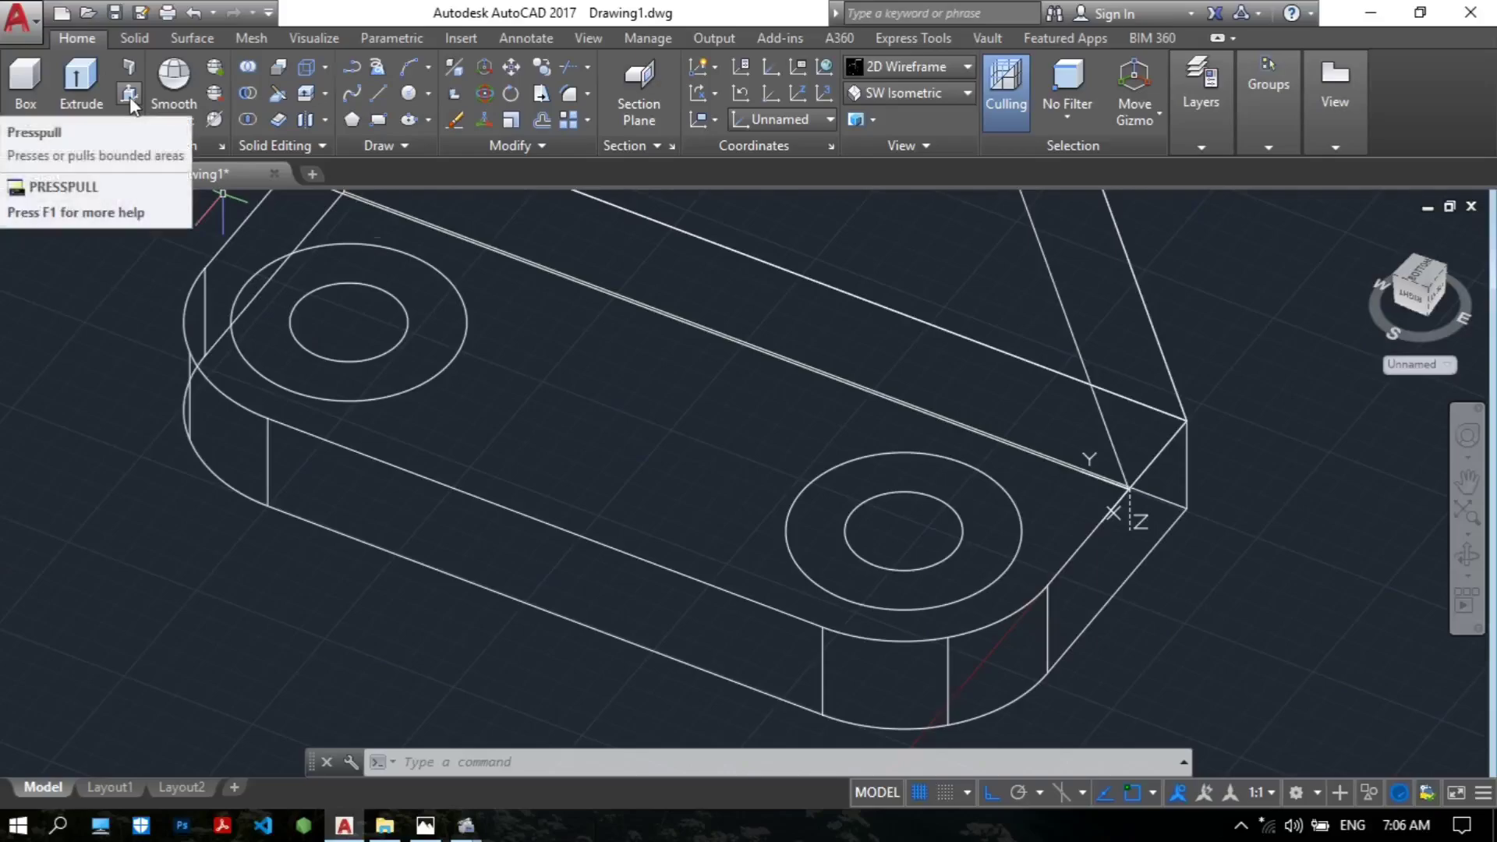
Step: Press-pull the counterbore rings by 2 and shade the model with edges
left_click(129, 97)
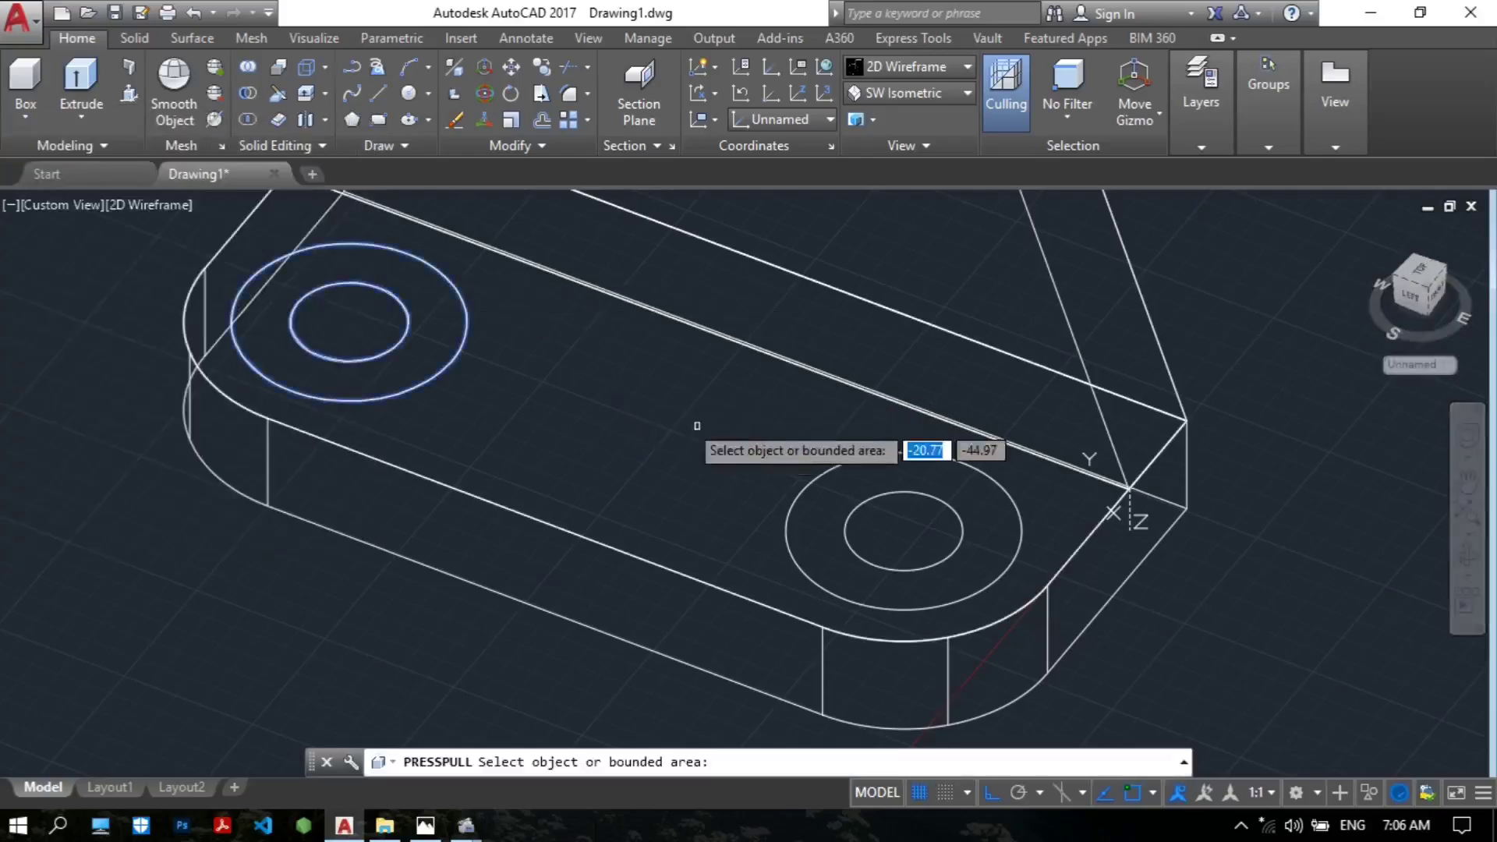
left_click(861, 499)
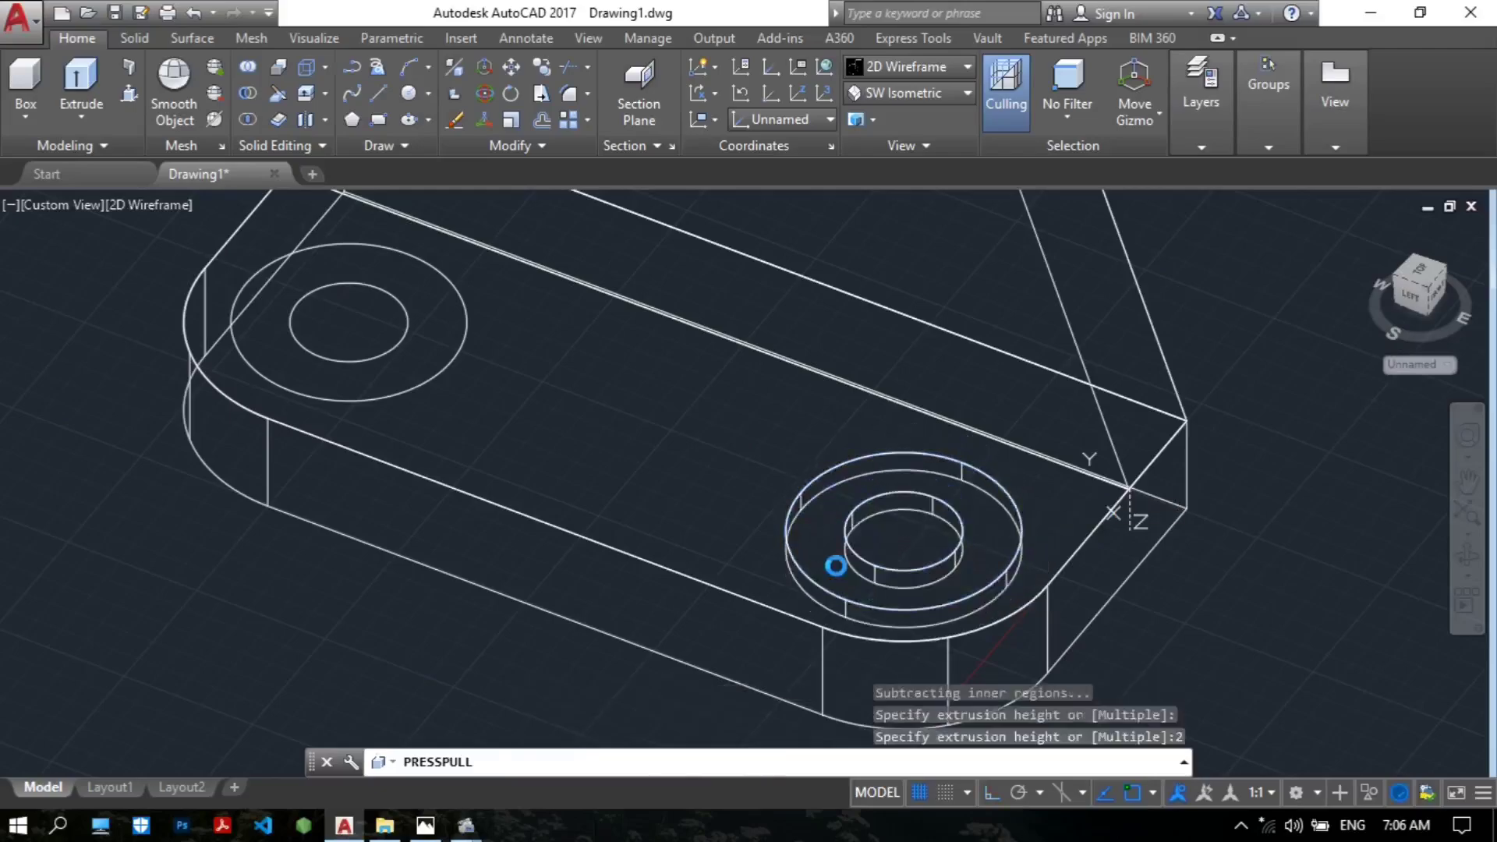
left_click(426, 319)
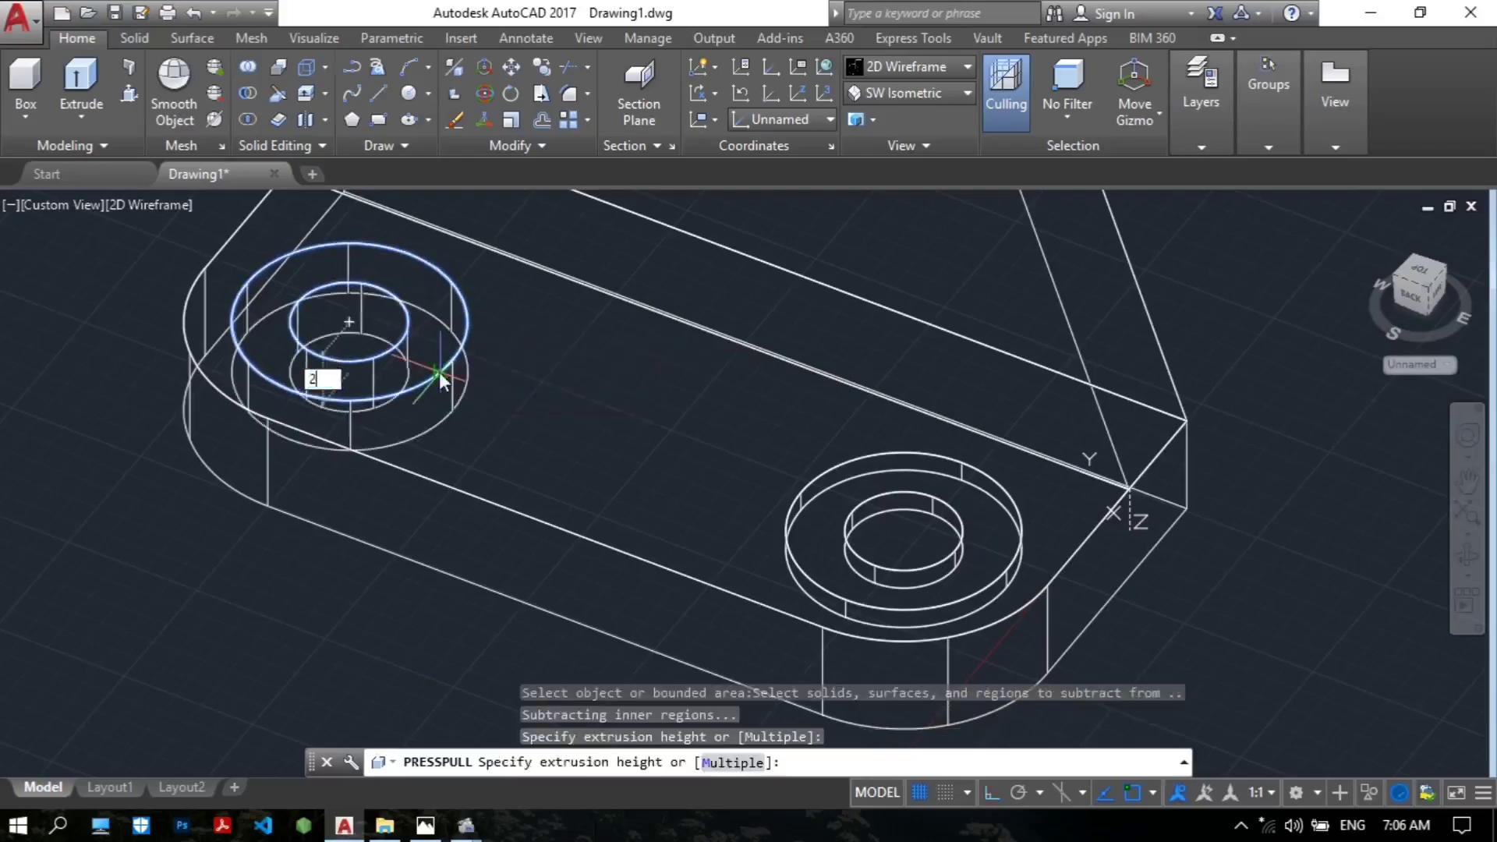
key("Return")
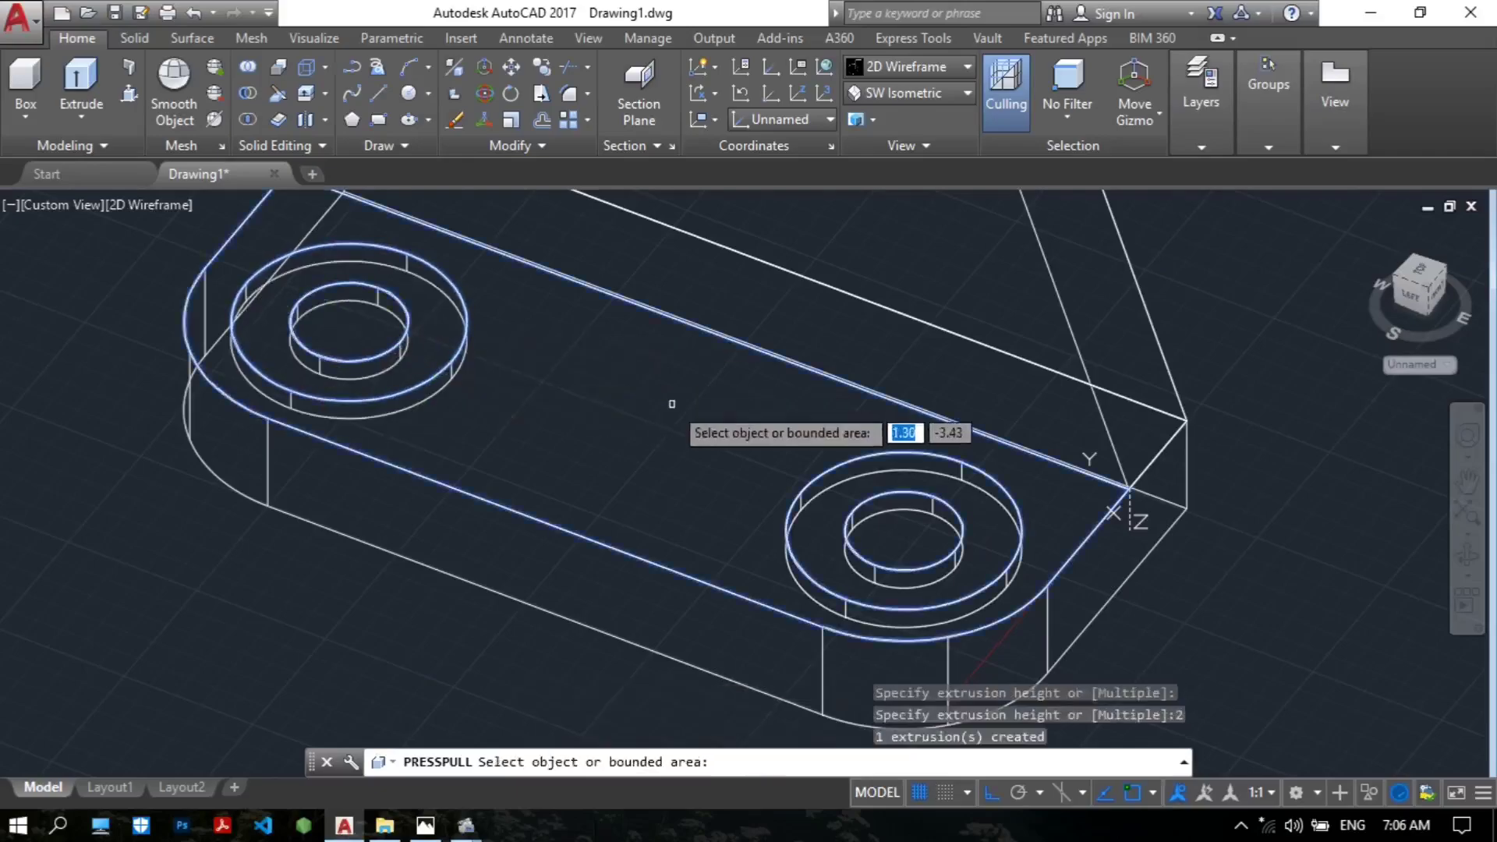
middle_click_drag(668, 408, 1092, 491, "shift")
key("Escape")
left_click(920, 71)
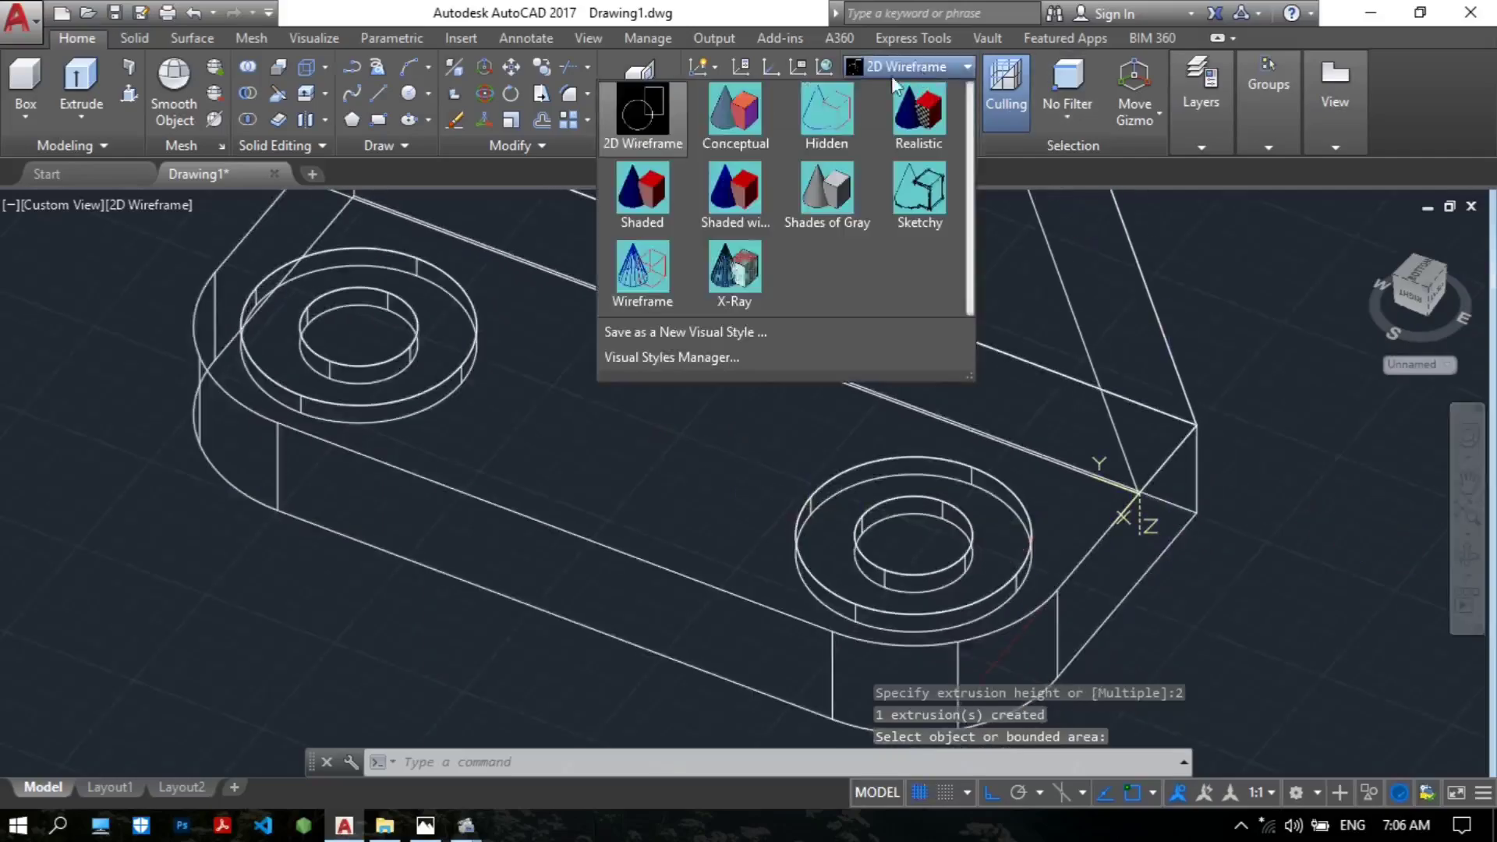
left_click(742, 191)
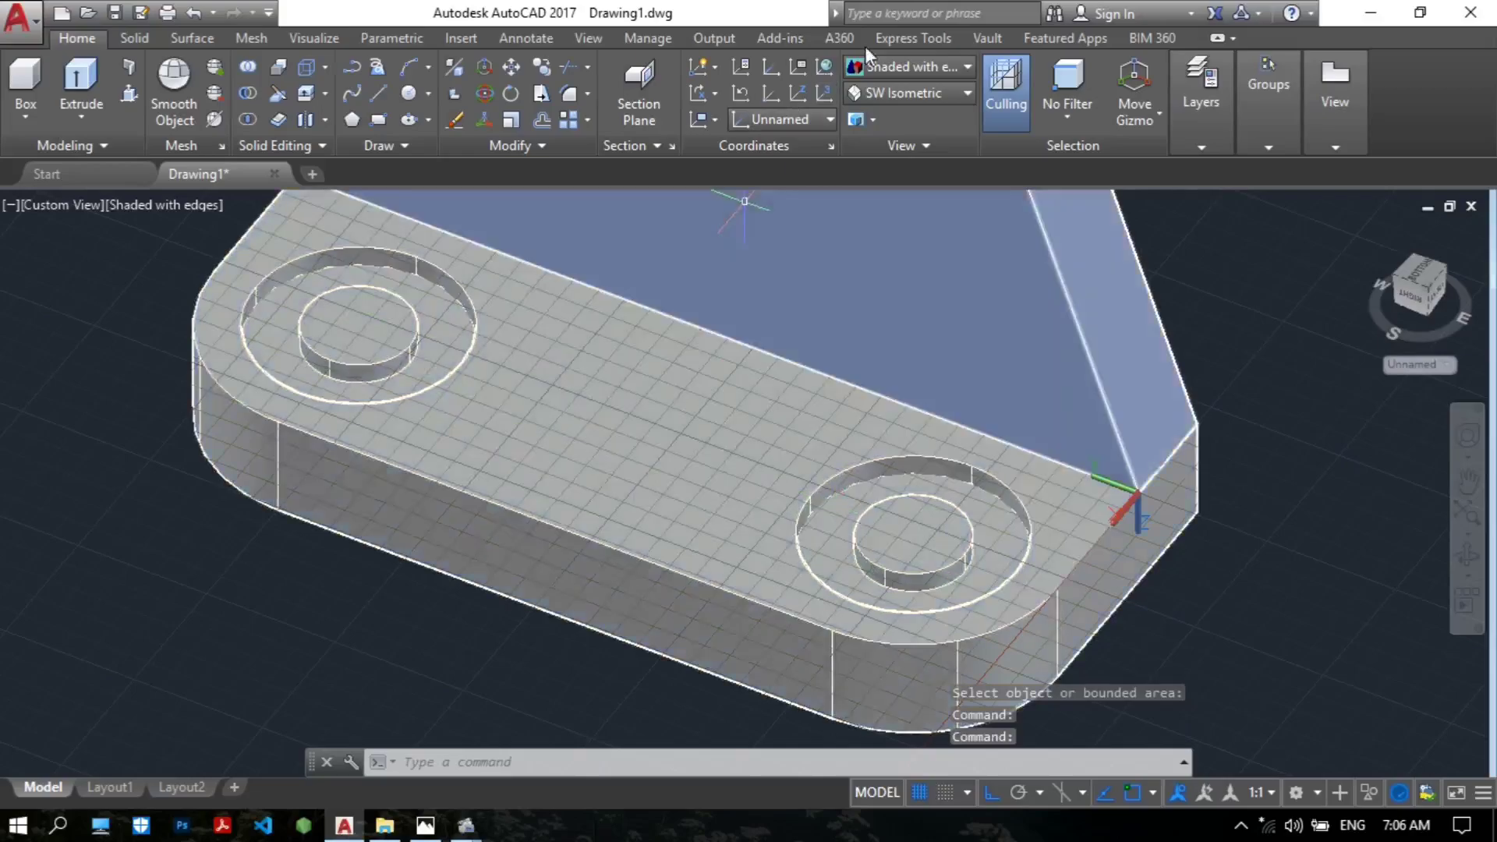
Step: Return the bracket to 2D Wireframe and reposition the view over the base
left_click(882, 64)
left_click(669, 111)
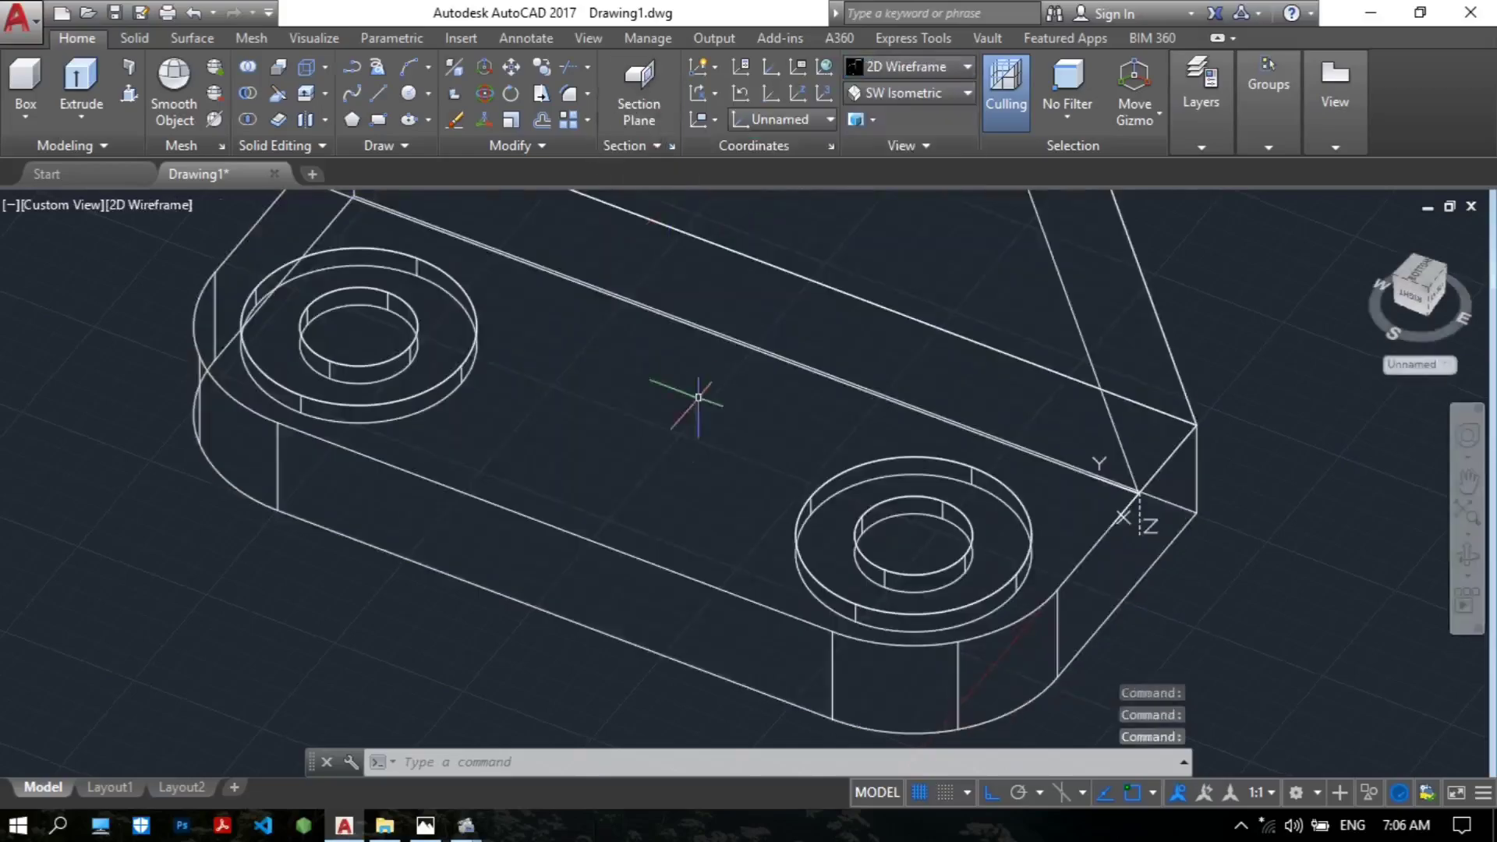
scroll(631, 431, "up", 5)
middle_click_drag(658, 411, 644, 410)
scroll(639, 407, "down", 3)
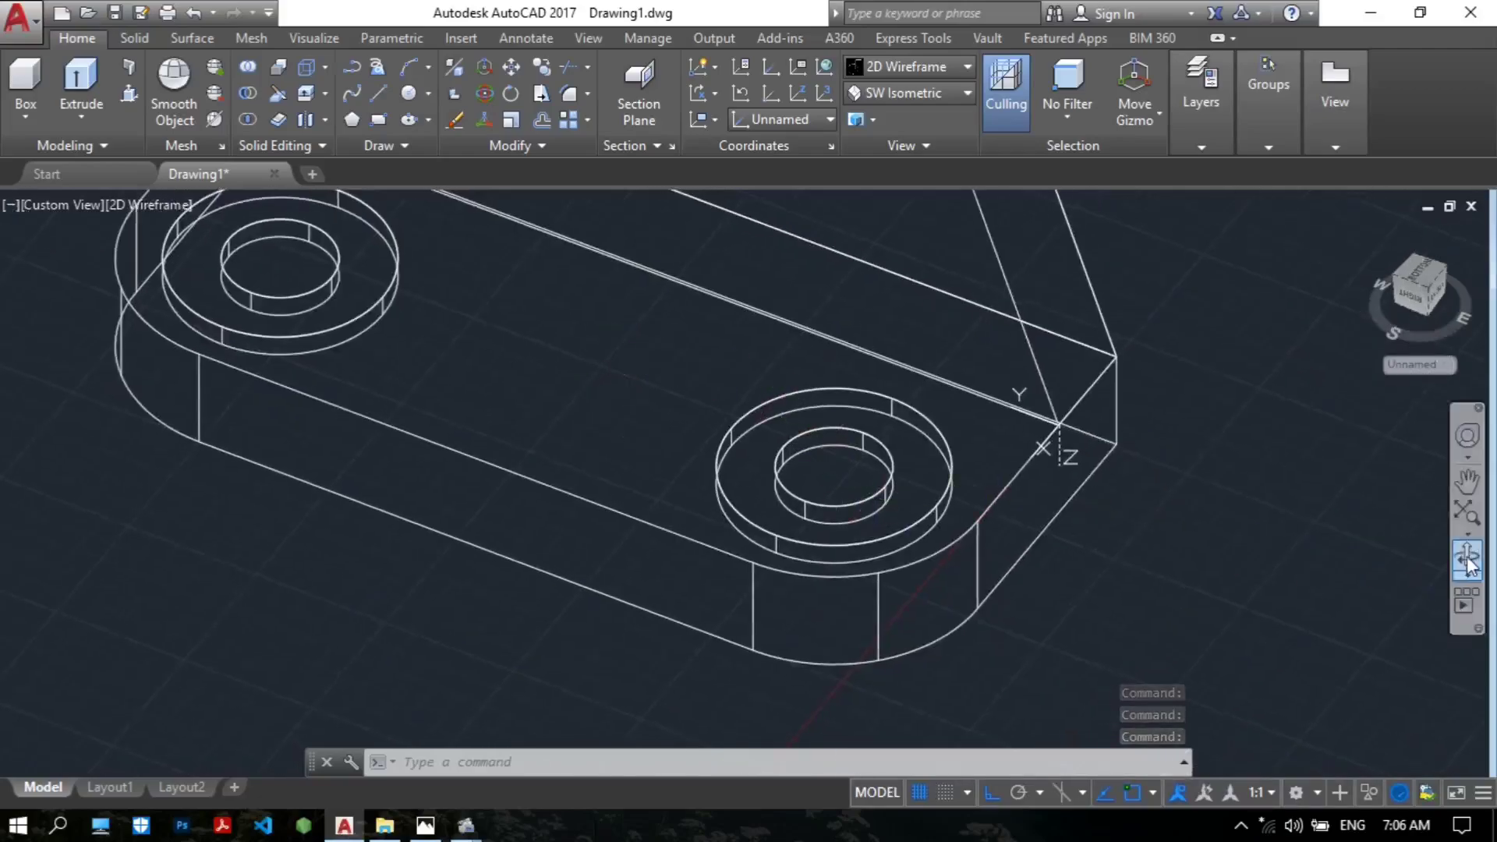
middle_click_drag(780, 506, 755, 487, "shift")
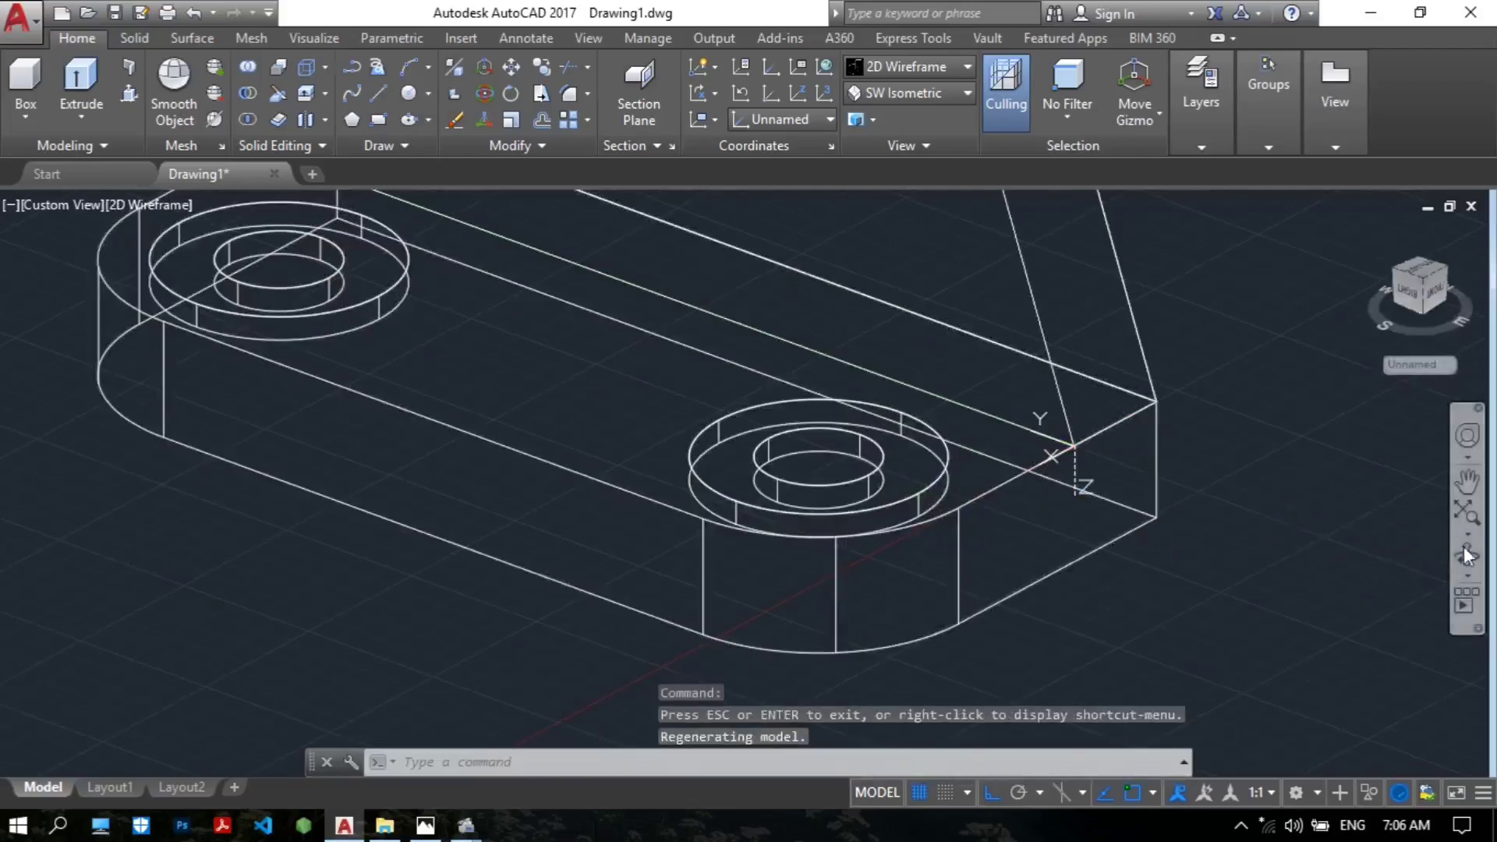
middle_click_drag(975, 488, 932, 521, "shift")
middle_click_drag(846, 495, 897, 496)
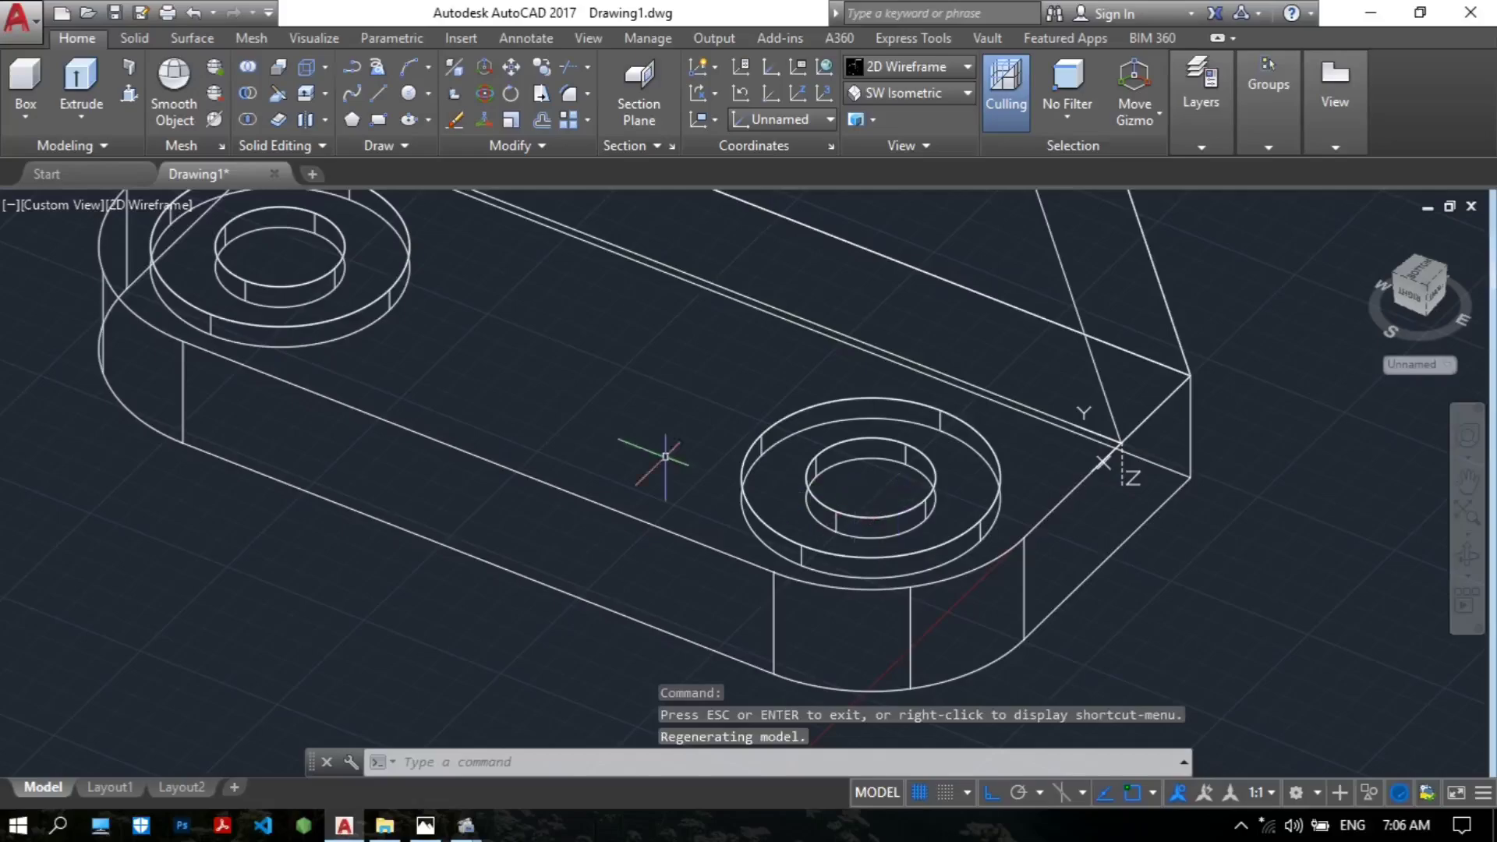
Step: Extrude the Ø10 inner circles of the right and left bosses 10 units each
left_click(93, 90)
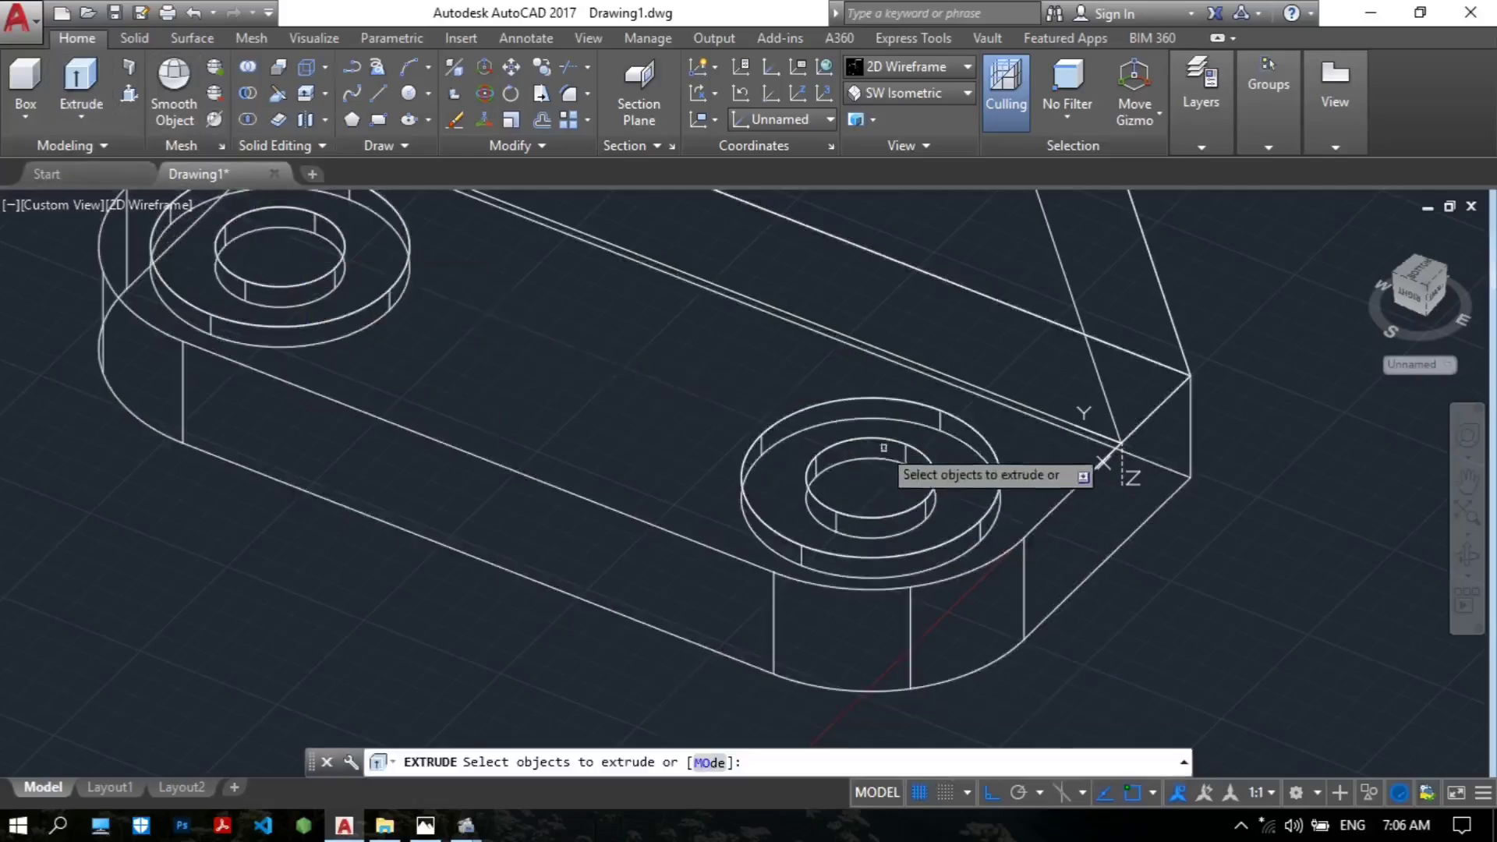
left_click(918, 451)
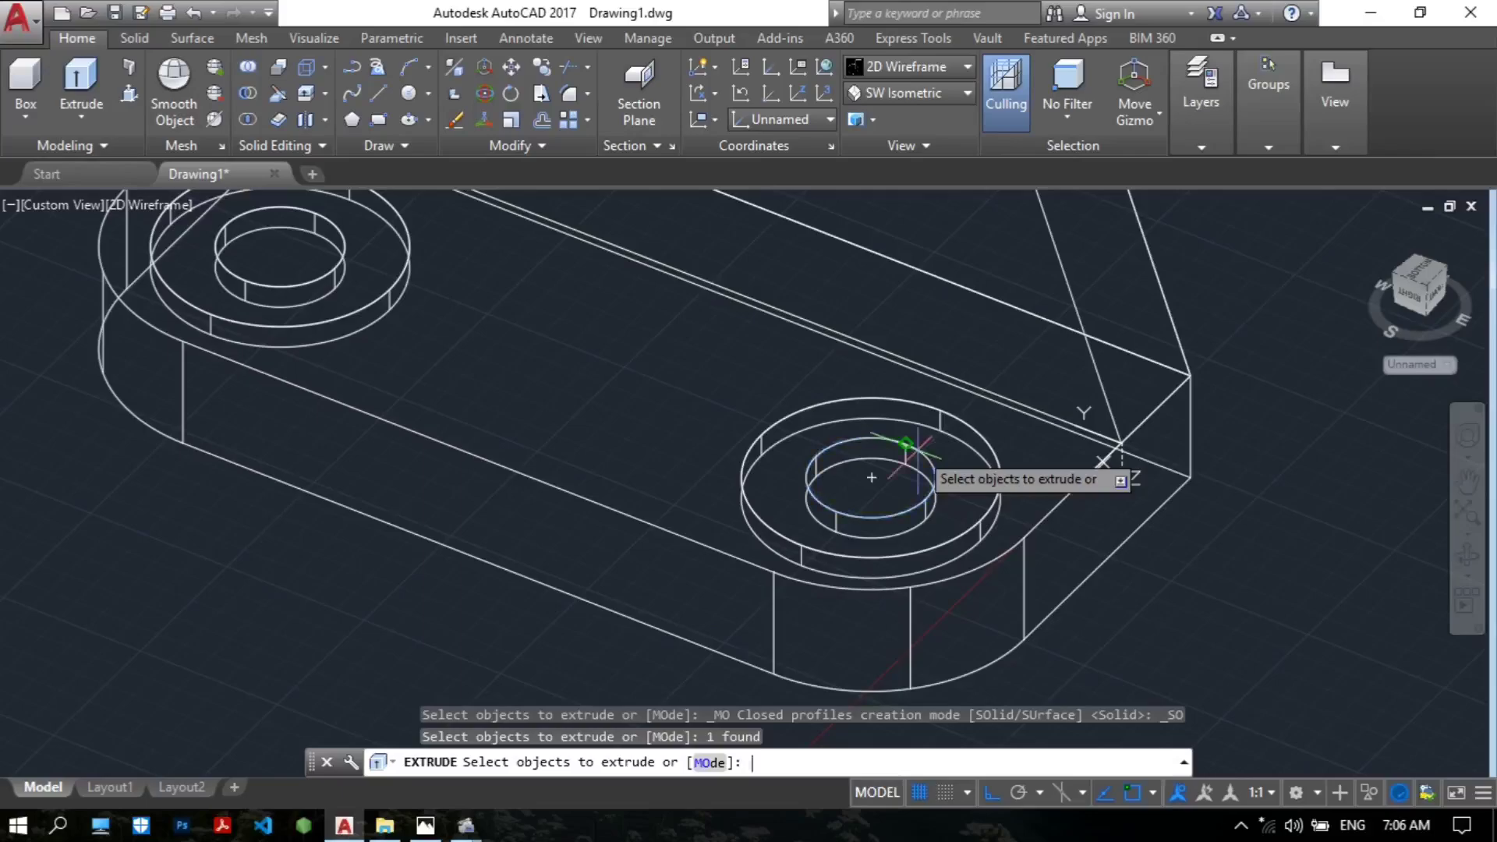
key("Return")
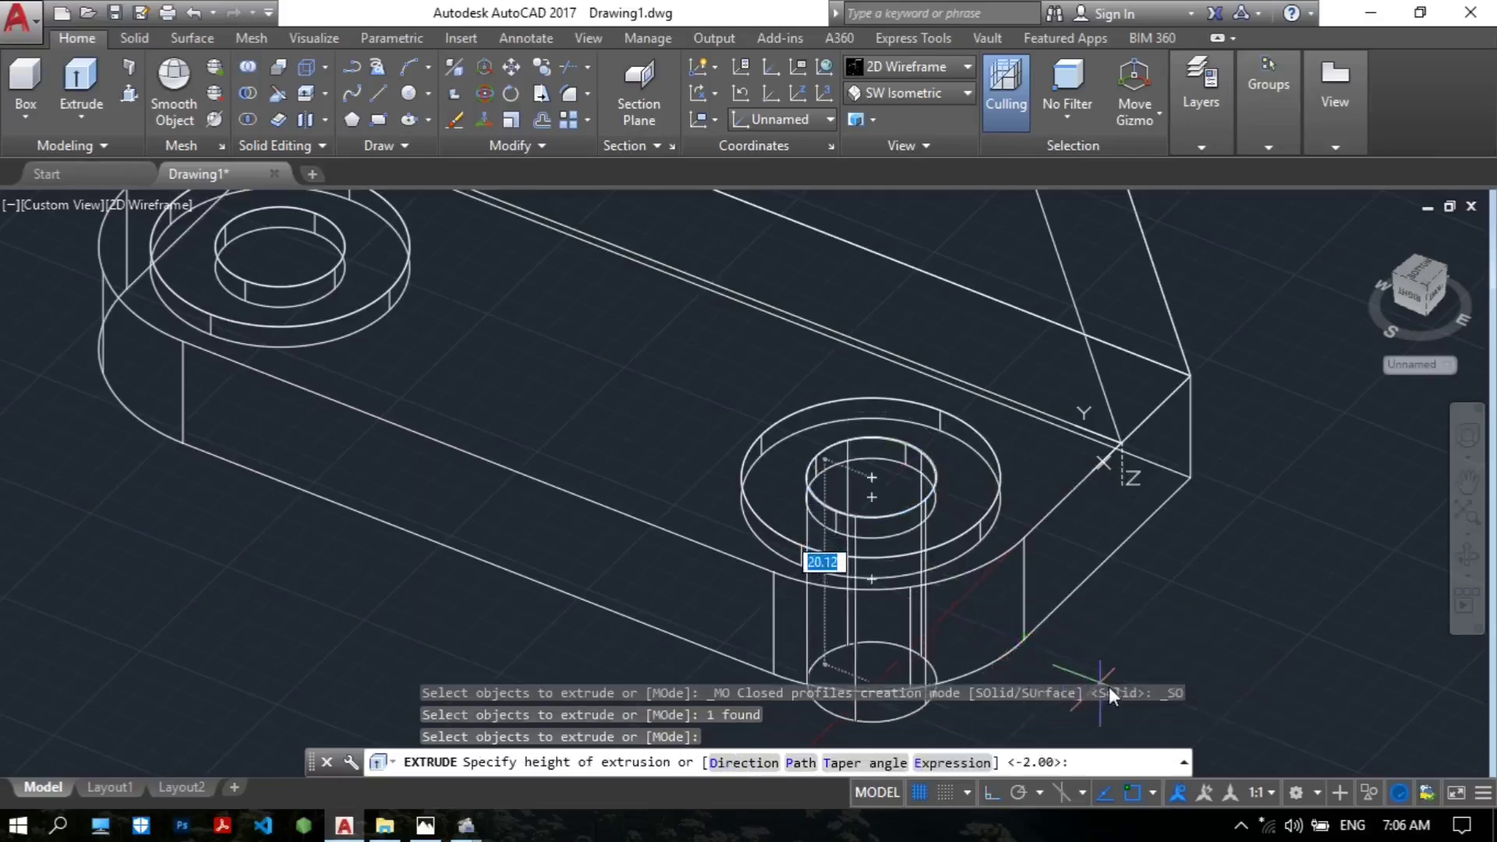
key("Return")
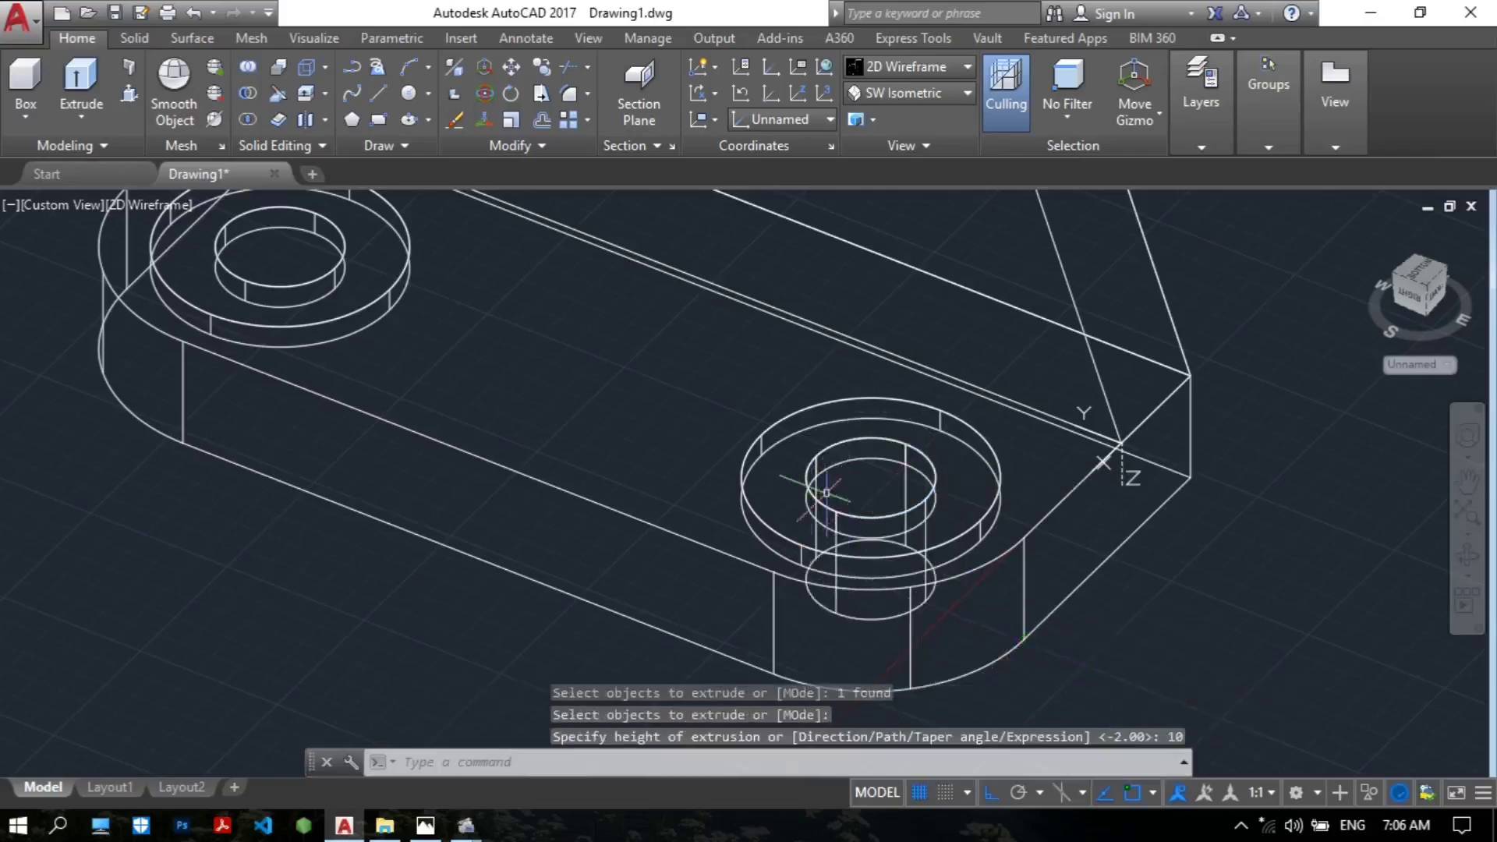
middle_click_drag(811, 491, 982, 604)
left_click(93, 82)
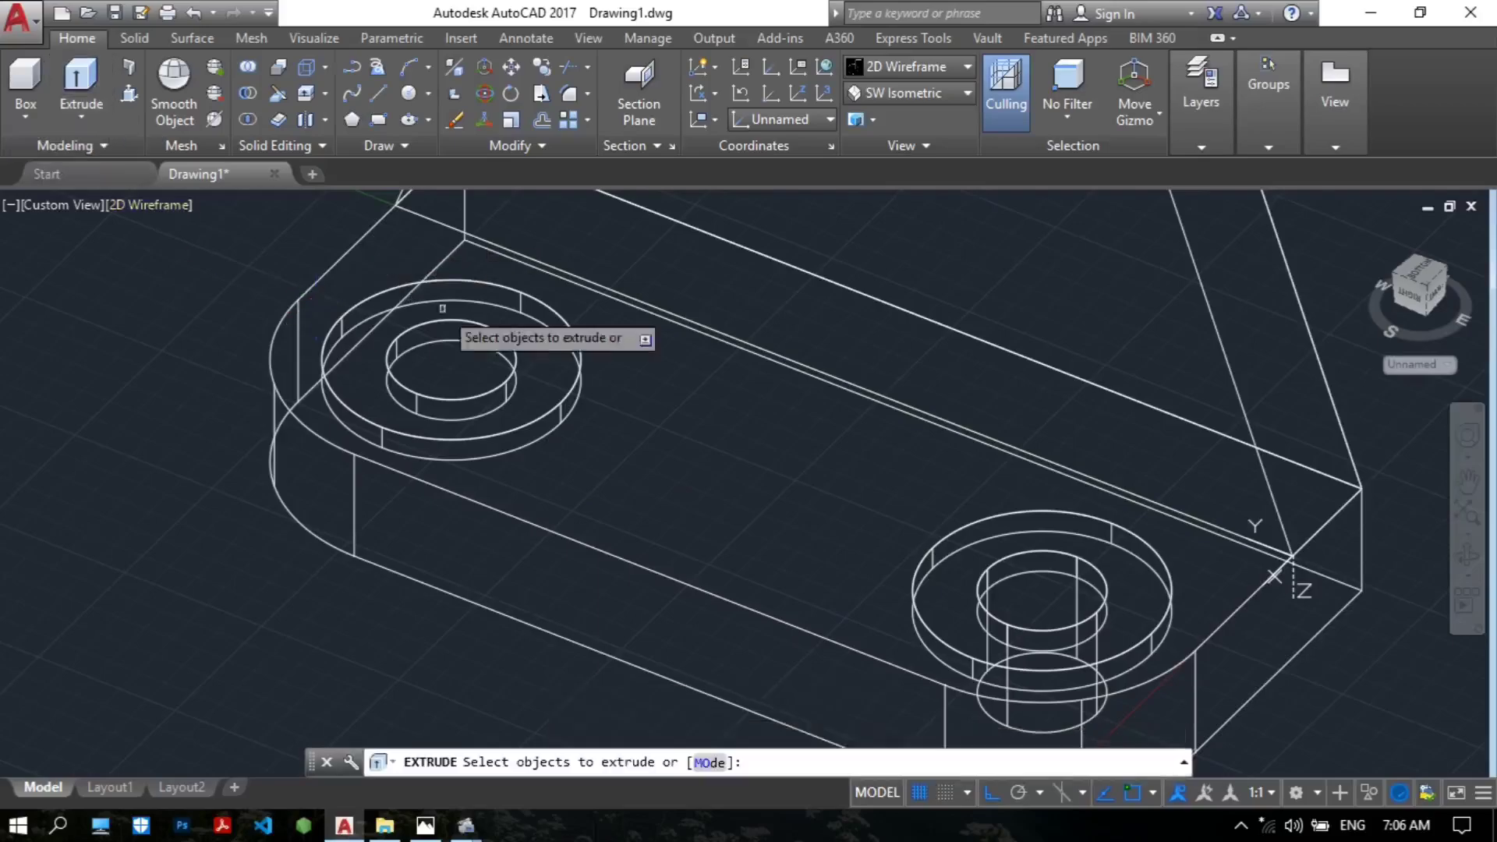
left_click(507, 345)
key("Return")
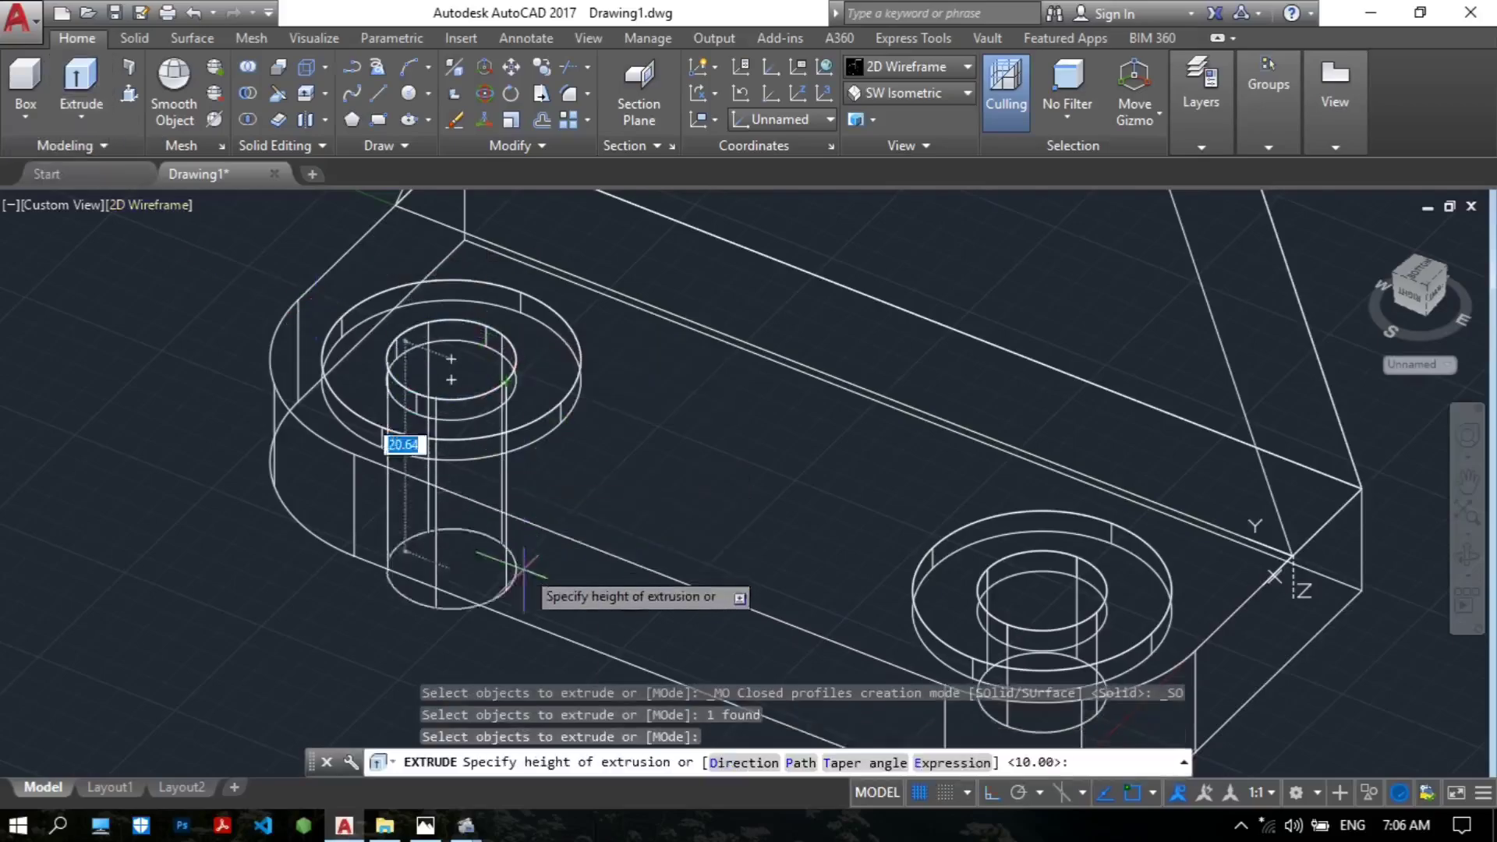
type("1")
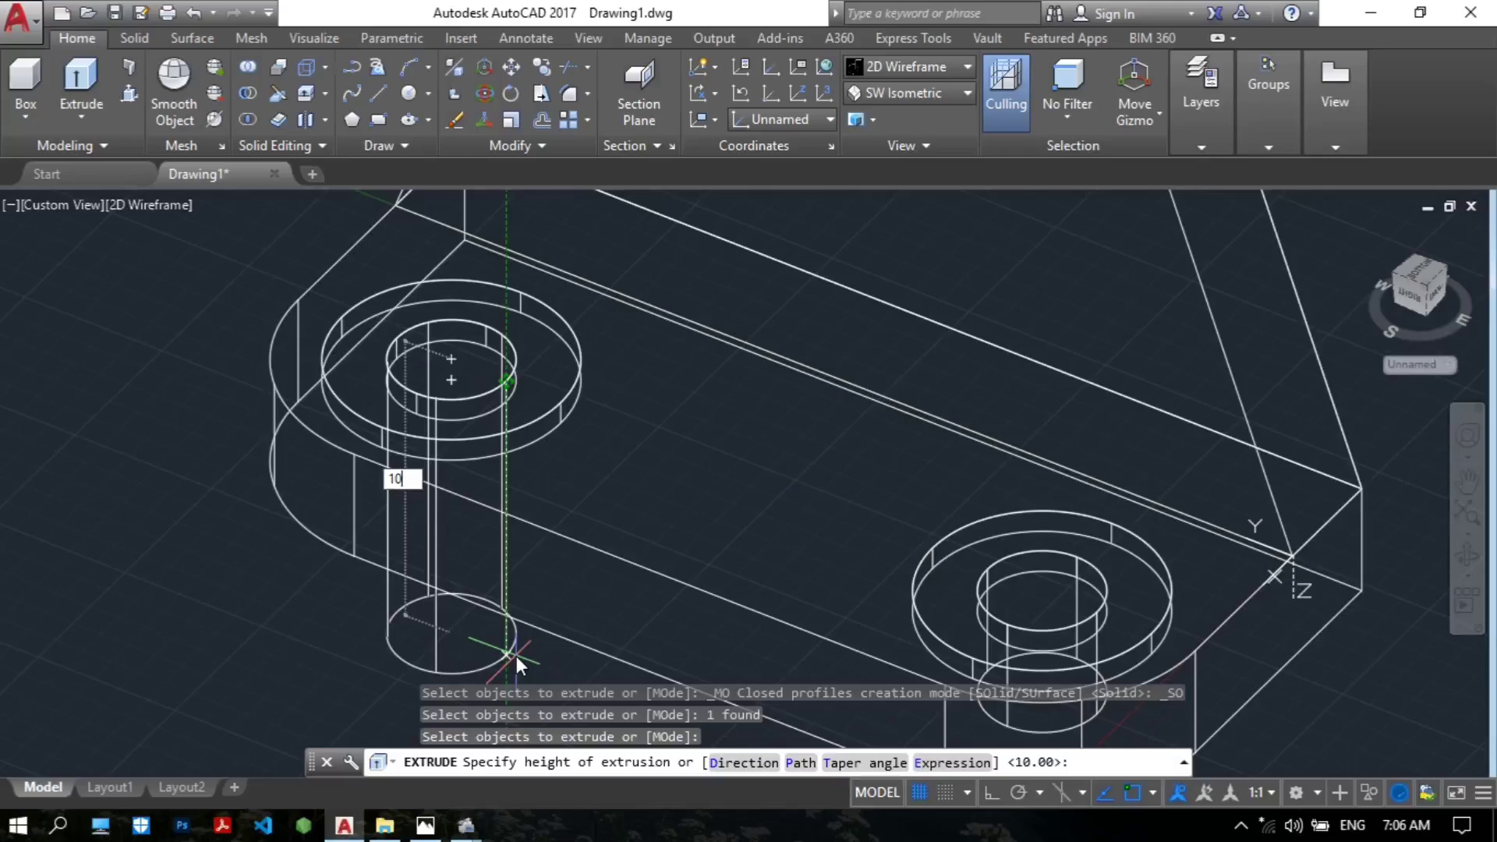
type("0")
key("Return")
key("Escape")
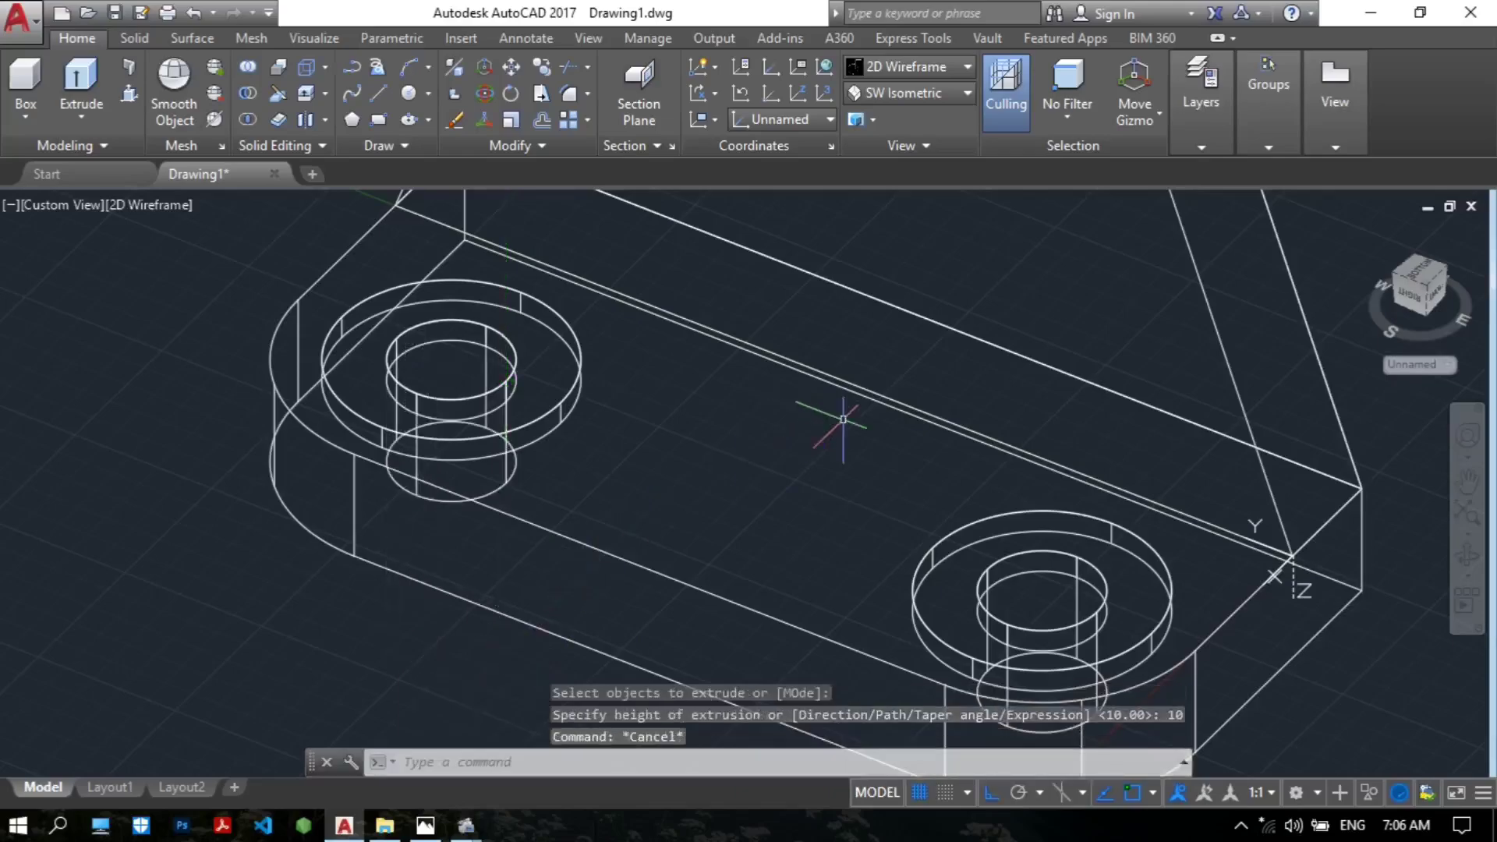
Step: Shade the bracket with edges and orbit to view it from below
middle_click_drag(843, 419, 778, 404)
left_click(891, 65)
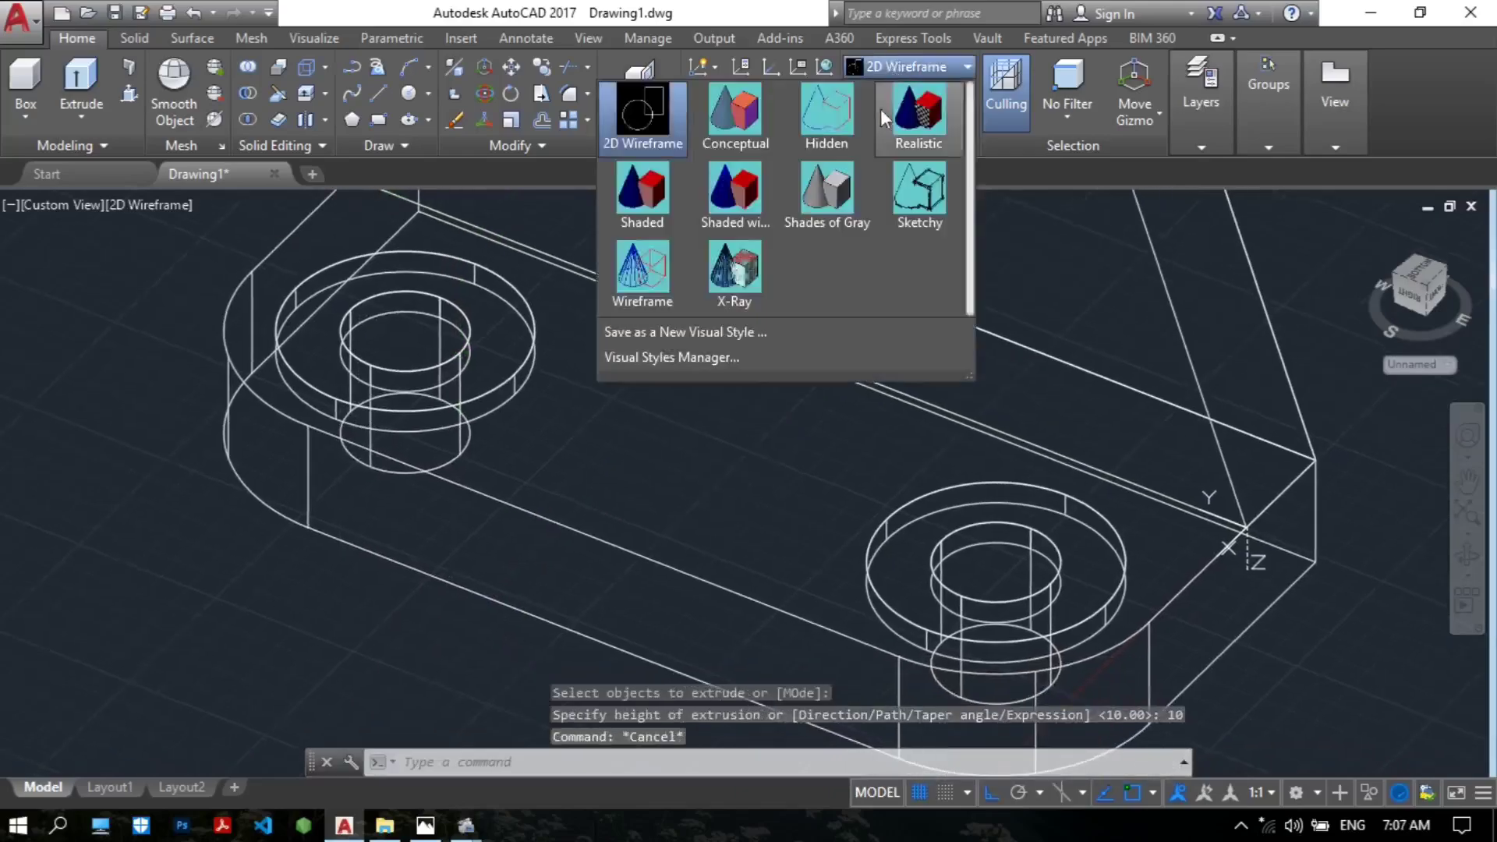
left_click(736, 226)
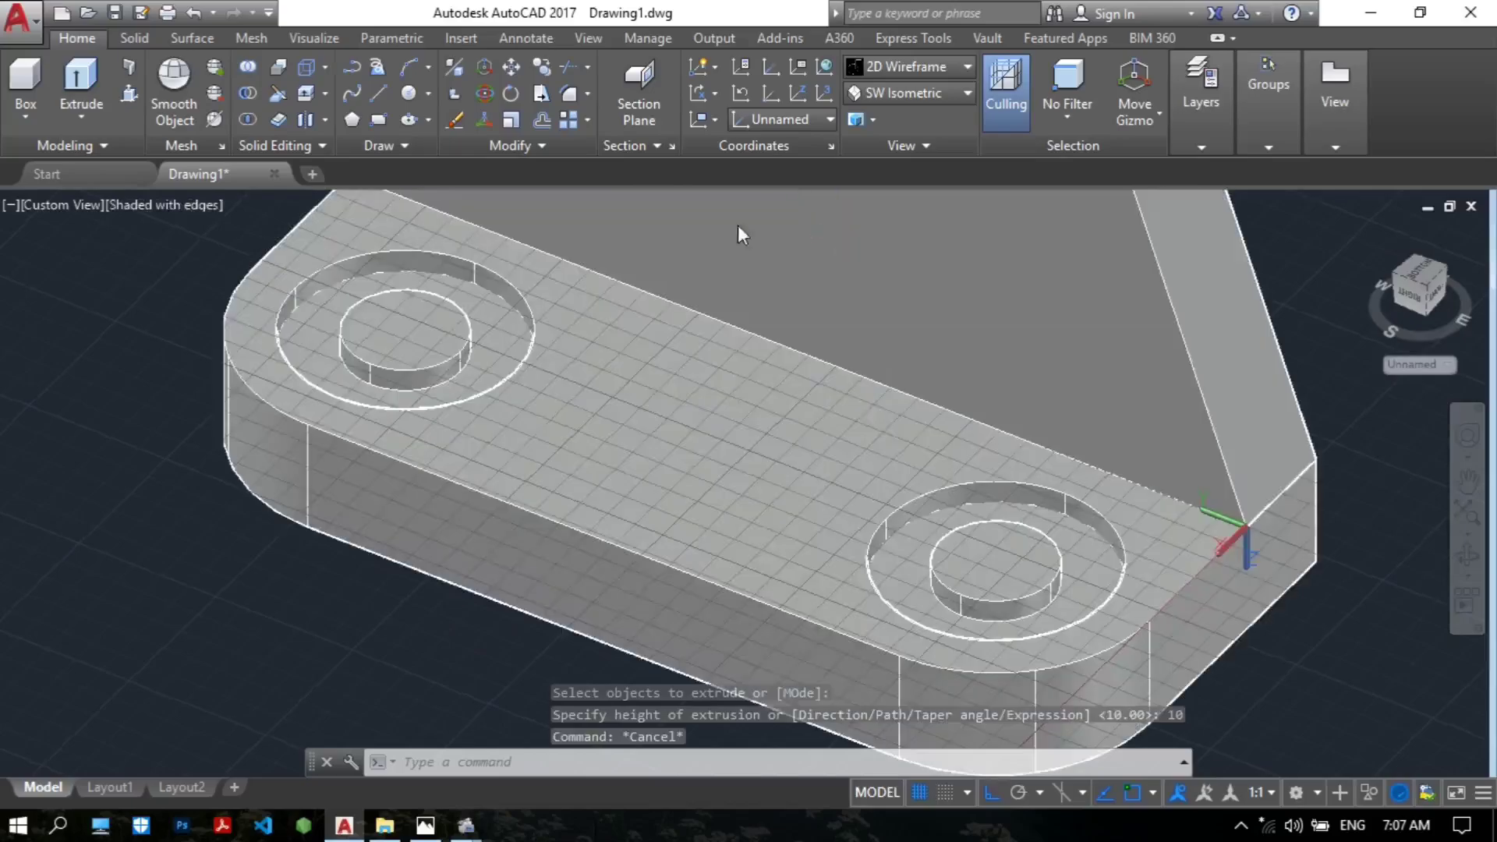
left_click(1467, 555)
left_click_drag(1017, 559, 973, 460)
key("Escape")
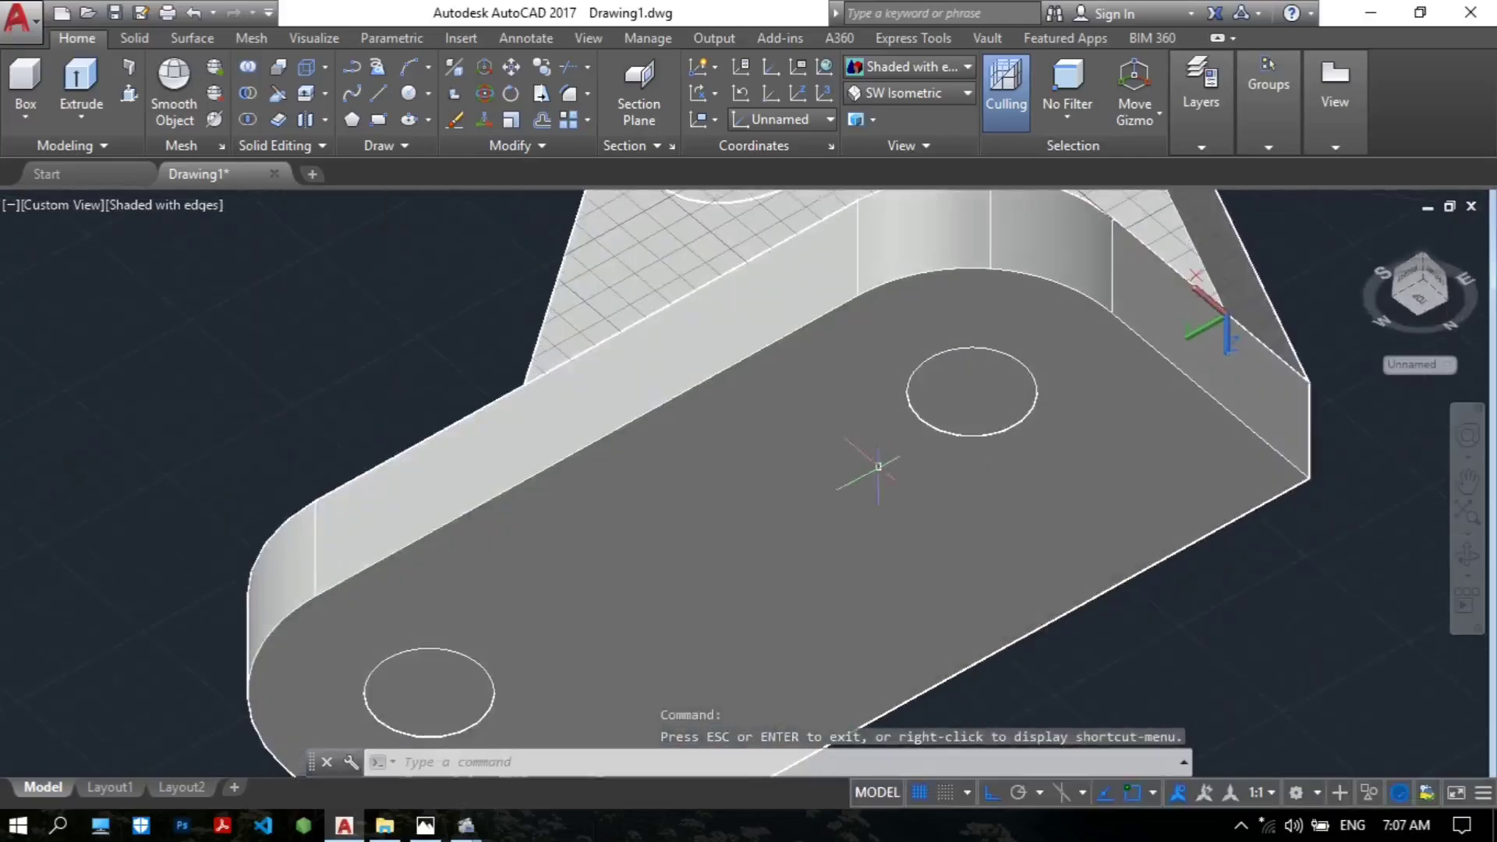
Step: Subtract both Ø10 hole cylinders from the bracket
left_click(254, 100)
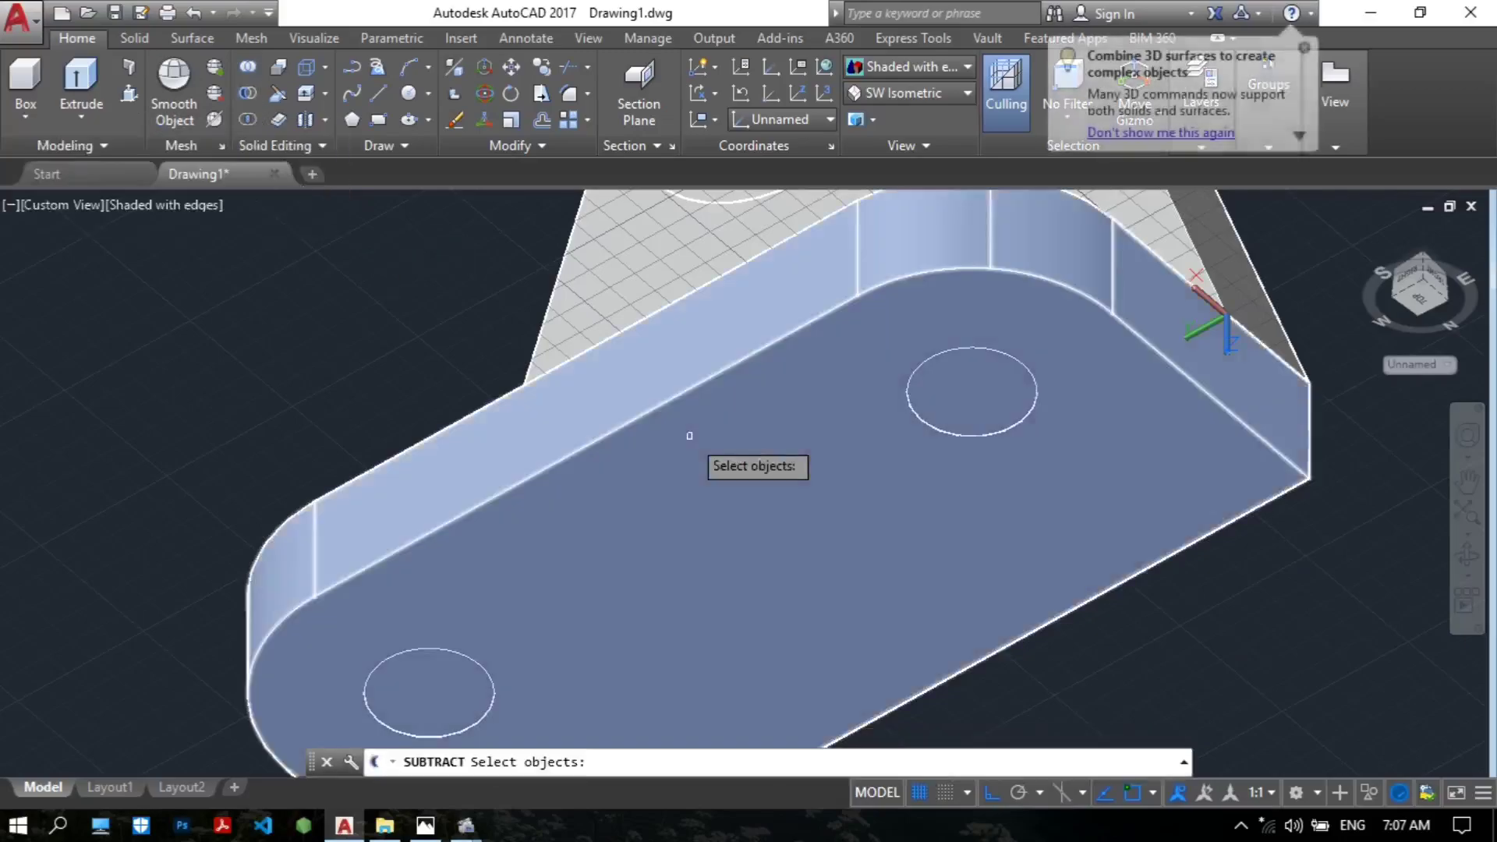
left_click(703, 438)
key("Return")
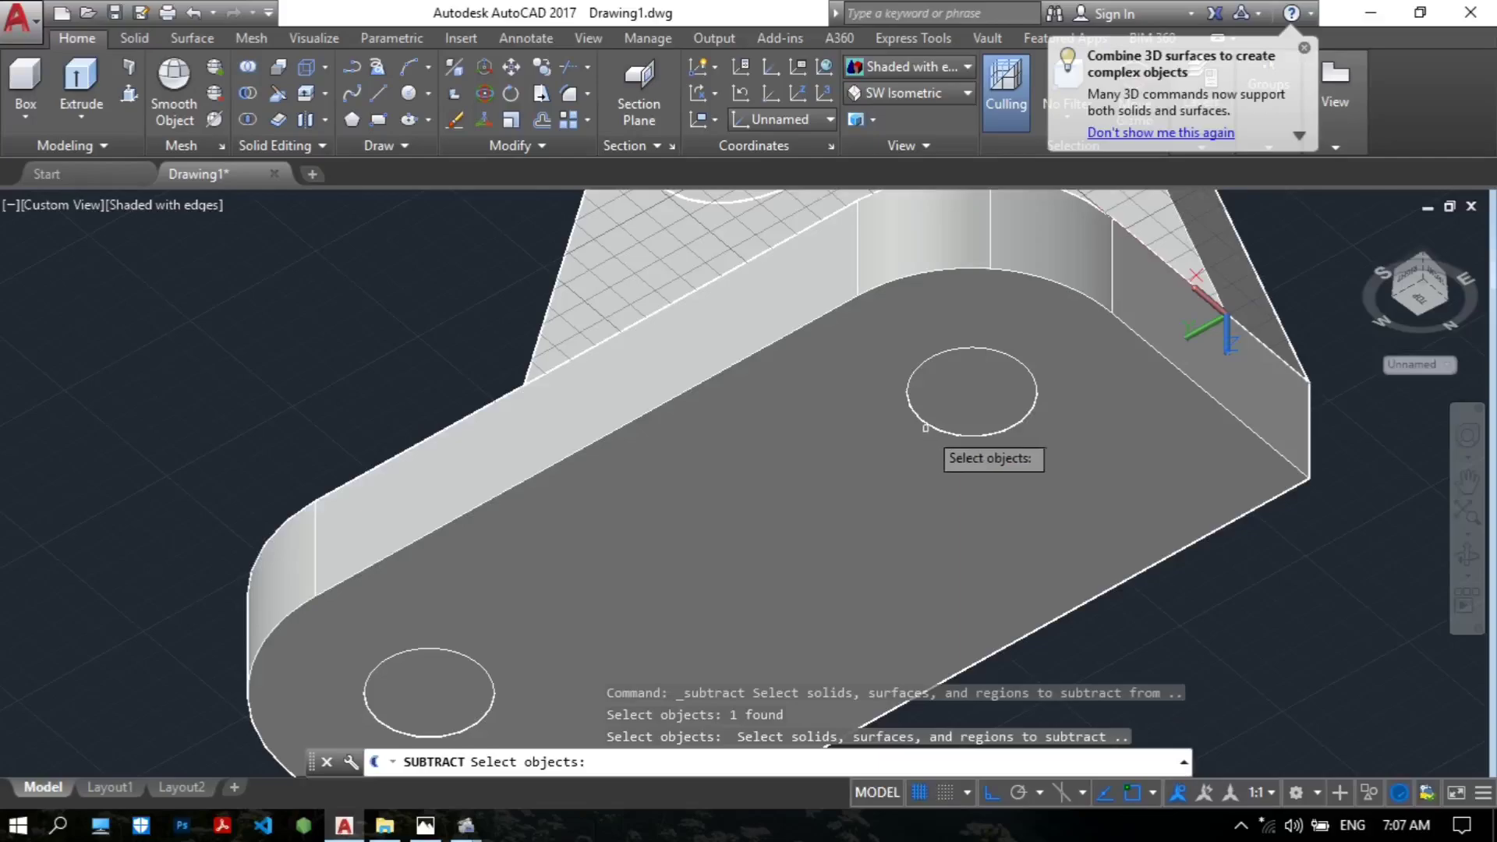
left_click(1021, 385)
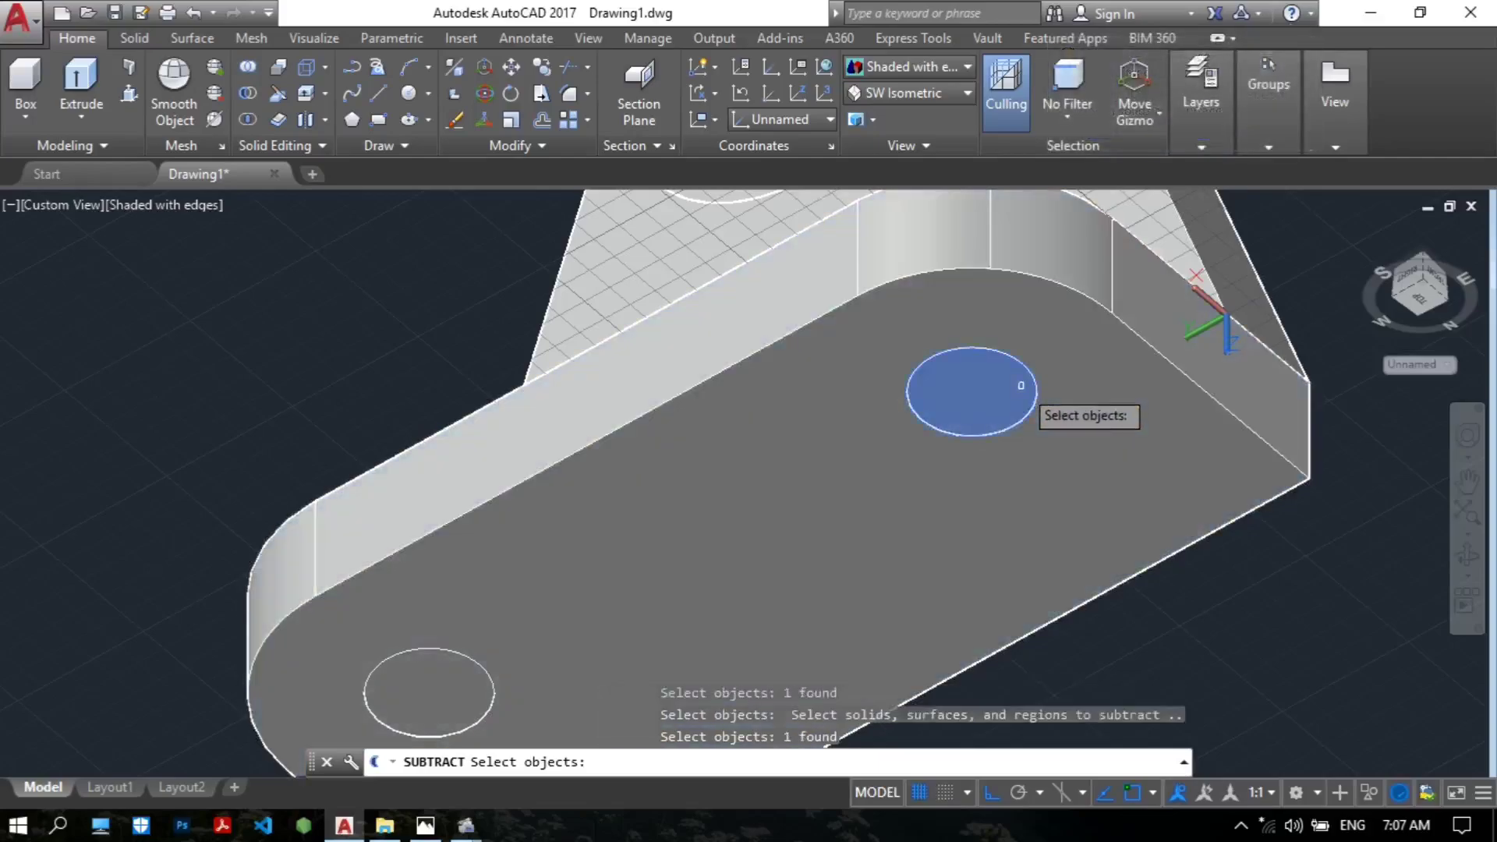
left_click(463, 706)
key("Return")
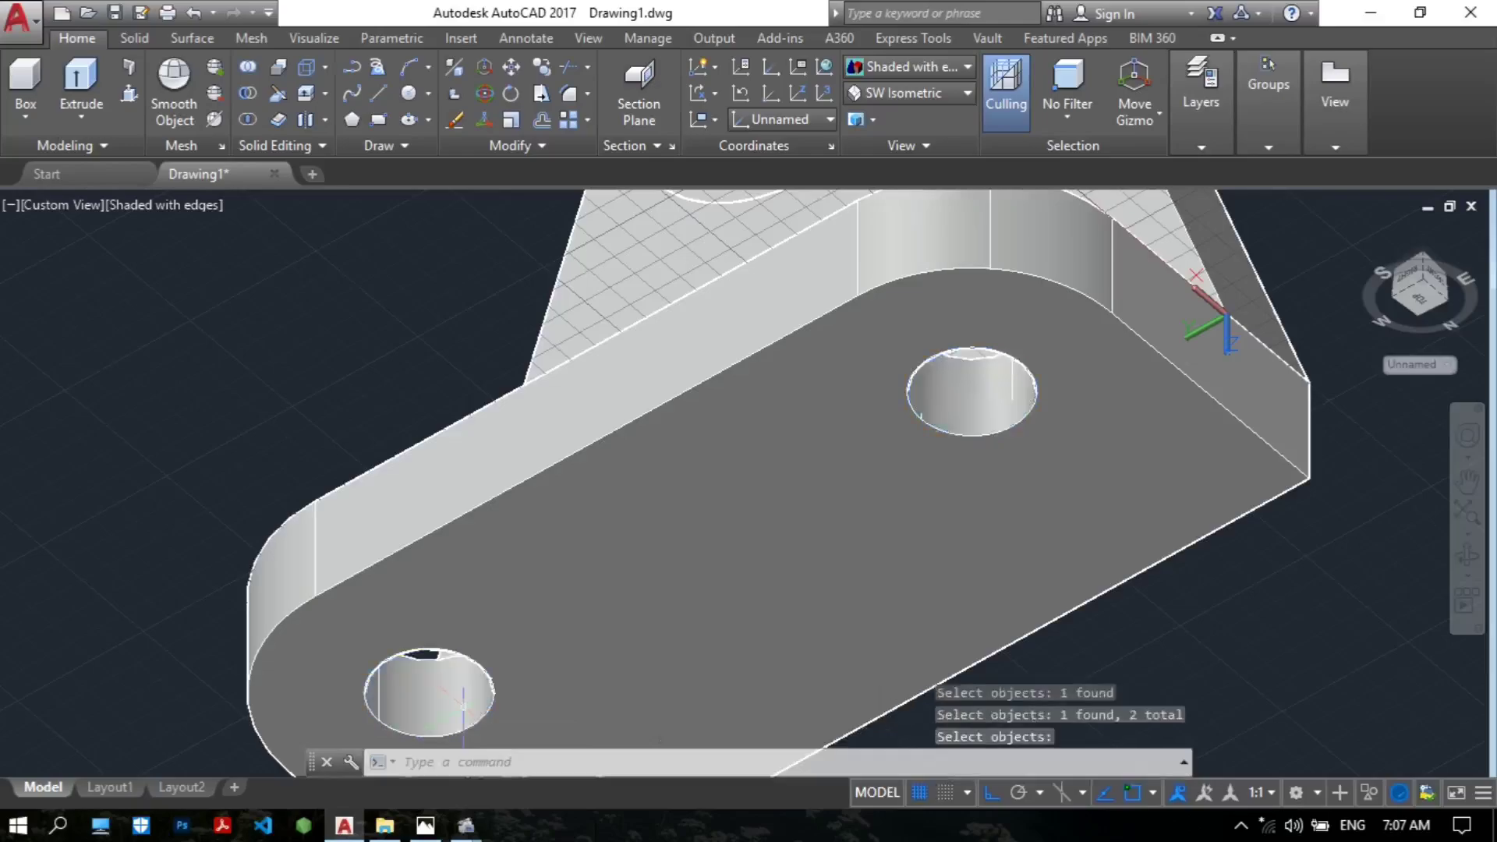
Step: Orbit to inspect the underside holes and the upright lug
middle_click_drag(967, 436, 795, 433, "shift")
middle_click_drag(867, 402, 846, 379, "shift")
scroll(775, 423, "down", 3)
key("Escape")
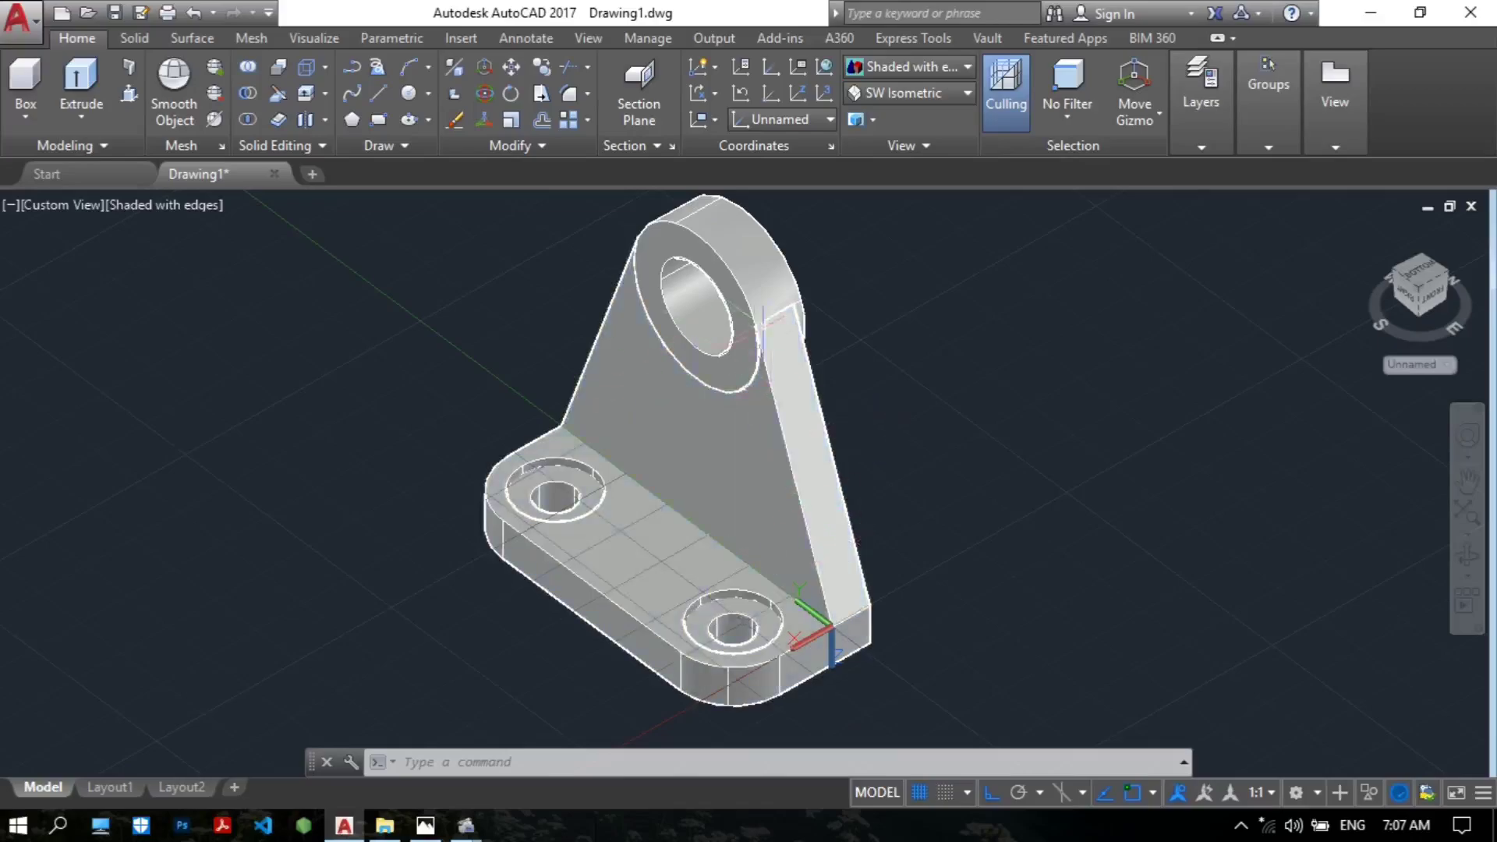
Step: Switch the model's visual style to 2D Wireframe
scroll(763, 319, "down", 3)
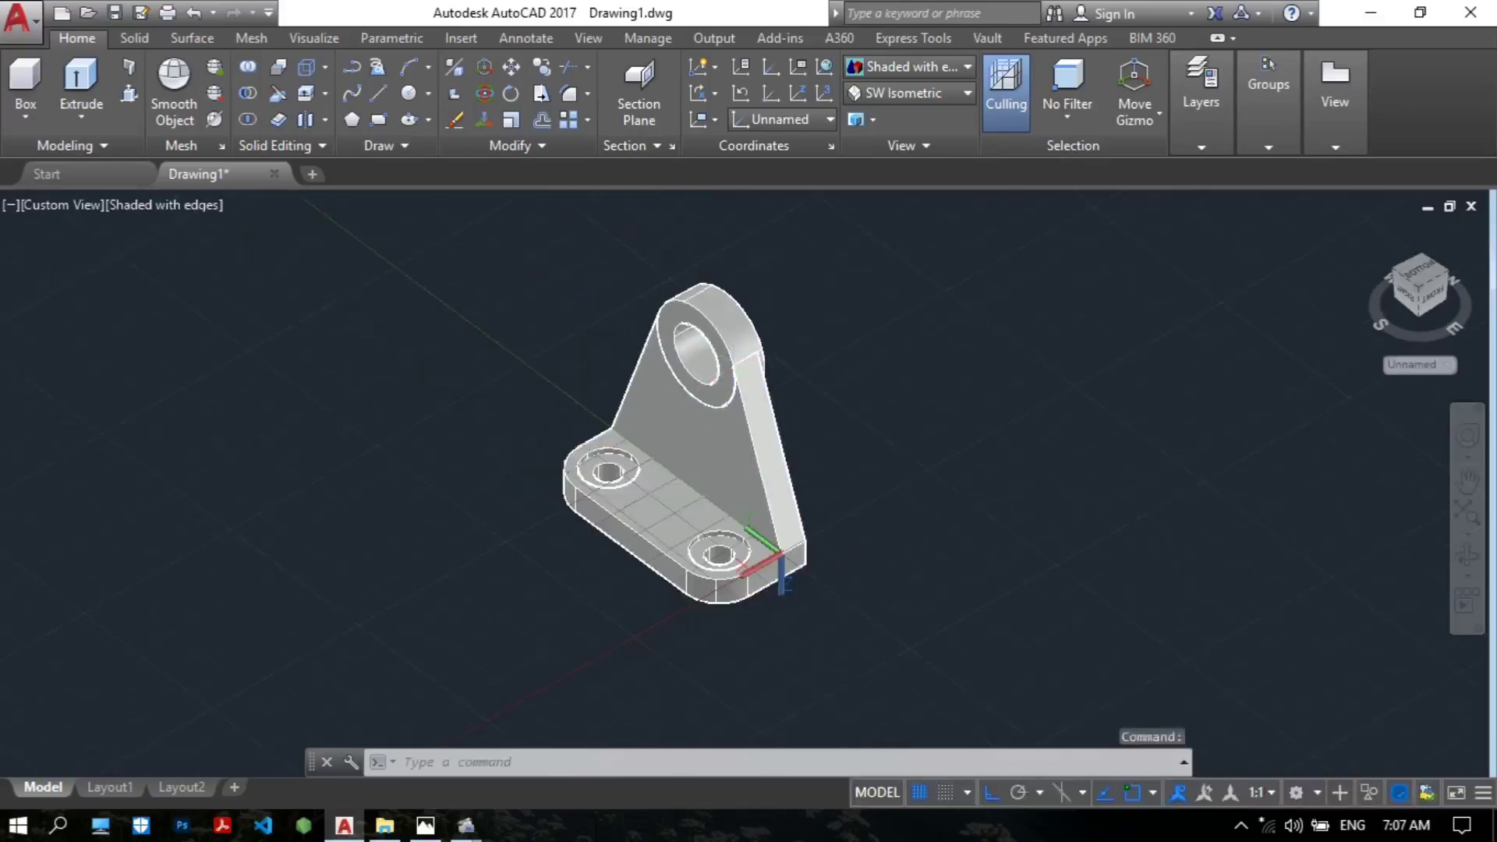
left_click(957, 70)
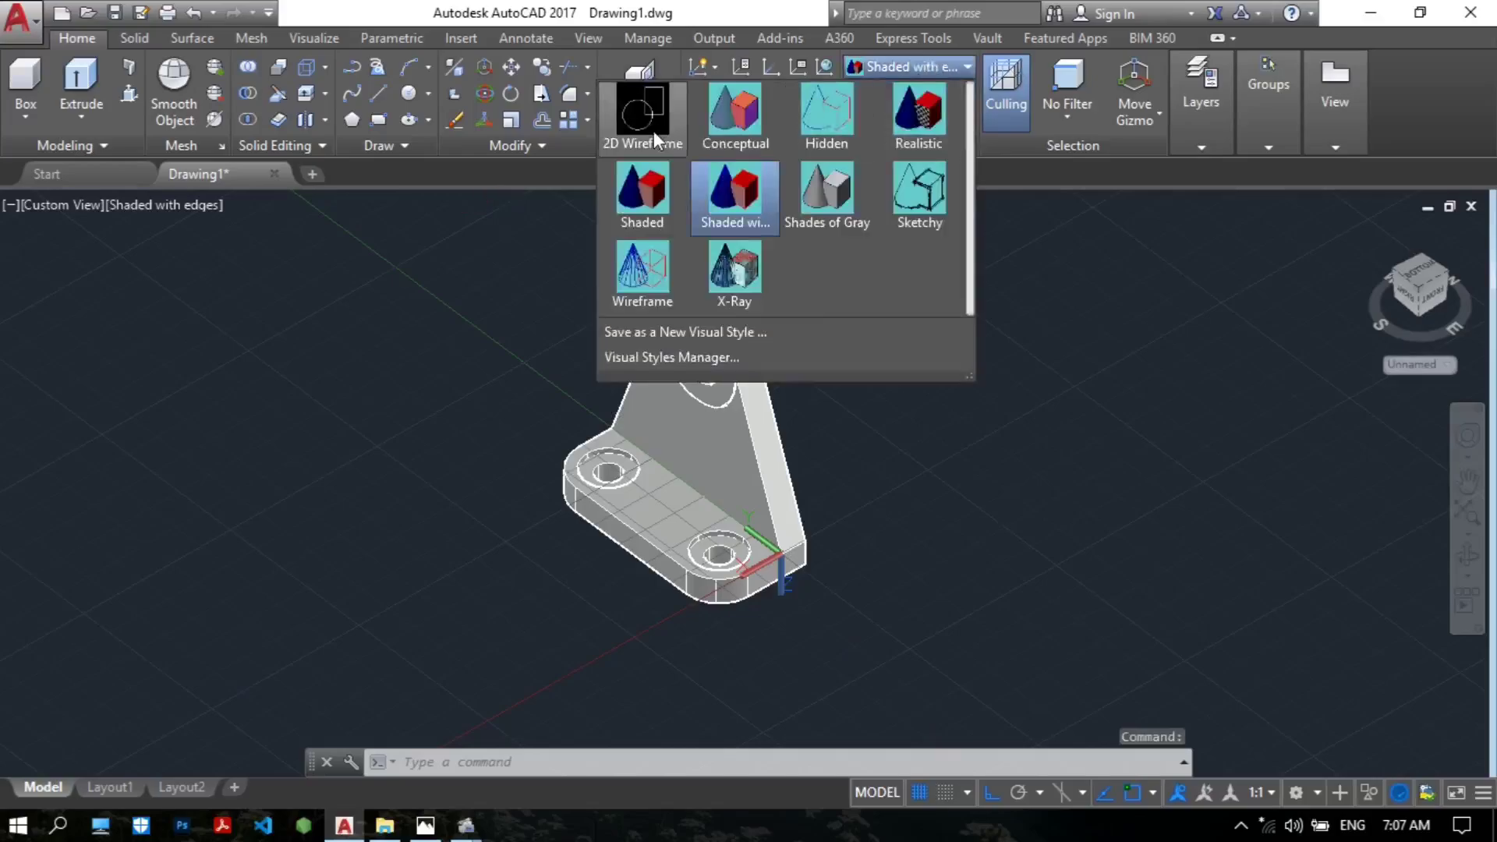
left_click(654, 130)
scroll(661, 422, "up", 3)
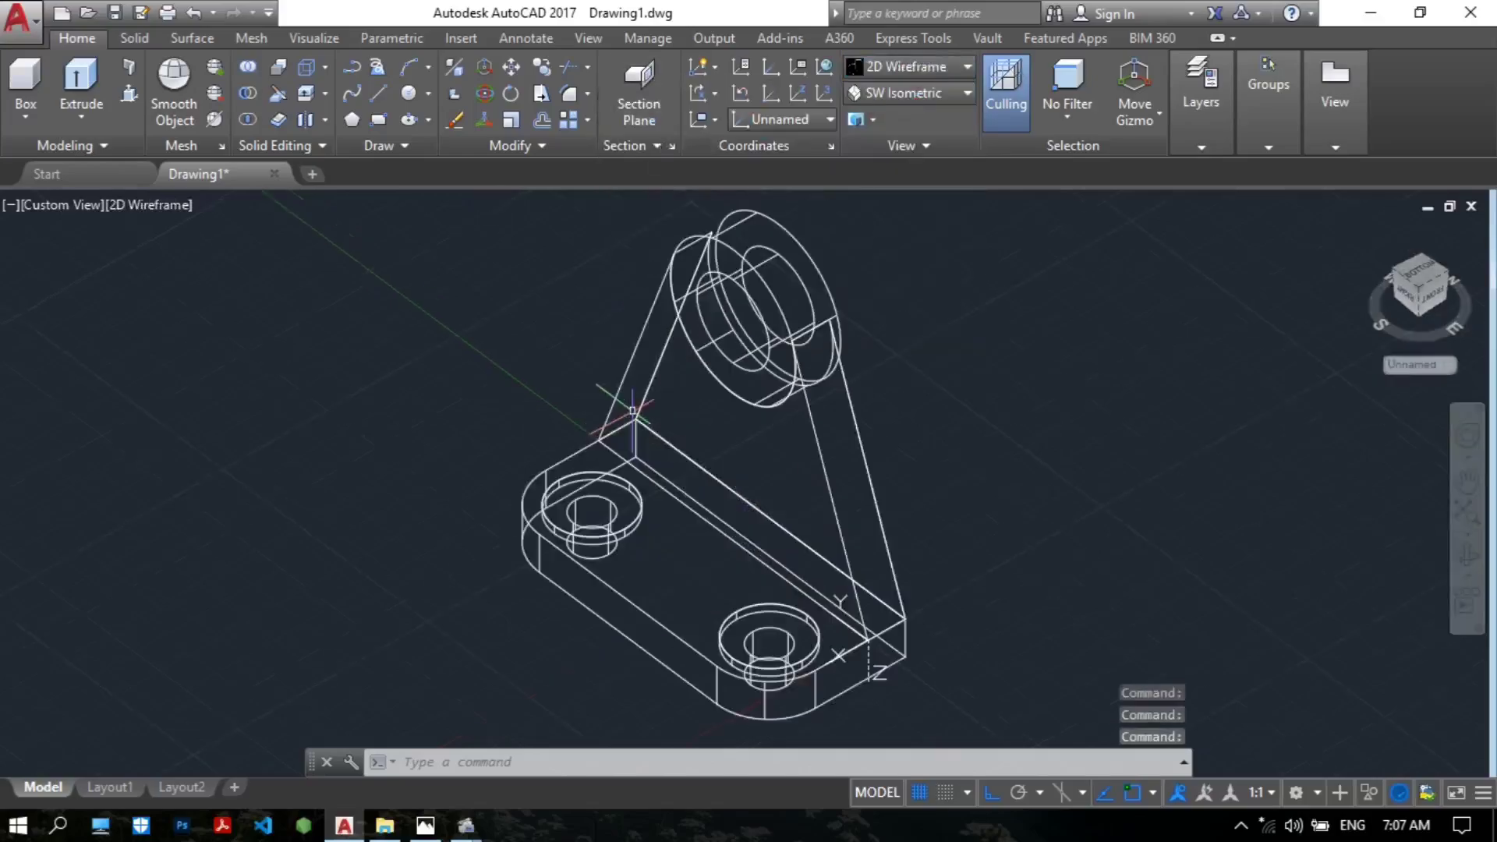
Step: Union all eight bracket pieces by window-selecting them into one solid
left_click(246, 70)
scroll(425, 273, "down", 3)
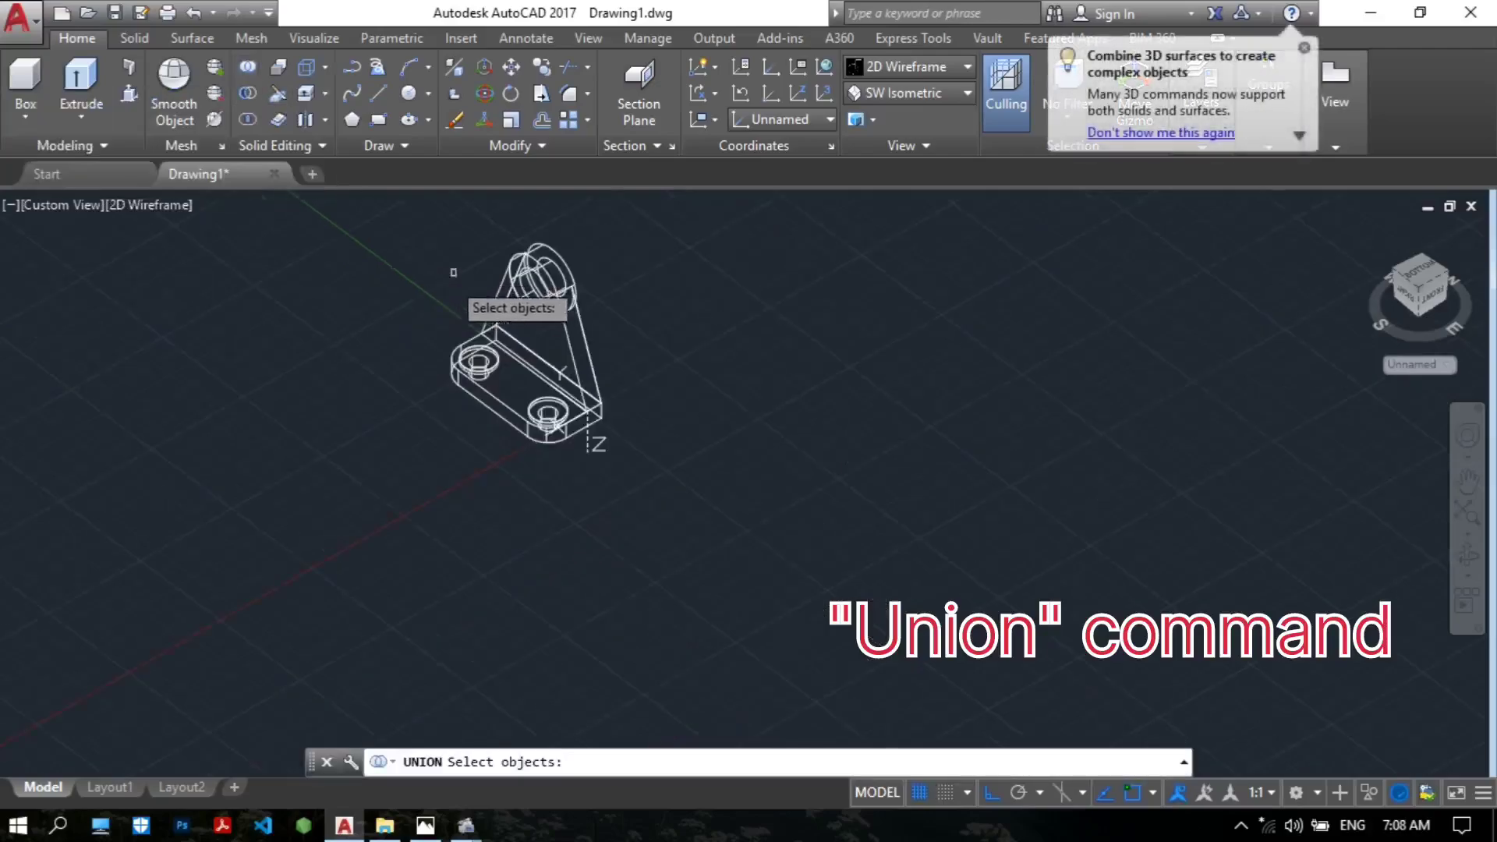
left_click(659, 474)
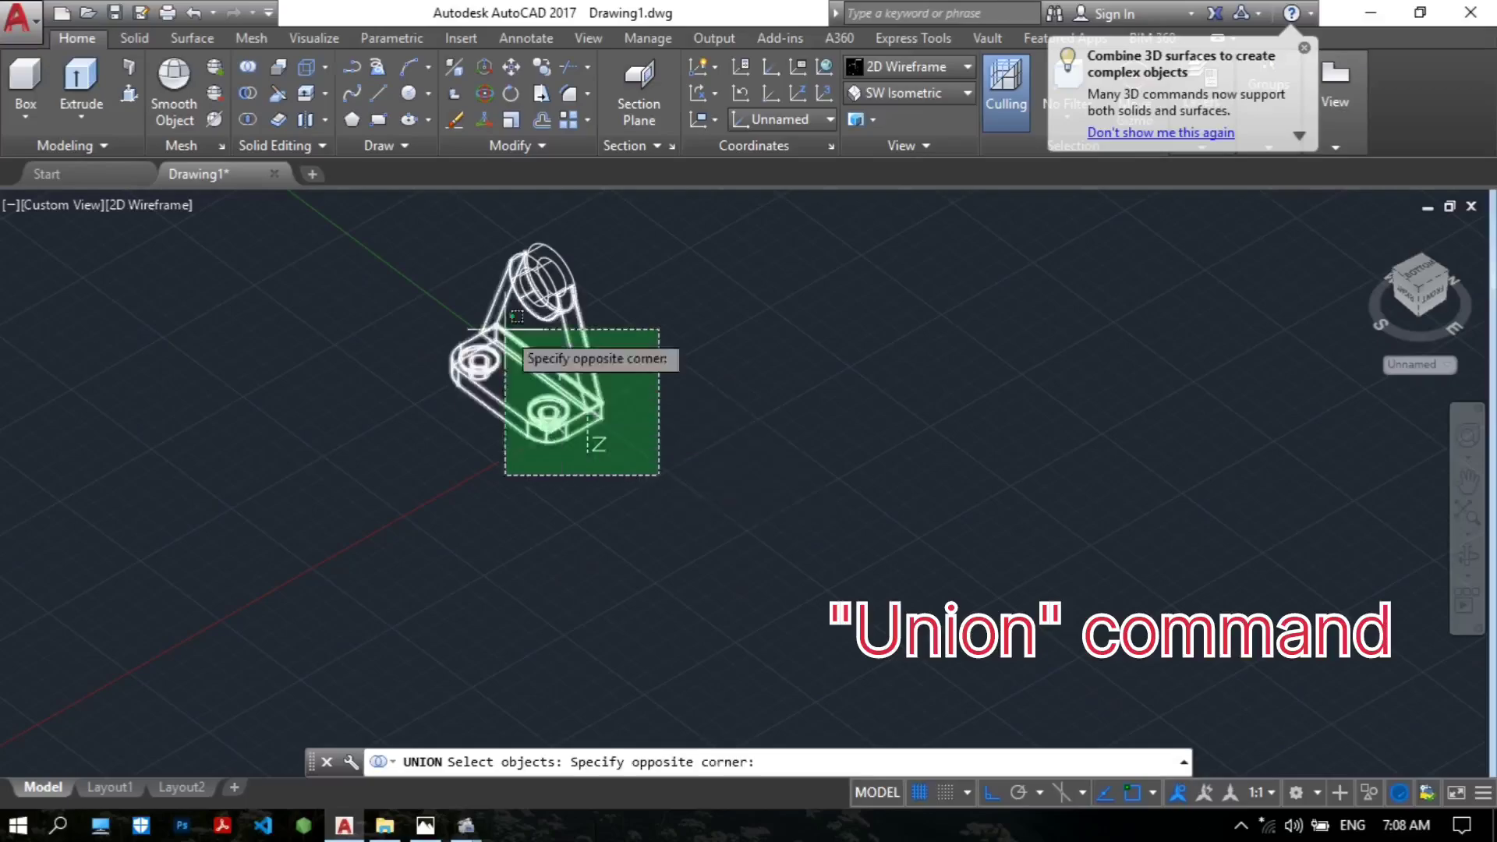
left_click(362, 228)
scroll(461, 263, "up", 2)
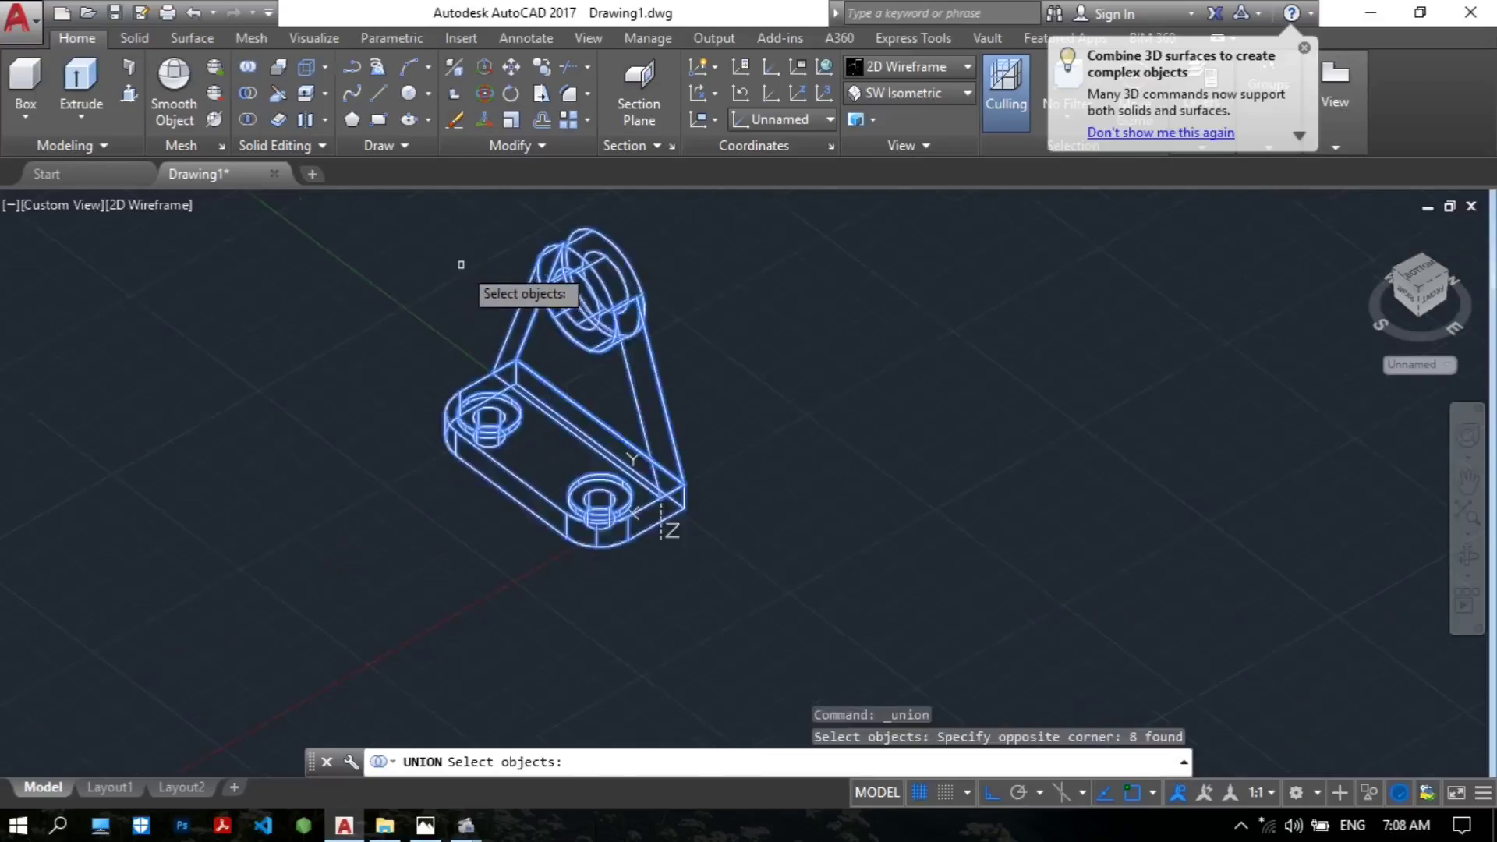
key("Return")
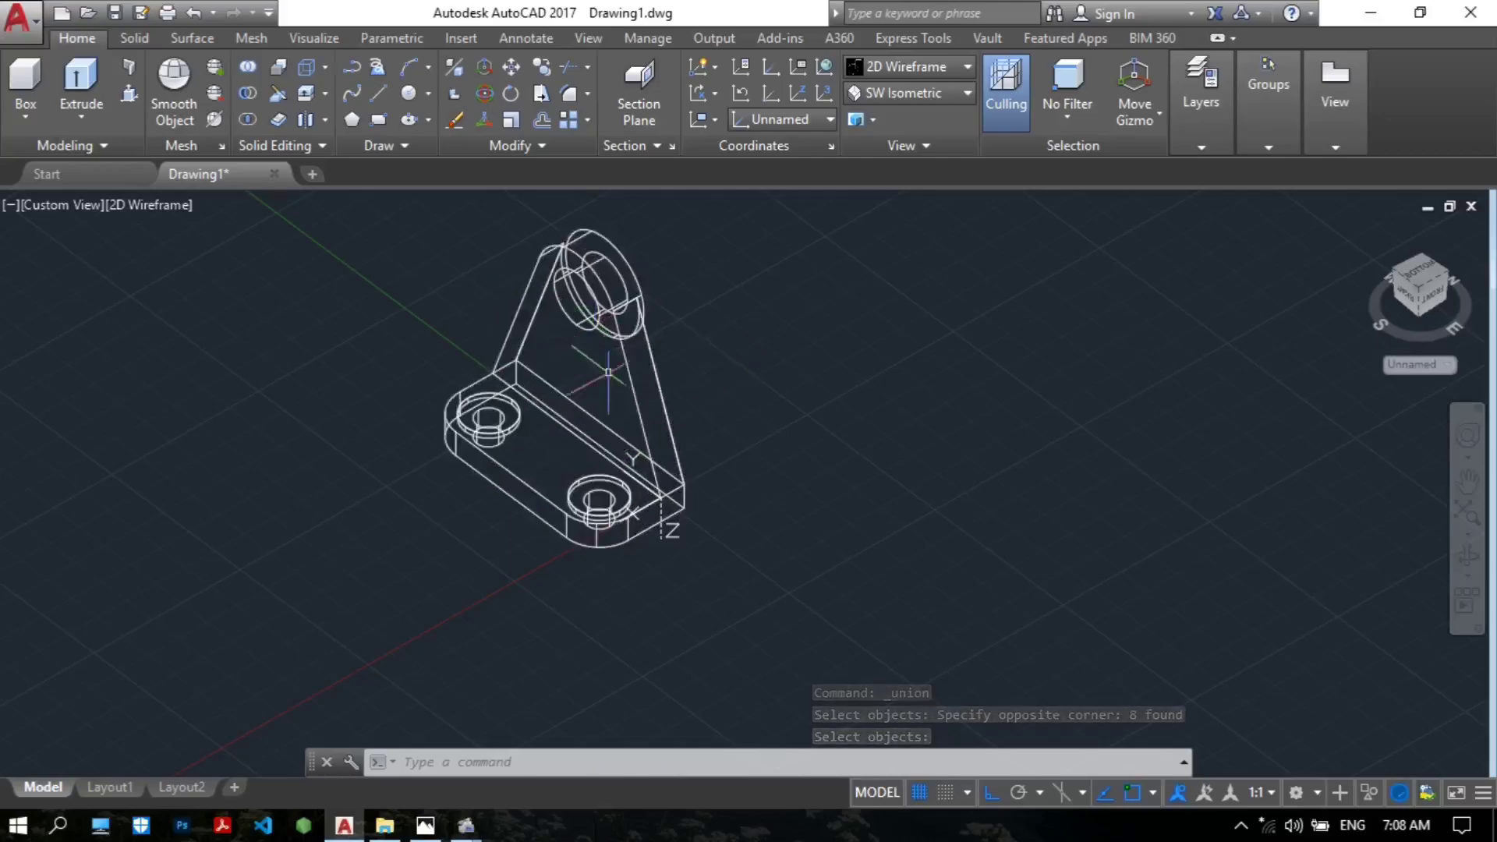
scroll(579, 375, "down", 2)
scroll(580, 375, "up", 4)
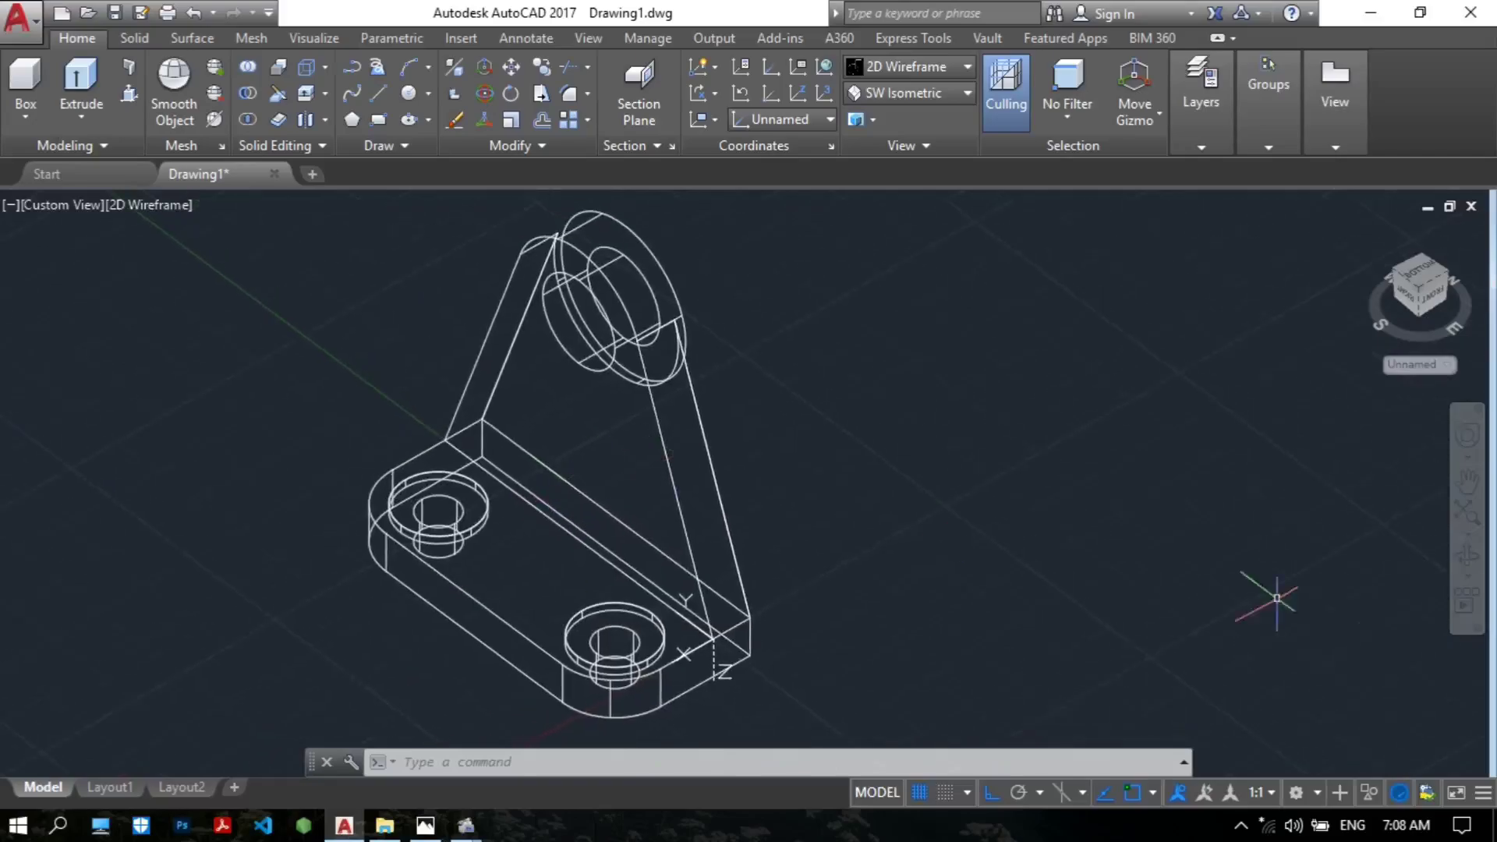
Step: Orbit the bracket to a new angle and apply the Shaded with edges visual style
left_click(1468, 556)
left_click_drag(802, 485, 846, 474)
key("Escape")
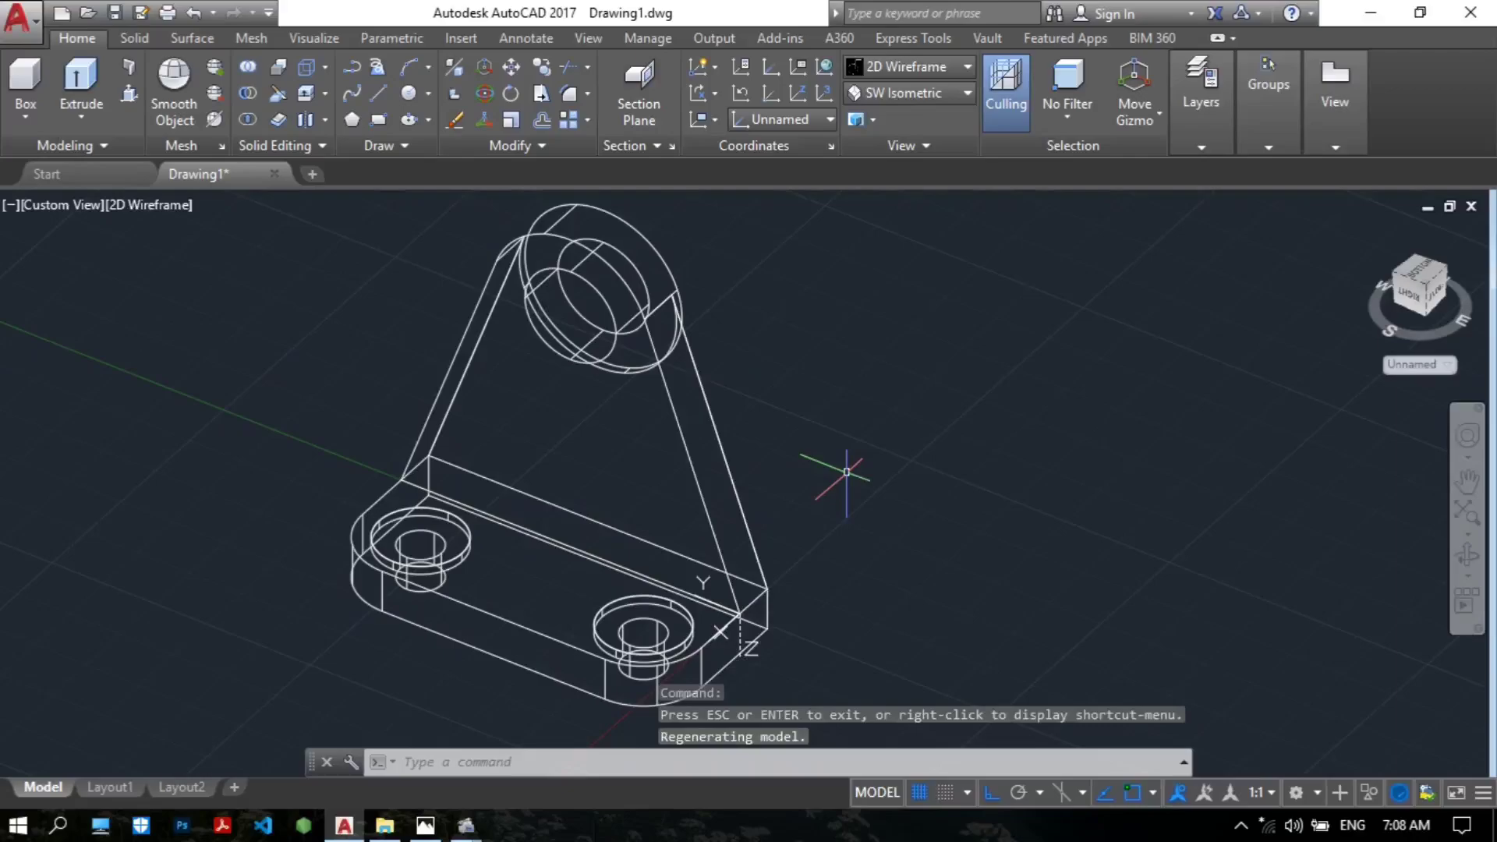
scroll(802, 493, "down", 2)
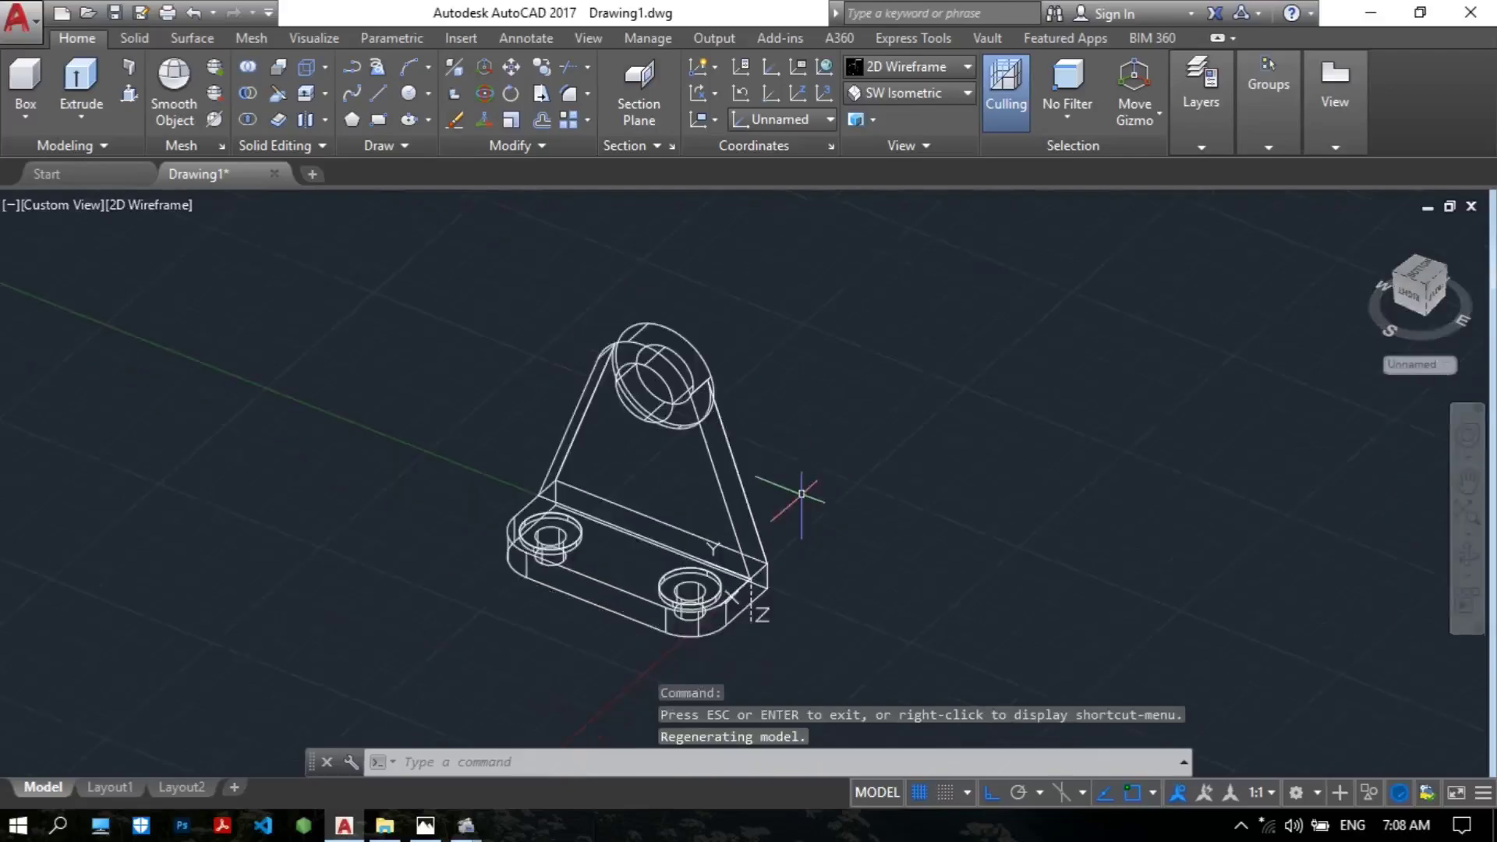
left_click(898, 72)
left_click(741, 196)
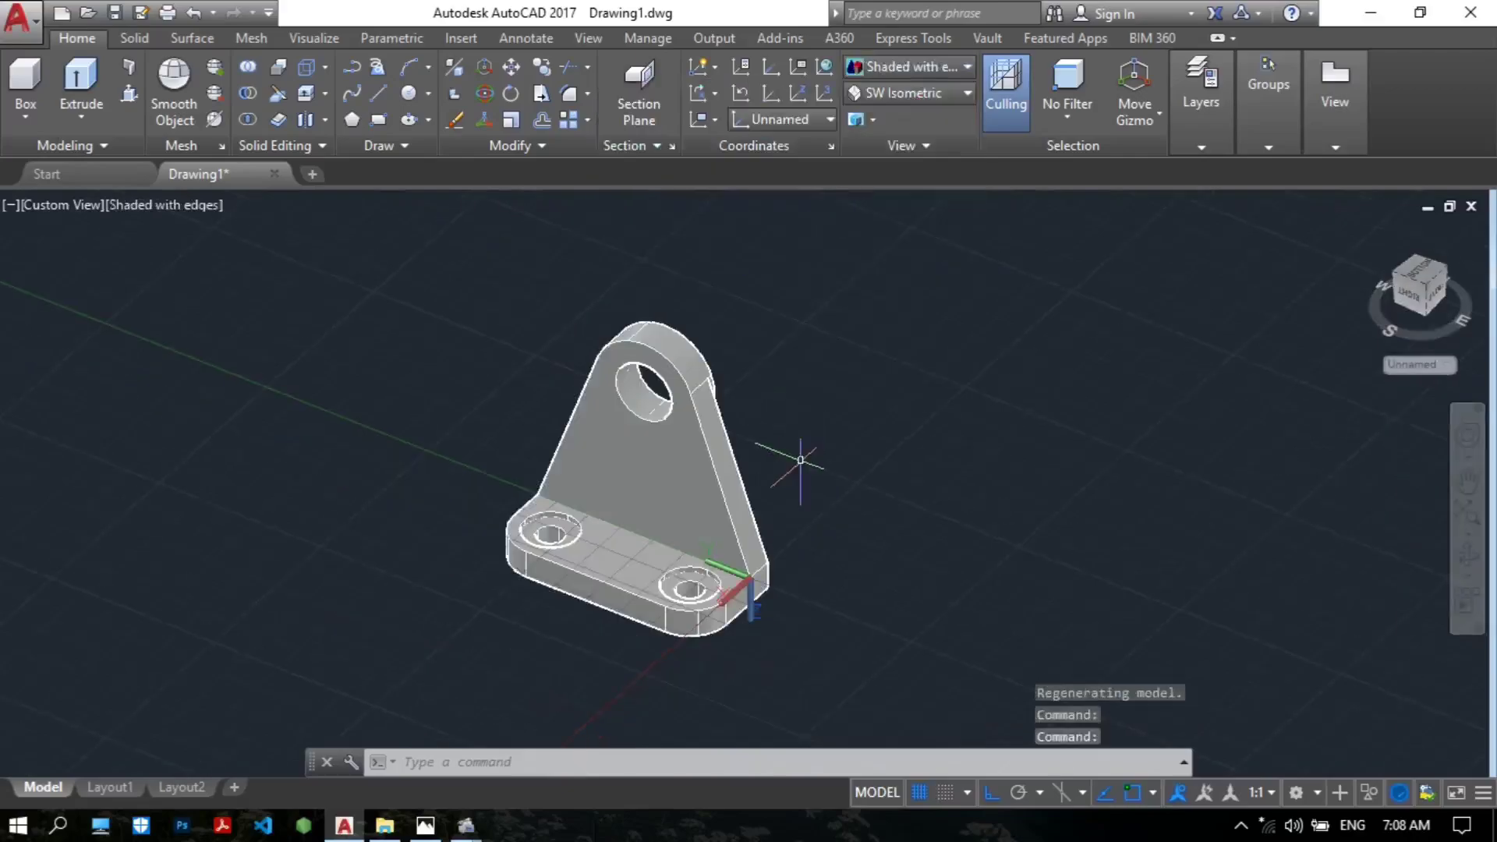
Step: Pan and orbit the shaded bracket sideways to inspect it
middle_click_drag(800, 460, 753, 429)
left_click(1468, 555)
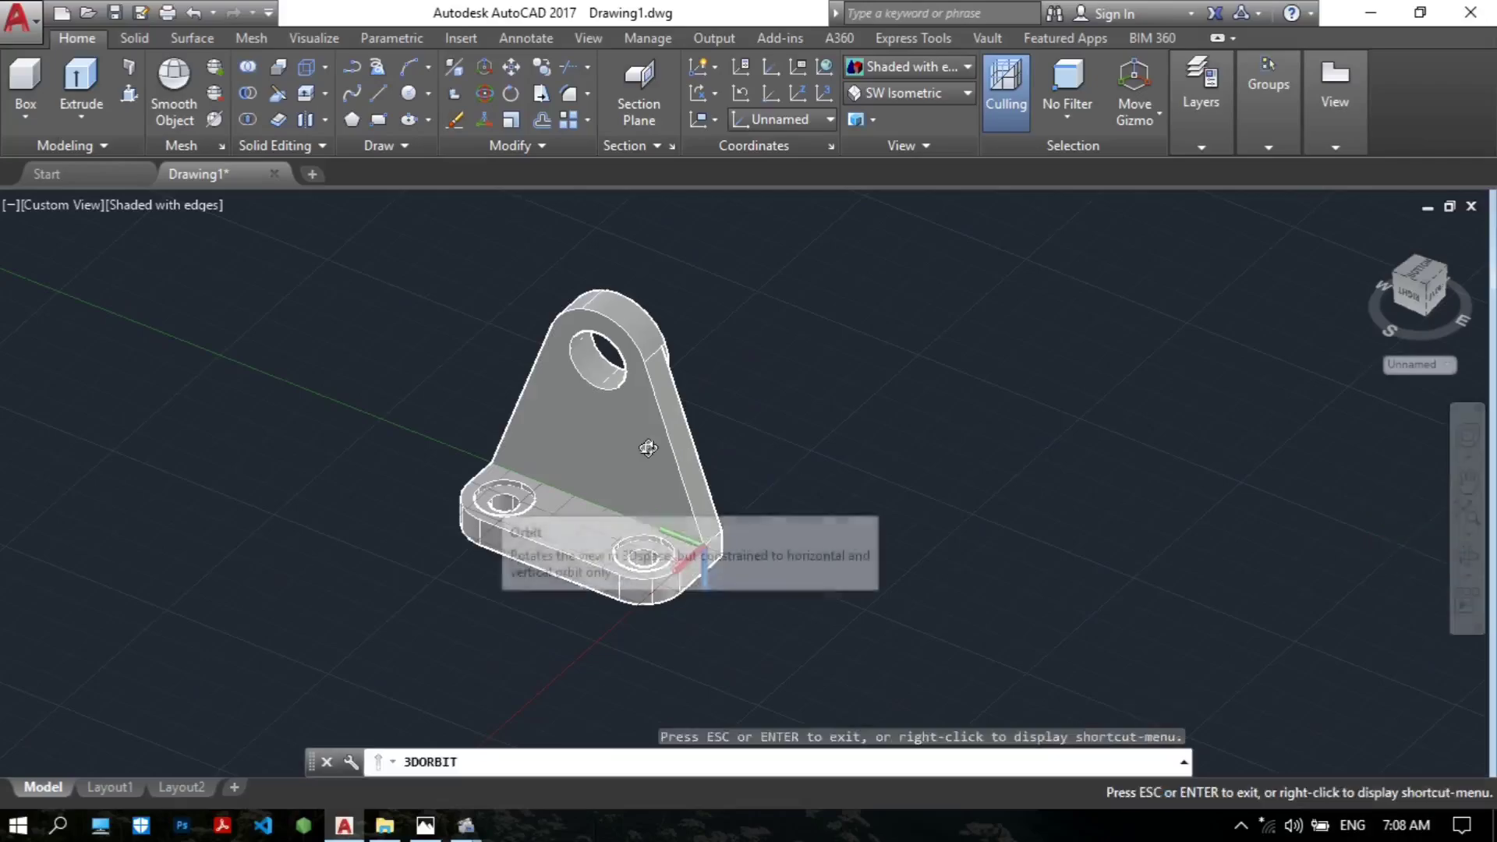
left_click_drag(499, 530, 638, 470)
scroll(631, 444, "up", 2)
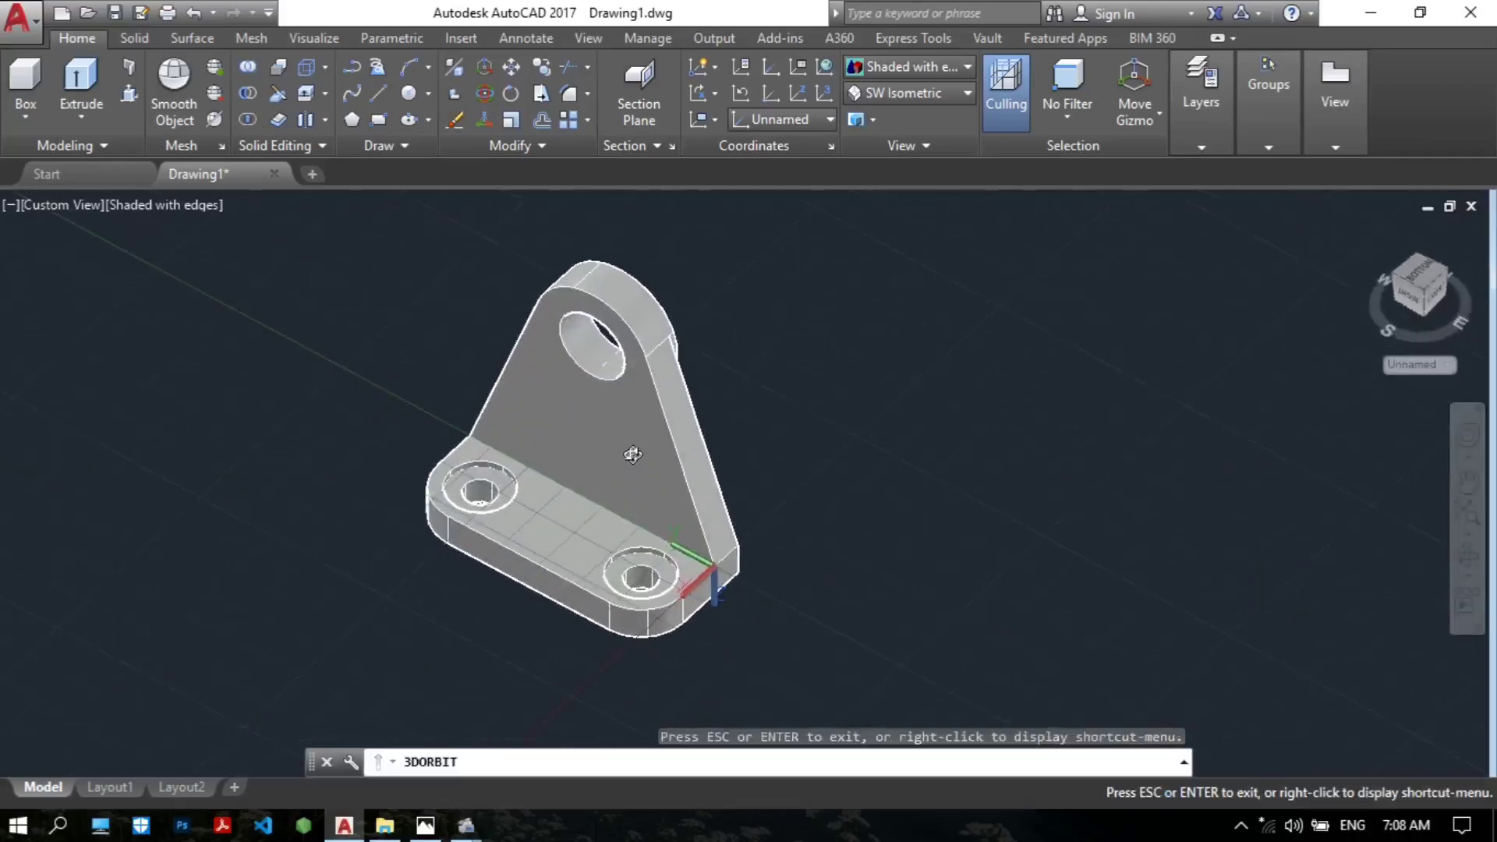
key("Escape")
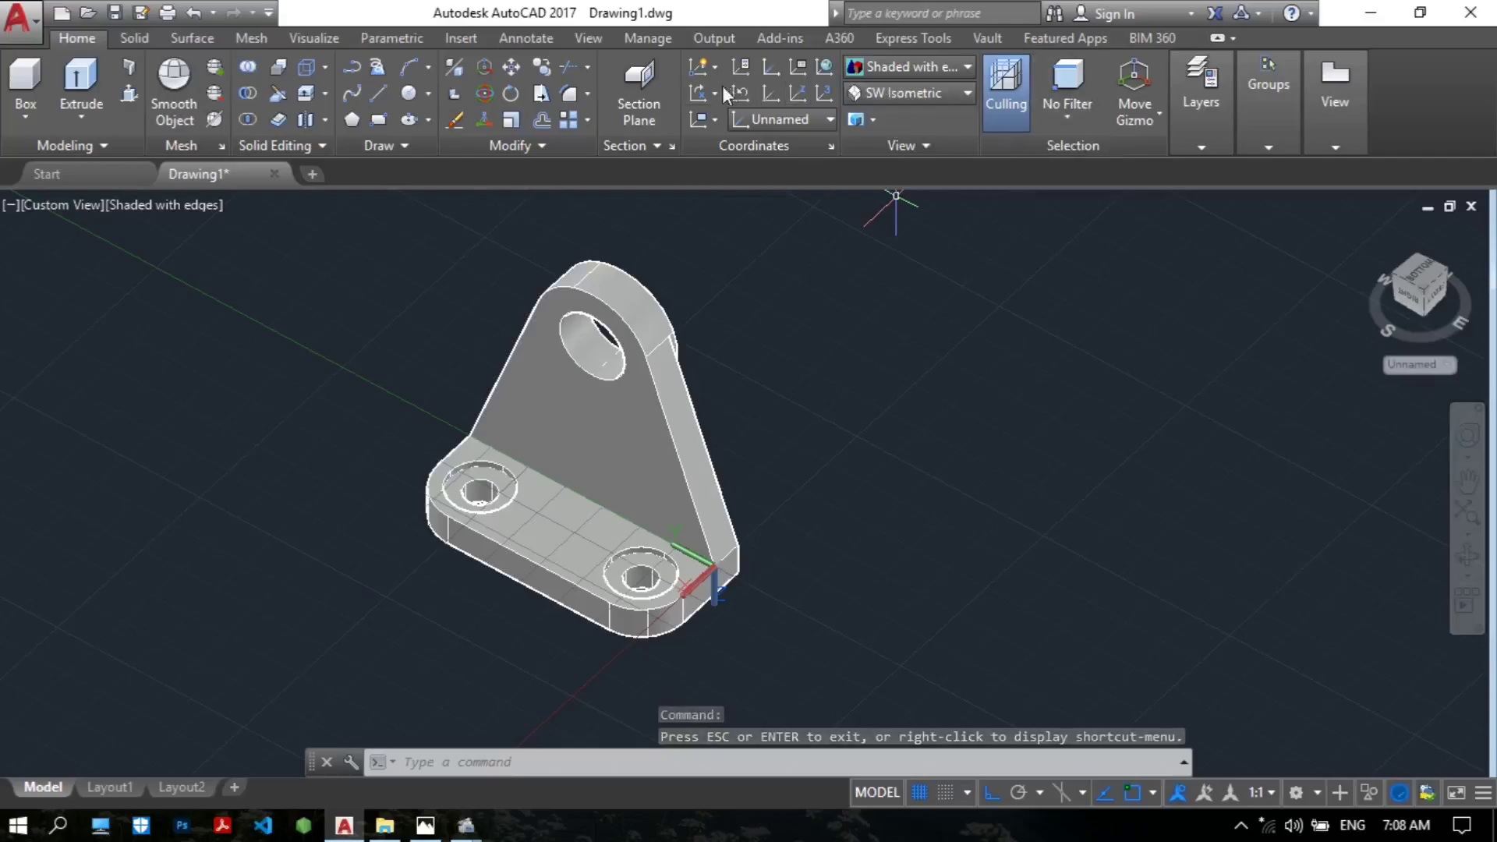
Step: Change layer 0's colour to green in the Layers panel
left_click(1199, 140)
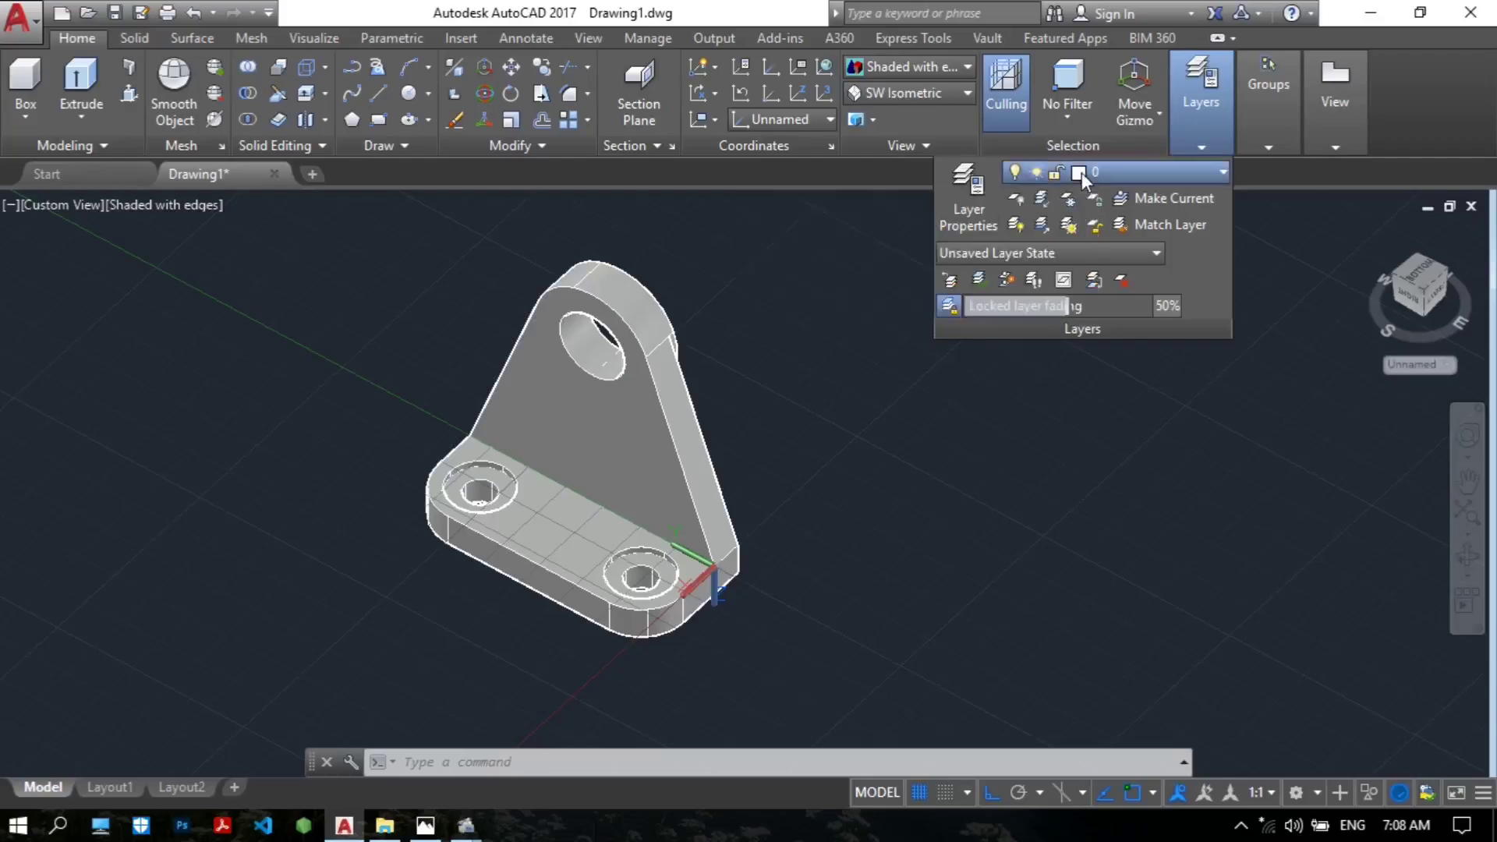
left_click(1087, 199)
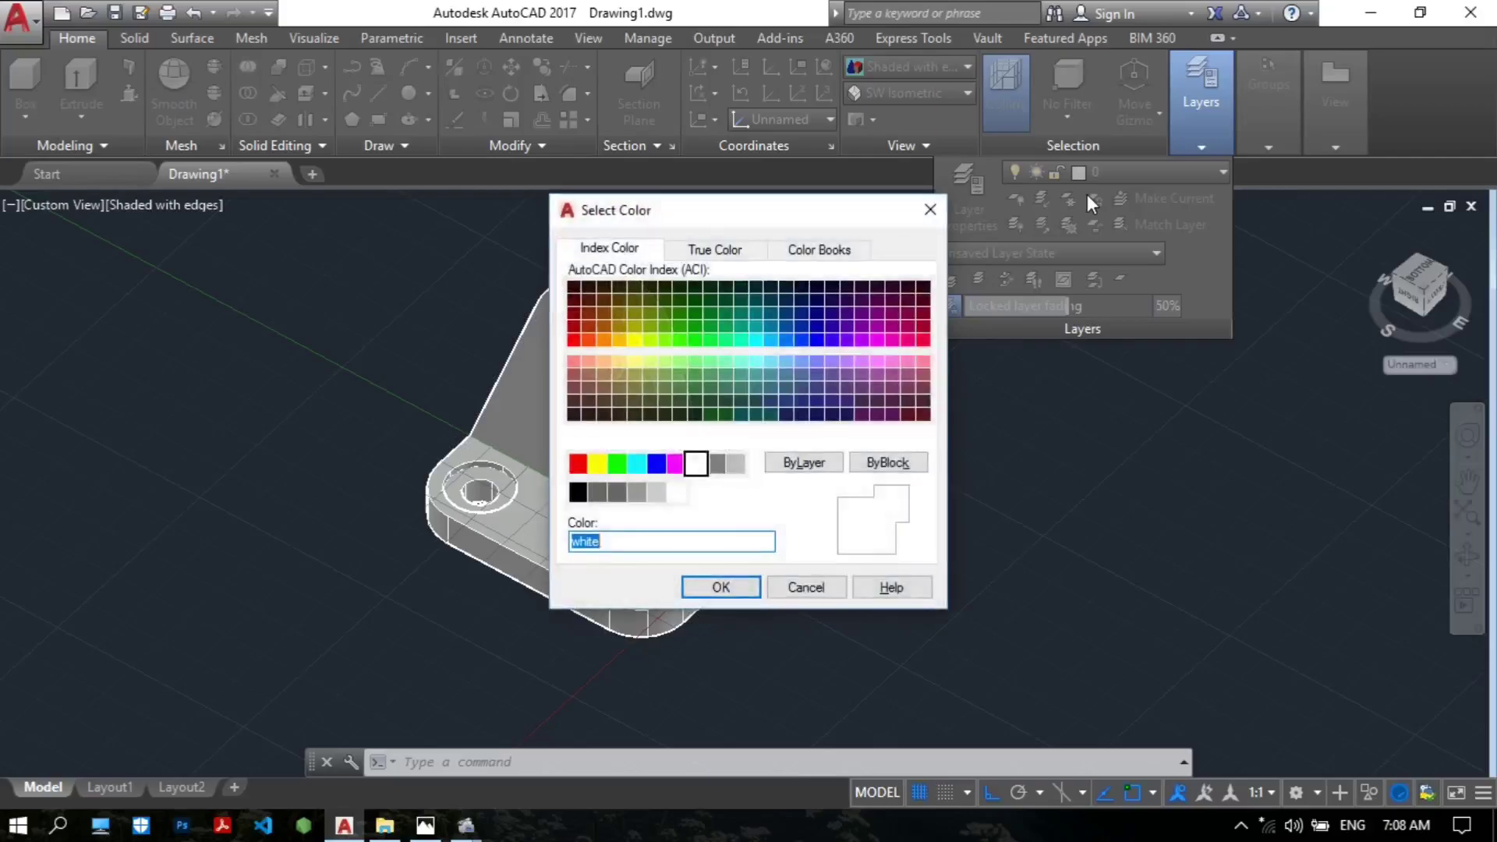
left_click(622, 470)
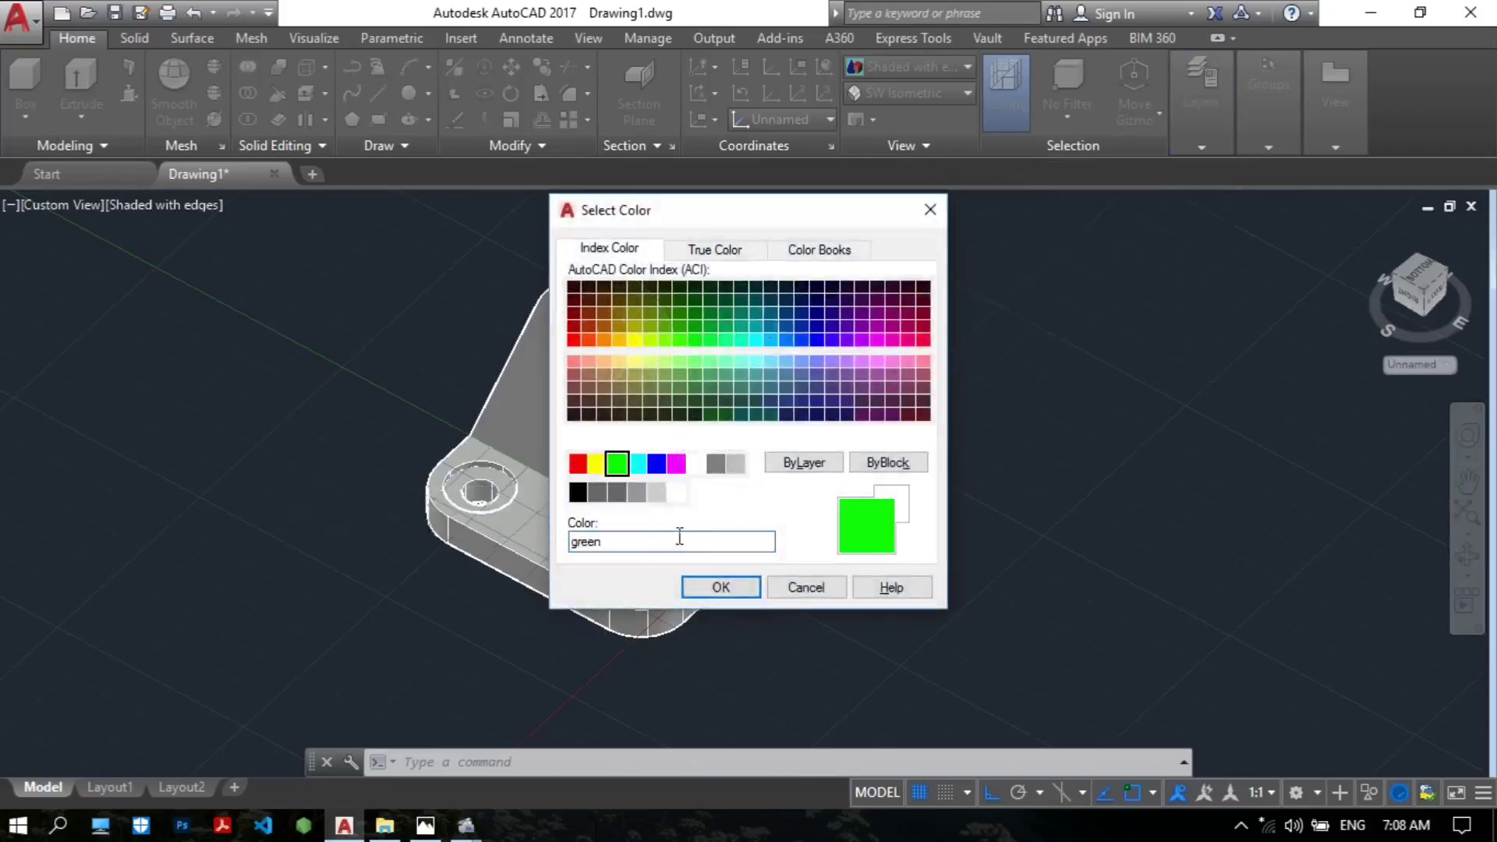
left_click(720, 589)
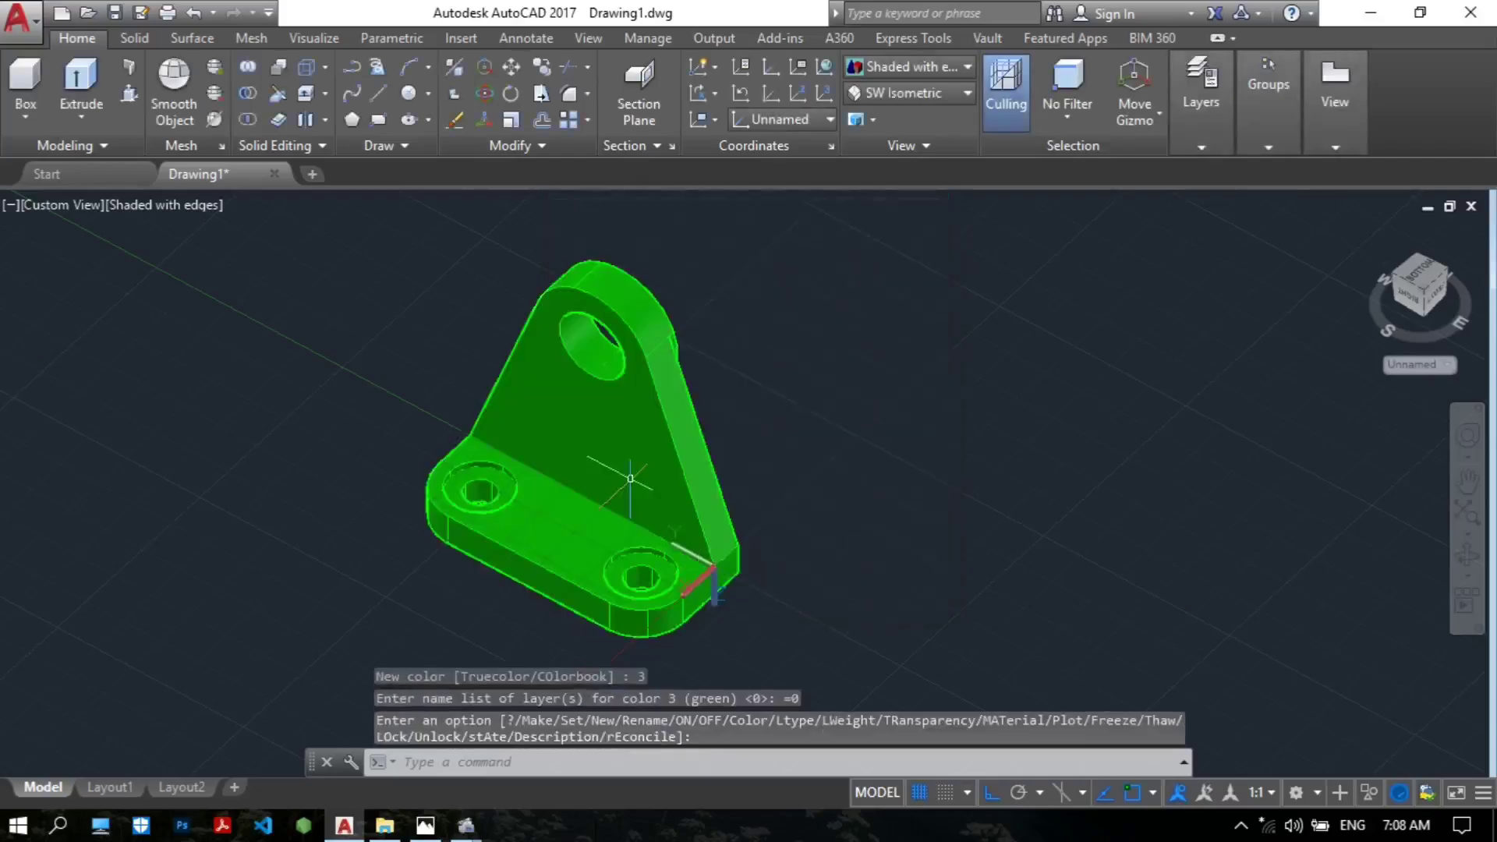
Step: Orbit and pan the green bracket to view its side
left_click(1469, 561)
left_click_drag(789, 468, 910, 509)
middle_click_drag(909, 509, 796, 442)
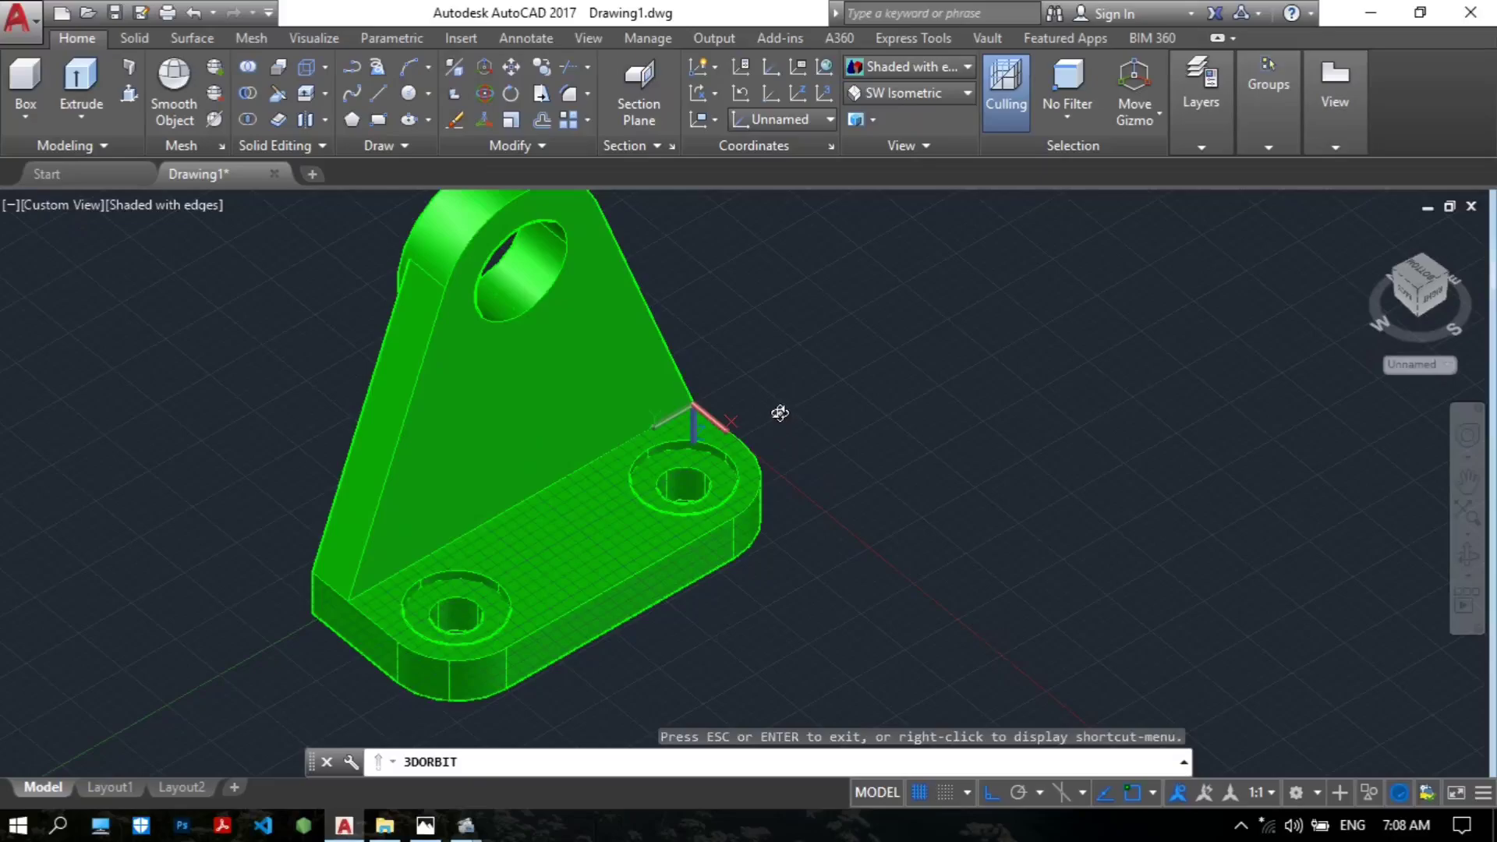
left_click_drag(851, 401, 524, 383)
left_click(425, 826)
scroll(811, 394, "up", 5)
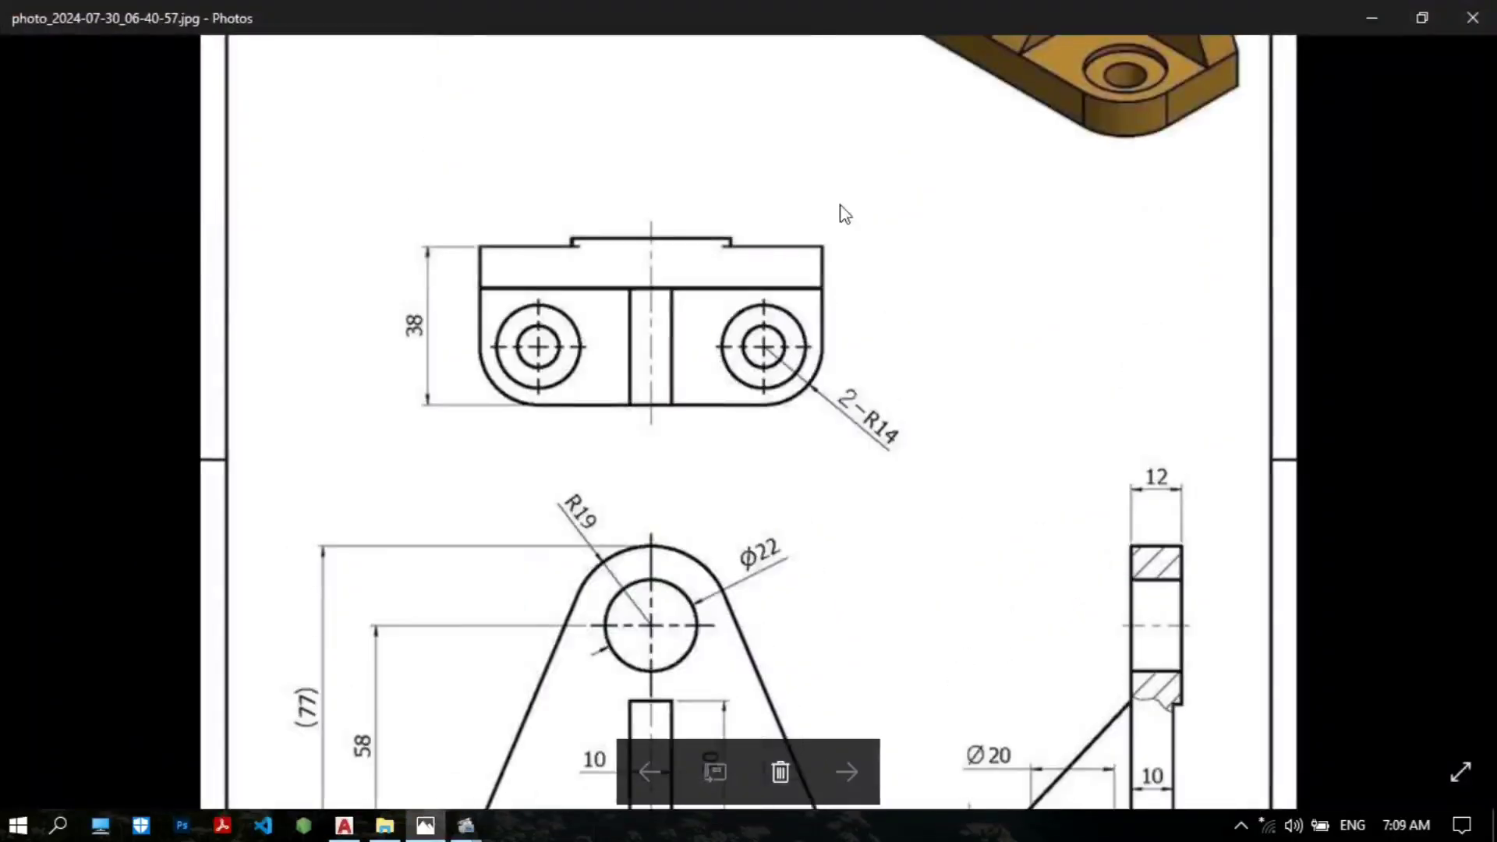
scroll(1088, 215, "up", 2)
scroll(1027, 421, "down", 3)
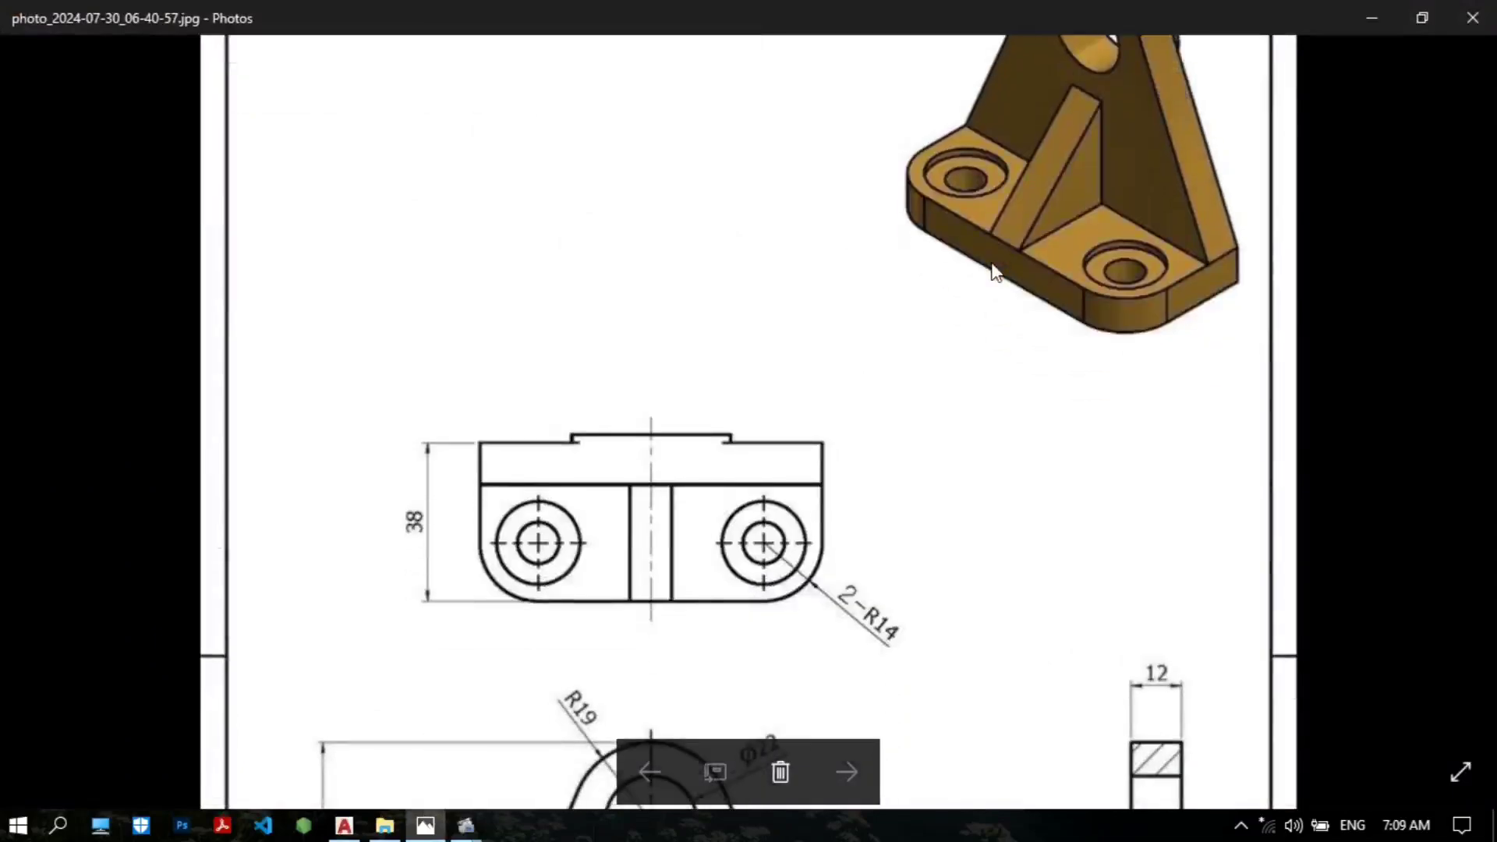
scroll(953, 385, "down", 4)
scroll(947, 569, "up", 4)
scroll(956, 434, "up", 2)
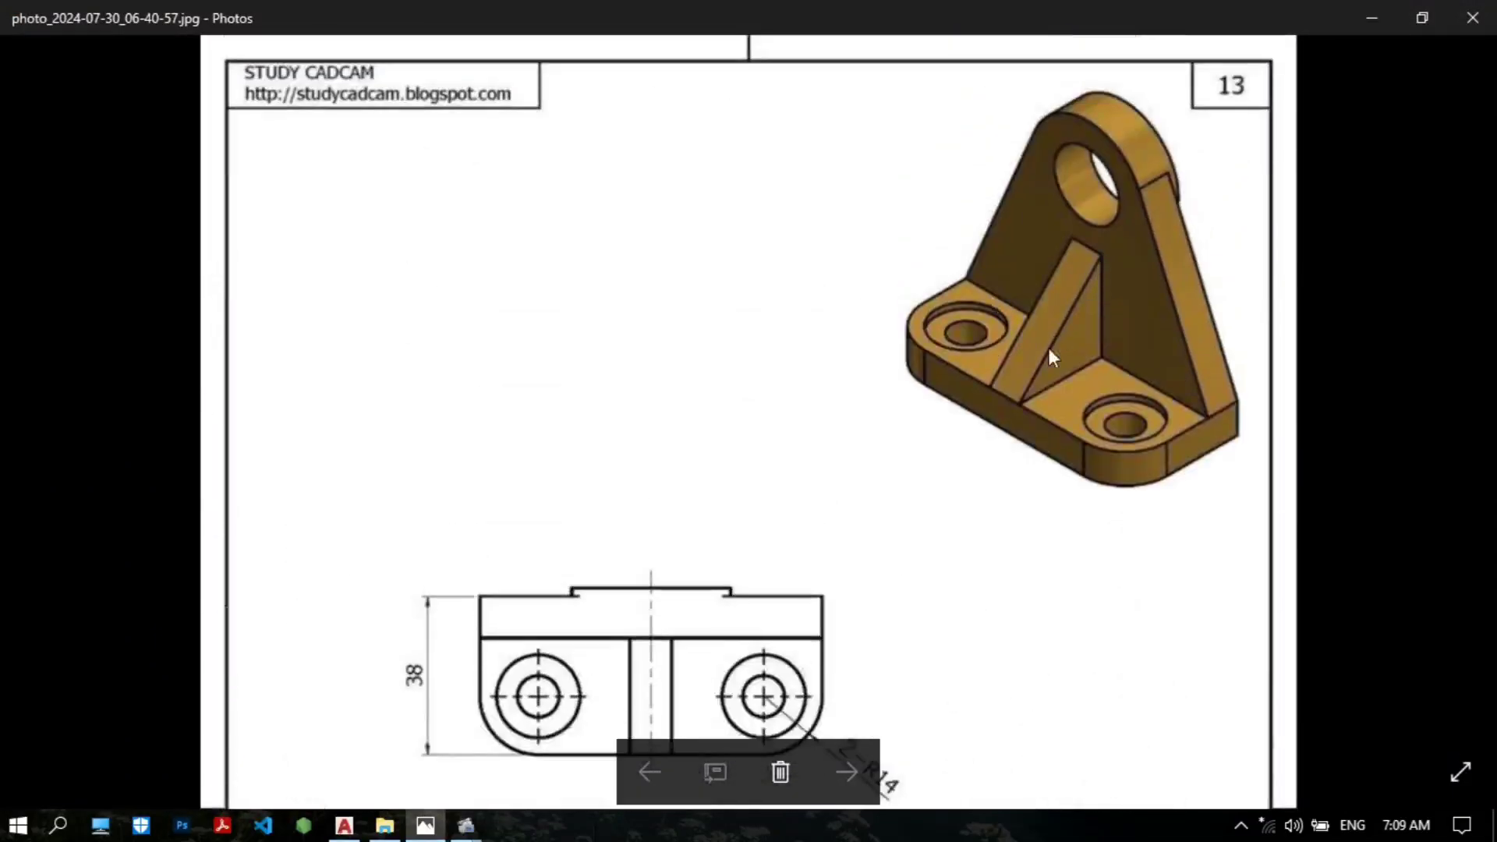
scroll(964, 508, "down", 6)
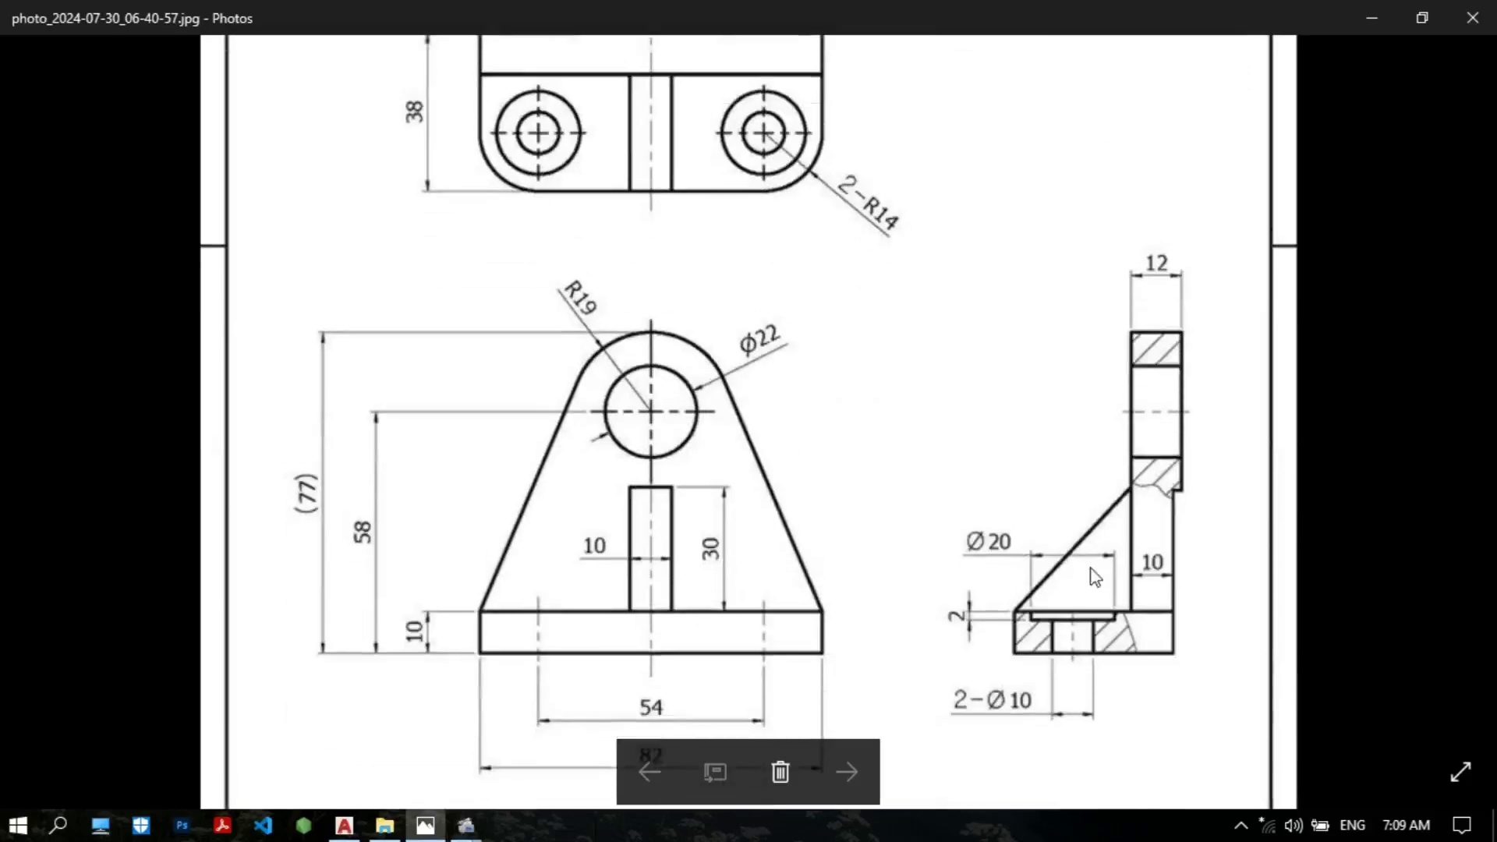
scroll(1014, 554, "down", 1)
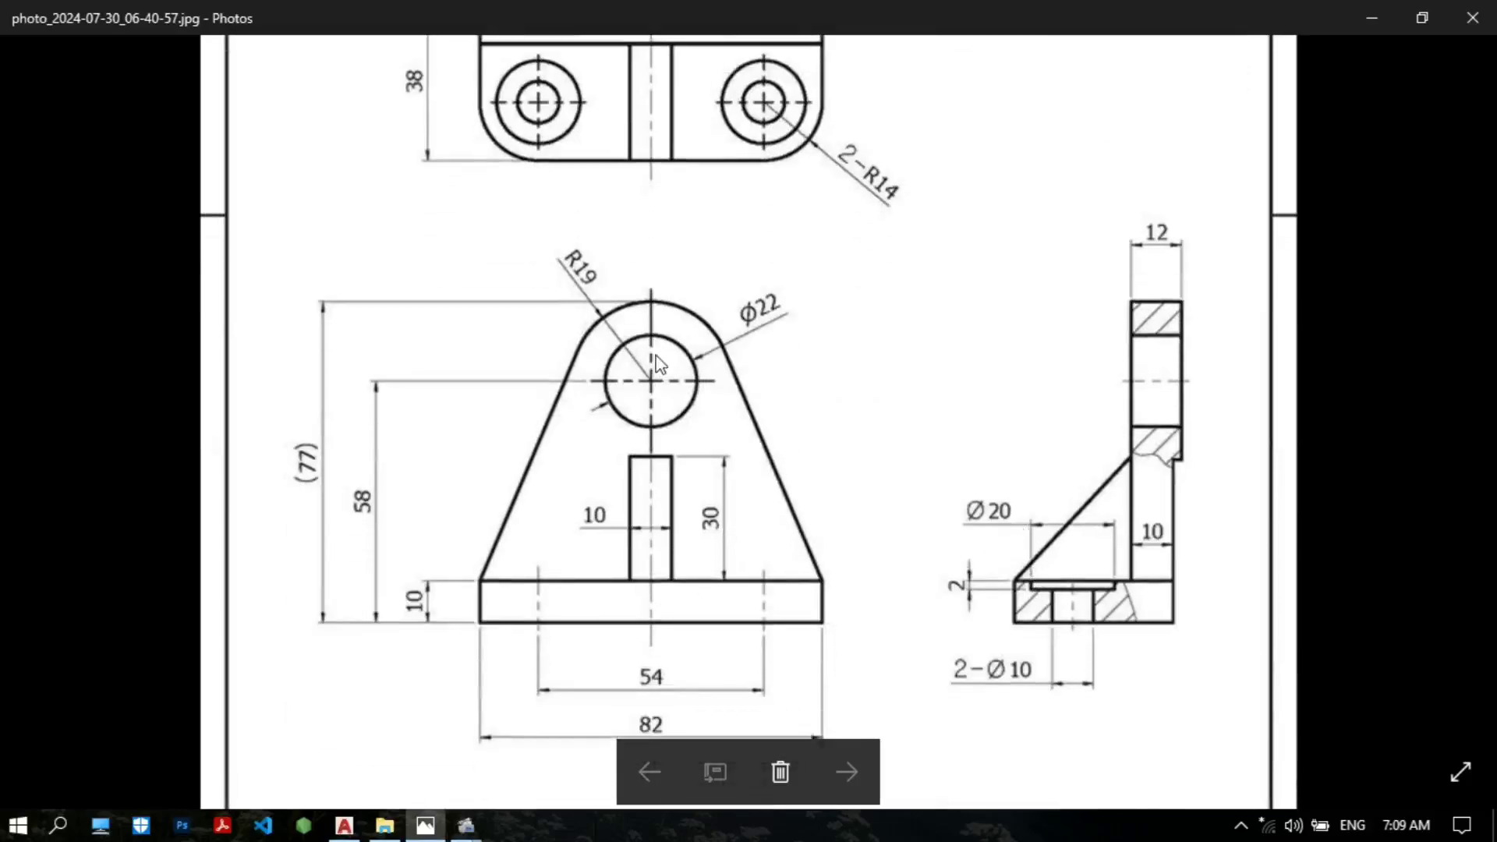
scroll(658, 364, "up", 1)
left_click_drag(881, 263, 883, 331)
scroll(875, 498, "up", 6)
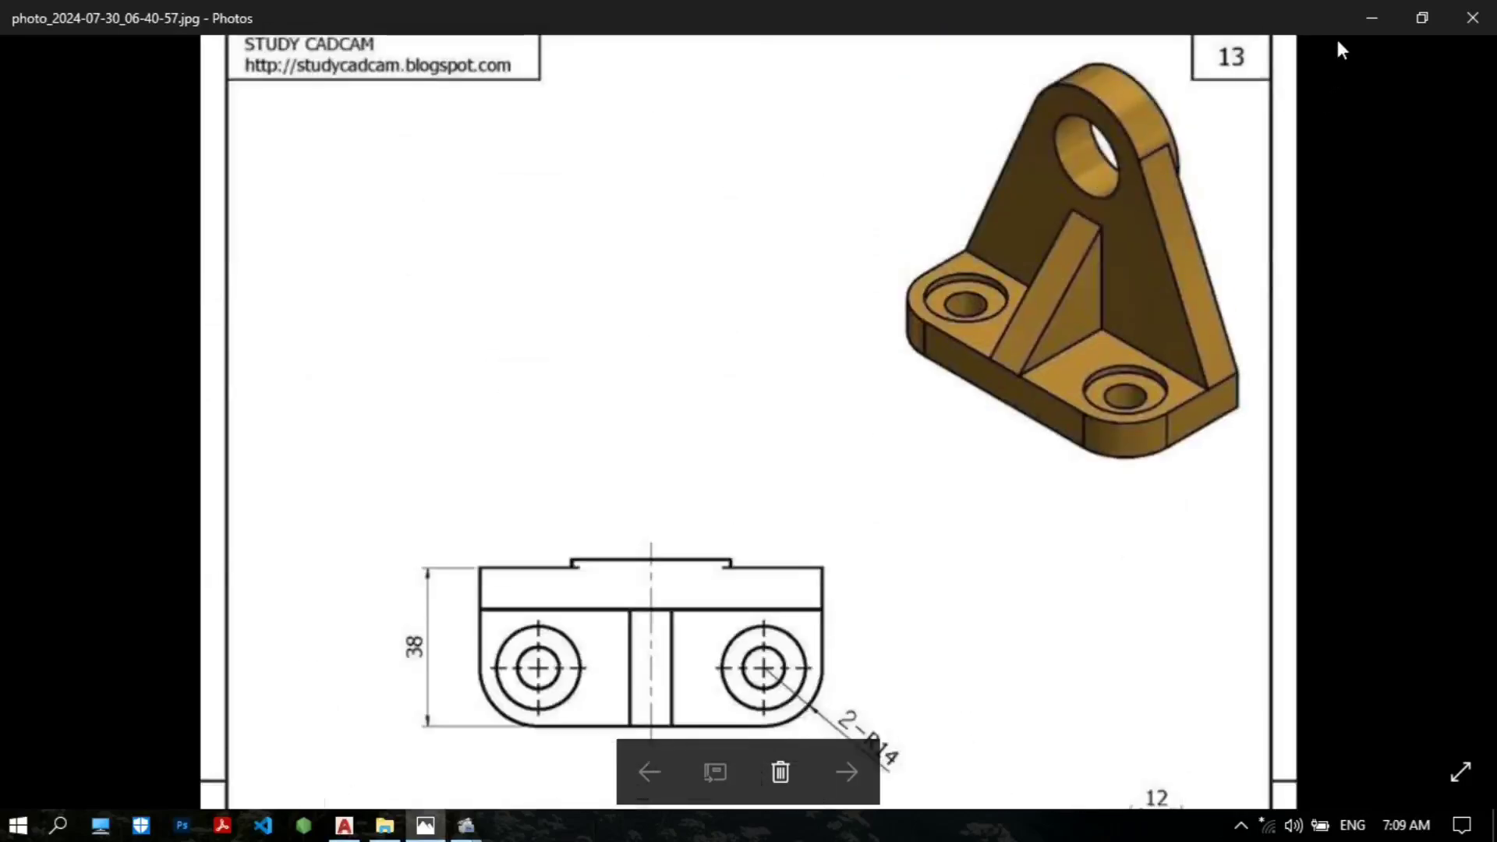
Step: Back in AutoCAD, orbit toward the lug hole and show the bracket in 2D Wireframe
left_click(344, 825)
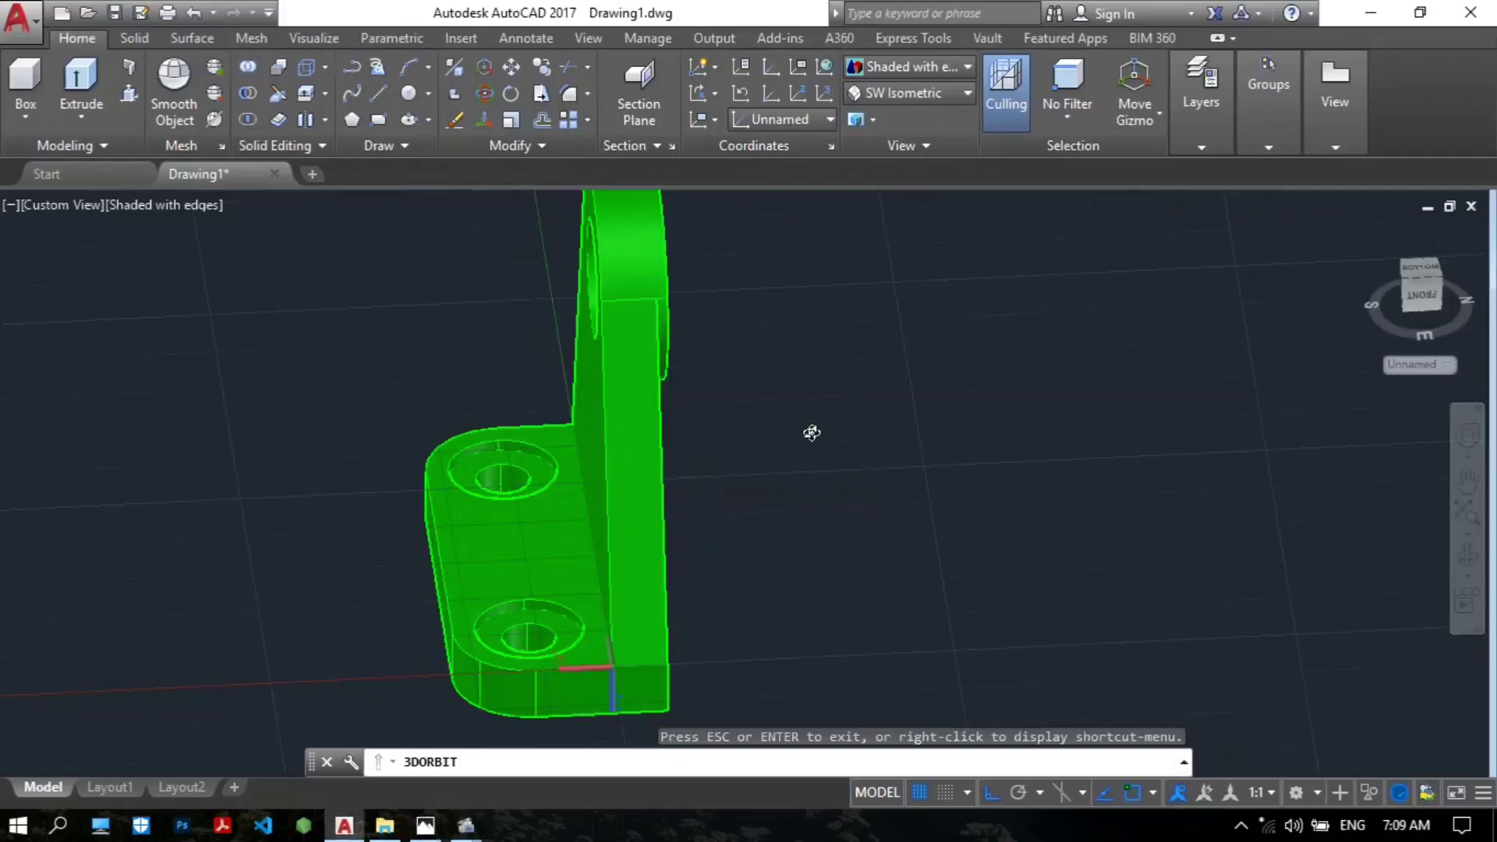
left_click_drag(812, 433, 901, 428)
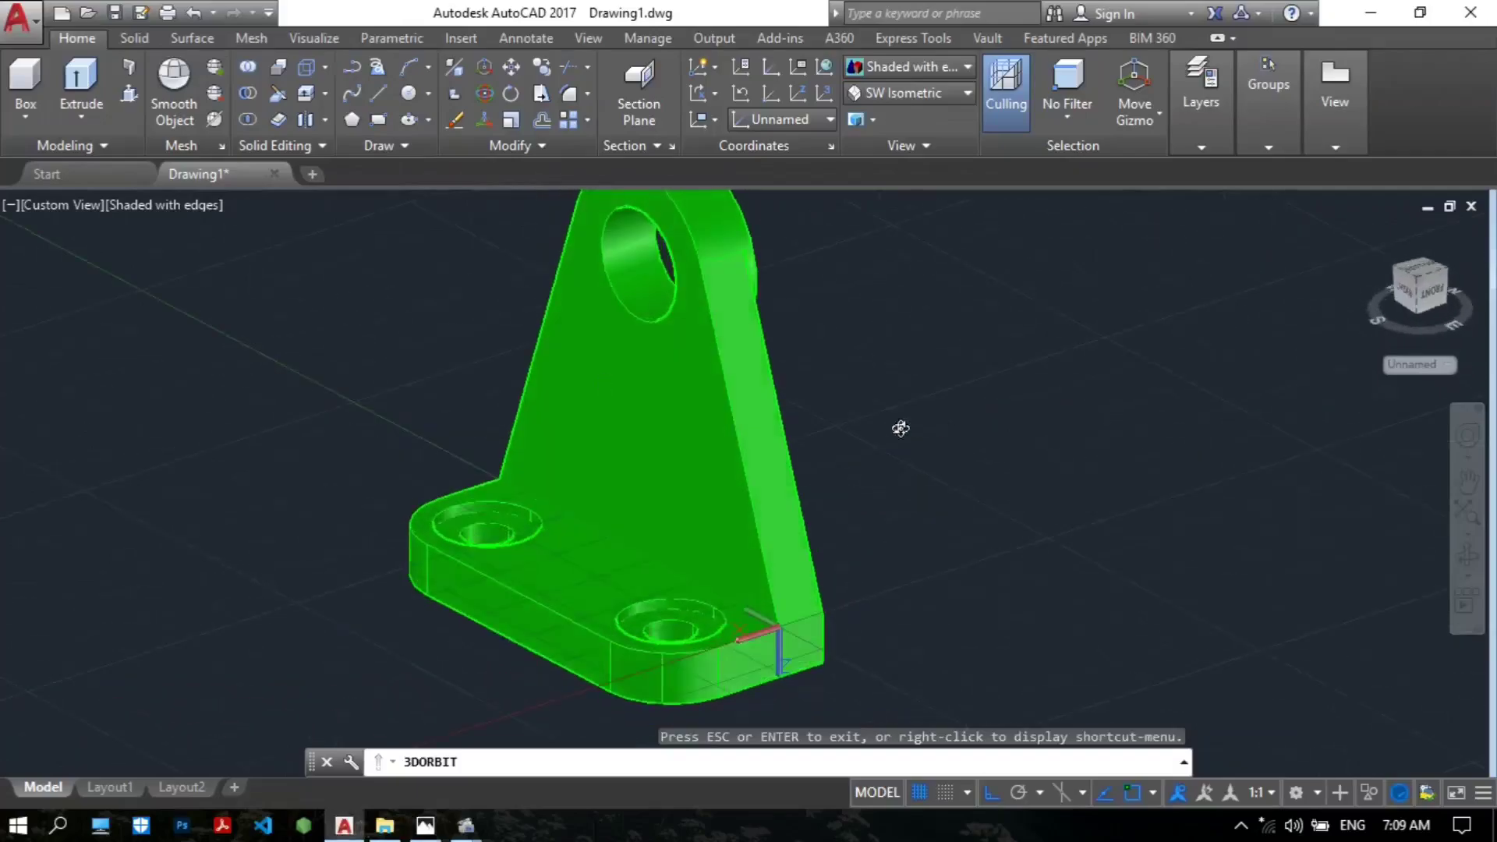
left_click(882, 69)
left_click(647, 128)
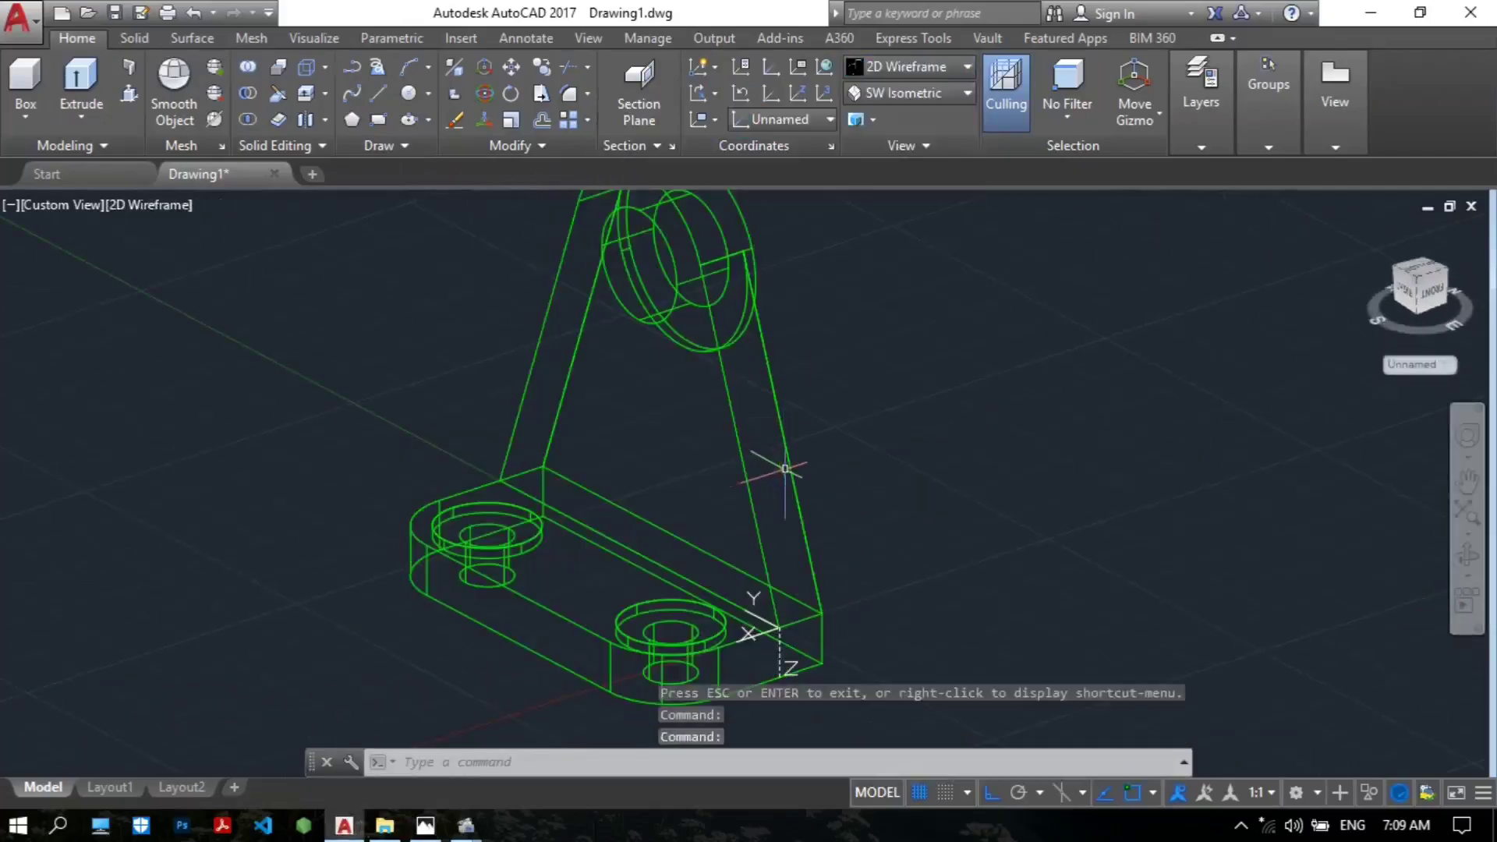
scroll(881, 331, "down", 4)
scroll(862, 428, "up", 4)
middle_click_drag(862, 428, 804, 426)
scroll(780, 425, "up", 2)
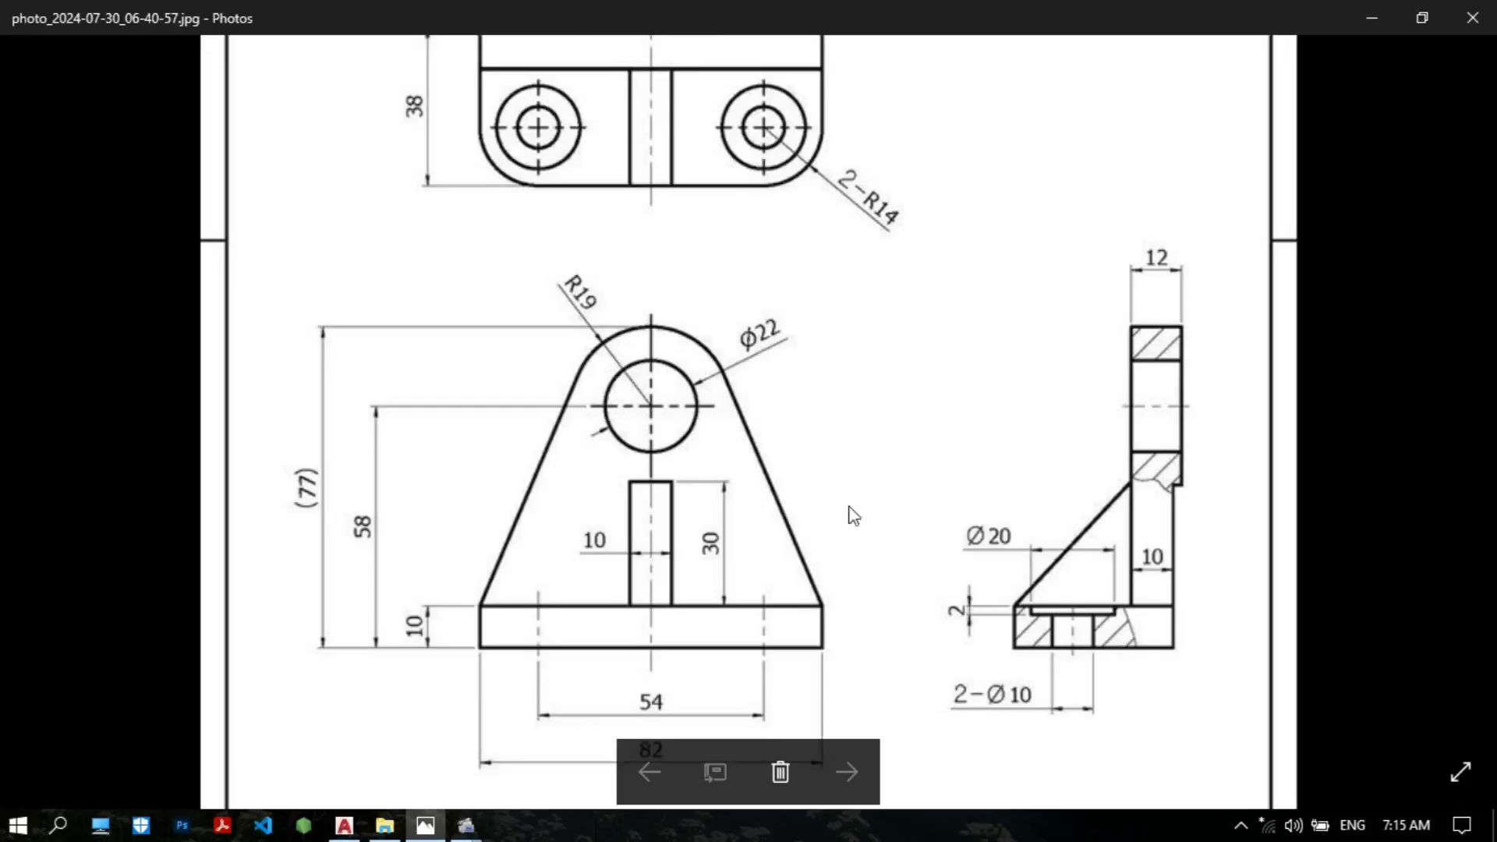
Step: Scroll through the reference drawing's views in Photos, then return to the AutoCAD model
scroll(845, 451, "up", 3)
scroll(862, 588, "down", 2)
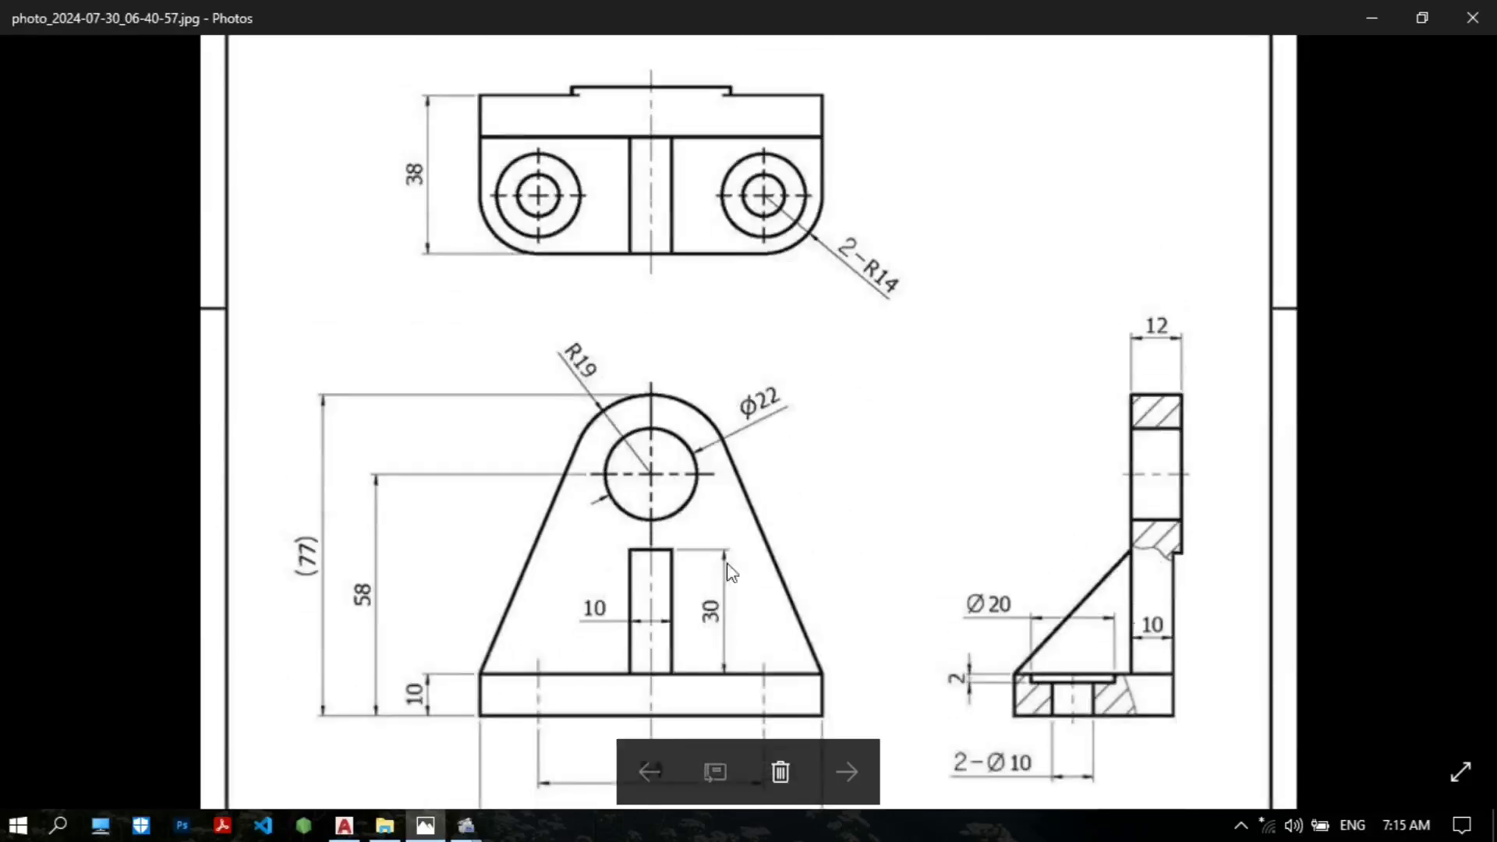
scroll(897, 251, "up", 4)
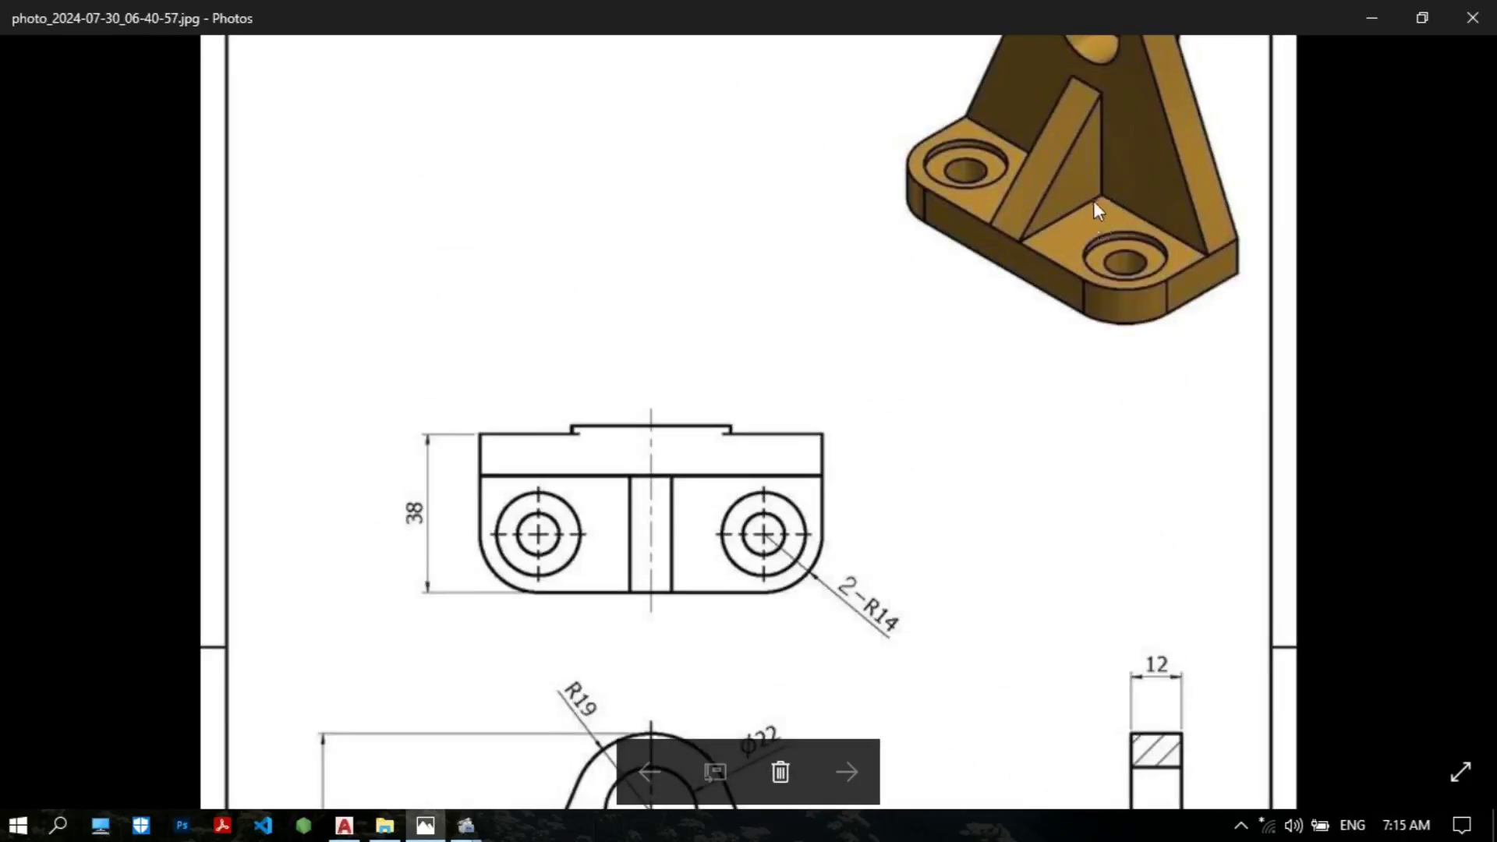
scroll(778, 591, "down", 4)
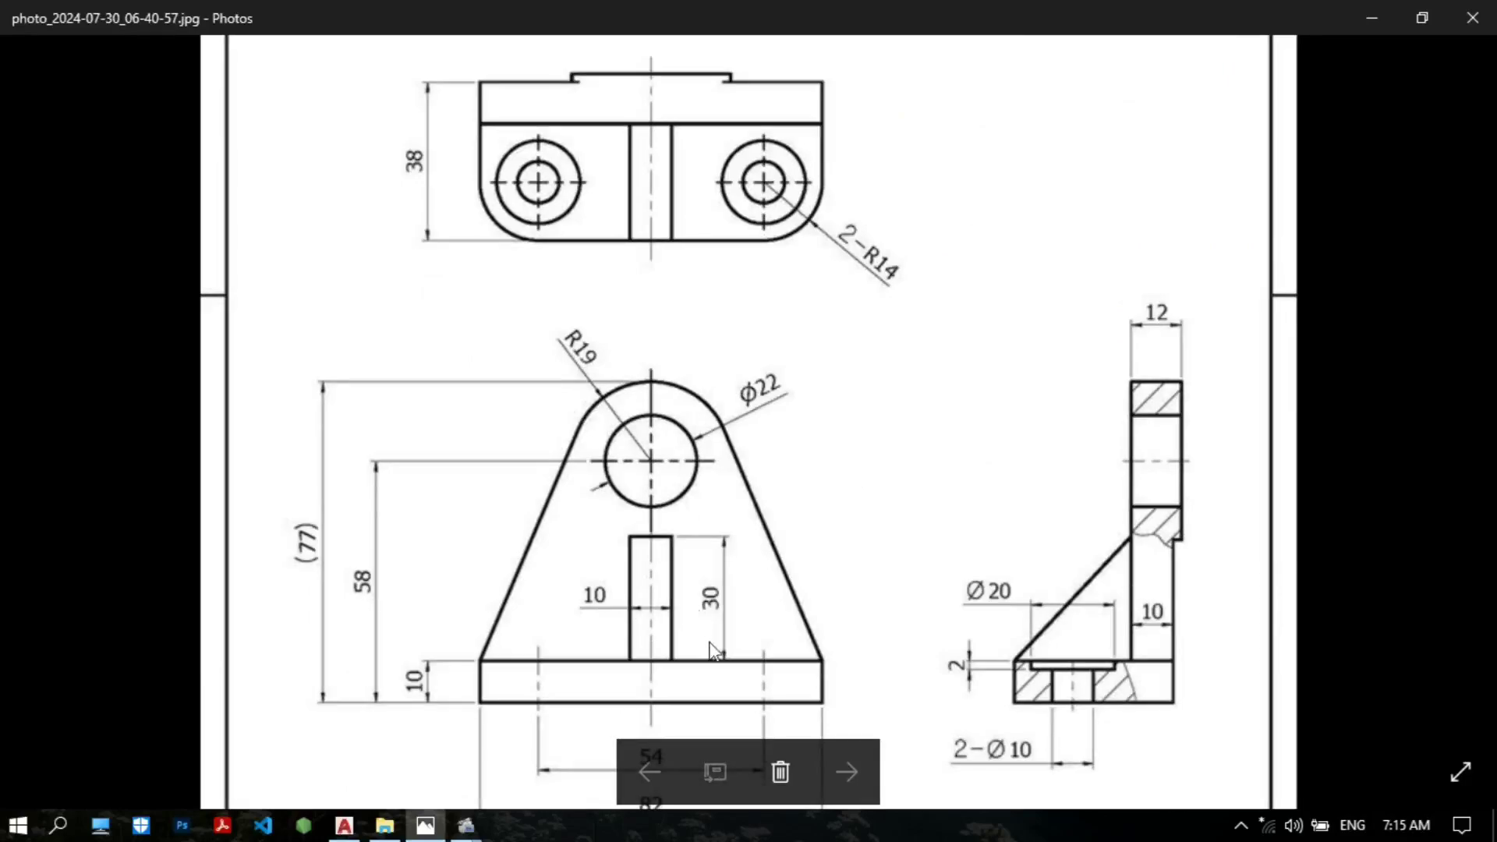
scroll(896, 454, "up", 1)
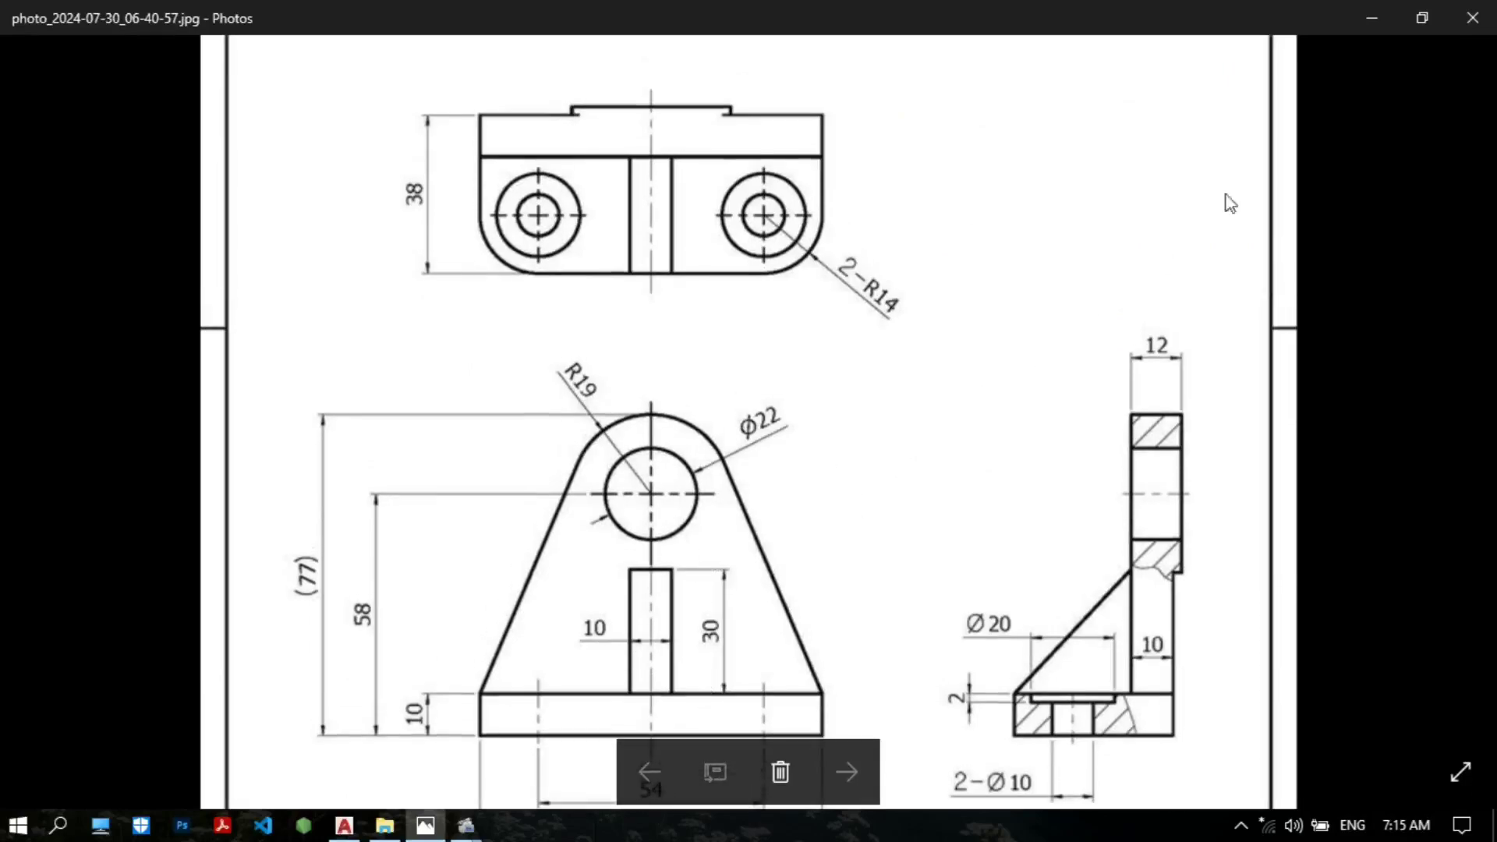
left_click(344, 824)
middle_click_drag(786, 508, 789, 465)
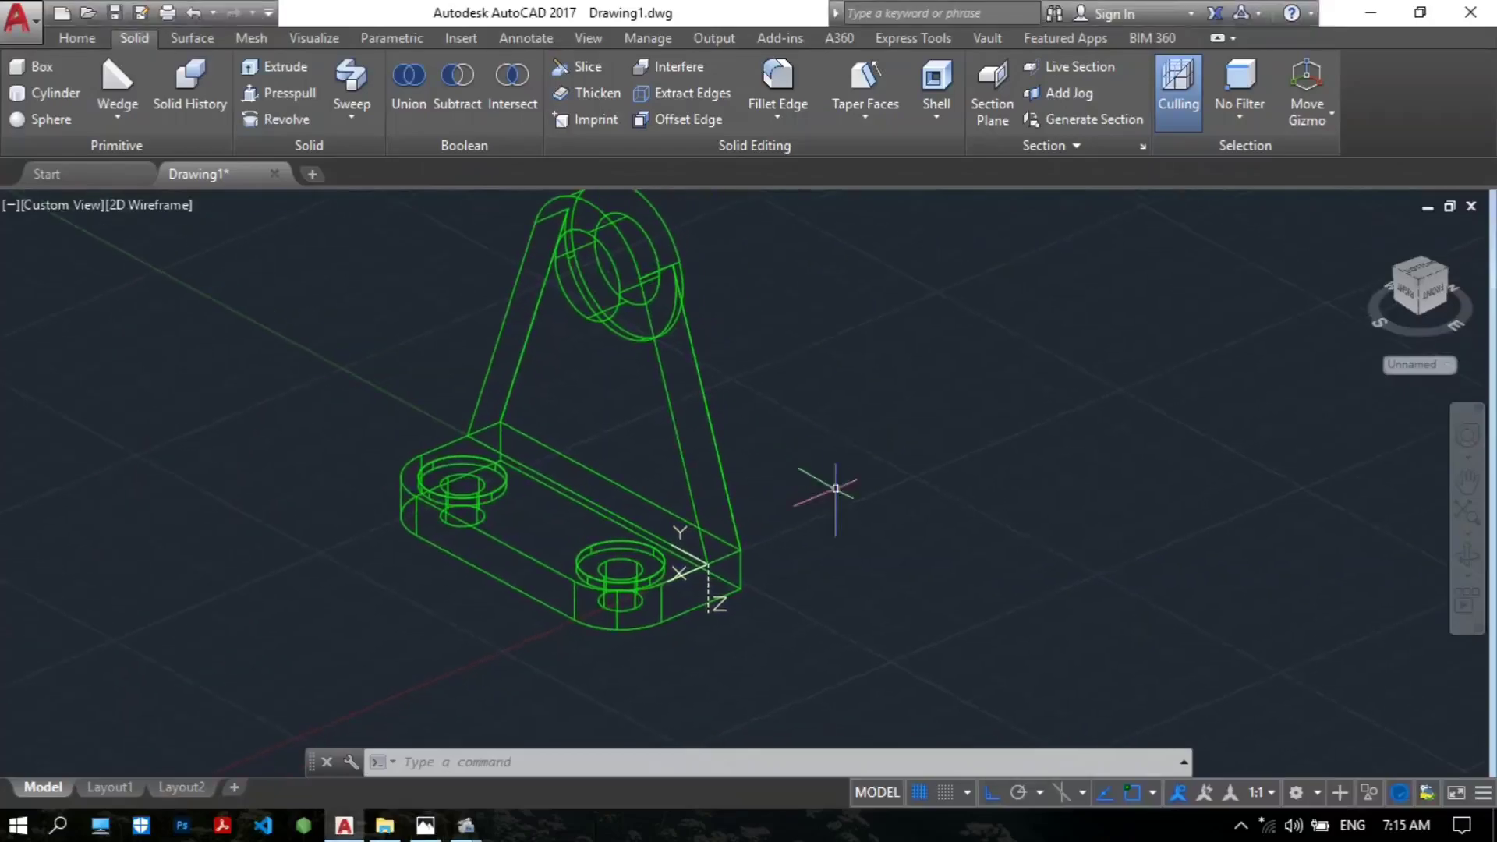
Step: Start a wedge from the Solid tab primitives and fix its first corner beside the base
middle_click_drag(826, 530, 711, 495, "shift")
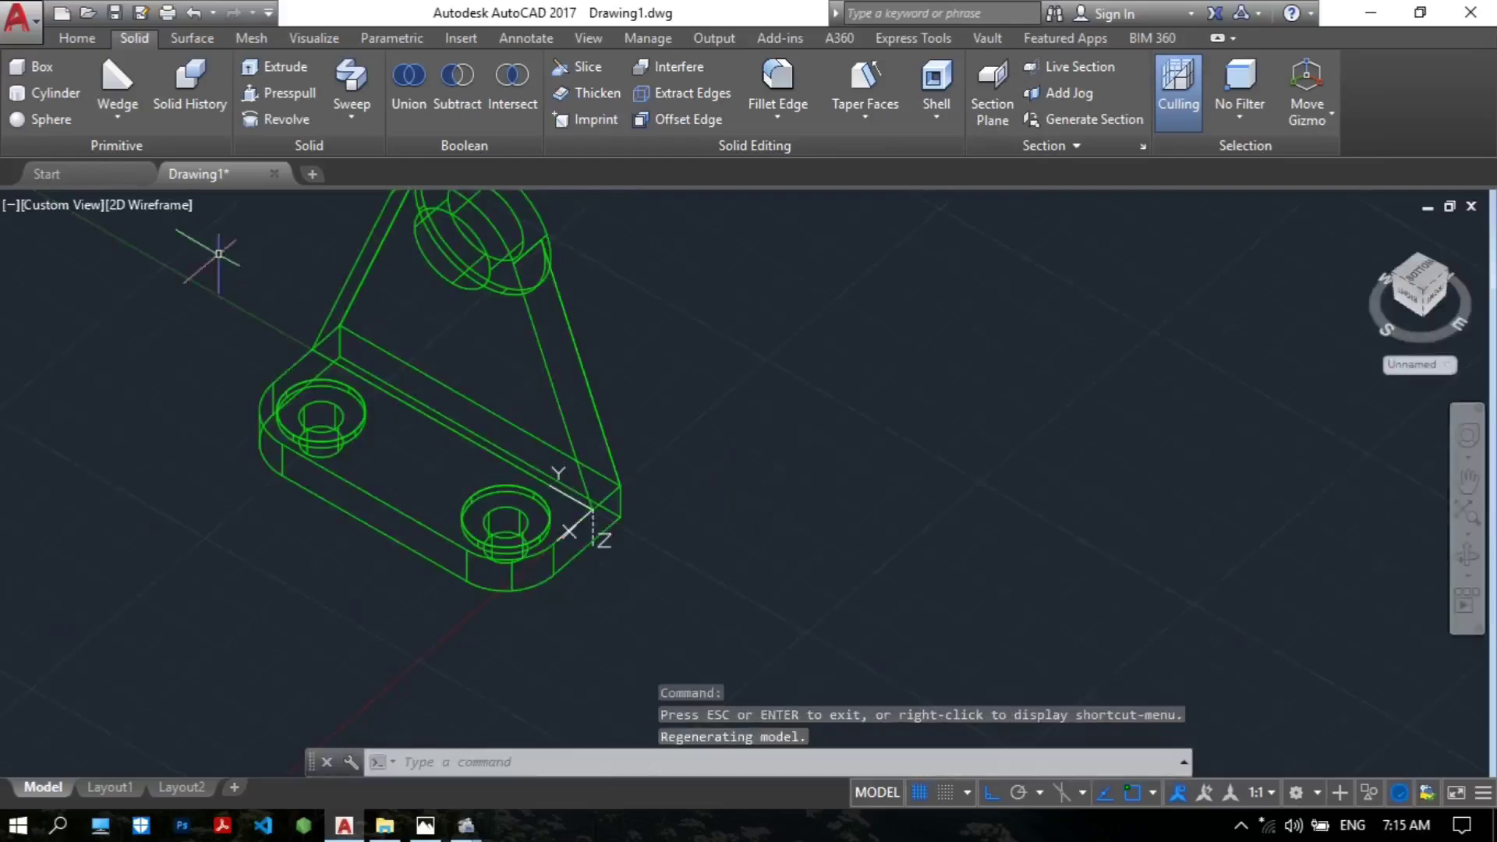
left_click(88, 40)
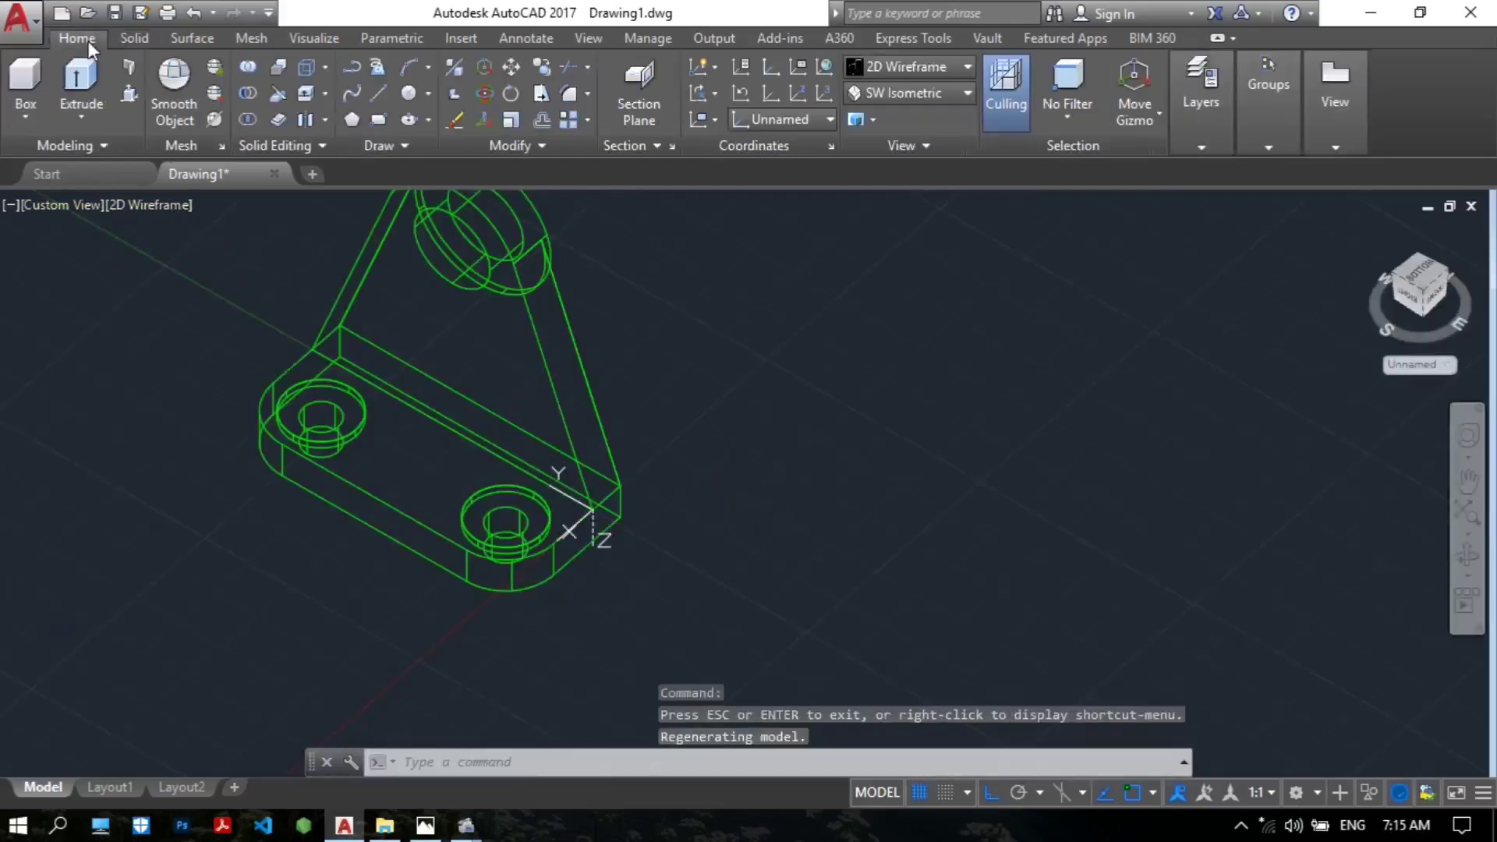
left_click(135, 40)
left_click(115, 122)
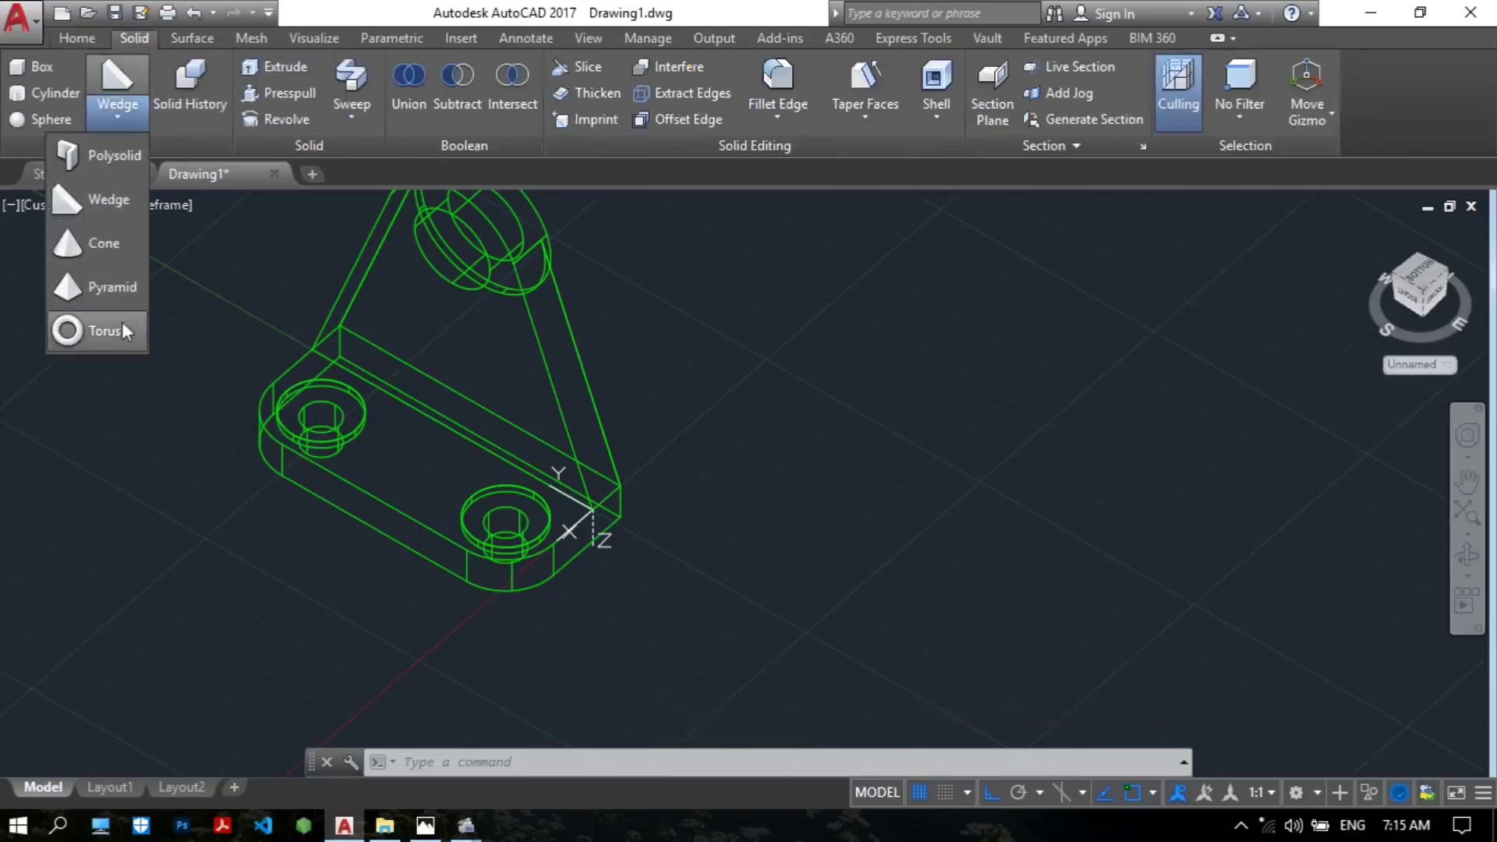
left_click(100, 206)
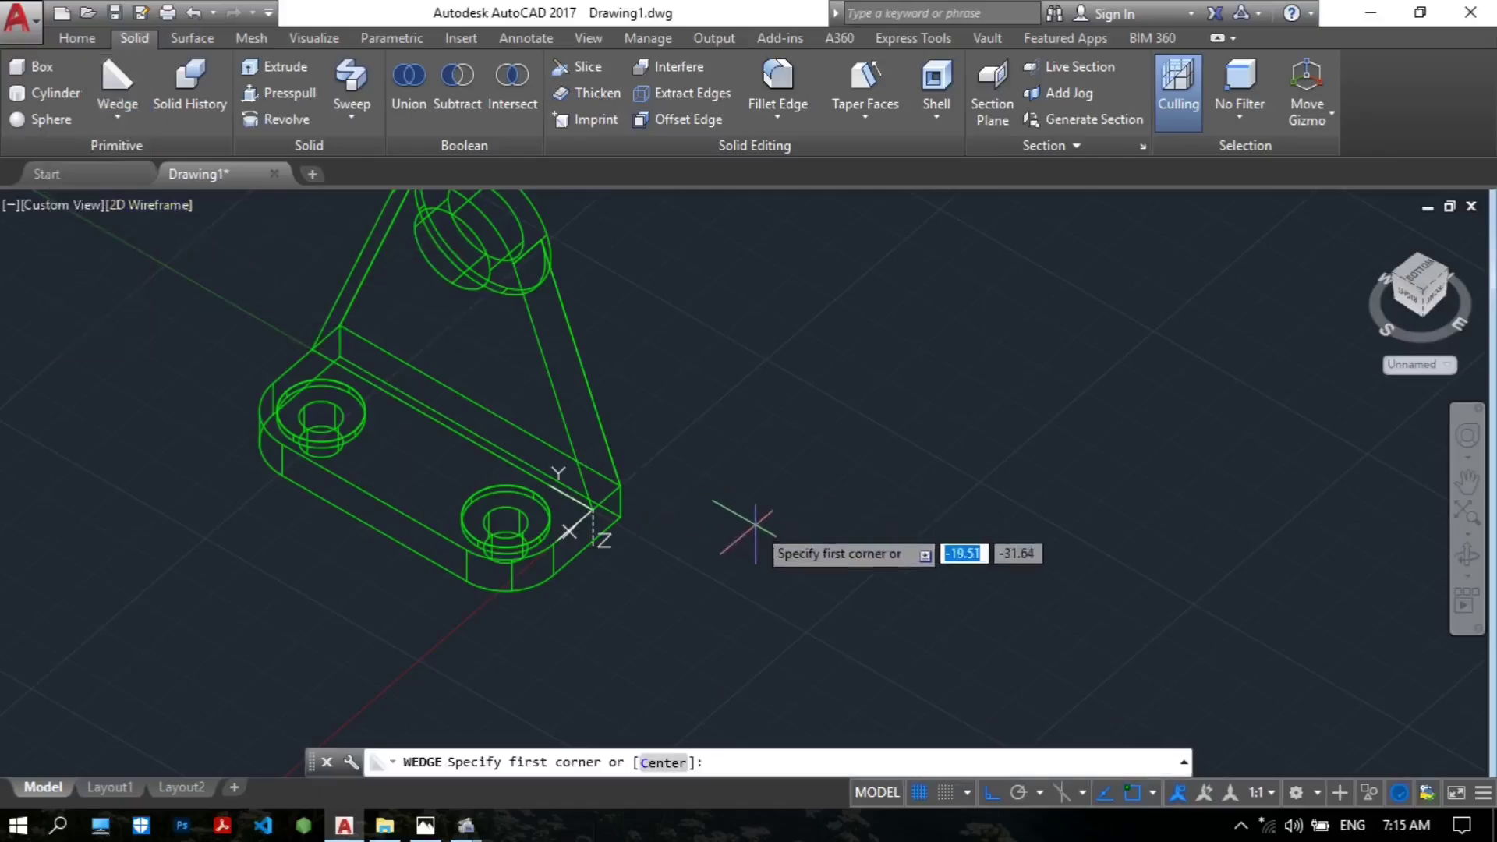
middle_click_drag(735, 535, 669, 445)
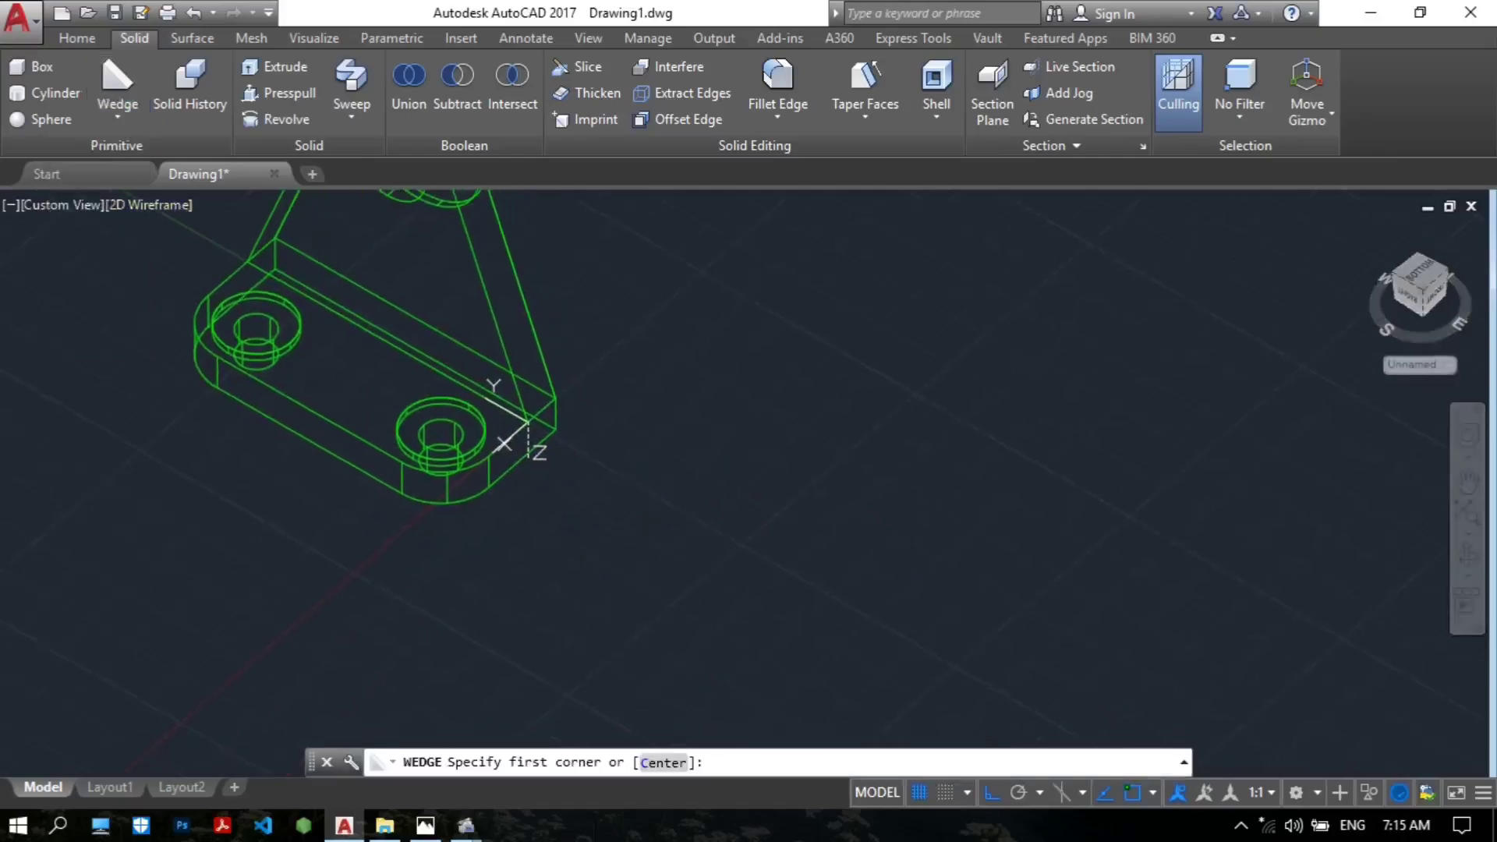
left_click(856, 513)
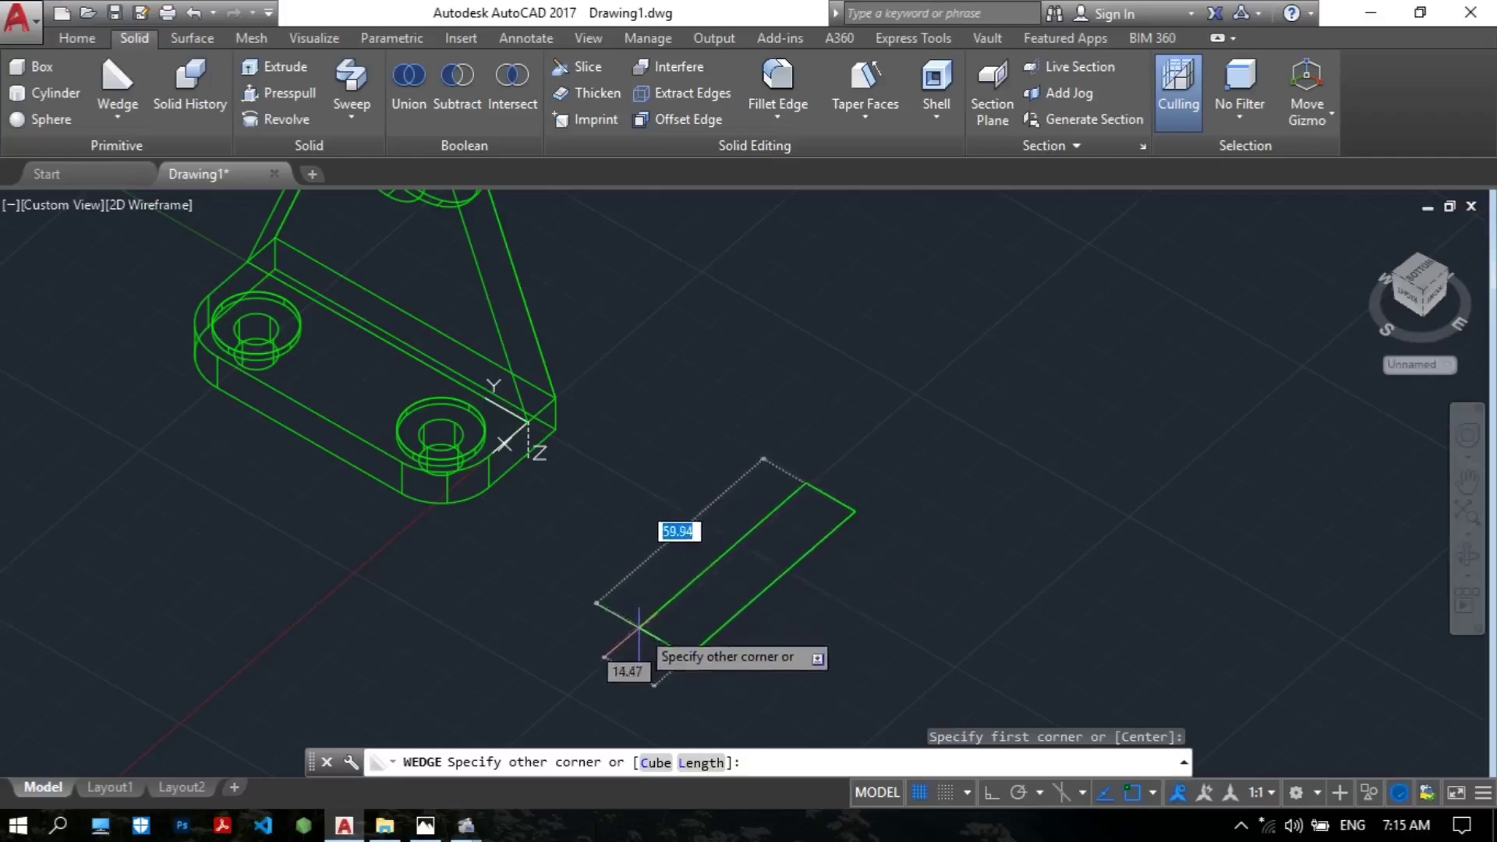
left_click(425, 825)
left_click_drag(893, 484, 876, 418)
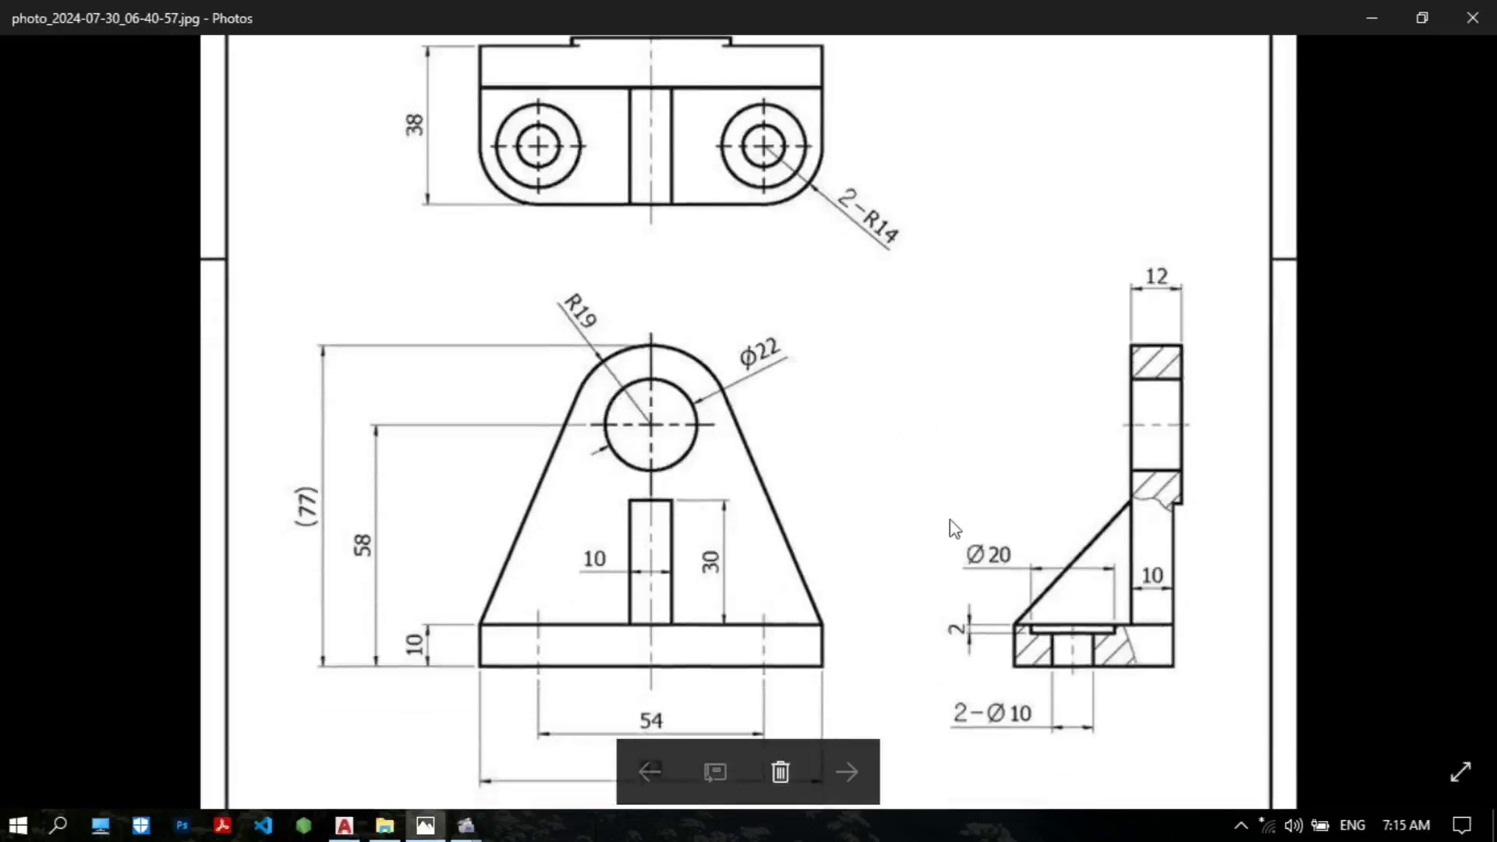
scroll(919, 403, "up", 2)
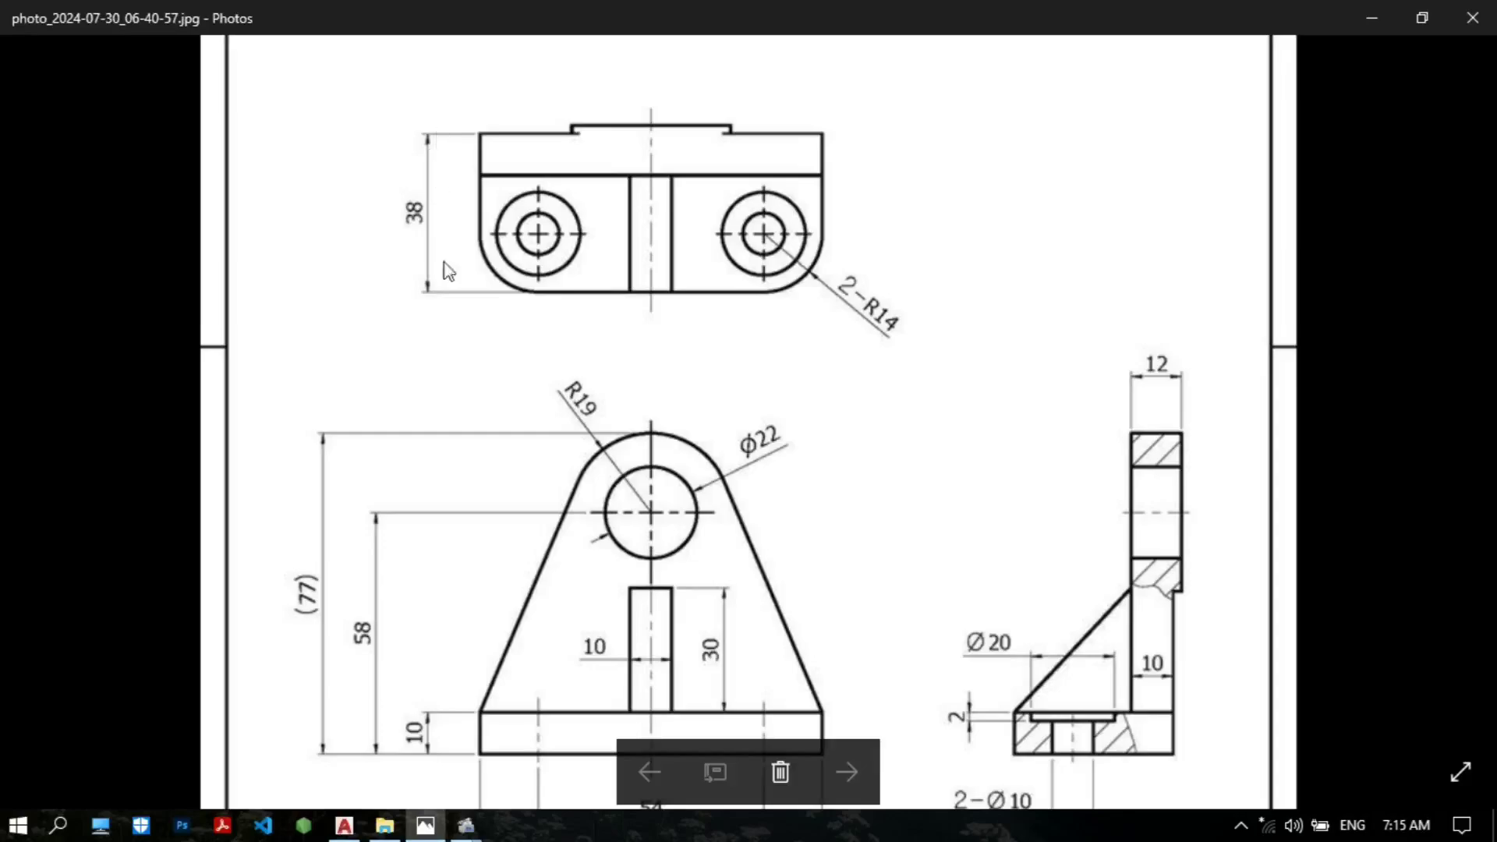
scroll(830, 374, "down", 1)
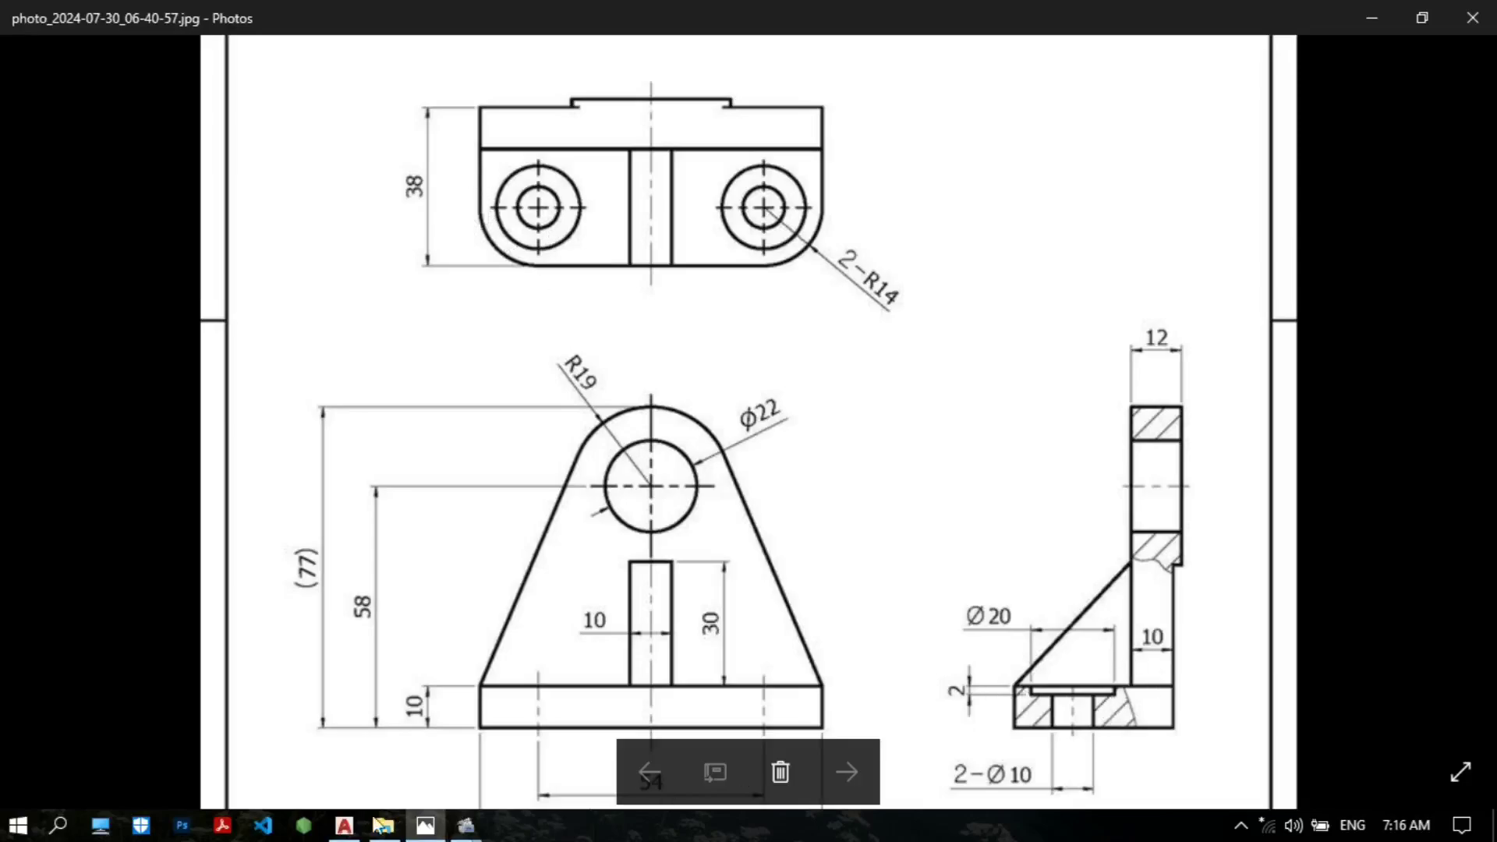
Step: Size the wedge base at 28 long and 10 wide
left_click(344, 825)
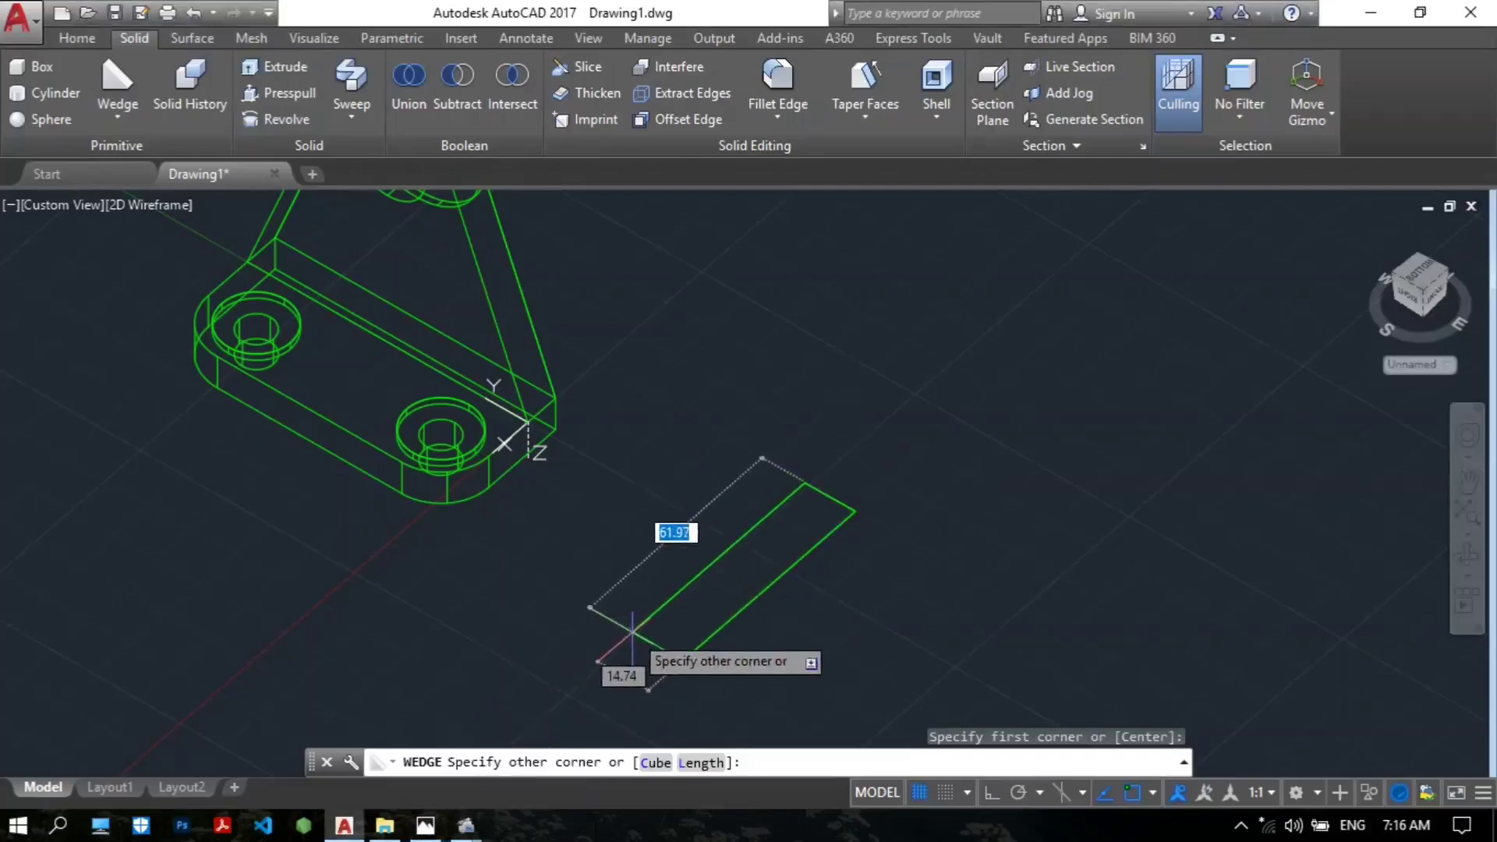
type("28")
key("Tab")
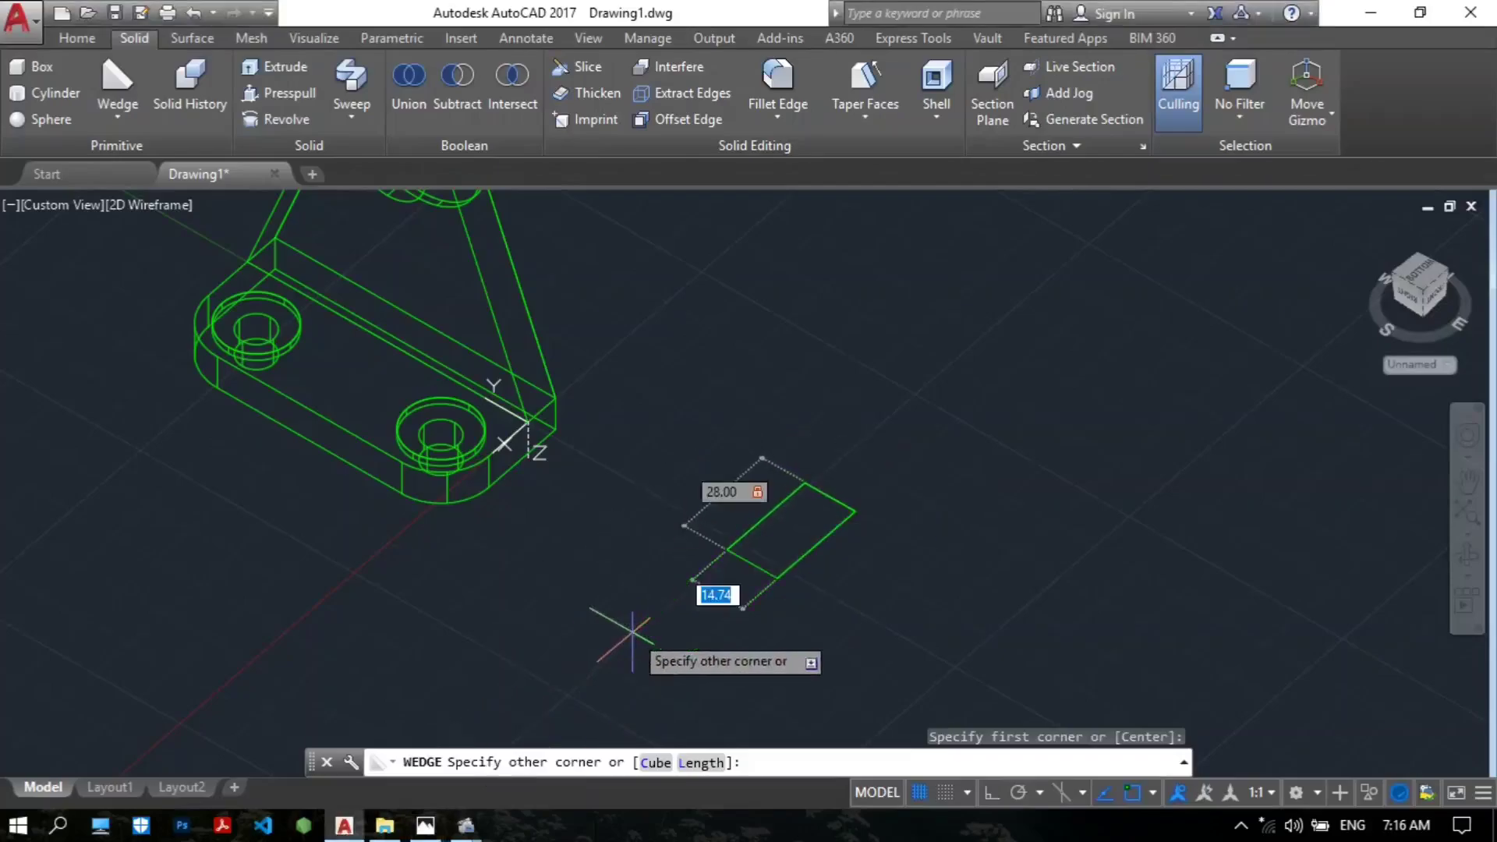
type("10")
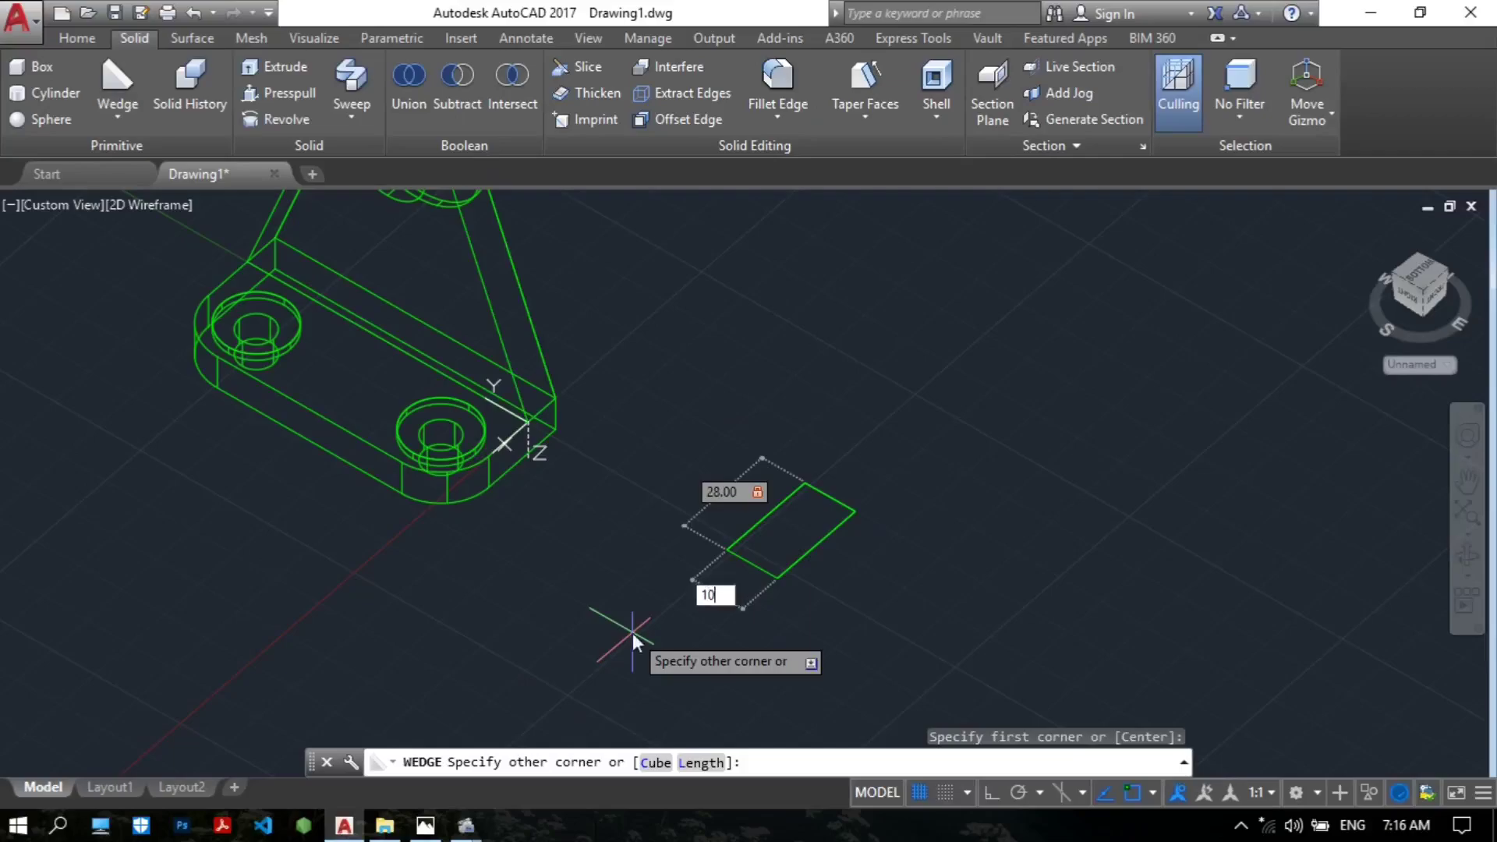
key("Return")
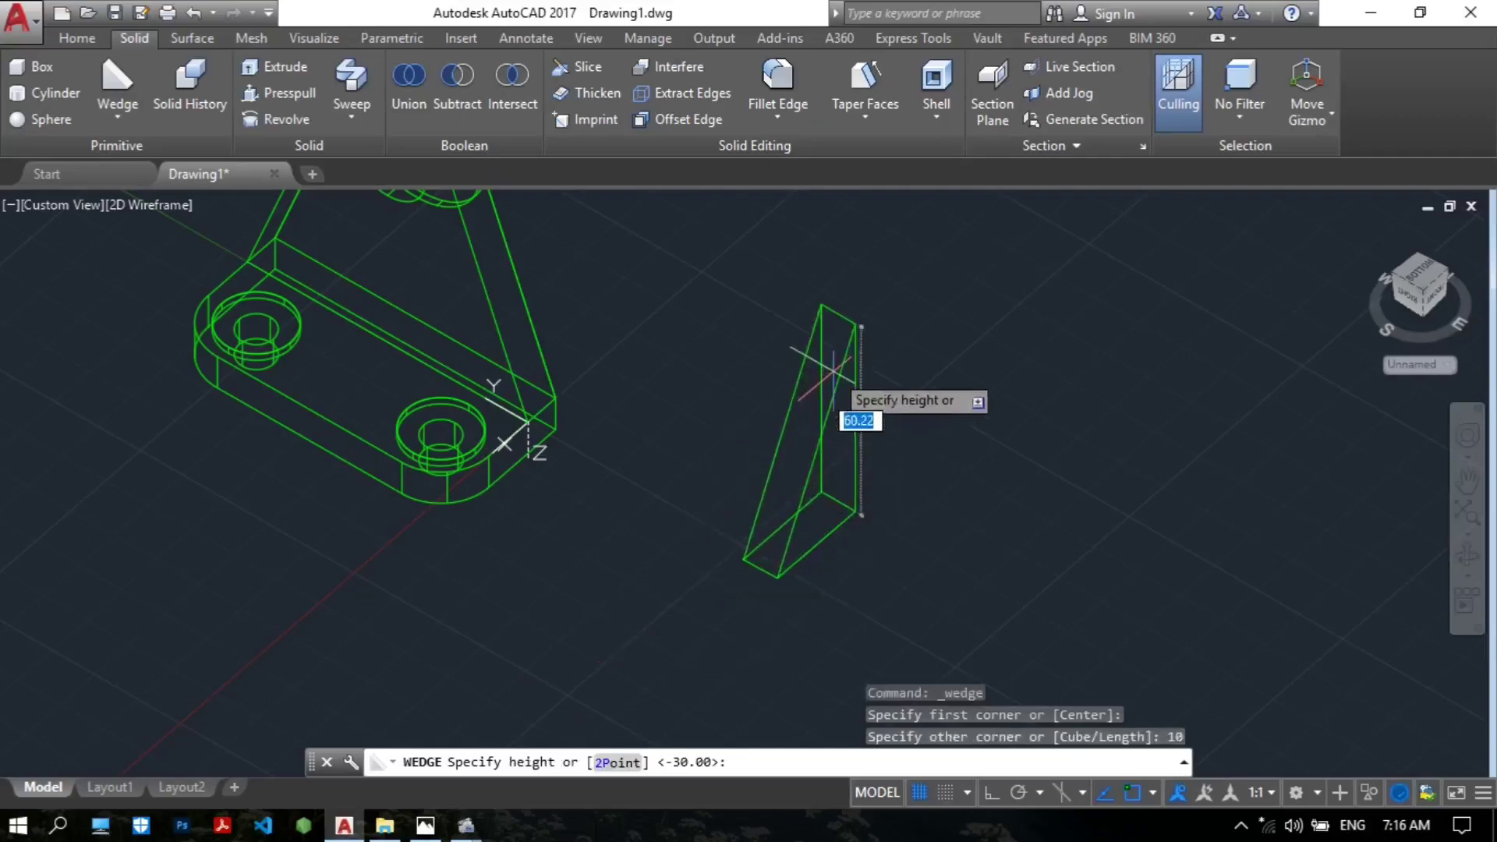
middle_click_drag(832, 363, 814, 413)
Step: Check the front view in the reference drawing, then finish the wedge at 30 high
left_click(425, 825)
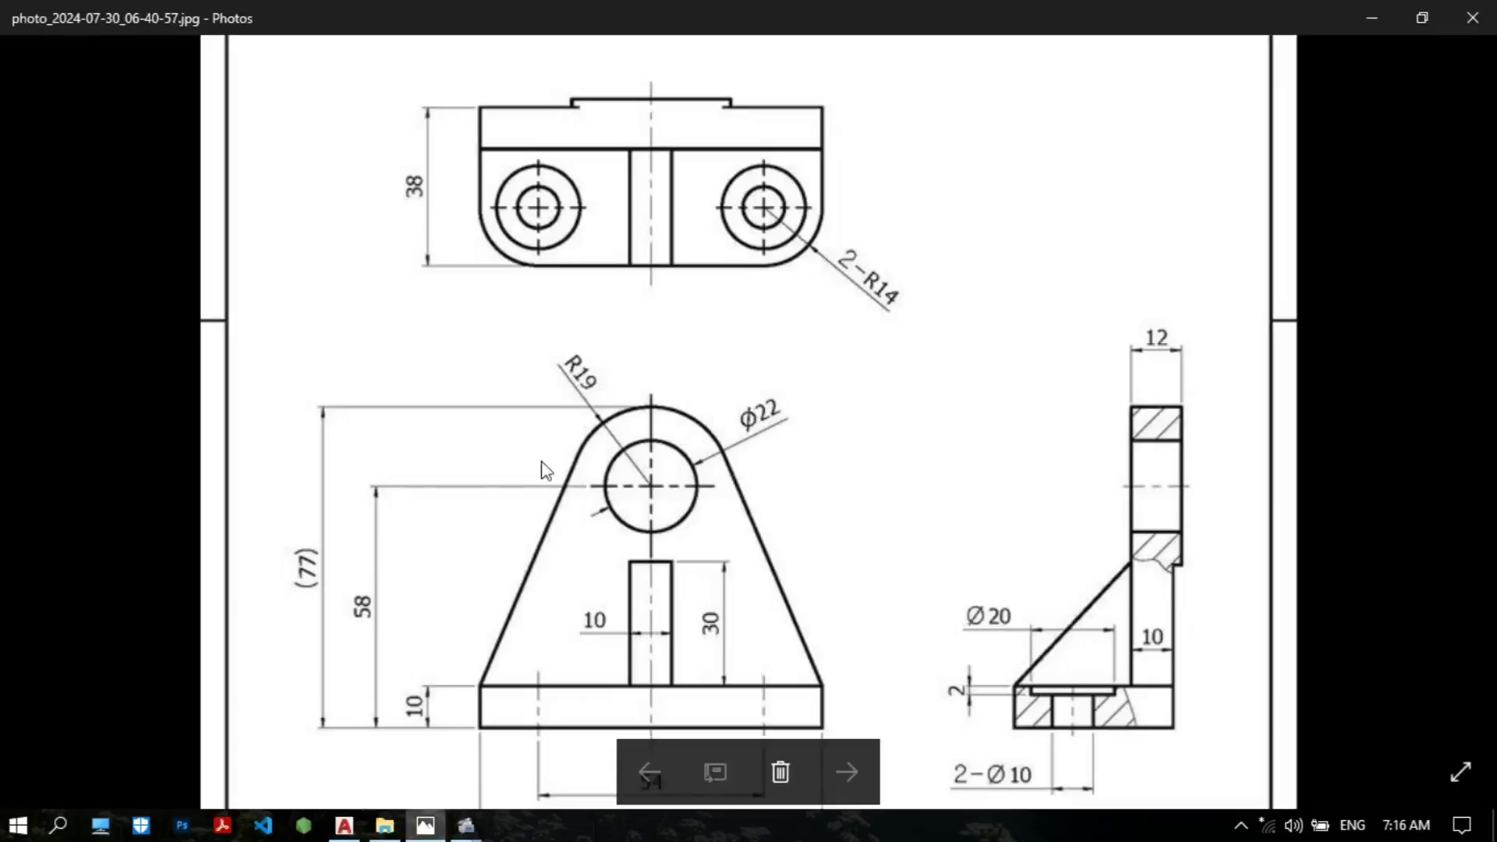
left_click_drag(965, 668, 734, 626)
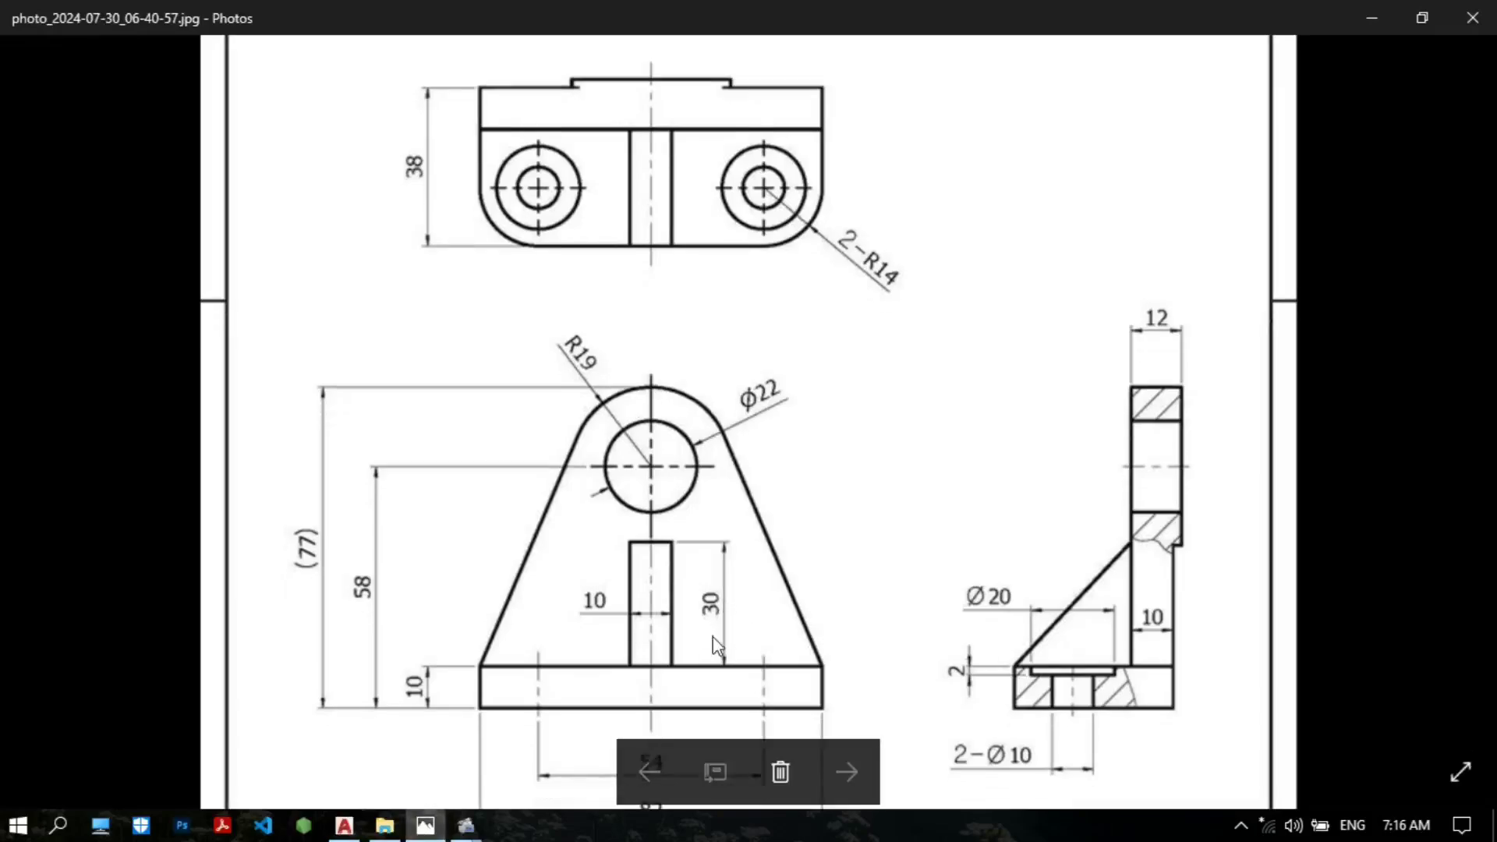
left_click(343, 825)
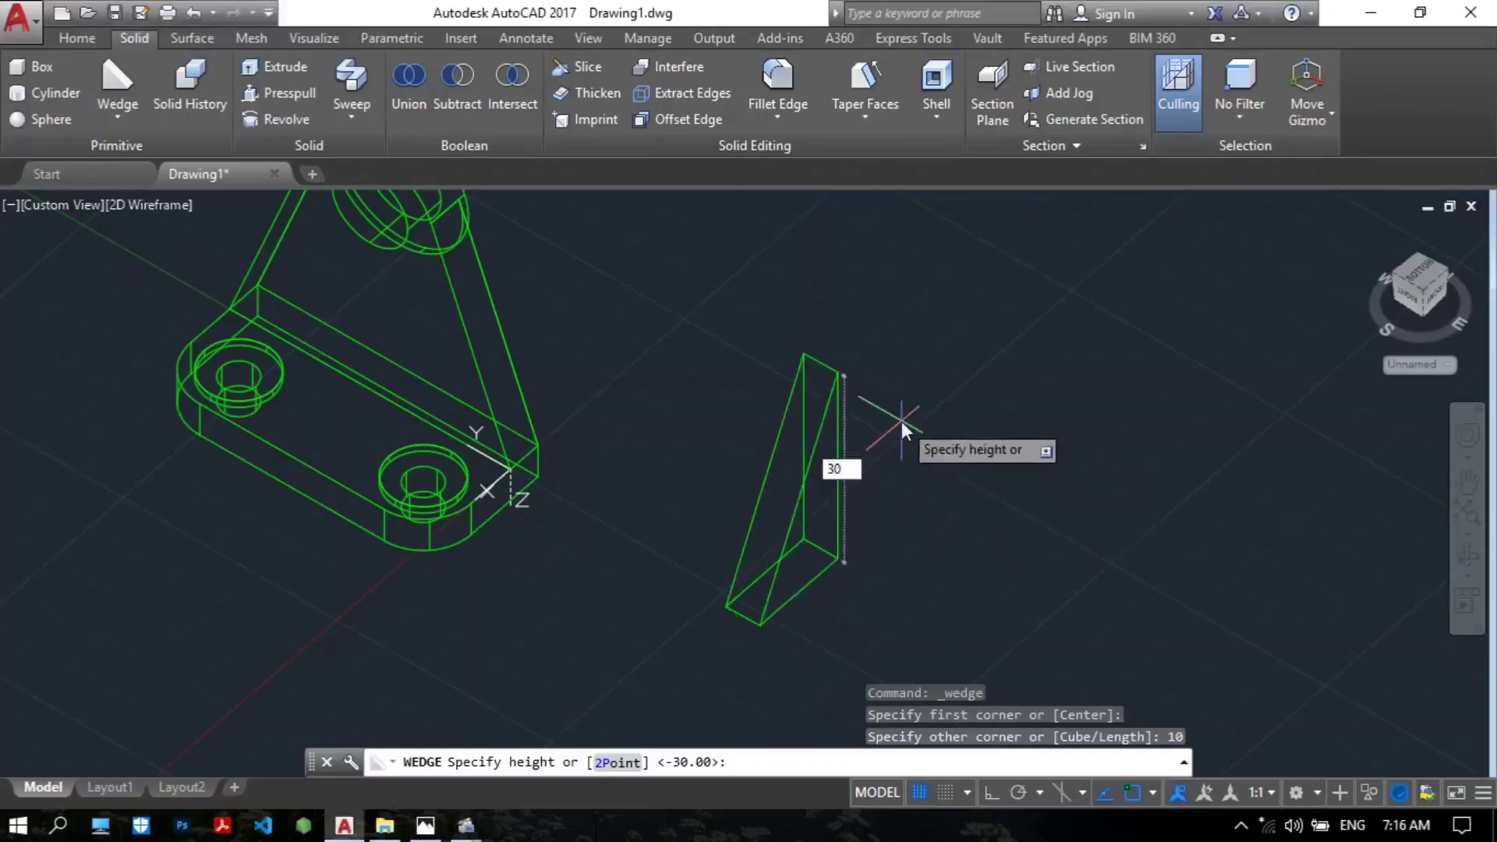
key("Return")
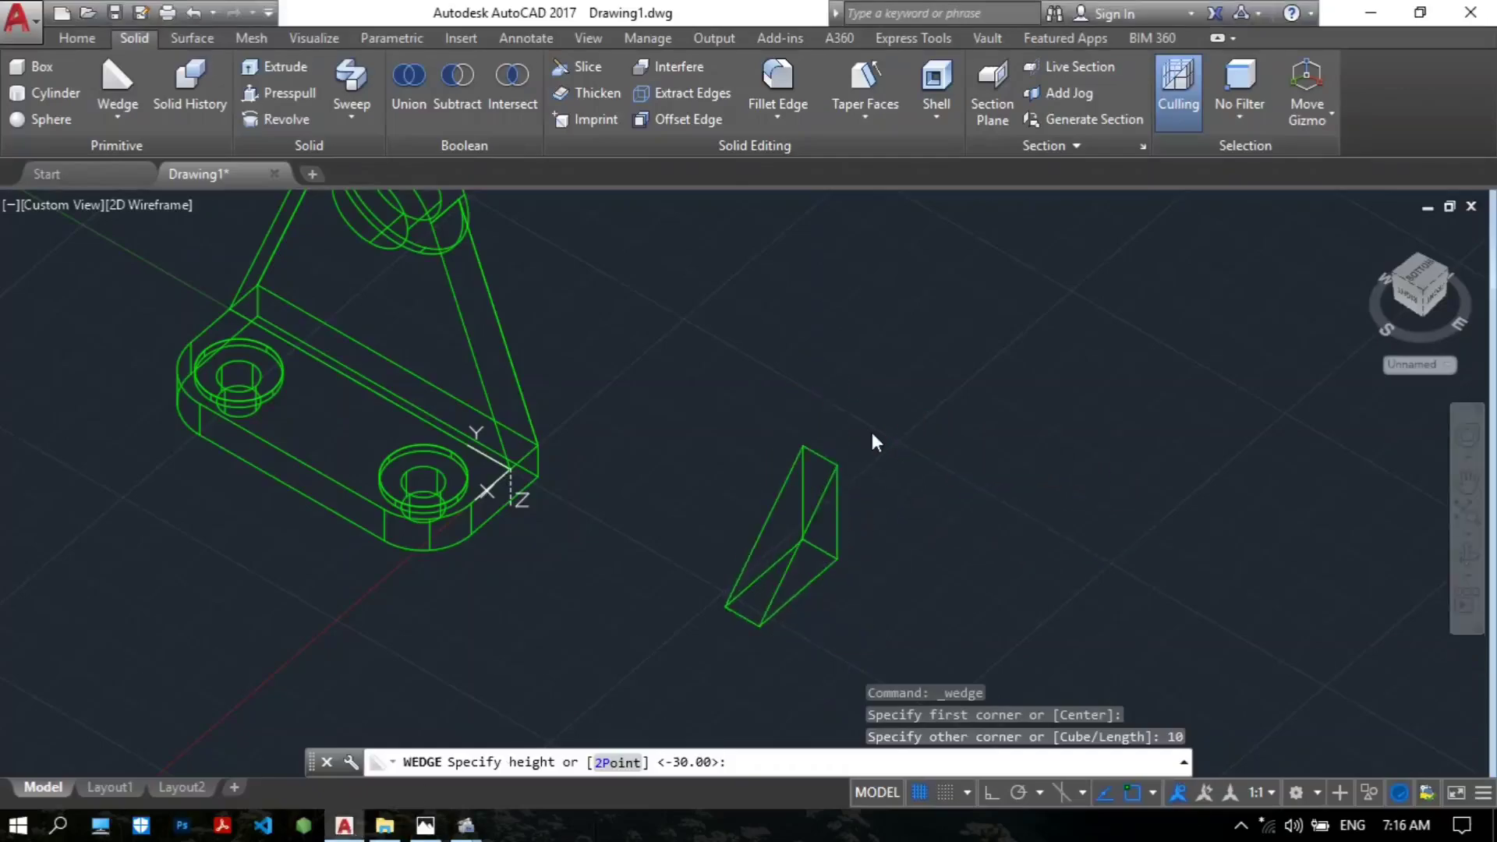
scroll(849, 508, "up", 4)
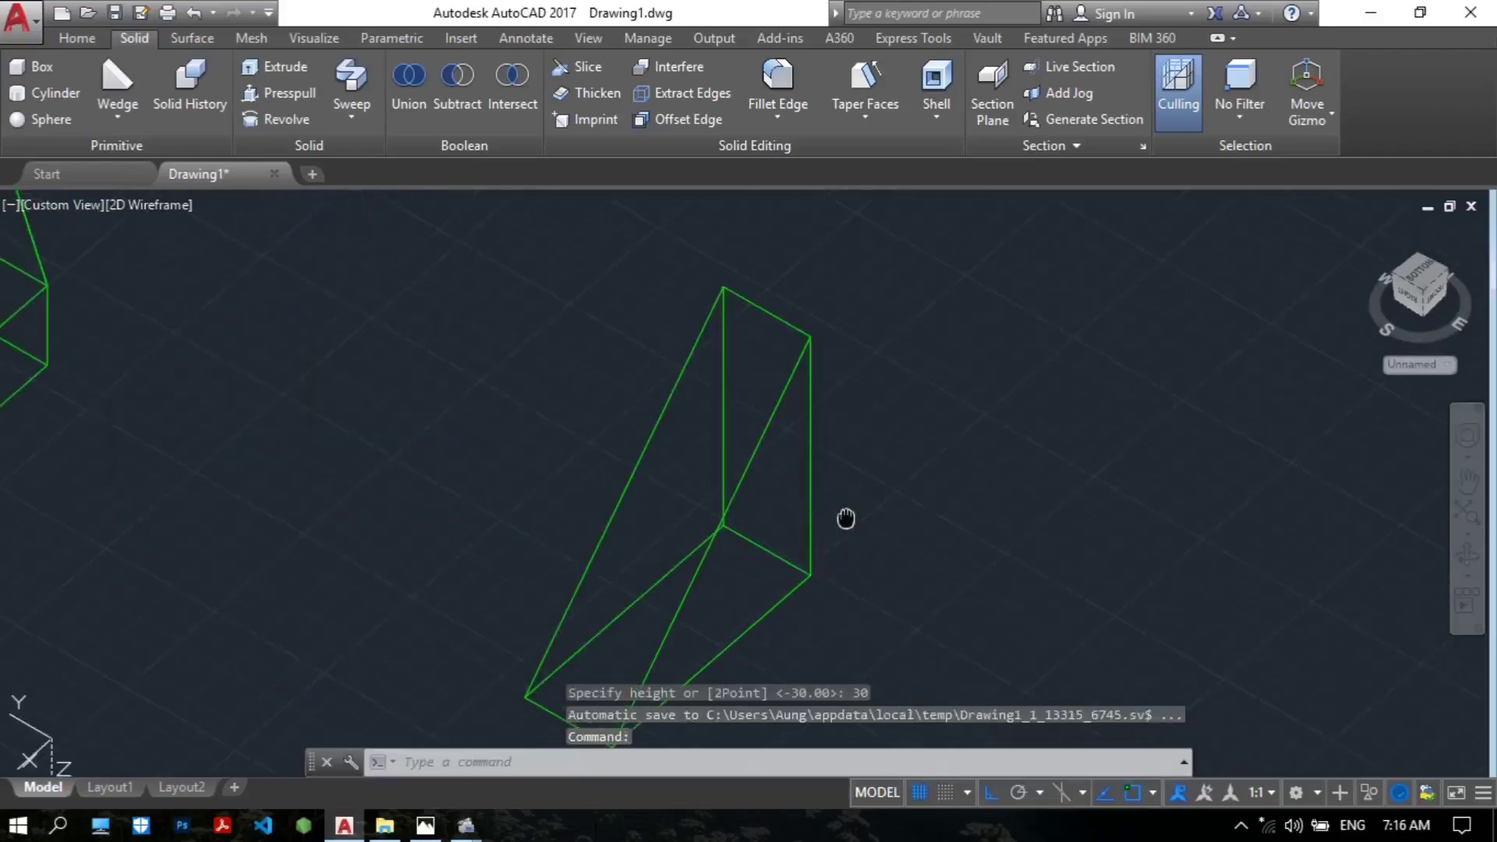
scroll(846, 505, "down", 5)
scroll(850, 499, "up", 4)
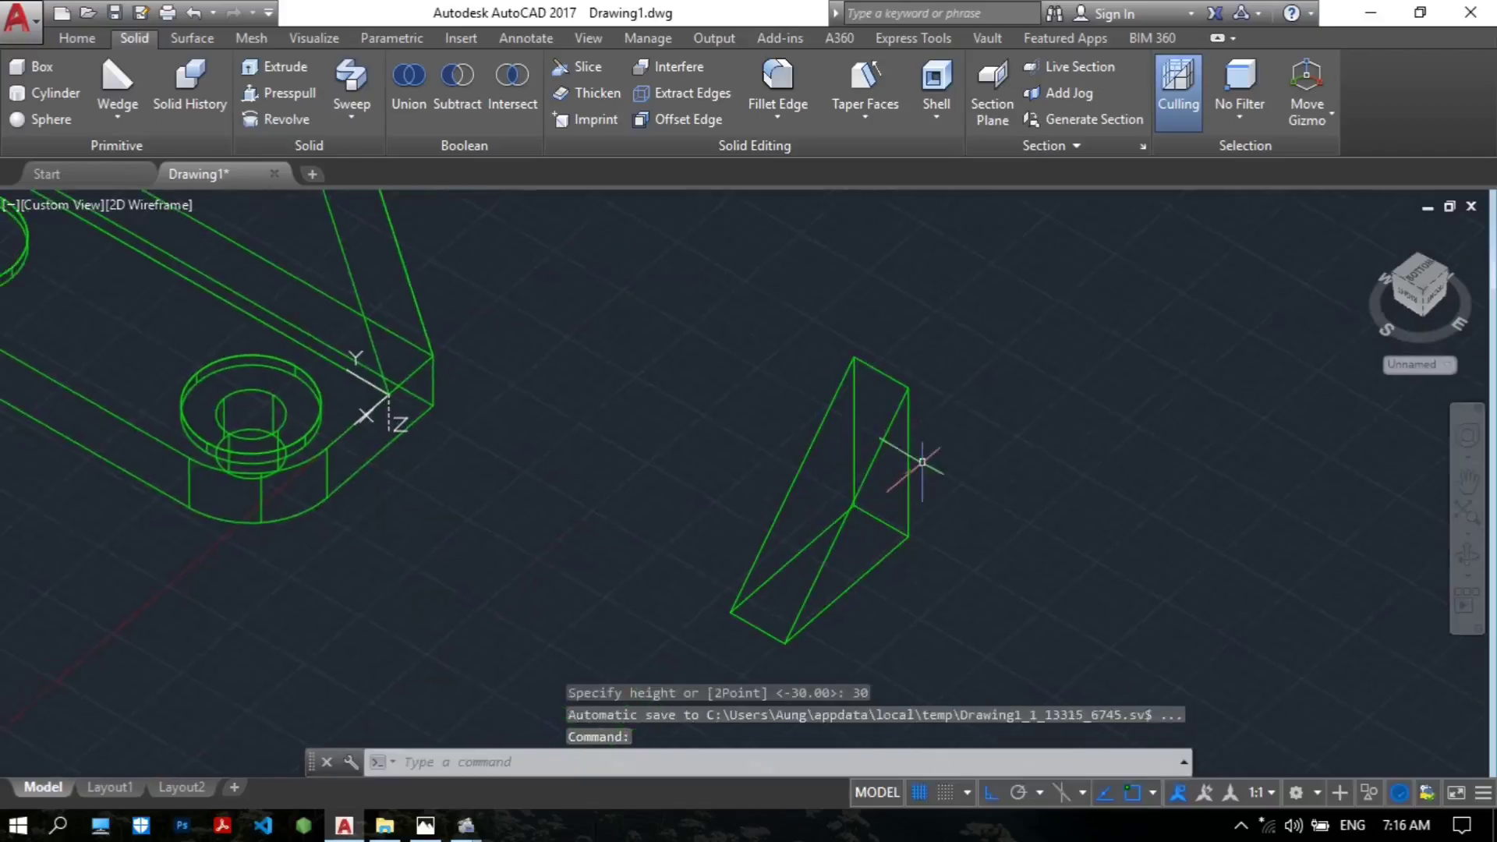
Step: Start MOVE on the wedge using its bottom corner as the base point
type("m")
key("Return")
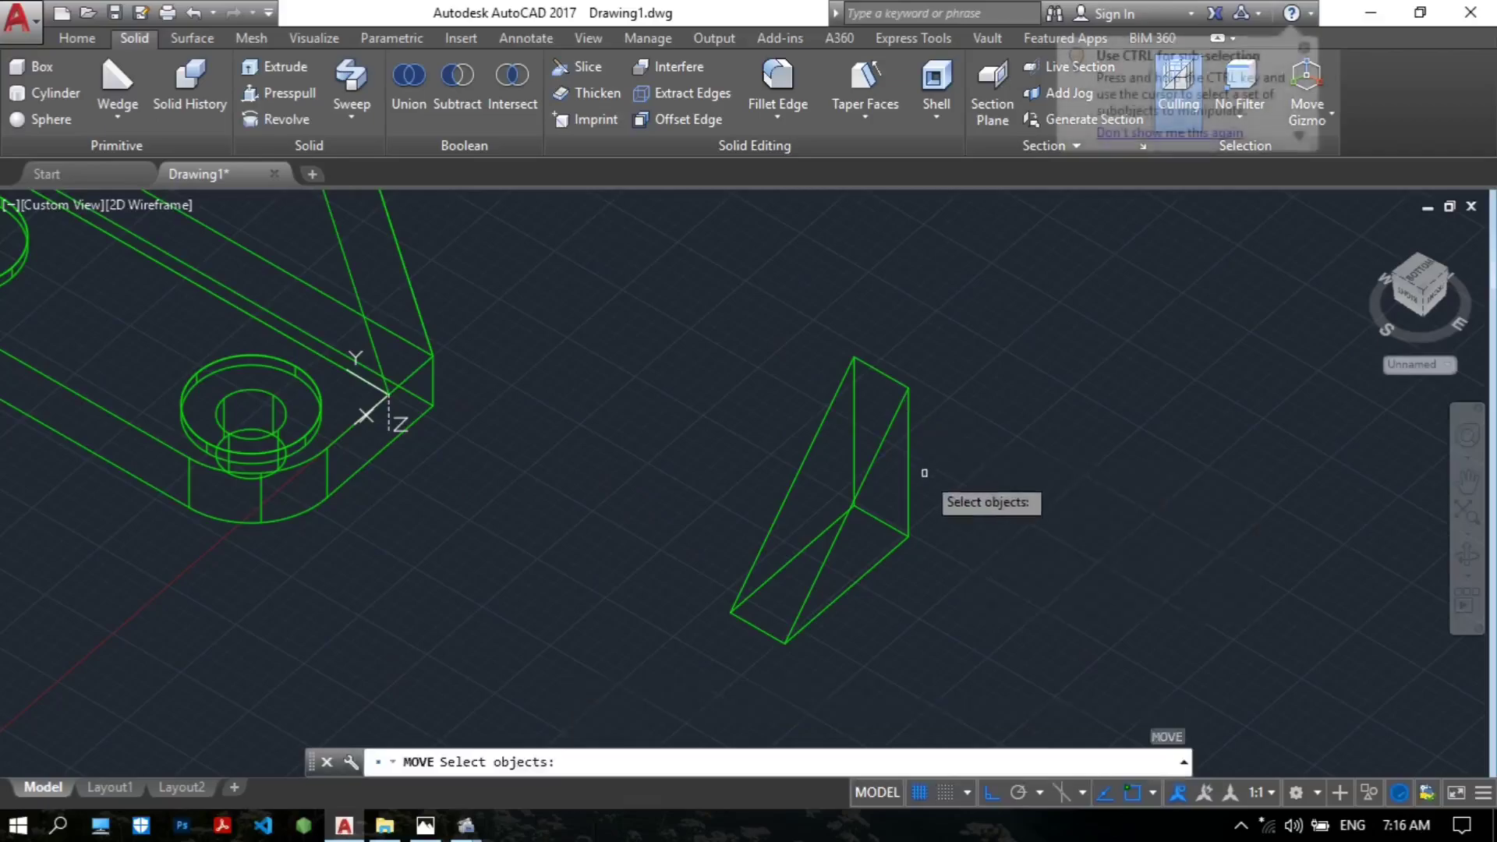
left_click(909, 507)
key("Return")
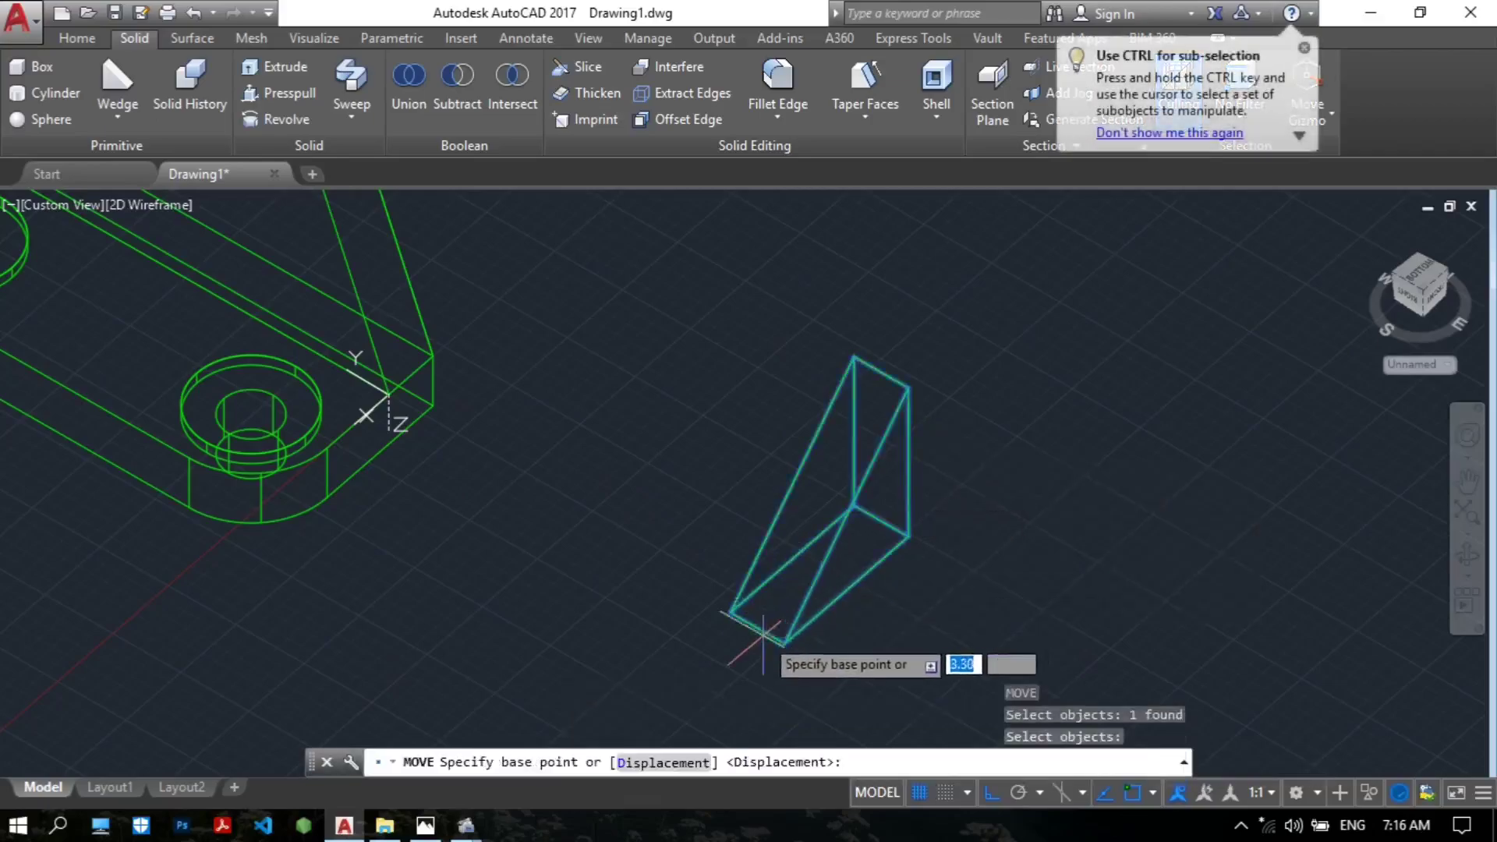
scroll(754, 628, "up", 5)
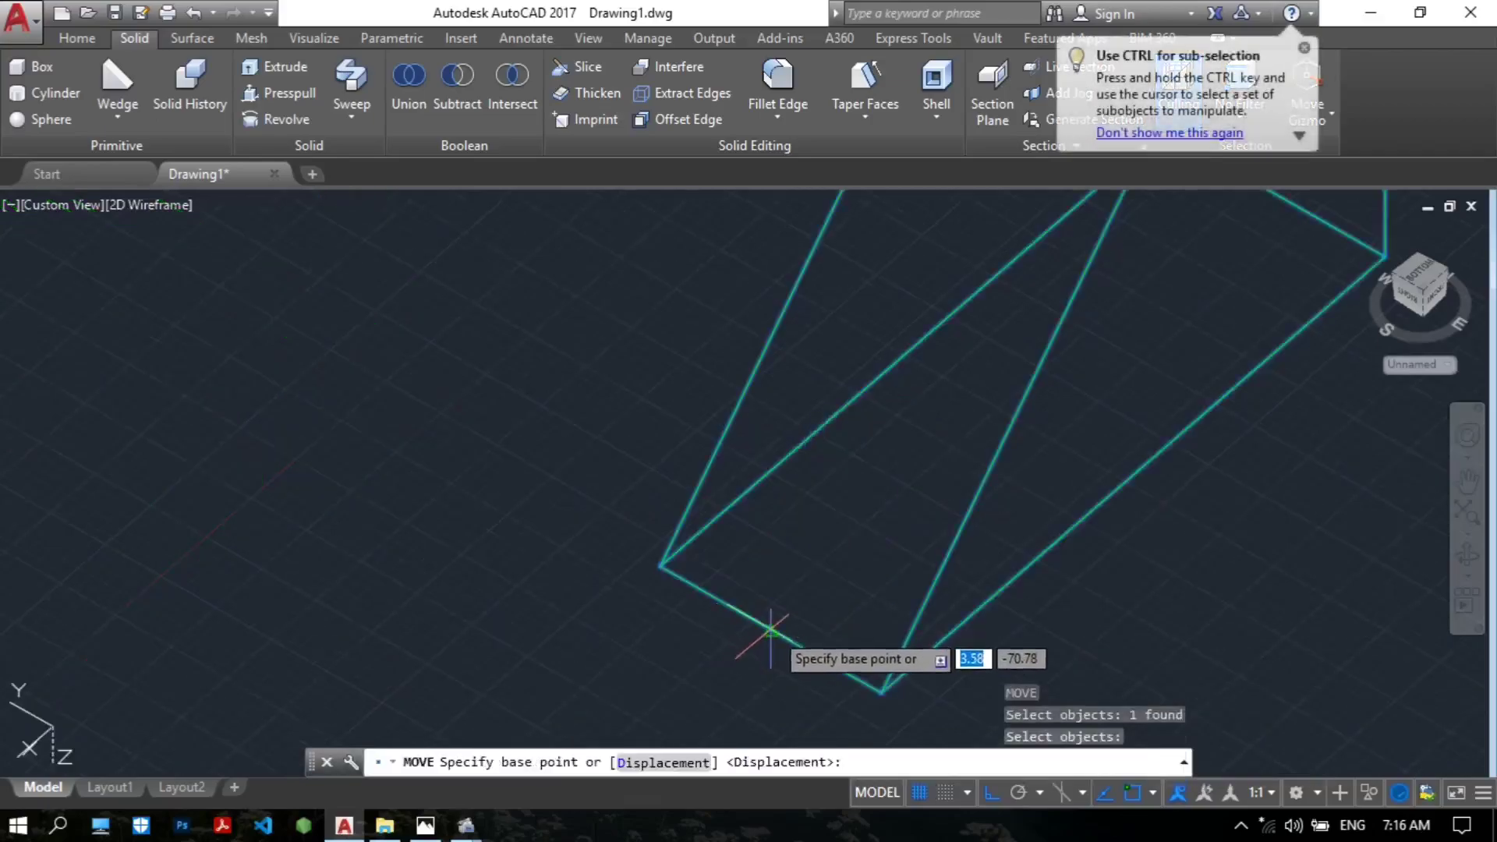
left_click(770, 628)
Step: Place the wedge on the base against the upright, then orbit to check the rib
scroll(668, 545, "down", 3)
middle_click_drag(622, 508, 1207, 607)
scroll(588, 628, "down", 2)
middle_click_drag(588, 629, 749, 635)
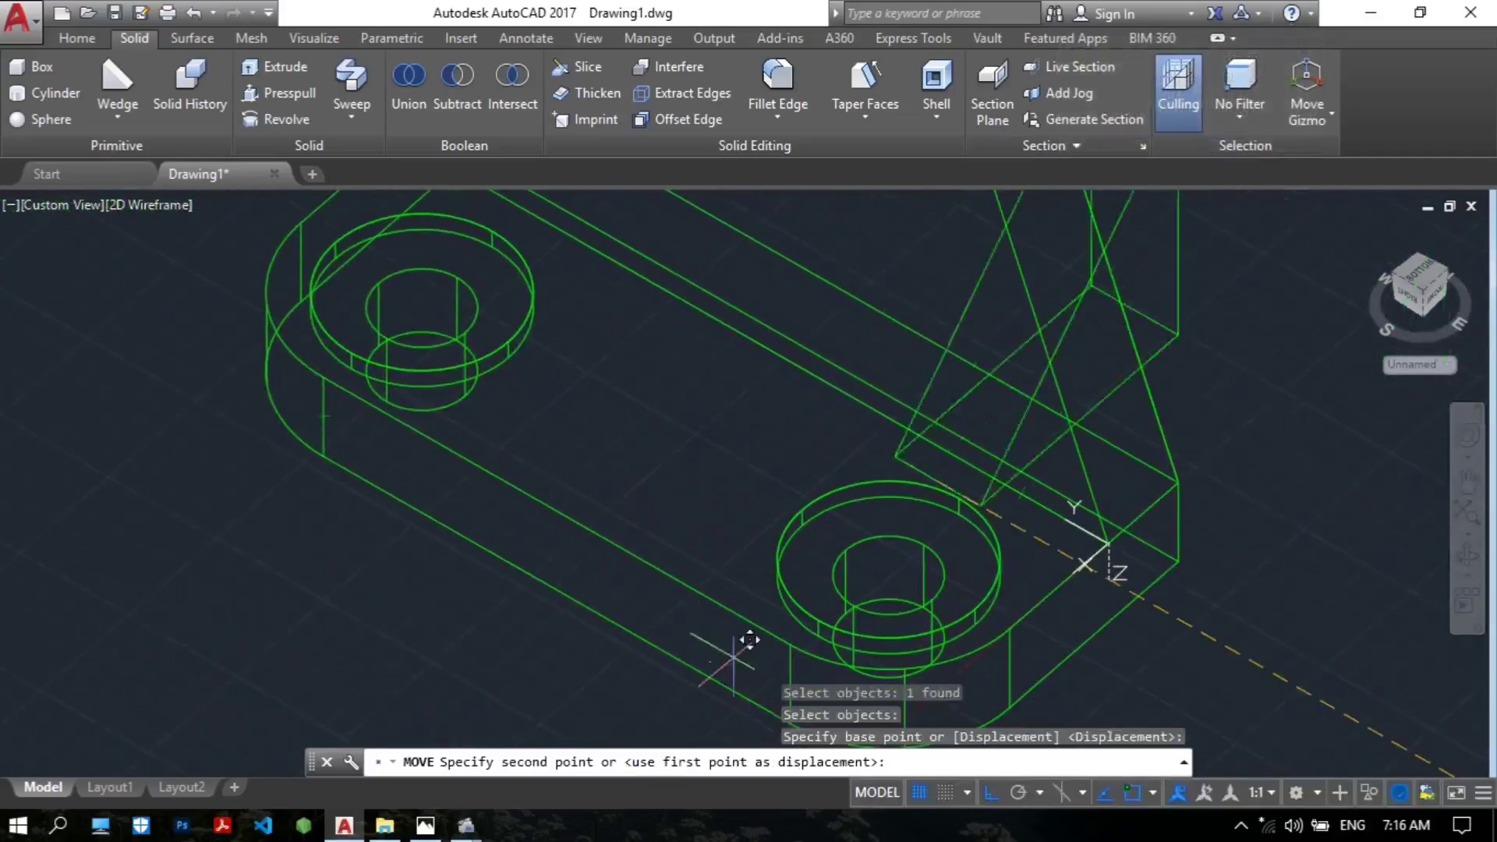
left_click(573, 502)
scroll(801, 439, "down", 3)
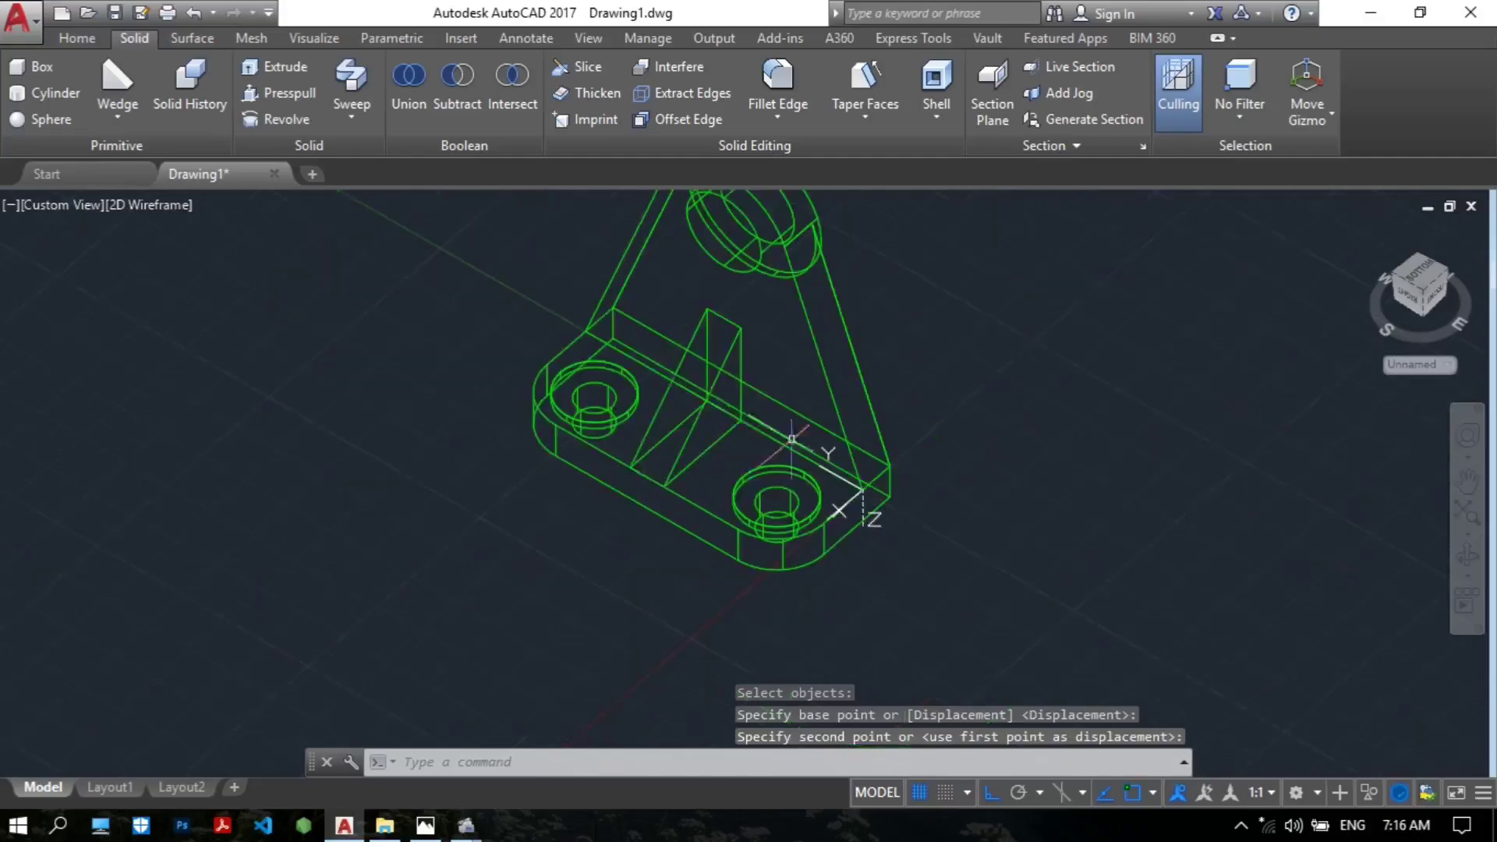
key("Escape")
left_click(1469, 556)
left_click_drag(920, 406, 809, 414)
Step: Union the main bracket solid with the wedge rib from the Home tab
key("Escape")
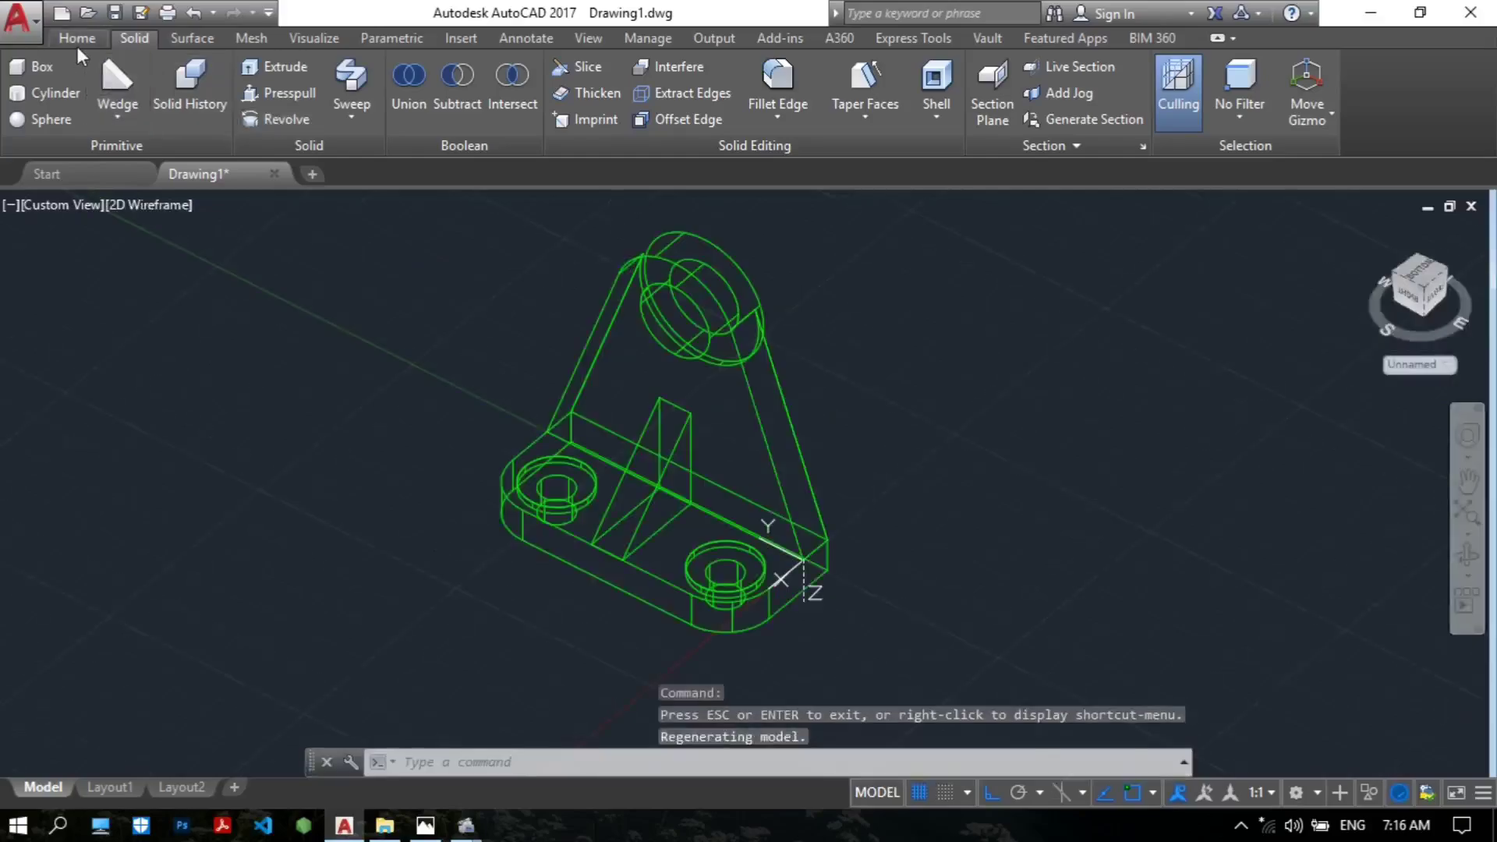
left_click(77, 44)
left_click(247, 67)
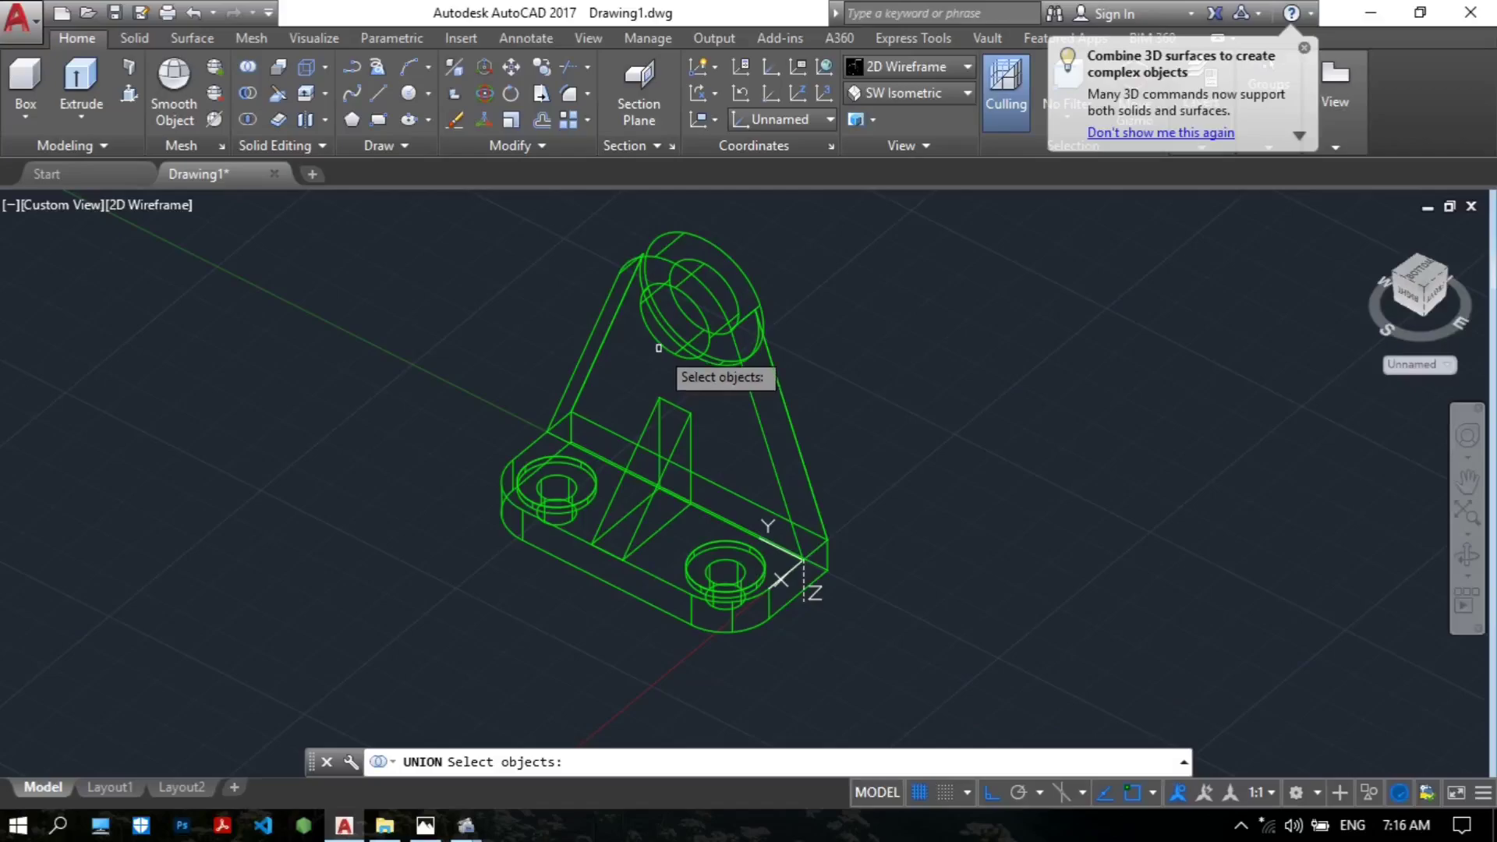
left_click(655, 350)
left_click(679, 405)
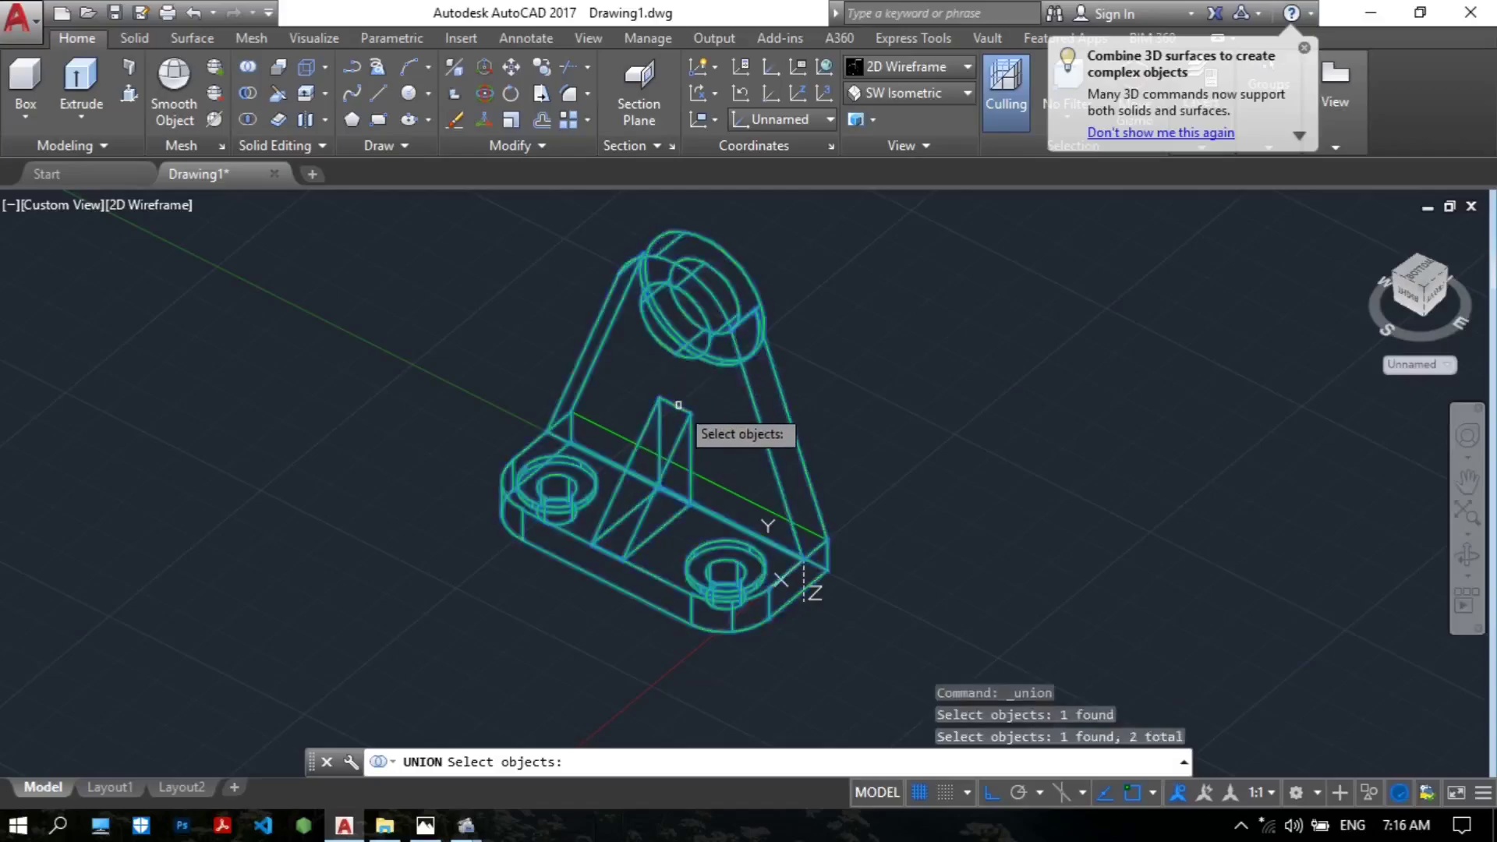
key("Return")
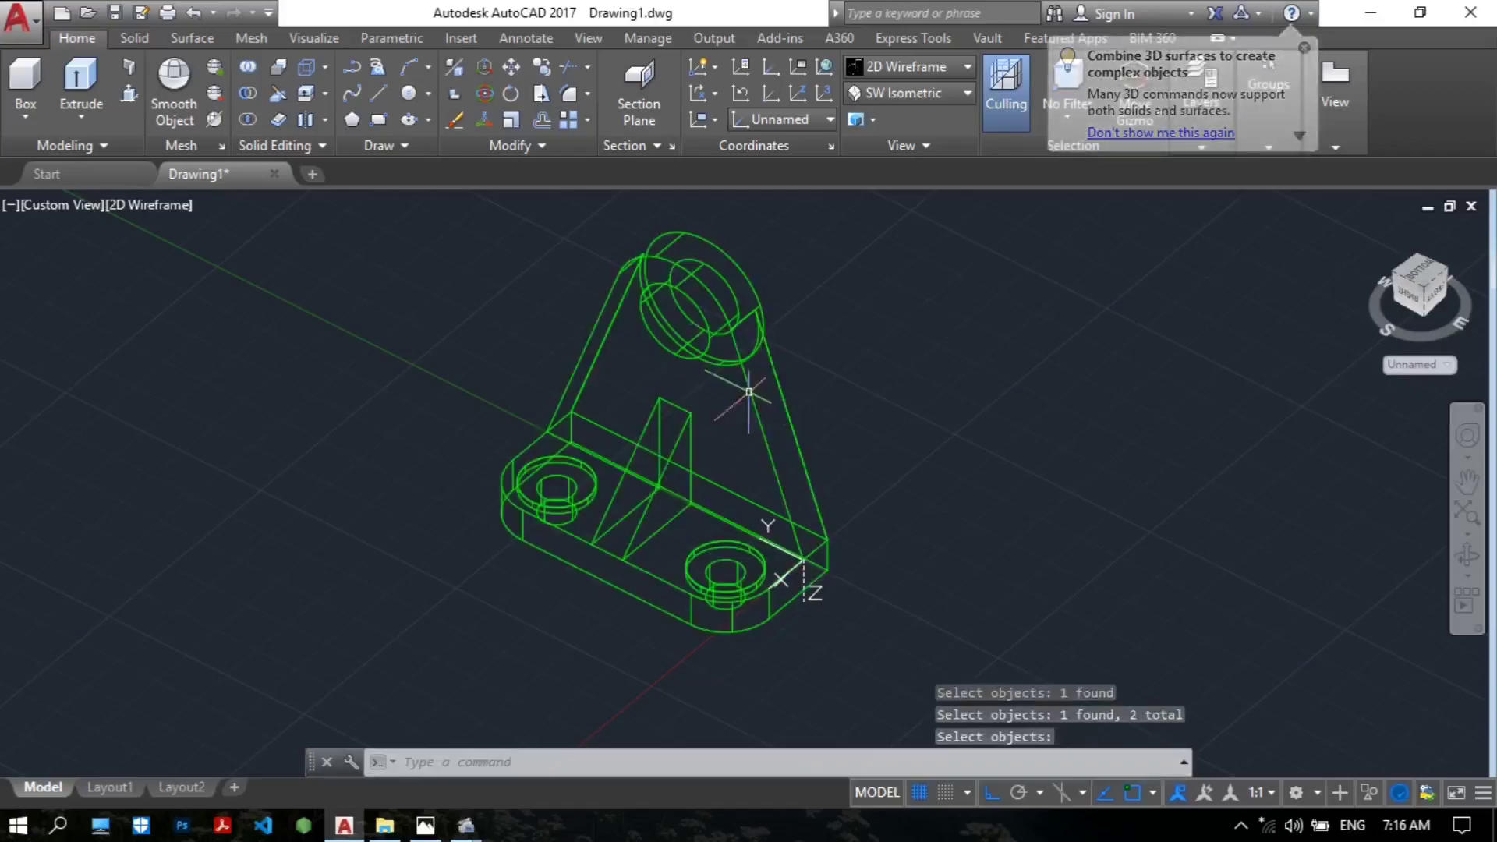
left_click(925, 91)
Step: Switch the bracket to the Shaded with edges visual style
left_click(925, 91)
left_click(924, 67)
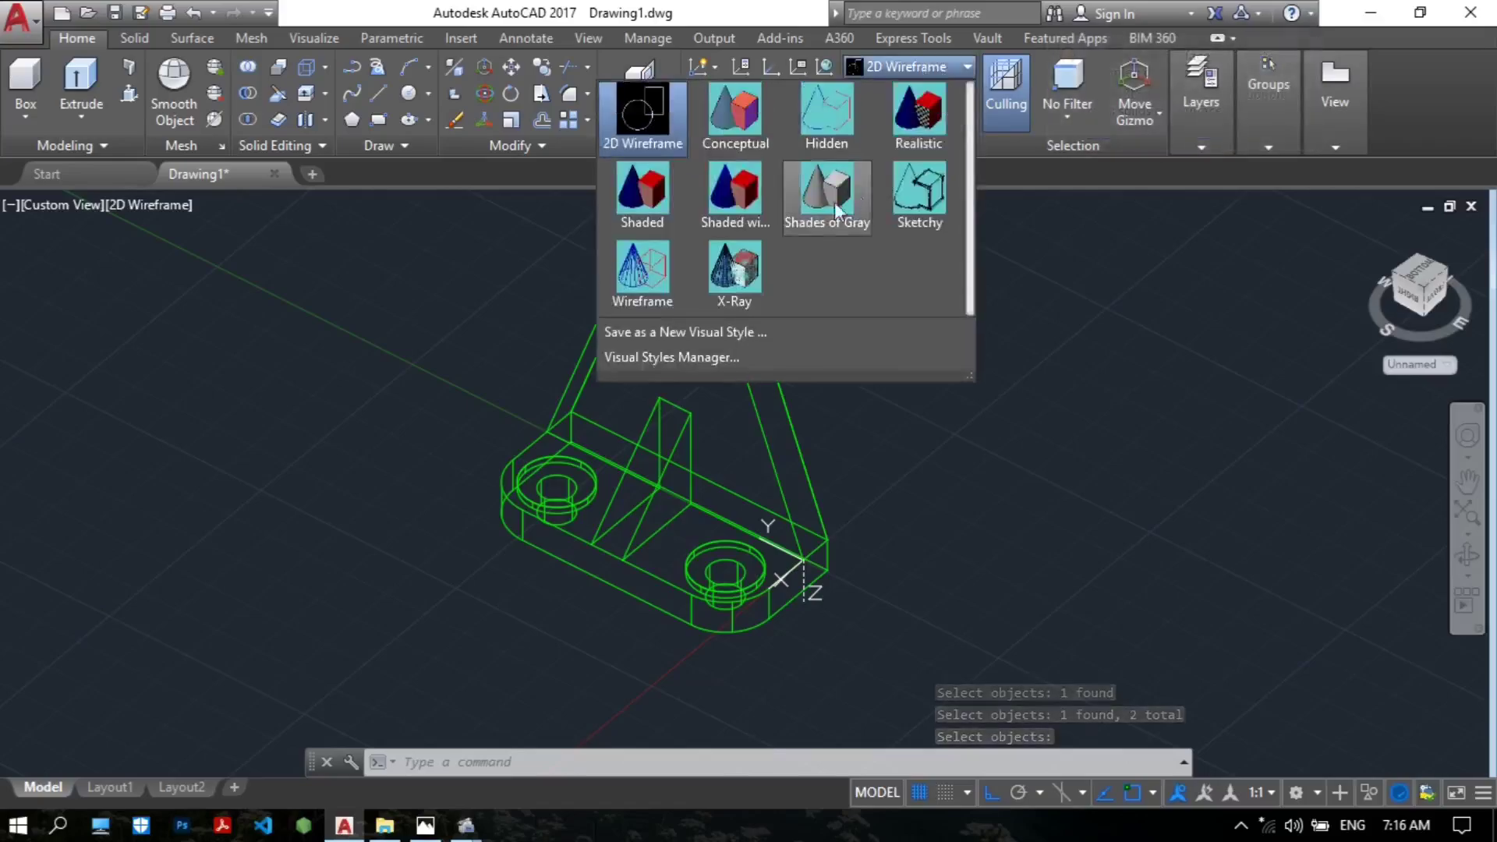
left_click(742, 200)
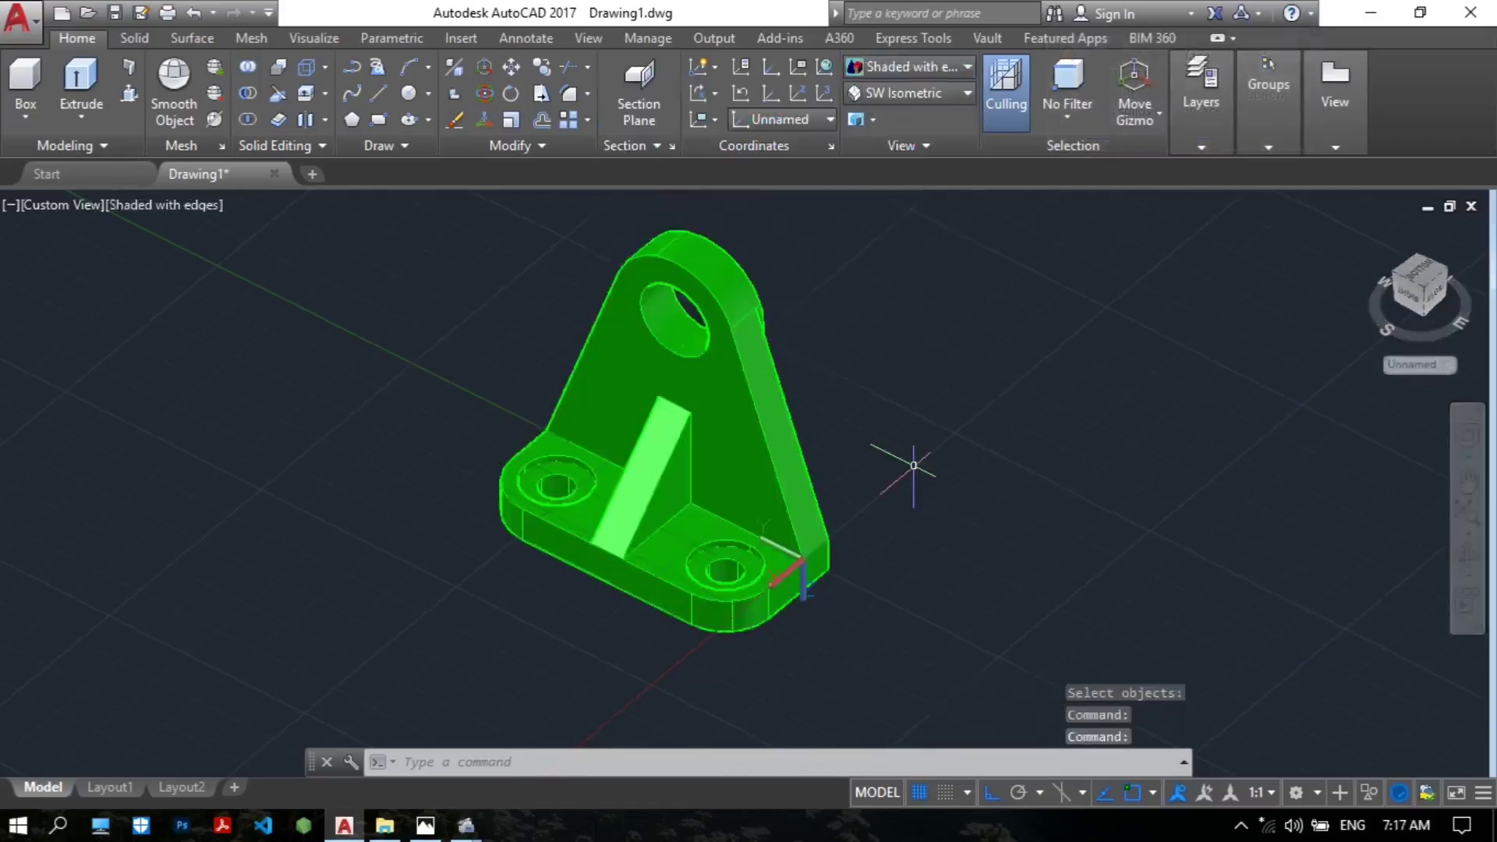
Step: Orbit the green solid to a near-front view to inspect the rib
left_click(1467, 553)
left_click_drag(878, 501, 722, 405)
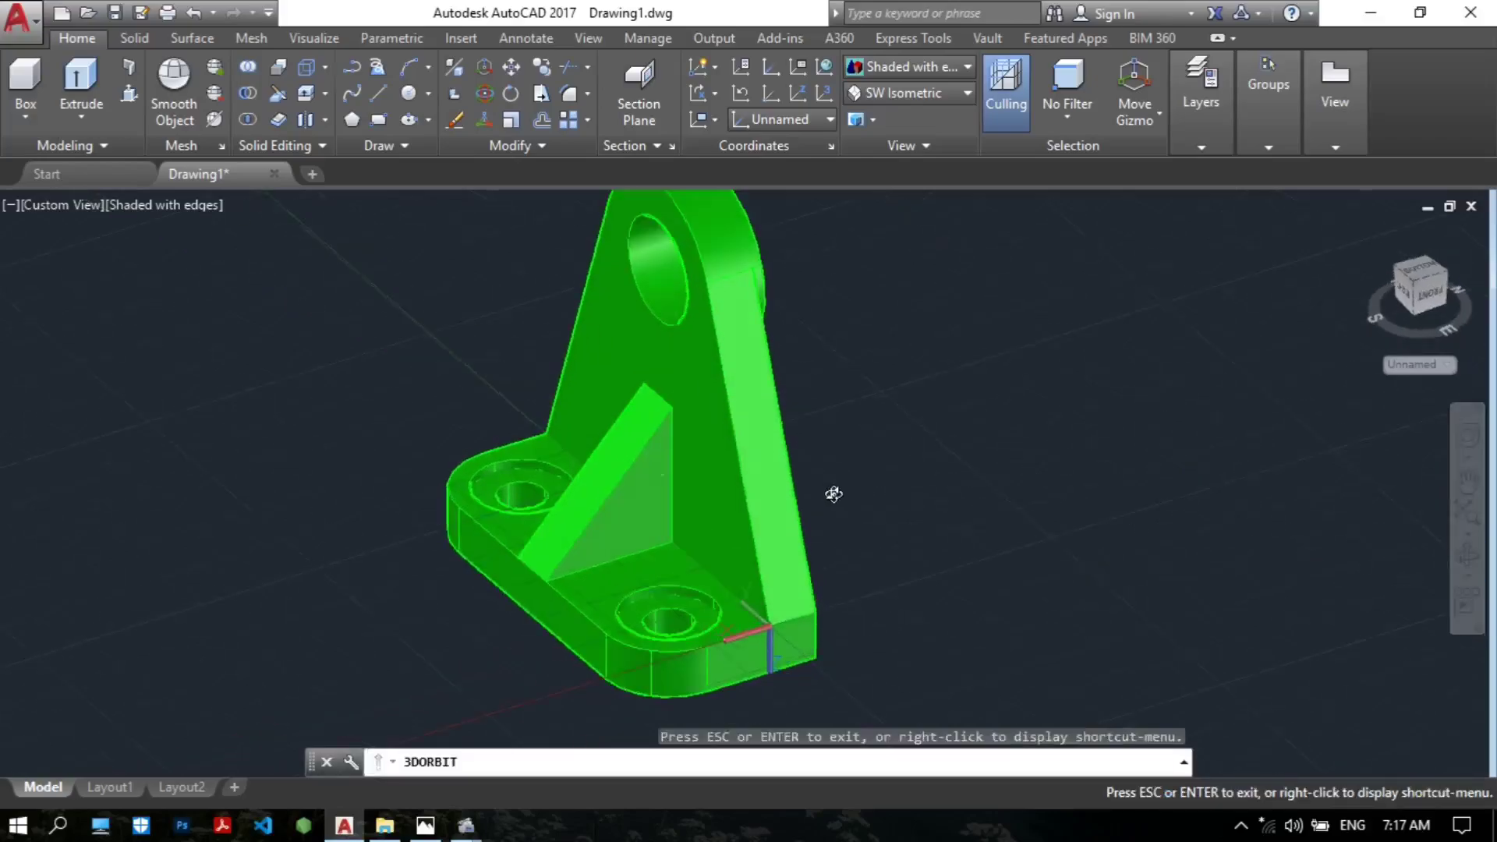
left_click_drag(812, 478, 878, 484)
key("Escape")
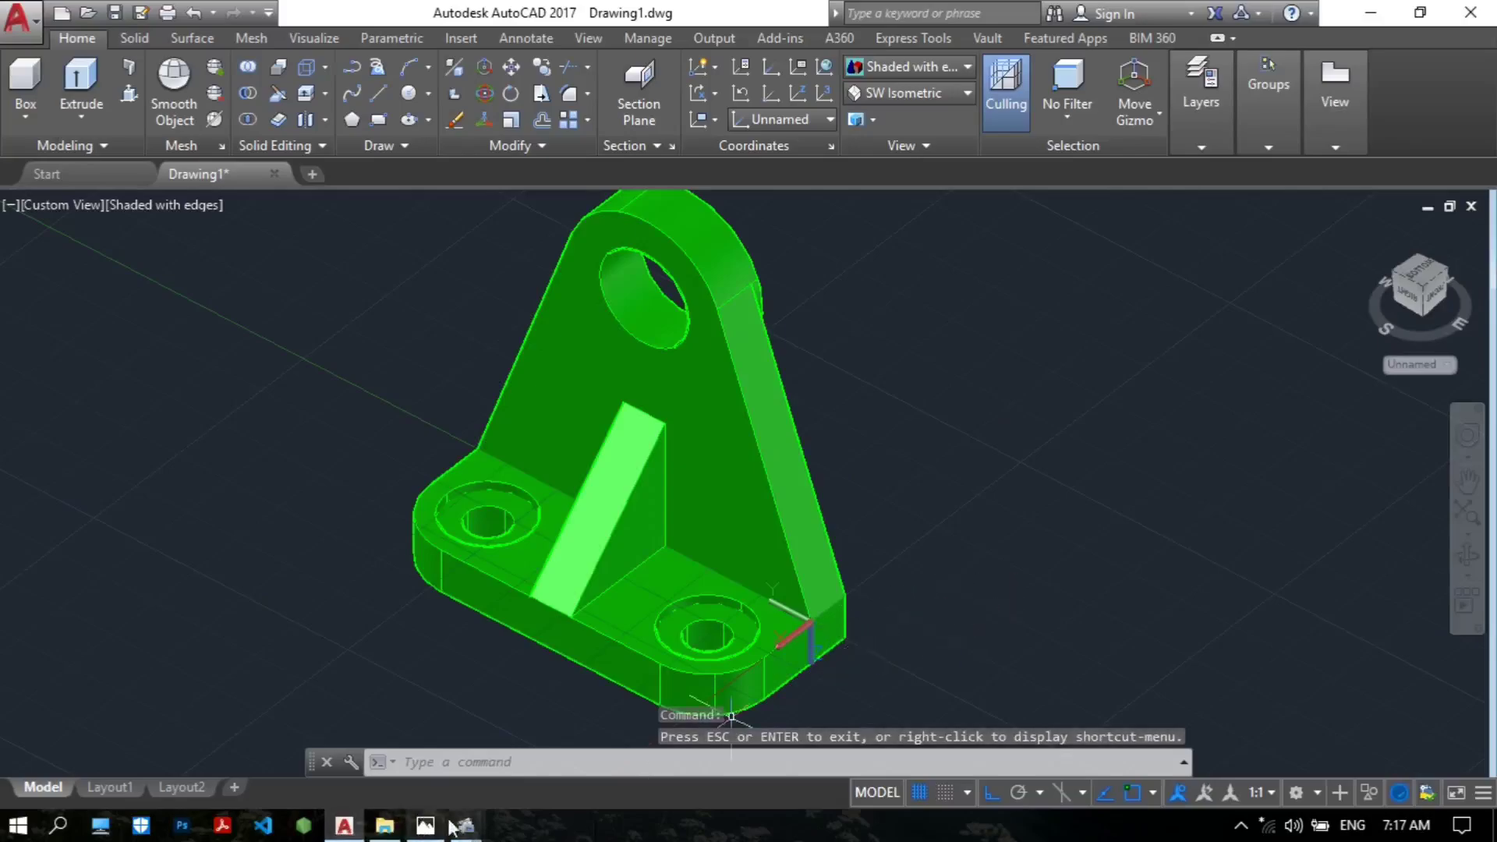
mouse_move(473, 827)
left_click(350, 744)
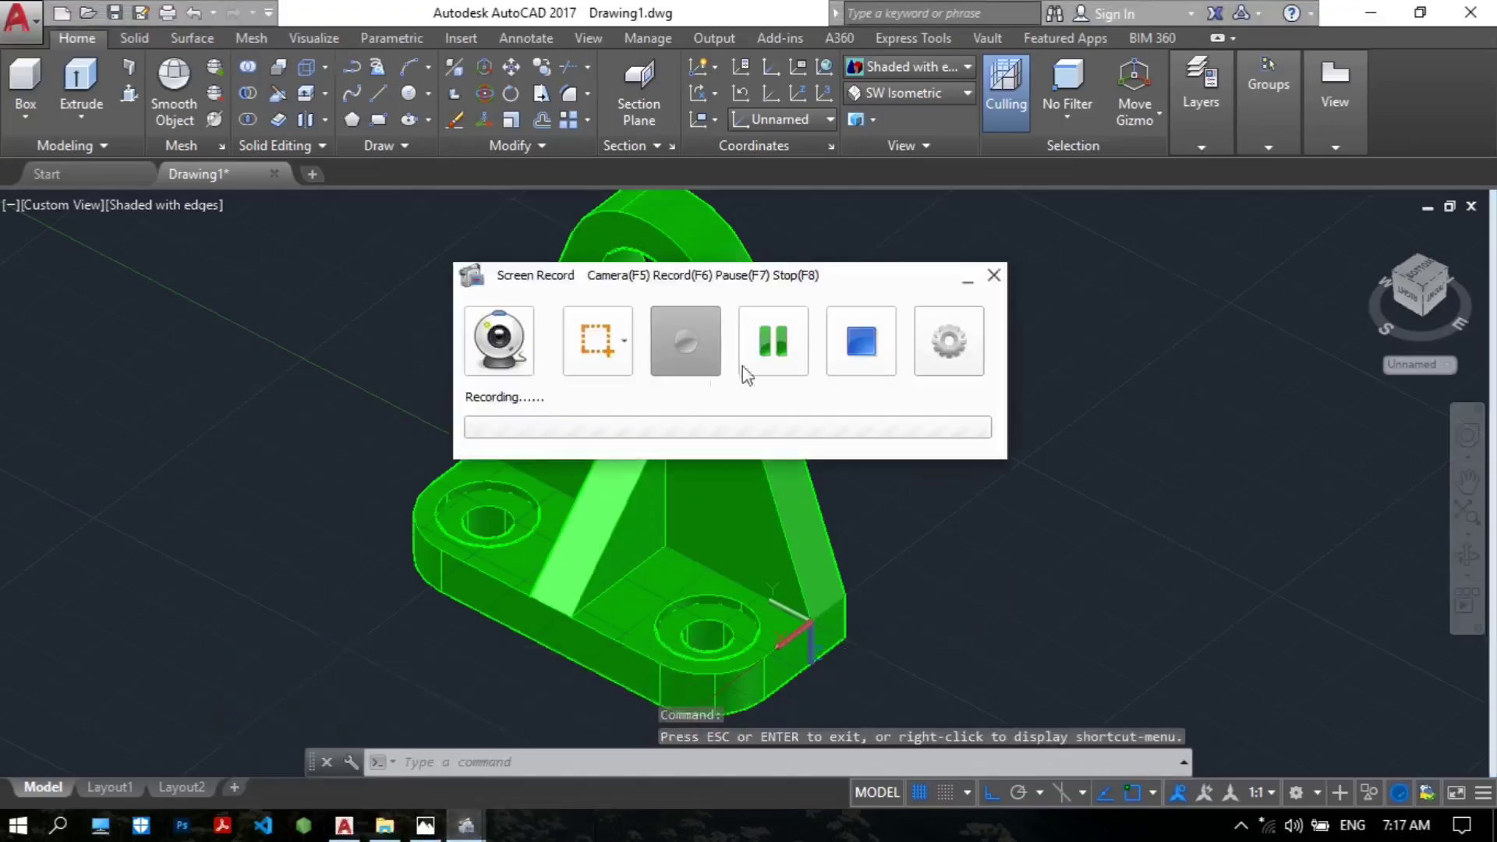